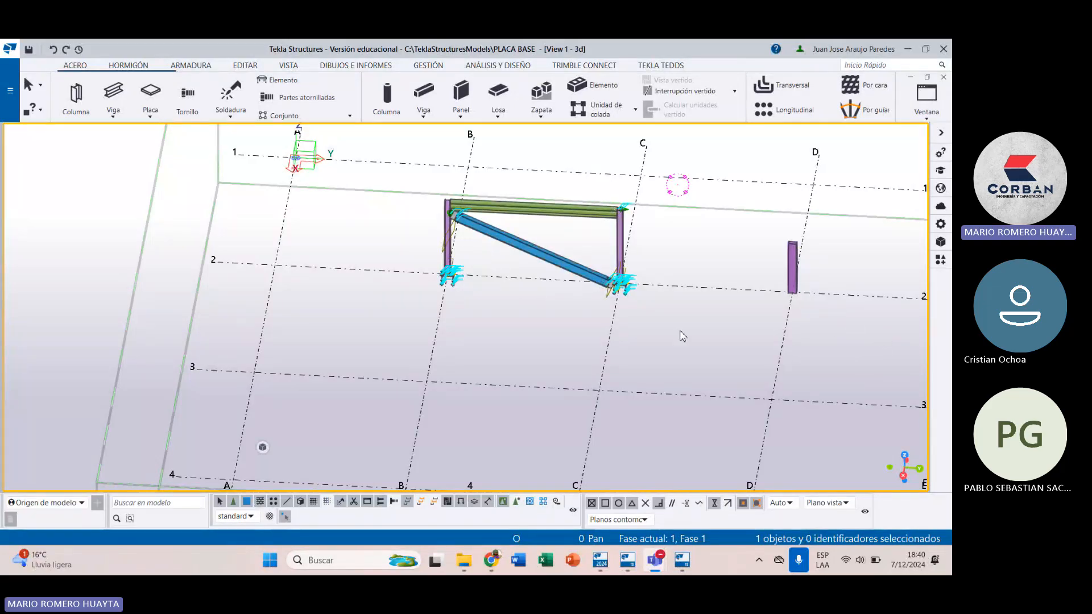
pyautogui.scroll(-1, 500, 302)
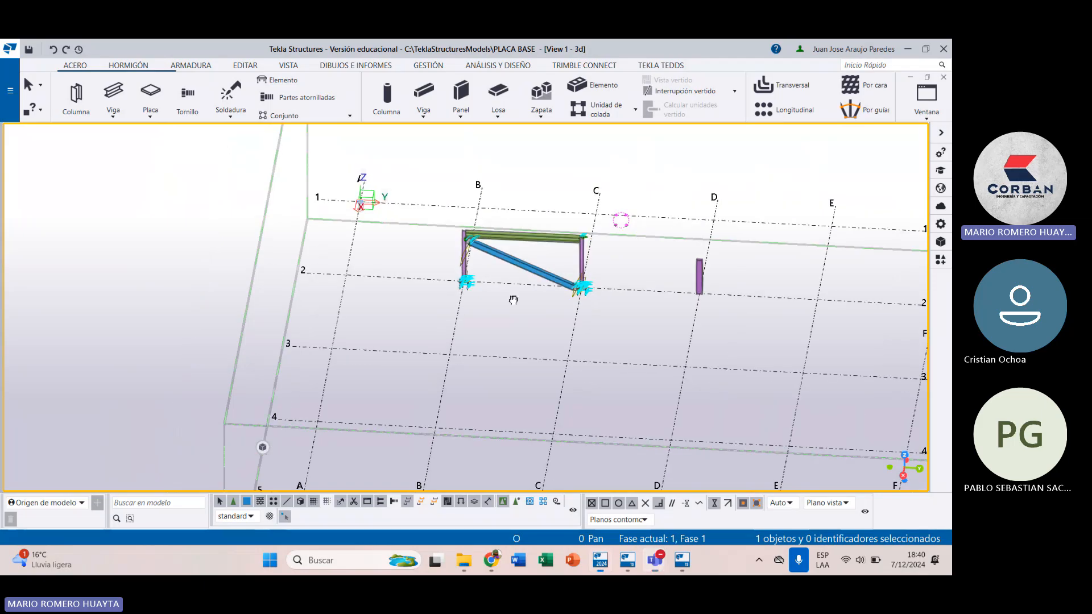
pyautogui.scroll(4, 506, 302)
pyautogui.scroll(2, 349, 285)
pyautogui.moveTo(296, 320); pyautogui.dragTo(349, 380, button='middle')
pyautogui.moveTo(352, 344); pyautogui.dragTo(347, 331, button='middle')
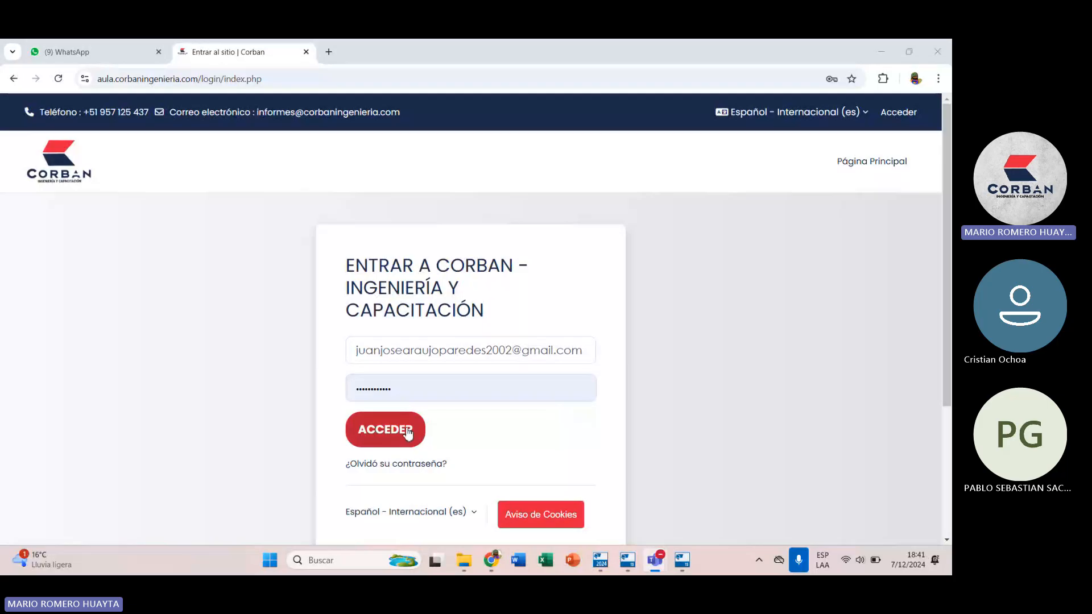
# Step: Sign in to the Corban course site and check the CLASE Nº5 materials of the TEKLA STRUCTURE BASICO INTERMEDIO TK-10-24 course
pyautogui.click(407, 432)
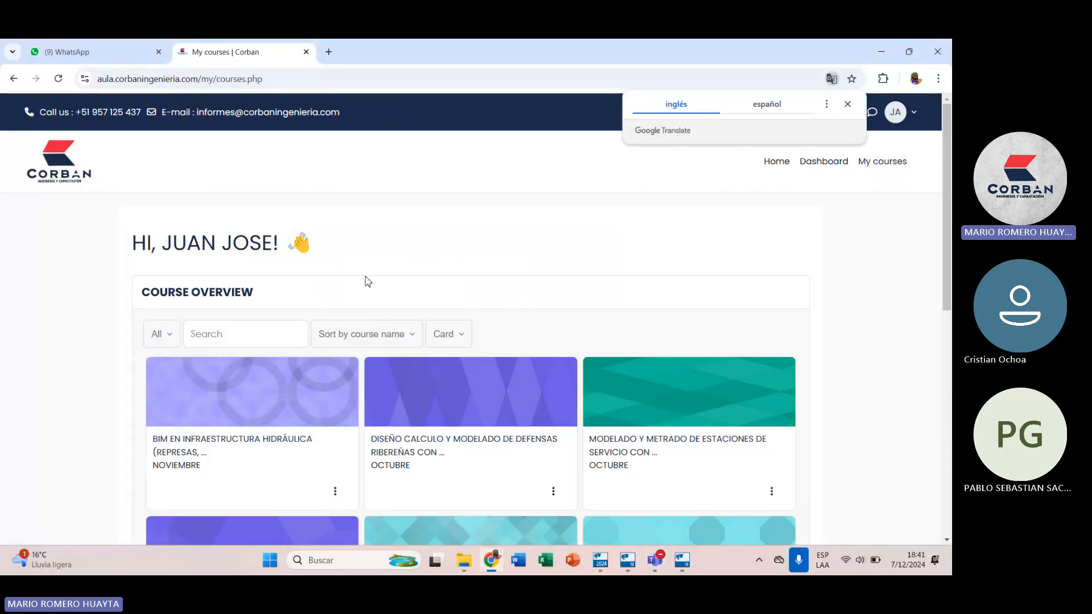
pyautogui.scroll(-8, 497, 290)
pyautogui.click(307, 329)
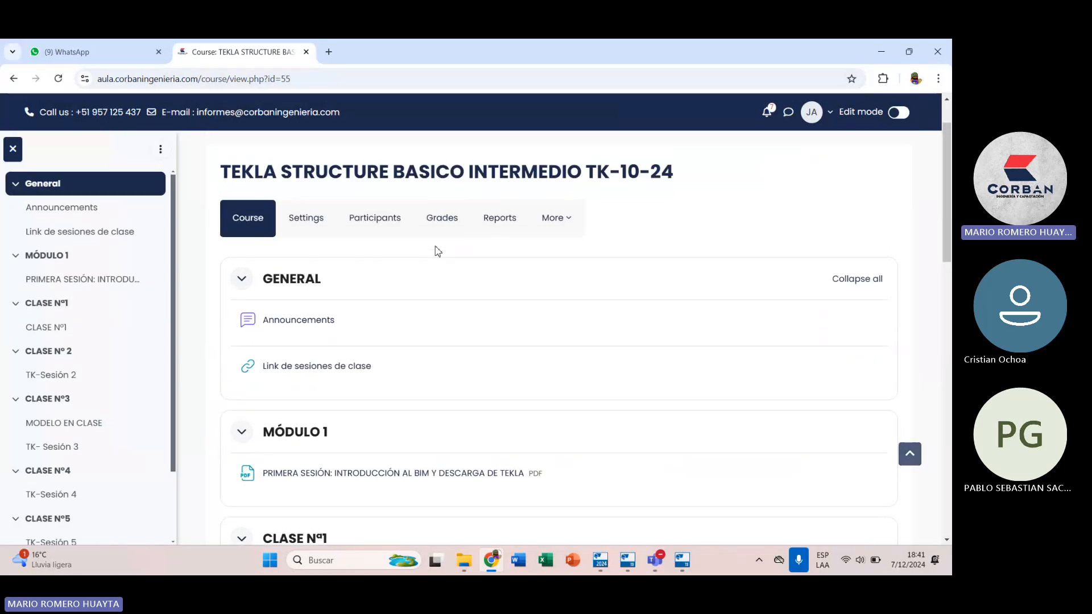
pyautogui.scroll(-15, 438, 250)
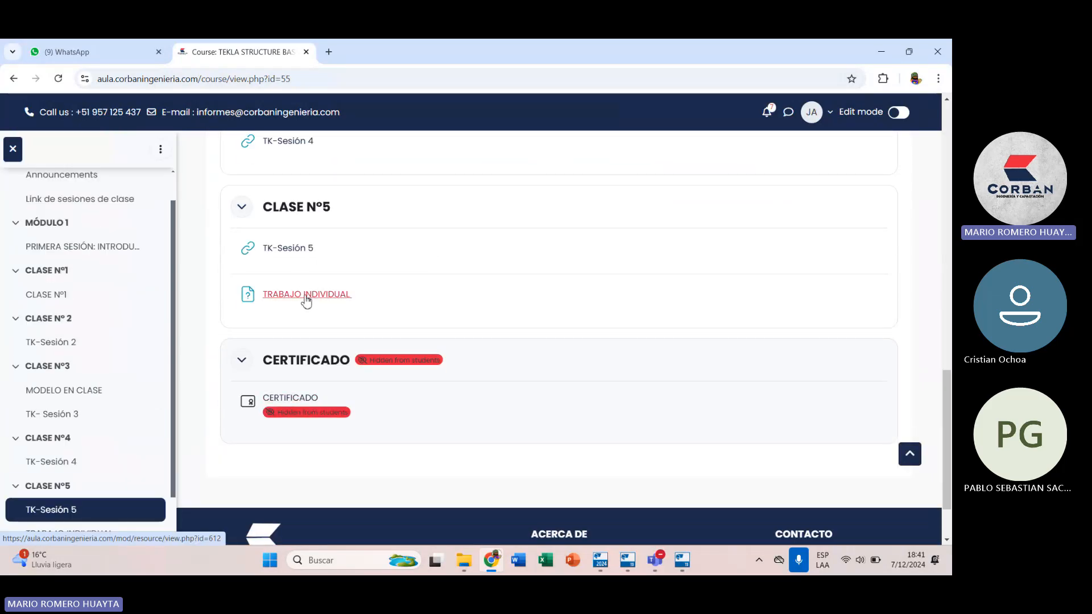
pyautogui.scroll(2, 306, 300)
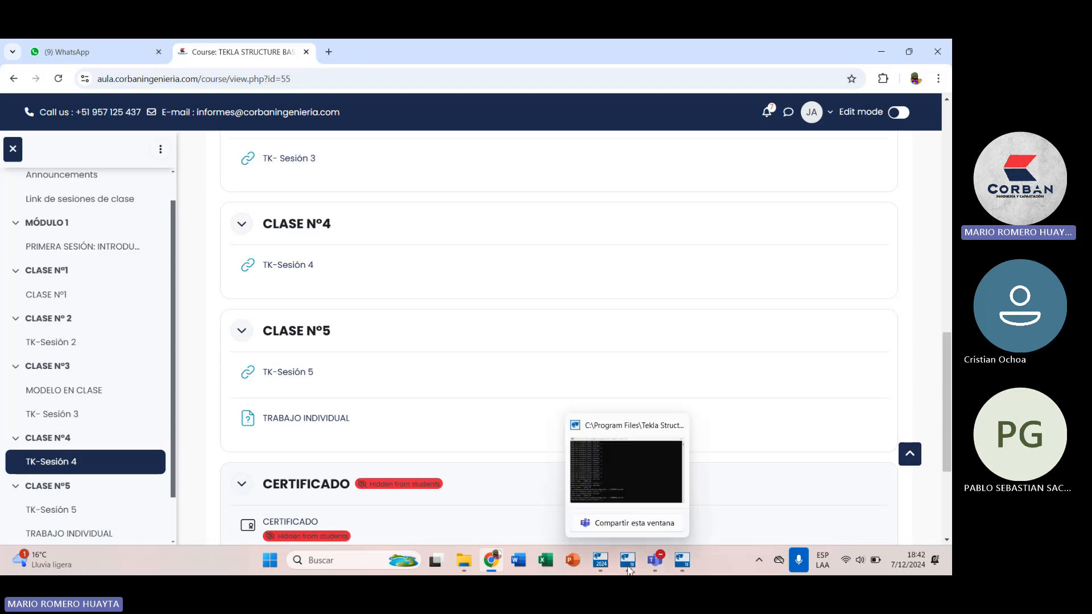
# Step: Switch to the PLACA BASE model in Tekla Structures and place a steel column at the intersection of grid lines D and 3
pyautogui.click(604, 566)
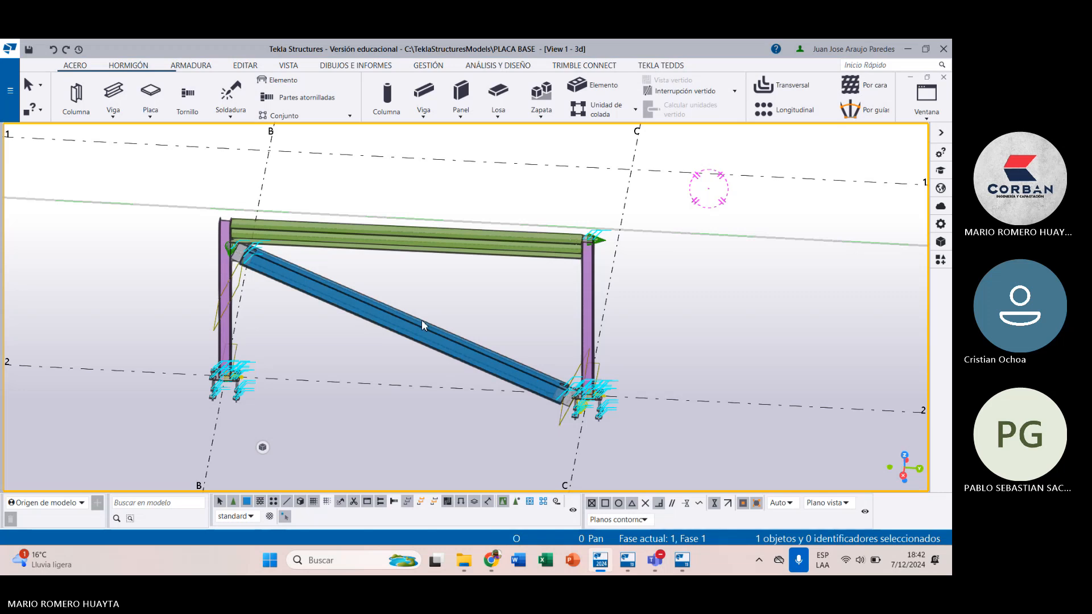
pyautogui.scroll(-5, 495, 347)
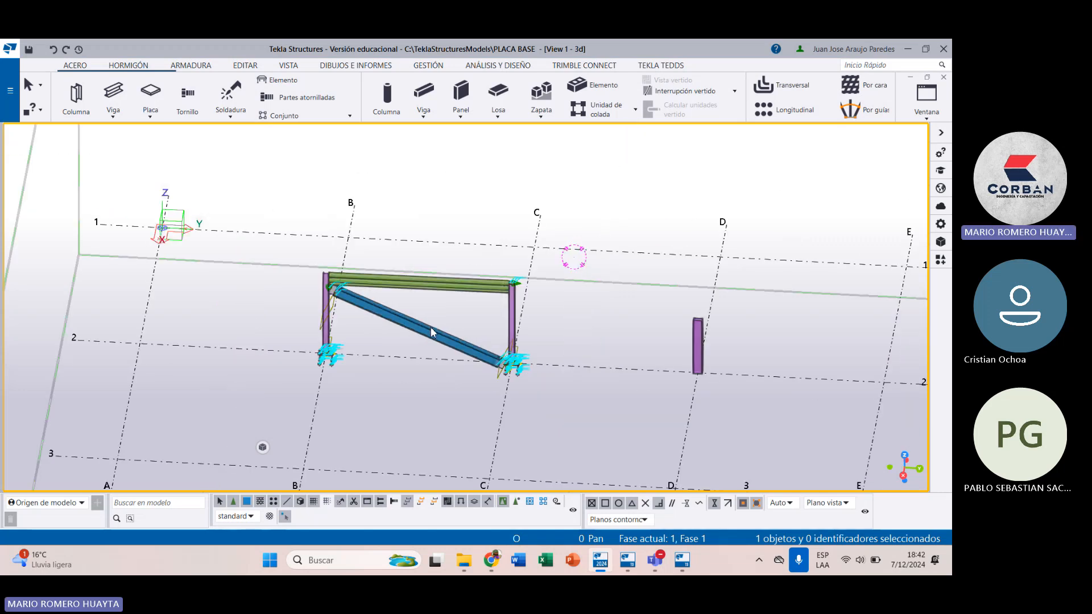
pyautogui.moveTo(468, 317); pyautogui.dragTo(460, 313, button='middle')
pyautogui.scroll(-3, 339, 314)
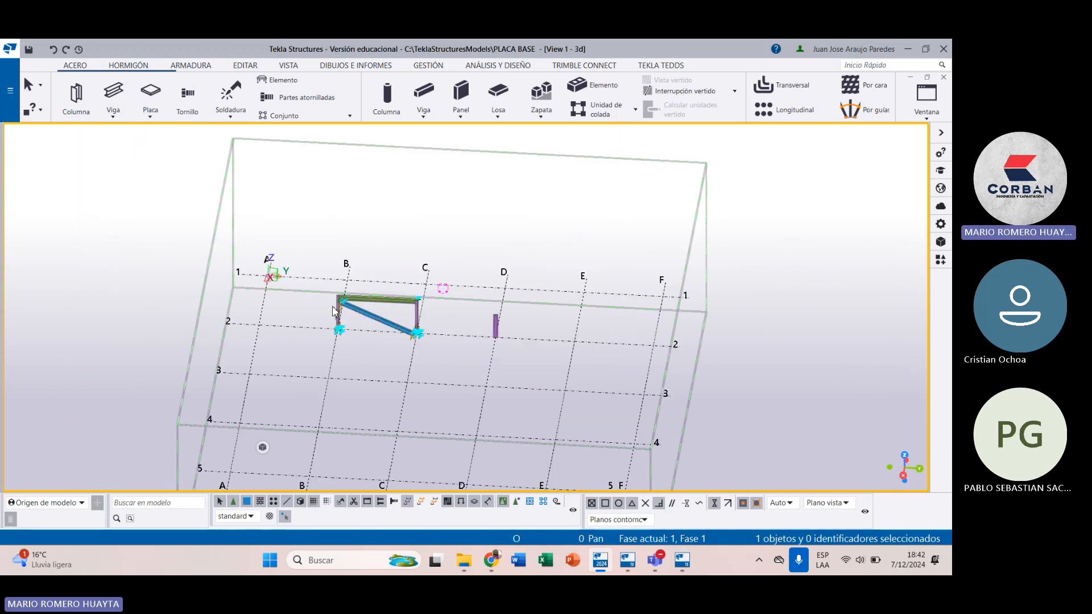
pyautogui.moveTo(326, 334); pyautogui.dragTo(287, 337, button='middle')
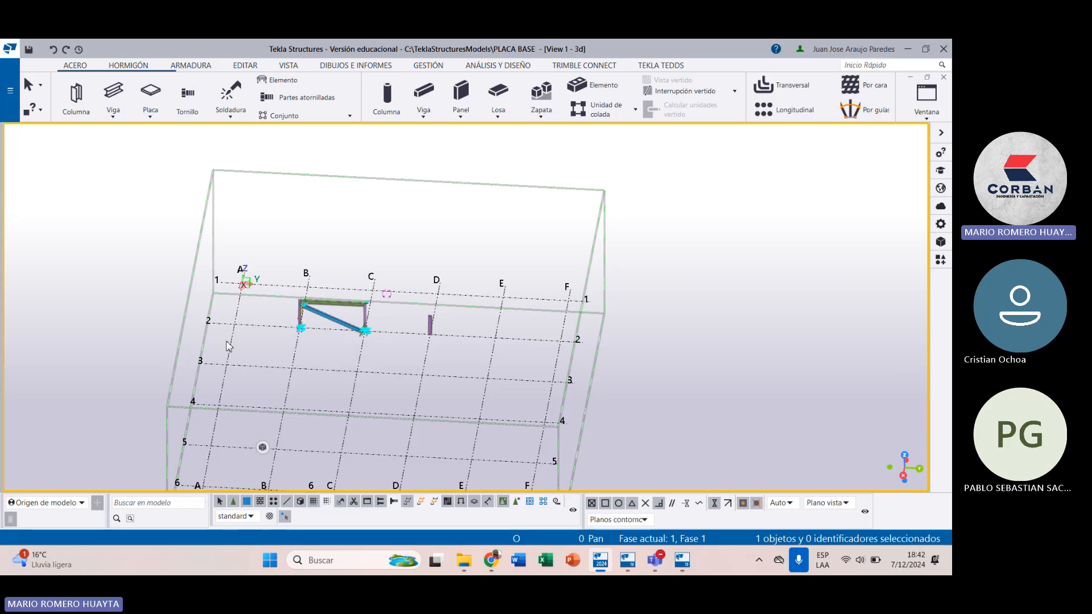
pyautogui.moveTo(319, 383); pyautogui.dragTo(254, 334, button='middle')
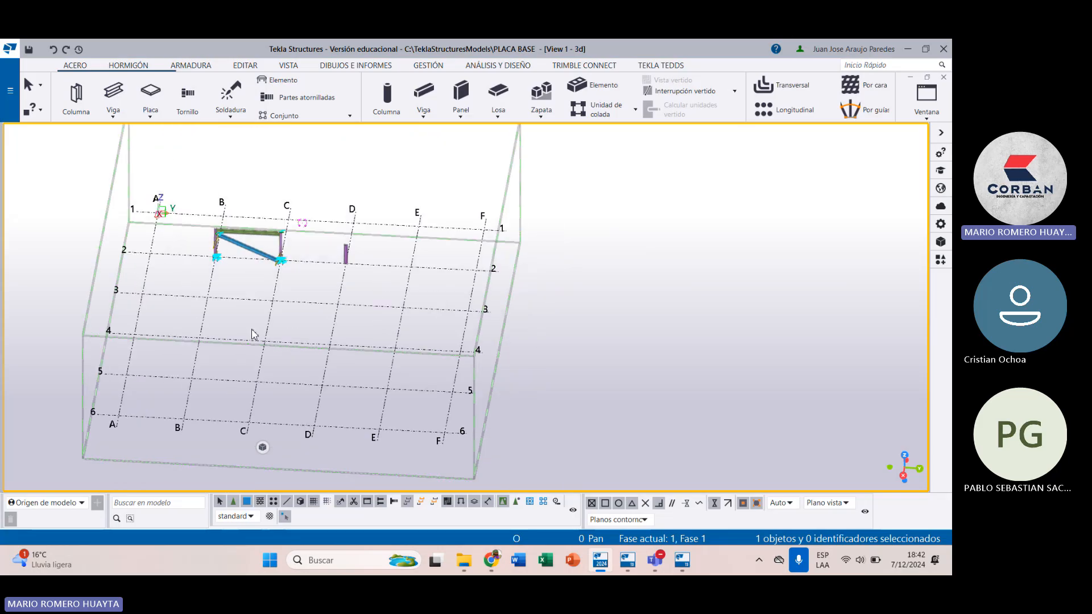
pyautogui.scroll(1, 259, 344)
pyautogui.moveTo(333, 346); pyautogui.dragTo(294, 312, button='middle')
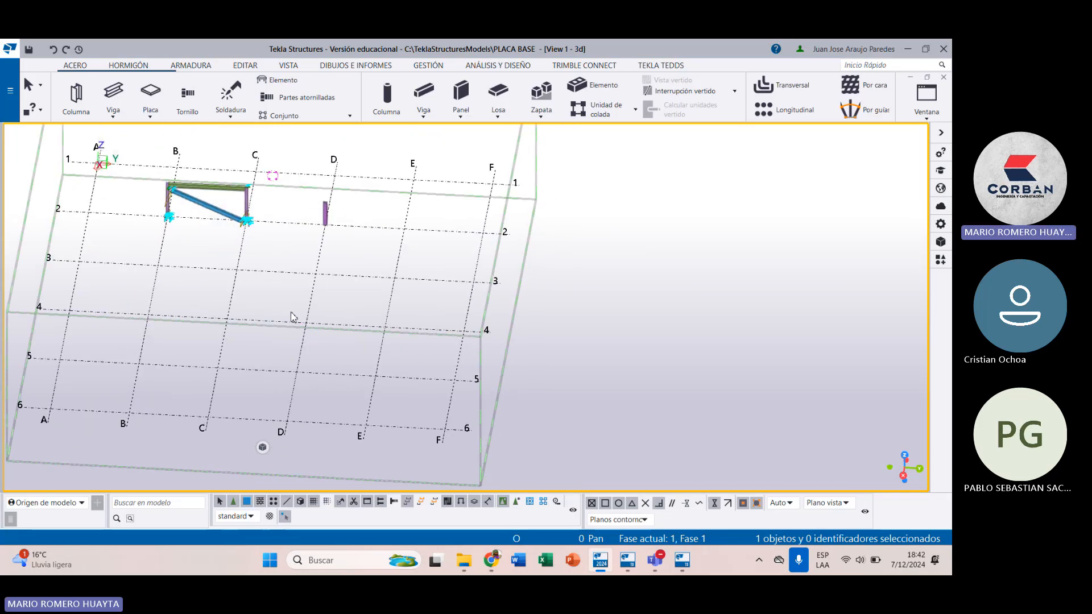
pyautogui.click(88, 111)
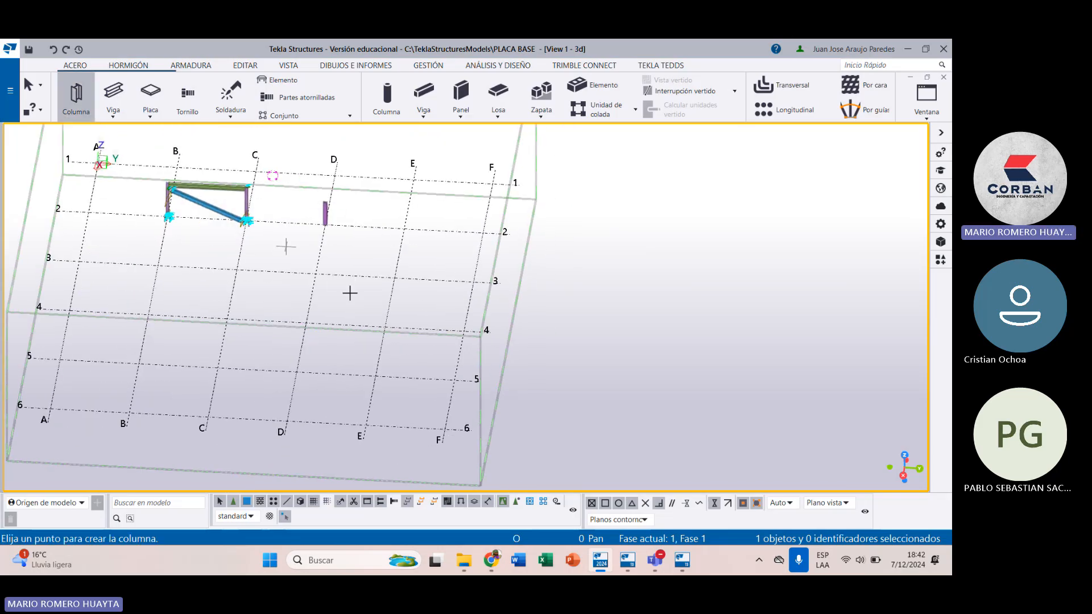
pyautogui.click(319, 275)
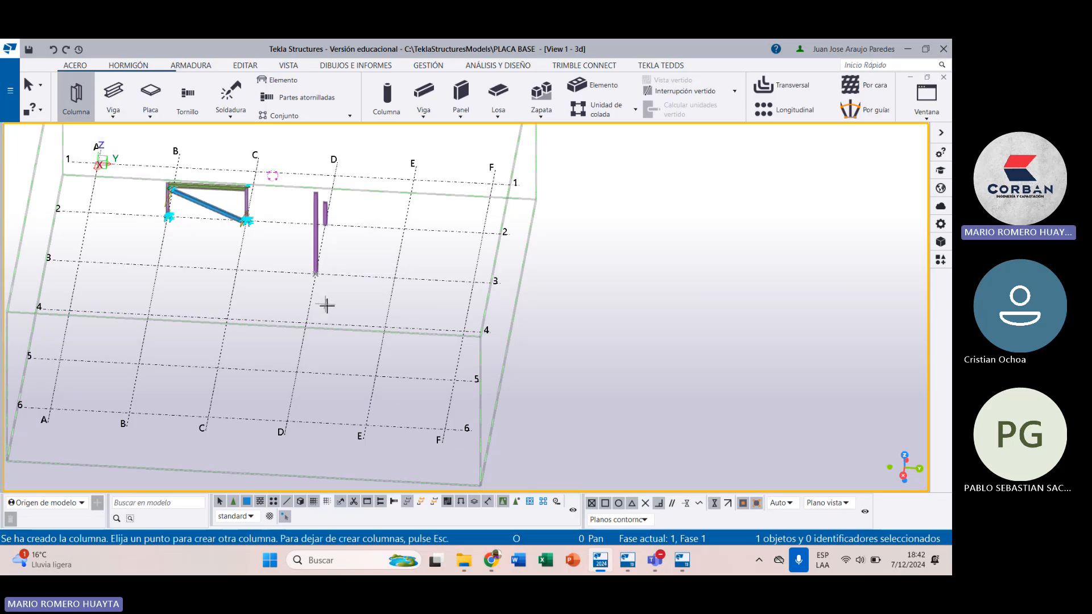
pyautogui.scroll(5, 317, 273)
pyautogui.scroll(8, 324, 276)
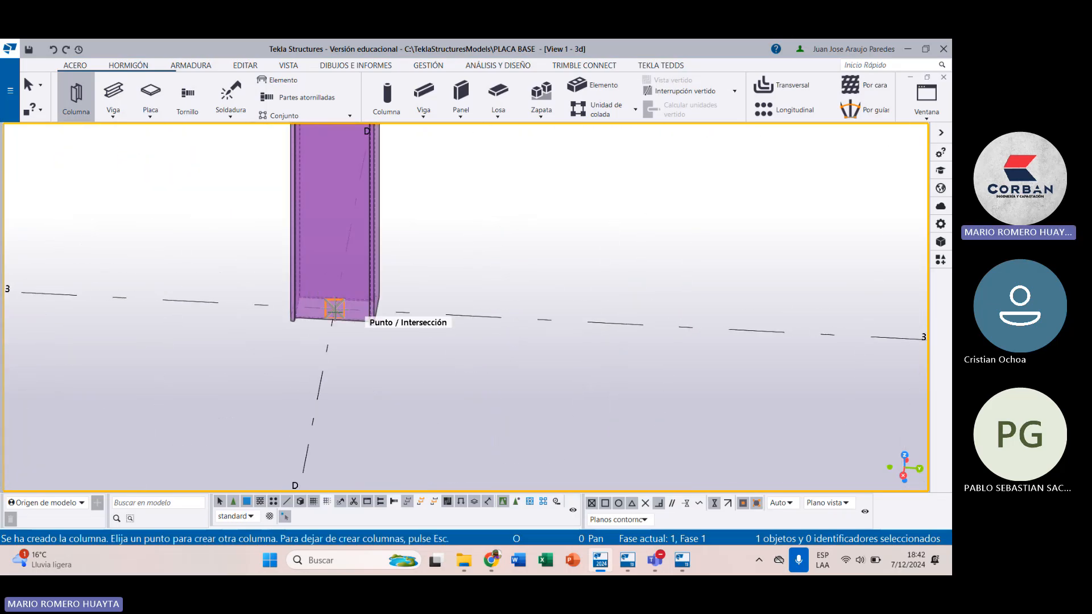
pyautogui.press('Escape')
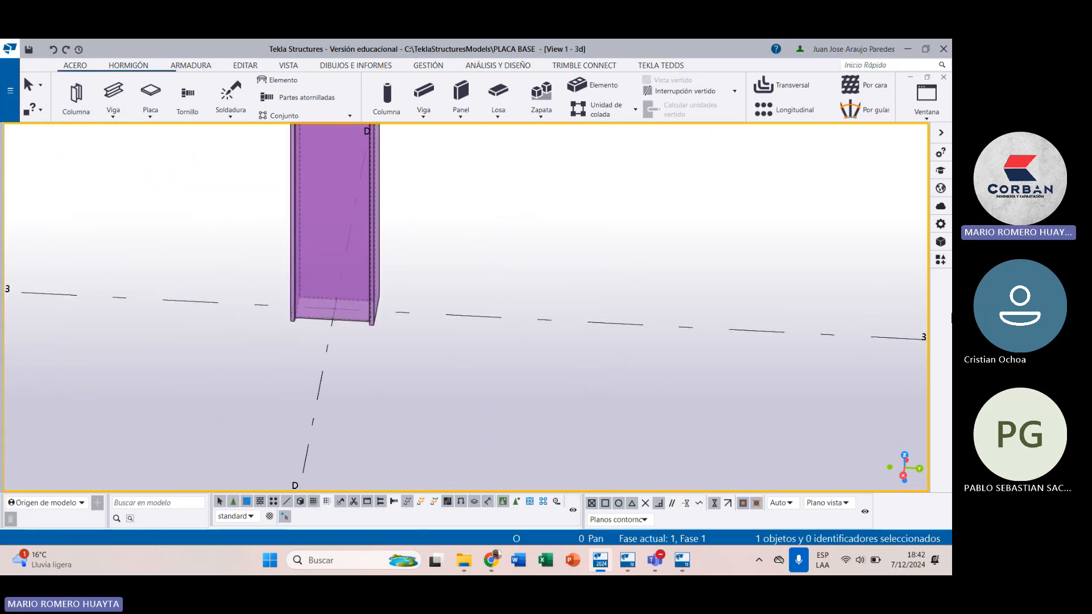
# Step: Open the profile catalogue for the column at D-3 and expand the HEA group under Perfiles I
pyautogui.click(941, 223)
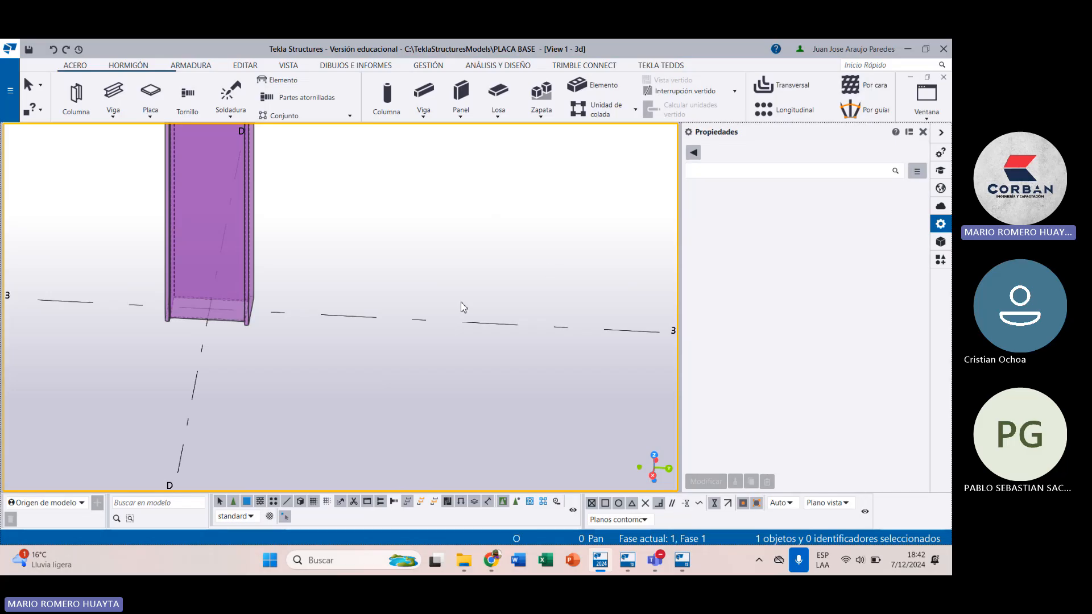
pyautogui.click(247, 260)
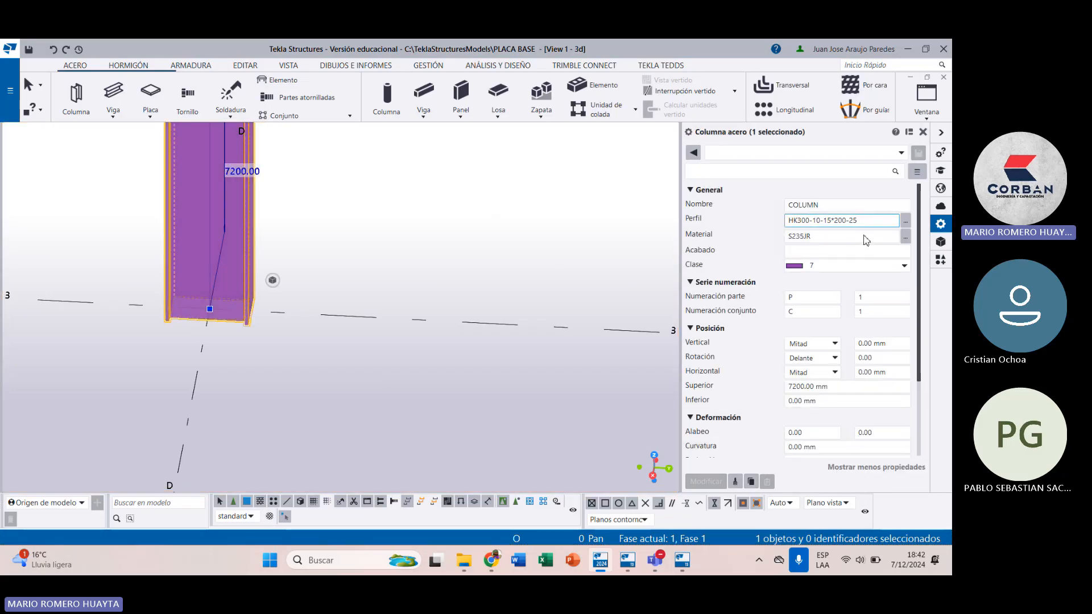
pyautogui.click(903, 222)
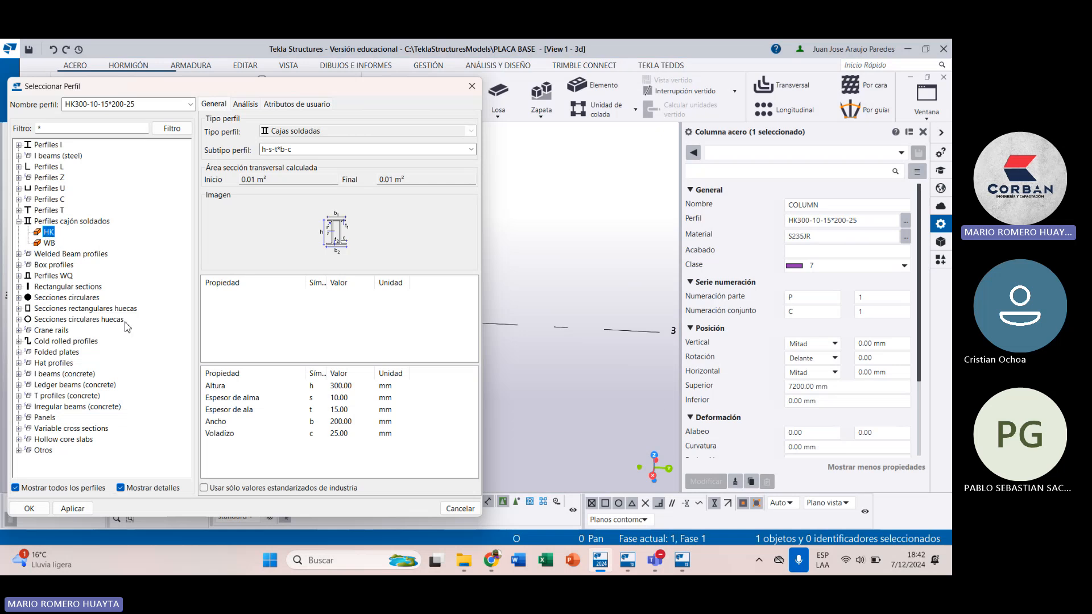
pyautogui.click(19, 146)
pyautogui.click(48, 243)
pyautogui.click(49, 233)
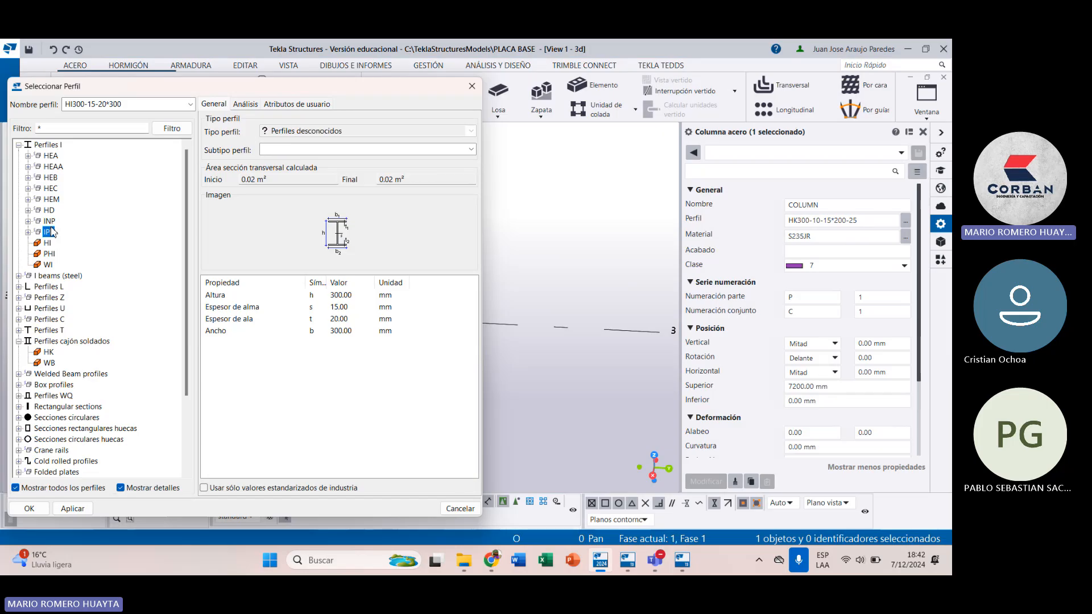
pyautogui.click(50, 157)
pyautogui.click(28, 156)
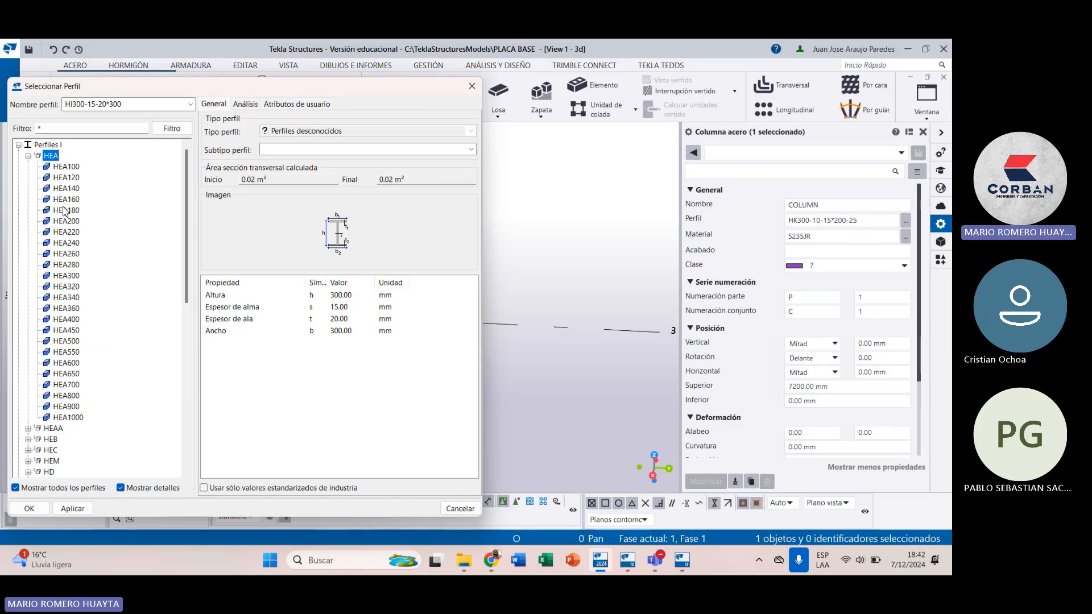
# Step: Choose the HEA160 profile and apply it to the column at grid intersection D-3
pyautogui.click(65, 210)
pyautogui.click(66, 287)
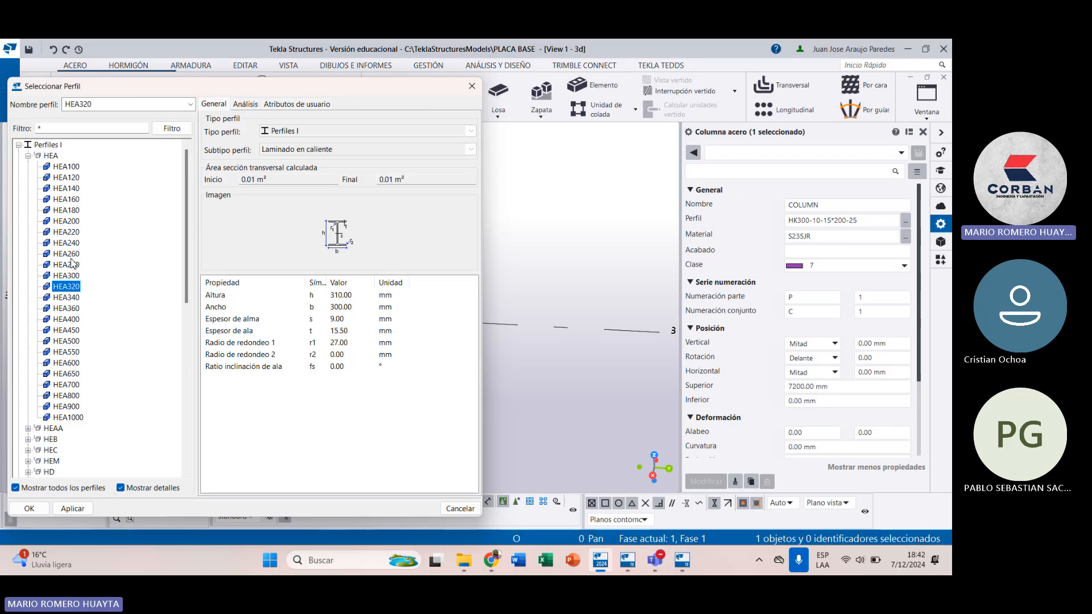
pyautogui.click(66, 254)
pyautogui.click(65, 232)
pyautogui.click(65, 211)
pyautogui.click(65, 200)
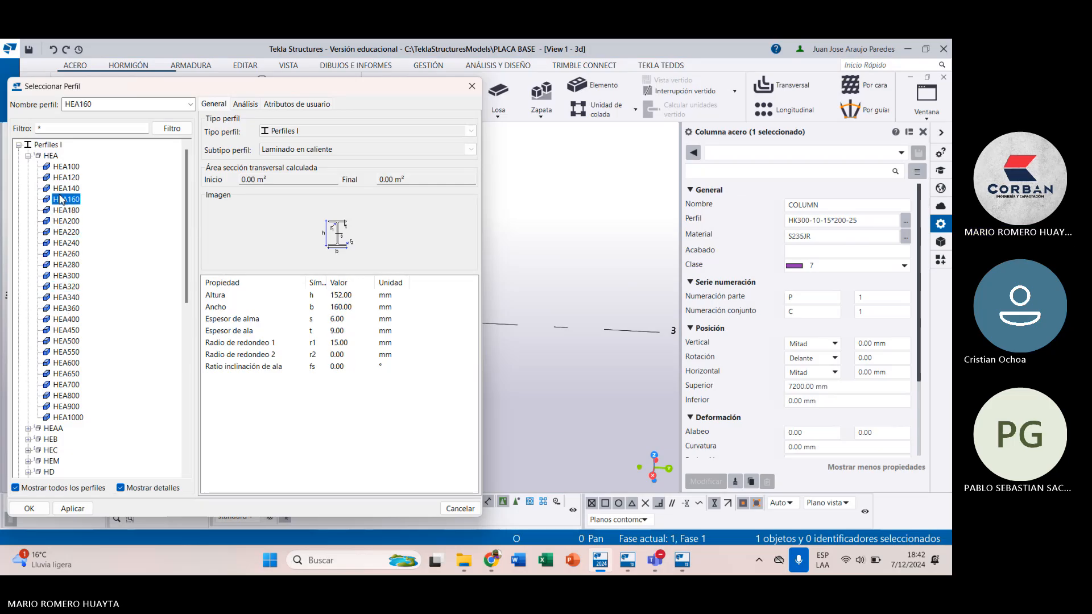
pyautogui.click(70, 507)
pyautogui.click(31, 510)
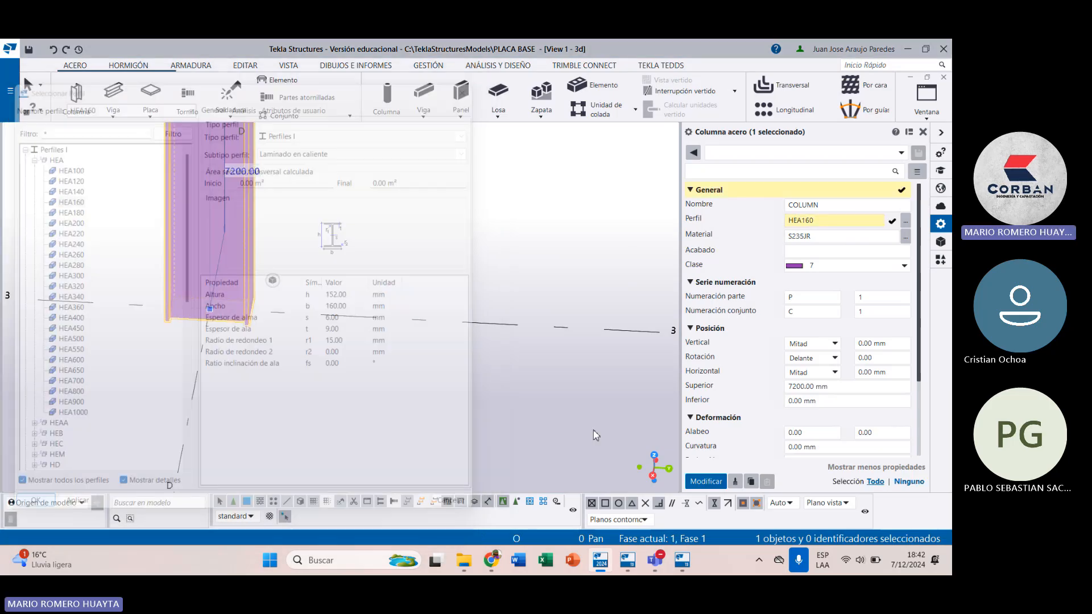
pyautogui.click(711, 486)
# Step: Set the height of the column at D-3 to 3000 mm and close its properties
pyautogui.scroll(-4, 256, 279)
pyautogui.moveTo(228, 292); pyautogui.dragTo(234, 359, button='middle')
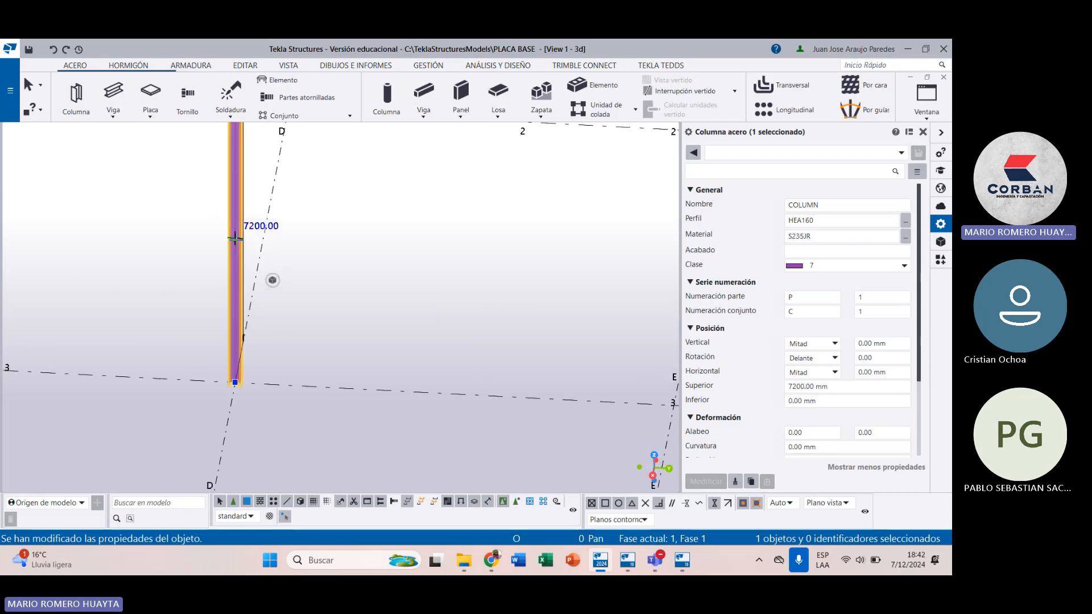
pyautogui.click(257, 226)
pyautogui.write('3000')
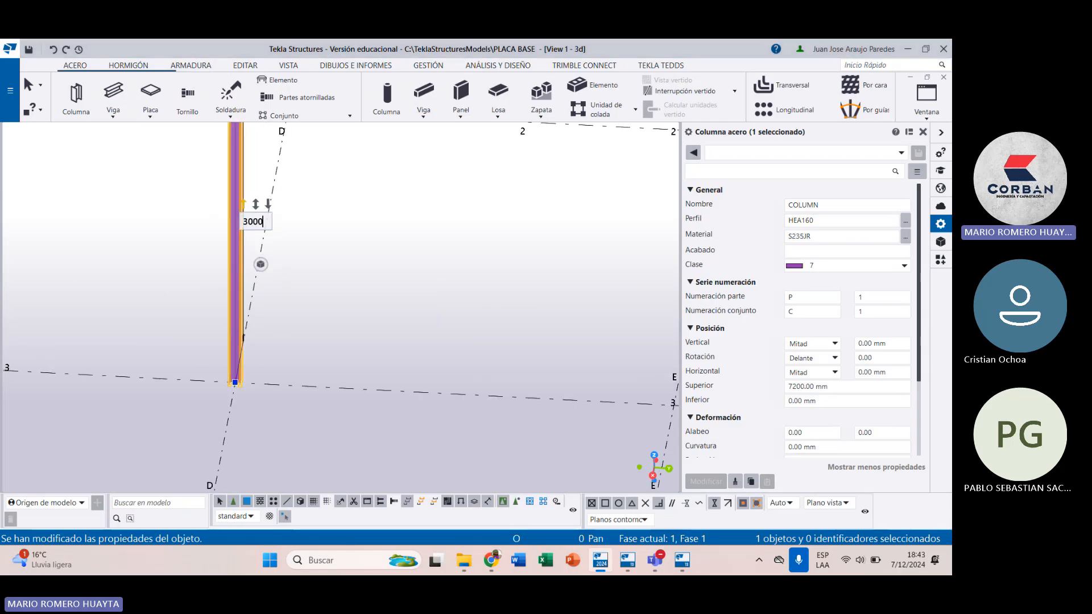
pyautogui.press('Return')
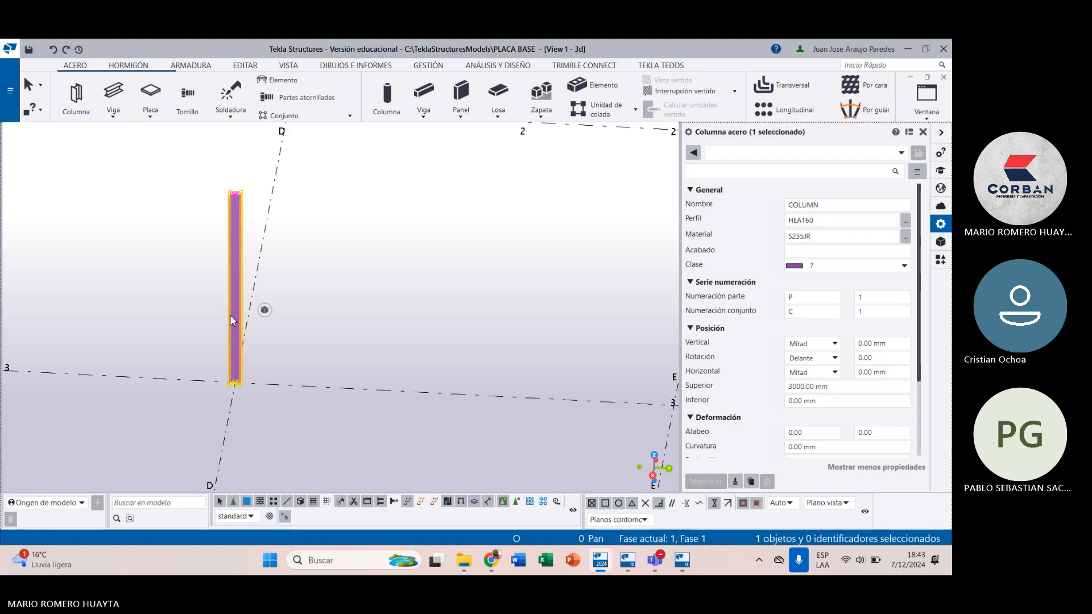
pyautogui.click(940, 224)
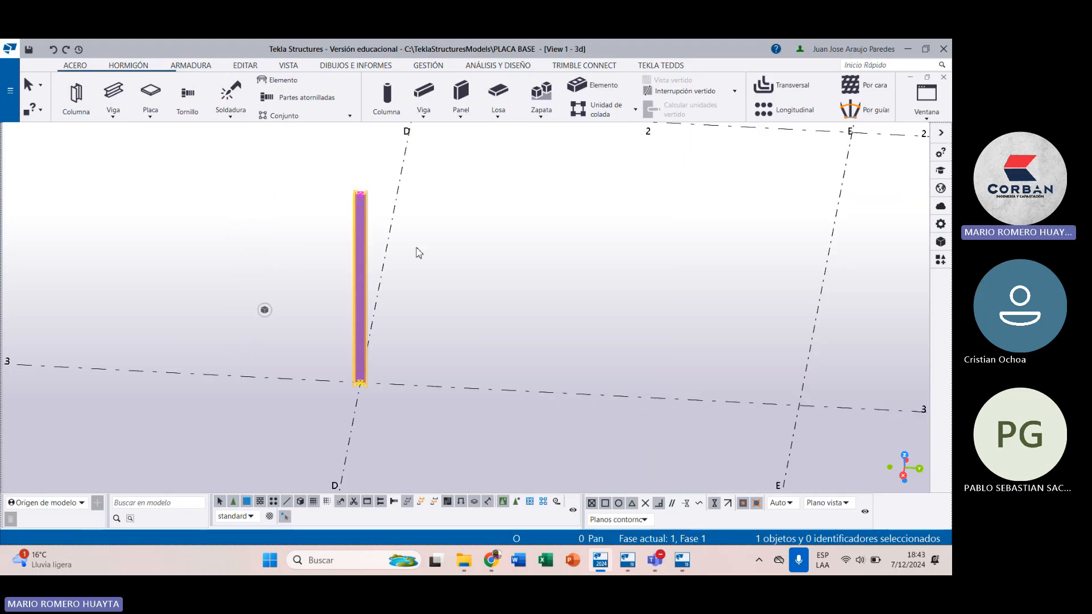
# Step: Try to create a steel plate at the base of the column at D-3, picking corners at the grid intersection and along line D
pyautogui.scroll(5, 407, 358)
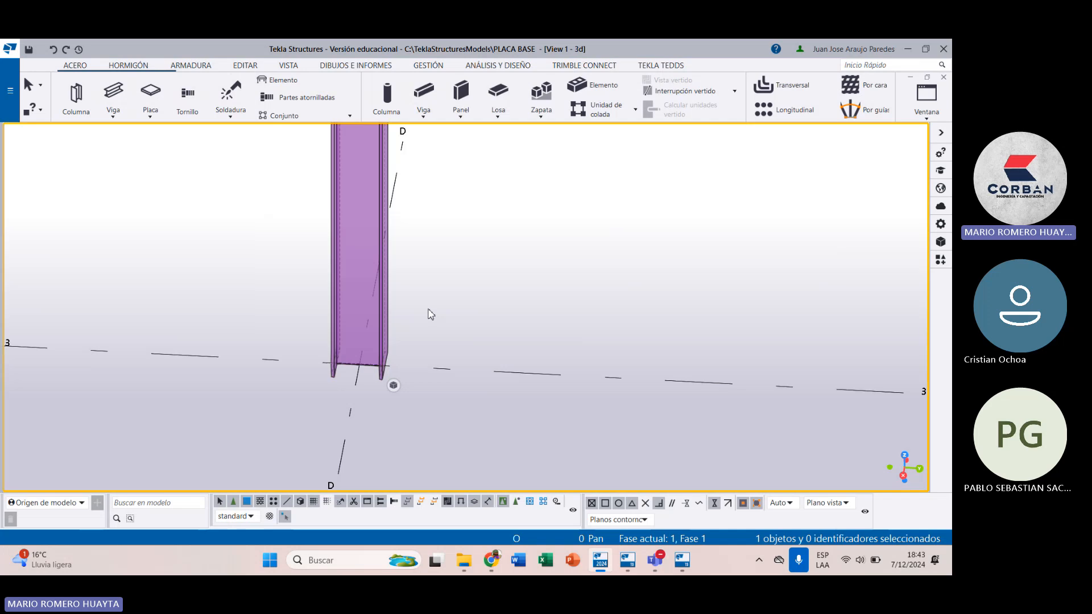
pyautogui.scroll(-6, 416, 349)
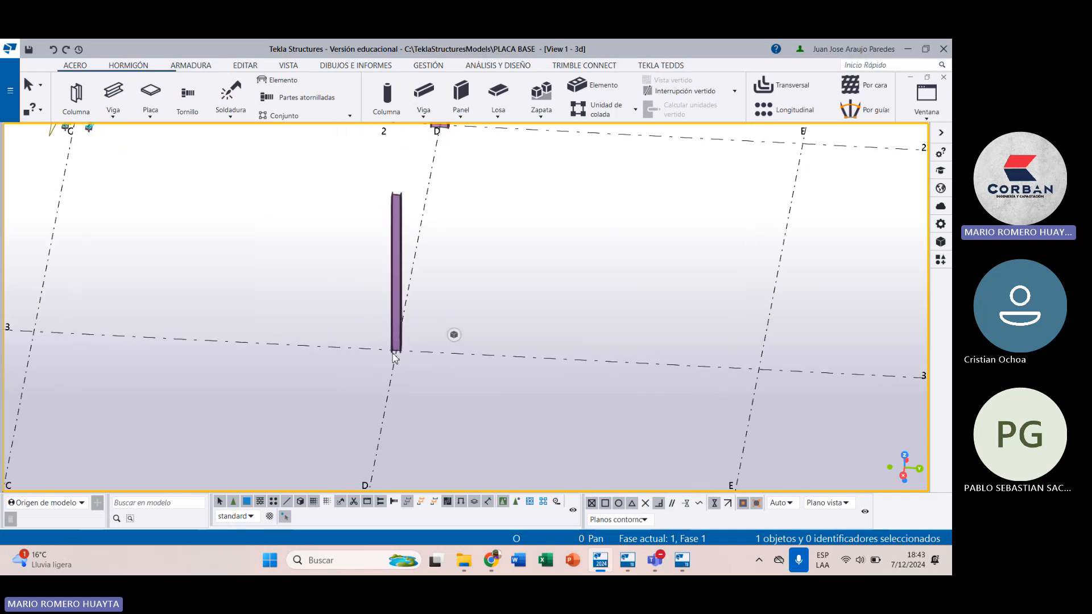
pyautogui.scroll(5, 395, 356)
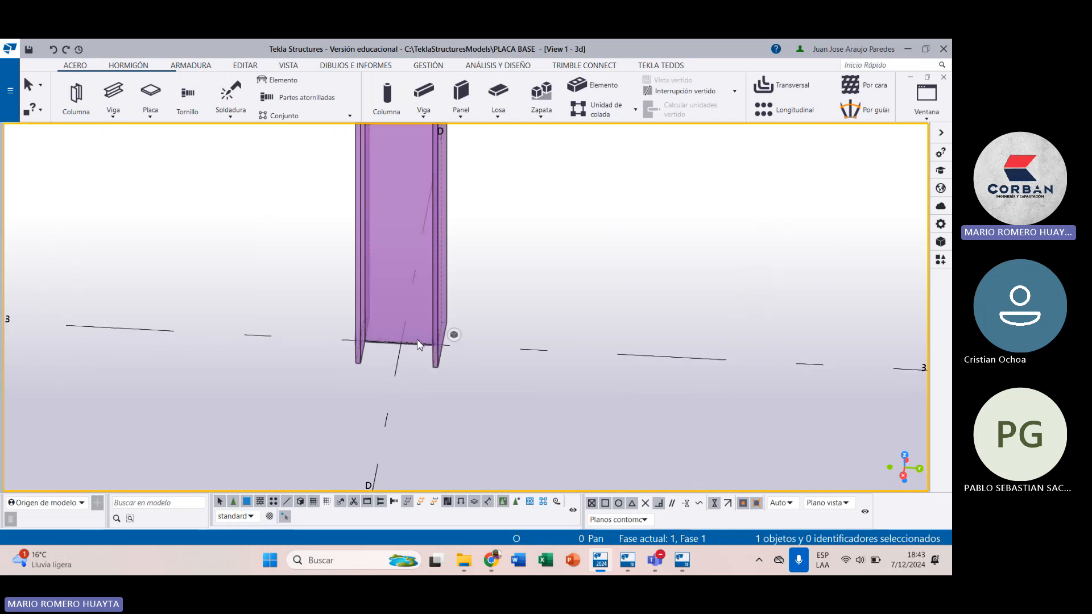
pyautogui.click(365, 333)
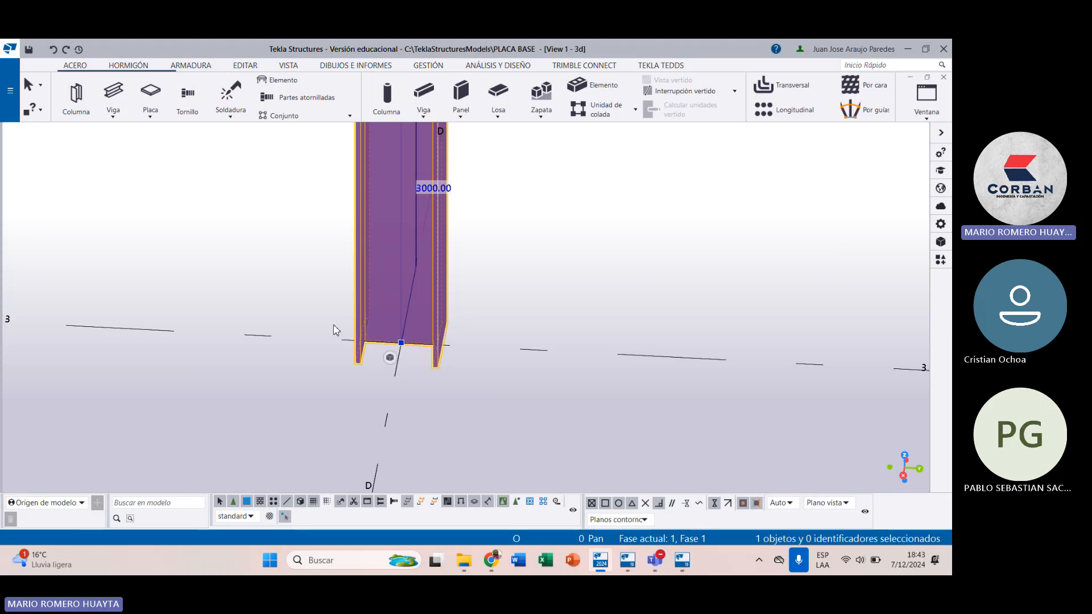
pyautogui.click(162, 113)
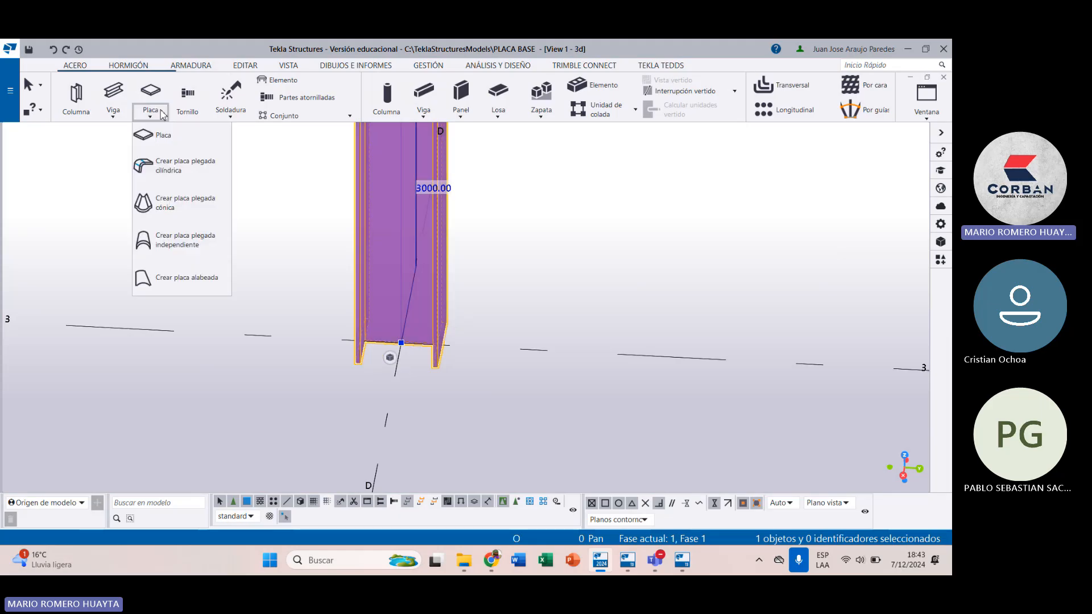
pyautogui.click(154, 135)
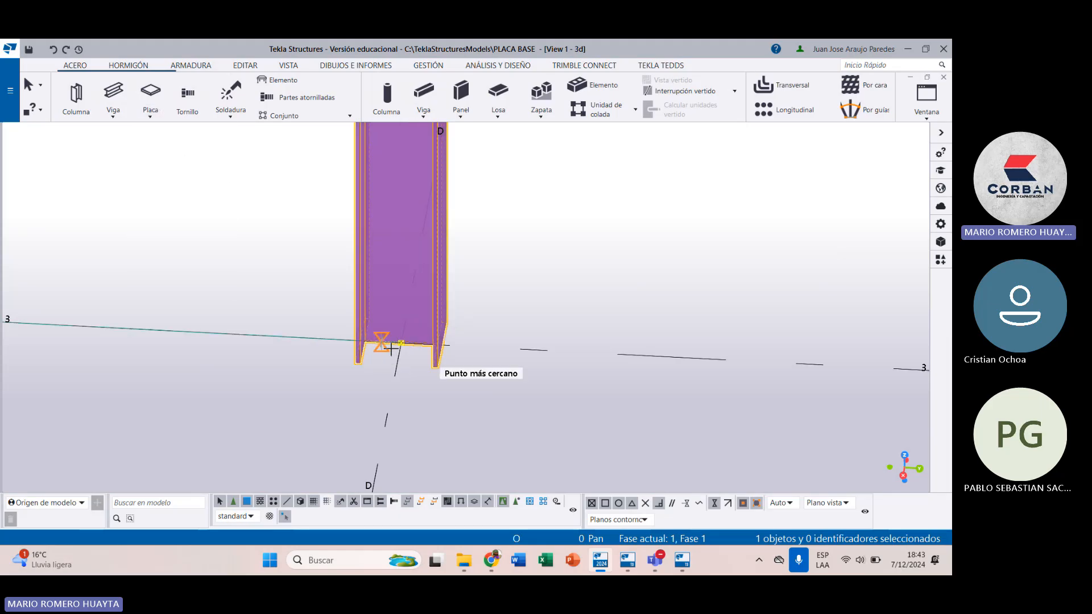
pyautogui.click(401, 343)
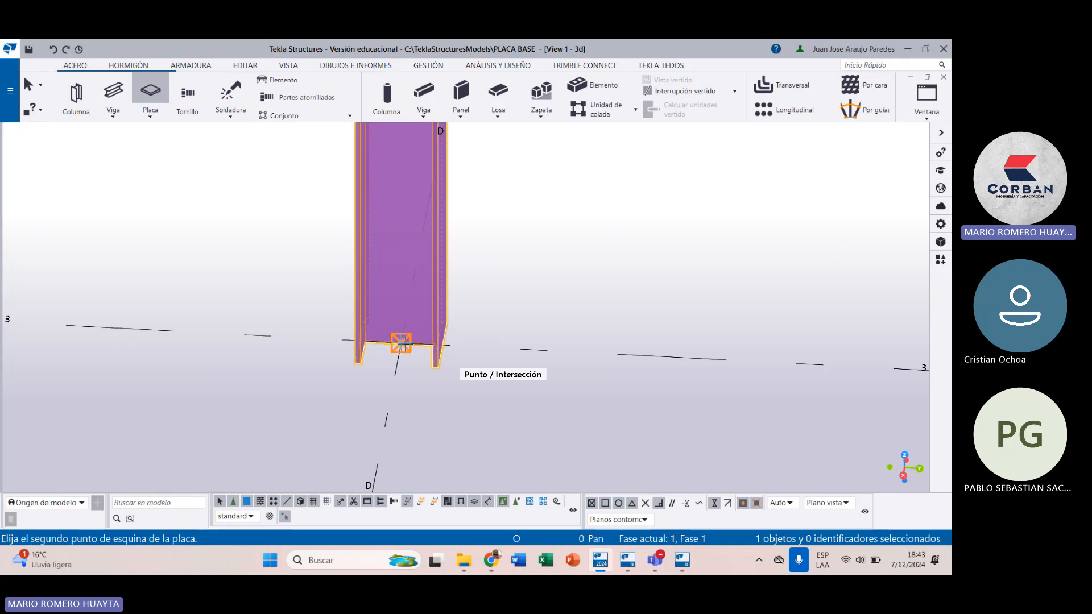
pyautogui.click(401, 343)
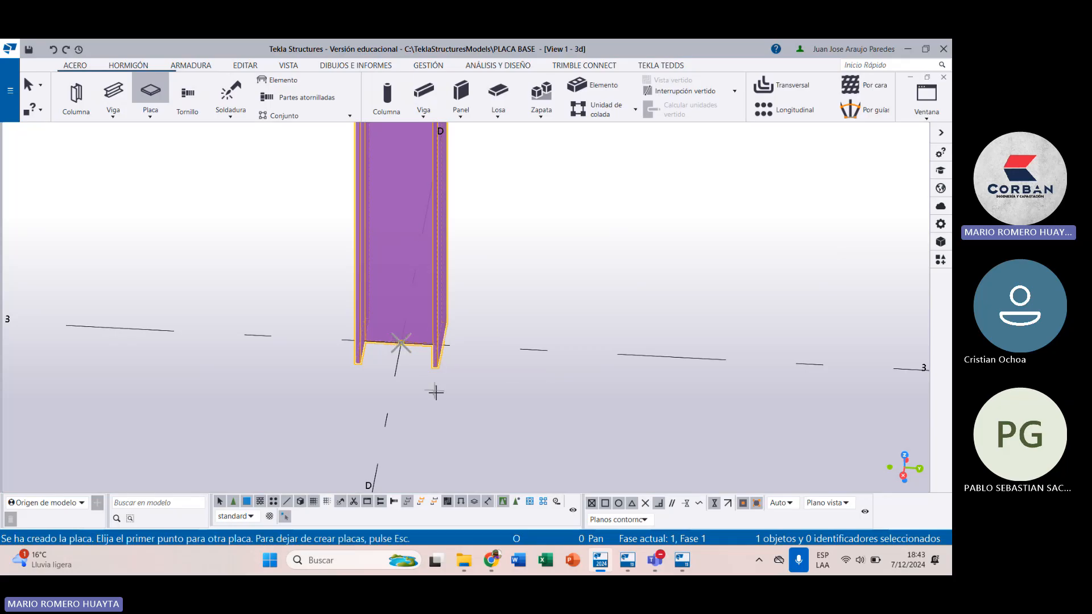
pyautogui.click(392, 391)
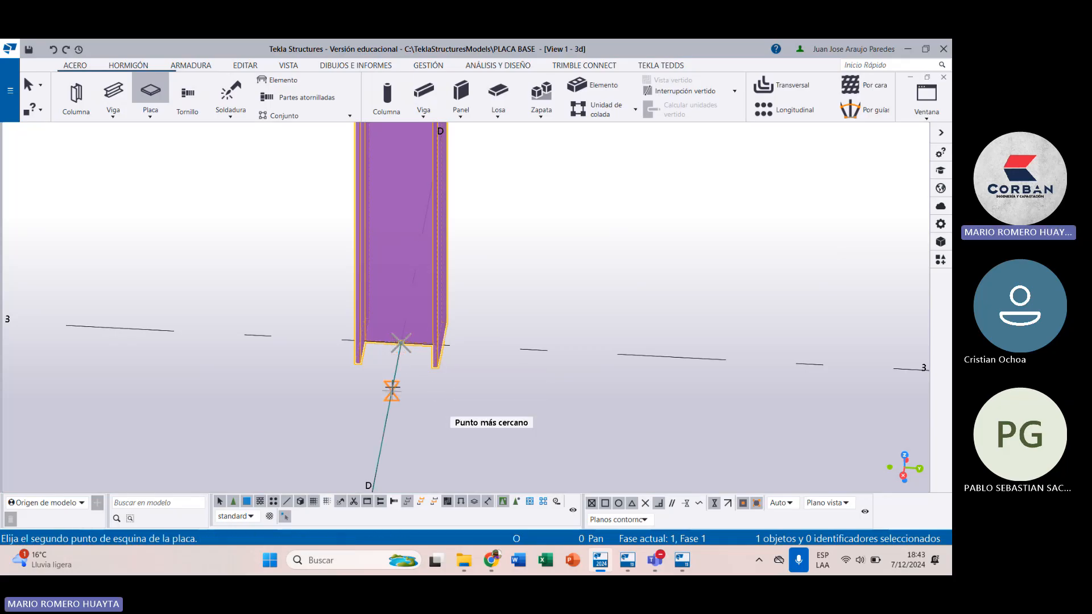
pyautogui.click(401, 343)
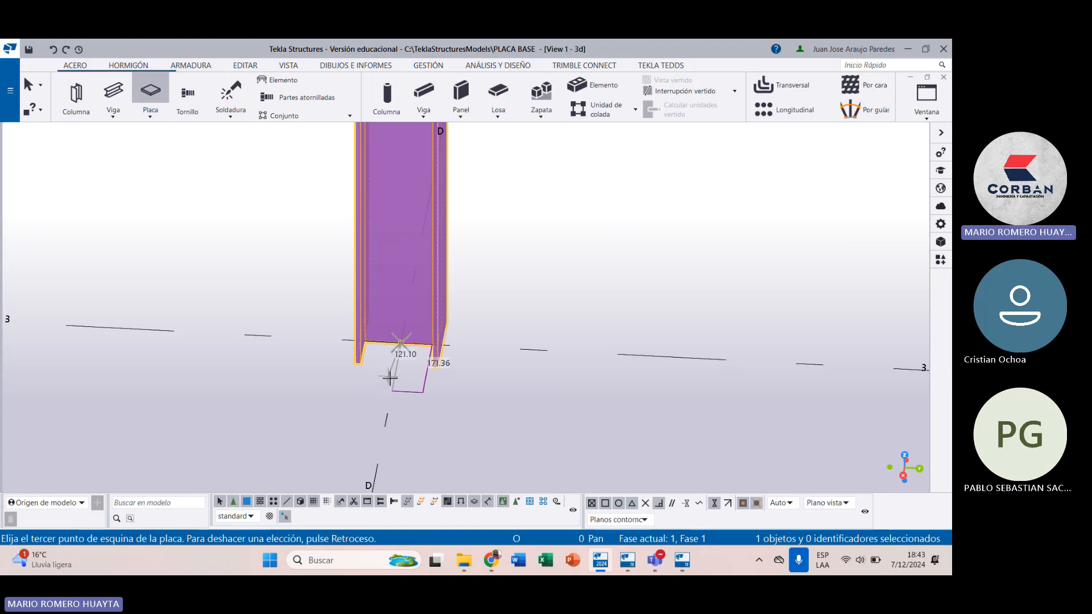
pyautogui.click(388, 354)
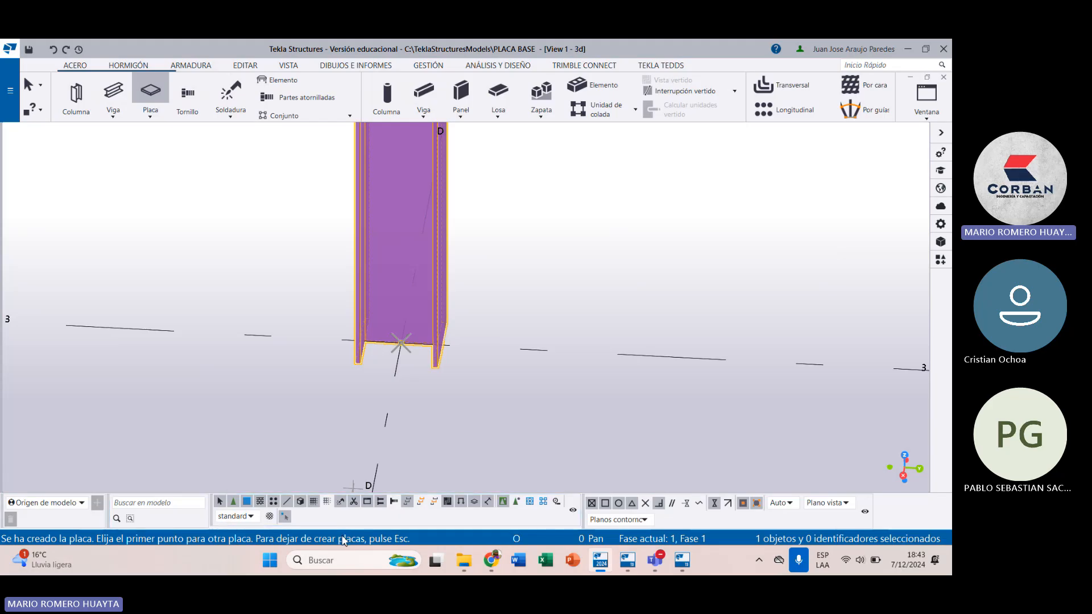
pyautogui.press('Escape')
# Step: Set the length of the column at grid intersection D-3 to 3000 mm through its on-screen dimension
pyautogui.scroll(10, 400, 333)
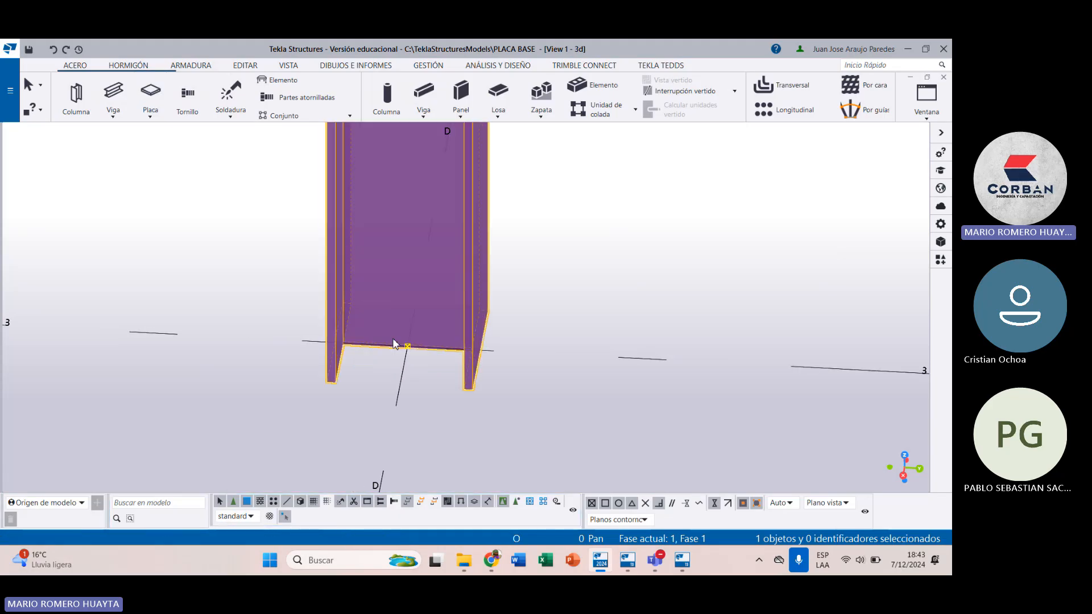
pyautogui.scroll(-8, 391, 337)
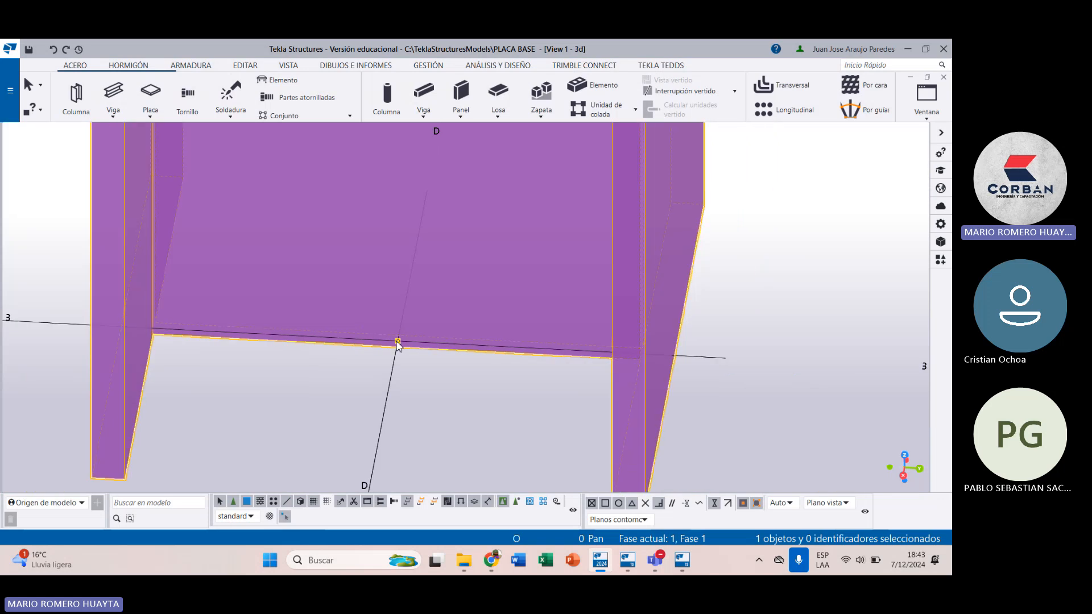
pyautogui.click(397, 341)
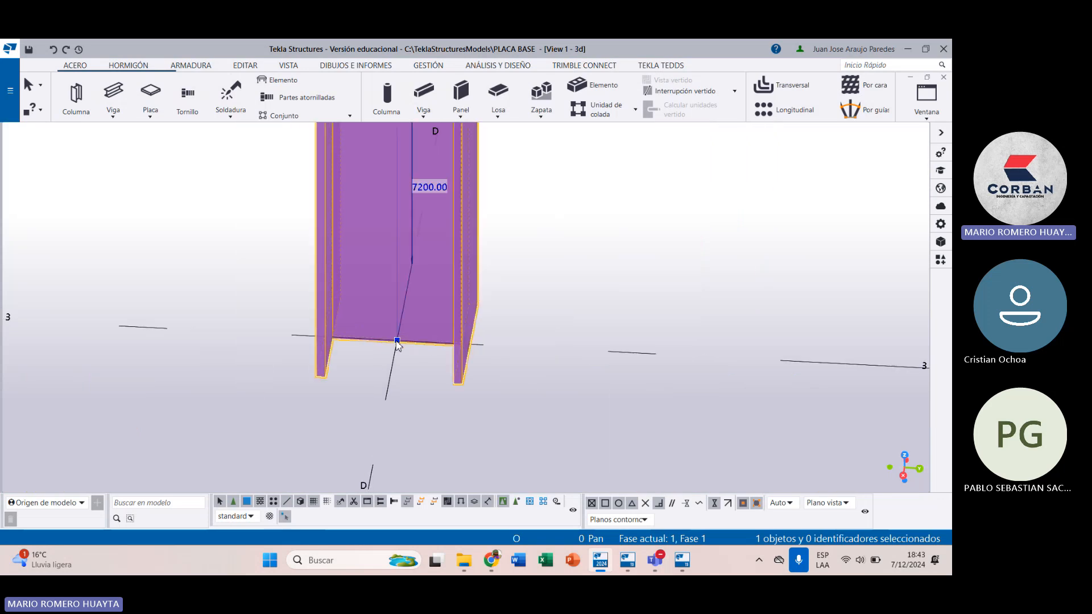
pyautogui.scroll(-8, 397, 343)
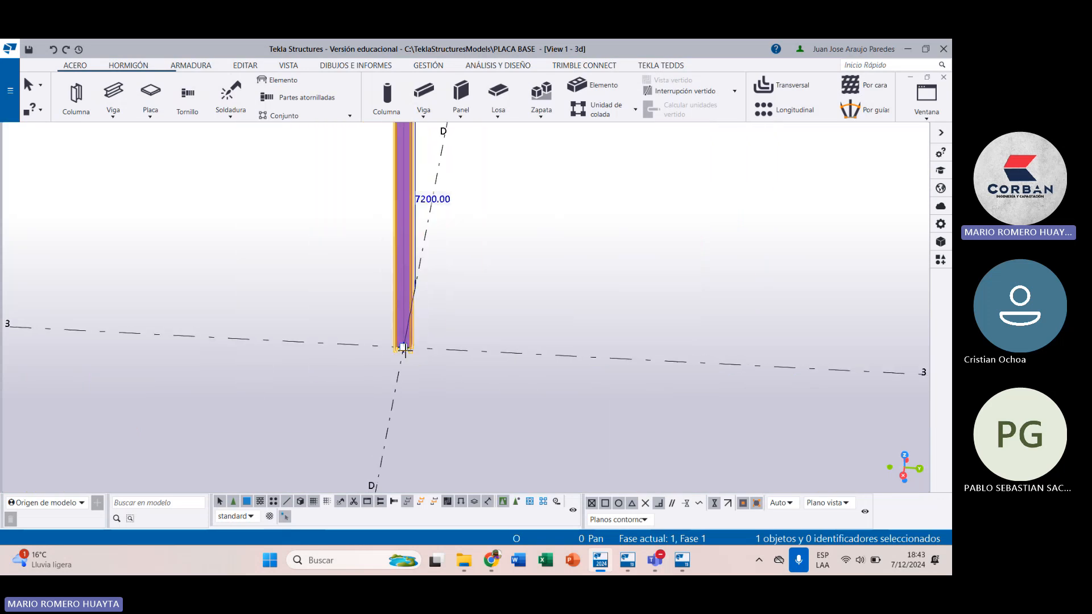
pyautogui.scroll(-3, 405, 354)
pyautogui.click(416, 242)
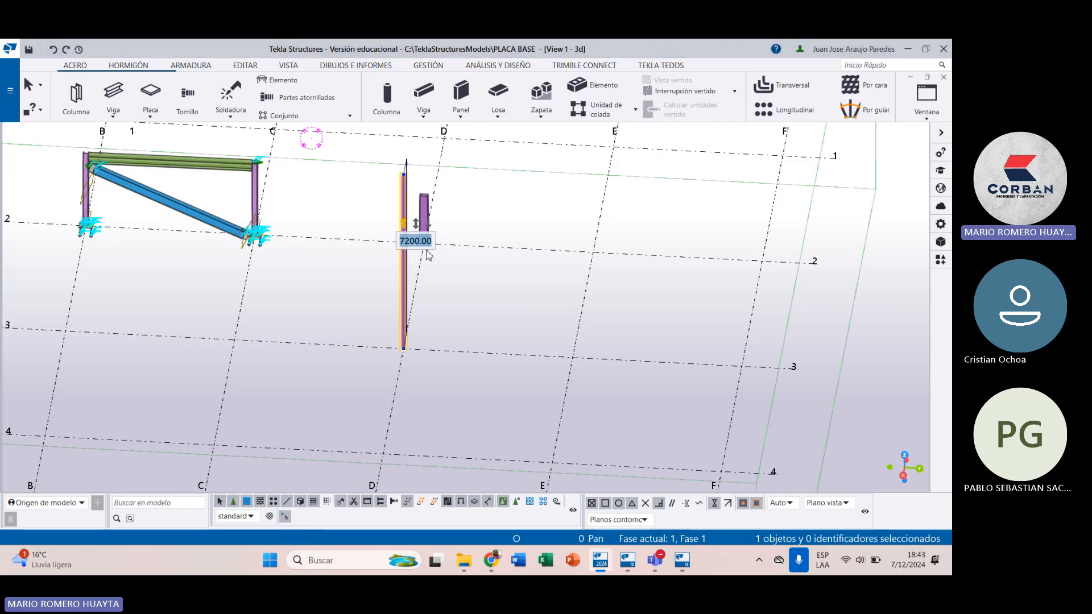
pyautogui.write('3000')
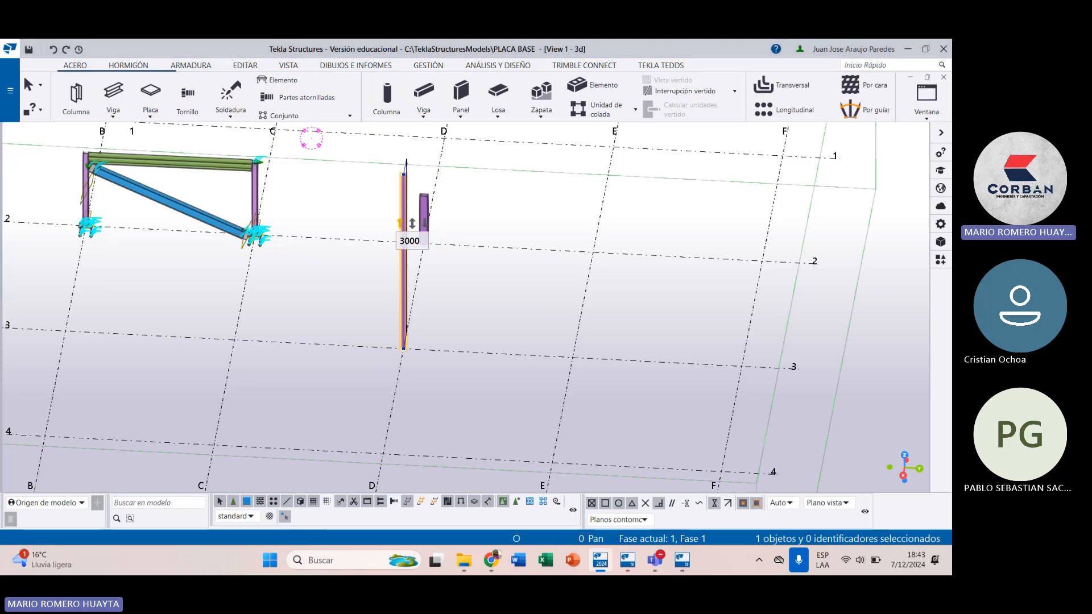
pyautogui.press('Return')
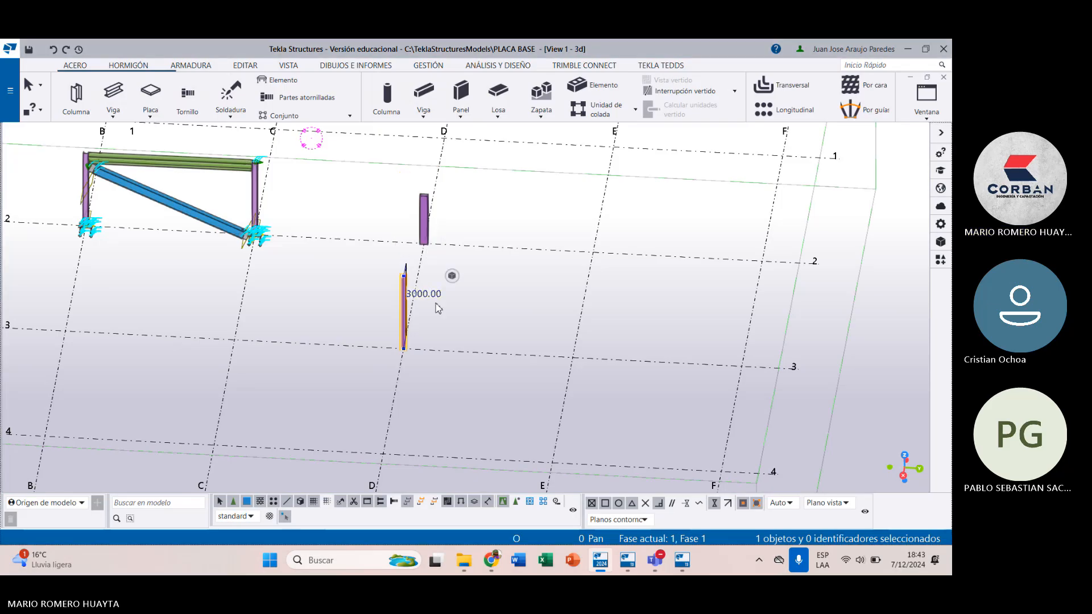
pyautogui.scroll(3, 404, 355)
pyautogui.scroll(1, 404, 355)
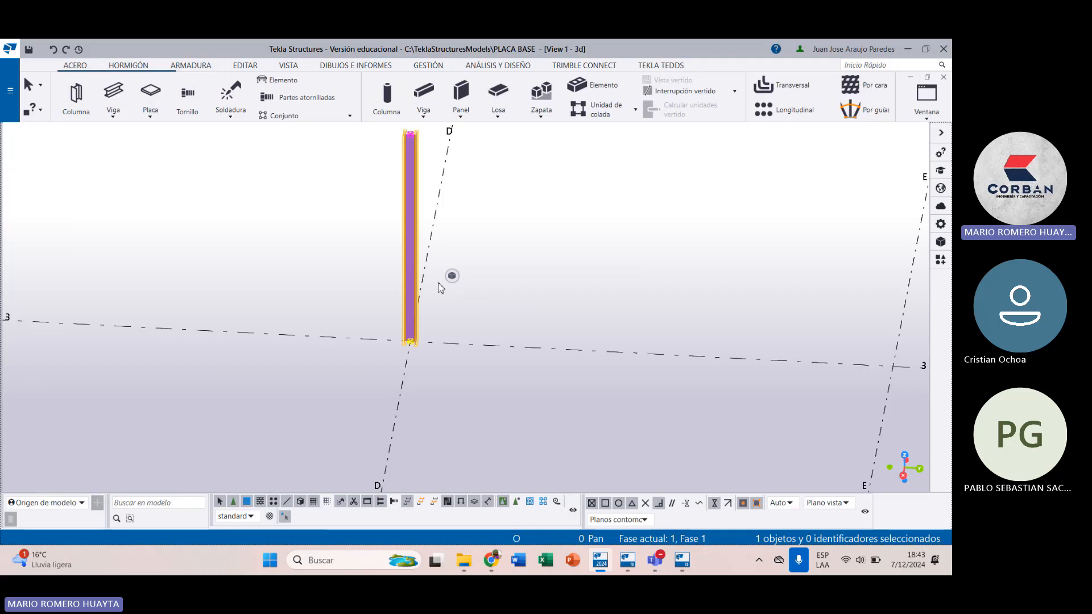
pyautogui.click(456, 341)
pyautogui.click(150, 112)
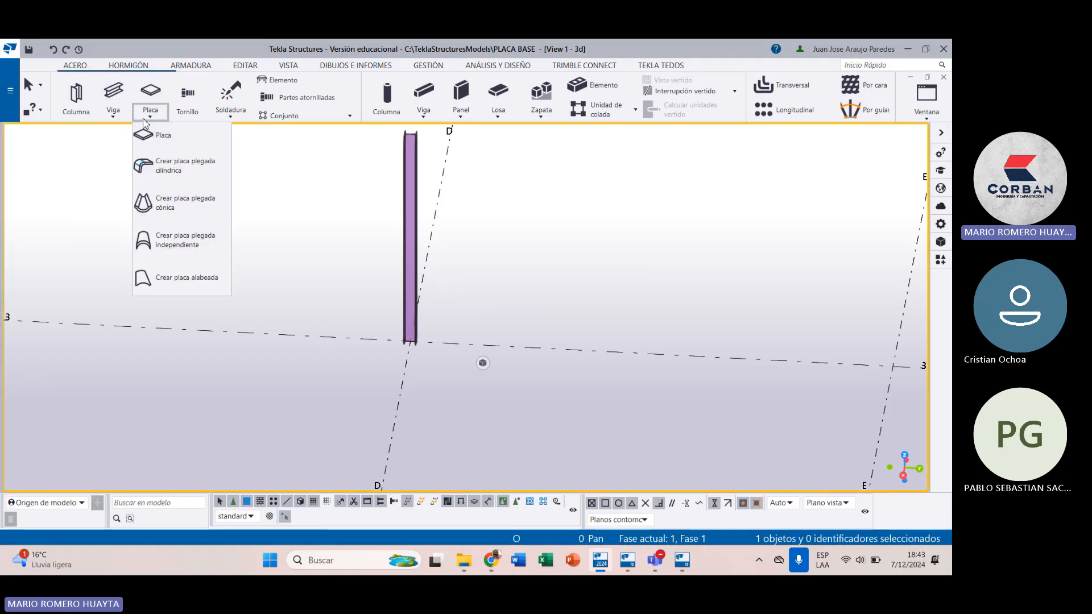
pyautogui.click(146, 119)
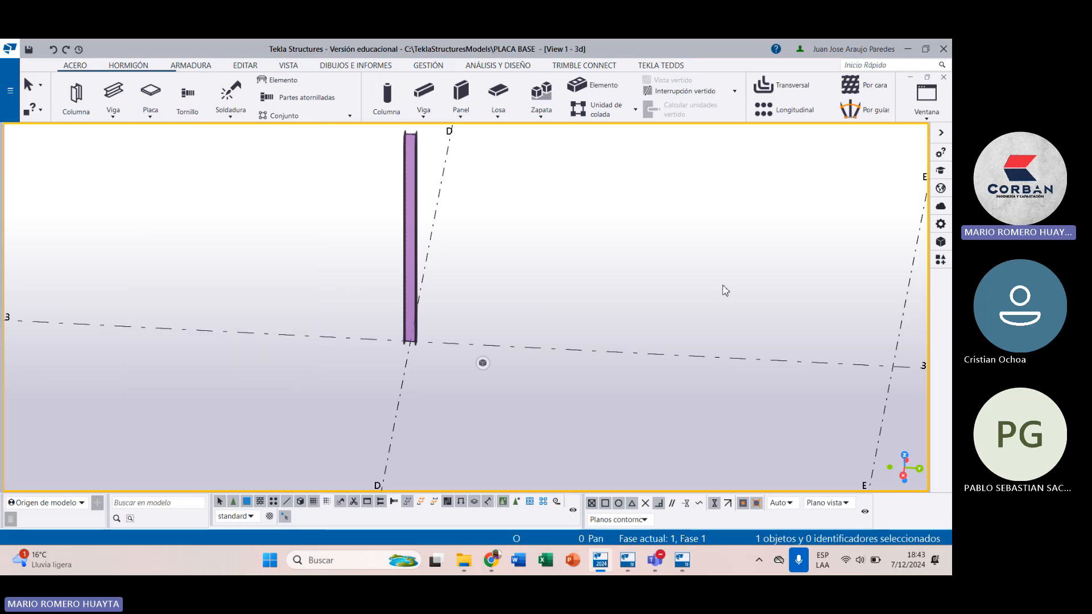
# Step: Search the applications and components catalogue for 1014, and replace that search with placa base
pyautogui.click(940, 261)
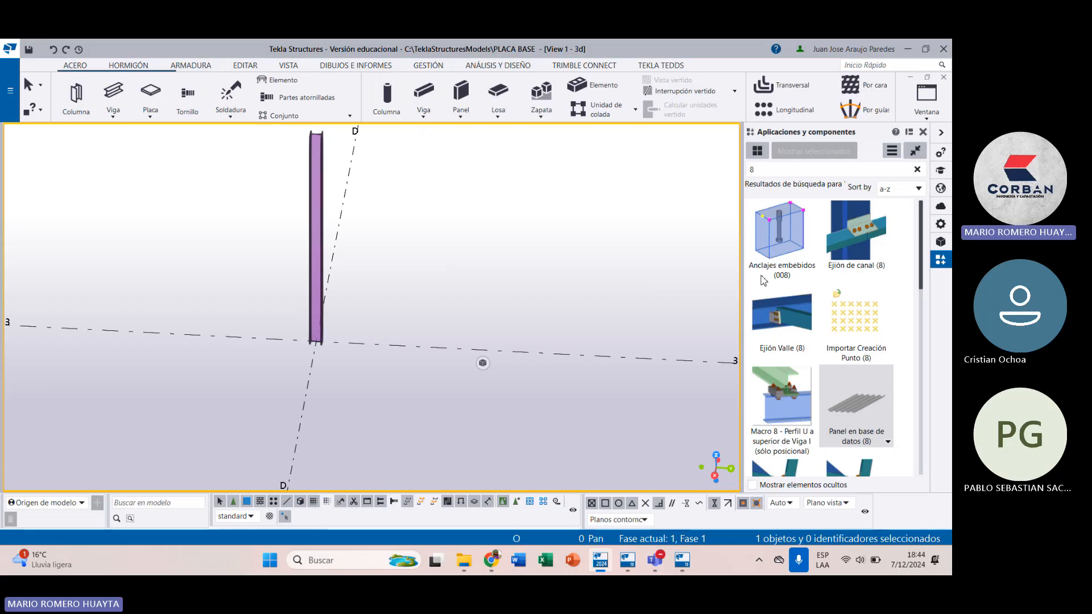
pyautogui.doubleClick(750, 170)
pyautogui.write('1014')
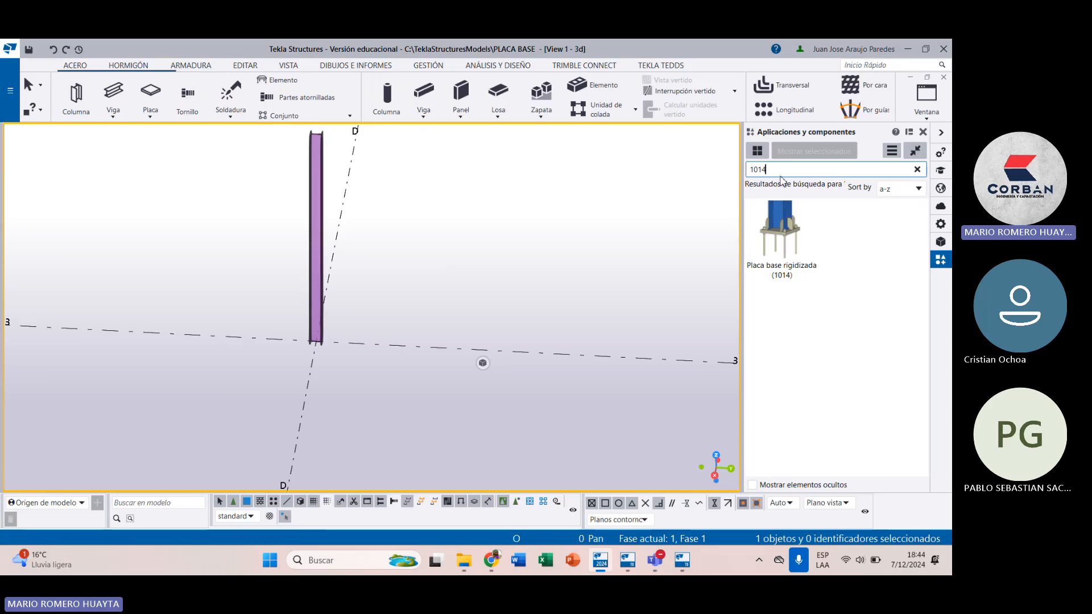
pyautogui.moveTo(782, 168); pyautogui.dragTo(733, 175)
pyautogui.write('placa')
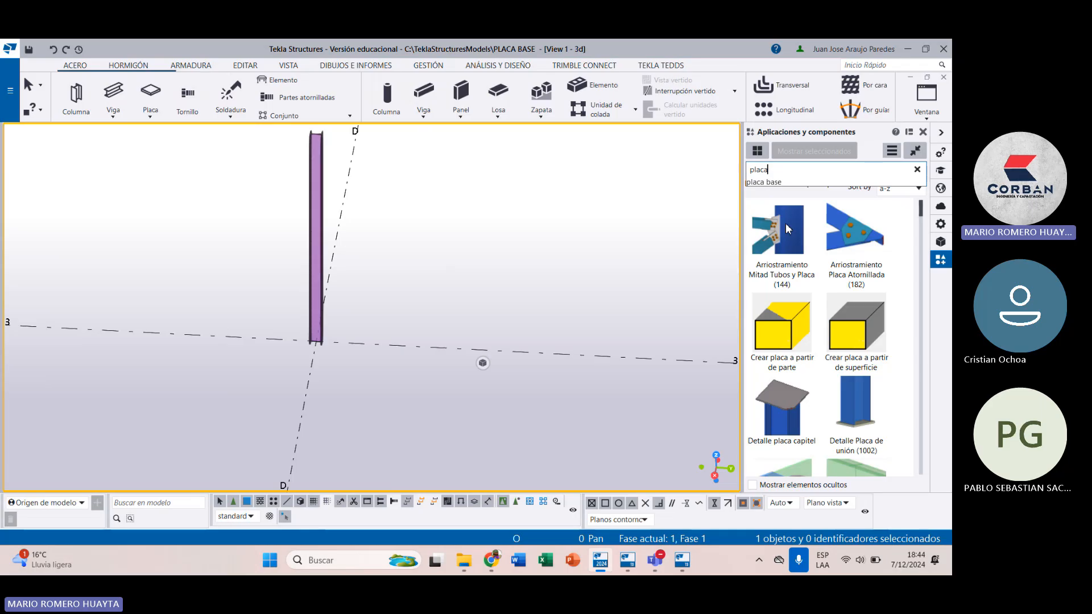
pyautogui.click(785, 183)
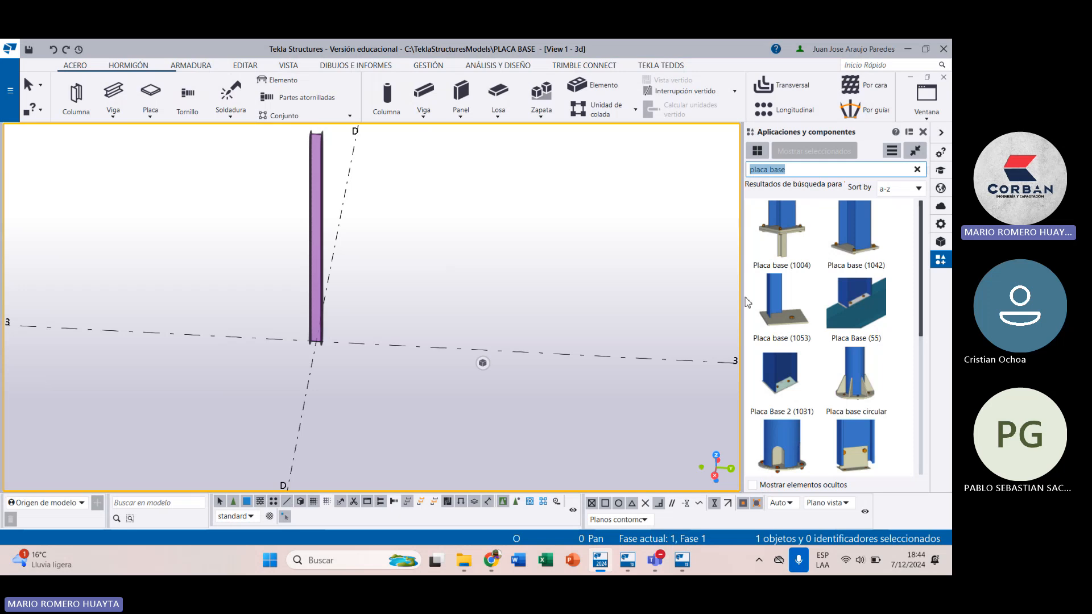
pyautogui.scroll(-1, 801, 295)
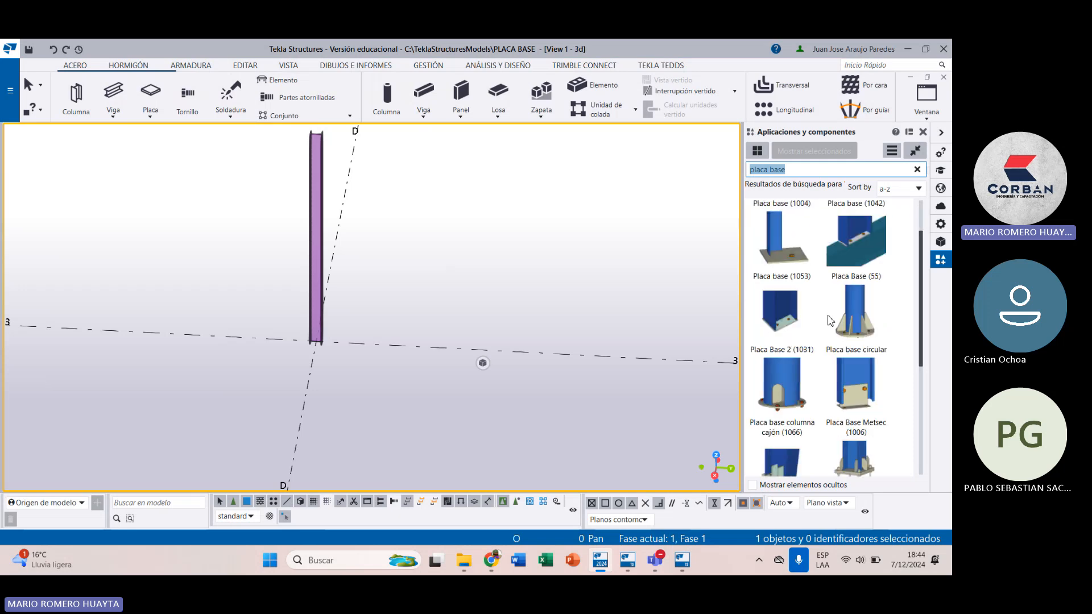
pyautogui.click(857, 320)
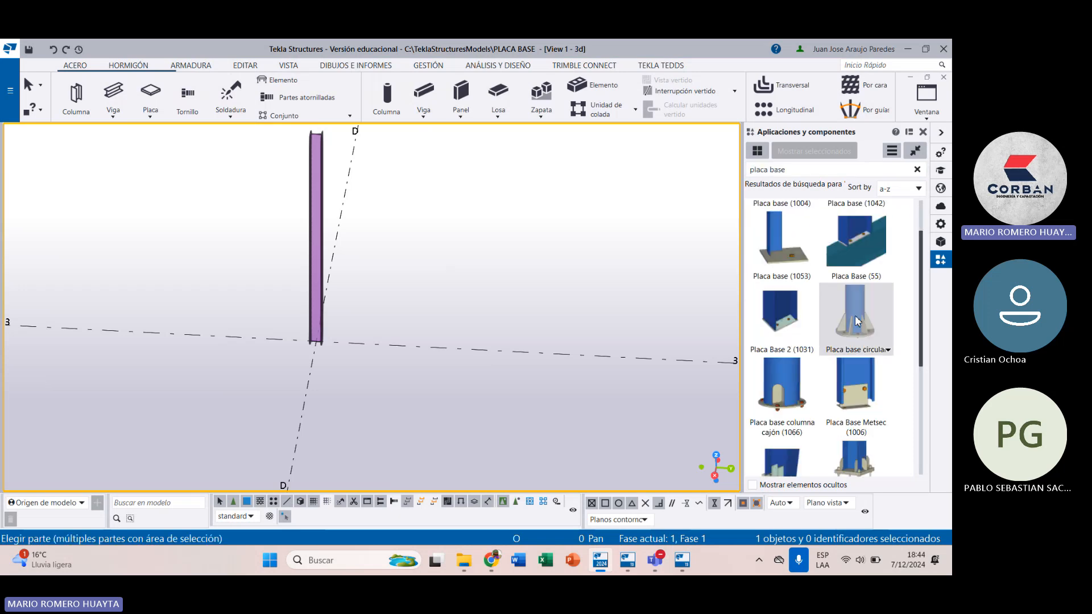
pyautogui.scroll(4, 318, 342)
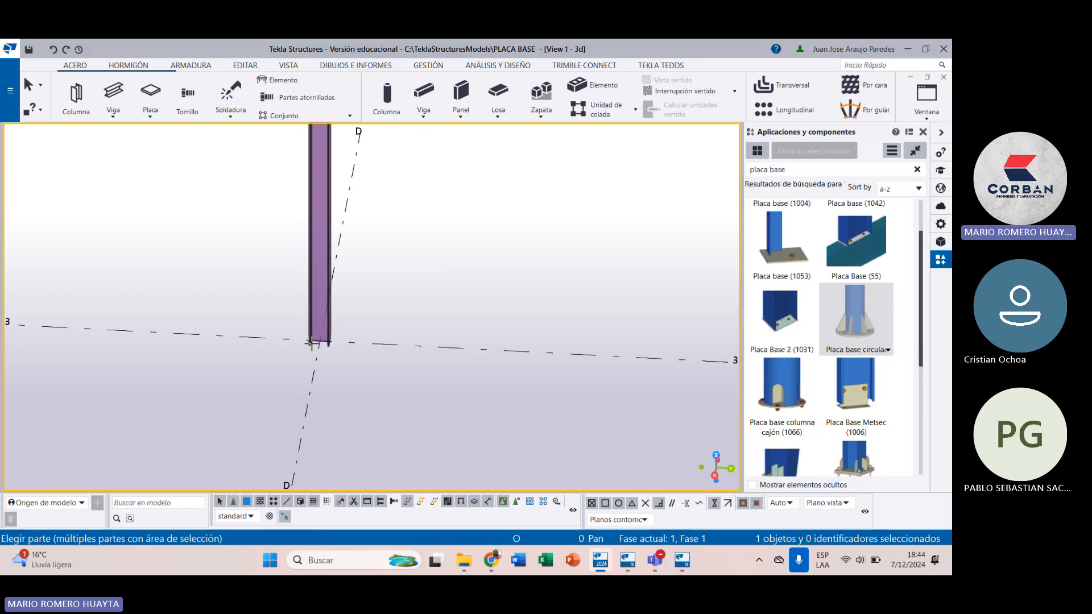
pyautogui.scroll(8, 317, 342)
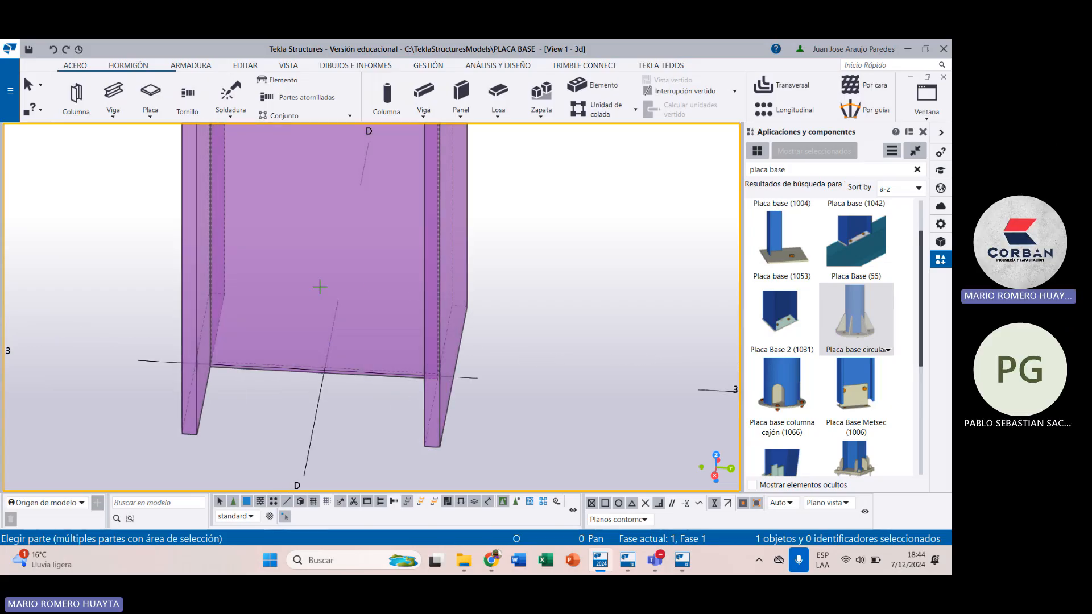
pyautogui.scroll(-1, 315, 283)
pyautogui.scroll(-2, 315, 283)
# Step: Find Placa base rigidizada (1014) among the base plate components and open its parameter settings
pyautogui.scroll(-1, 805, 400)
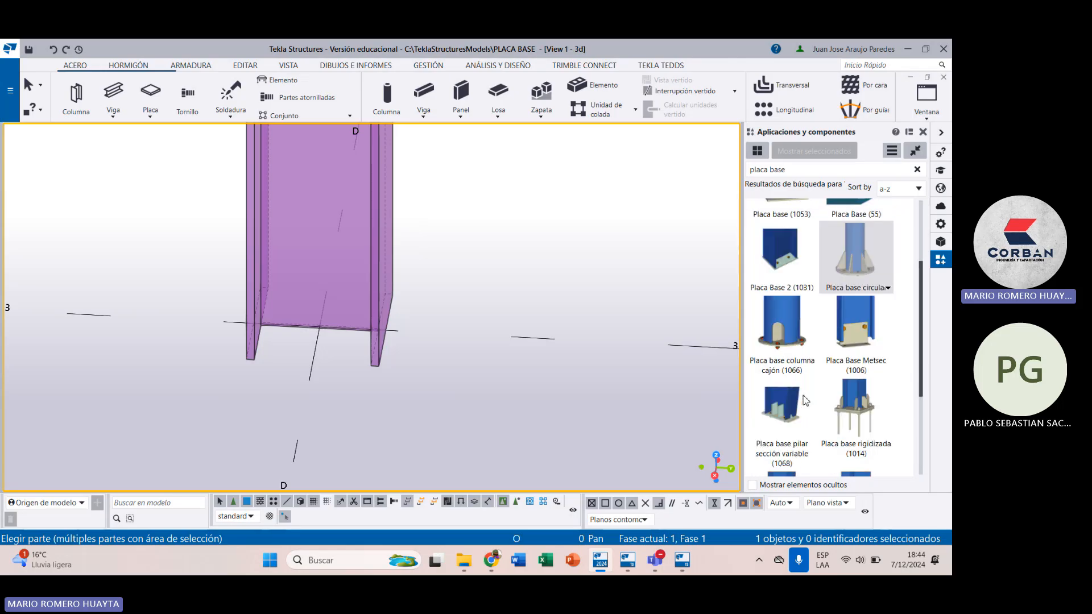
pyautogui.scroll(-1, 798, 350)
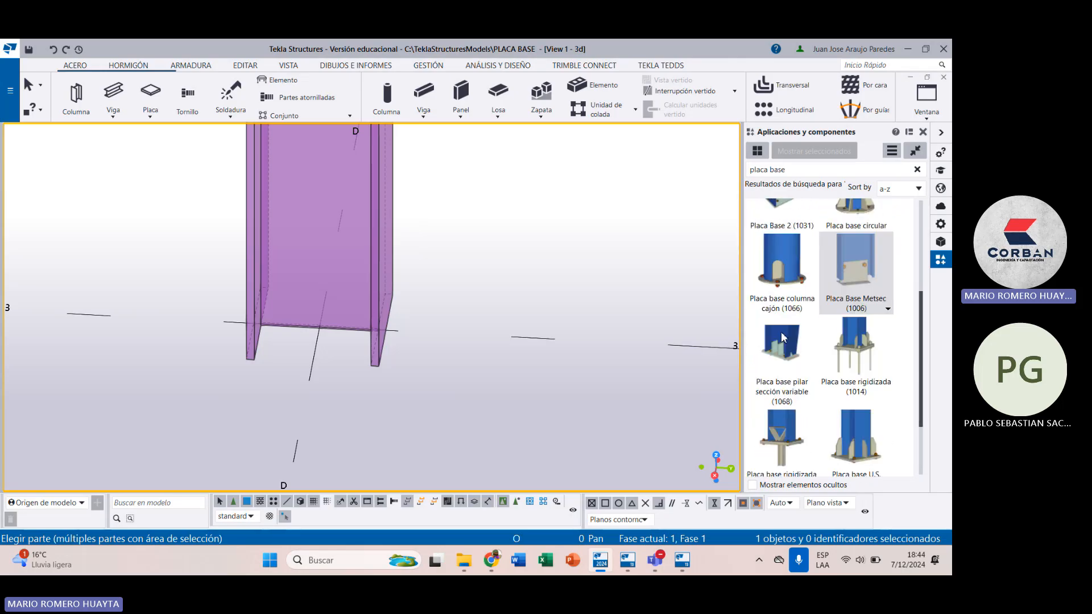
pyautogui.scroll(-1, 799, 353)
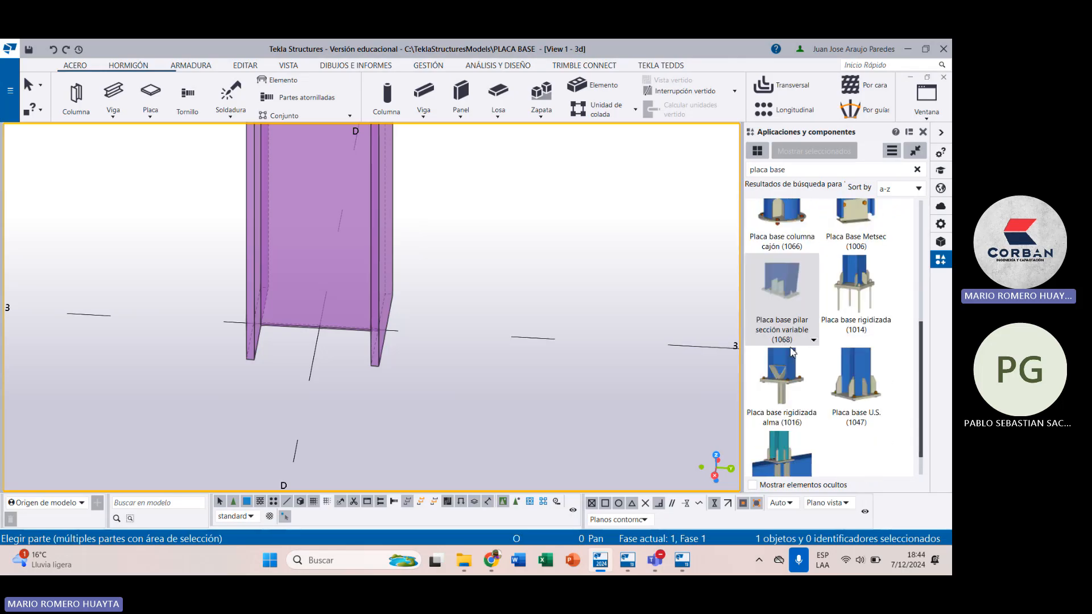
pyautogui.scroll(-1, 793, 351)
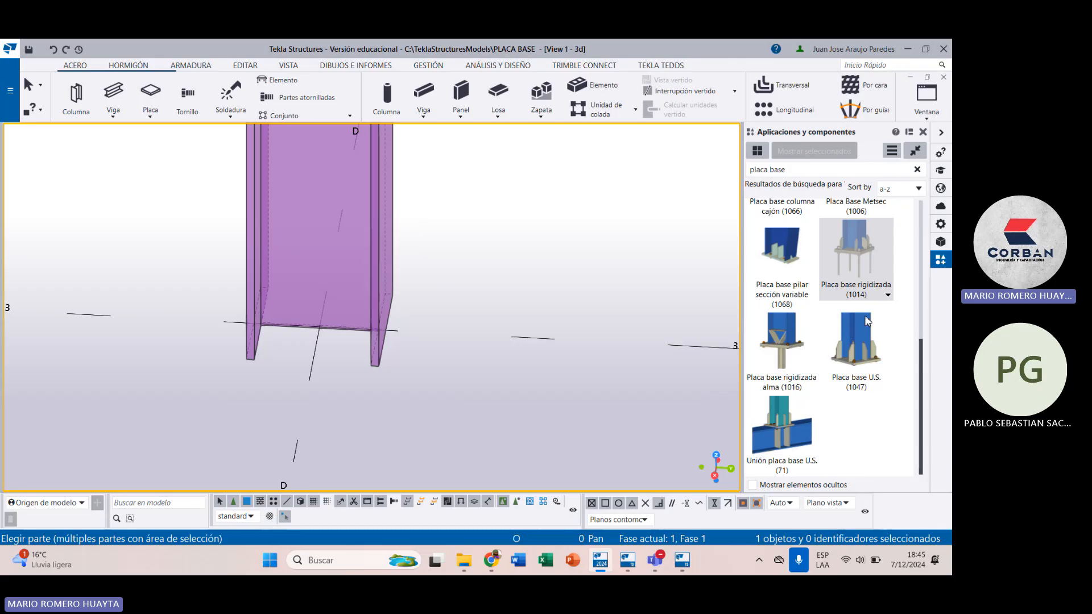
pyautogui.doubleClick(853, 250)
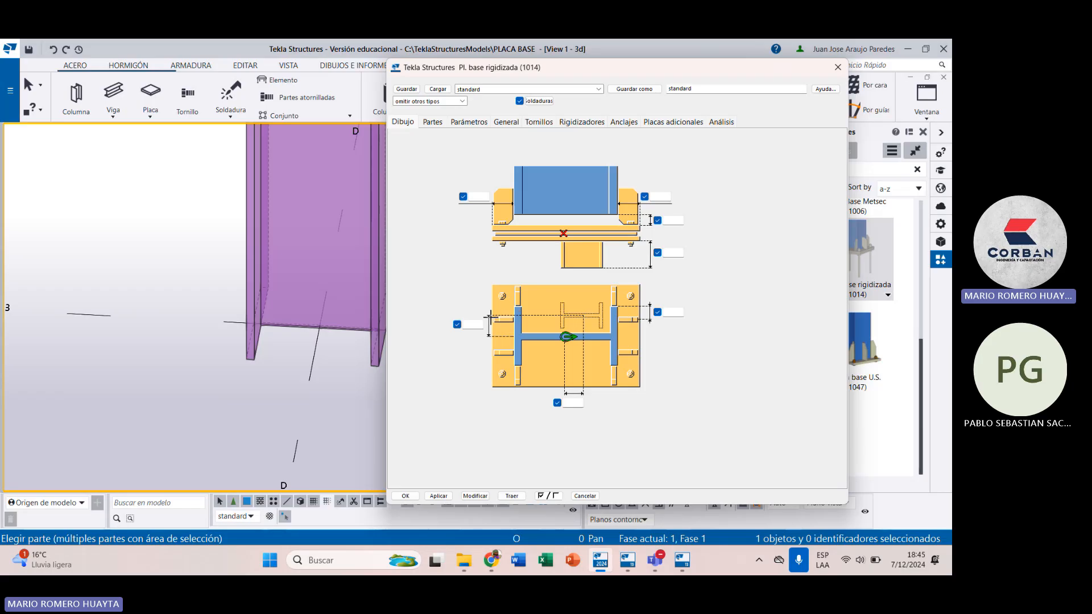
pyautogui.click(434, 123)
pyautogui.click(469, 124)
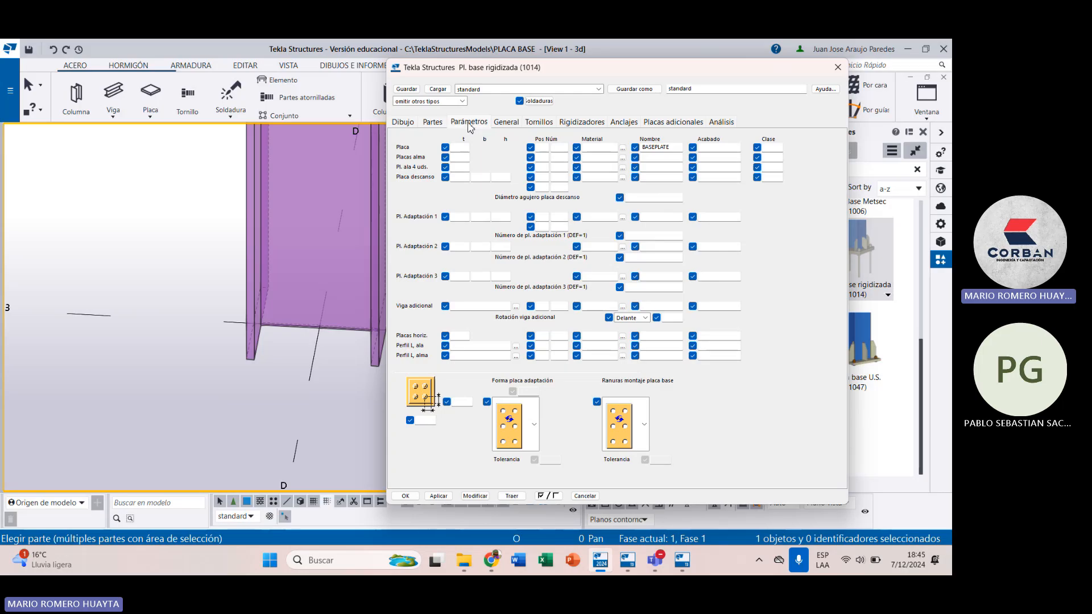
# Step: Review the bolt, stiffener, anchor, additional plate and analysis settings of component 1014, leaving them unchanged
pyautogui.click(512, 124)
pyautogui.click(539, 123)
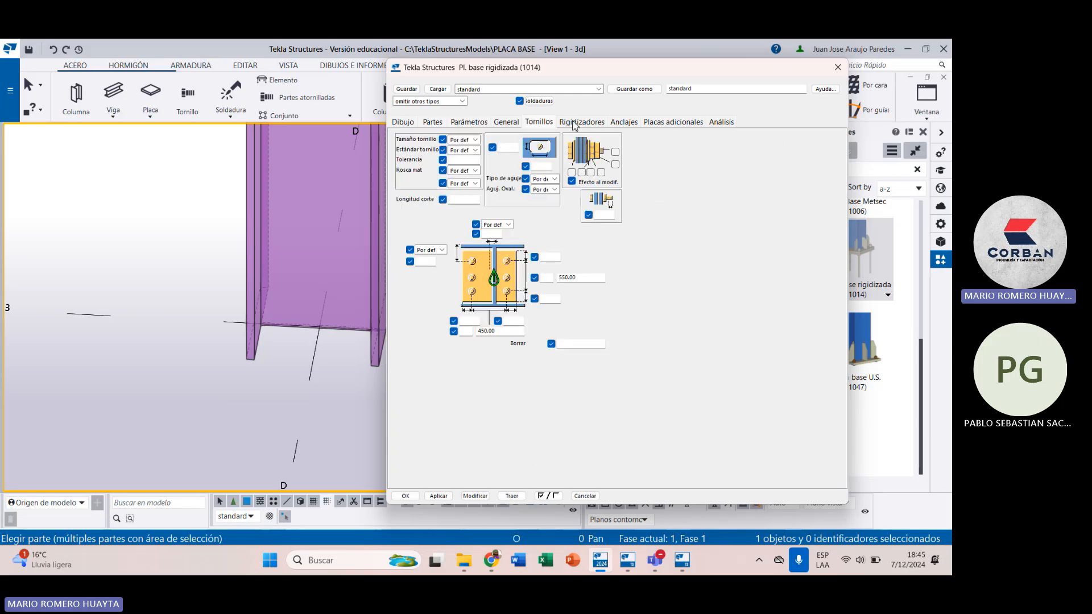
pyautogui.click(581, 123)
pyautogui.click(624, 123)
pyautogui.click(673, 123)
pyautogui.click(721, 123)
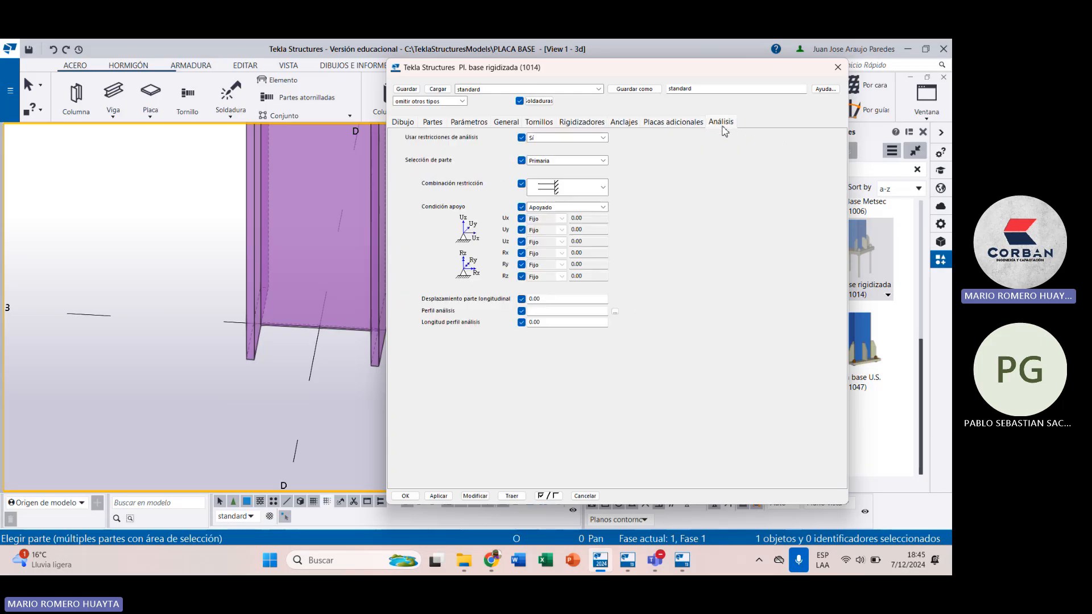
pyautogui.click(838, 68)
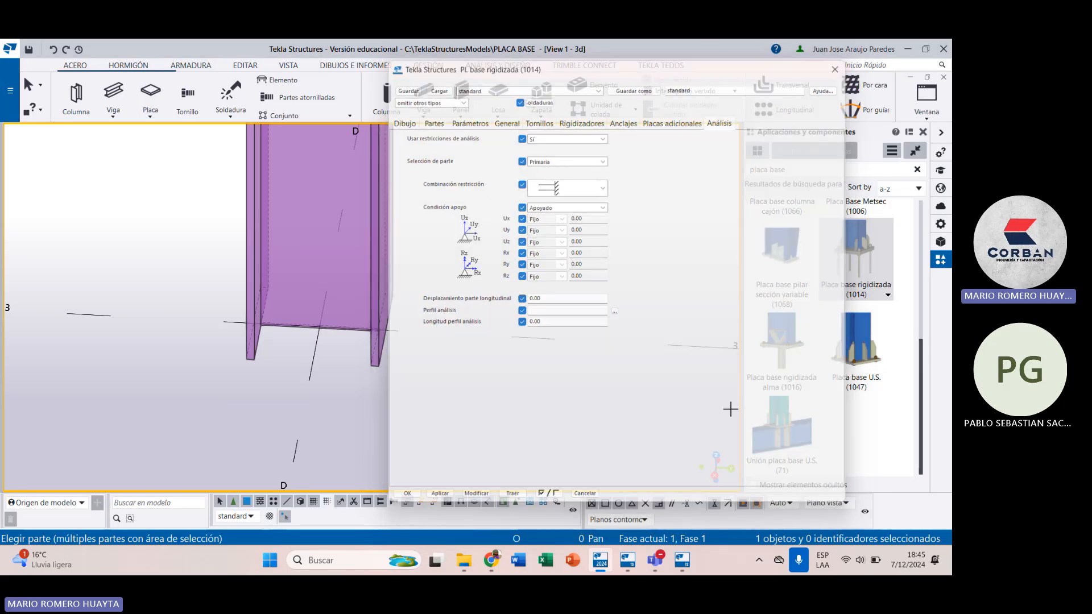
# Step: Apply Placa base rigidizada (1014) to the column, picking its base point at grid intersection D-3
pyautogui.scroll(1, 853, 299)
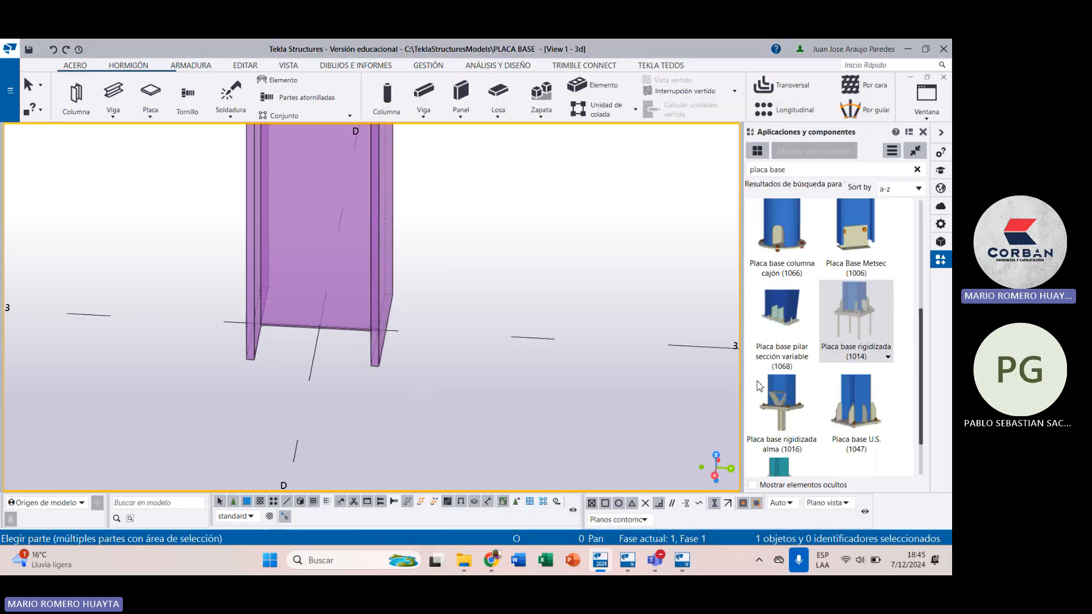
pyautogui.click(381, 292)
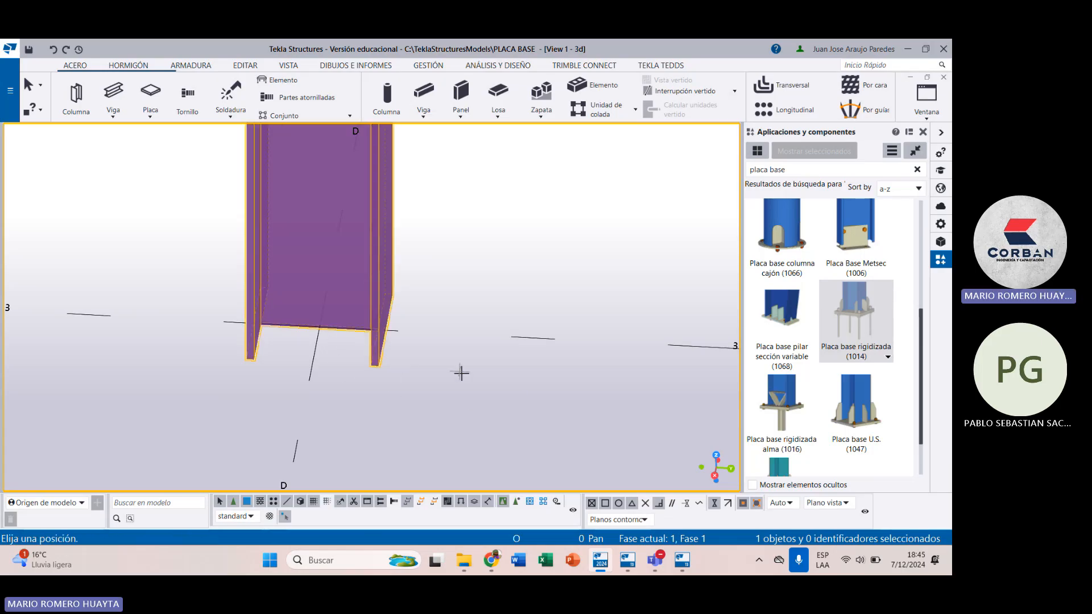
pyautogui.scroll(-1, 461, 372)
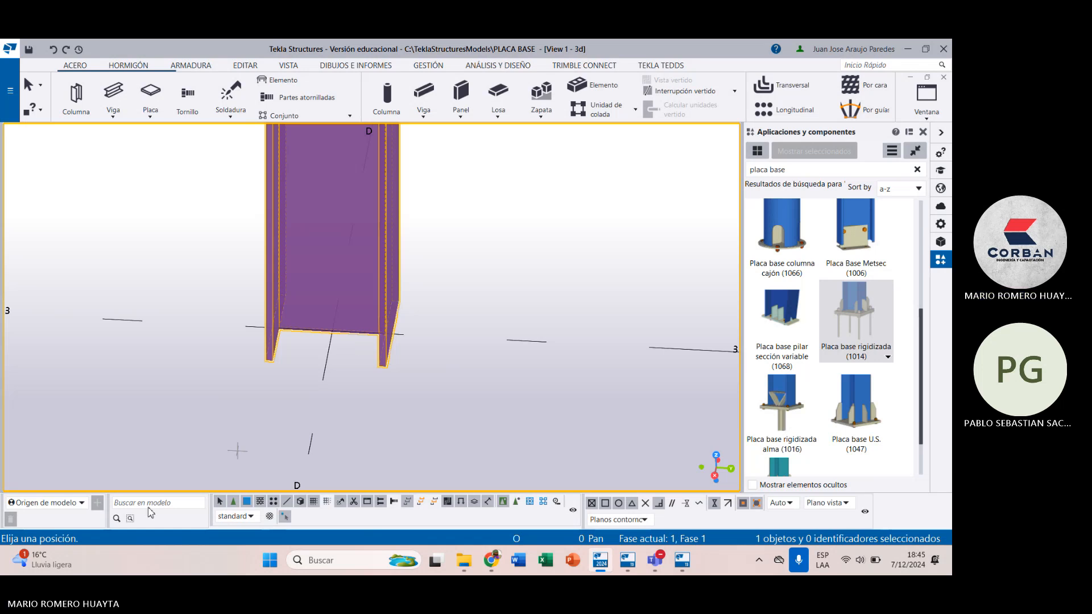
pyautogui.click(344, 334)
pyautogui.scroll(4, 355, 324)
pyautogui.scroll(-7, 364, 318)
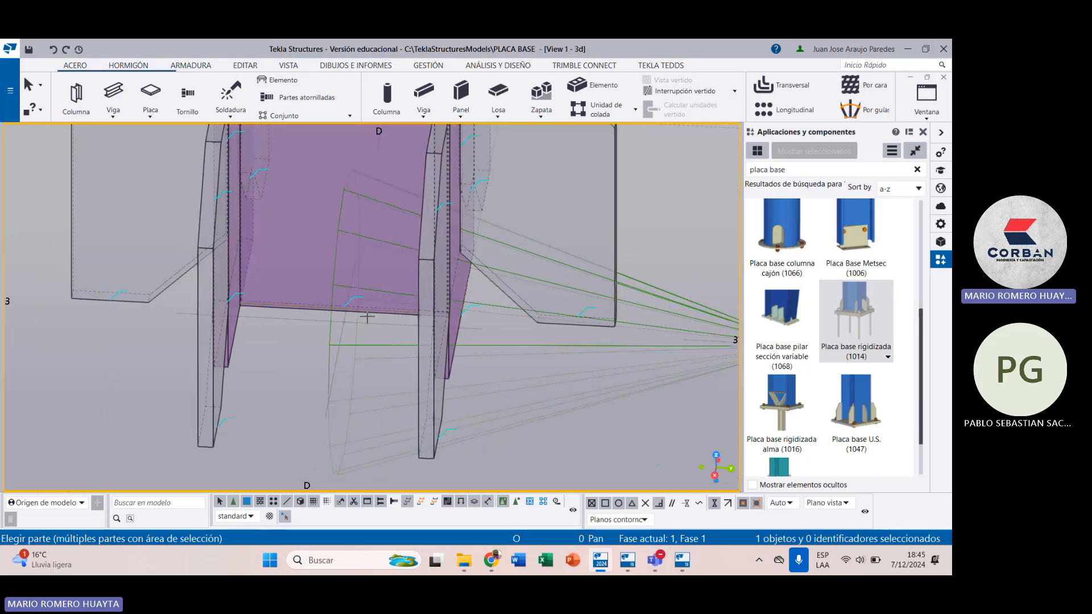
pyautogui.scroll(1, 364, 318)
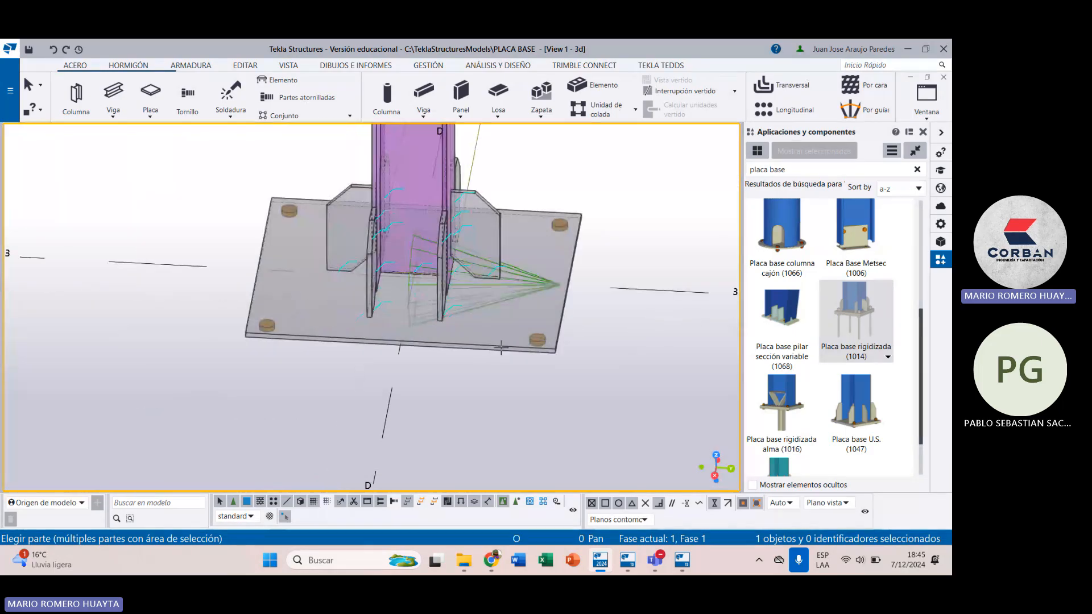
pyautogui.press('Escape')
pyautogui.scroll(-2, 496, 337)
pyautogui.scroll(-2, 496, 337)
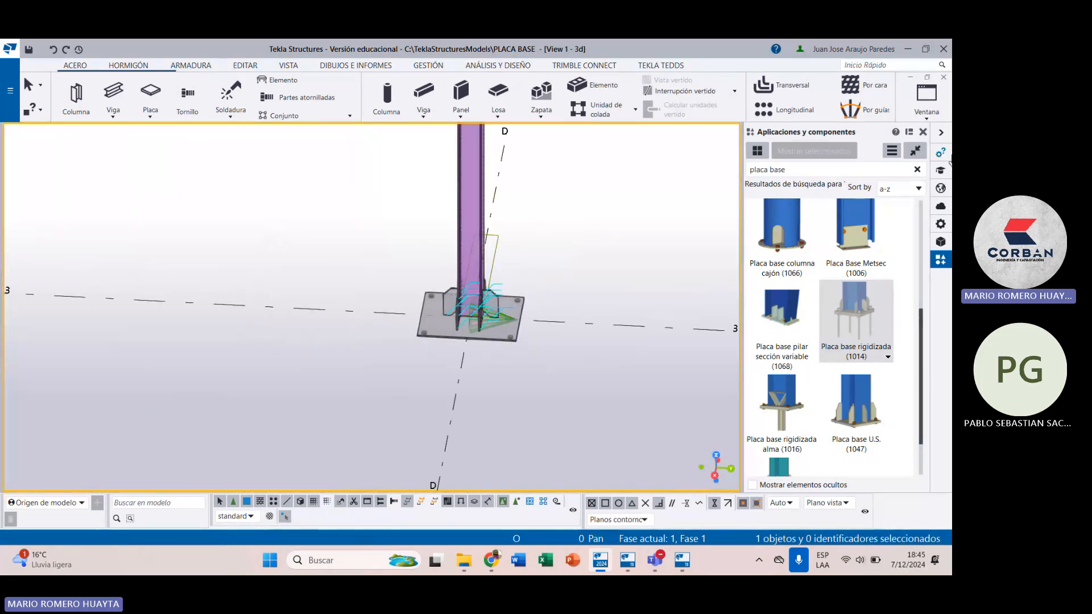
# Step: Close the components catalogue and examine the base plate, stiffeners, bolts and component symbol at the column base
pyautogui.click(922, 131)
pyautogui.scroll(5, 547, 340)
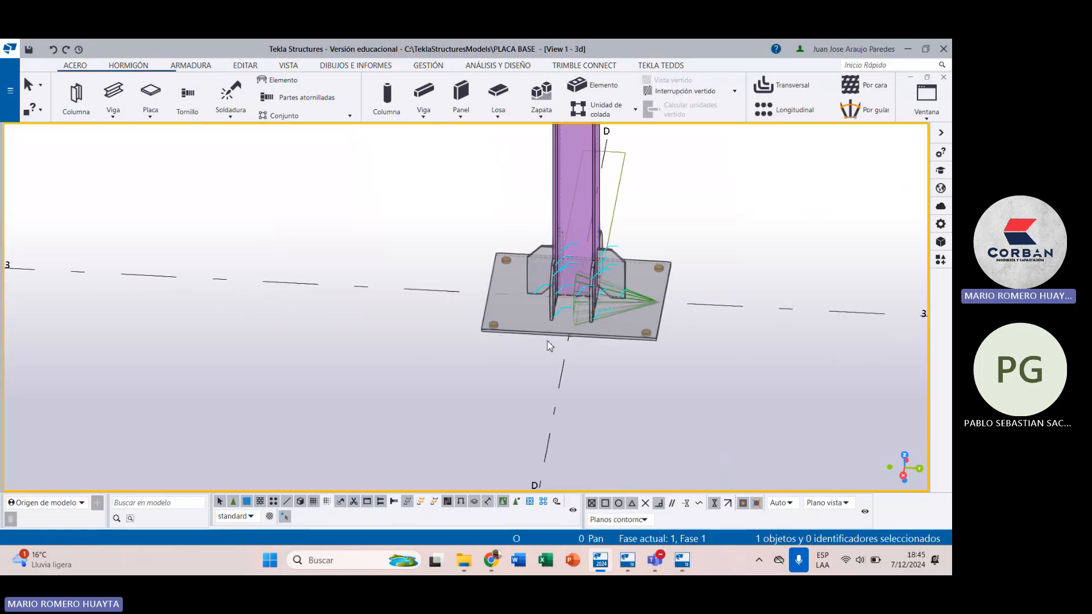
pyautogui.scroll(5, 500, 290)
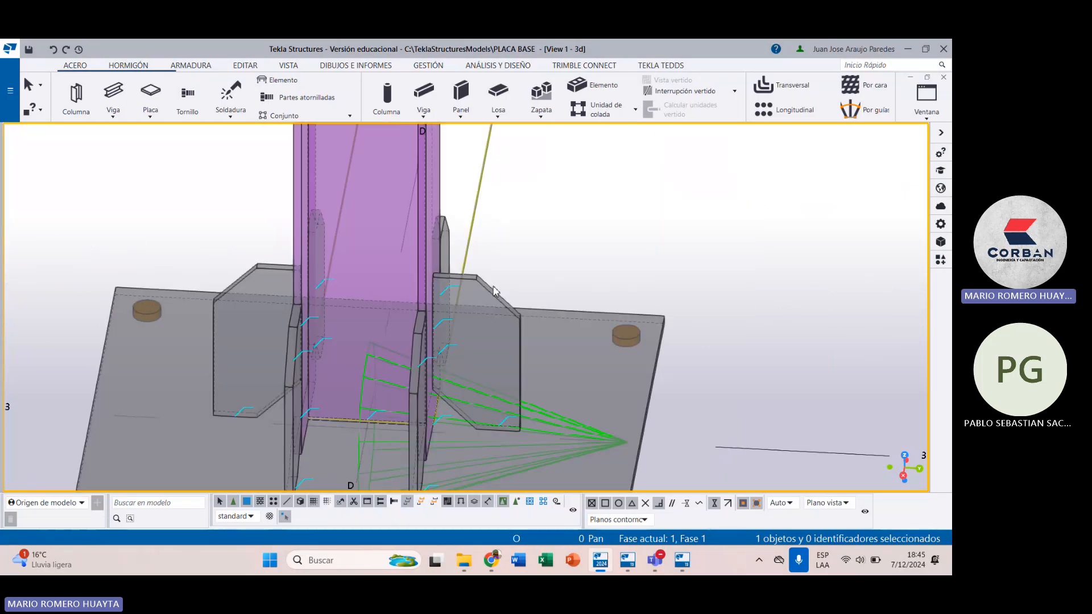
pyautogui.scroll(-5, 471, 281)
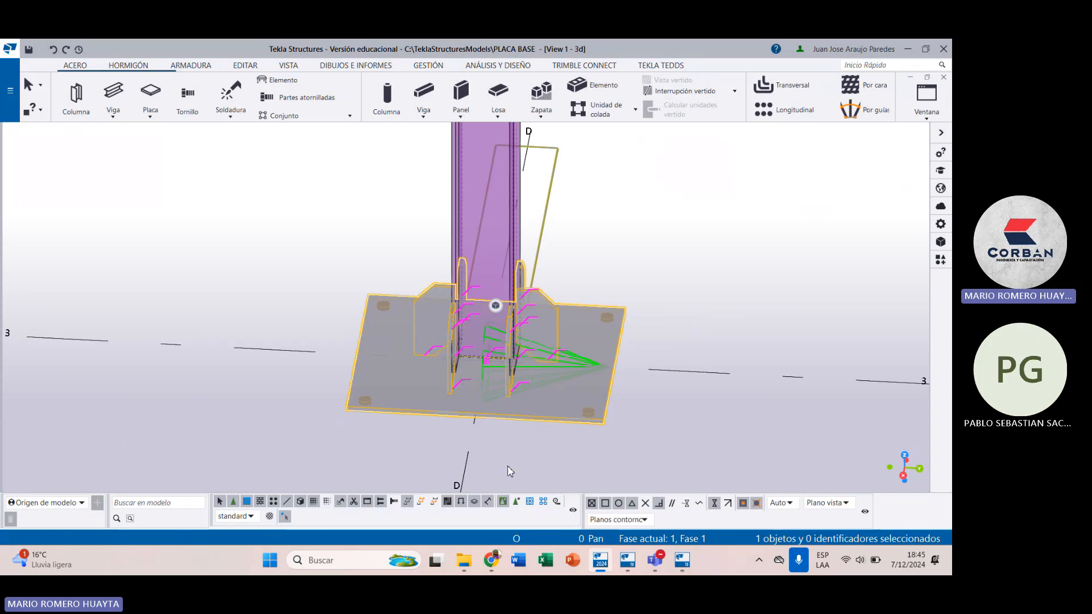
pyautogui.click(518, 458)
pyautogui.click(407, 411)
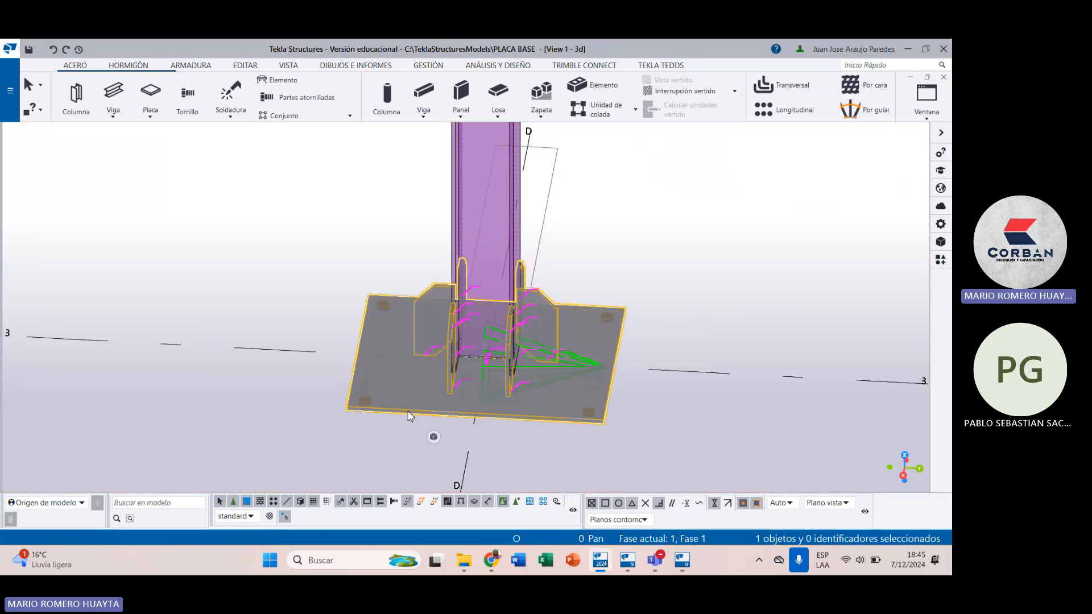
pyautogui.scroll(-3, 422, 392)
pyautogui.scroll(3, 415, 393)
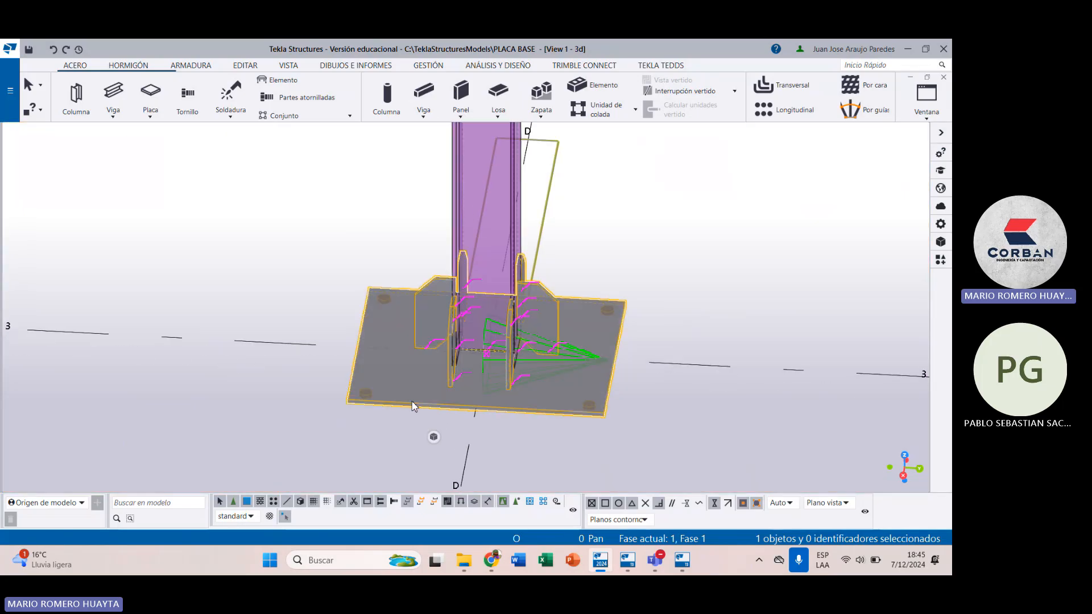
pyautogui.scroll(6, 524, 198)
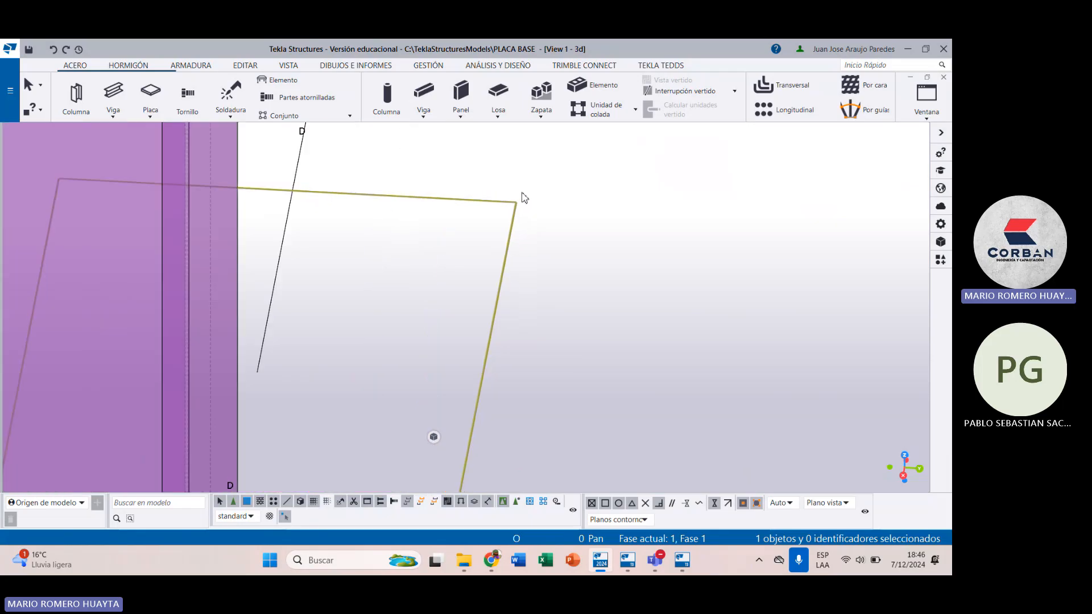
pyautogui.scroll(-6, 515, 224)
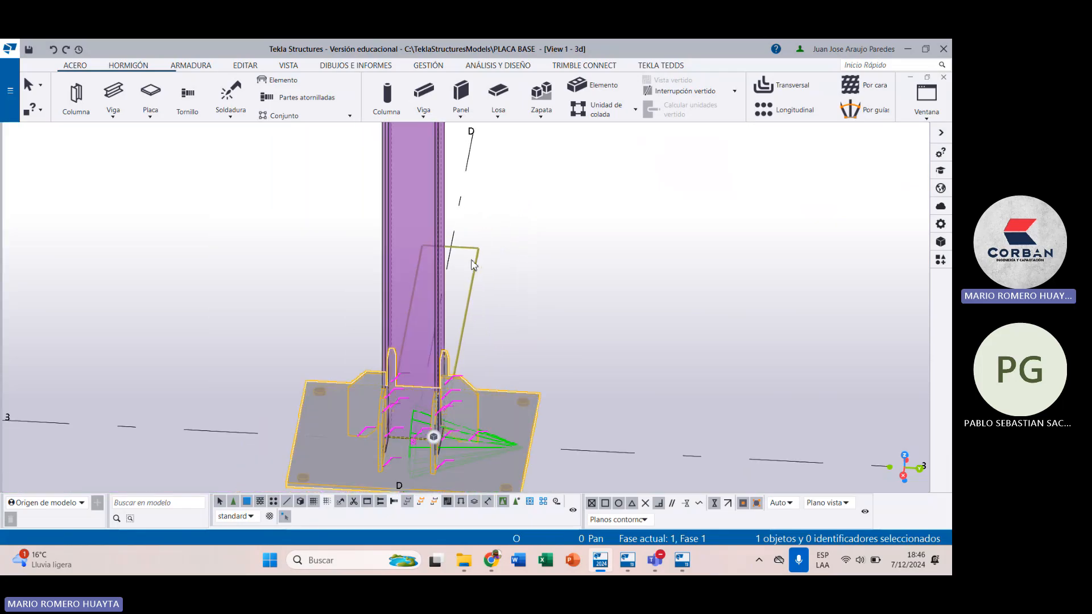
pyautogui.scroll(-5, 471, 264)
pyautogui.scroll(7, 513, 312)
pyautogui.moveTo(513, 312); pyautogui.dragTo(380, 335, button='middle')
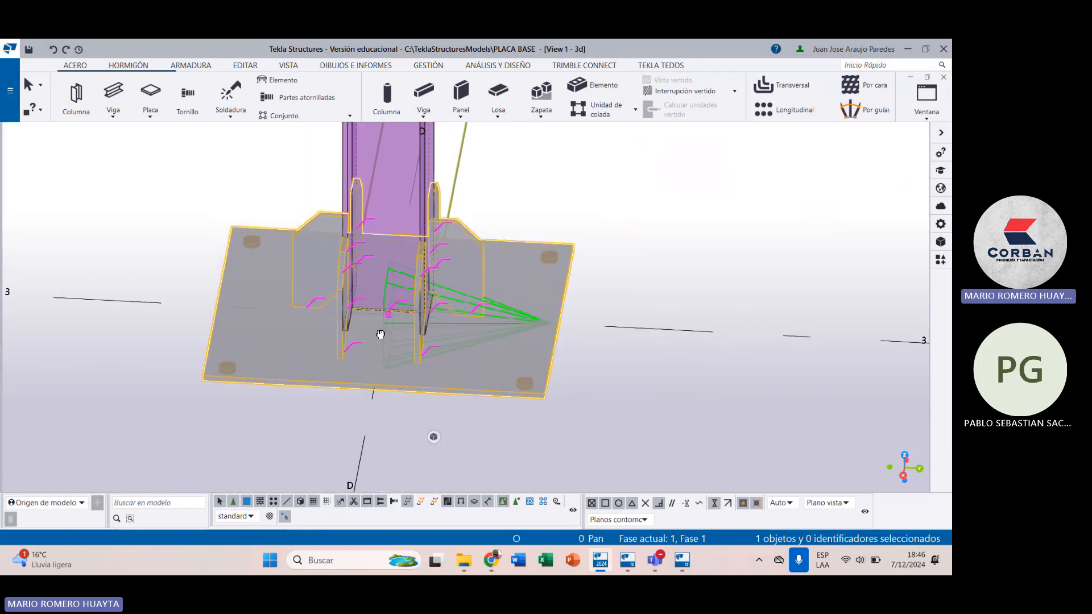
pyautogui.scroll(-6, 378, 338)
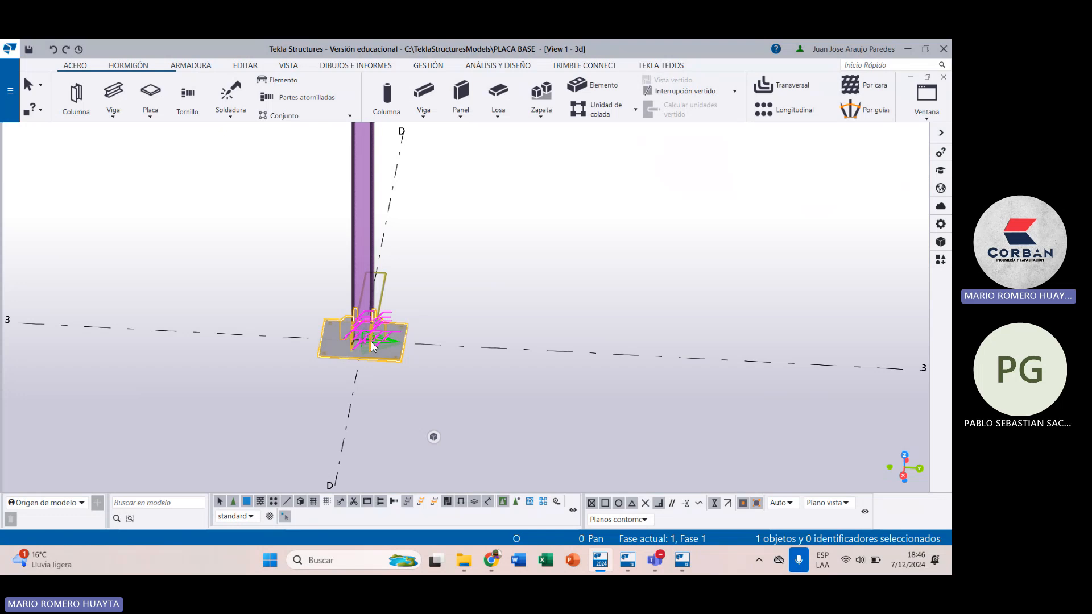
pyautogui.scroll(1, 396, 375)
pyautogui.click(389, 388)
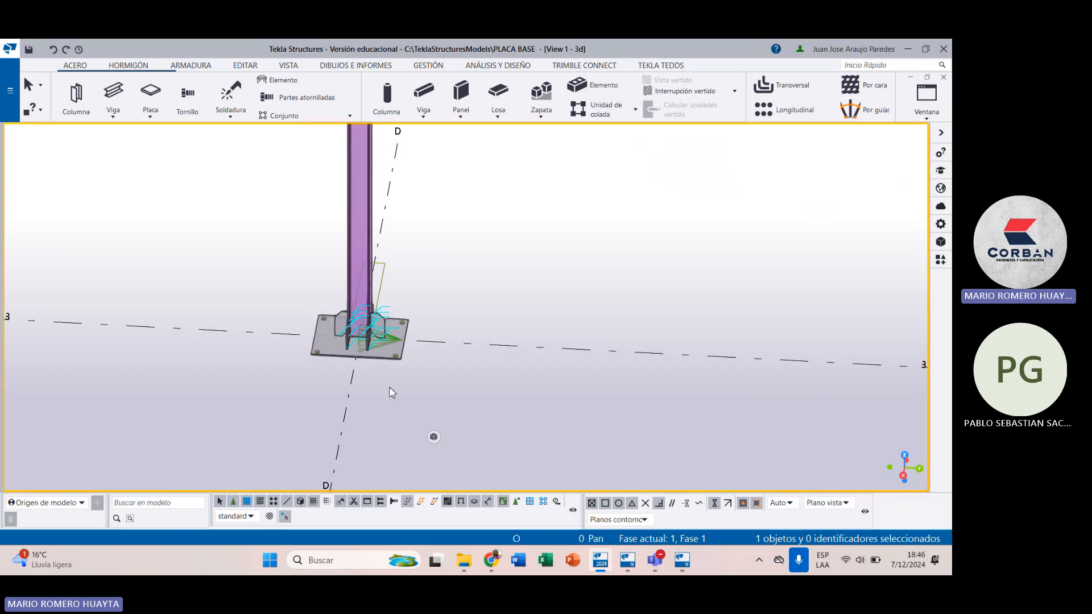
# Step: Open the settings of the placed 1014 base plate and review its drawing, parts, parameters, general and bolt options
pyautogui.click(358, 355)
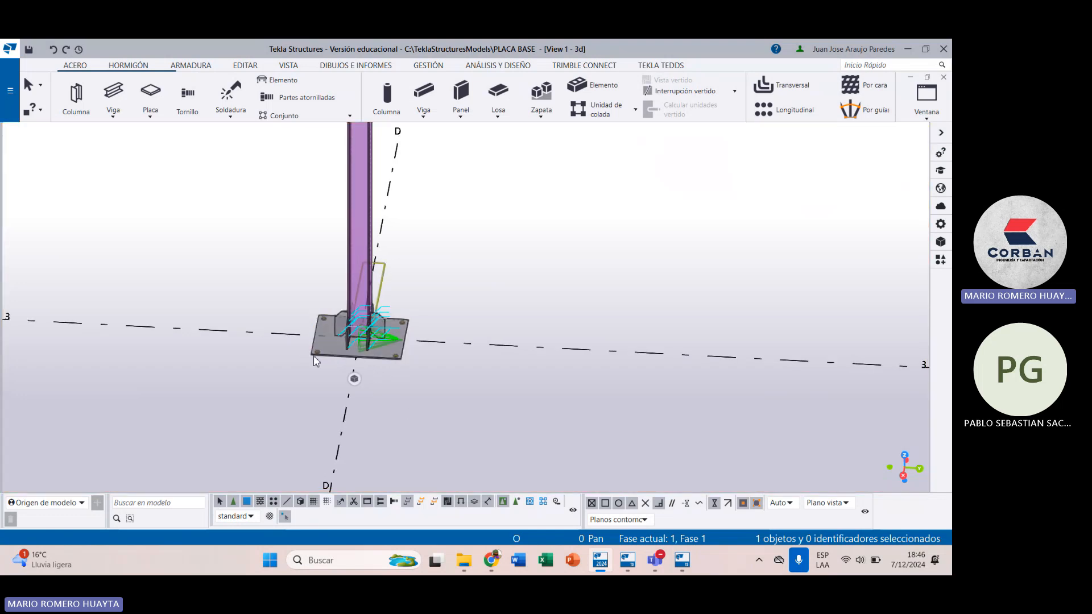
pyautogui.scroll(3, 288, 367)
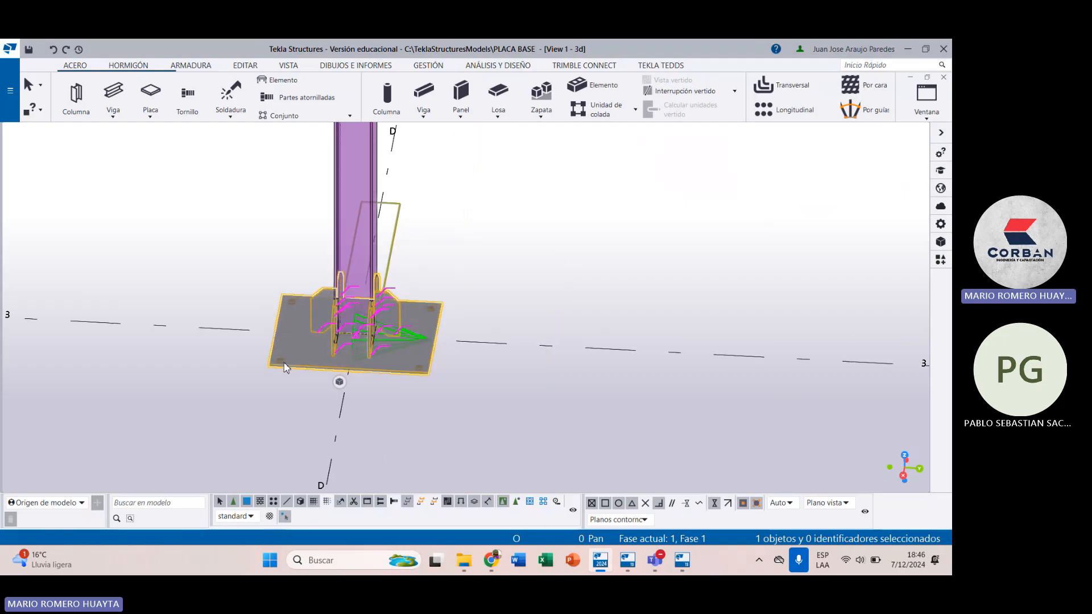
pyautogui.moveTo(284, 367); pyautogui.dragTo(181, 361, button='middle')
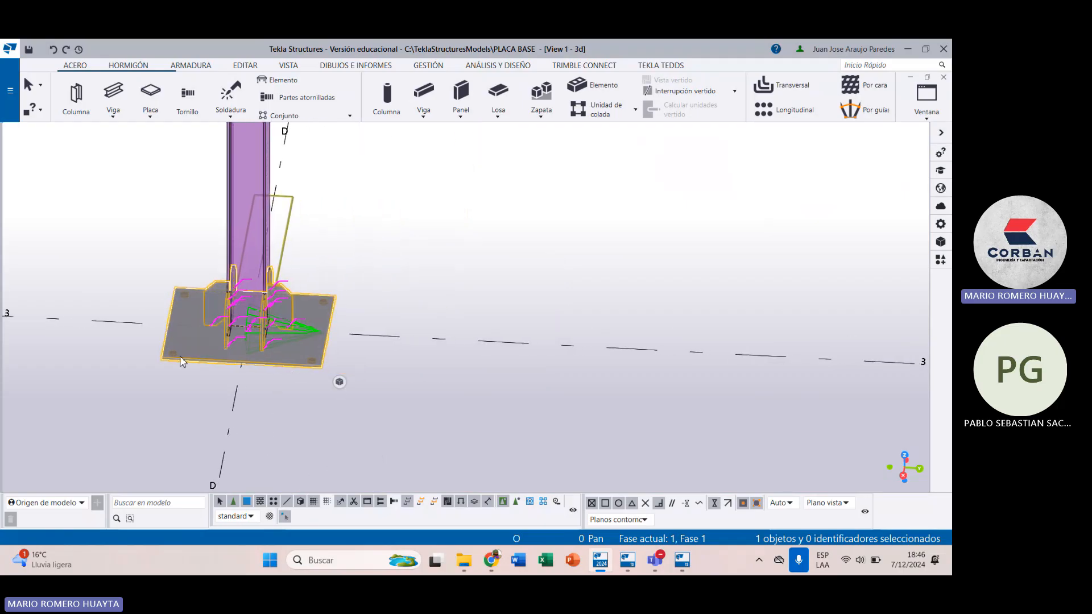
pyautogui.doubleClick(255, 345)
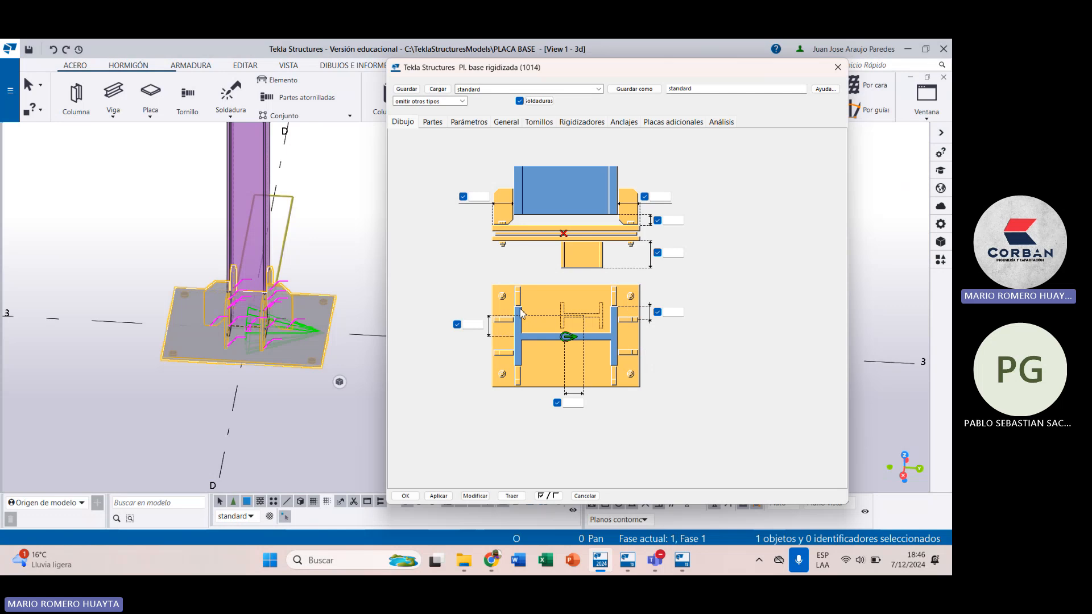
pyautogui.click(433, 123)
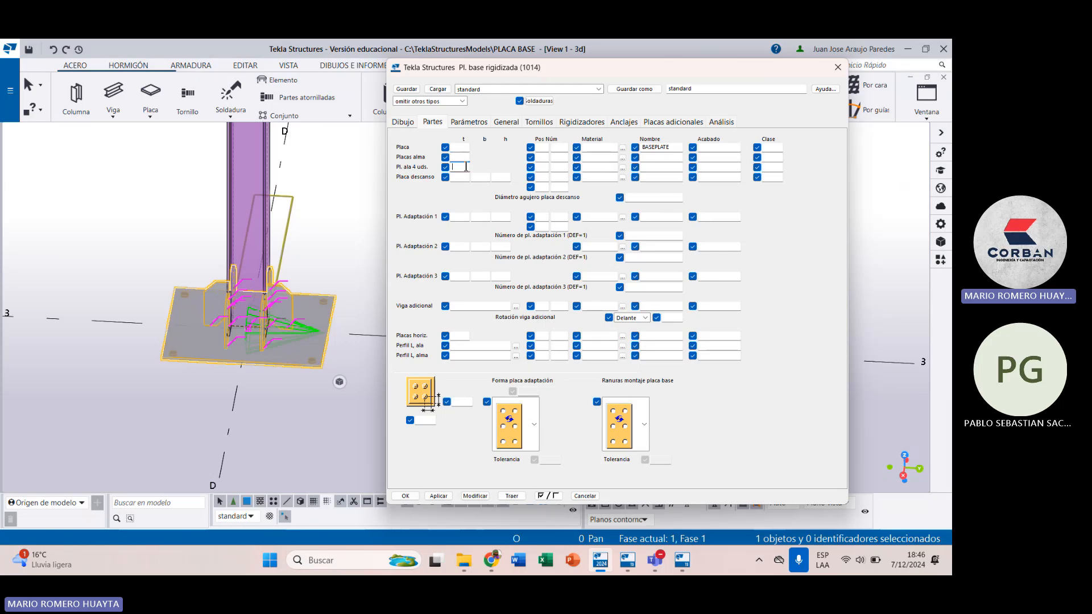
pyautogui.click(463, 122)
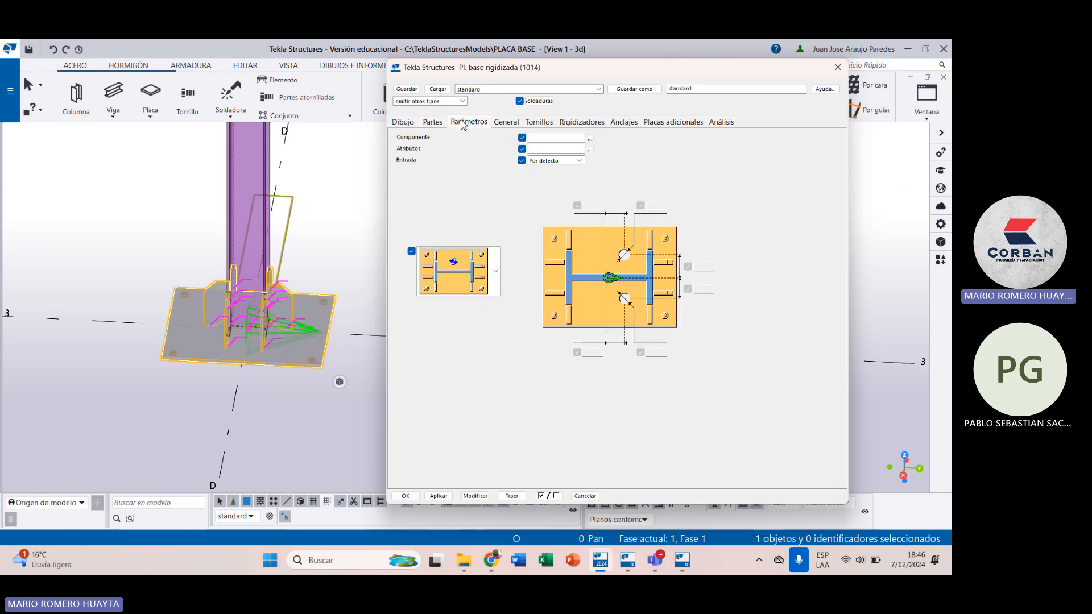
pyautogui.click(514, 124)
pyautogui.click(539, 122)
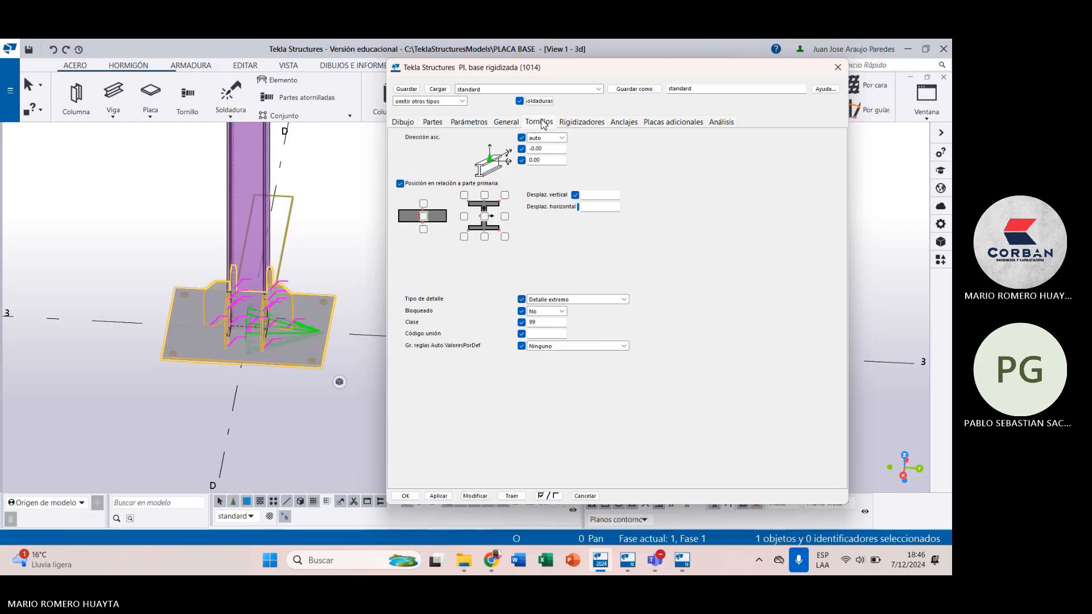
pyautogui.click(434, 123)
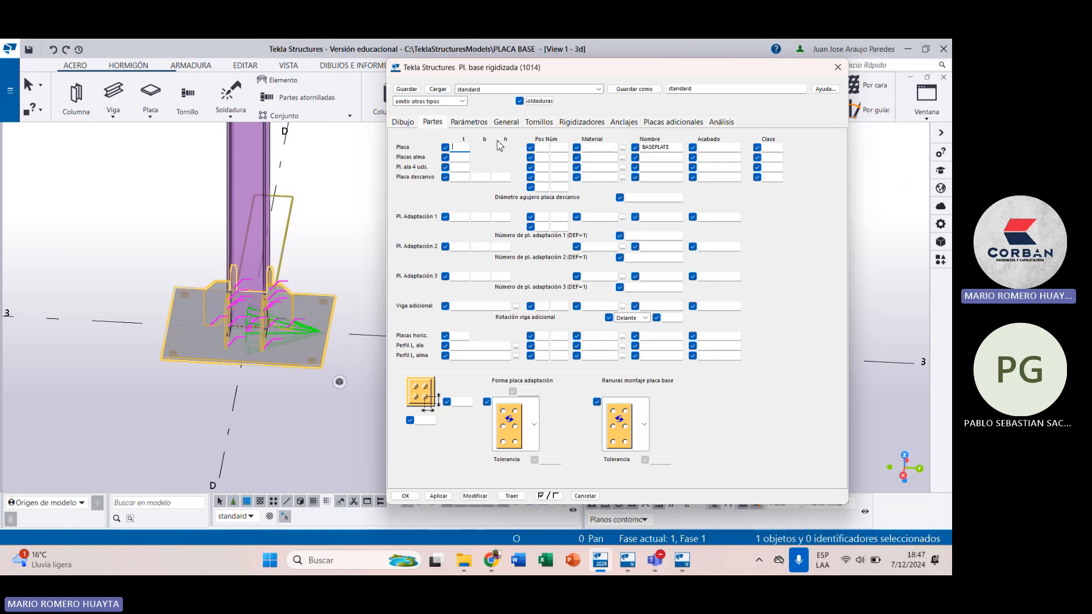
pyautogui.click(405, 122)
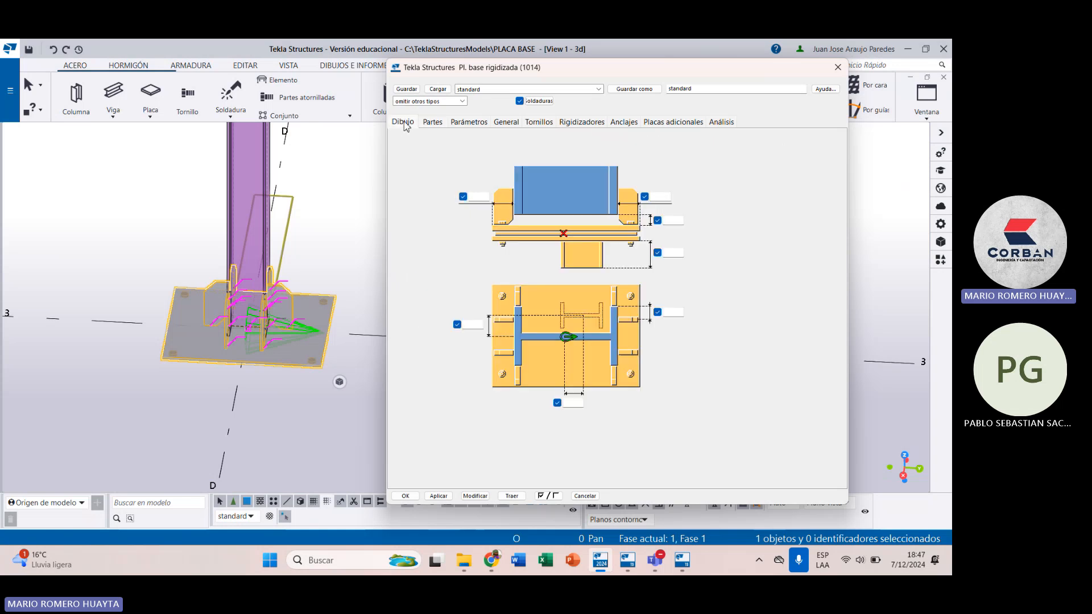
pyautogui.click(839, 68)
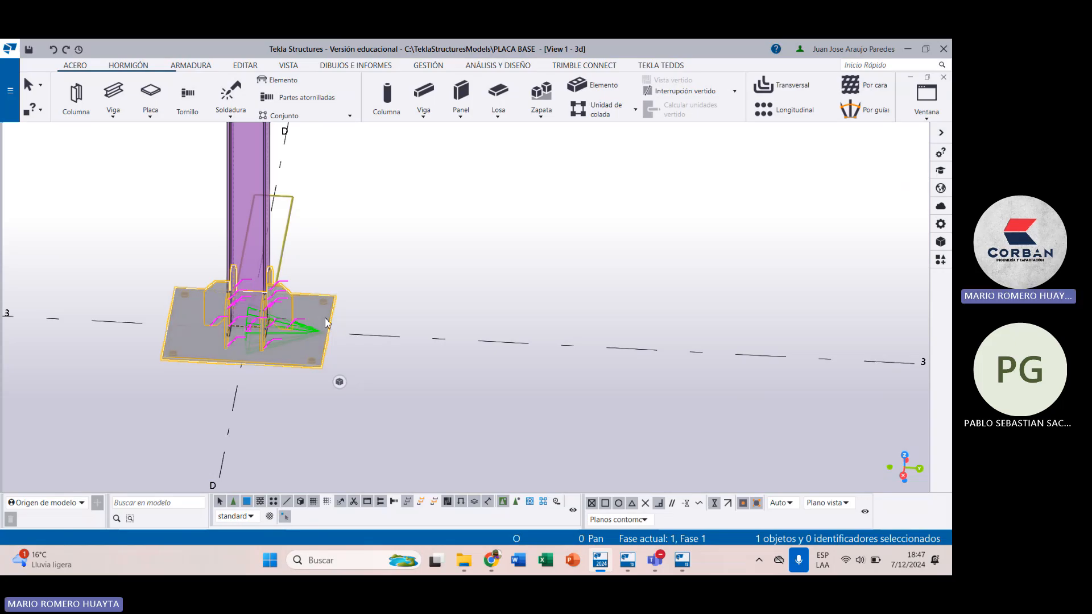
# Step: Replace the stiffened base plate with Placa base U.S. (1047), applied to the column at grid intersection D-3
pyautogui.press('Delete')
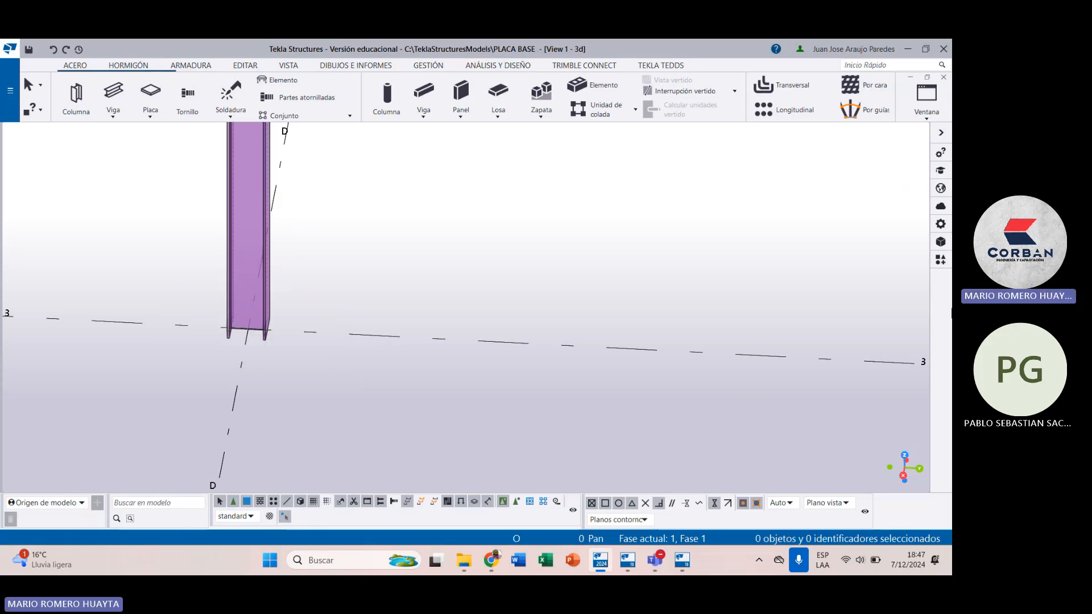
pyautogui.click(941, 261)
pyautogui.click(851, 406)
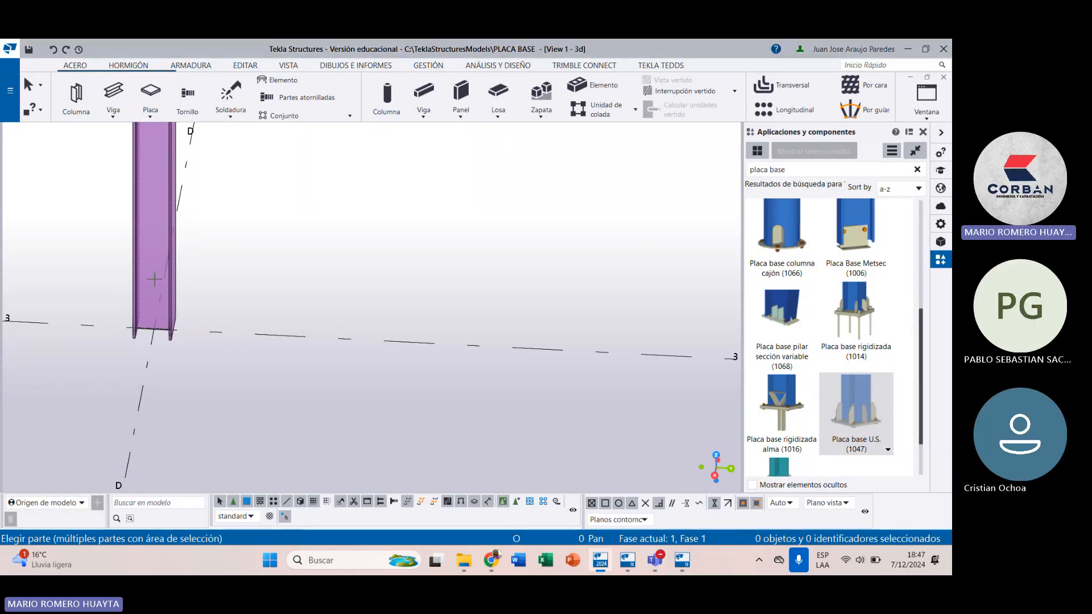
pyautogui.click(169, 257)
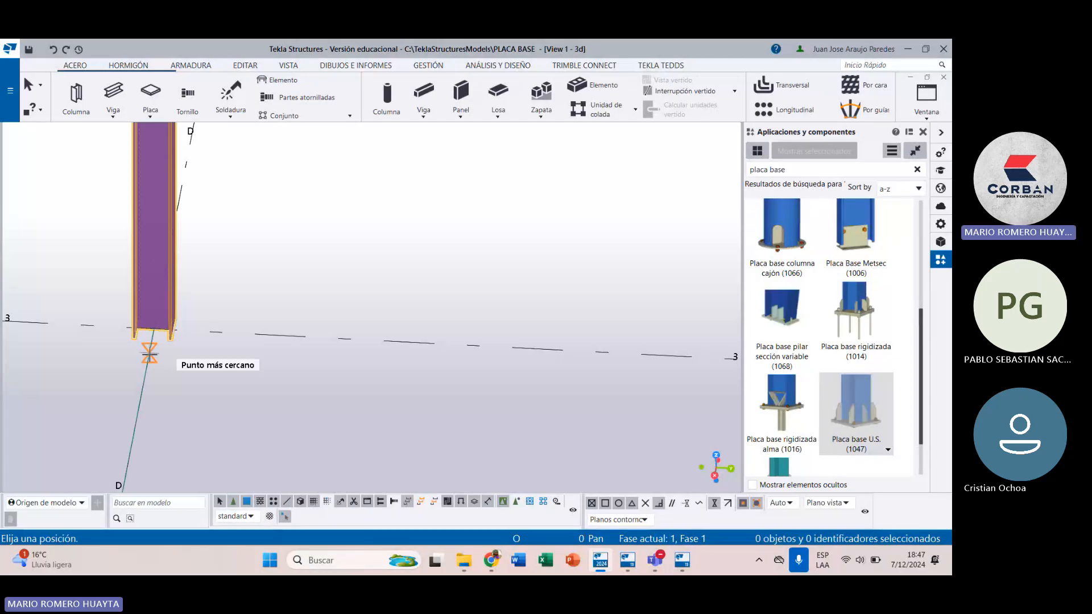
pyautogui.scroll(2, 154, 330)
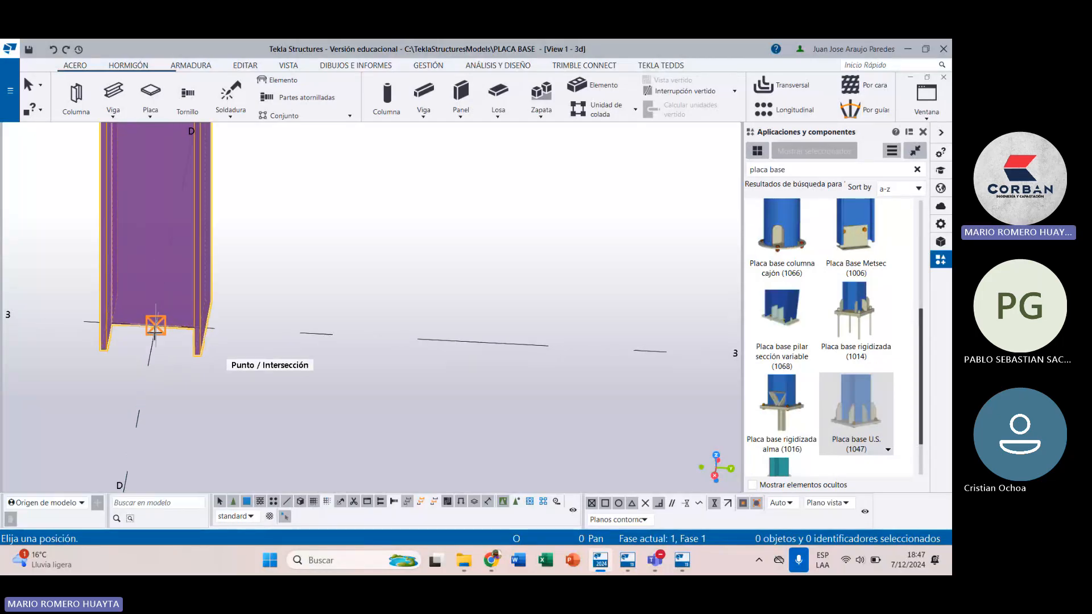
pyautogui.scroll(6, 155, 325)
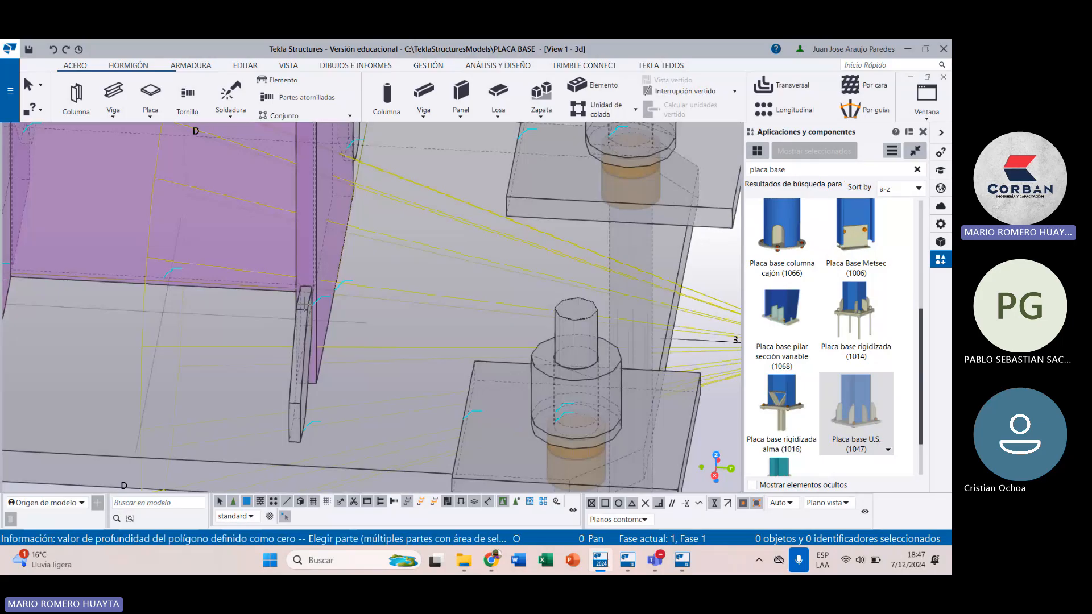
pyautogui.scroll(-8, 309, 313)
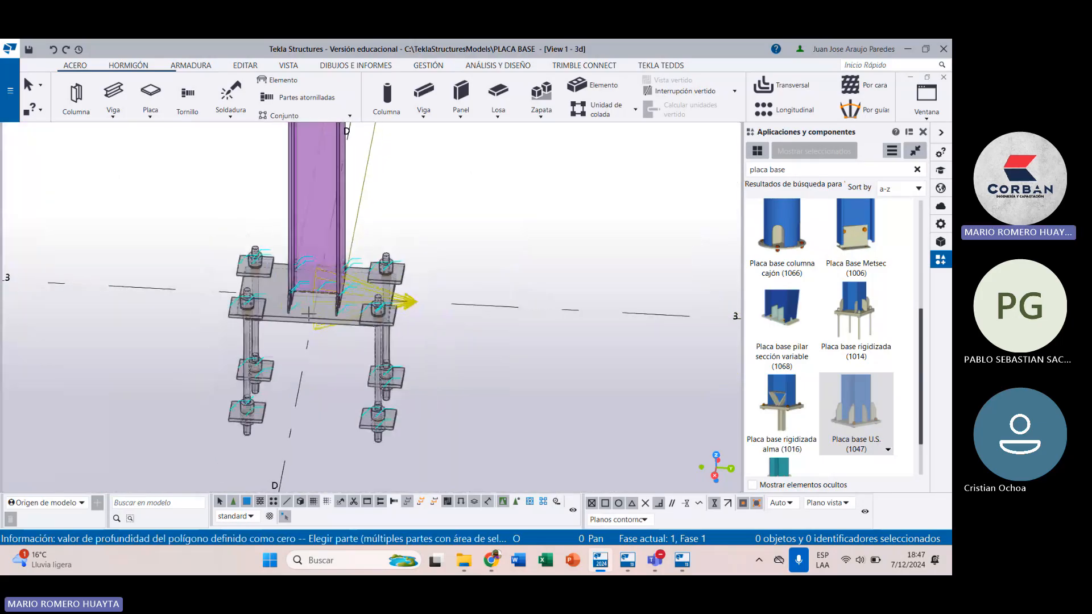
# Step: Load the standard settings into the placed Placa base U.S. (1047) and apply them to the base plate in the model
pyautogui.doubleClick(308, 313)
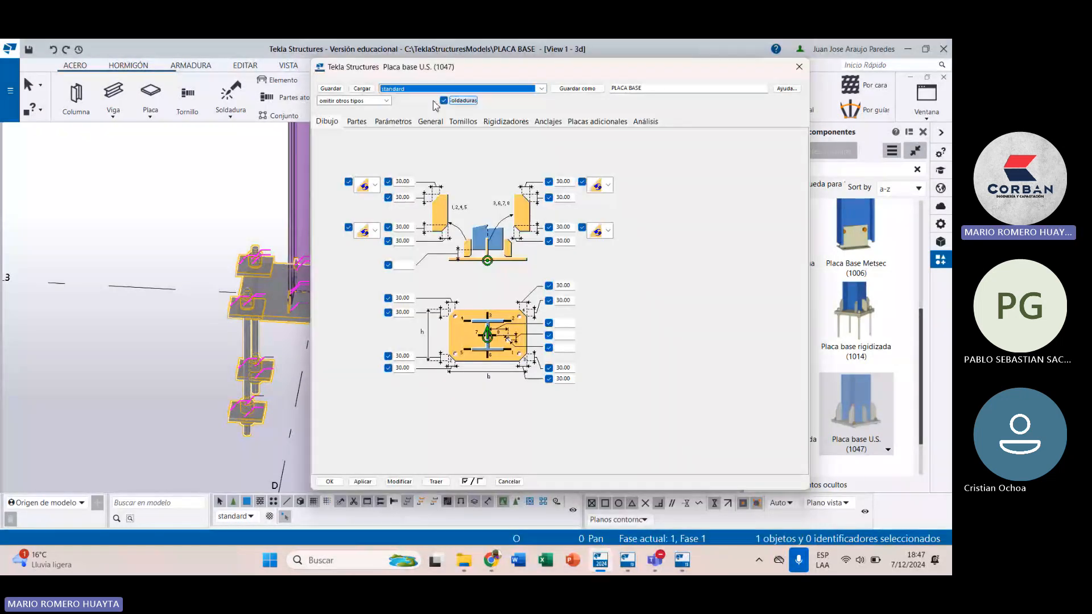
pyautogui.click(363, 91)
pyautogui.click(400, 482)
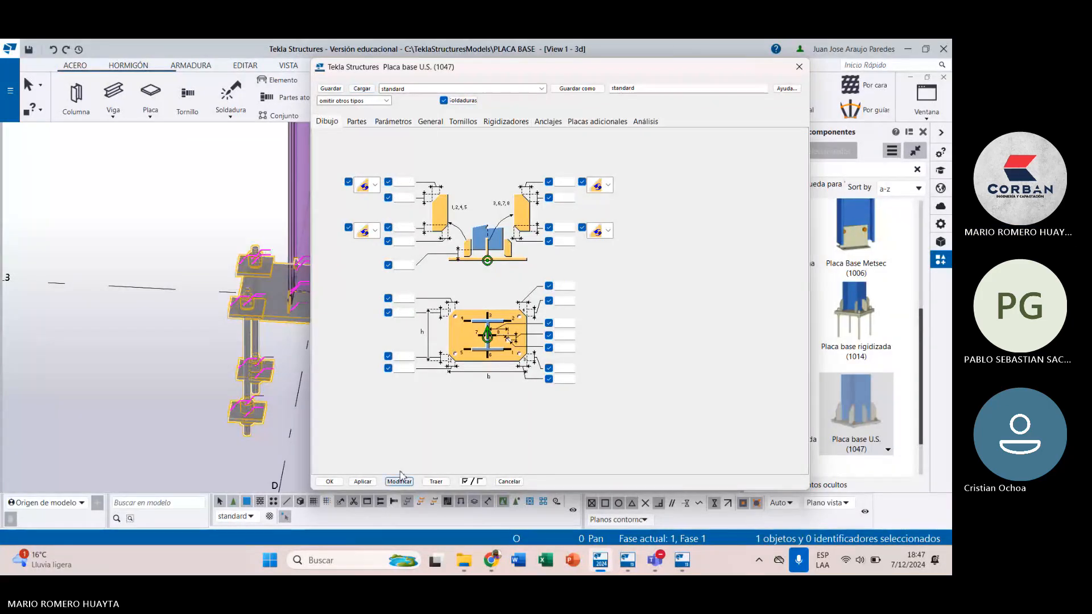
pyautogui.scroll(-3, 216, 322)
pyautogui.scroll(2, 265, 320)
pyautogui.scroll(4, 266, 320)
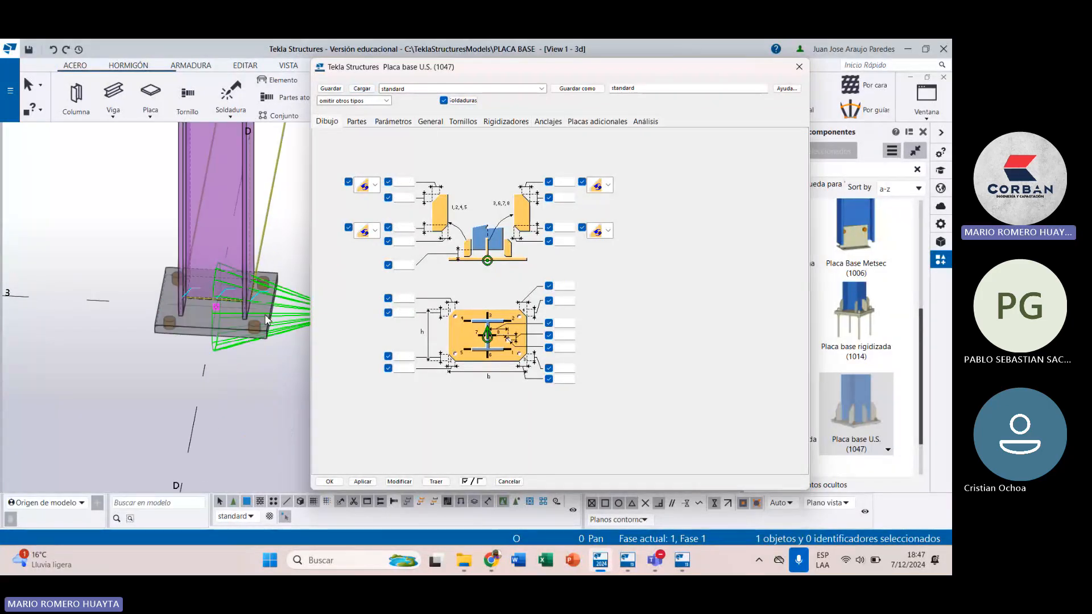
pyautogui.moveTo(361, 72); pyautogui.dragTo(486, 64)
pyautogui.scroll(3, 132, 350)
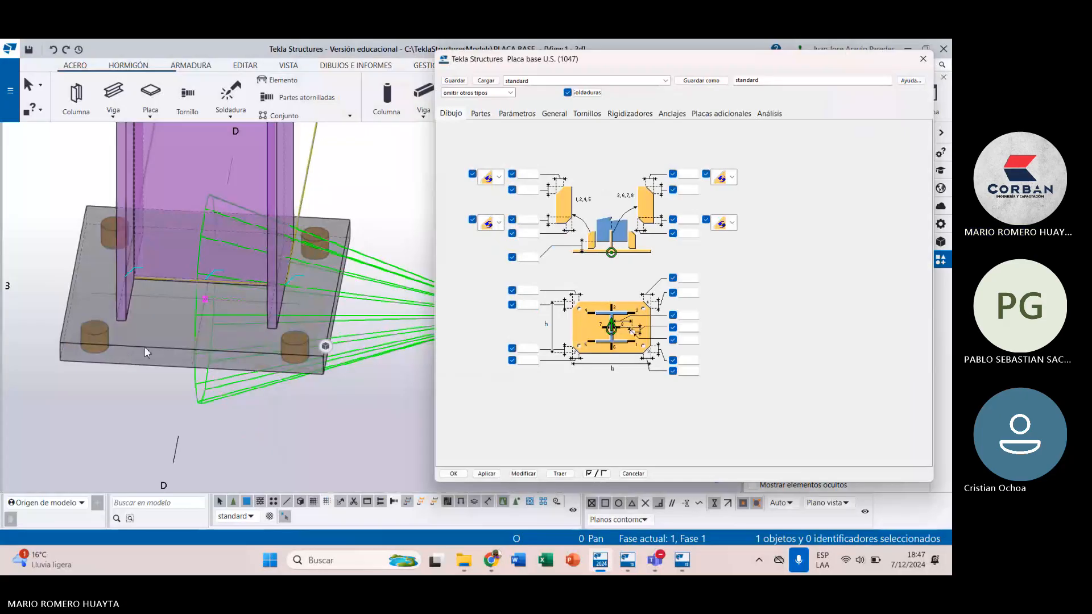
pyautogui.scroll(-6, 308, 321)
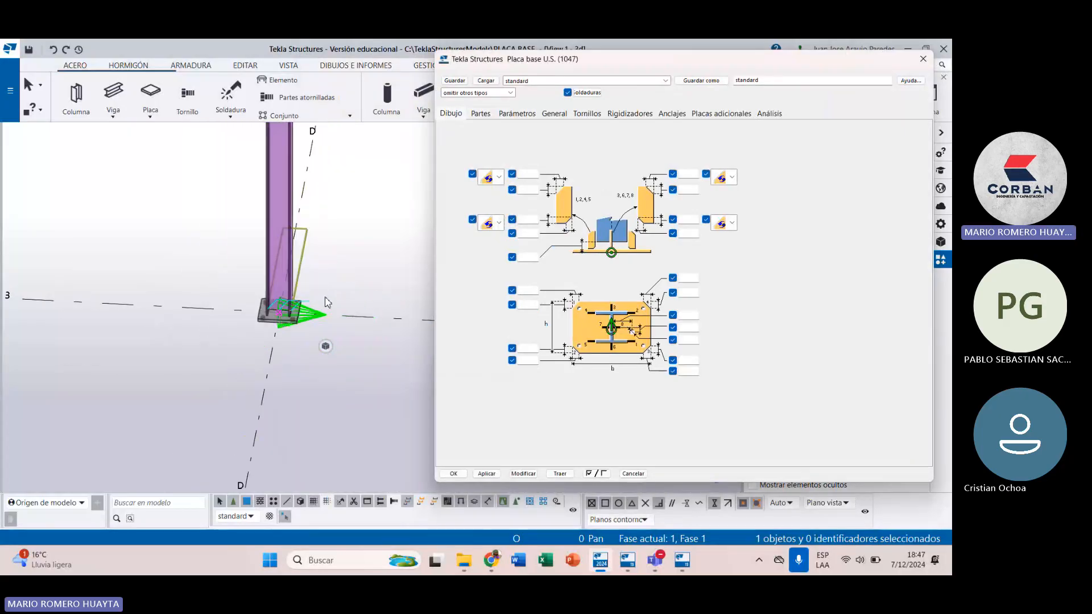
pyautogui.scroll(2, 268, 296)
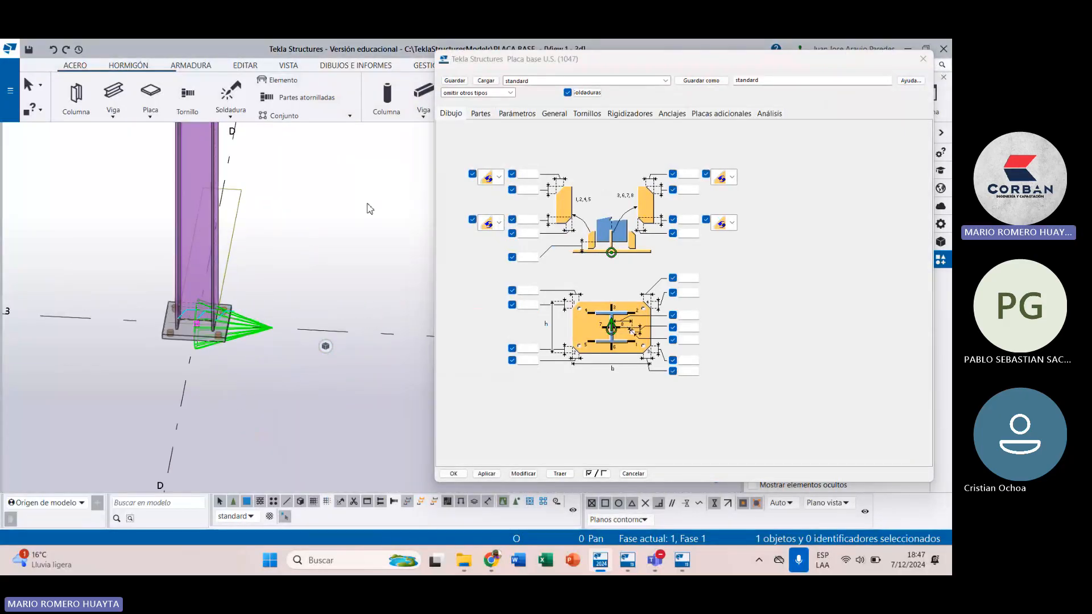
# Step: Set the base plate's thickness to 16, width b to 300 and height h to 450 mm, and apply the change to the model
pyautogui.click(528, 174)
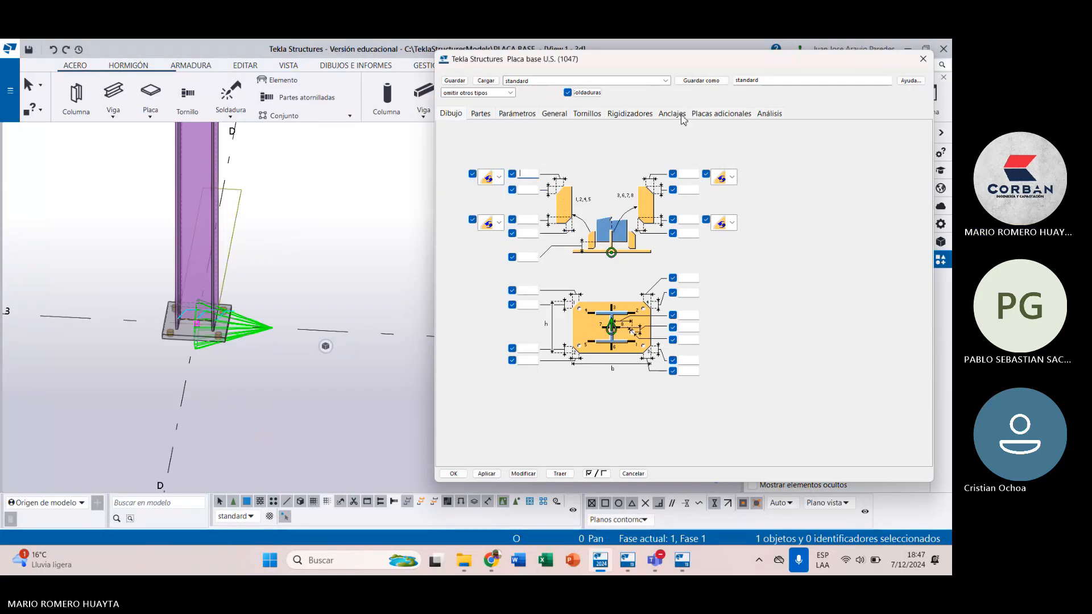
pyautogui.click(493, 113)
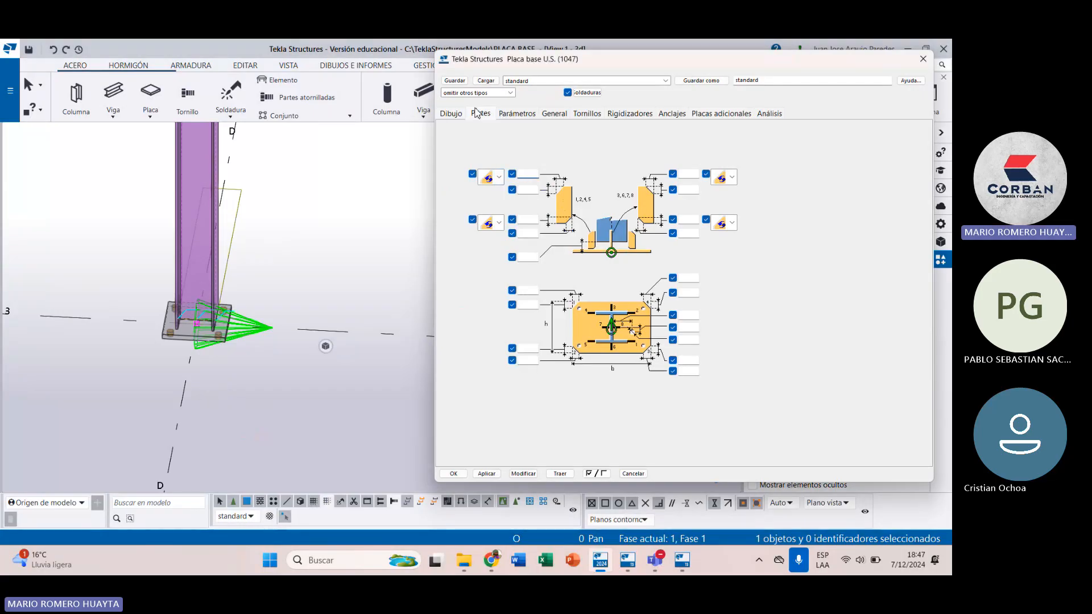
pyautogui.click(530, 142)
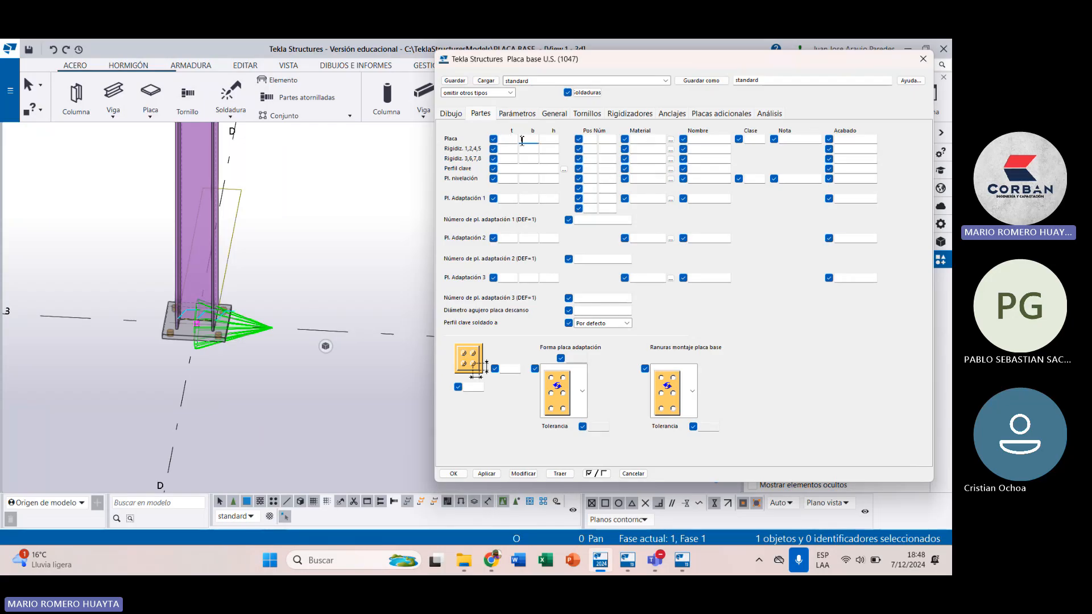
pyautogui.scroll(5, 161, 323)
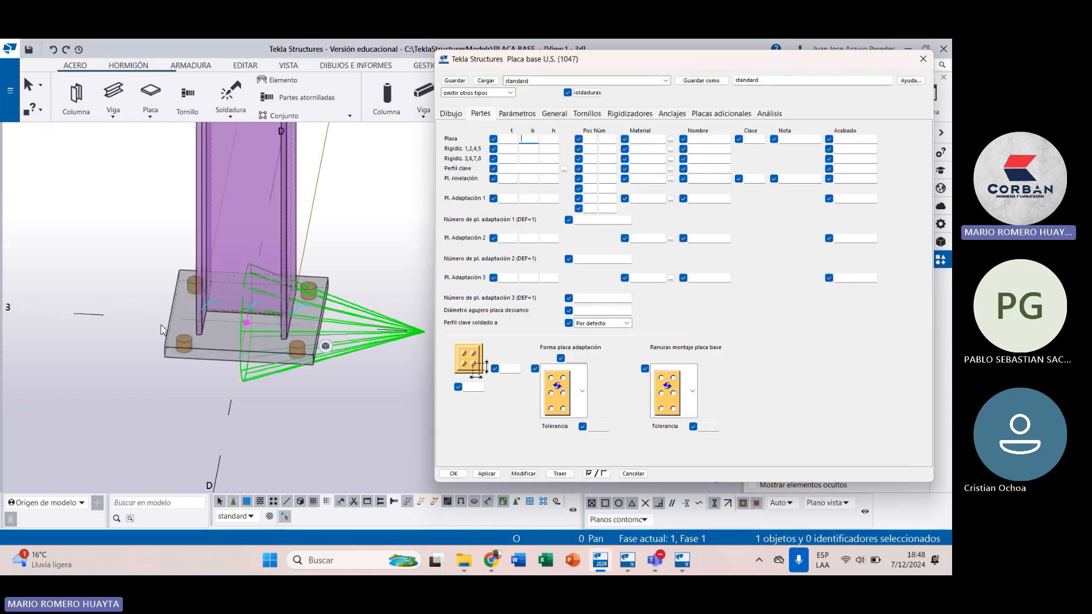
pyautogui.scroll(-5, 271, 319)
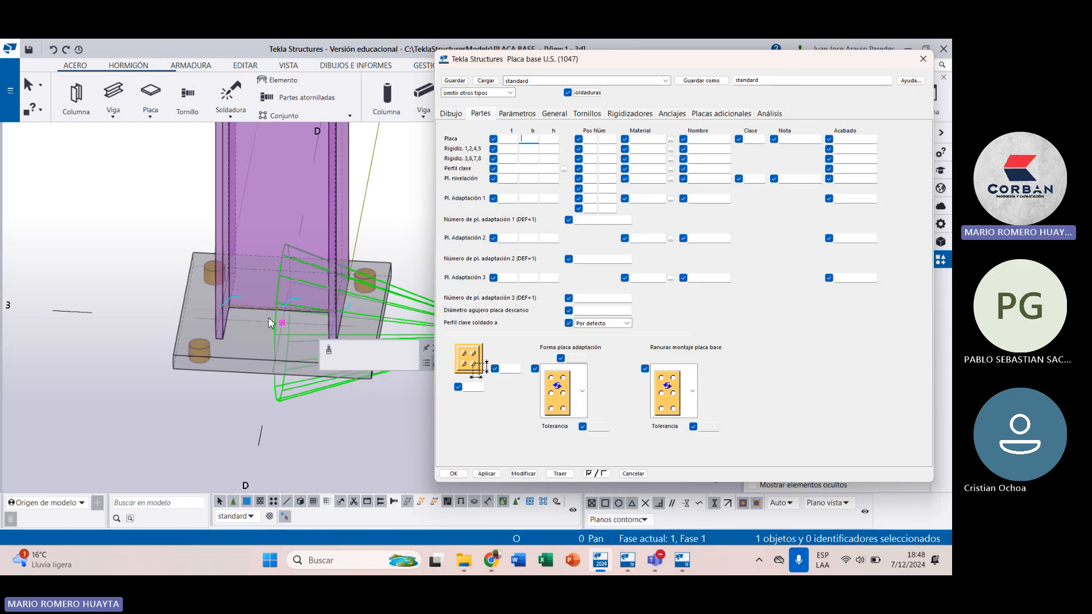
pyautogui.scroll(-3, 271, 323)
pyautogui.click(515, 139)
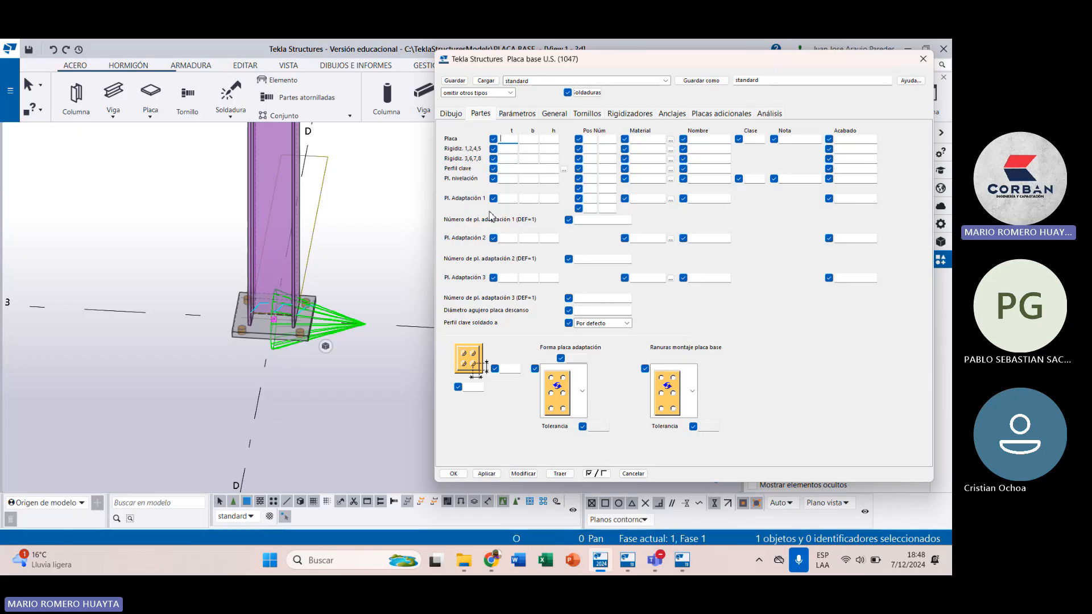
pyautogui.write('16')
pyautogui.click(537, 140)
pyautogui.write('300')
pyautogui.click(550, 139)
pyautogui.write('450')
pyautogui.click(523, 476)
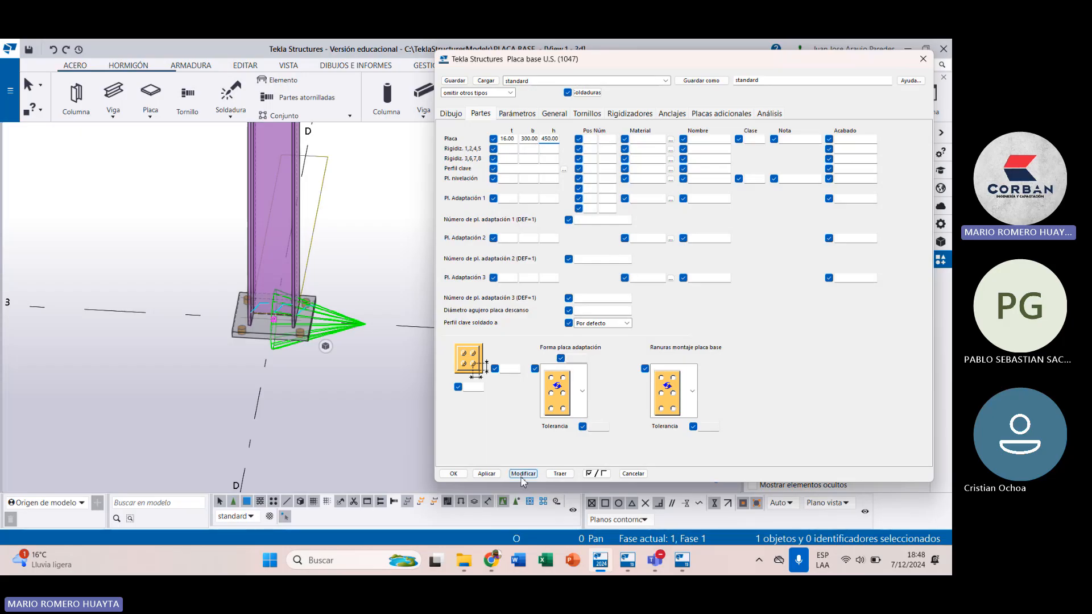
# Step: Set all four corner chamfer dimensions of stiffeners 1, 2, 4 and 5 to 30 mm
pyautogui.scroll(5, 259, 333)
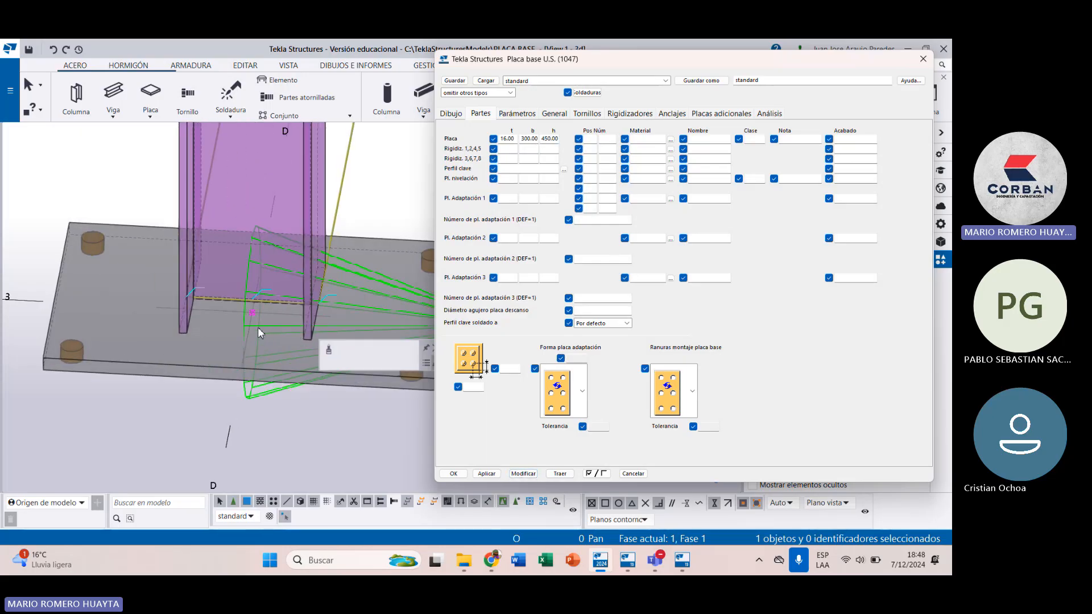
pyautogui.scroll(-3, 257, 335)
pyautogui.scroll(3, 254, 337)
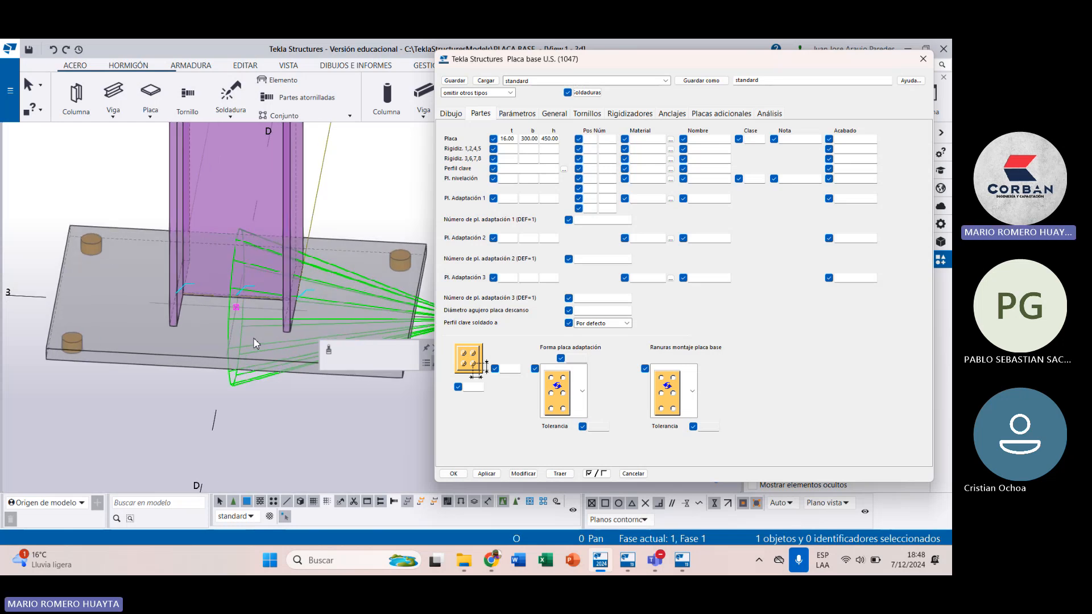
pyautogui.scroll(-3, 254, 337)
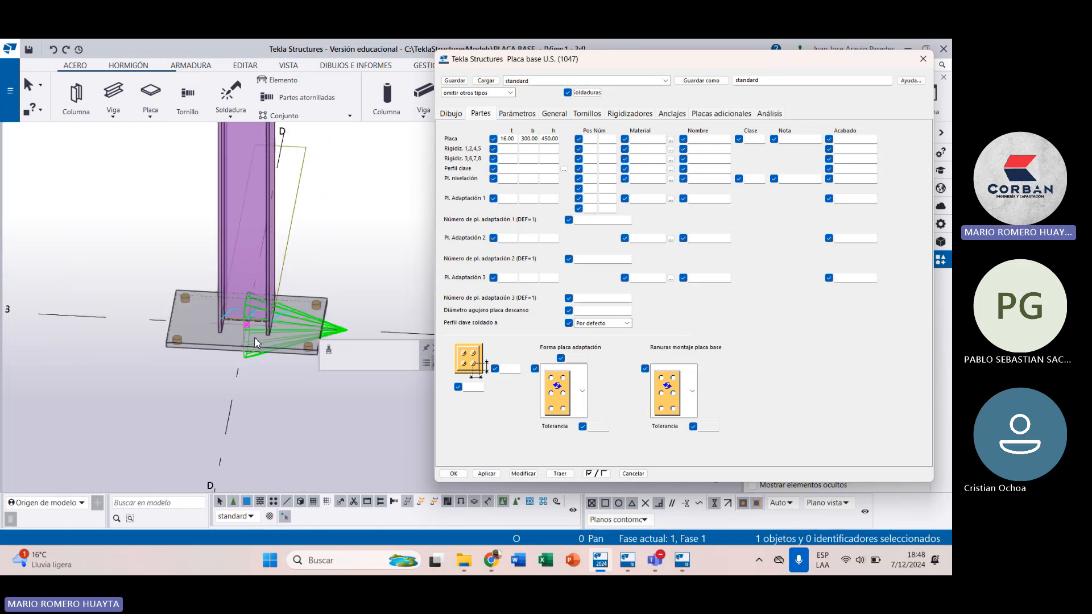
pyautogui.scroll(3, 255, 342)
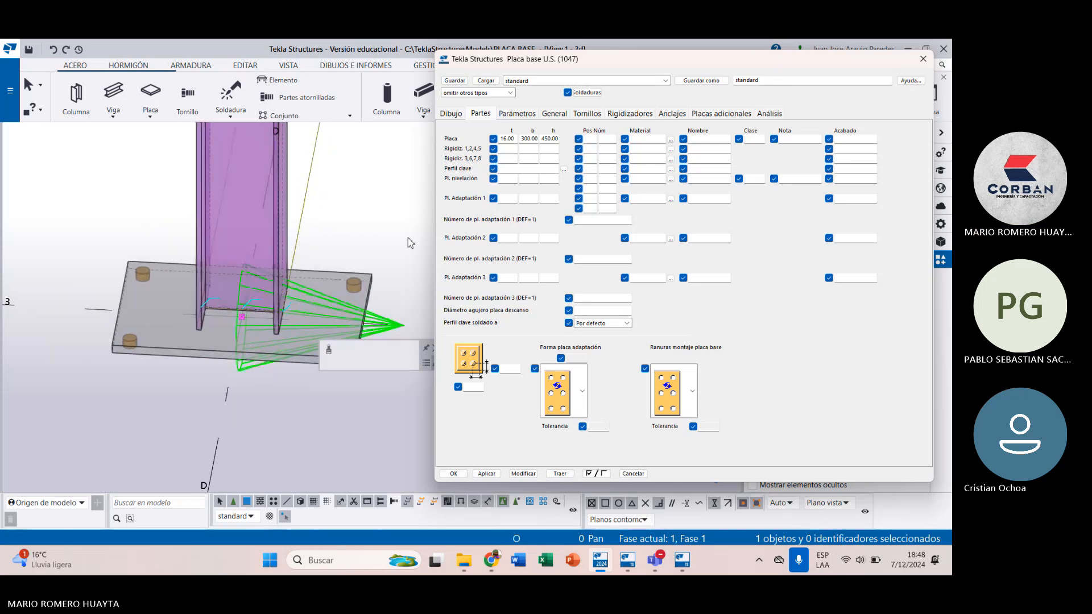
pyautogui.click(452, 114)
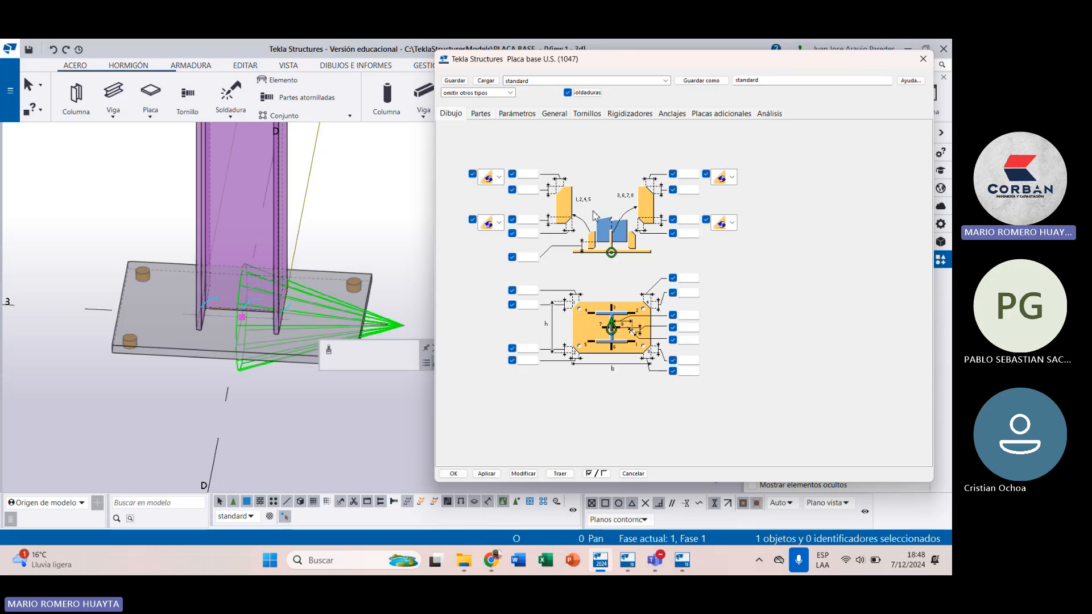
pyautogui.click(523, 174)
pyautogui.click(527, 191)
pyautogui.write('30')
pyautogui.press('Return')
pyautogui.hotkey('ctrl', 'c')
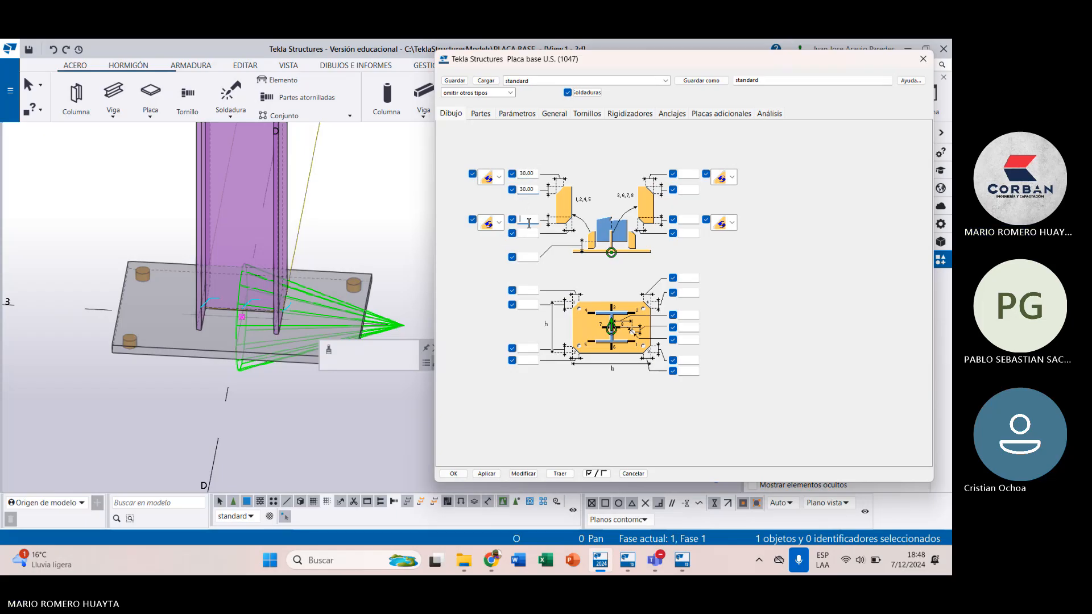
pyautogui.click(524, 220)
pyautogui.write('30')
pyautogui.click(525, 236)
pyautogui.hotkey('ctrl', 'v')
# Step: Set the corner chamfer dimensions of stiffeners 3, 6, 7 and 8 to 30 mm, with 0 for the lowest dimension
pyautogui.click(690, 221)
pyautogui.hotkey('ctrl', 'v')
pyautogui.click(690, 234)
pyautogui.write('v')
pyautogui.click(689, 175)
pyautogui.hotkey('ctrl', 'v')
pyautogui.click(687, 189)
pyautogui.hotkey('ctrl', 'v')
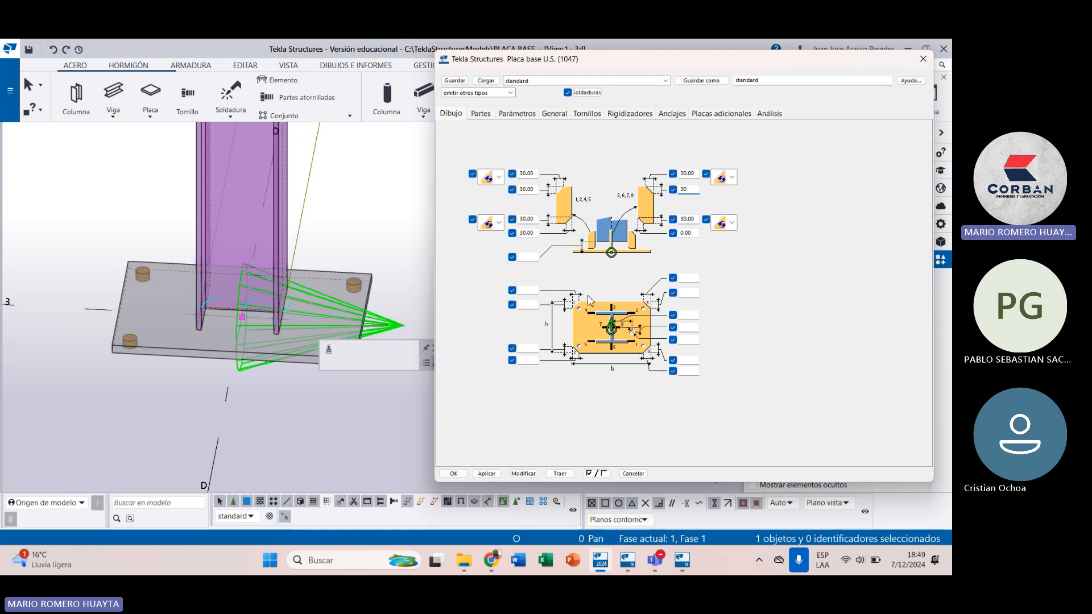
# Step: Set the chamfers of all four base plate corners to 30 by 30 mm and apply them to the model
pyautogui.click(532, 289)
pyautogui.write('30')
pyautogui.click(529, 305)
pyautogui.write('30')
pyautogui.click(532, 349)
pyautogui.write('30')
pyautogui.click(530, 361)
pyautogui.write('30')
pyautogui.click(692, 361)
pyautogui.write('30')
pyautogui.click(692, 372)
pyautogui.write('30')
pyautogui.click(691, 279)
pyautogui.write('30')
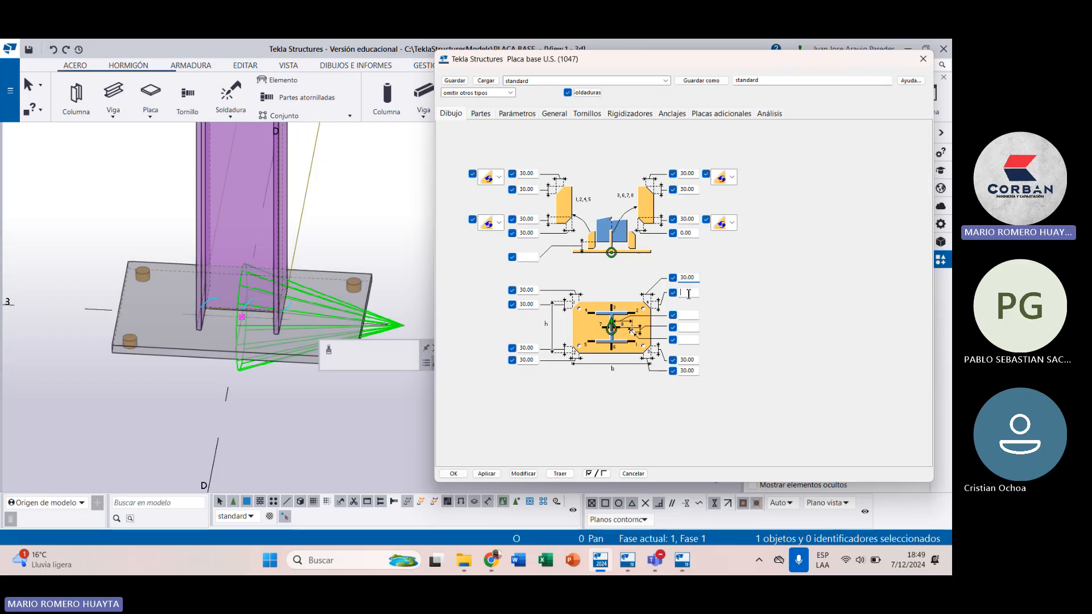
pyautogui.write('30')
pyautogui.click(523, 474)
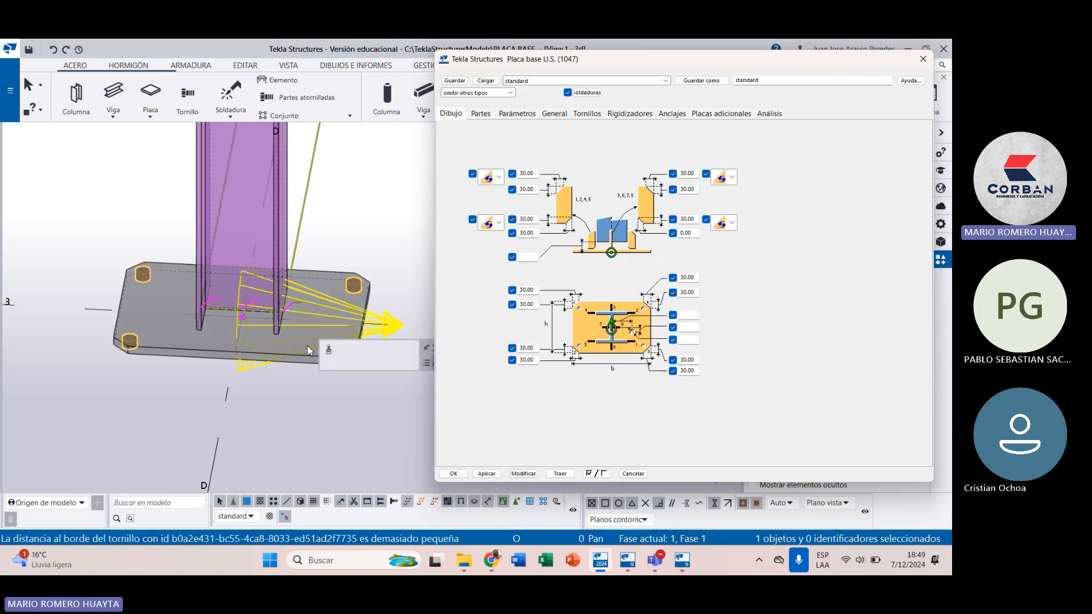
# Step: Examine a bolt at a chamfered plate corner and review the component's parts, parameters, general, bolt, stiffener, anchor, additional plate and analysis options
pyautogui.scroll(5, 188, 357)
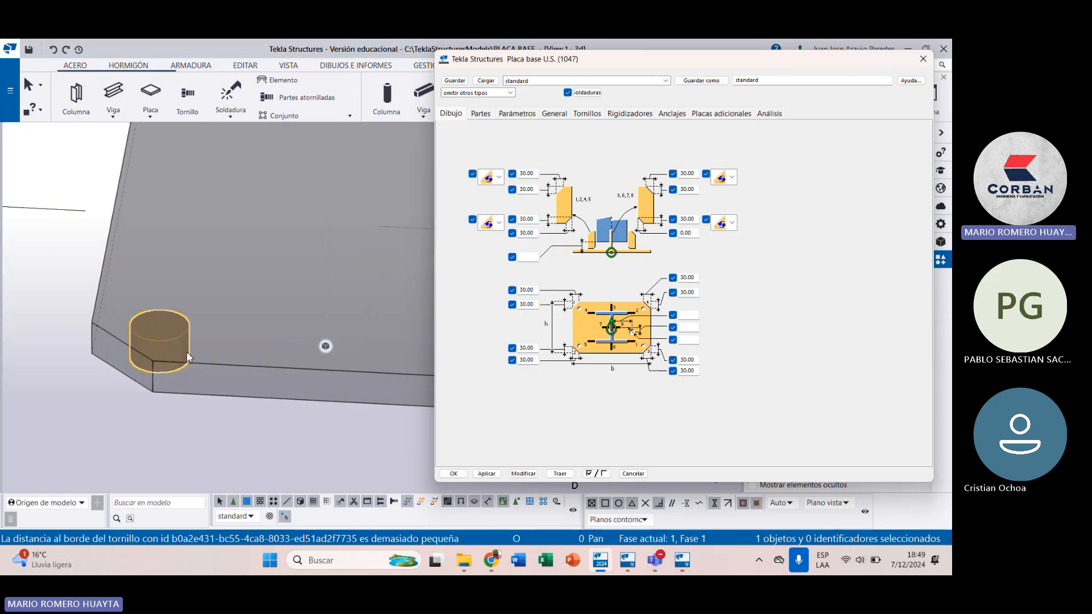
pyautogui.scroll(2, 188, 357)
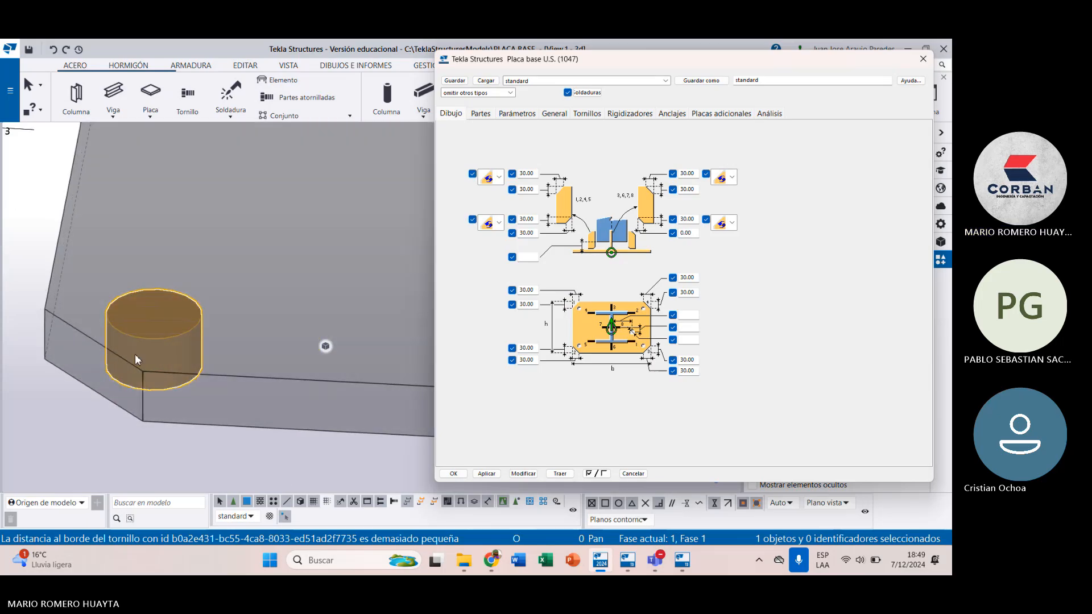
pyautogui.scroll(-2, 78, 296)
pyautogui.scroll(-4, 77, 296)
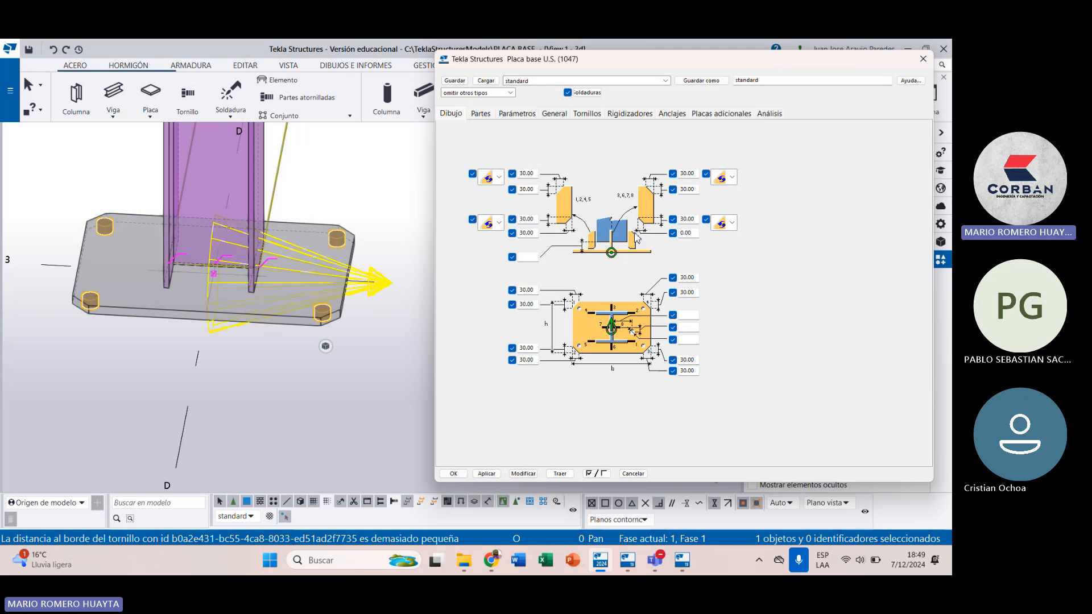
pyautogui.click(483, 116)
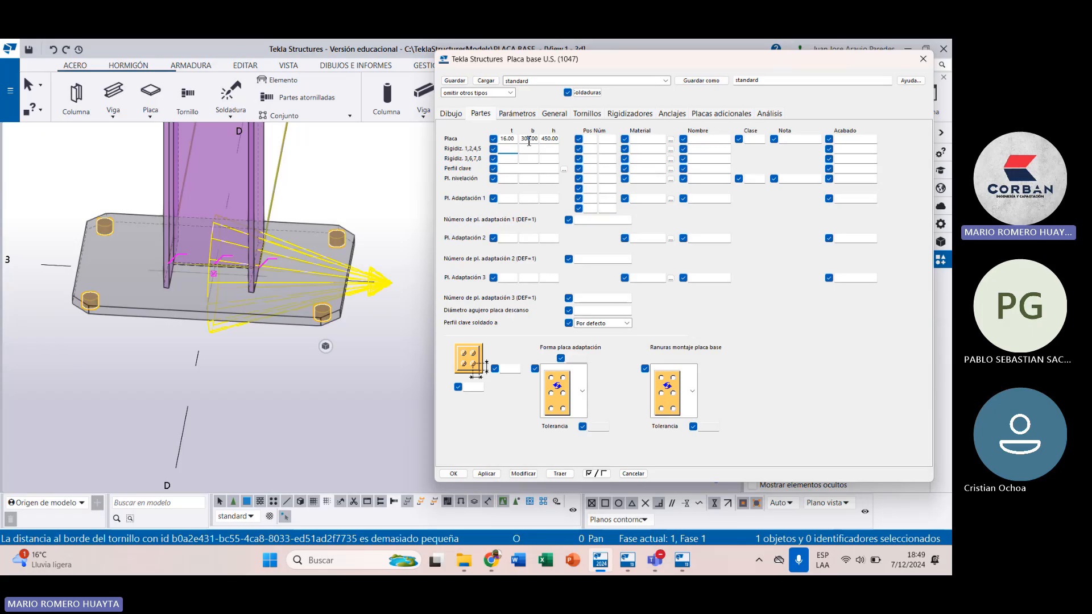
pyautogui.click(518, 115)
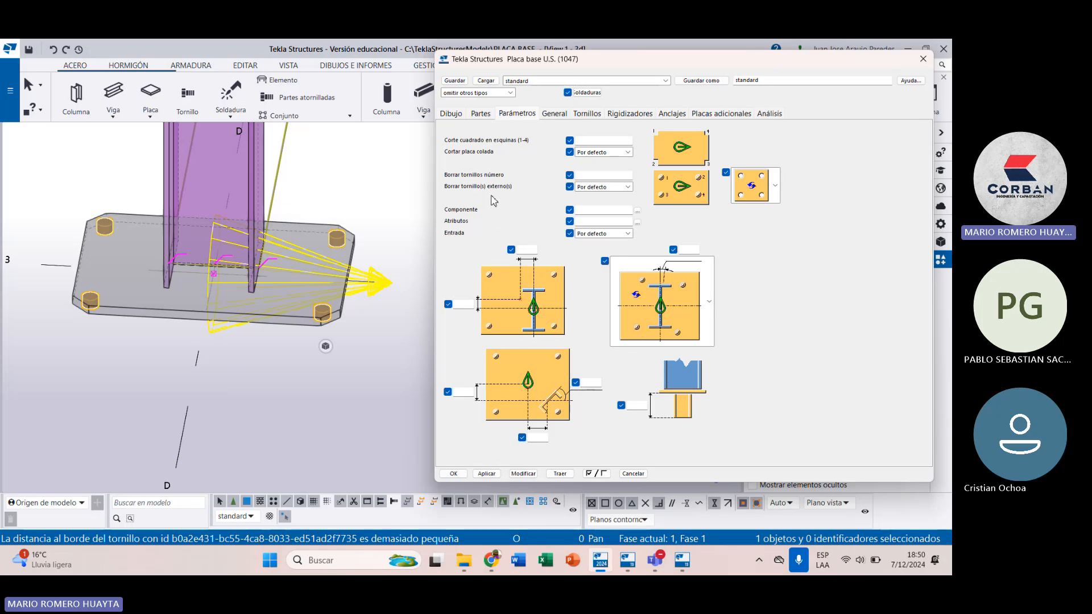
pyautogui.click(555, 114)
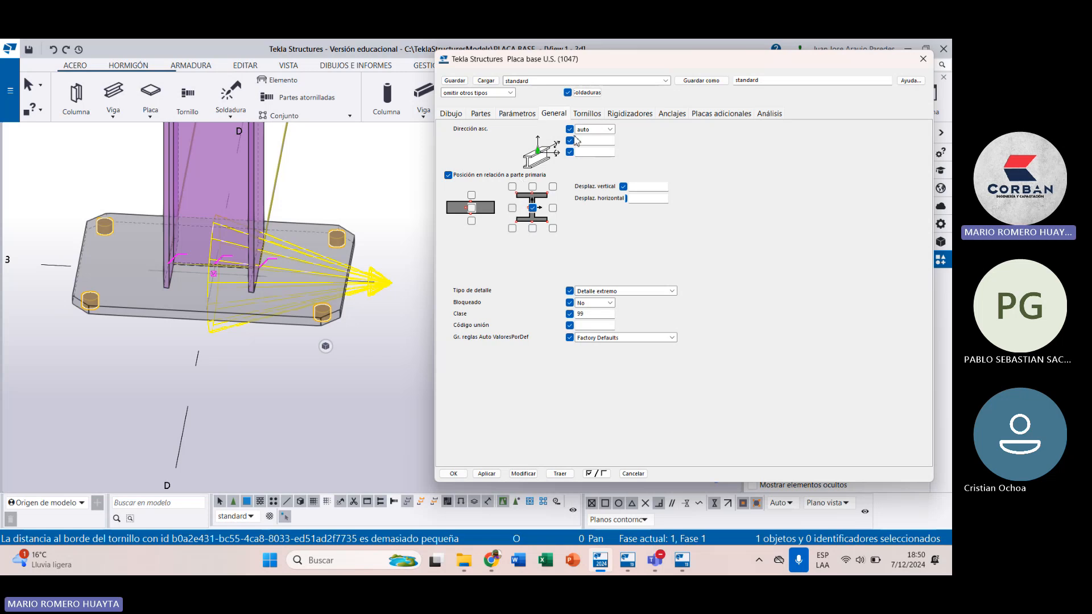
pyautogui.click(589, 115)
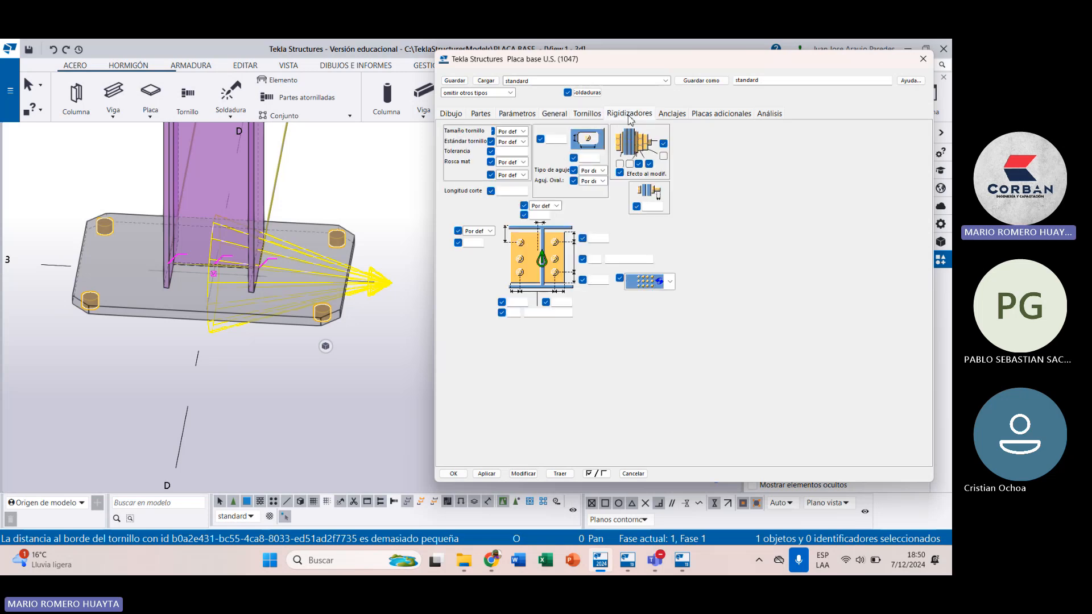
pyautogui.click(629, 114)
pyautogui.click(672, 114)
pyautogui.click(720, 113)
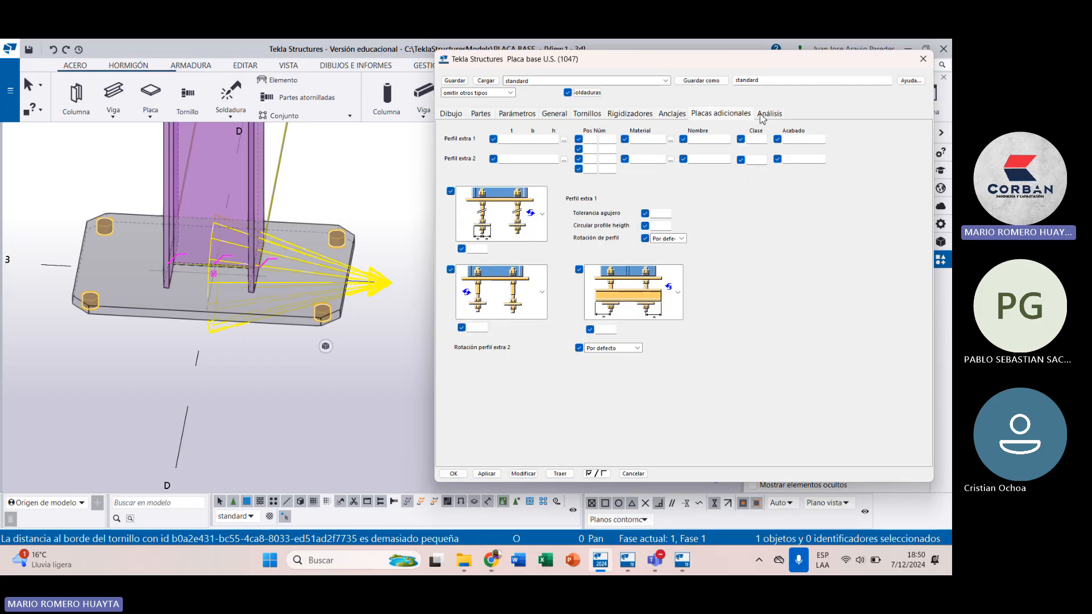
pyautogui.click(765, 115)
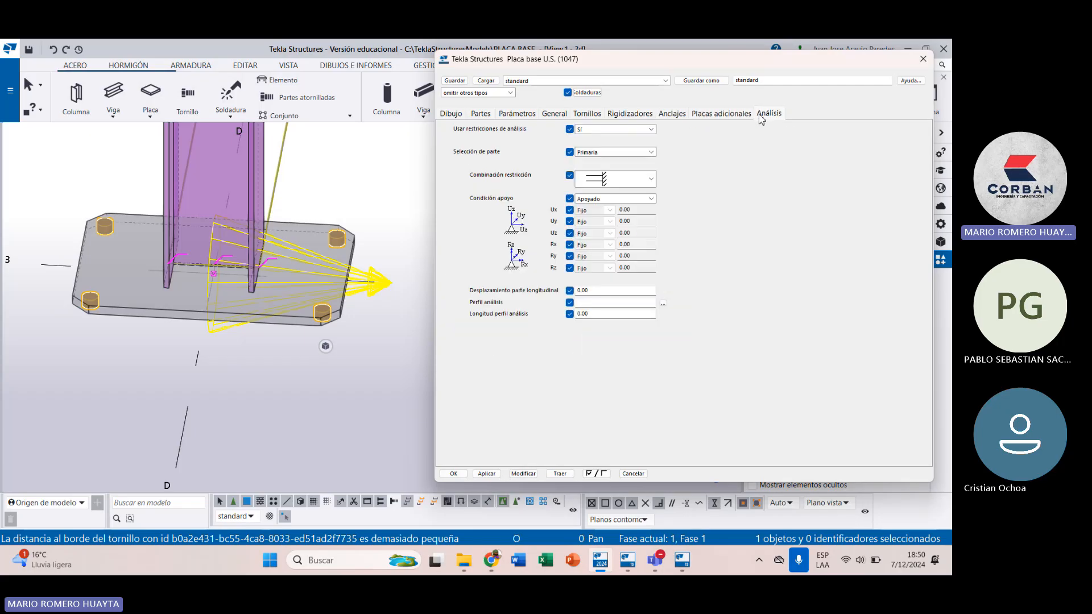
# Step: Enter 1-2-3-4-5-6 as the stiffeners to place on the base plate and apply the change to the model
pyautogui.click(626, 118)
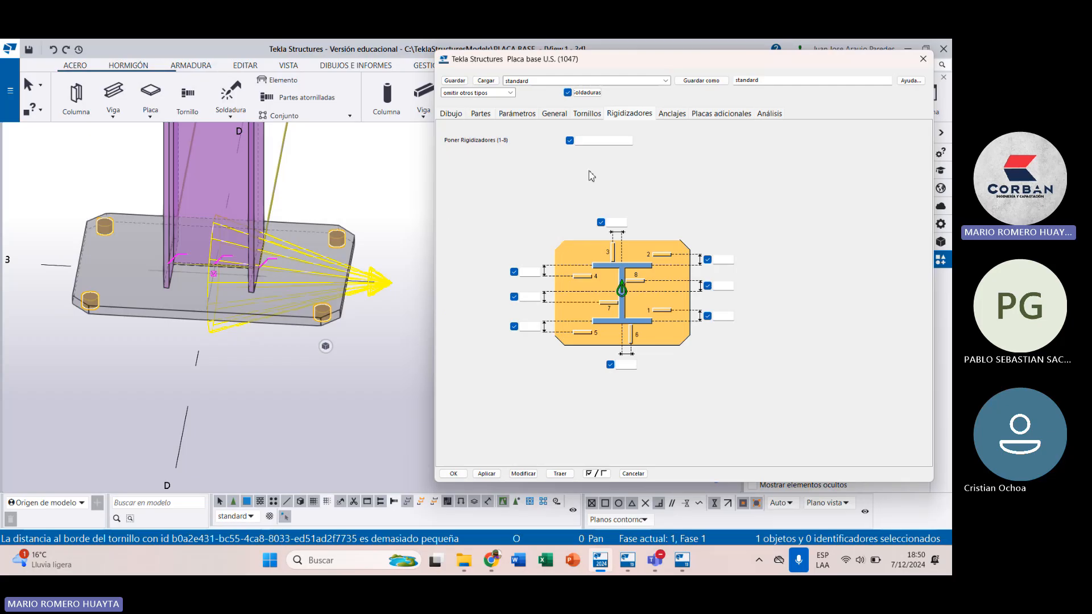
pyautogui.click(609, 140)
pyautogui.click(724, 260)
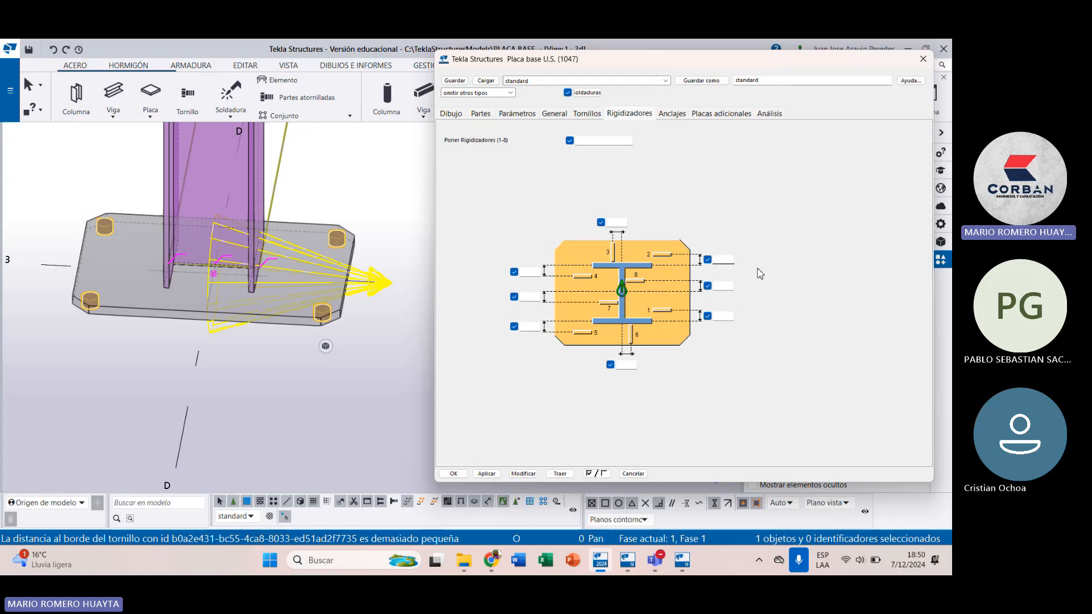
pyautogui.click(588, 140)
pyautogui.write('1')
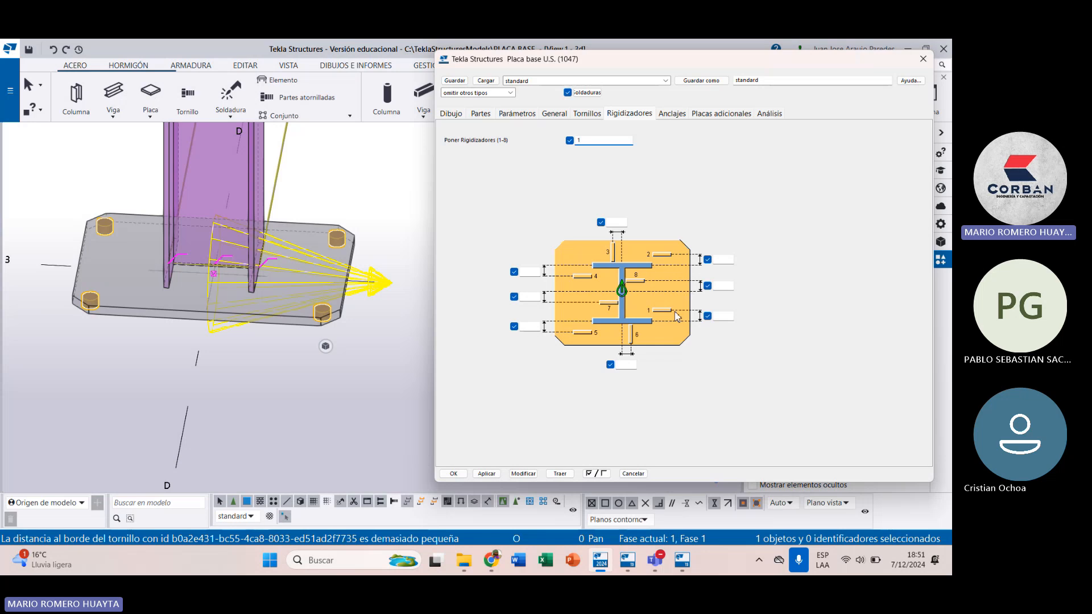
pyautogui.write('-2-')
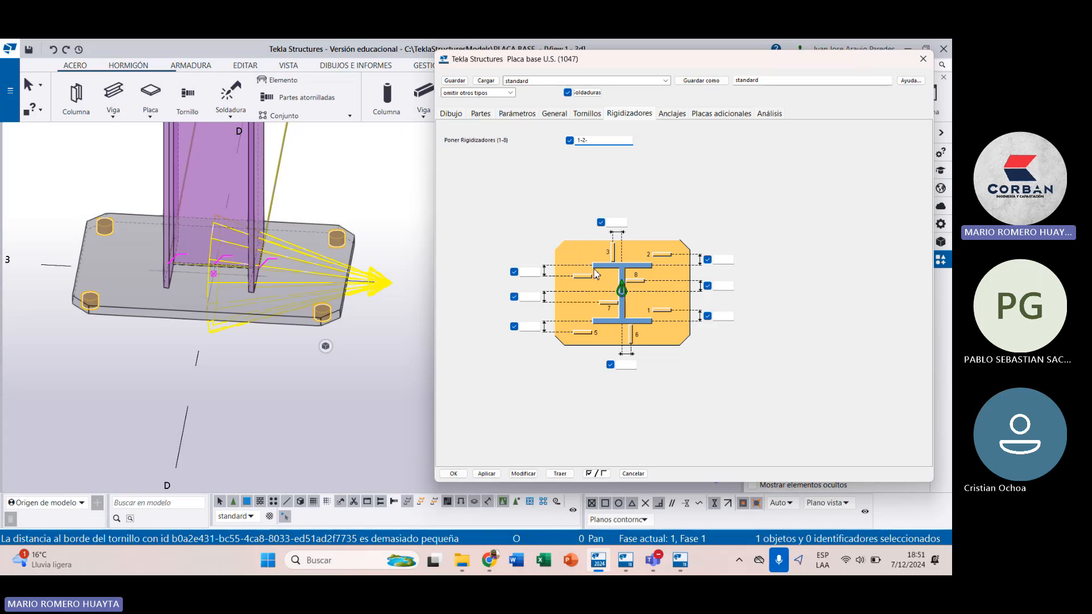
pyautogui.write('3-4-5-6')
pyautogui.click(524, 473)
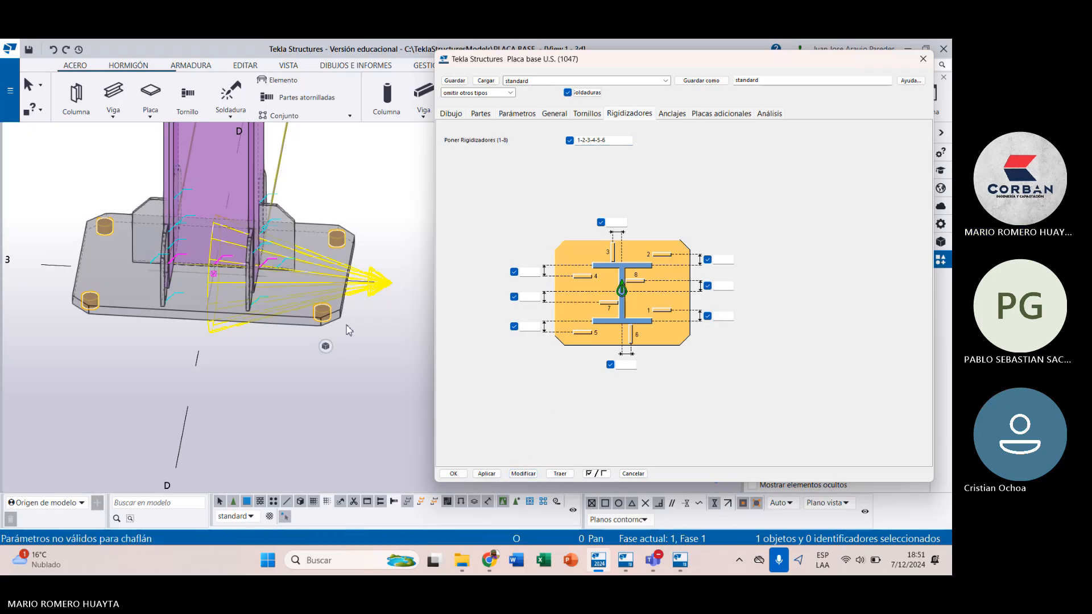
# Step: Examine the stiffeners around the column flanges and their contact with the base plate up close
pyautogui.scroll(-3, 364, 353)
pyautogui.scroll(5, 230, 278)
pyautogui.scroll(5, 230, 278)
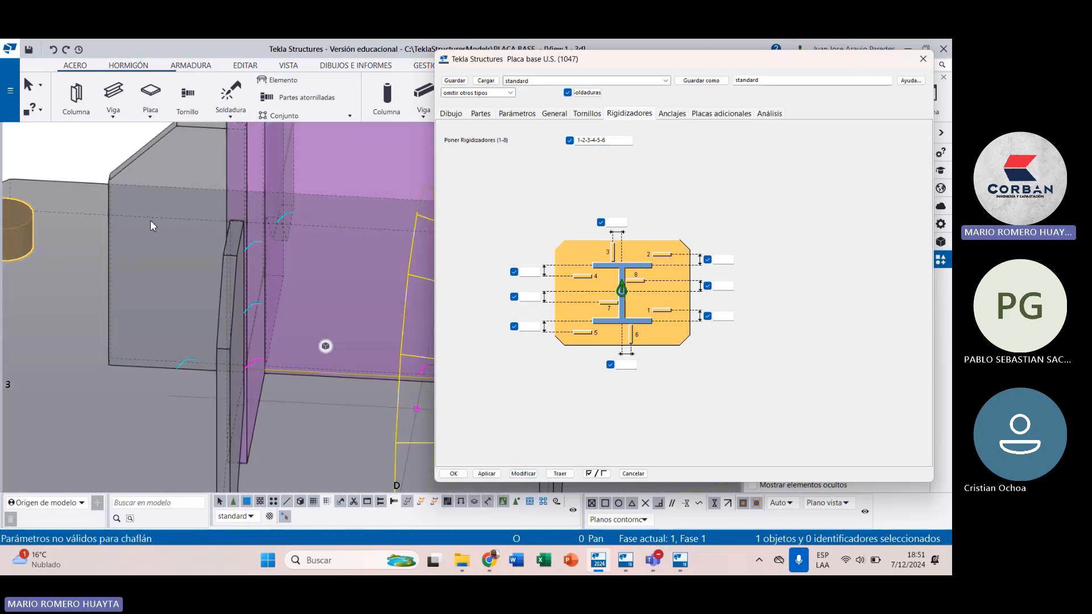
pyautogui.scroll(-6, 145, 236)
pyautogui.scroll(1, 250, 312)
pyautogui.scroll(3, 136, 316)
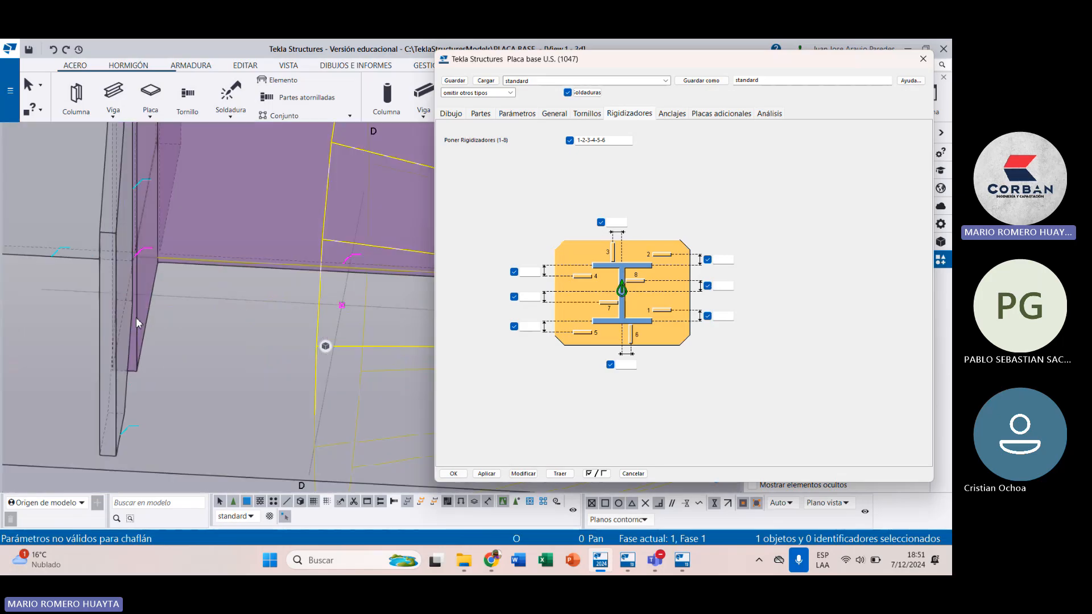
pyautogui.scroll(-8, 130, 310)
pyautogui.scroll(5, 142, 304)
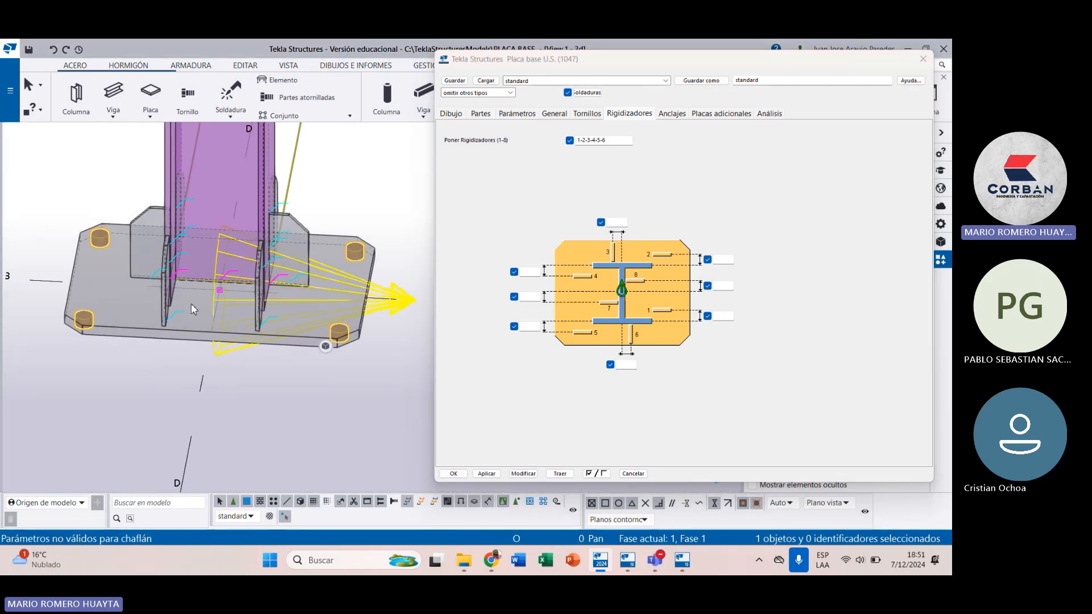
# Step: Compare the component's stiffener and plate chamfer settings with the modelled base plate, placing a view rotation origin near the plate
pyautogui.click(449, 116)
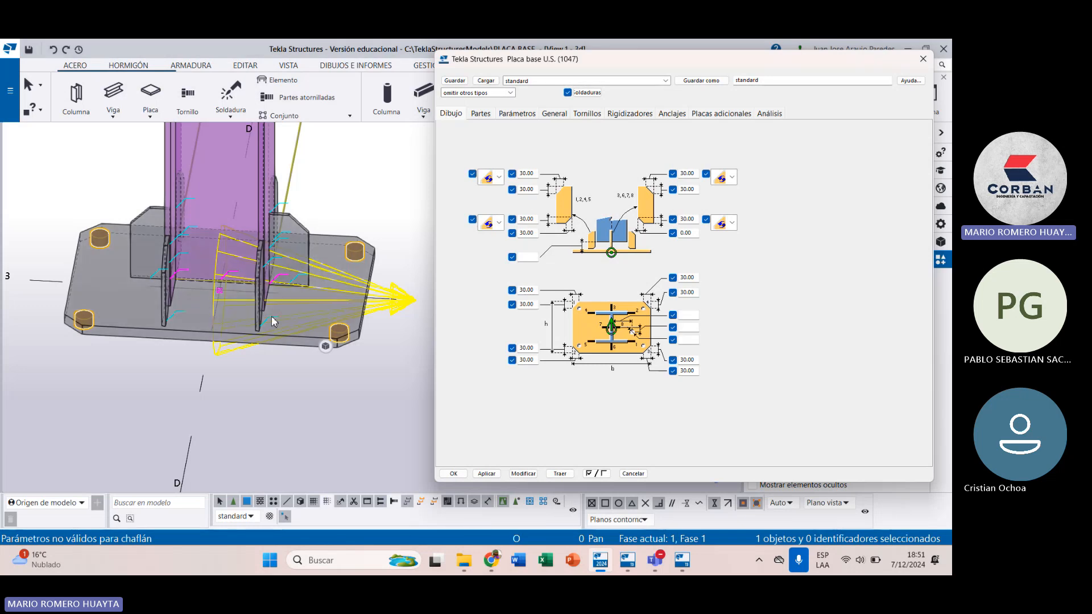
pyautogui.scroll(-3, 266, 307)
pyautogui.scroll(3, 250, 301)
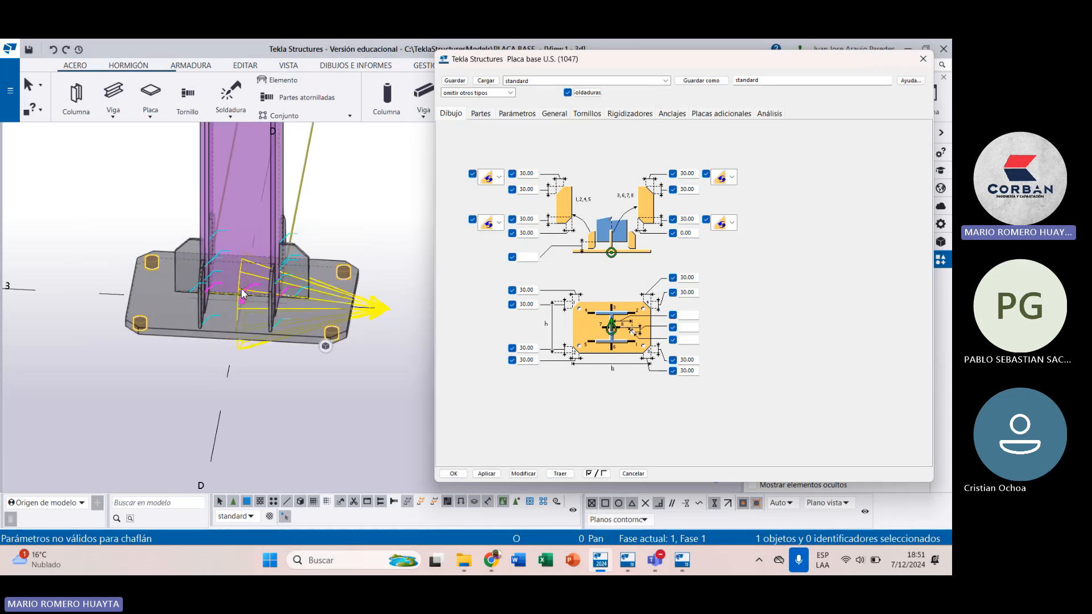
pyautogui.scroll(2, 242, 293)
pyautogui.scroll(-3, 238, 335)
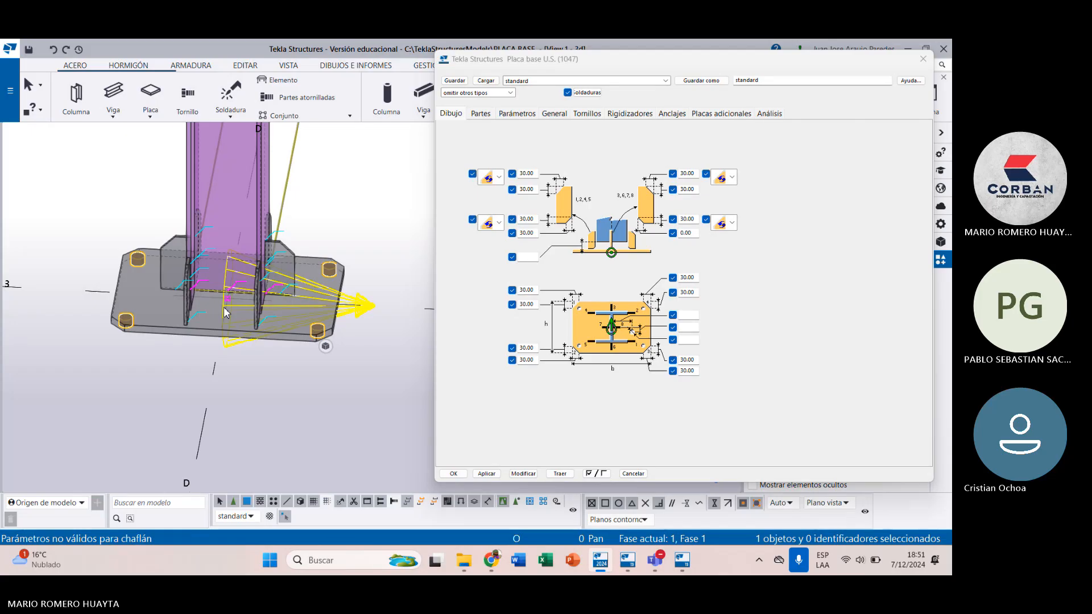
pyautogui.press('v')
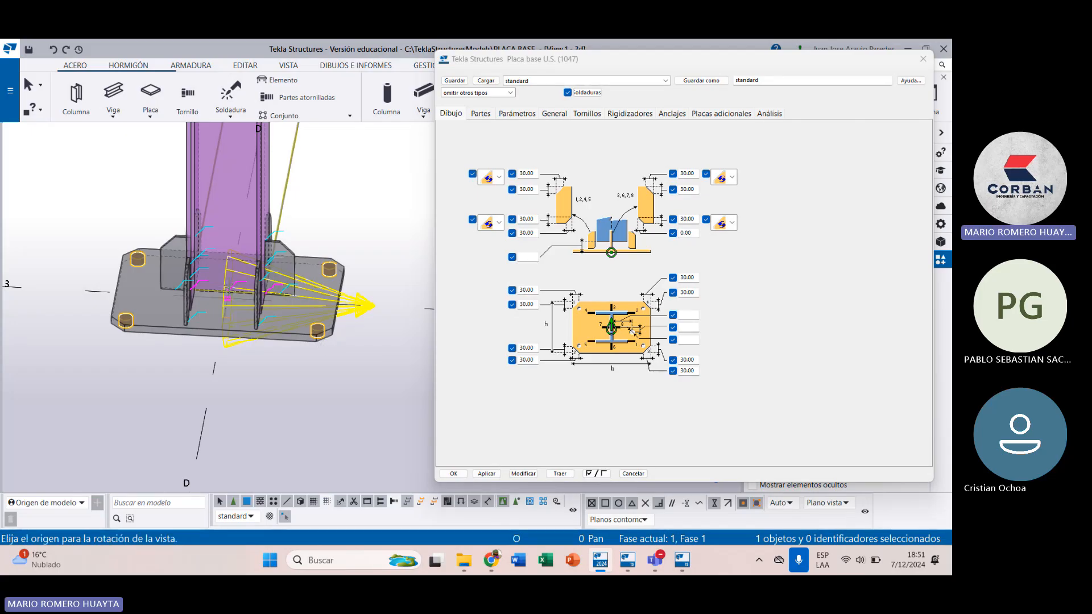
pyautogui.click(232, 311)
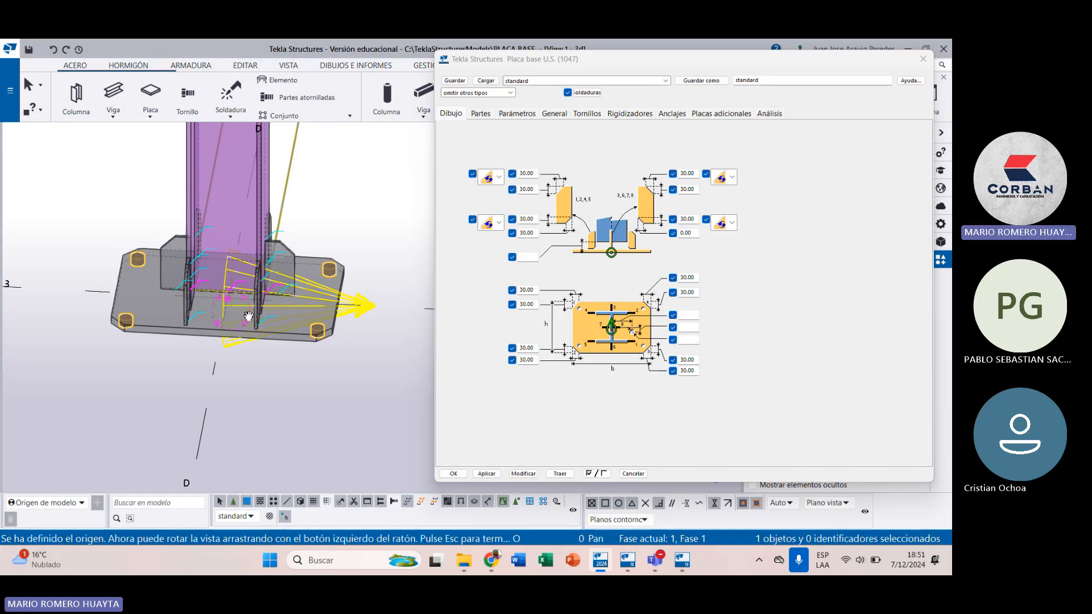
pyautogui.scroll(4, 242, 304)
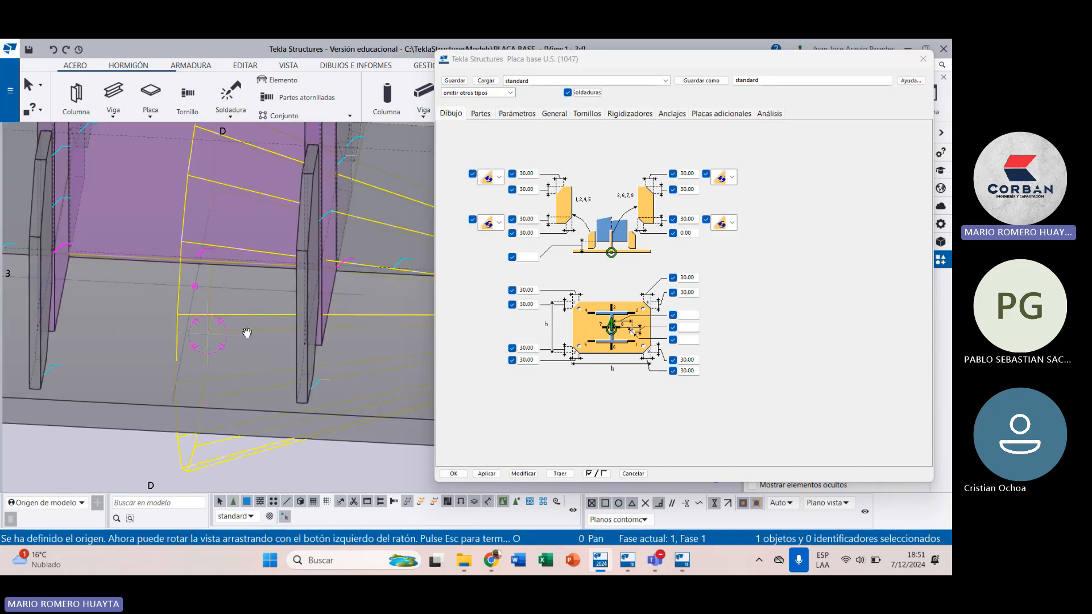
pyautogui.scroll(-3, 227, 341)
pyautogui.scroll(-2, 190, 349)
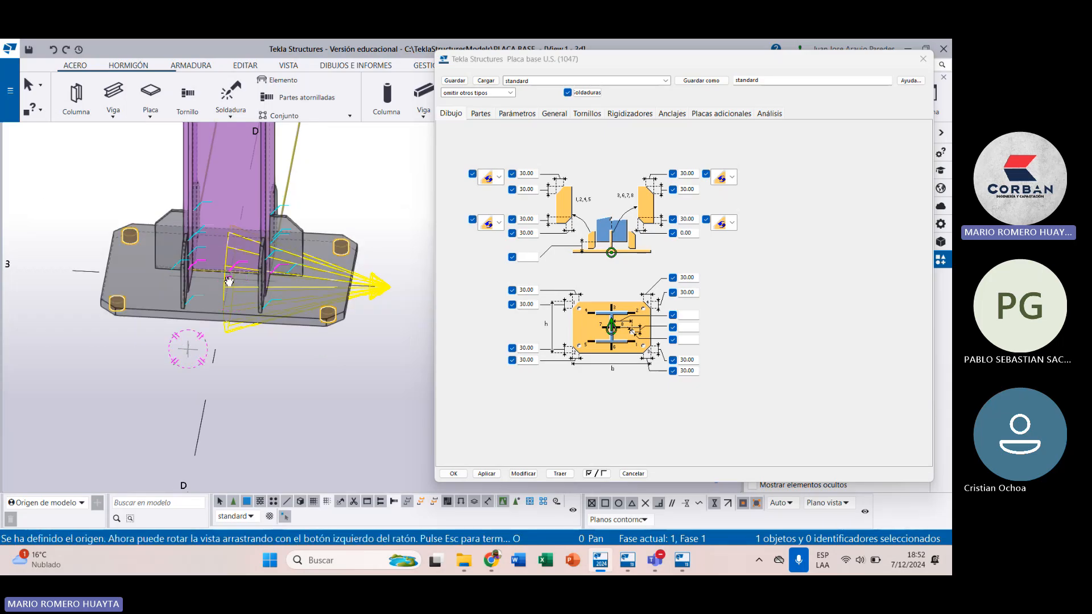
# Step: Inspect the stiffeners' lower chamfers and the plate corners from different sides of the column base
pyautogui.press('v')
pyautogui.moveTo(271, 328); pyautogui.dragTo(157, 279)
pyautogui.scroll(3, 192, 291)
pyautogui.scroll(5, 192, 292)
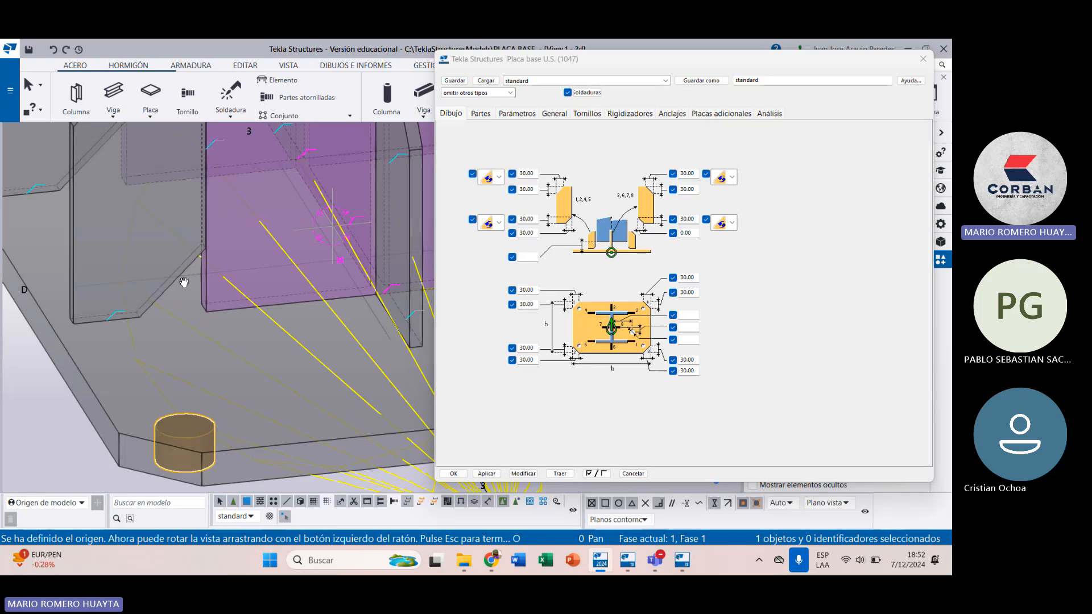
pyautogui.scroll(-8, 196, 298)
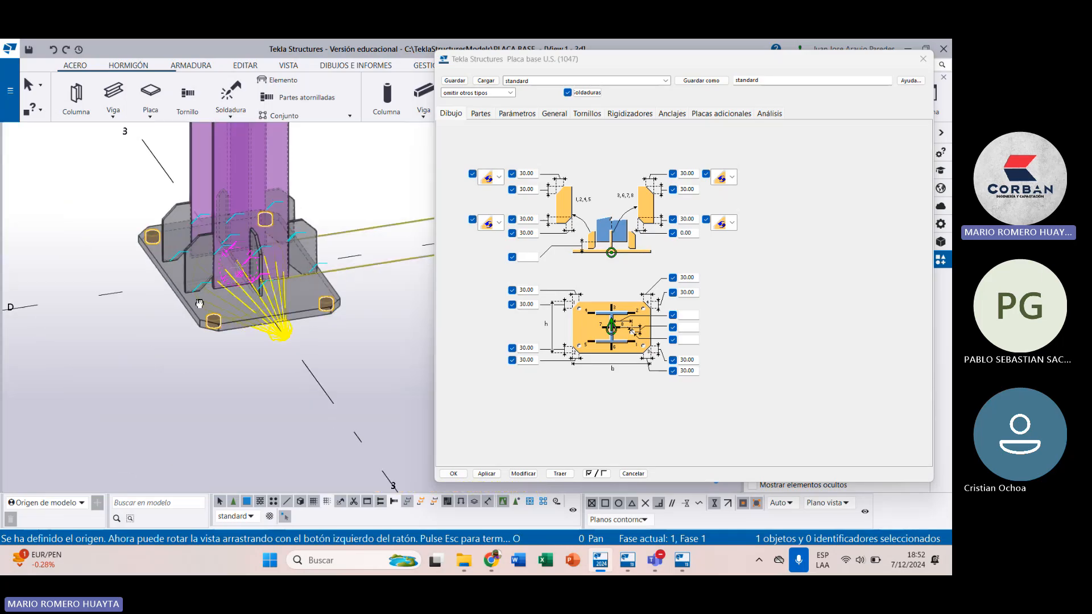
pyautogui.moveTo(199, 303); pyautogui.dragTo(381, 301)
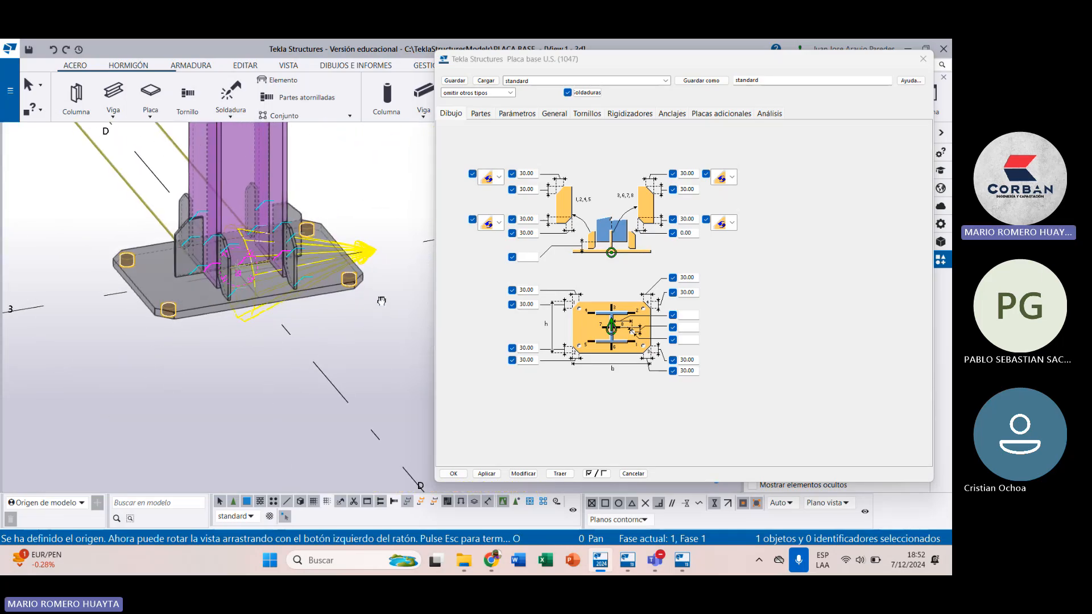
pyautogui.scroll(3, 238, 278)
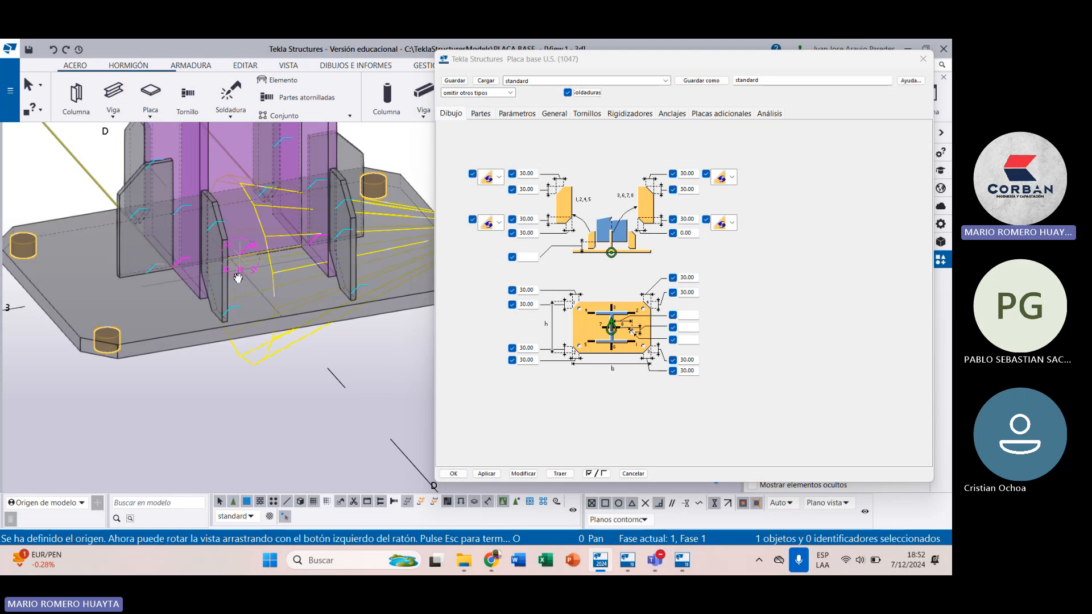
pyautogui.scroll(3, 238, 277)
# Step: Close the base plate settings and look up the web and flange thickness of the column's HEA160 profile in the profile catalogue
pyautogui.click(481, 113)
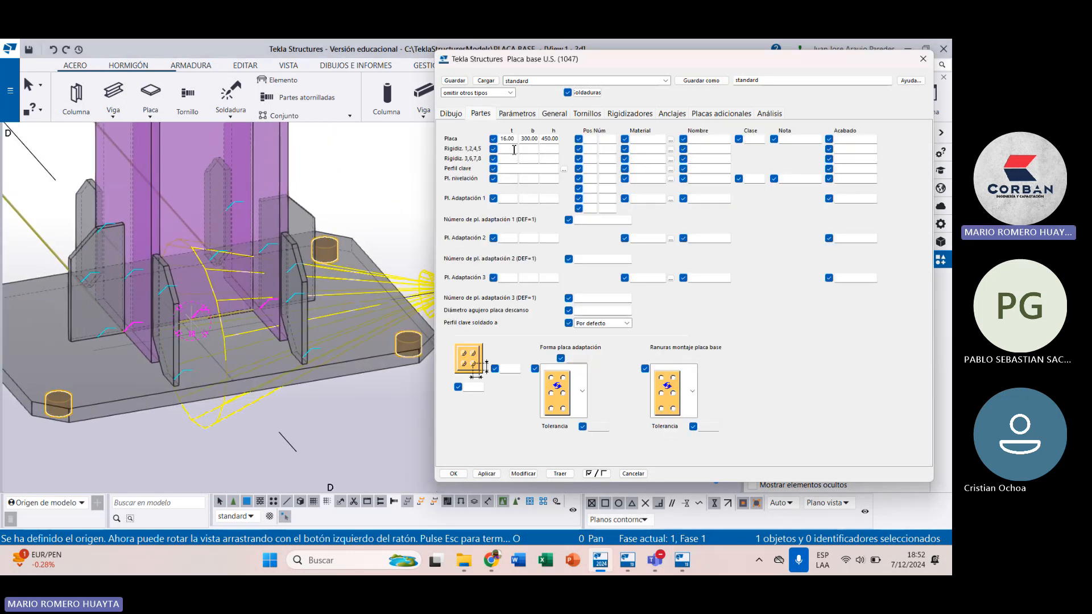
pyautogui.click(514, 150)
pyautogui.click(454, 472)
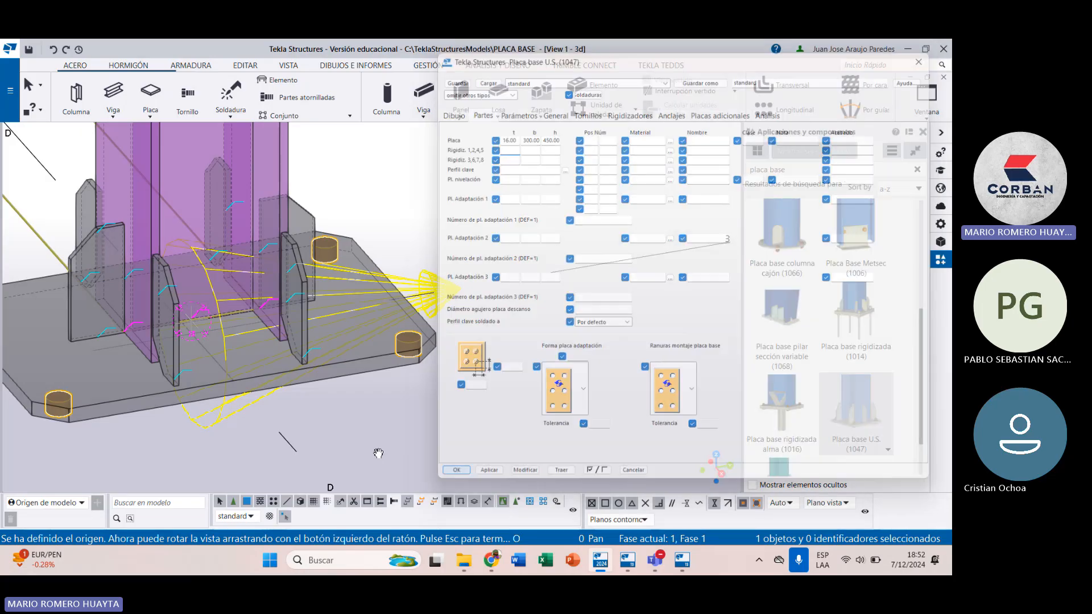
pyautogui.click(941, 223)
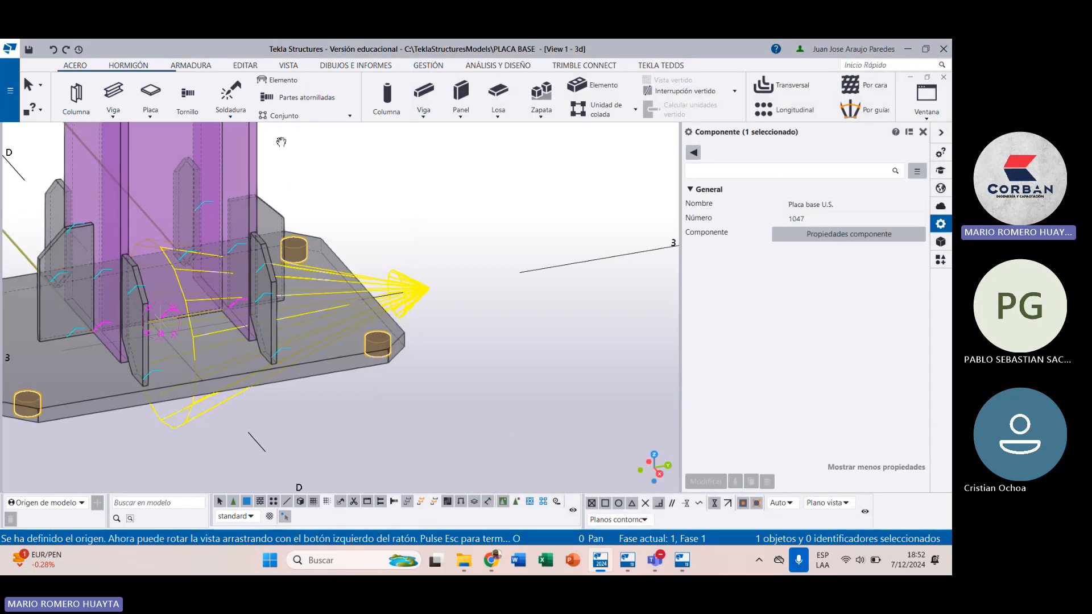
pyautogui.click(247, 167)
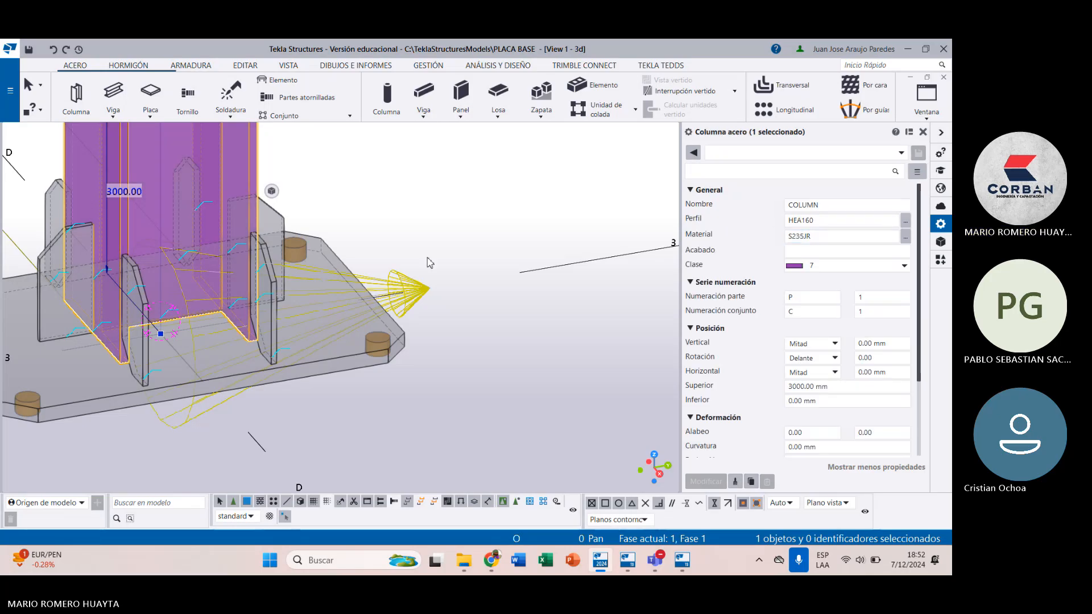
pyautogui.click(905, 221)
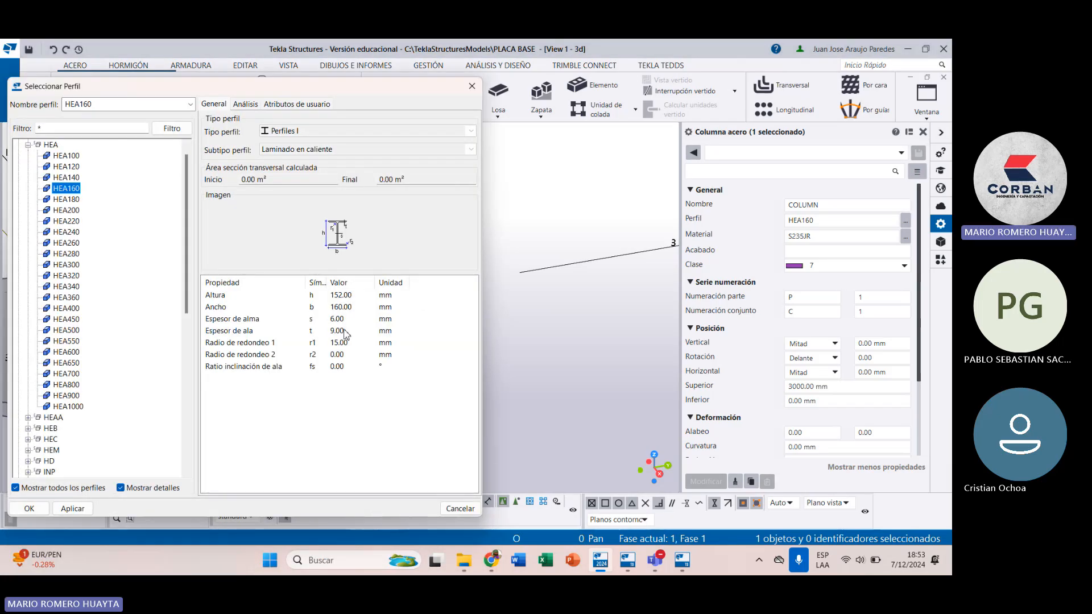
pyautogui.click(472, 86)
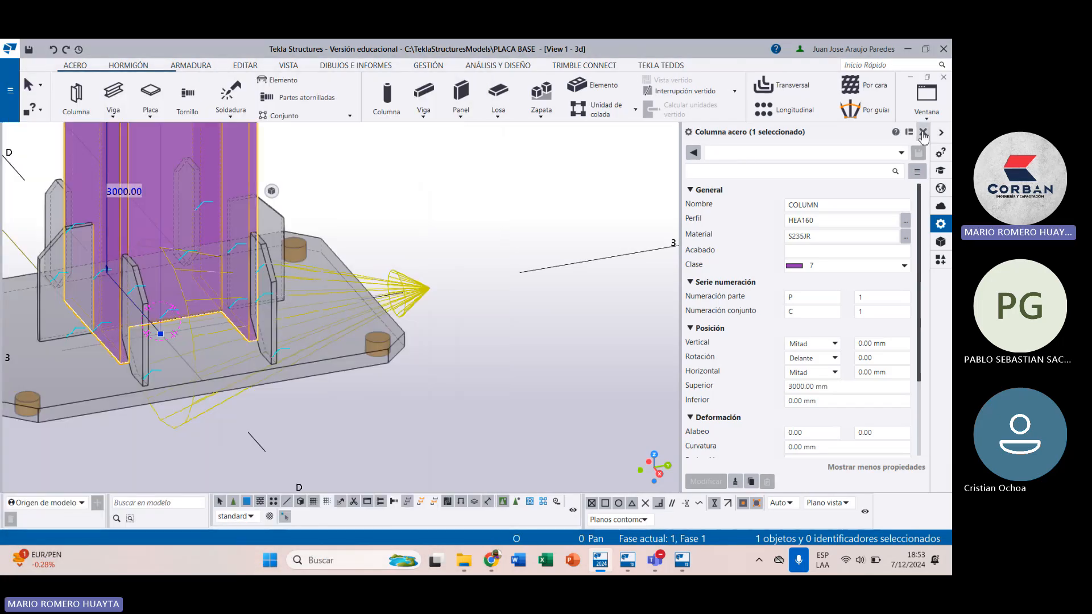
pyautogui.click(923, 131)
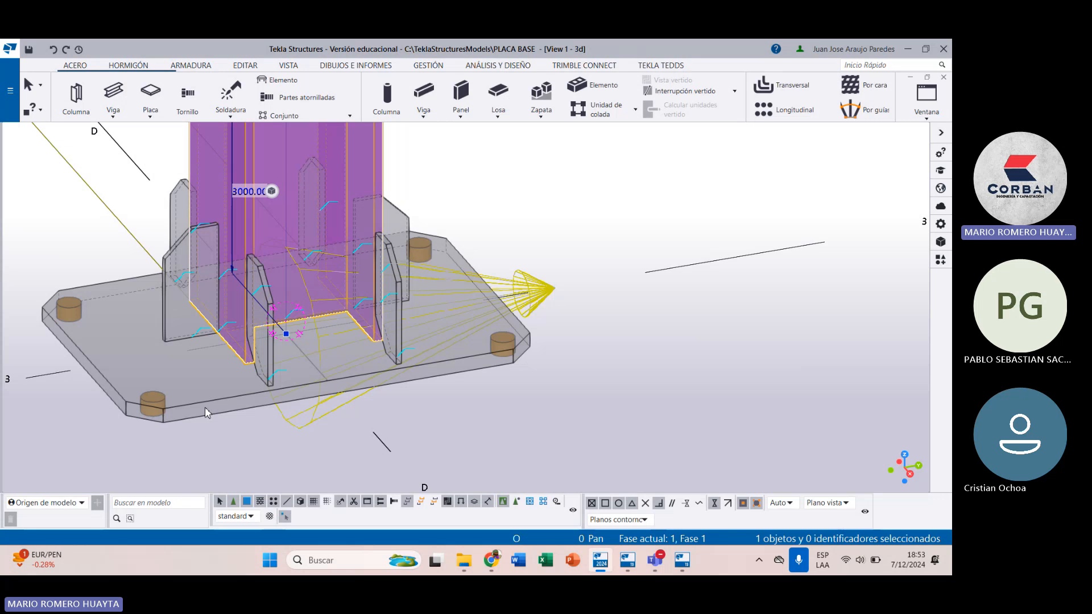
# Step: Reopen the base plate component's part settings and set the thickness of stiffeners 1, 2, 4, 5 and 3, 6, 7, 8 to 16 mm
pyautogui.click(202, 407)
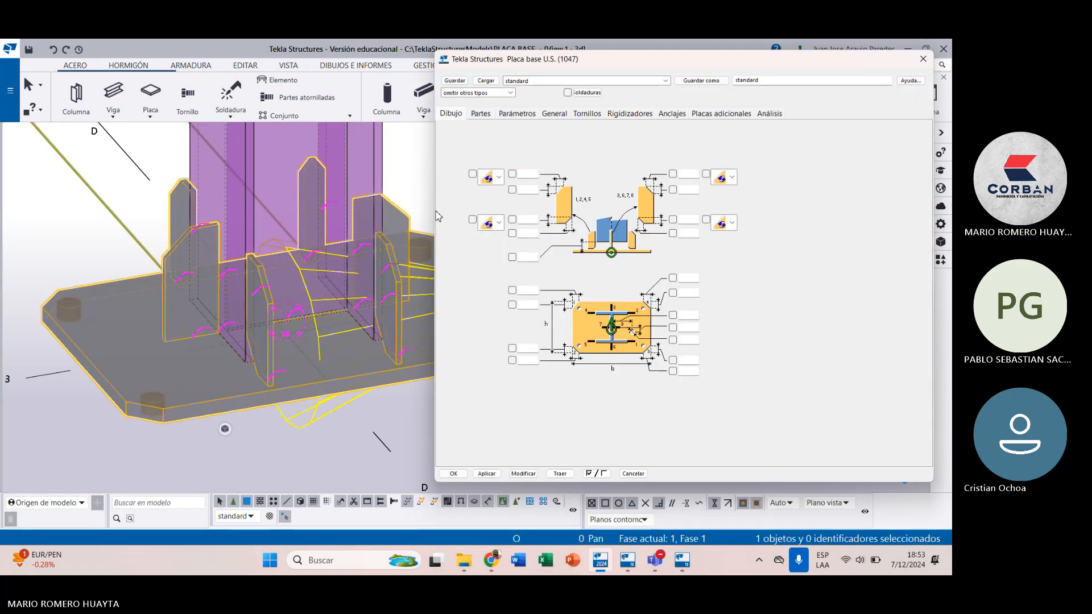
pyautogui.click(481, 113)
pyautogui.click(512, 149)
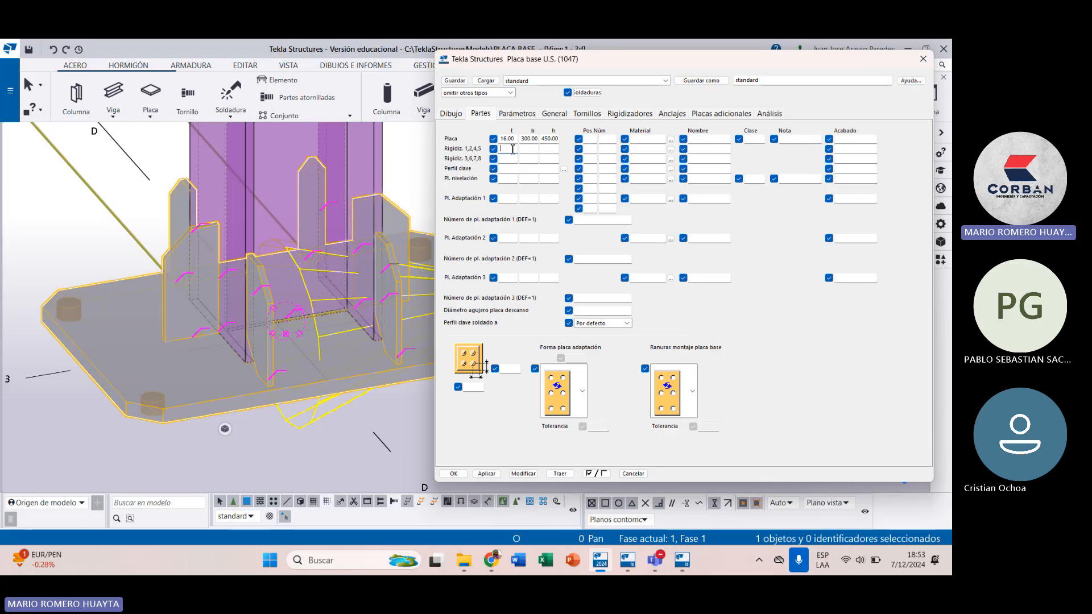
pyautogui.write('16')
pyautogui.click(510, 158)
pyautogui.write('16')
# Step: Set the width and height of both stiffener groups to 200 mm and apply the sizes to the model
pyautogui.click(528, 149)
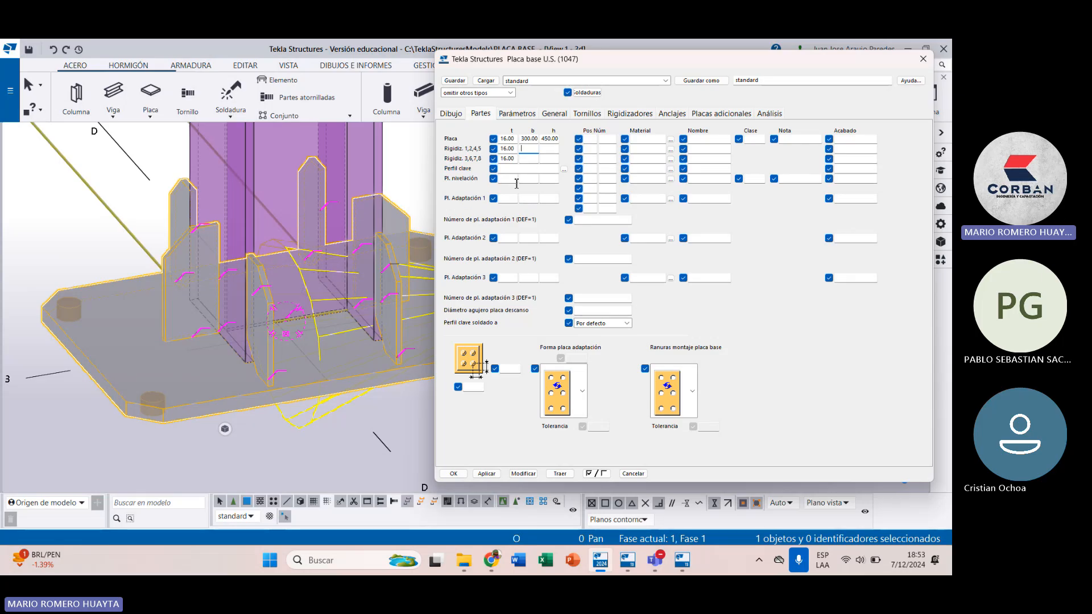
pyautogui.click(555, 152)
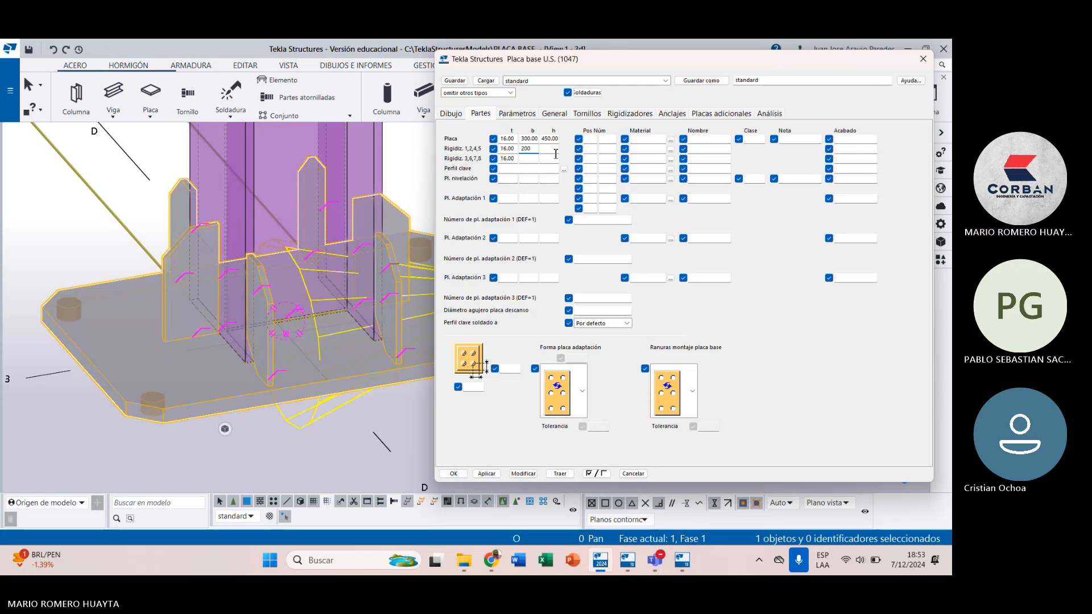
pyautogui.write('200')
pyautogui.click(529, 159)
pyautogui.write('200')
pyautogui.click(551, 158)
pyautogui.write('2')
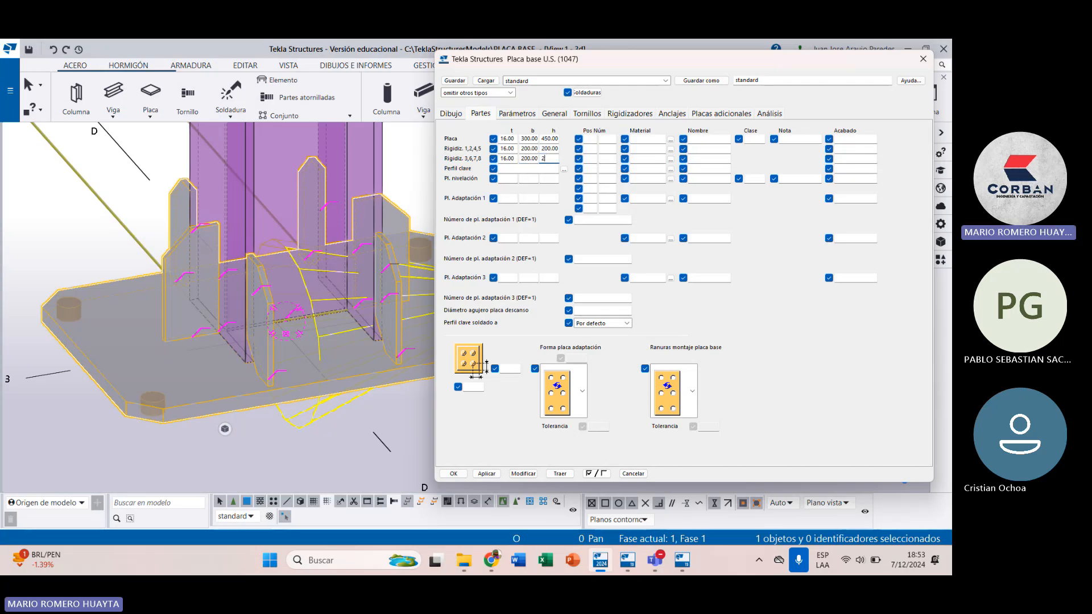
pyautogui.write('00')
pyautogui.press('Return')
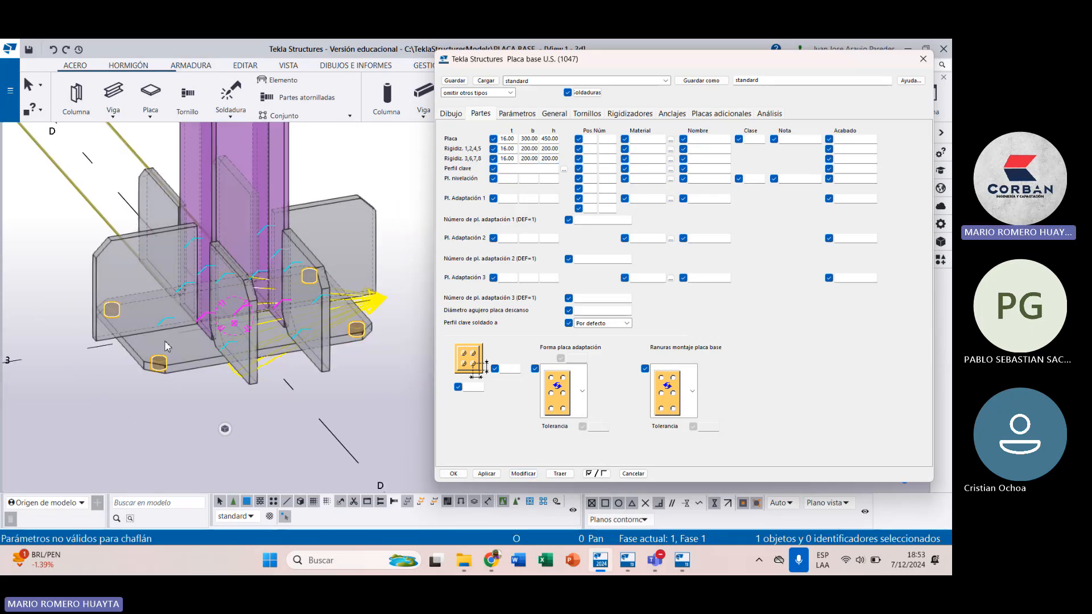
# Step: Examine how the resized stiffeners fit against the base plate edges and the anchor bolts
pyautogui.scroll(5, 99, 333)
pyautogui.scroll(-8, 104, 332)
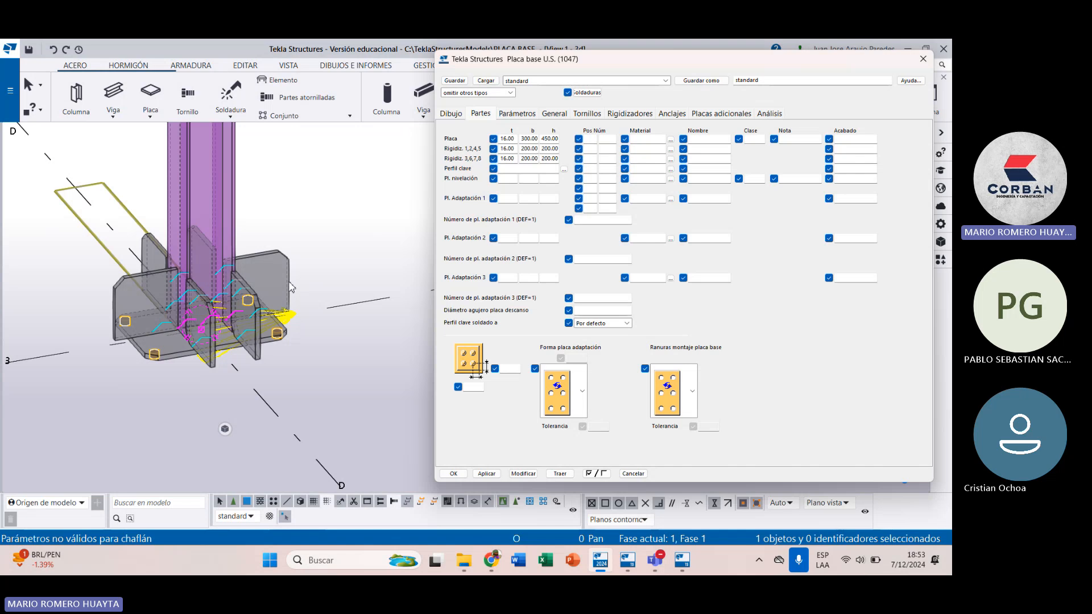
pyautogui.scroll(5, 121, 355)
pyautogui.scroll(4, 121, 355)
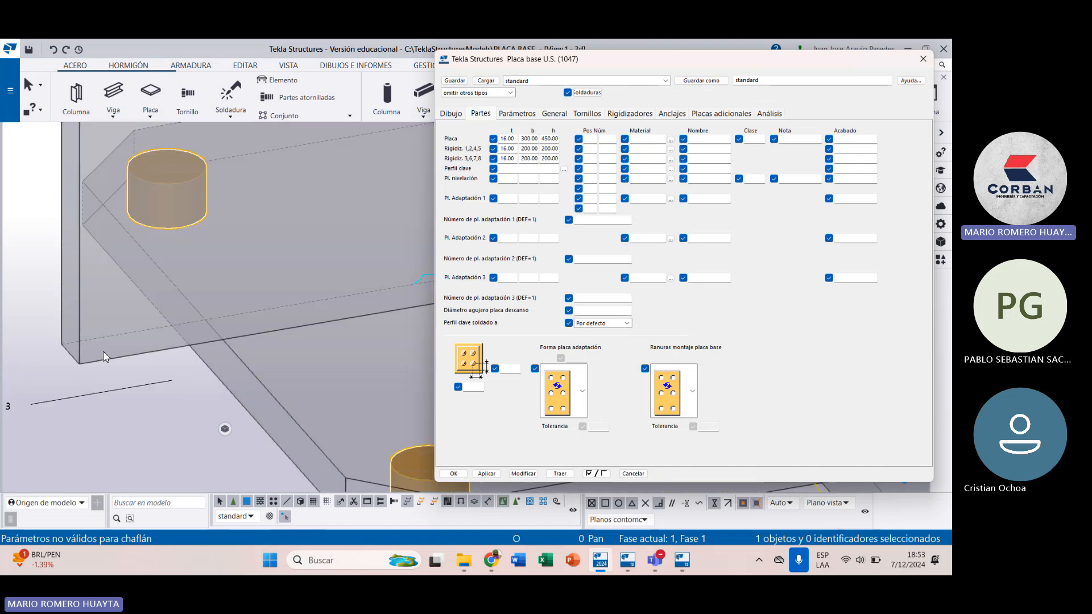
pyautogui.scroll(-6, 182, 322)
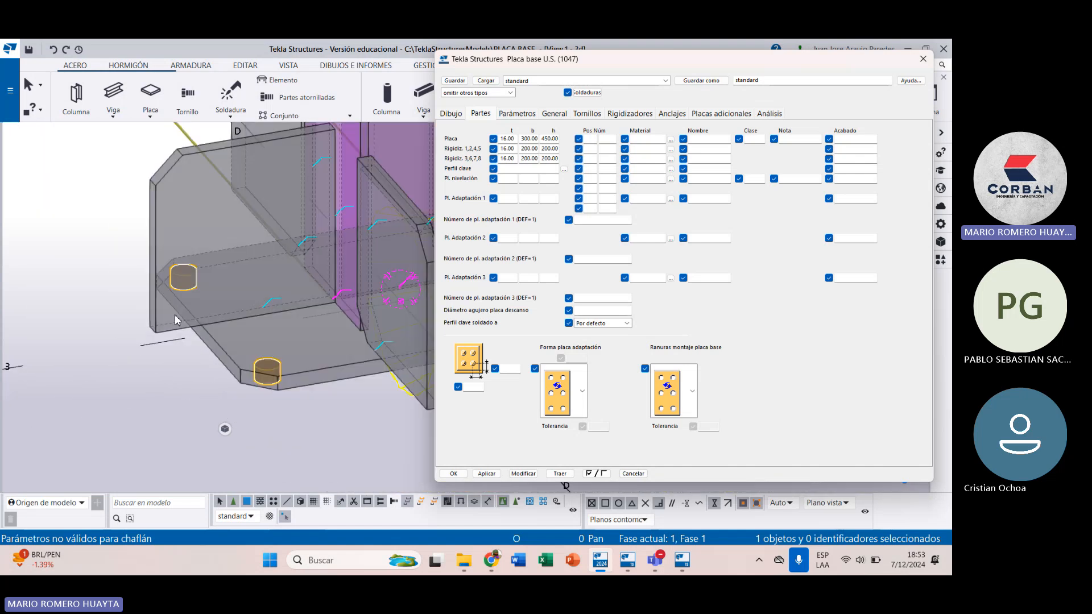
# Step: Inspect the stiffeners from several distances to judge their size relative to the column and the base plate
pyautogui.scroll(4, 189, 319)
pyautogui.scroll(-5, 189, 319)
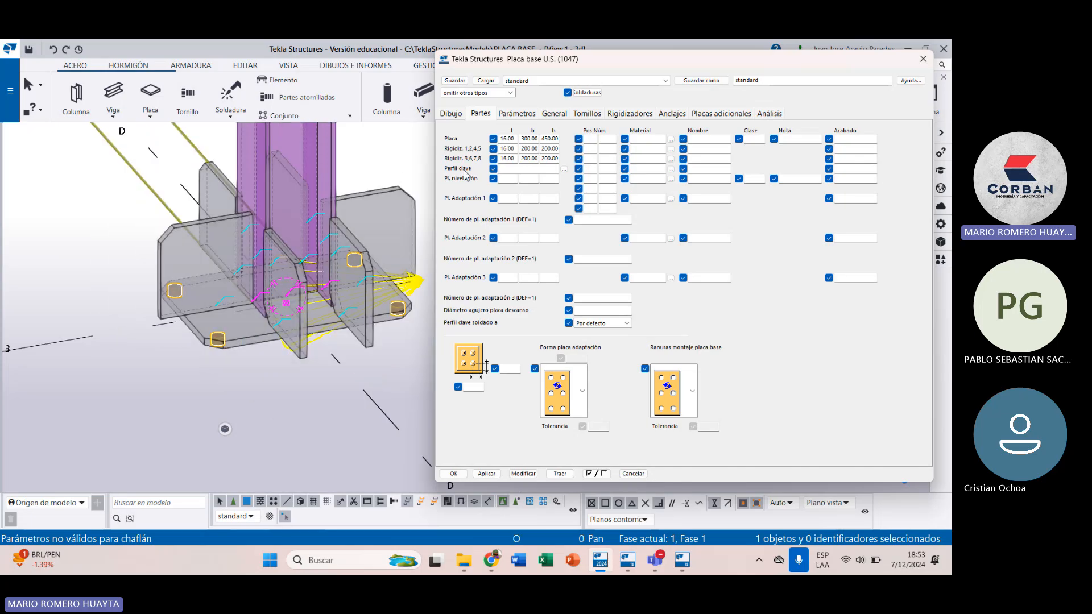
pyautogui.moveTo(271, 286); pyautogui.dragTo(230, 306, button='middle')
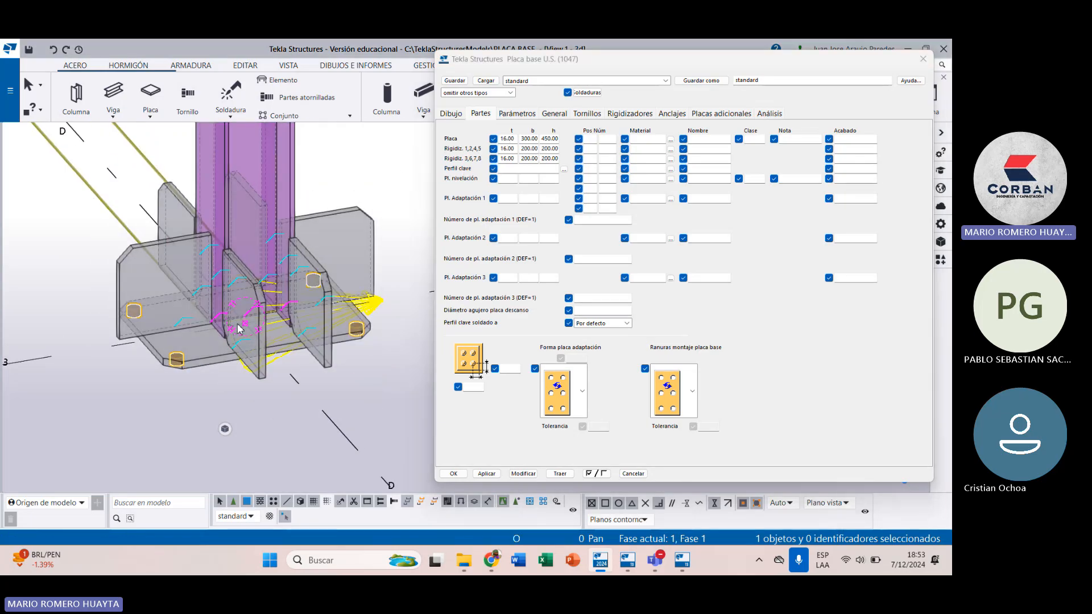
pyautogui.scroll(2, 228, 304)
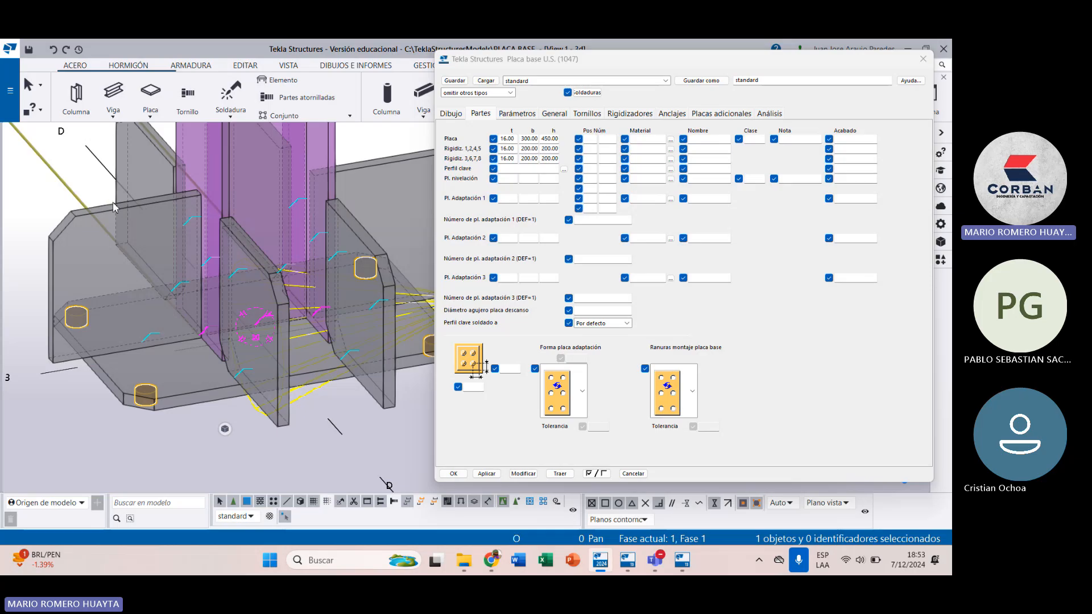
pyautogui.scroll(-2, 143, 217)
pyautogui.moveTo(155, 223); pyautogui.dragTo(150, 326, button='middle')
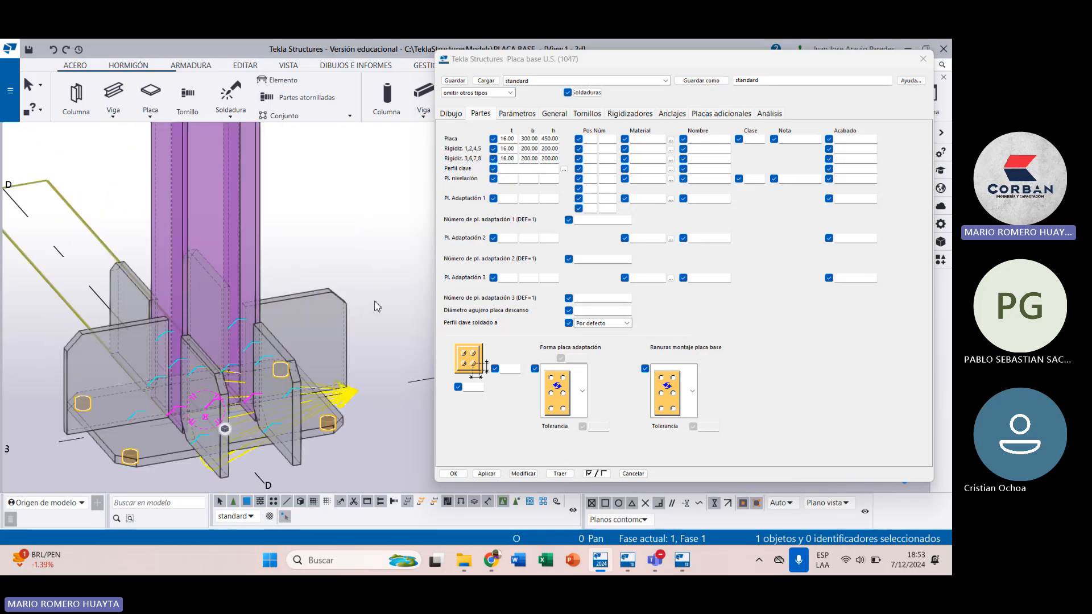
pyautogui.scroll(-3, 347, 301)
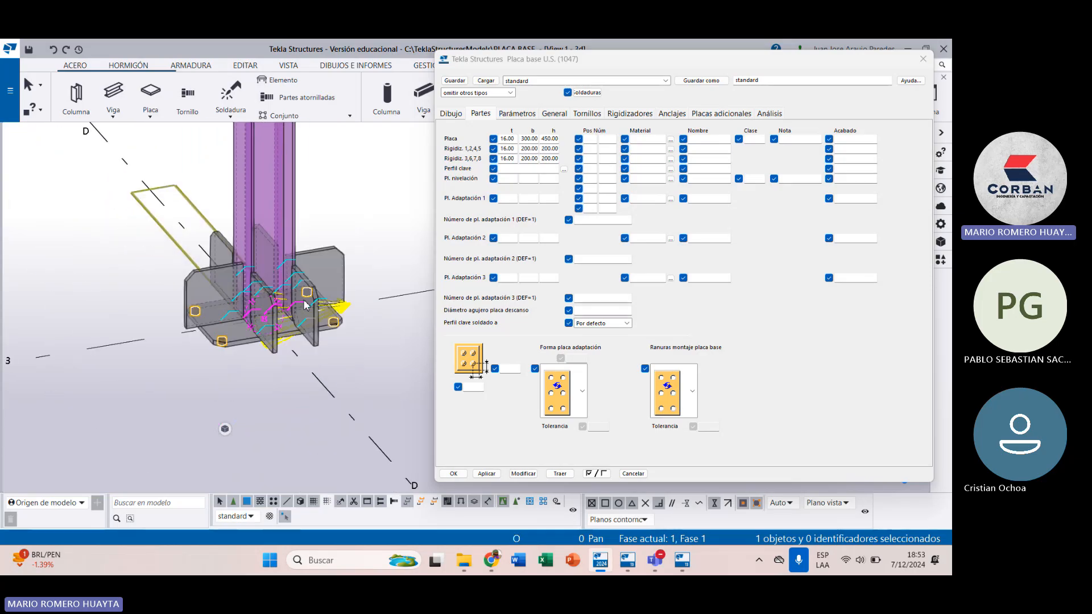
pyautogui.scroll(2, 305, 306)
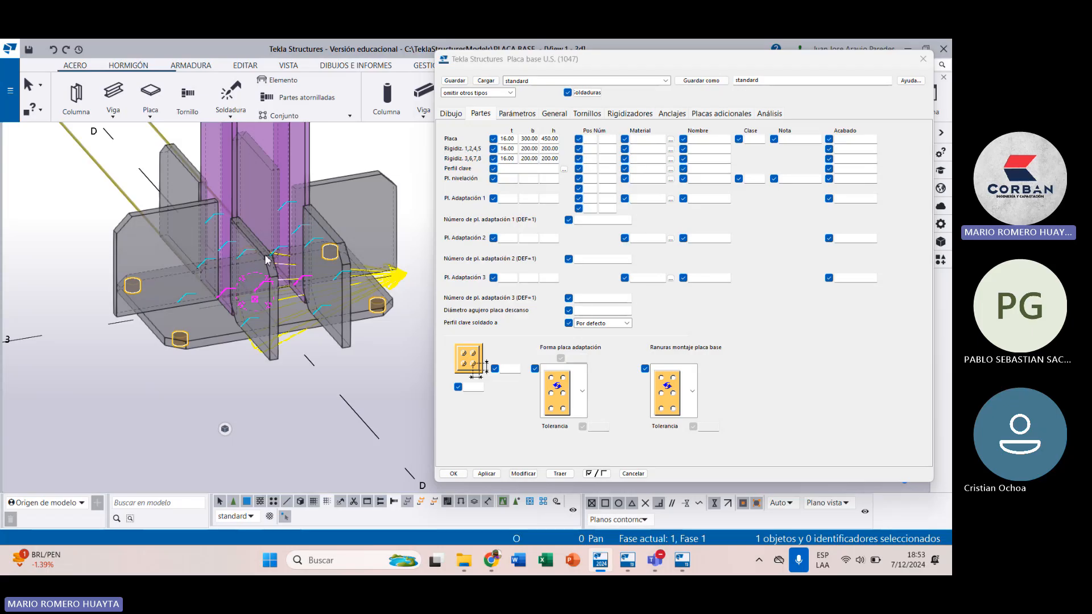
pyautogui.scroll(-4, 267, 260)
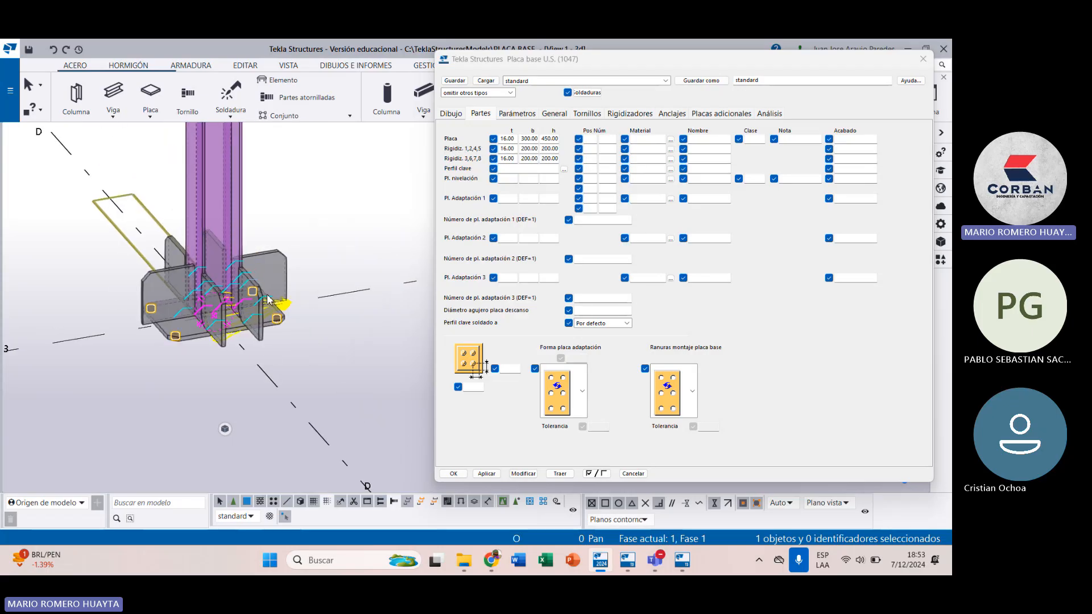
# Step: Set the width and height of both stiffener groups to 50 mm, apply the sizes and check the stiffeners in the model
pyautogui.click(529, 150)
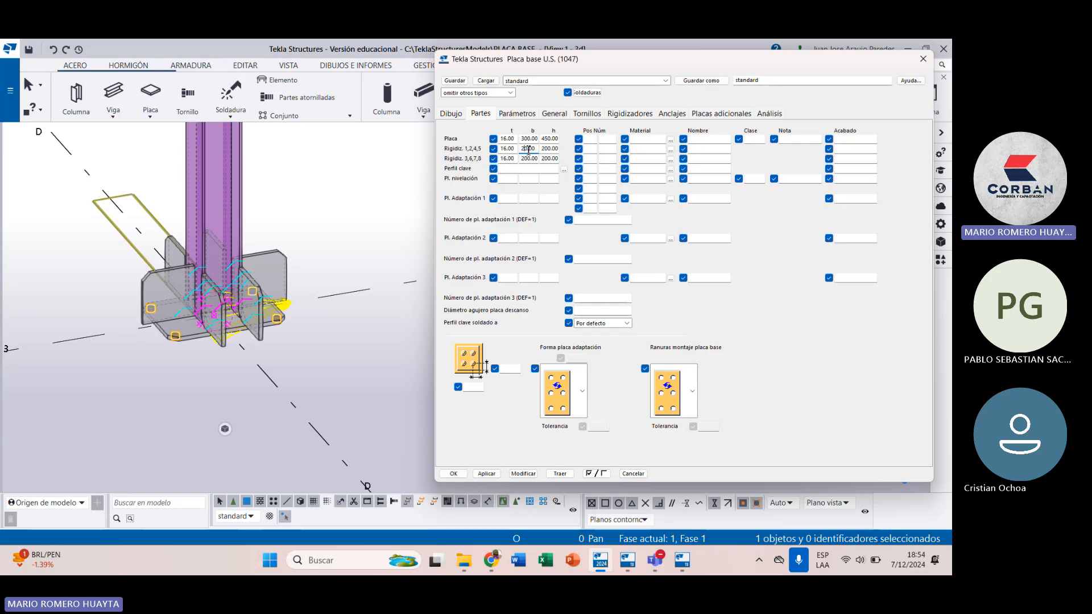
pyautogui.write('5')
pyautogui.moveTo(529, 159)
pyautogui.mouseDown()
pyautogui.moveTo(519, 159)
pyautogui.moveTo(542, 159)
pyautogui.moveTo(538, 150)
pyautogui.mouseUp()
pyautogui.write('55')
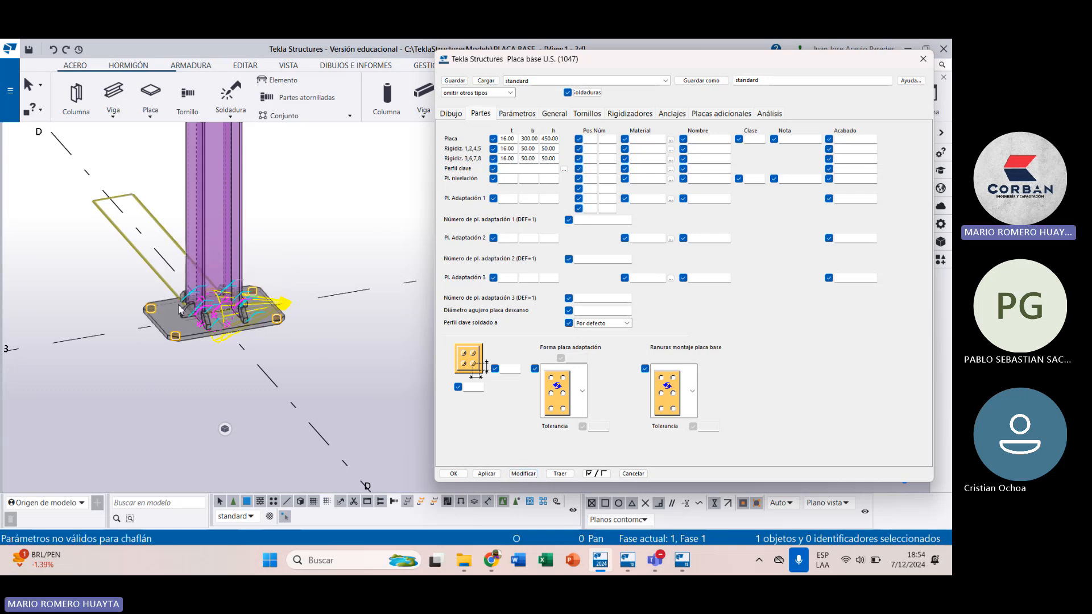
pyautogui.scroll(10, 277, 305)
pyautogui.scroll(-12, 213, 305)
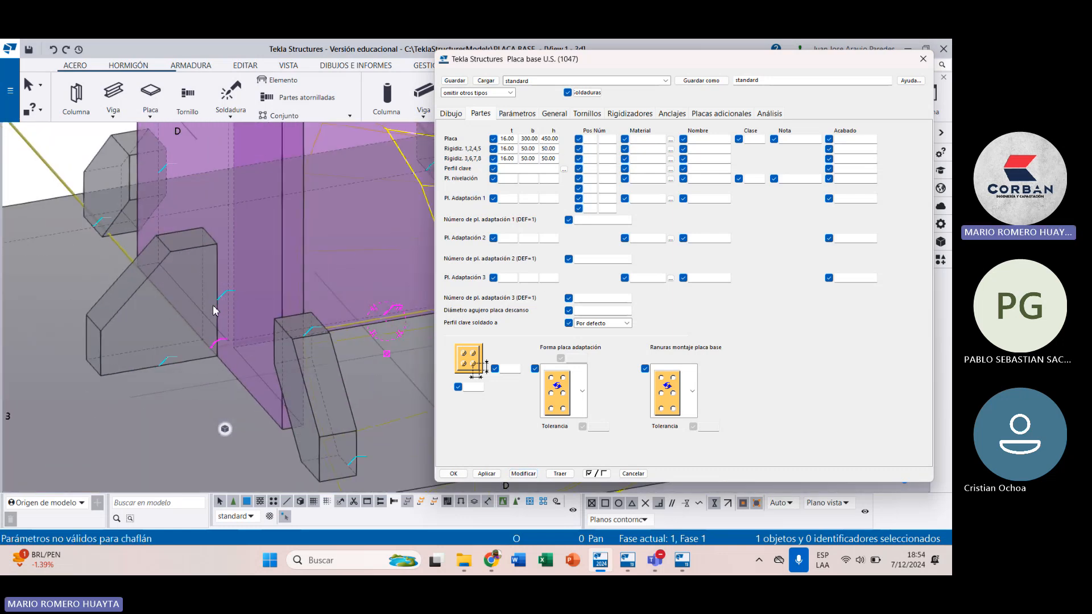
pyautogui.scroll(-2, 212, 305)
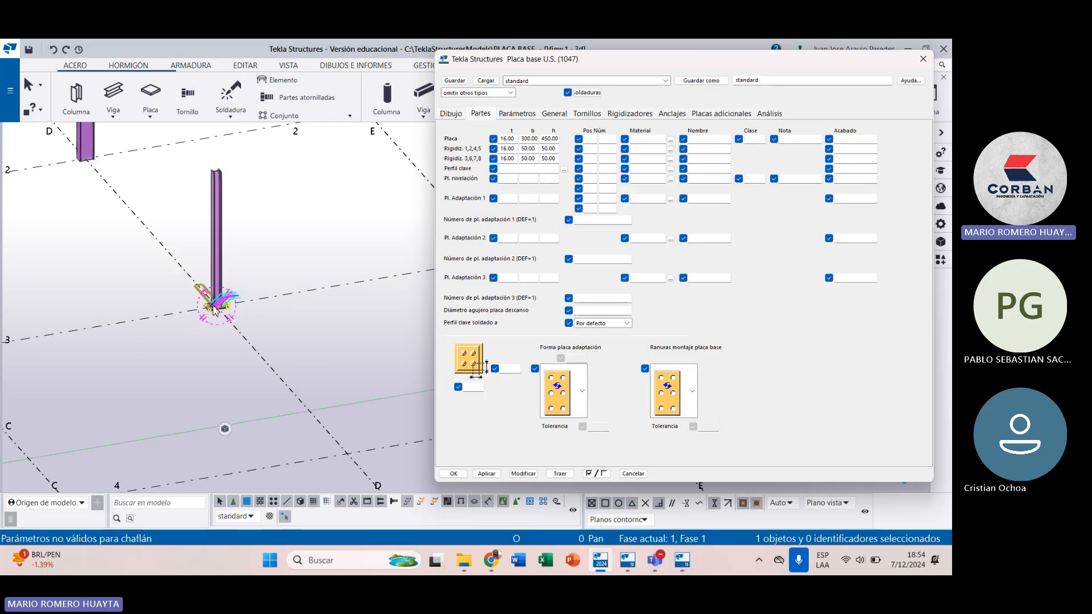
pyautogui.scroll(4, 211, 190)
pyautogui.scroll(-2, 212, 190)
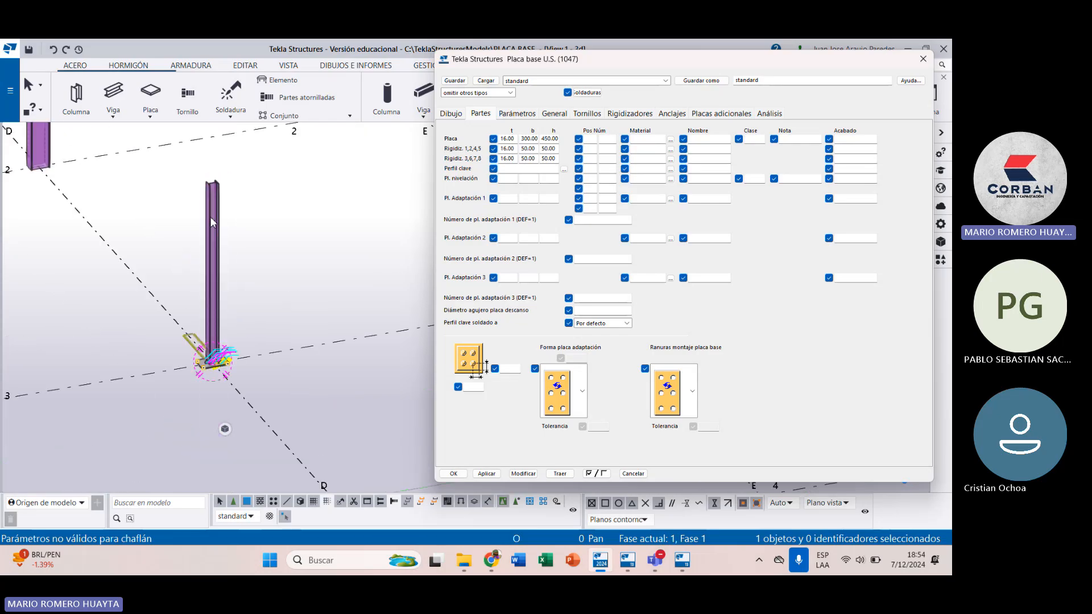
pyautogui.scroll(8, 215, 333)
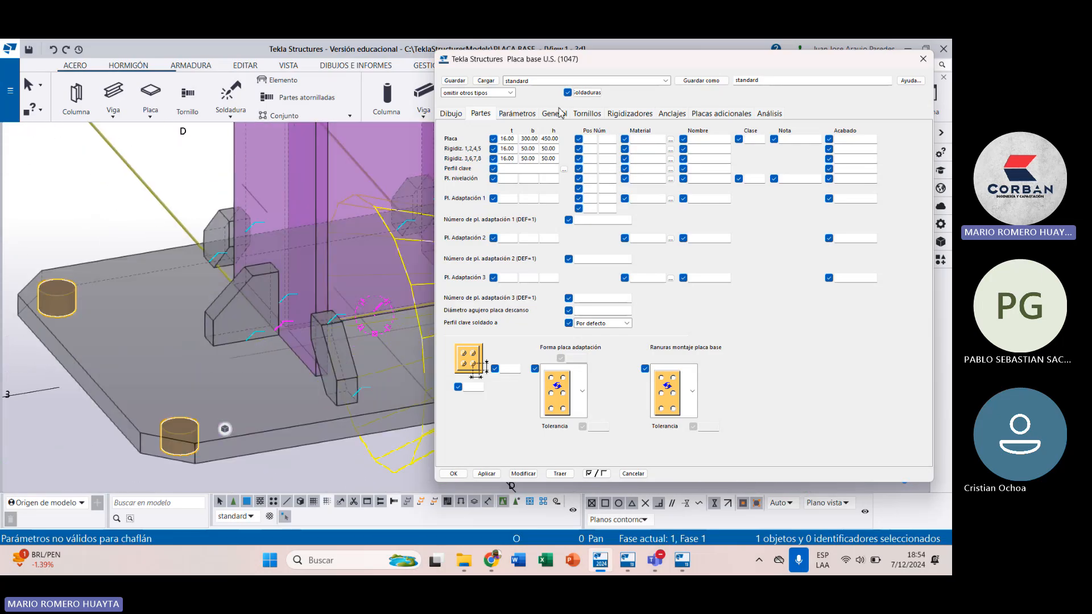
# Step: Set the height of both stiffener groups to 100 mm, apply the change and check the stiffeners in the model
pyautogui.click(546, 148)
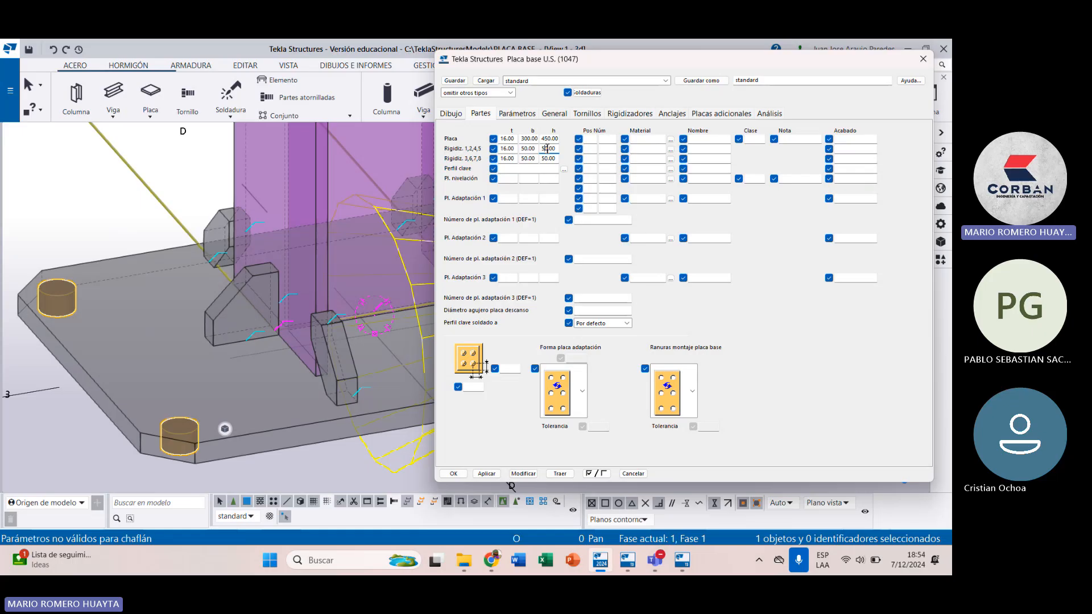
pyautogui.click(546, 160)
pyautogui.write('10')
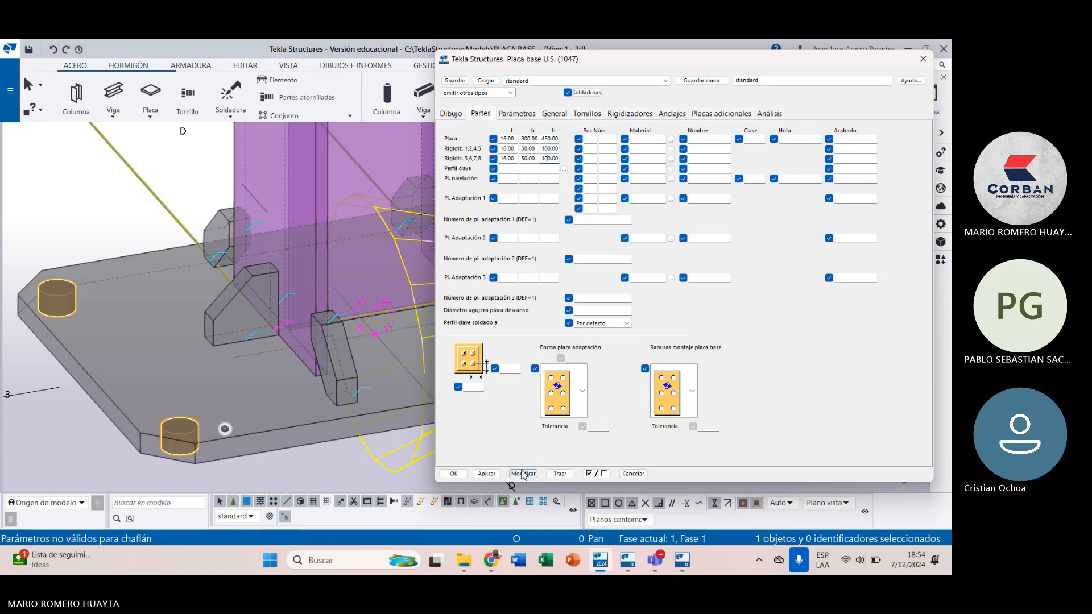
pyautogui.click(523, 474)
pyautogui.scroll(-3, 288, 331)
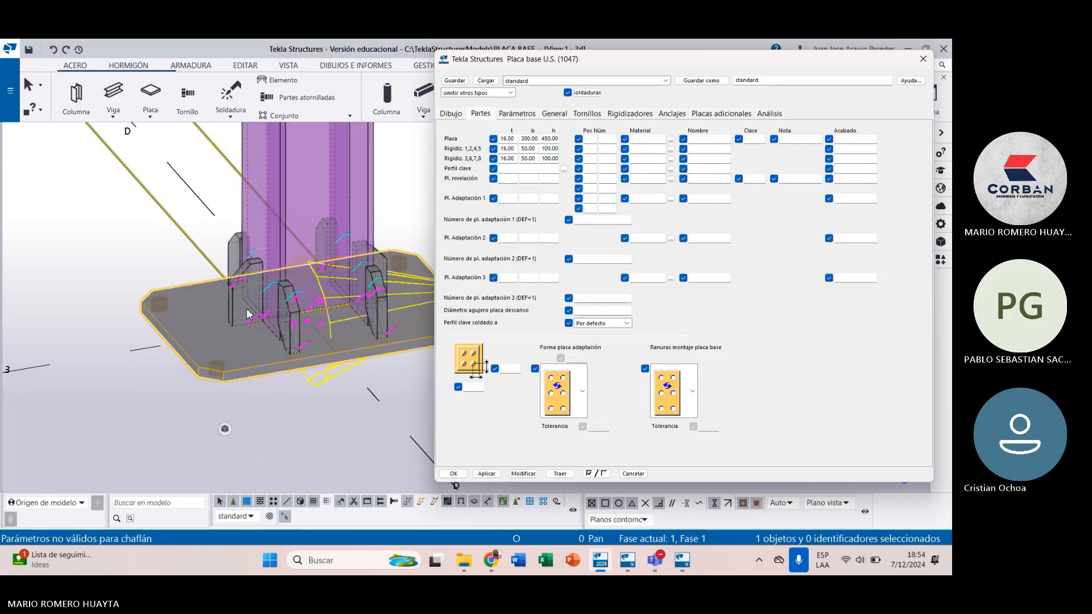
pyautogui.scroll(5, 285, 334)
pyautogui.scroll(-6, 285, 338)
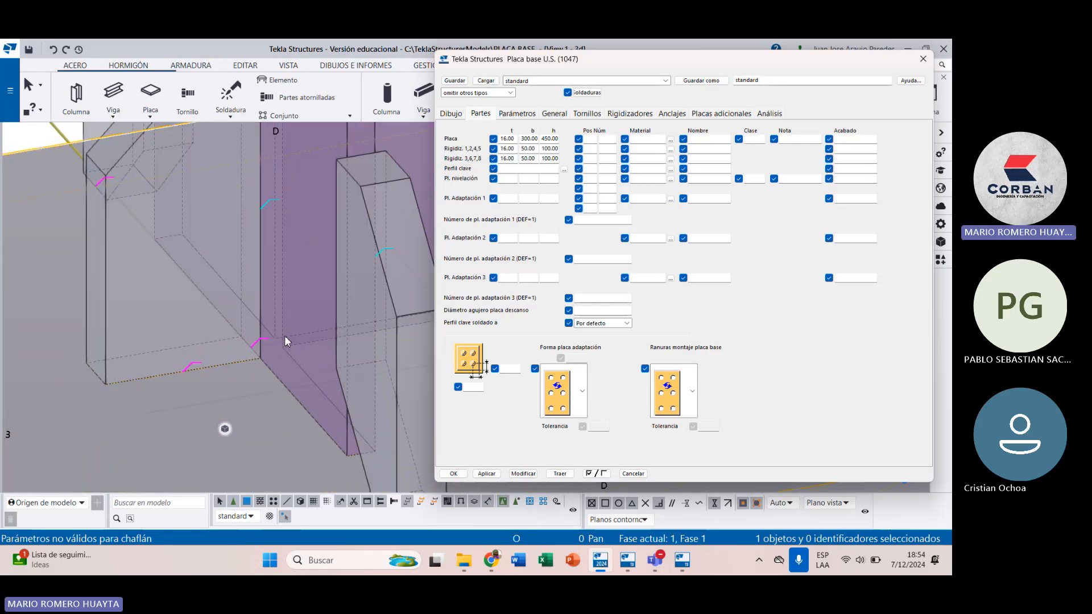
pyautogui.scroll(5, 322, 287)
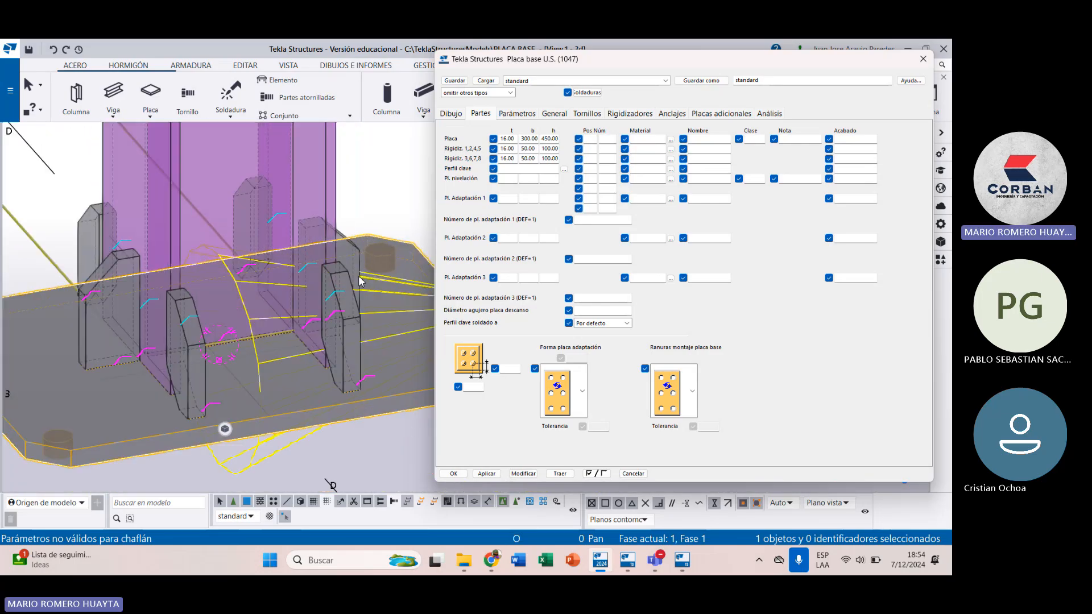
pyautogui.scroll(-4, 349, 290)
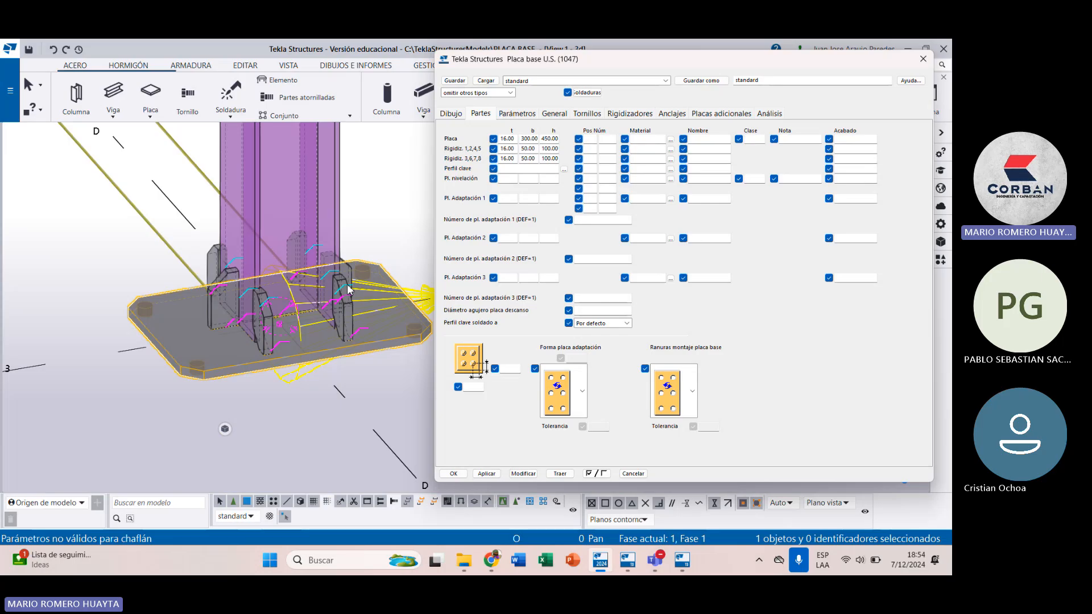
# Step: Set the width of stiffeners 1, 2, 4, 5 and 3, 6, 7, 8 to 100 mm and apply it to the model
pyautogui.click(550, 162)
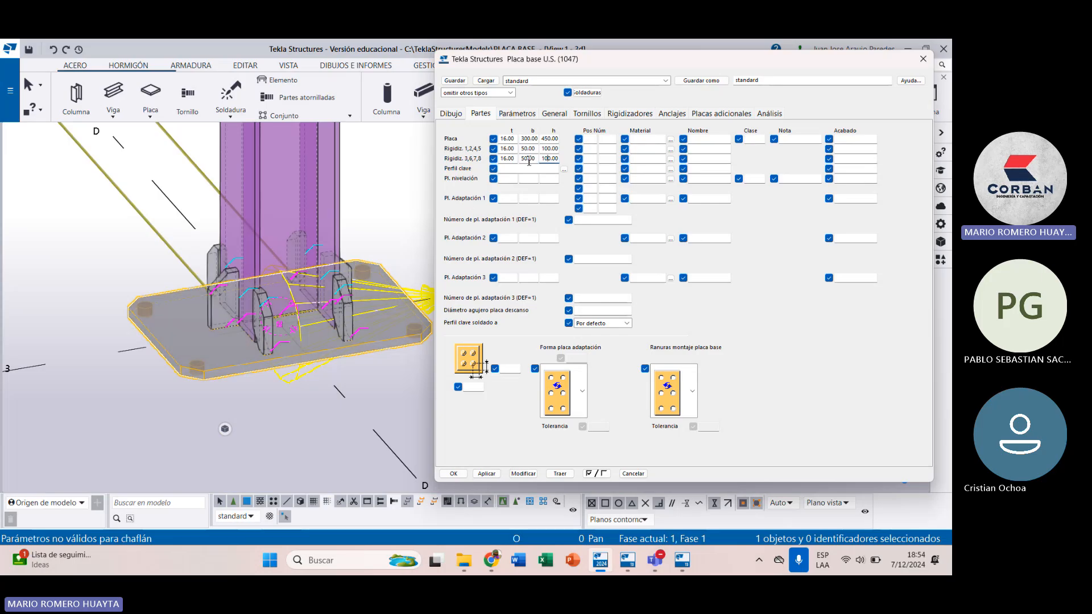
pyautogui.click(528, 161)
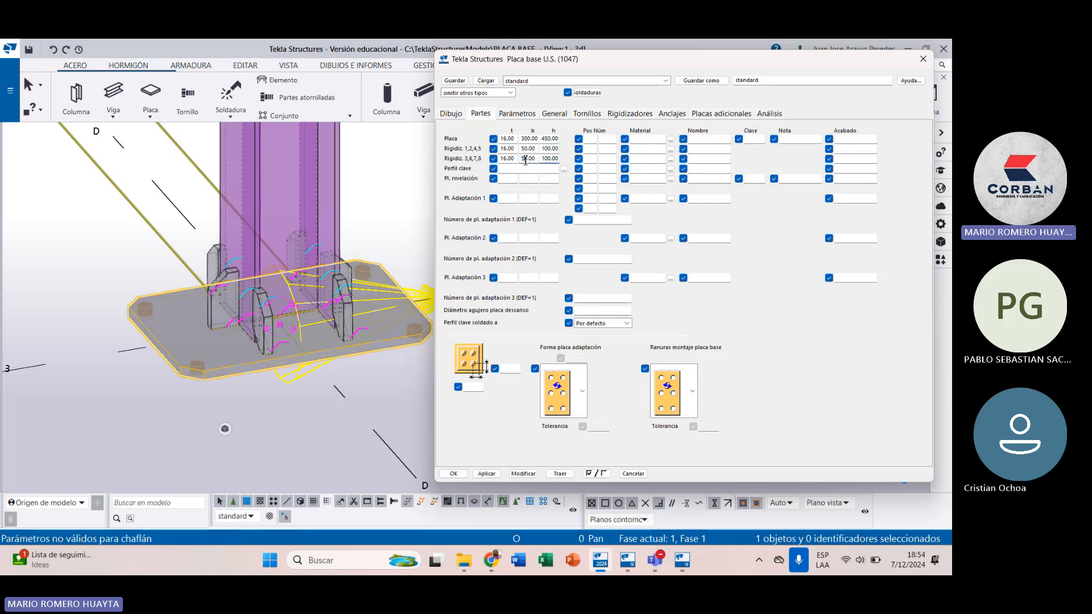
pyautogui.click(457, 115)
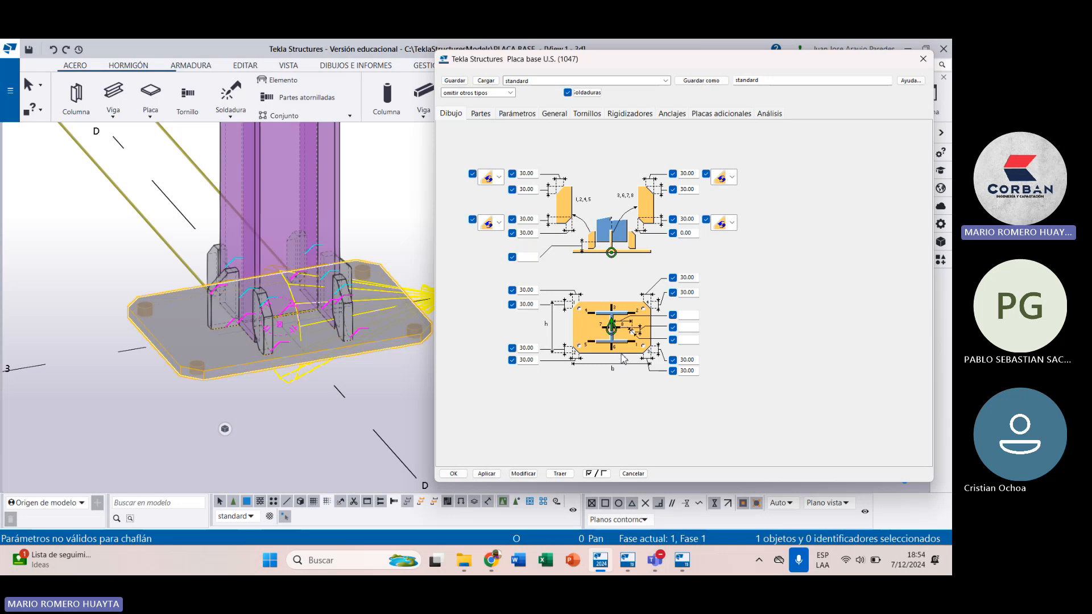
pyautogui.click(483, 114)
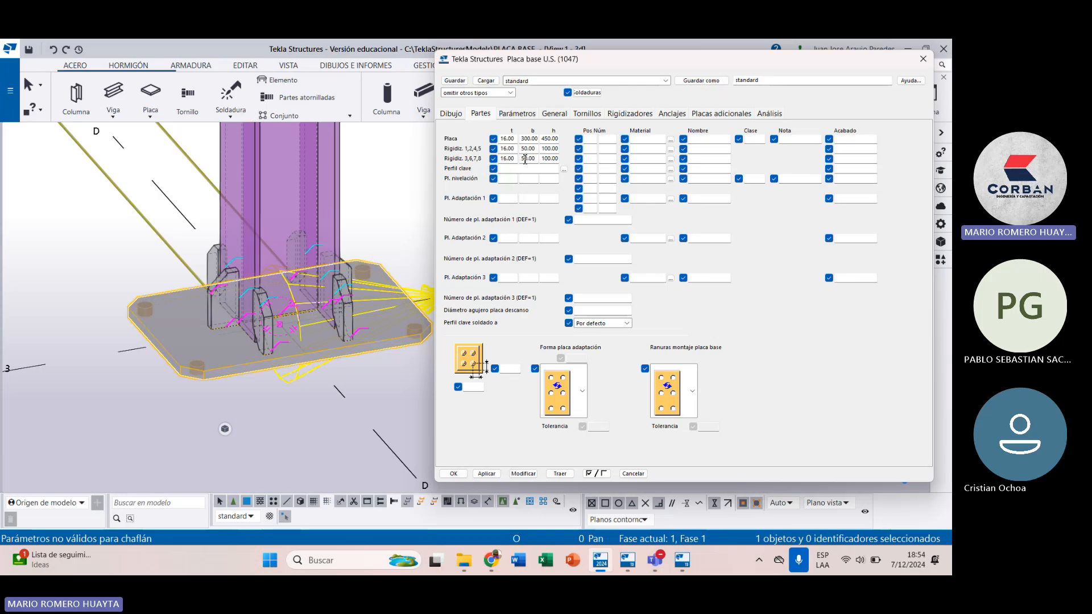
pyautogui.click(529, 158)
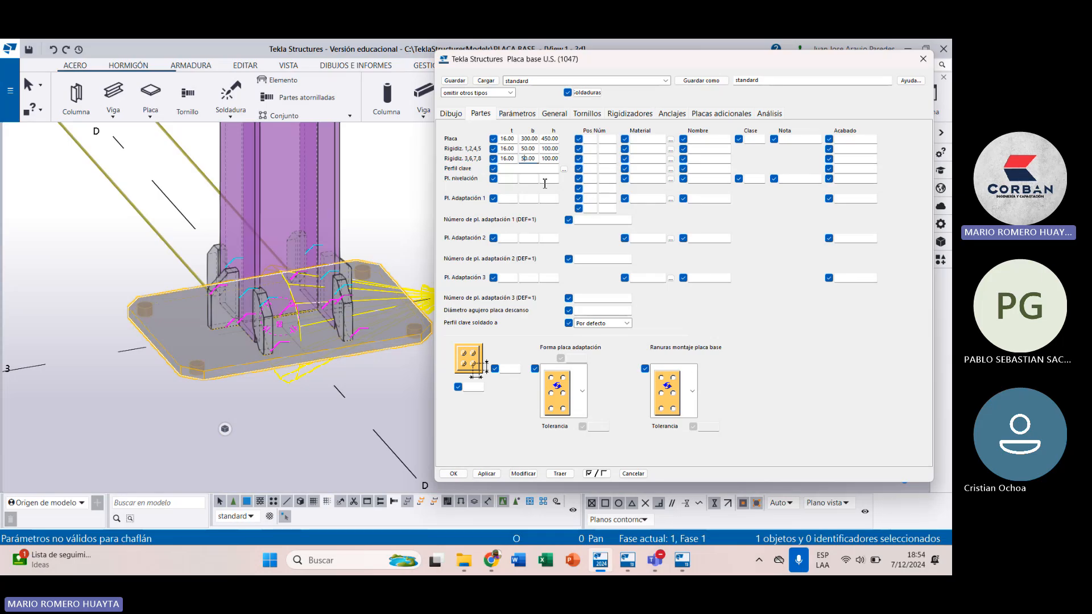
pyautogui.click(526, 149)
pyautogui.press('BackSpace')
pyautogui.write('10')
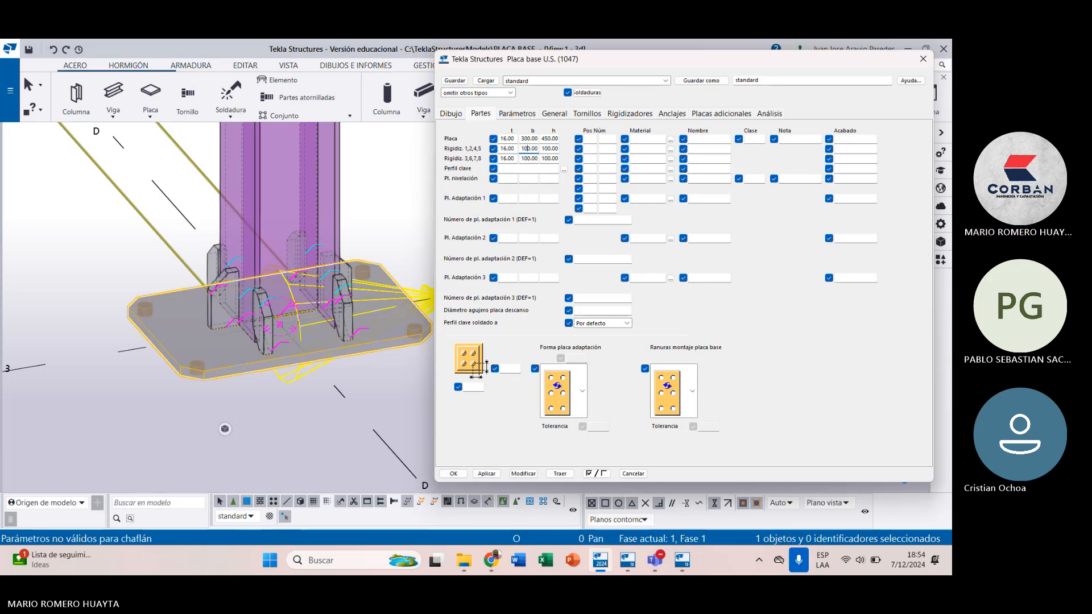
pyautogui.click(523, 473)
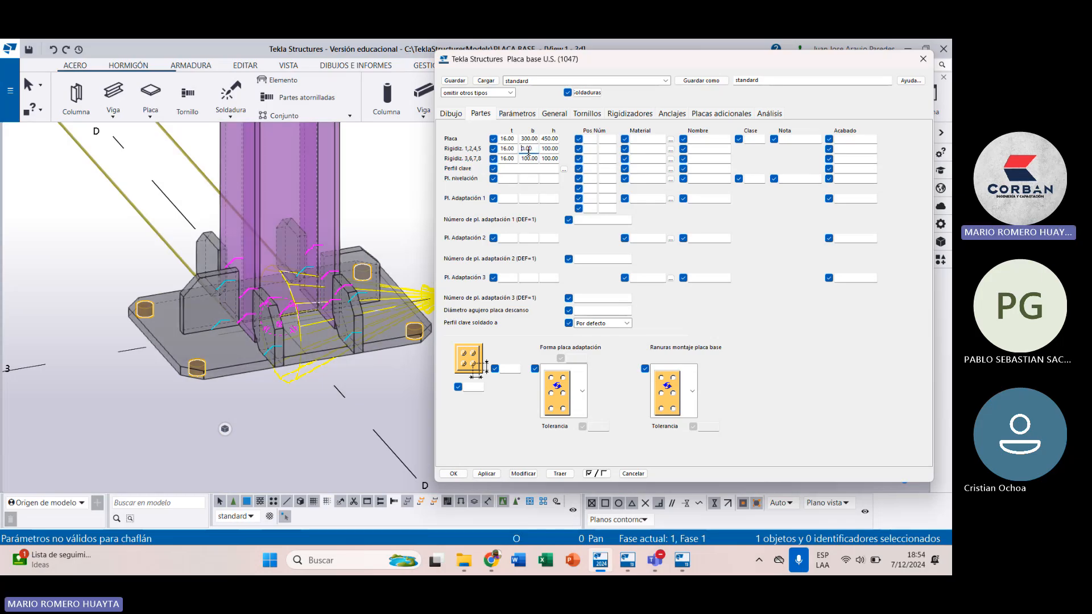
# Step: Set the width of both stiffener groups to 70 mm
pyautogui.write('7')
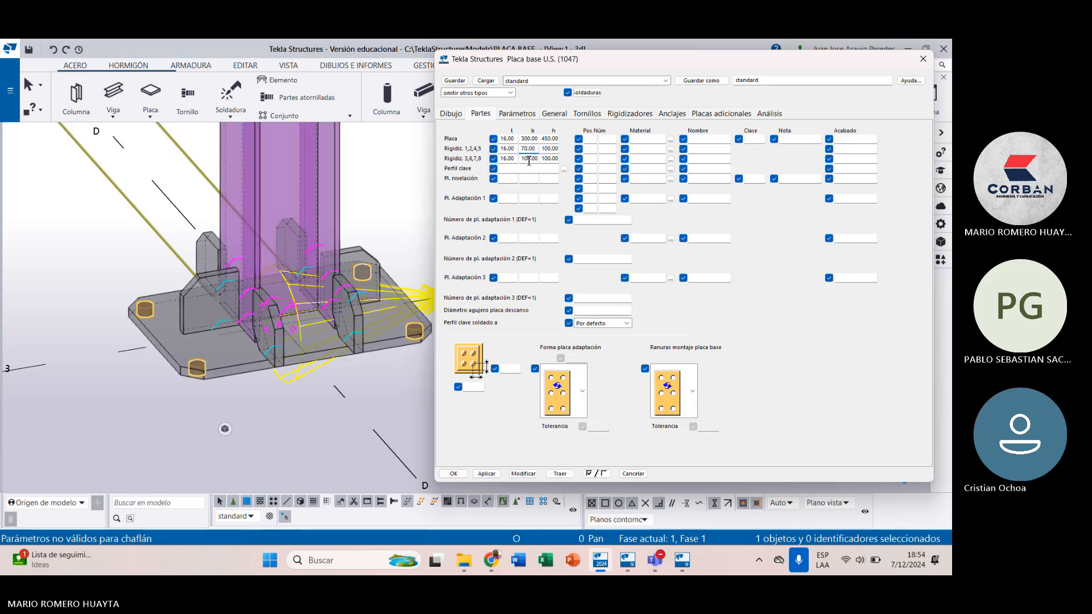
pyautogui.click(529, 161)
pyautogui.press('BackSpace')
pyautogui.press('BackSpace')
pyautogui.write('7')
# Step: Set the height of both stiffener groups to 150 mm, apply the sizes and check the stiffeners on the base plate
pyautogui.click(550, 149)
pyautogui.press('BackSpace')
pyautogui.write('5')
pyautogui.click(549, 158)
pyautogui.press('BackSpace')
pyautogui.write('5')
pyautogui.click(523, 475)
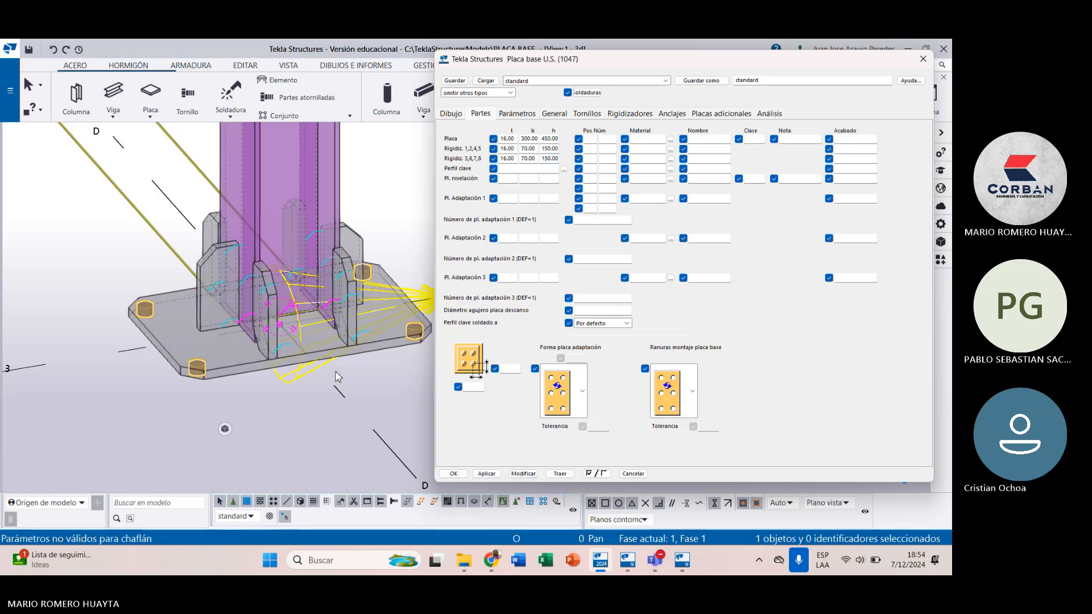
pyautogui.scroll(3, 291, 340)
pyautogui.scroll(-4, 289, 339)
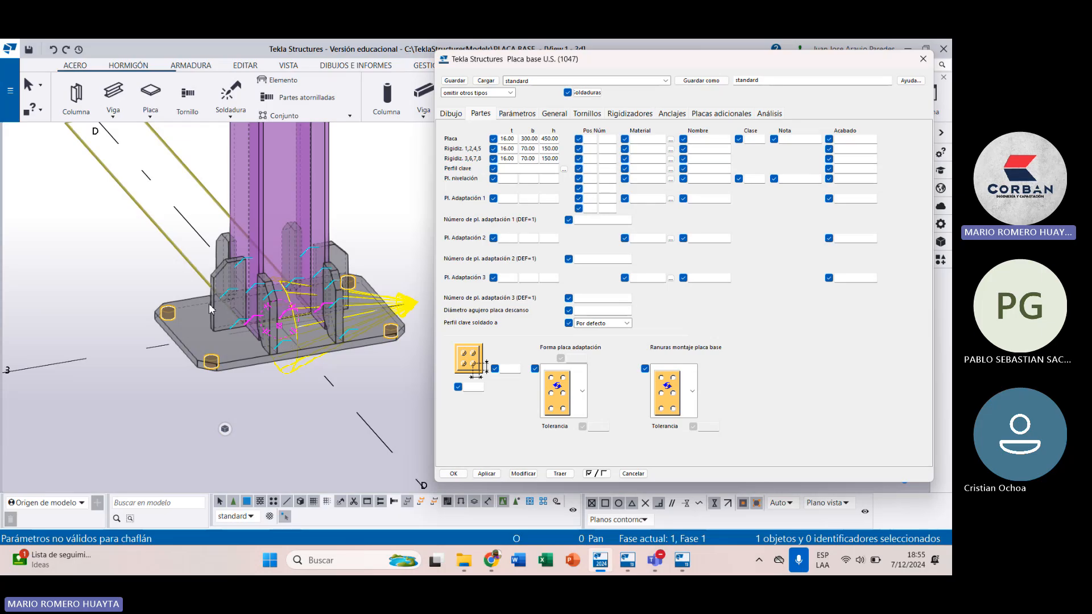
pyautogui.scroll(-3, 209, 303)
pyautogui.moveTo(315, 319)
pyautogui.keyDown('ctrl'); pyautogui.mouseDown(button='middle')
pyautogui.moveTo(120, 315)
pyautogui.moveTo(336, 314)
pyautogui.mouseUp(button='middle'); pyautogui.keyUp('ctrl')
# Step: Set the horizontal lower-corner chamfer dimension of stiffeners 3, 6, 7, 8 to 30 mm and apply it to the model
pyautogui.click(453, 113)
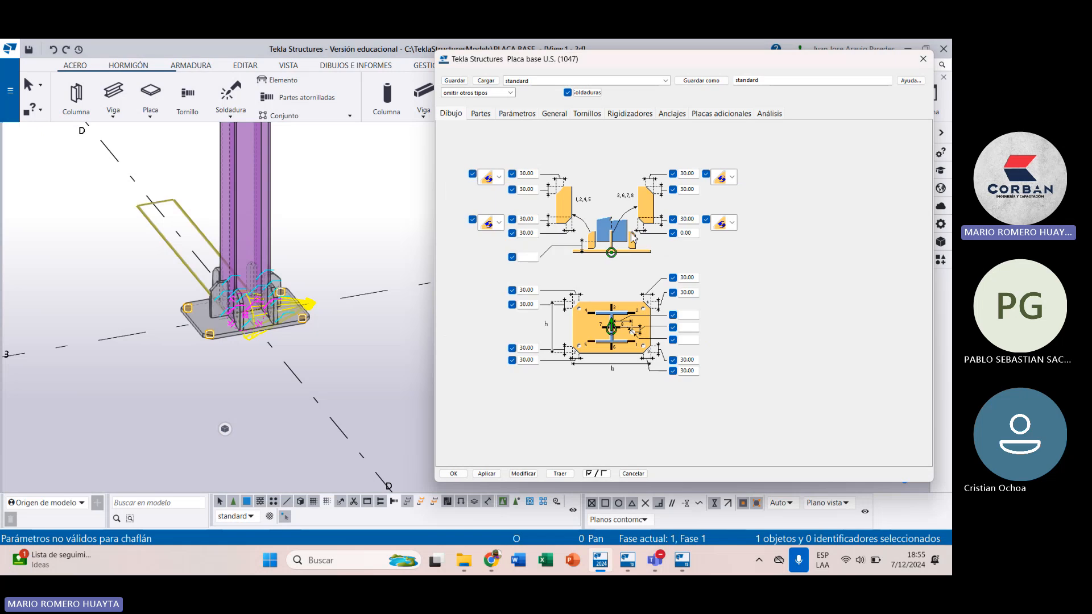
pyautogui.click(691, 219)
pyautogui.moveTo(680, 219); pyautogui.dragTo(677, 234)
pyautogui.hotkey('ctrl', 'c')
pyautogui.hotkey('ctrl', 'v')
pyautogui.scroll(5, 220, 300)
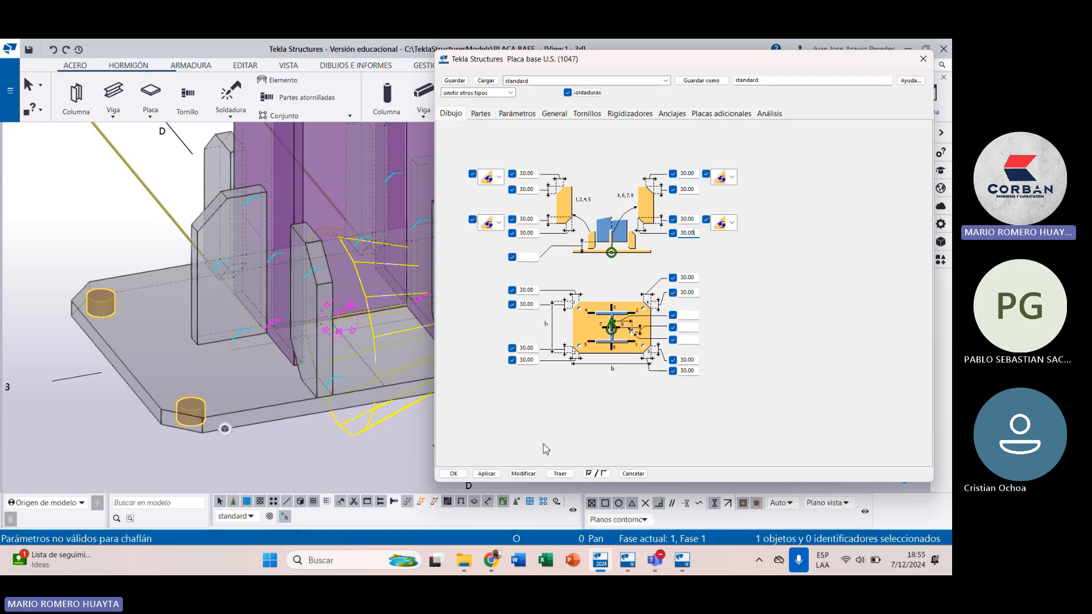
pyautogui.click(523, 473)
pyautogui.scroll(5, 244, 309)
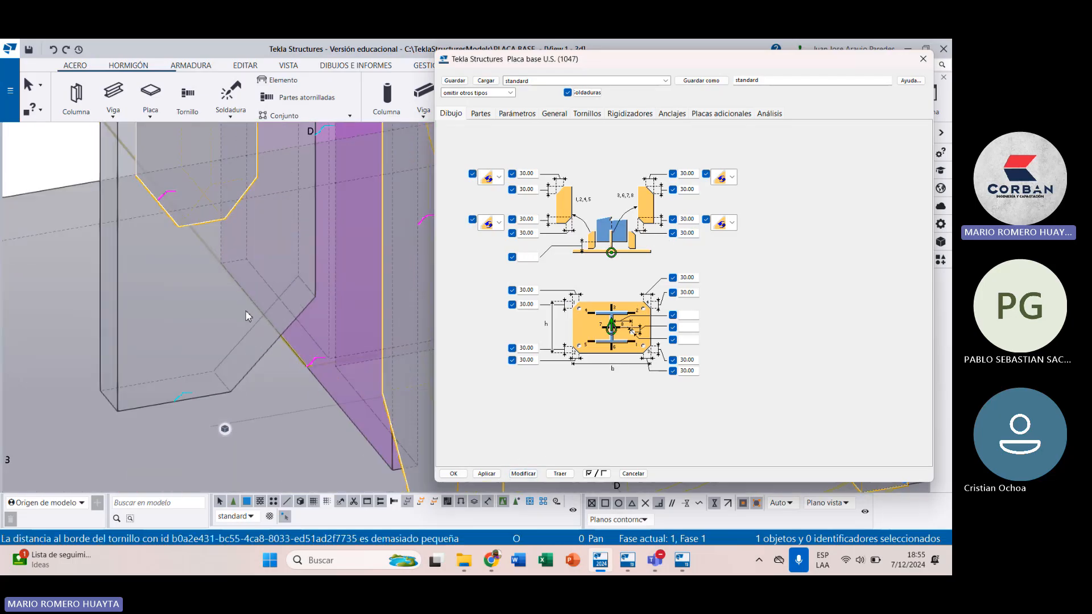
pyautogui.scroll(-5, 245, 310)
pyautogui.moveTo(245, 310); pyautogui.dragTo(232, 302, button='middle')
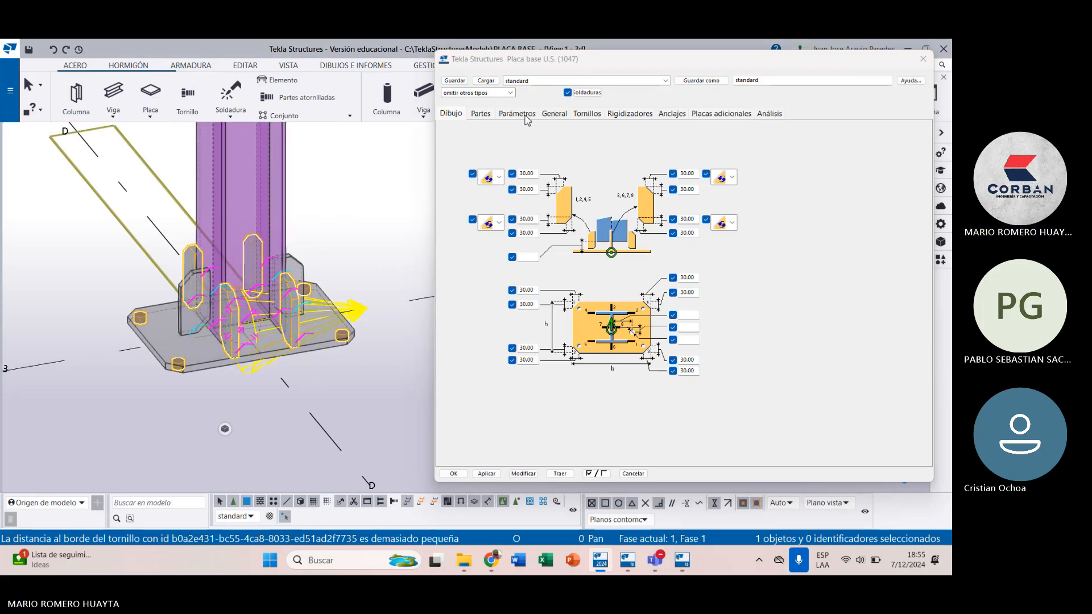
# Step: Examine the bolt settings and the bolt holes at the corners of the base plate
pyautogui.click(586, 115)
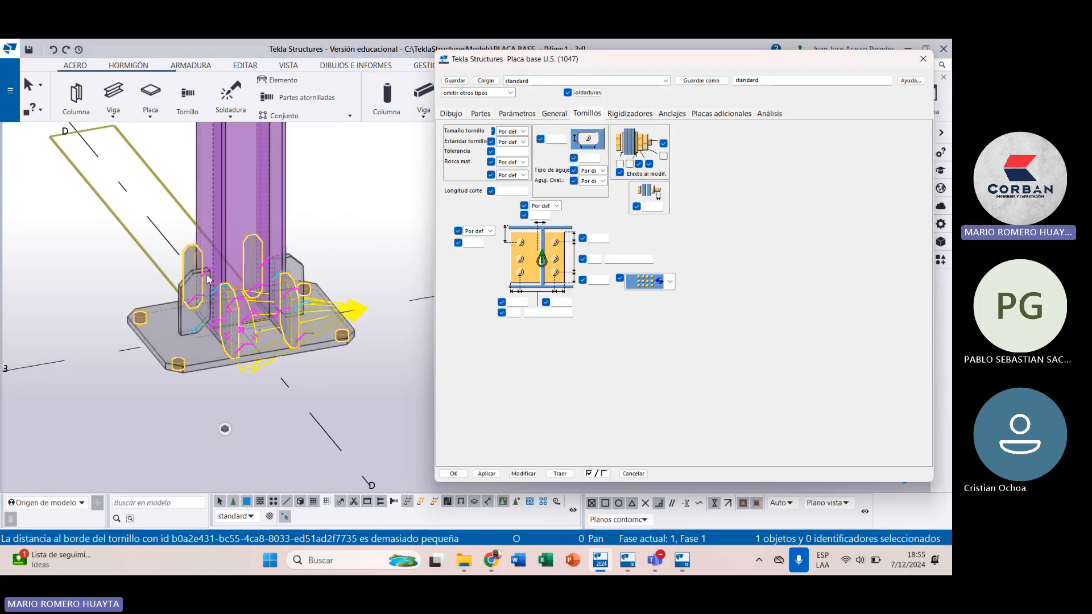
pyautogui.scroll(8, 244, 351)
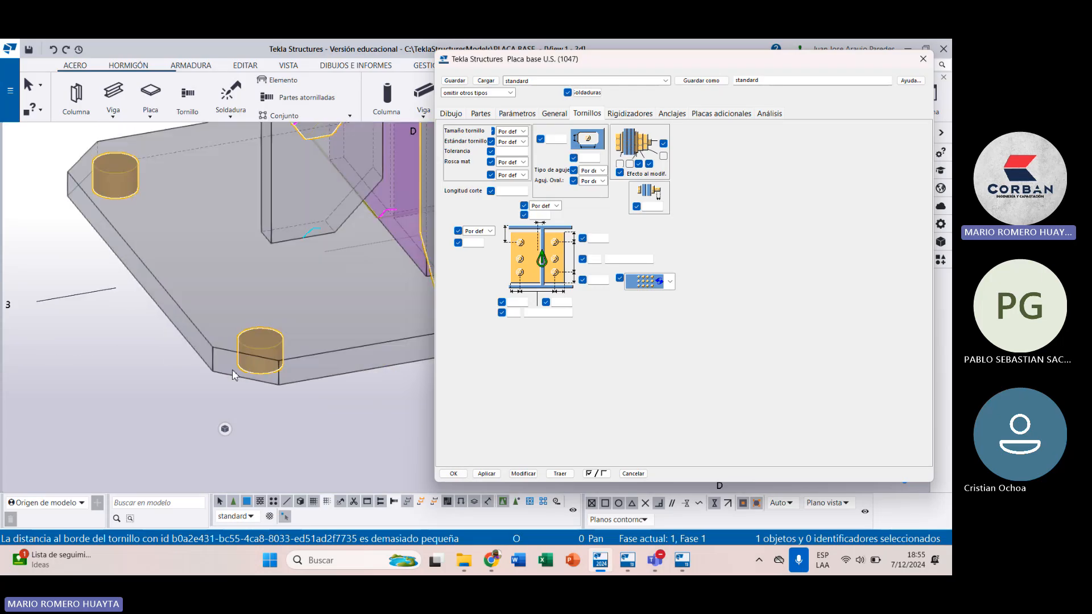
pyautogui.scroll(2, 292, 350)
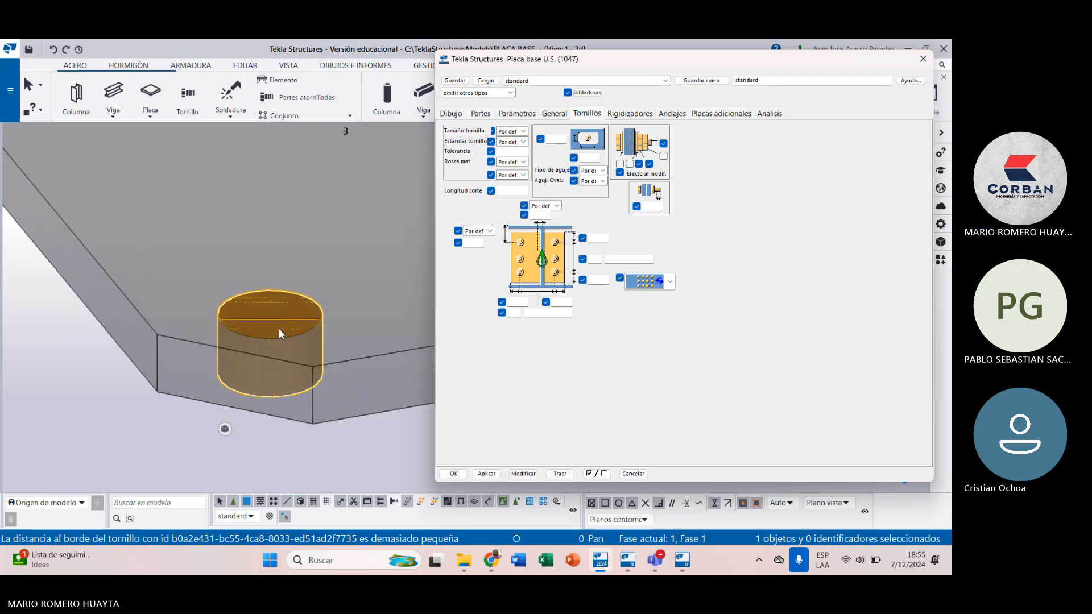
pyautogui.scroll(-8, 279, 330)
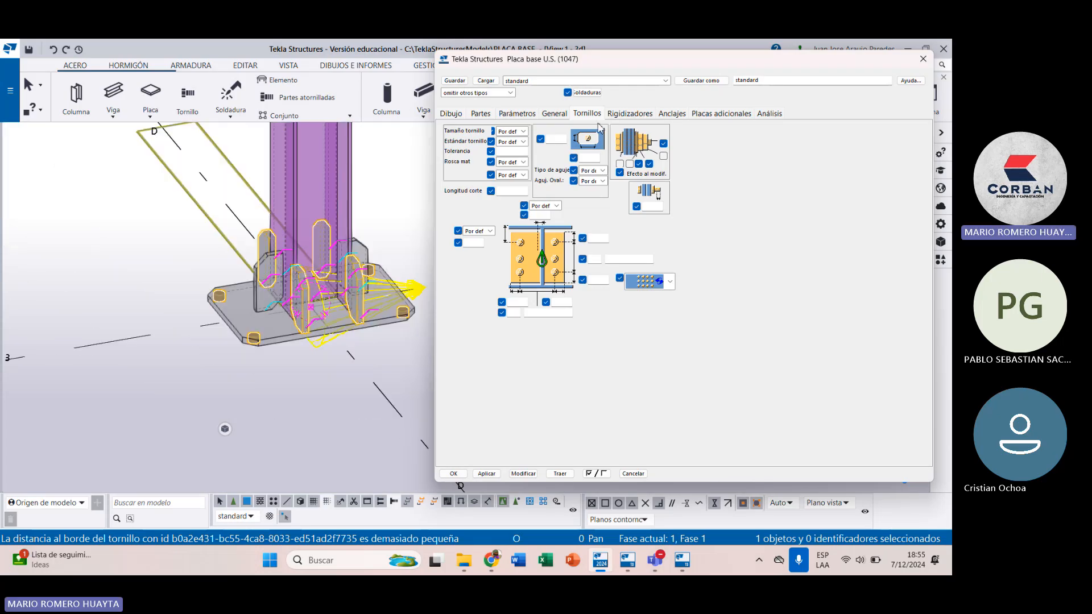
# Step: Set the anchor rod shape to the L-shaped hook with dimensions a and b and apply it to the model
pyautogui.click(636, 114)
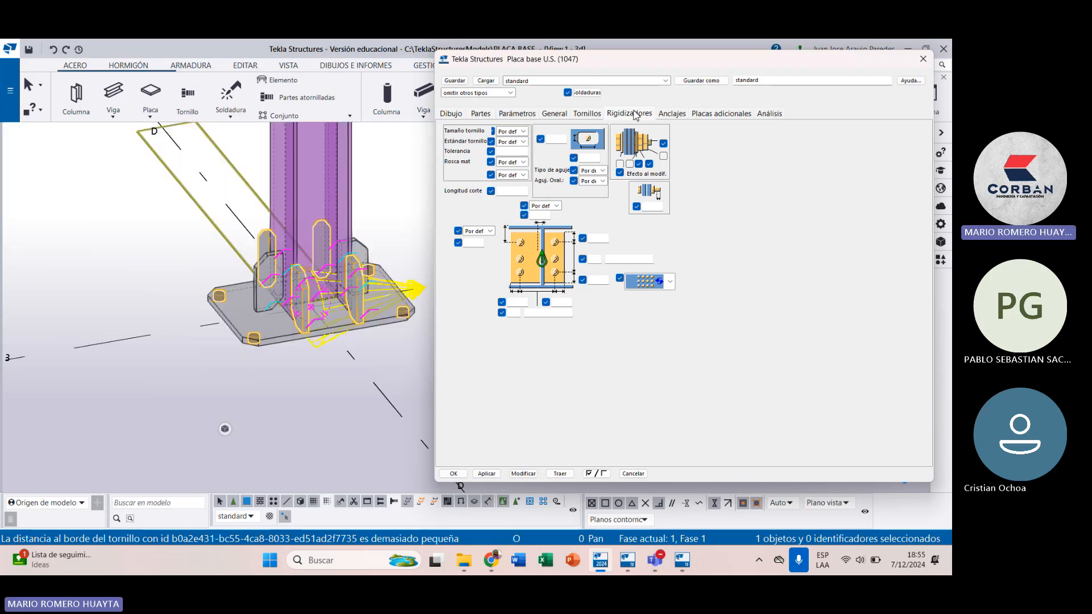
pyautogui.click(680, 116)
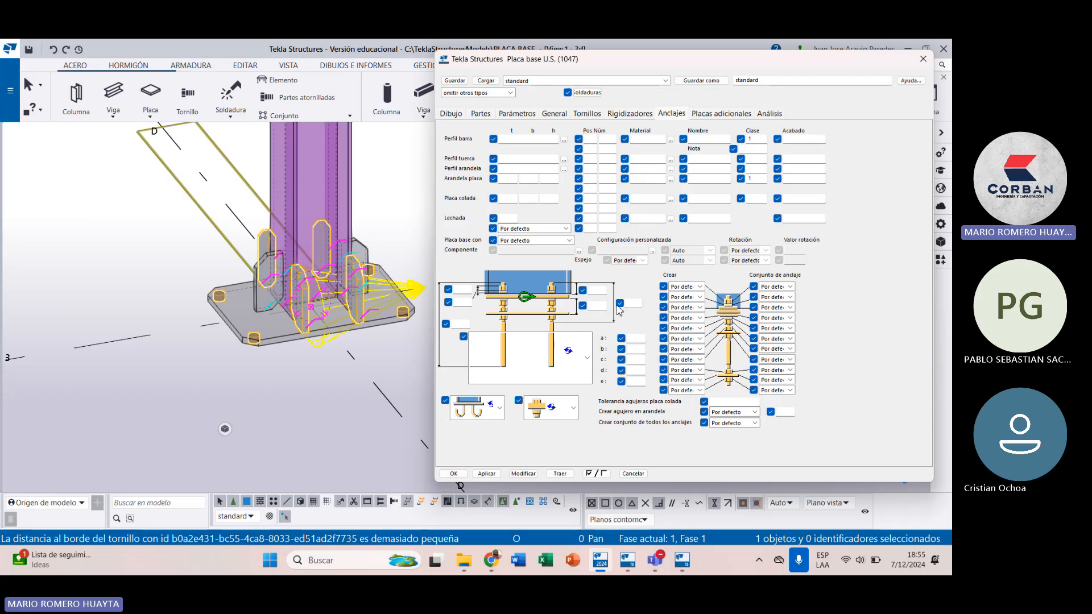
pyautogui.click(560, 355)
pyautogui.click(534, 357)
pyautogui.click(579, 346)
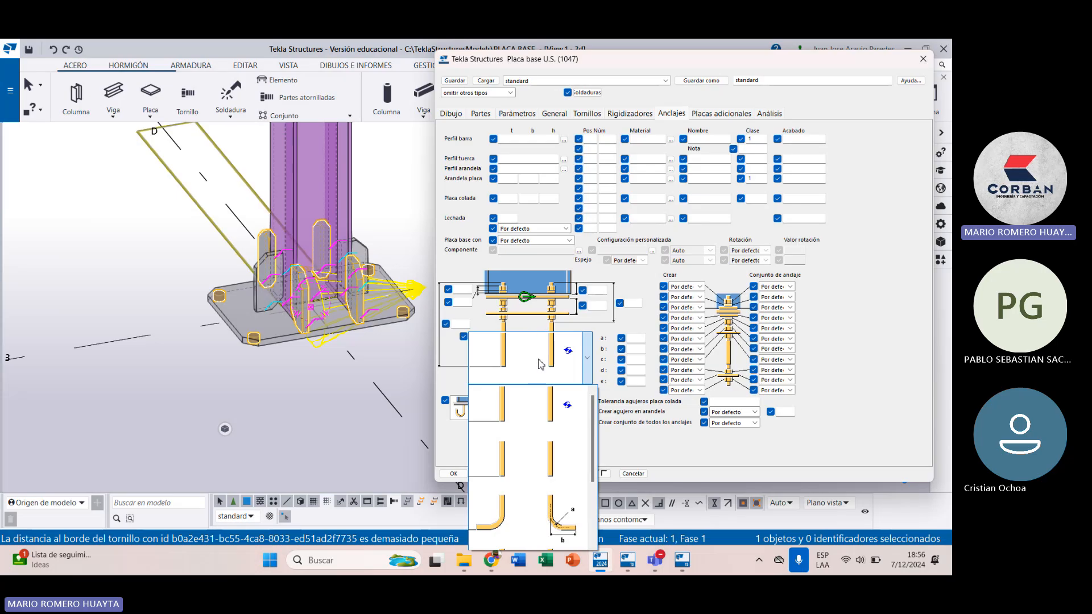
pyautogui.scroll(-2, 541, 364)
pyautogui.click(561, 417)
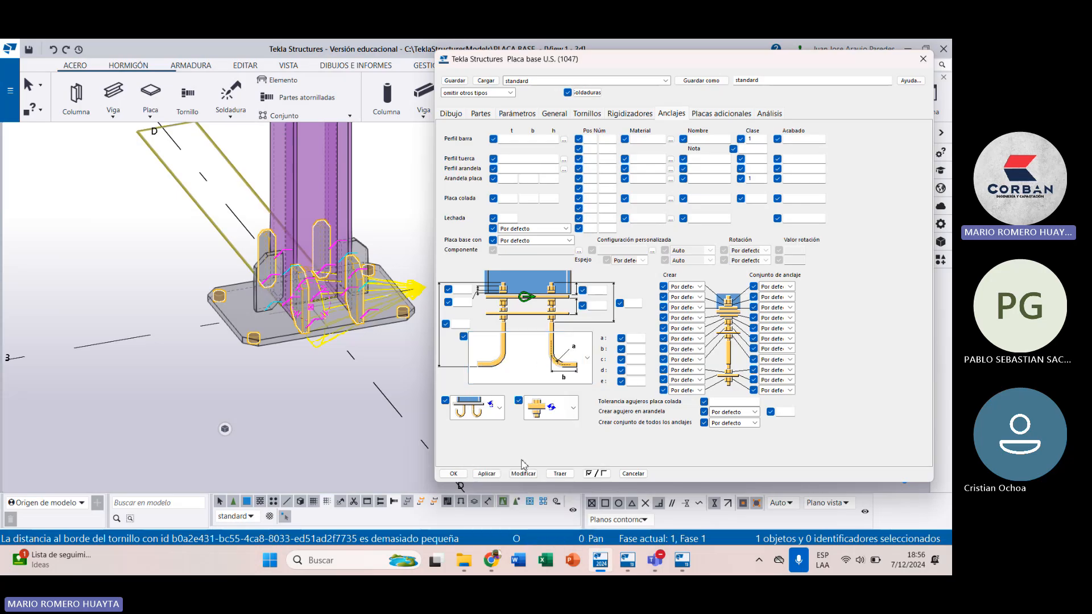
pyautogui.click(523, 475)
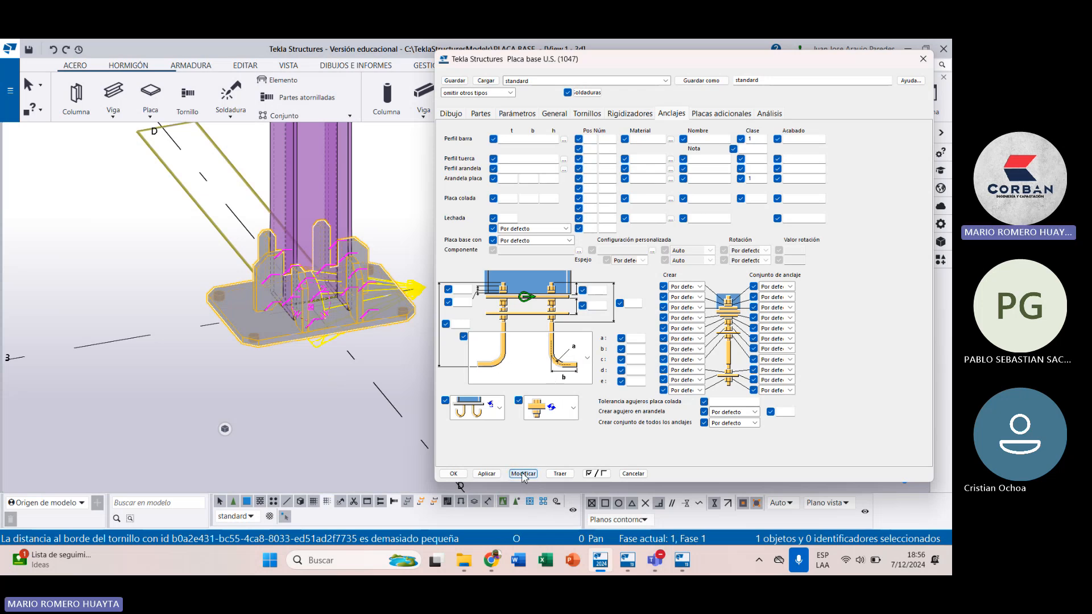
# Step: Set the anchor rod length to 200 mm, apply it and check the underside of the base plate
pyautogui.scroll(-3, 287, 356)
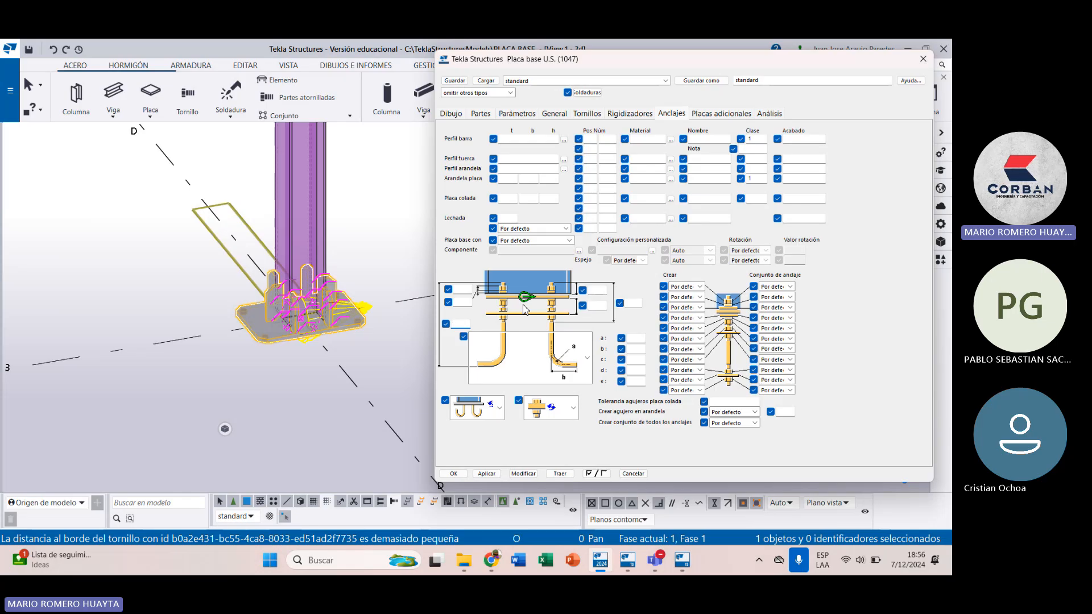
pyautogui.write('200')
pyautogui.click(523, 473)
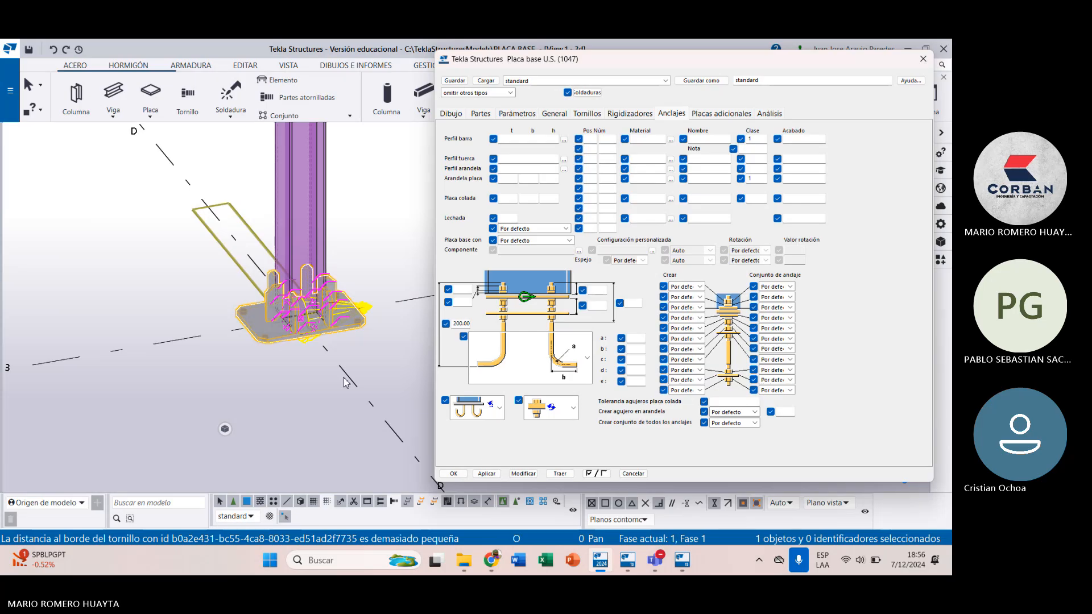
pyautogui.scroll(-2, 345, 382)
pyautogui.moveTo(306, 366); pyautogui.dragTo(255, 352, button='middle')
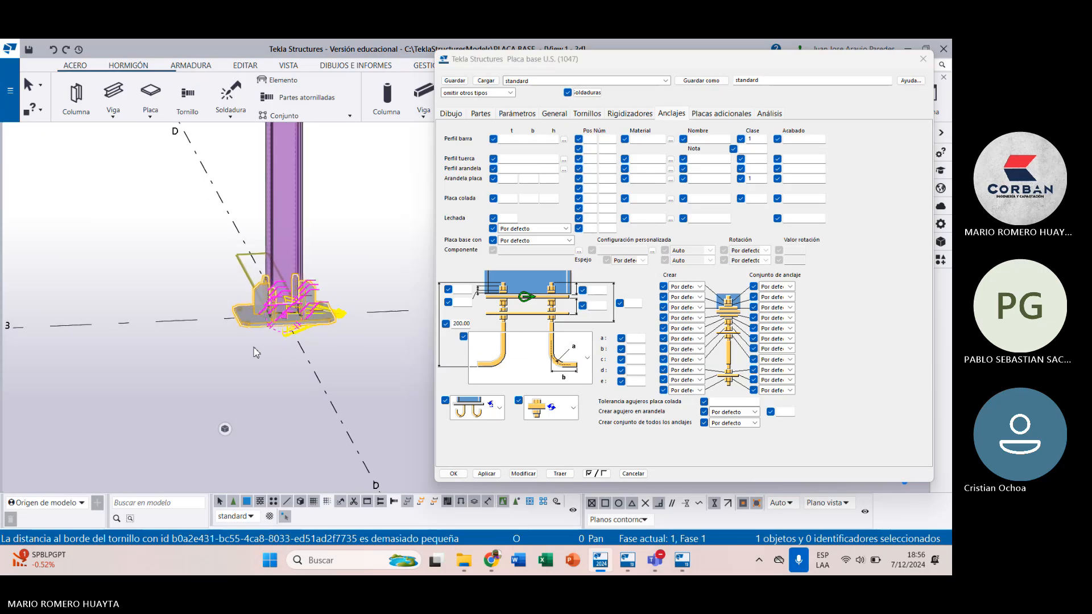
pyautogui.scroll(2, 255, 353)
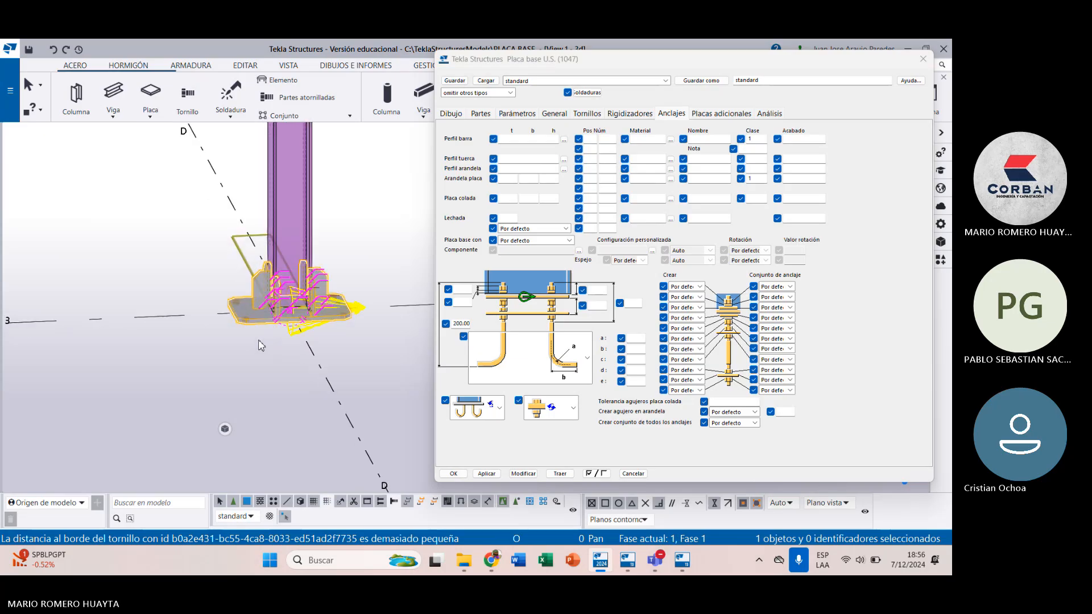
# Step: Try the default anchor rod shape and the straight rod shape on the base plate
pyautogui.click(587, 358)
pyautogui.click(559, 427)
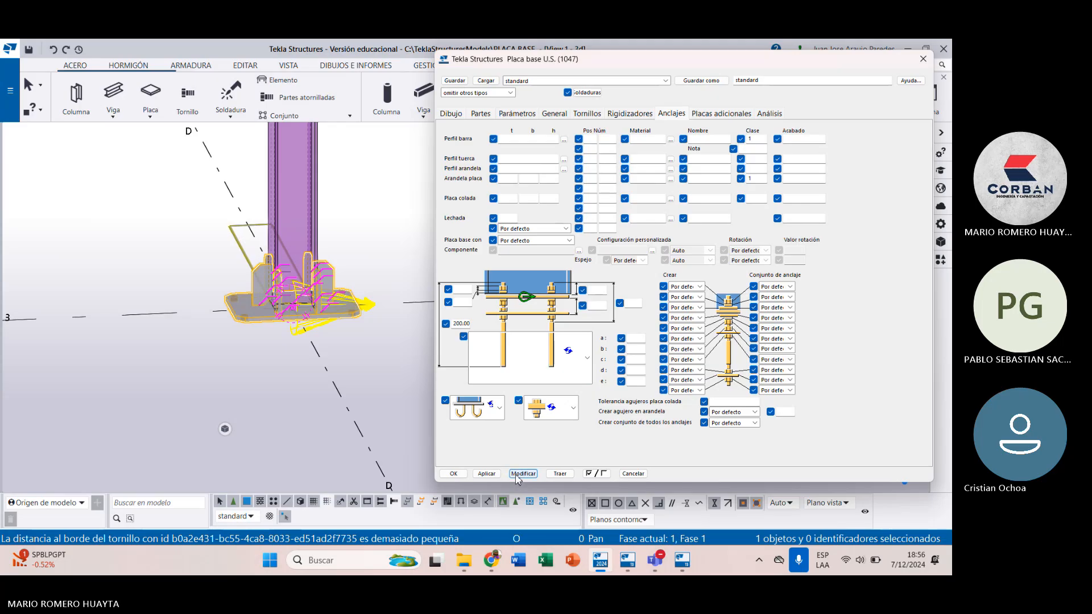
pyautogui.click(499, 411)
pyautogui.click(499, 411)
pyautogui.click(575, 352)
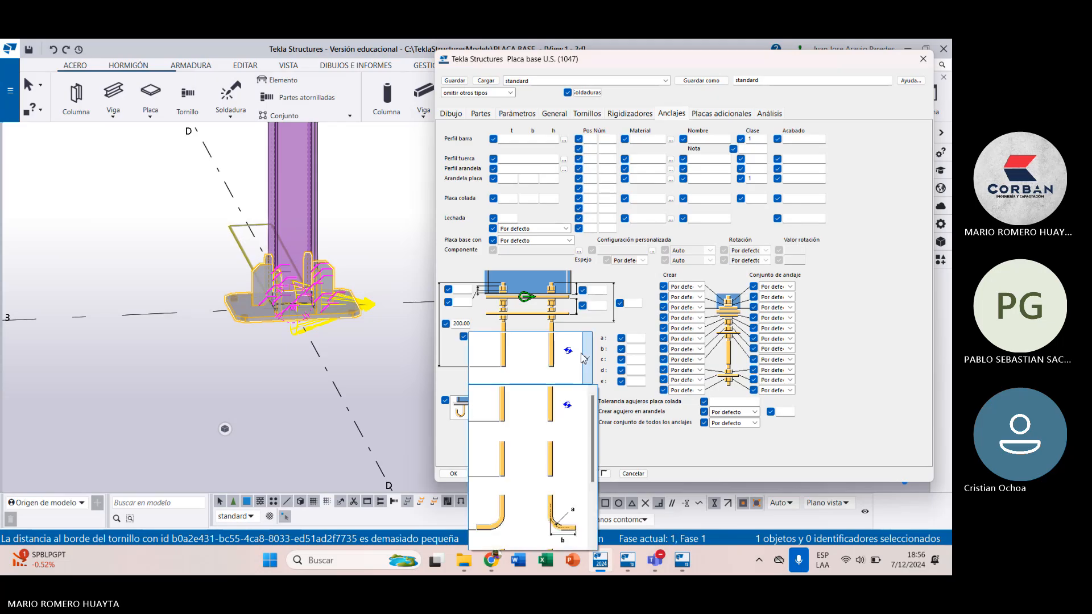
pyautogui.click(550, 455)
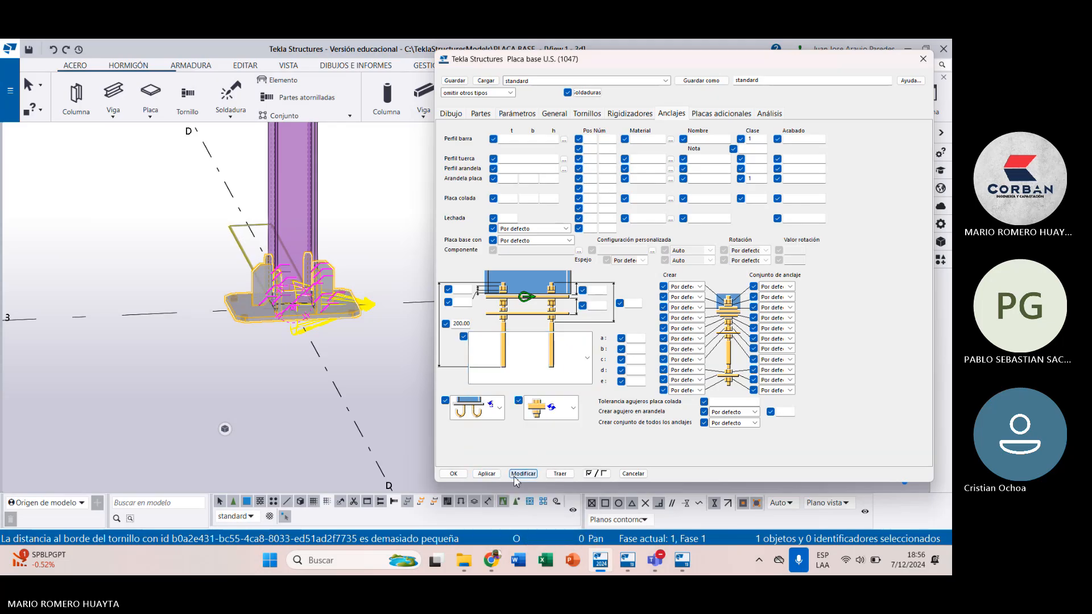
pyautogui.click(572, 414)
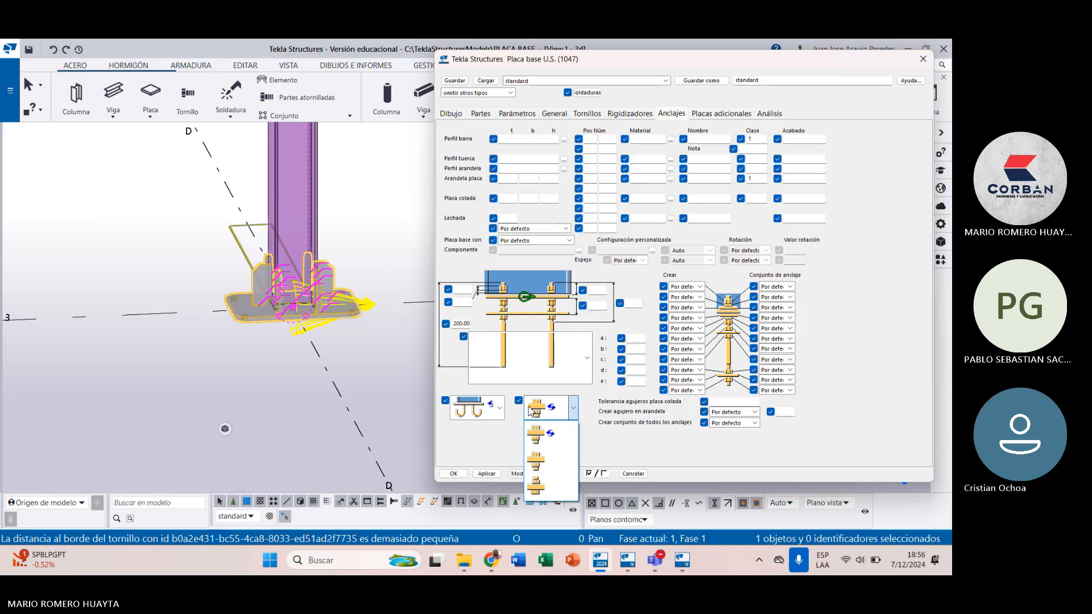
pyautogui.click(529, 410)
pyautogui.click(518, 401)
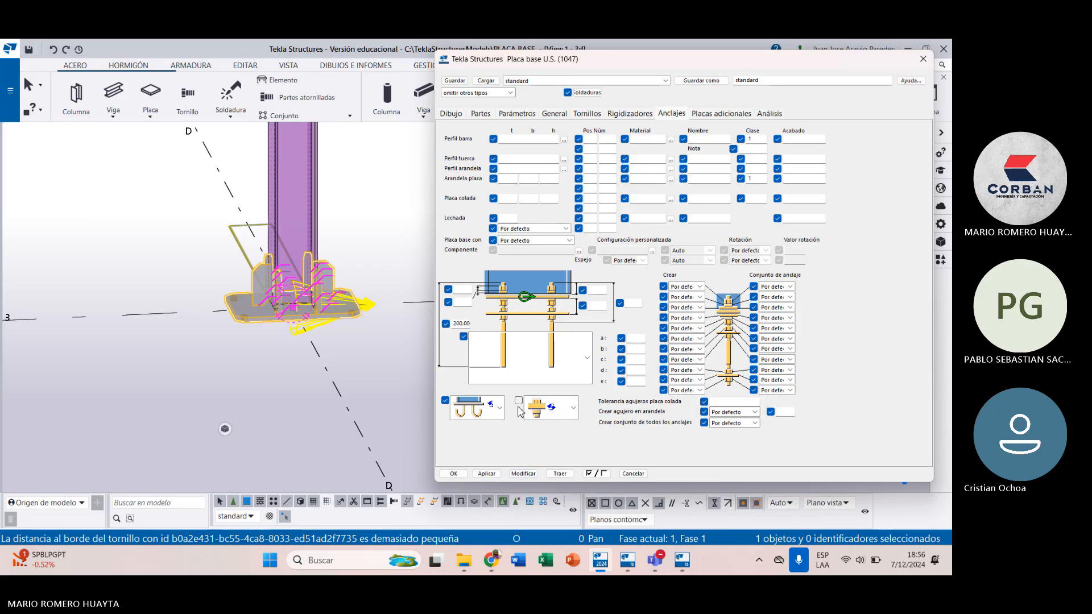
# Step: Return the anchor rods to the L-shaped hook with dimensions a and b and apply the change
pyautogui.click(587, 358)
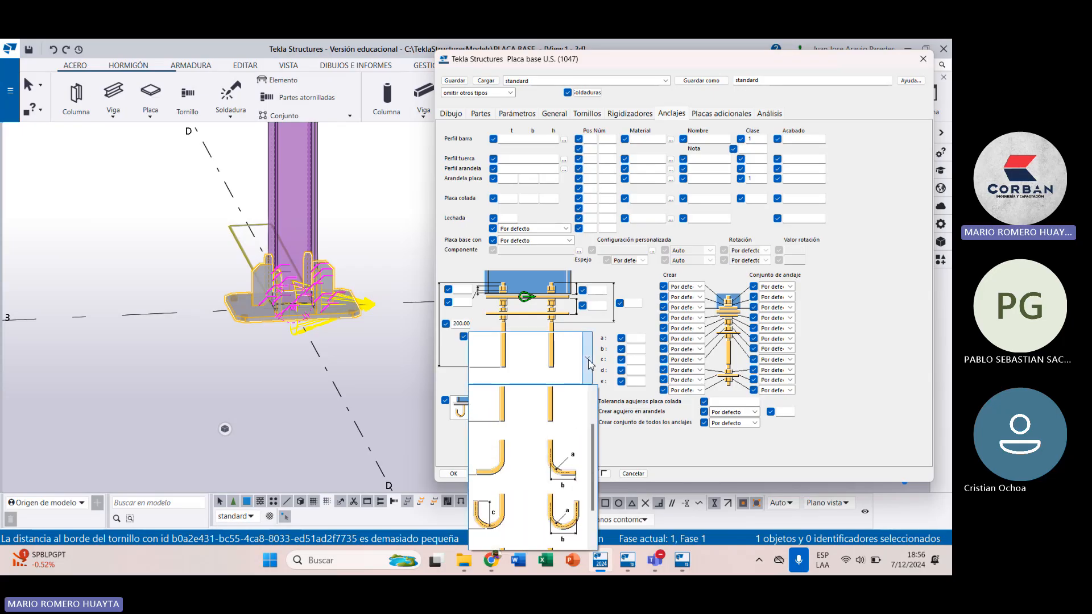
pyautogui.click(555, 435)
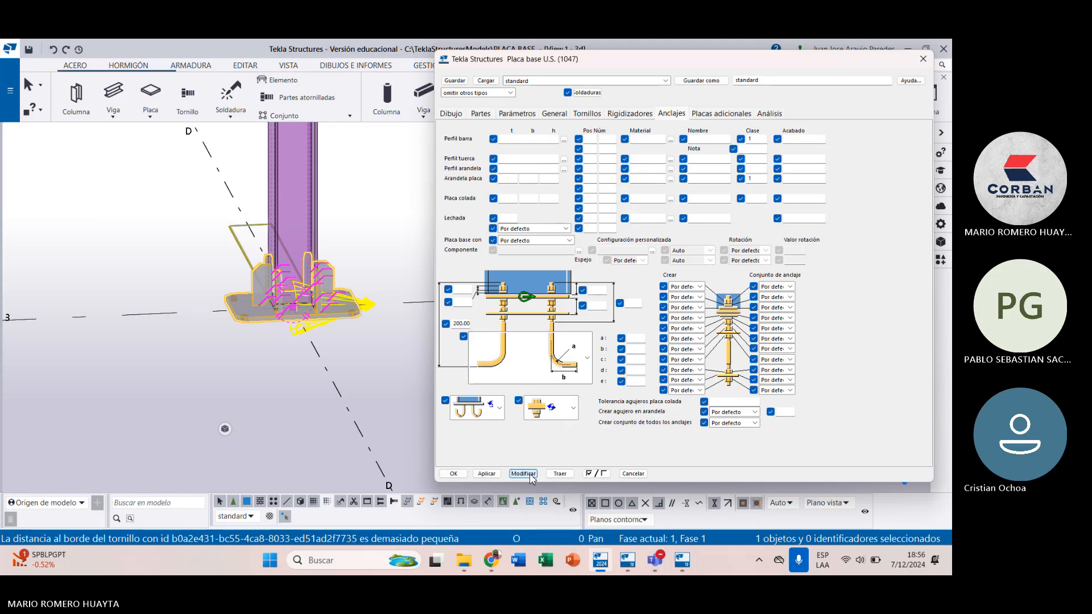
pyautogui.click(656, 560)
pyautogui.click(601, 479)
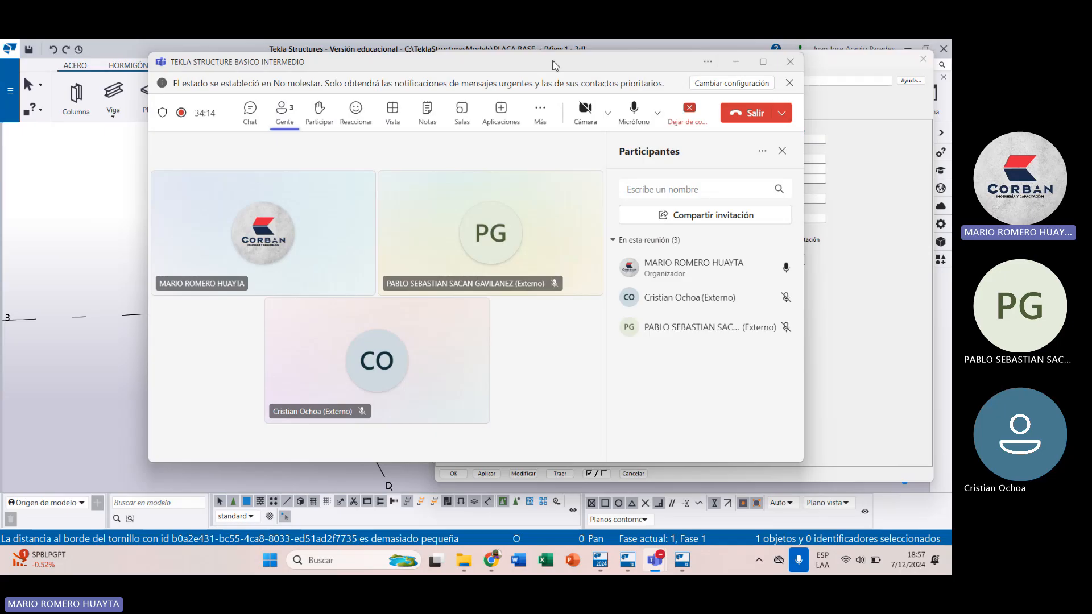
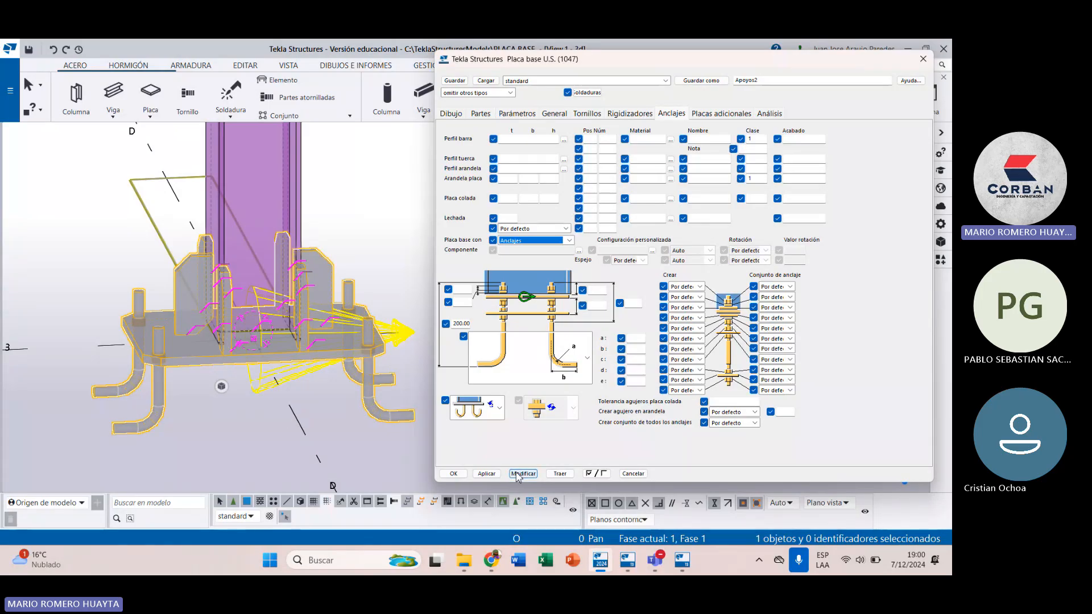
# Step: Set the base plate's fastening type to Por defecto, apply it and inspect the plate for comparison with the anchors
pyautogui.click(568, 242)
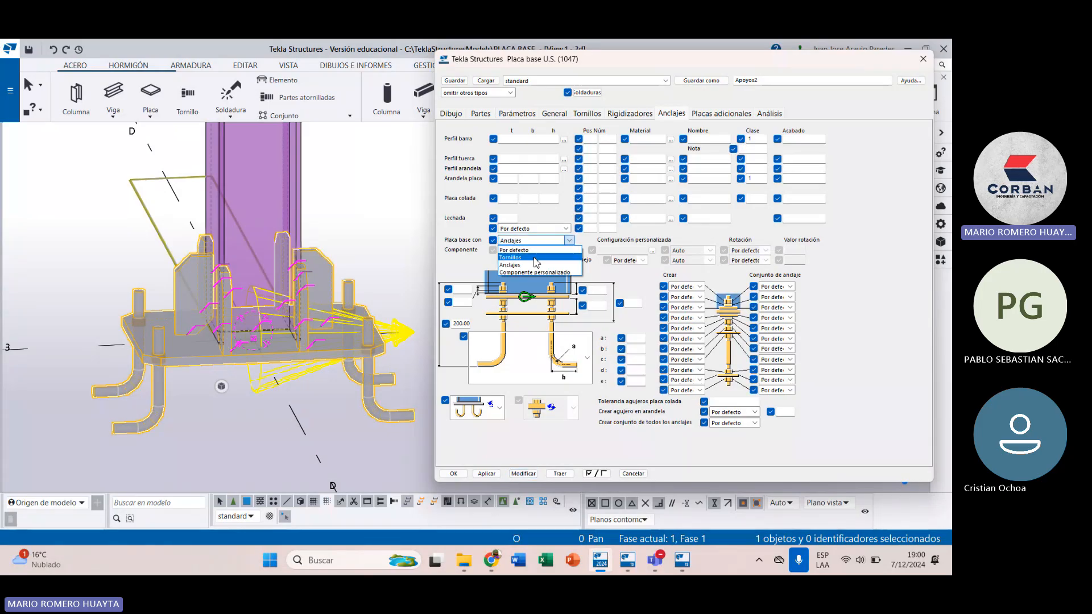
pyautogui.click(514, 250)
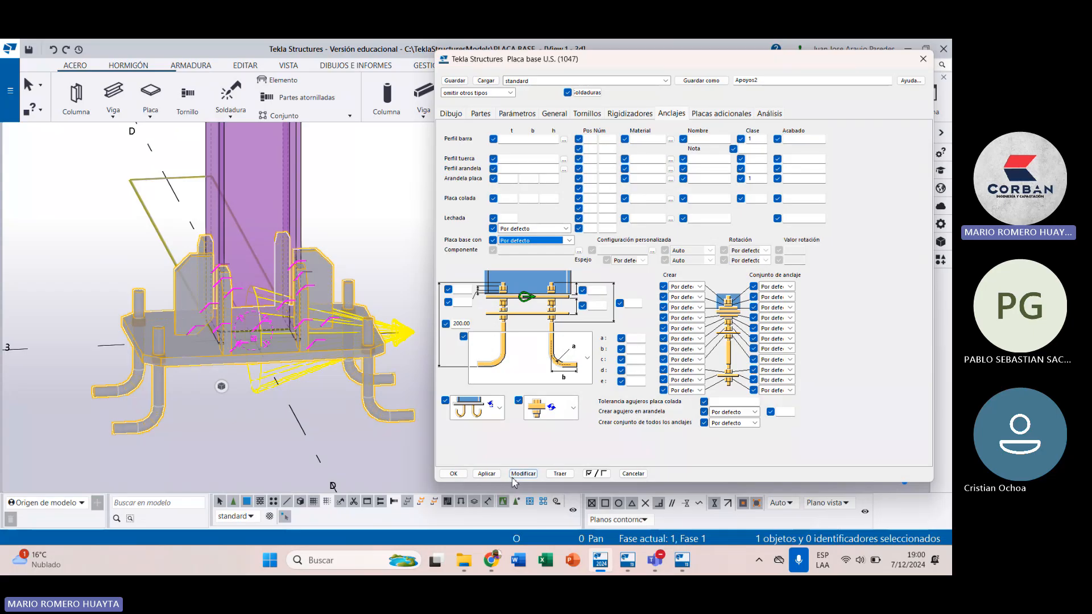
pyautogui.click(521, 474)
pyautogui.scroll(2, 179, 339)
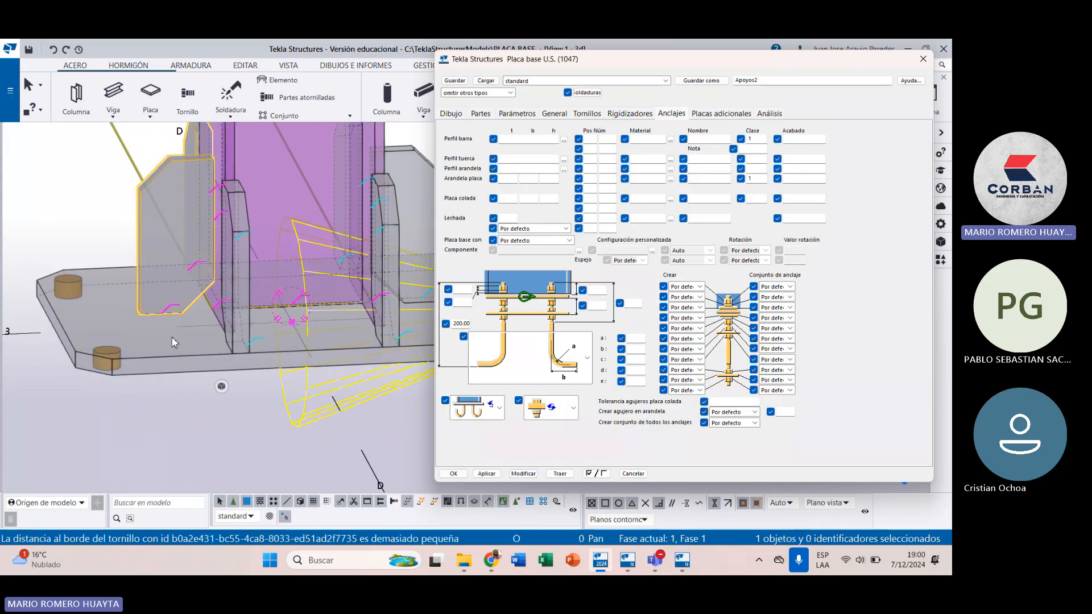
pyautogui.scroll(-4, 179, 339)
pyautogui.click(349, 260)
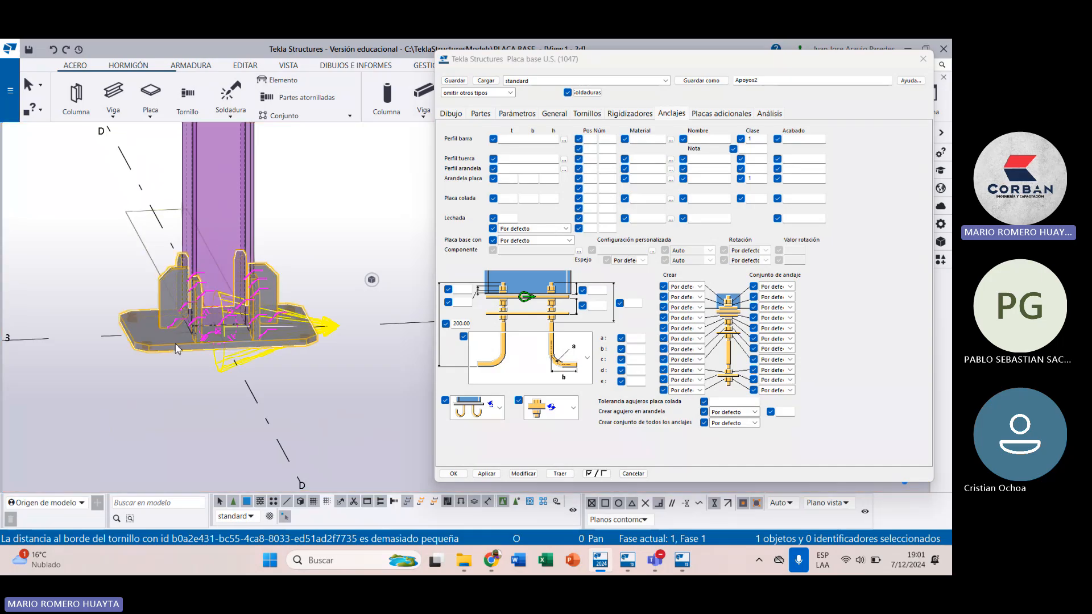
# Step: Set the base plate's fastening type to Anclajes, apply it and inspect the hooked anchor rods passing through the plate
pyautogui.click(556, 242)
pyautogui.click(555, 265)
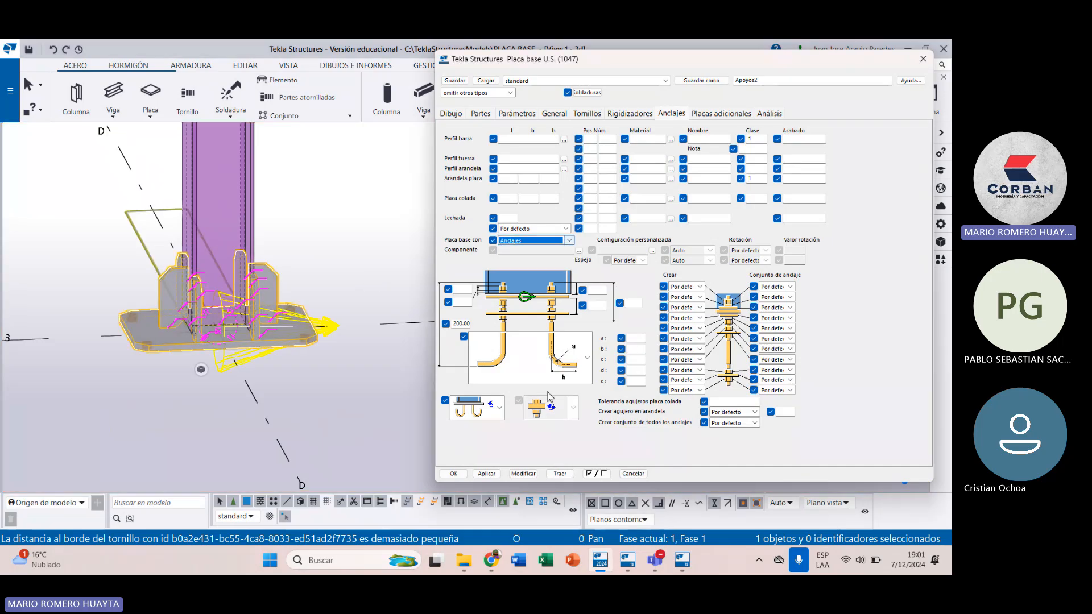
pyautogui.click(524, 474)
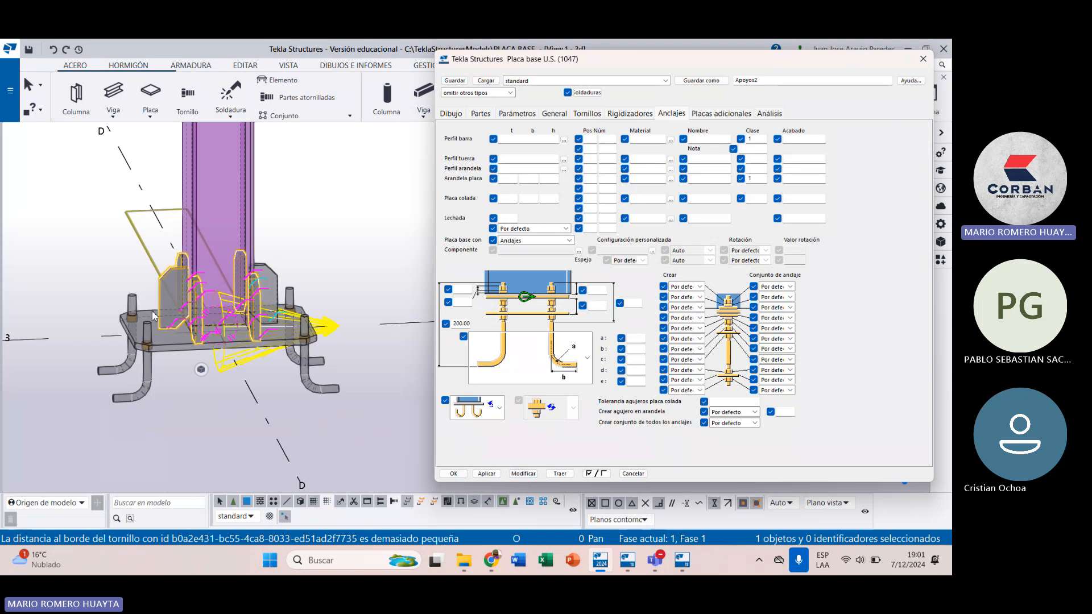
pyautogui.scroll(5, 150, 340)
pyautogui.scroll(-4, 150, 340)
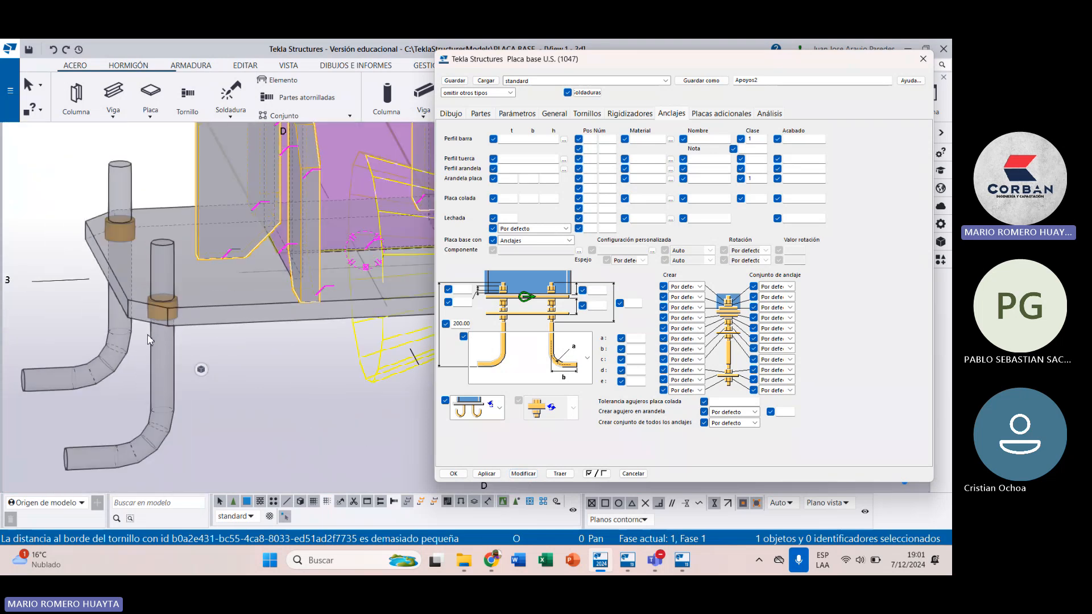
pyautogui.scroll(3, 150, 342)
pyautogui.scroll(2, 151, 344)
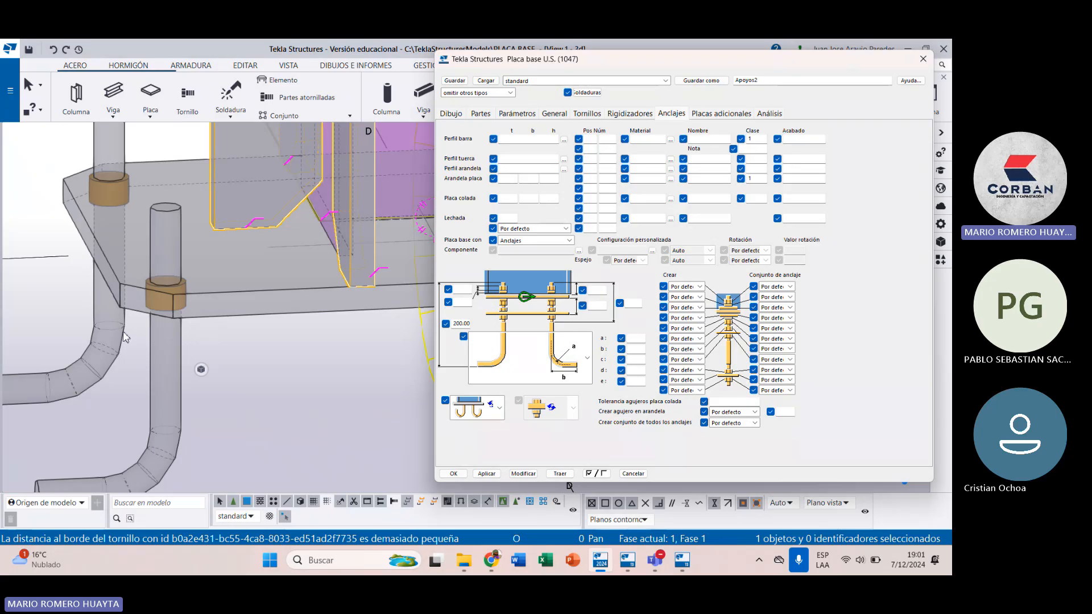
pyautogui.scroll(-4, 155, 343)
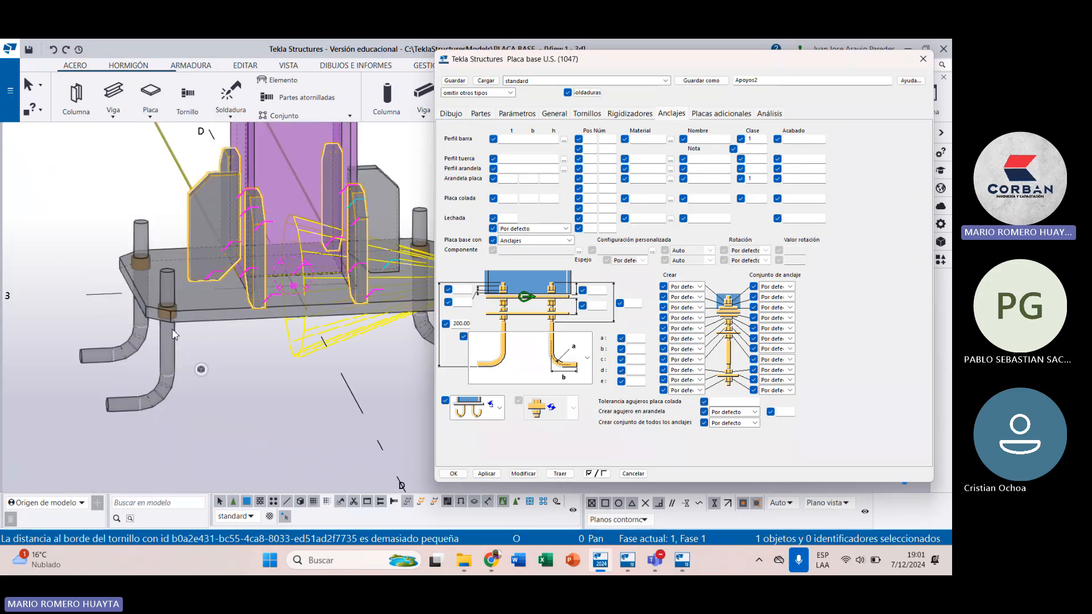
# Step: Choose the third hook orientation option so the anchor hooks point inward, apply it and check the rods under the plate
pyautogui.click(499, 408)
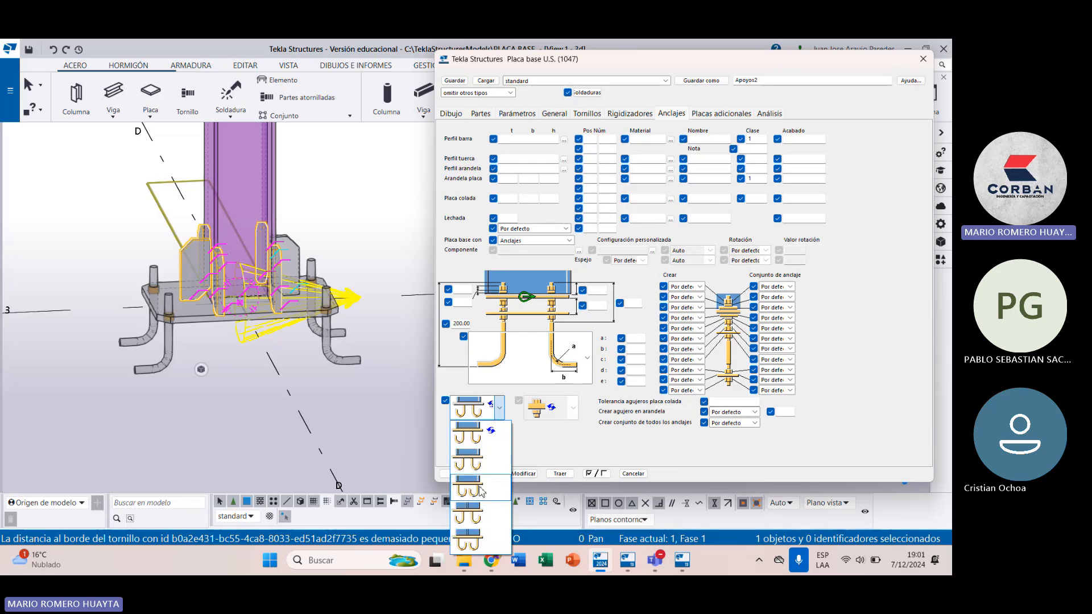
pyautogui.click(480, 490)
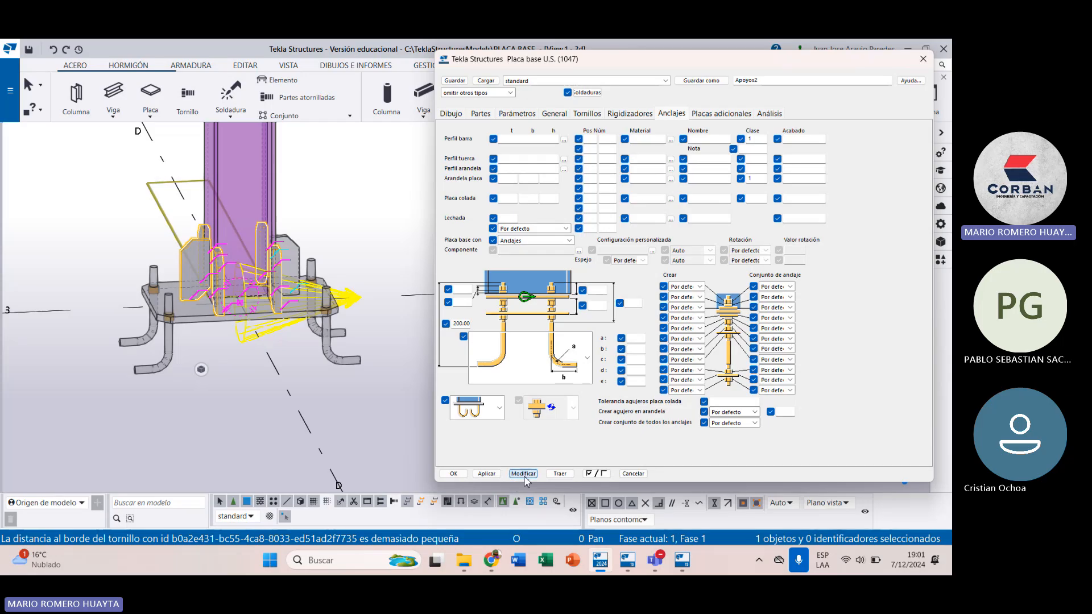
pyautogui.click(523, 474)
pyautogui.scroll(2, 206, 310)
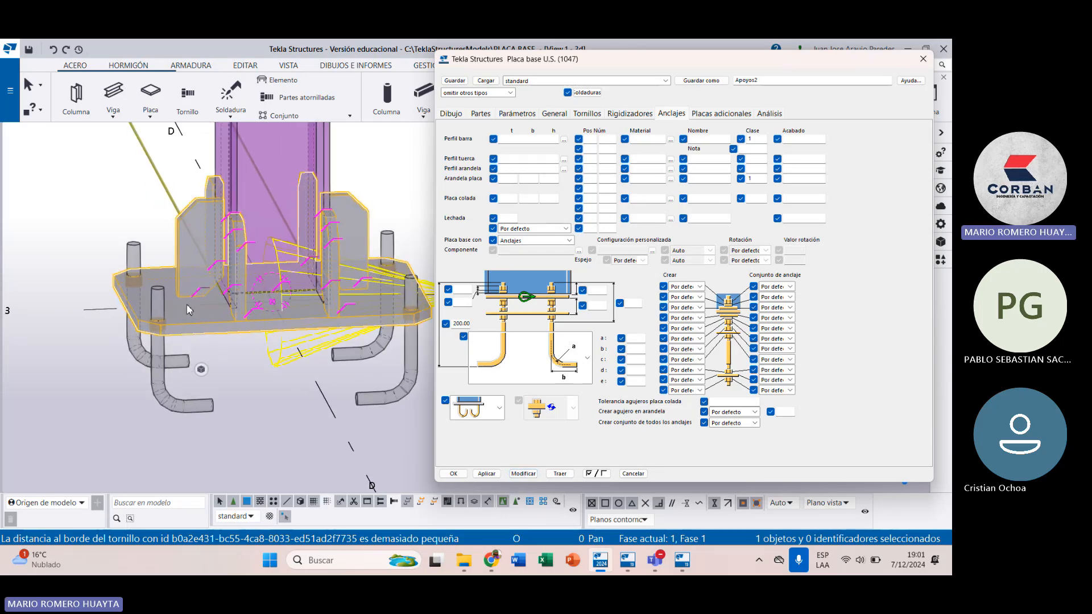
pyautogui.scroll(-3, 189, 310)
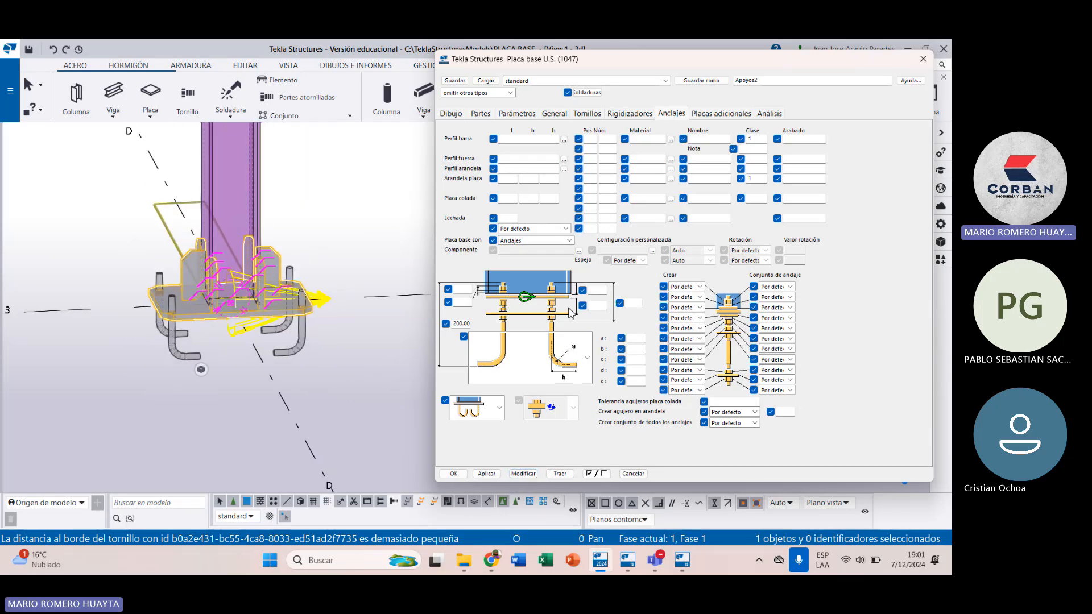
# Step: Change the anchor rods to the U-shaped hook with dimensions a, b and c, apply it and inspect the hooks below the plate
pyautogui.click(586, 357)
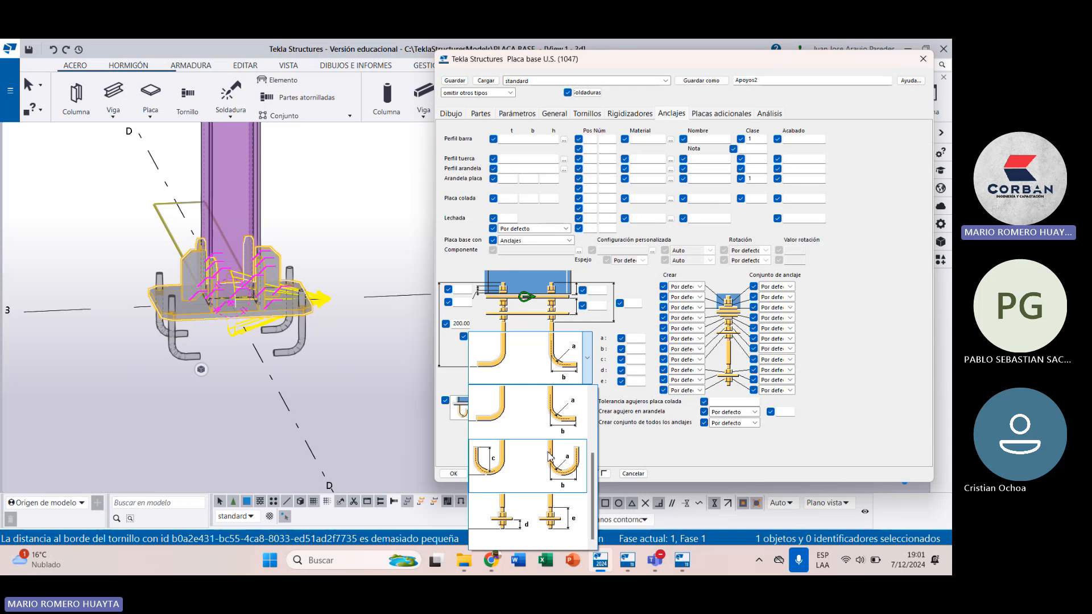
pyautogui.click(549, 455)
pyautogui.click(524, 474)
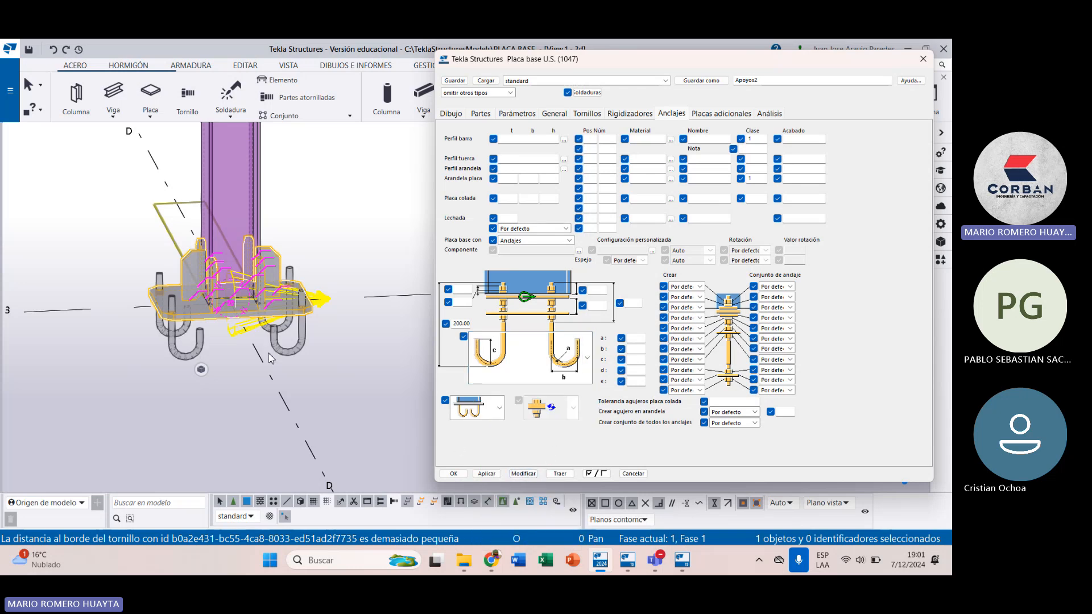
pyautogui.scroll(6, 148, 327)
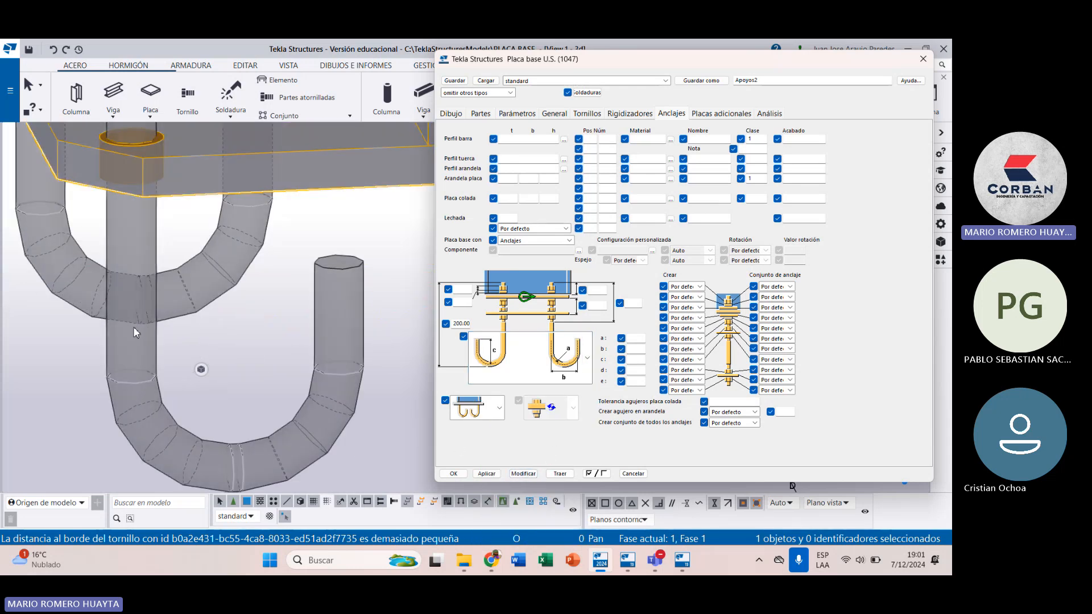
pyautogui.click(583, 367)
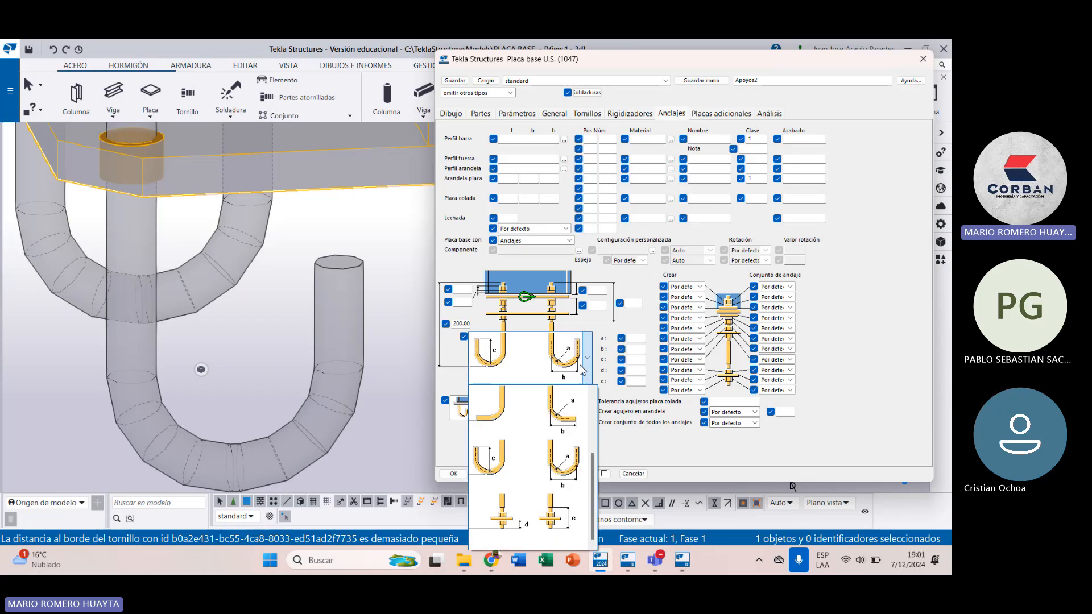
pyautogui.click(583, 369)
pyautogui.scroll(-4, 163, 353)
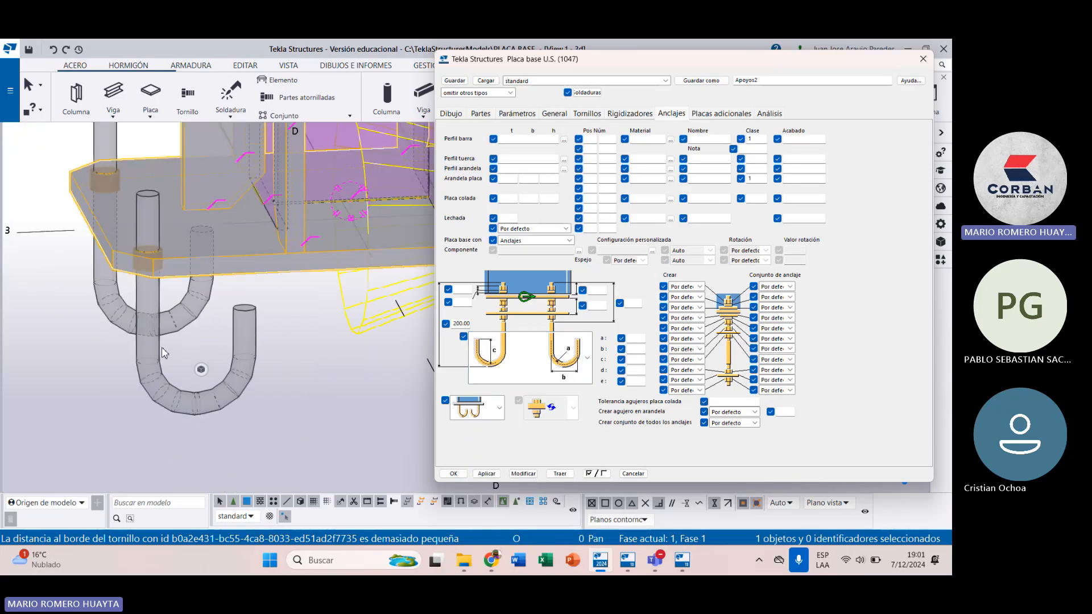
pyautogui.scroll(-3, 163, 353)
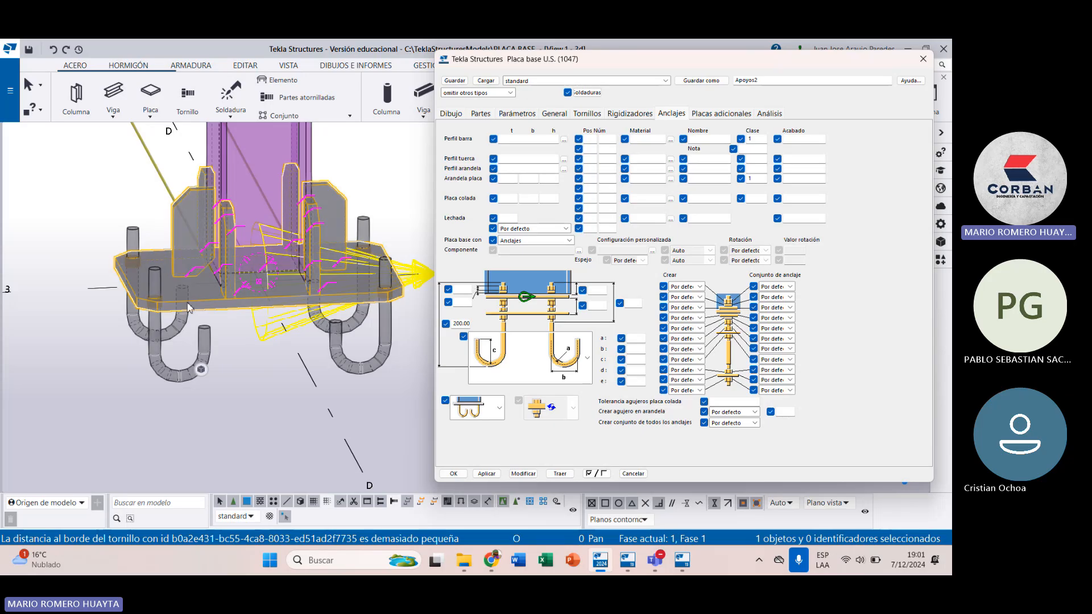
pyautogui.scroll(-2, 208, 297)
pyautogui.scroll(4, 208, 297)
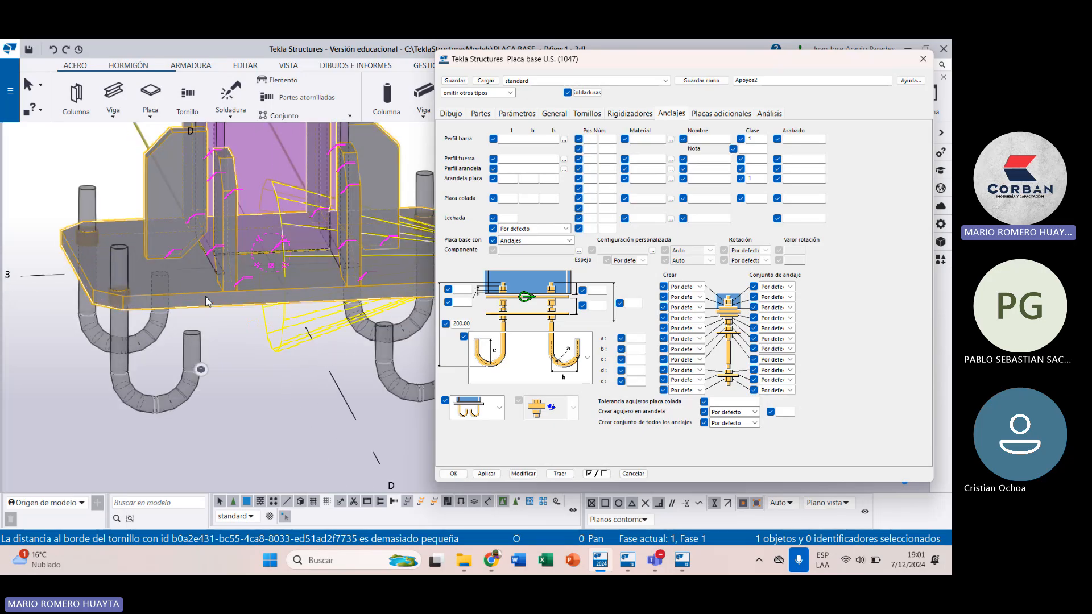
pyautogui.scroll(-3, 263, 279)
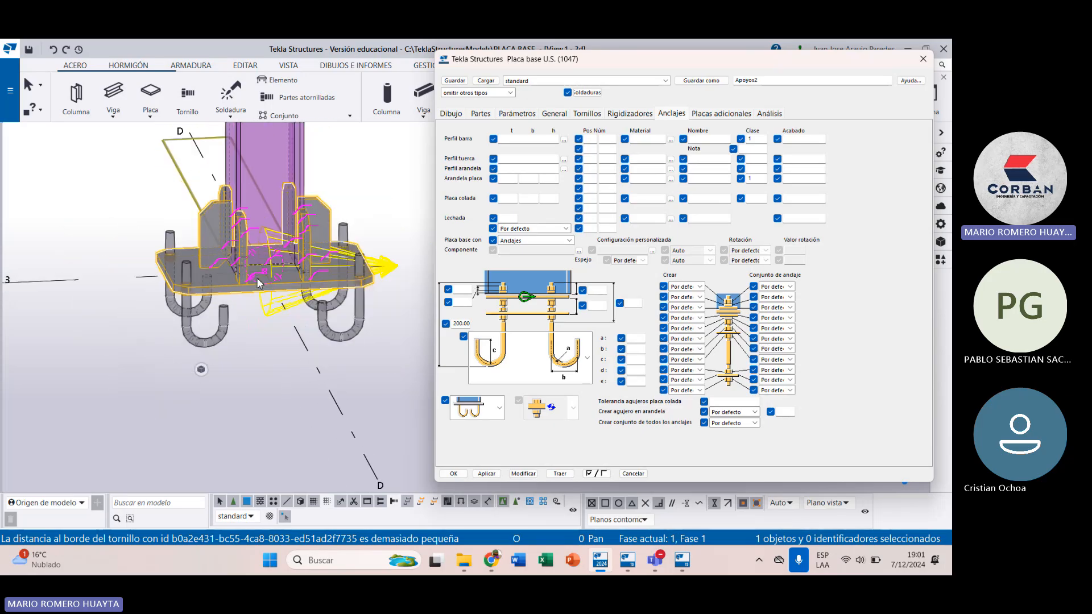
# Step: Change the anchor rods to the straight type with end plates and dimensions d and e, apply it and inspect the rod ends
pyautogui.click(587, 362)
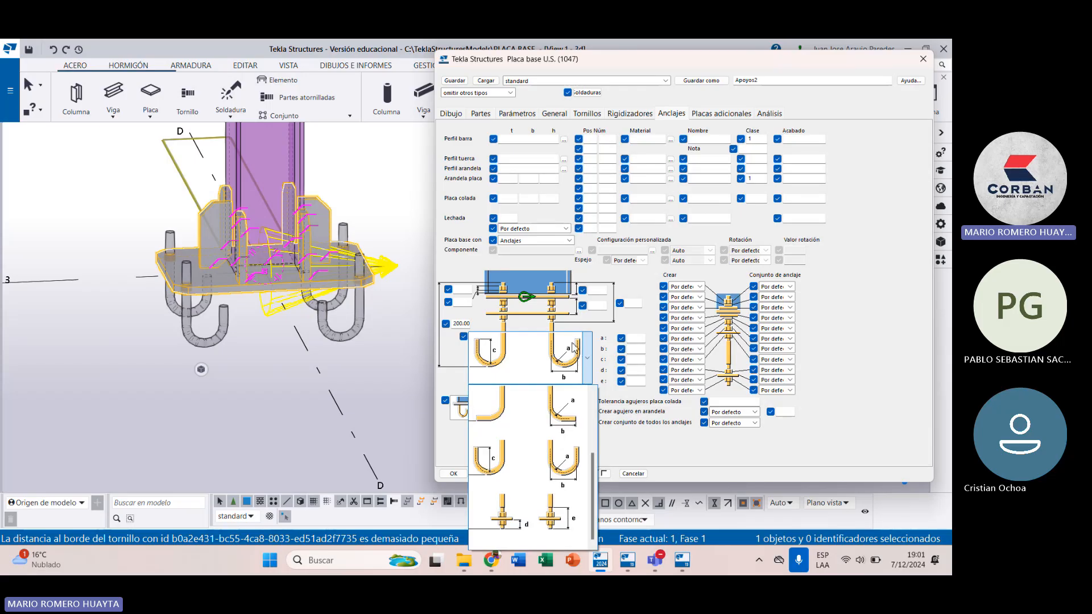
pyautogui.click(542, 519)
pyautogui.click(495, 410)
pyautogui.click(490, 412)
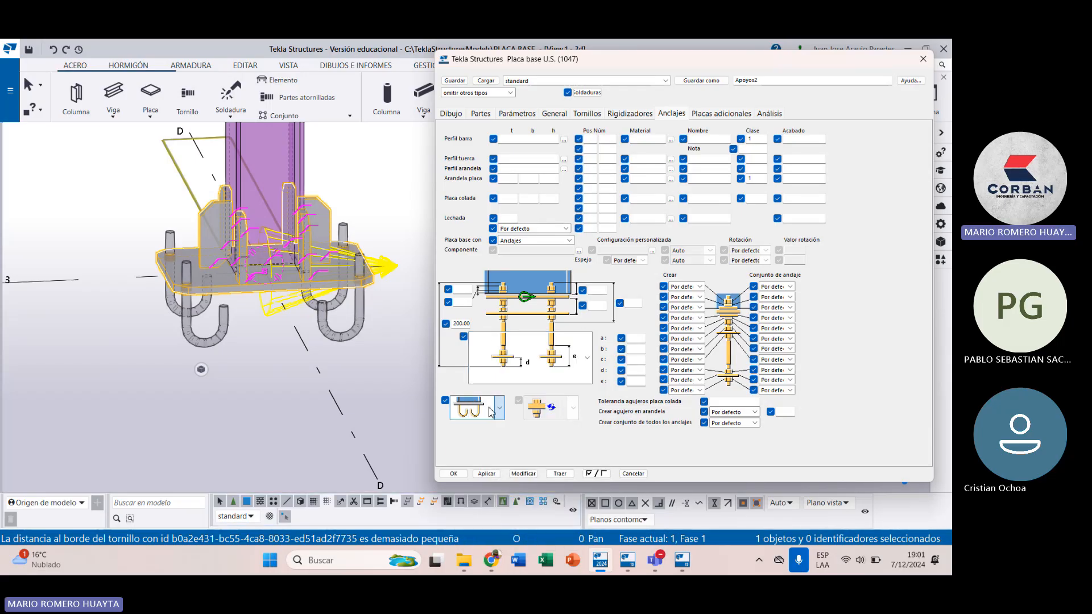
pyautogui.click(523, 474)
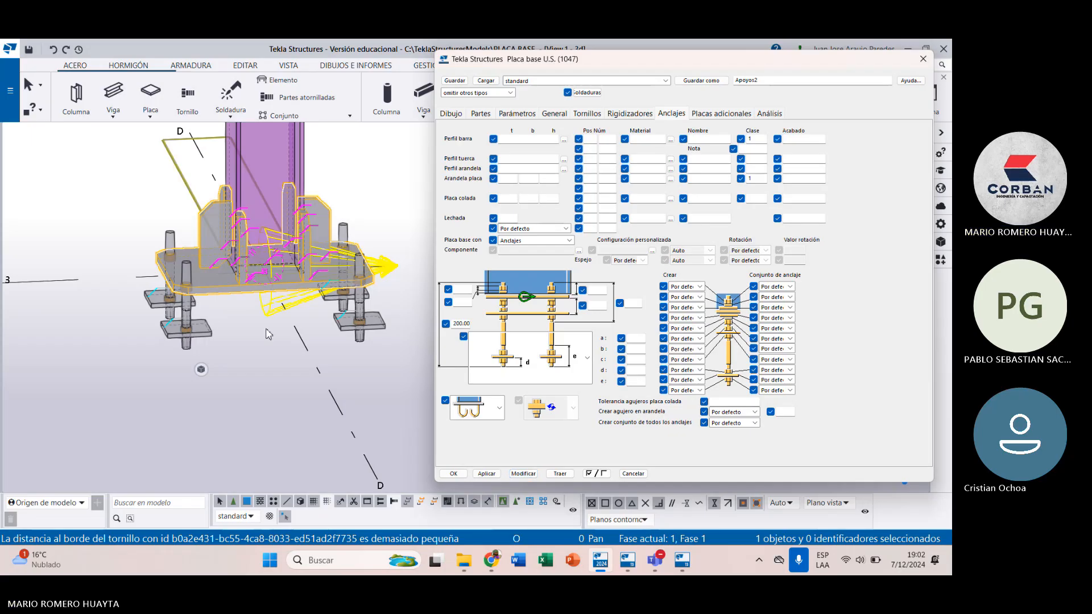
pyautogui.scroll(10, 269, 334)
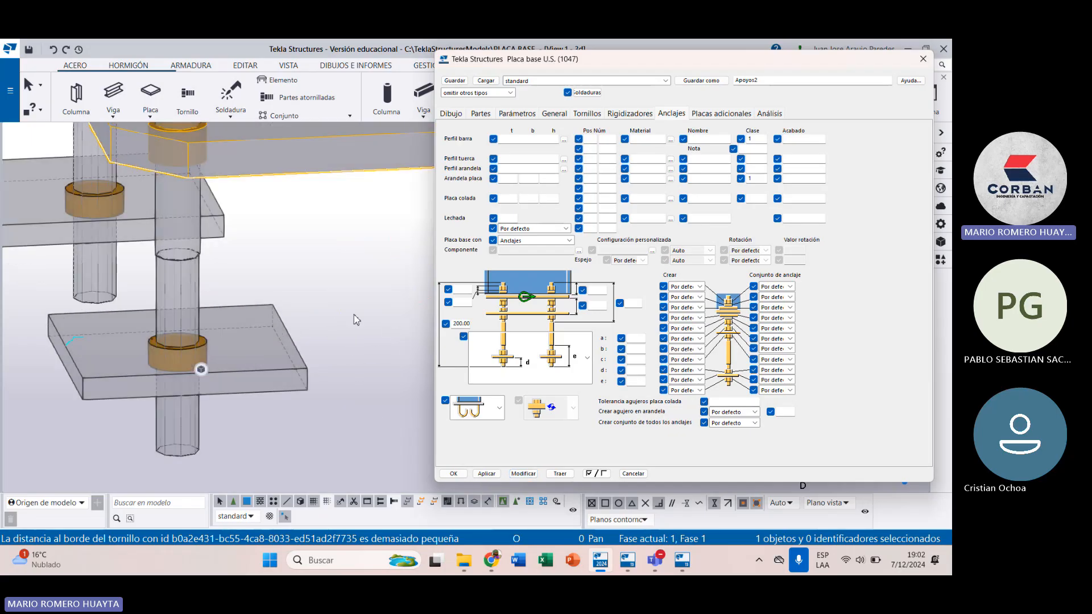
pyautogui.scroll(-6, 341, 316)
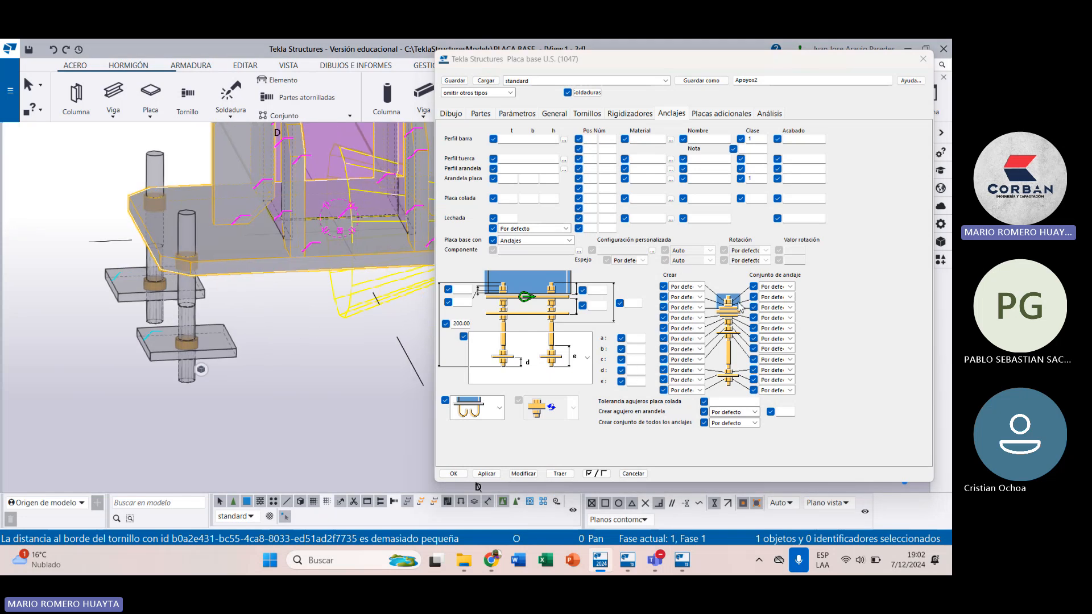
# Step: Set creation of the first two anchor rod parts, the top nut and the washer below it, to Sí and apply each change
pyautogui.click(700, 287)
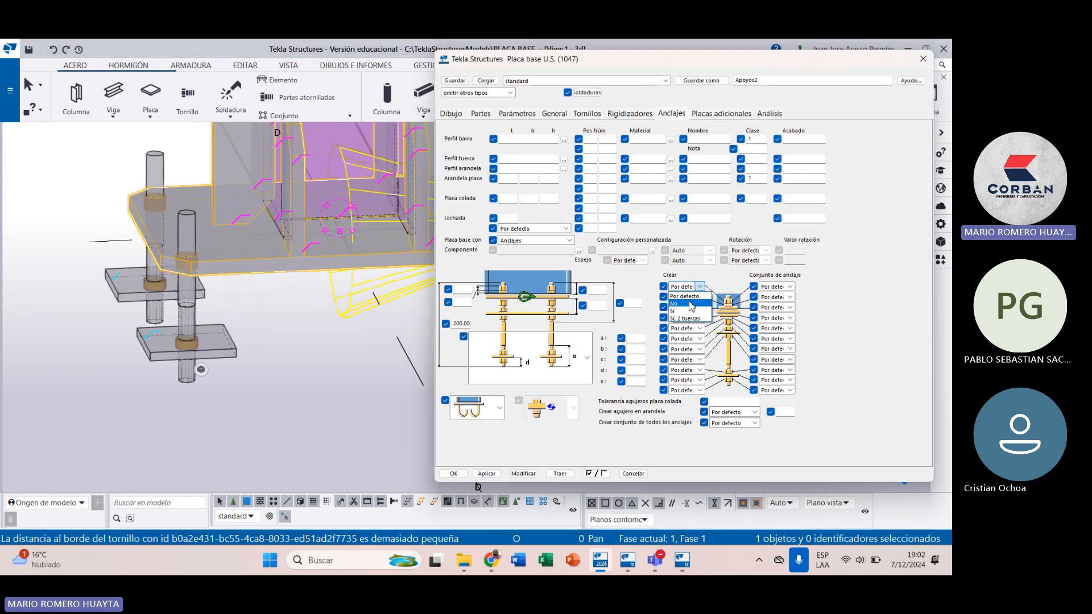
pyautogui.click(685, 311)
pyautogui.click(523, 473)
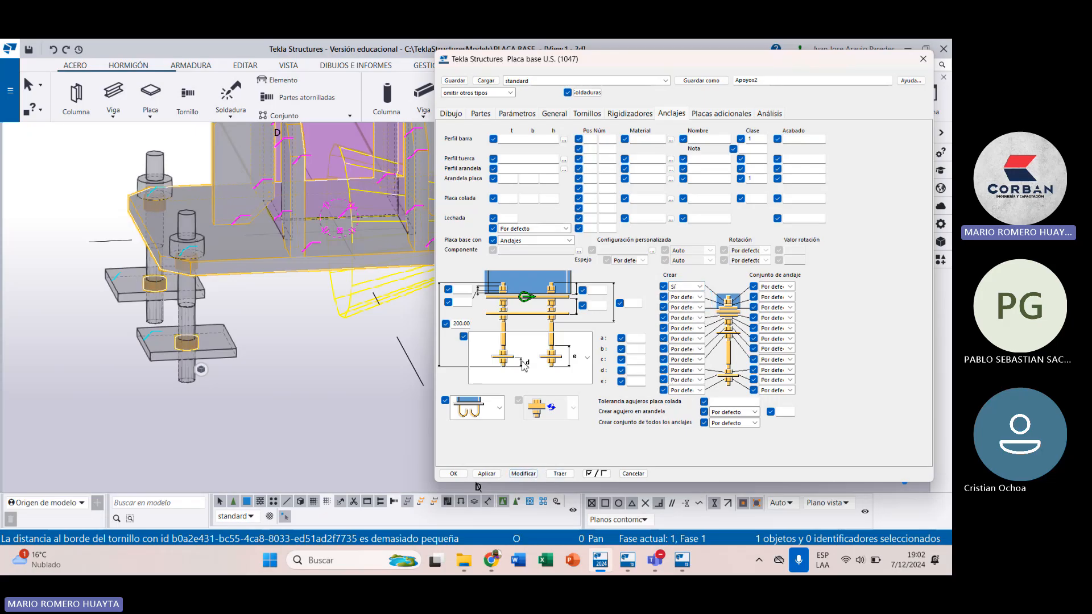
pyautogui.scroll(5, 181, 222)
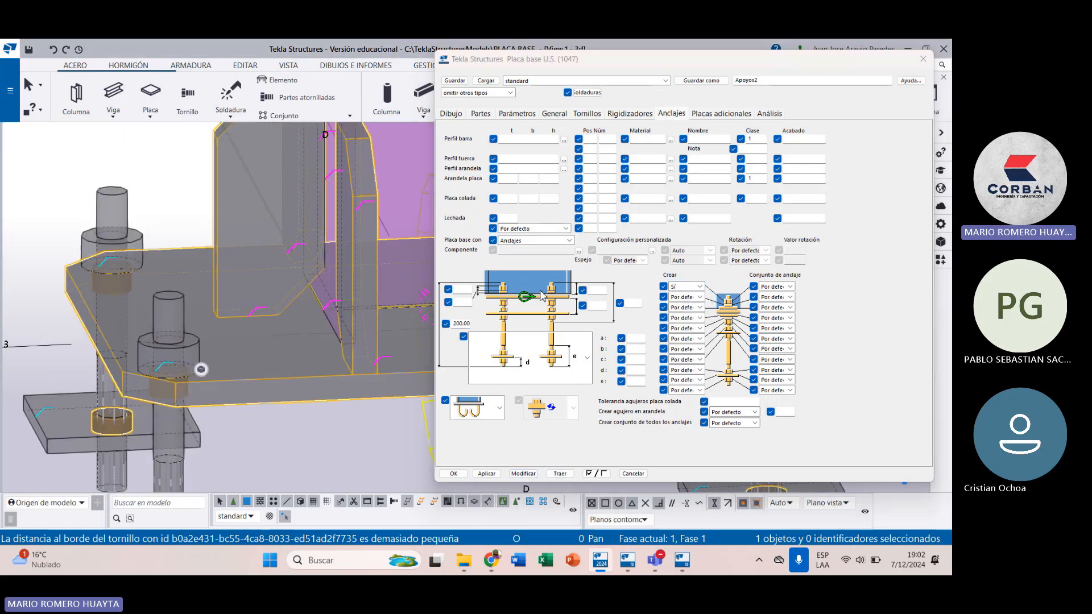
pyautogui.click(700, 297)
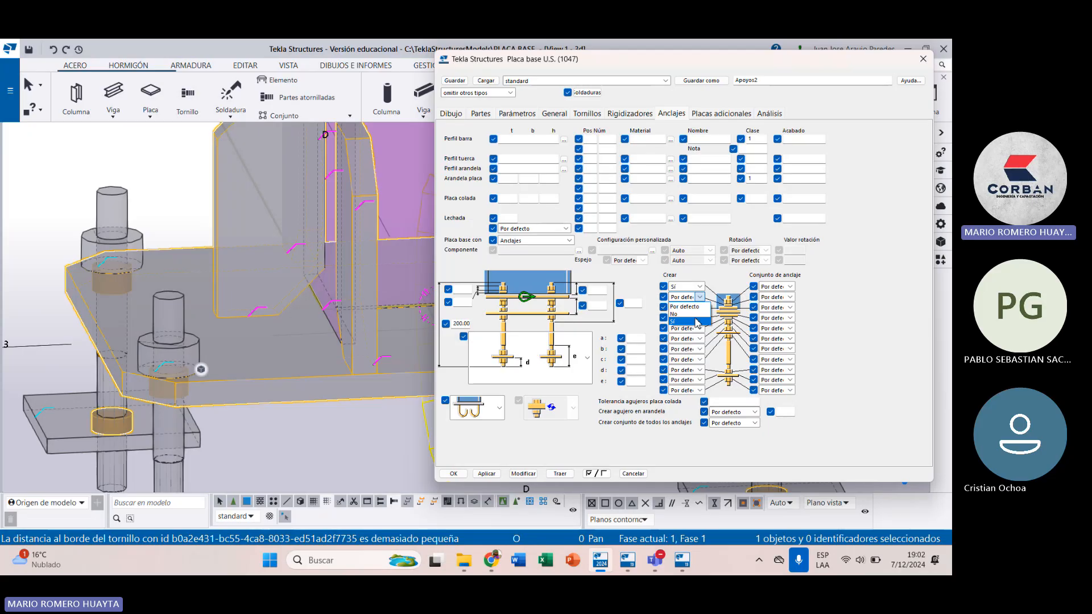
pyautogui.click(697, 322)
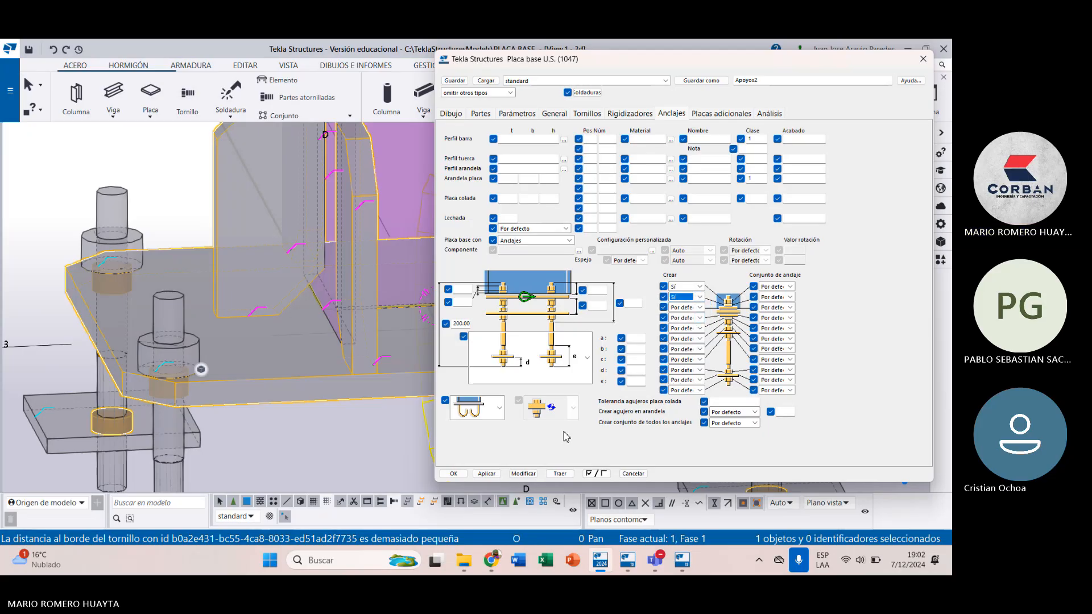
pyautogui.click(517, 477)
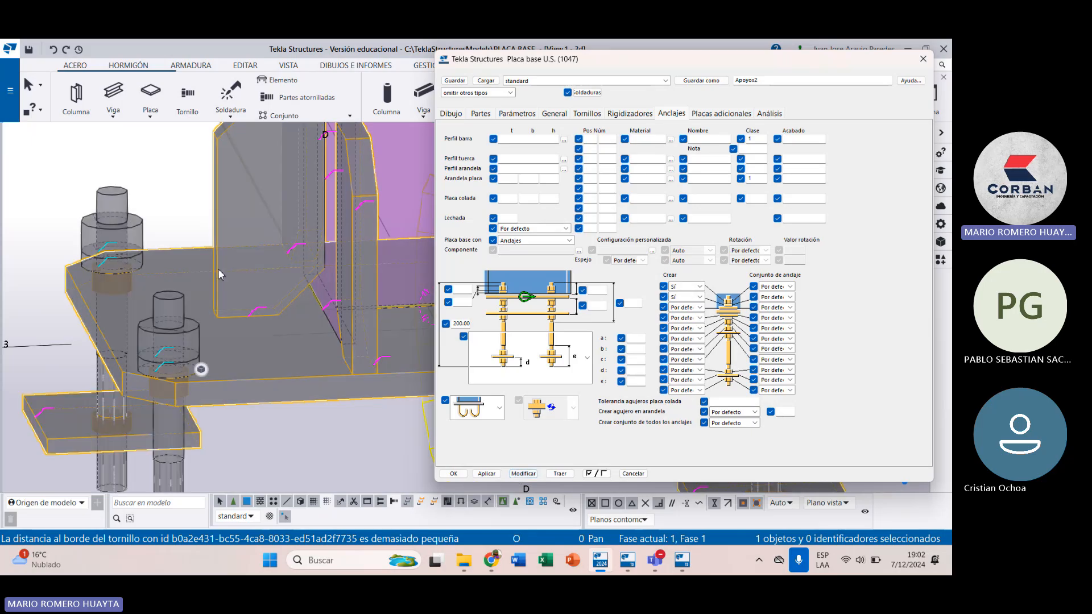
# Step: Set creation of the third anchor rod part, the plate washer above the base plate, to Sí and apply the change
pyautogui.click(699, 307)
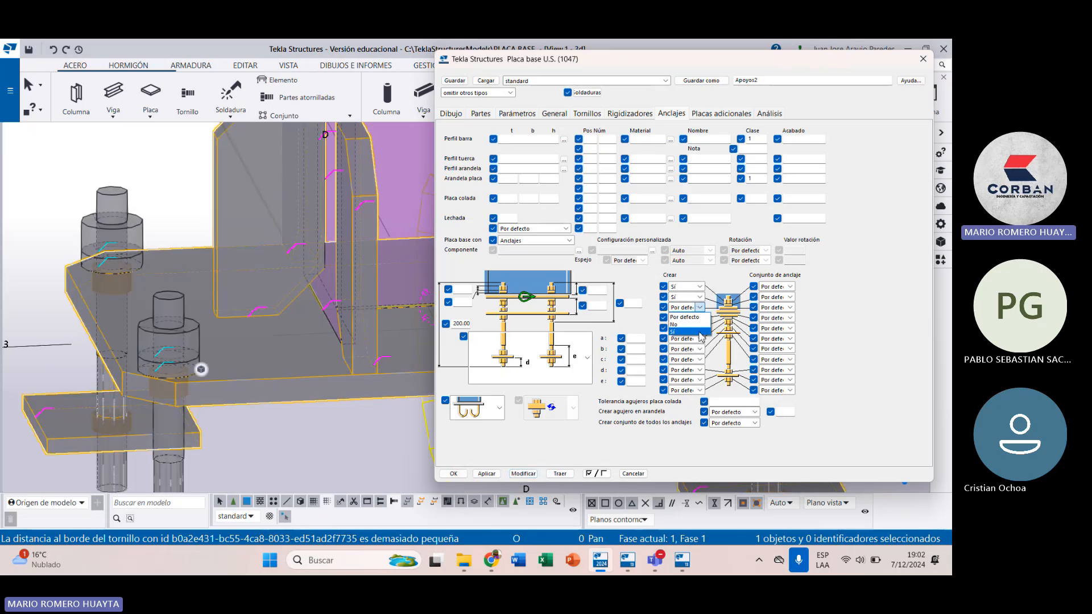
pyautogui.click(700, 332)
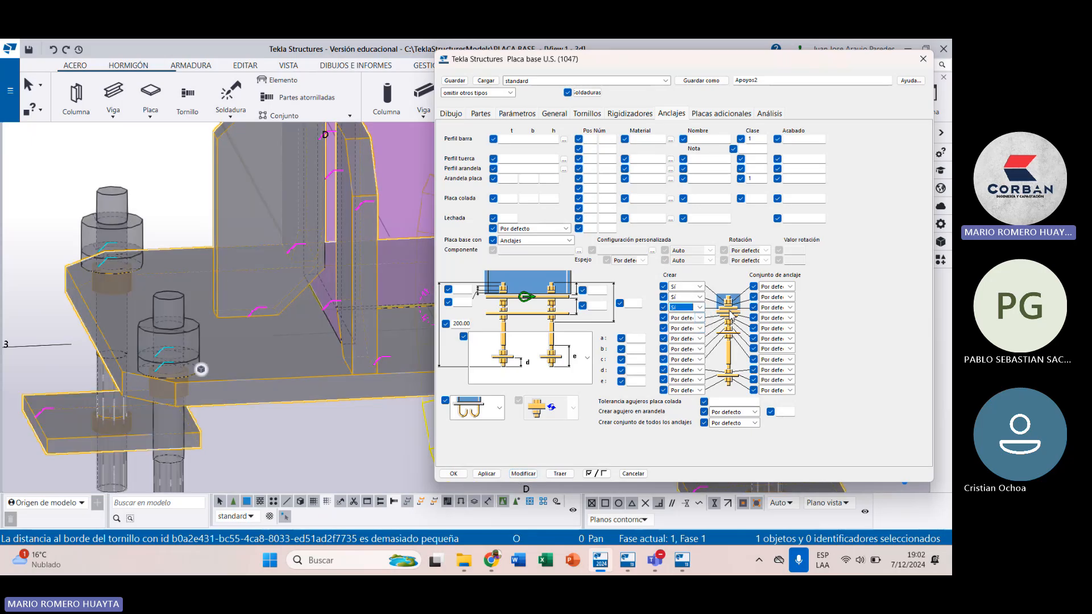
pyautogui.scroll(-5, 280, 327)
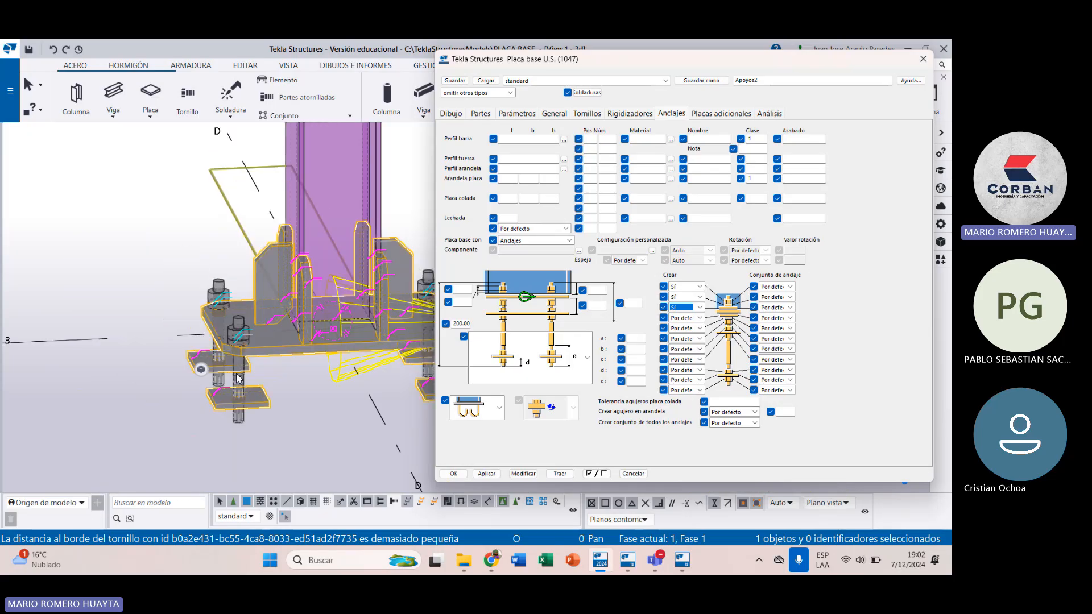
pyautogui.scroll(4, 223, 397)
pyautogui.click(523, 474)
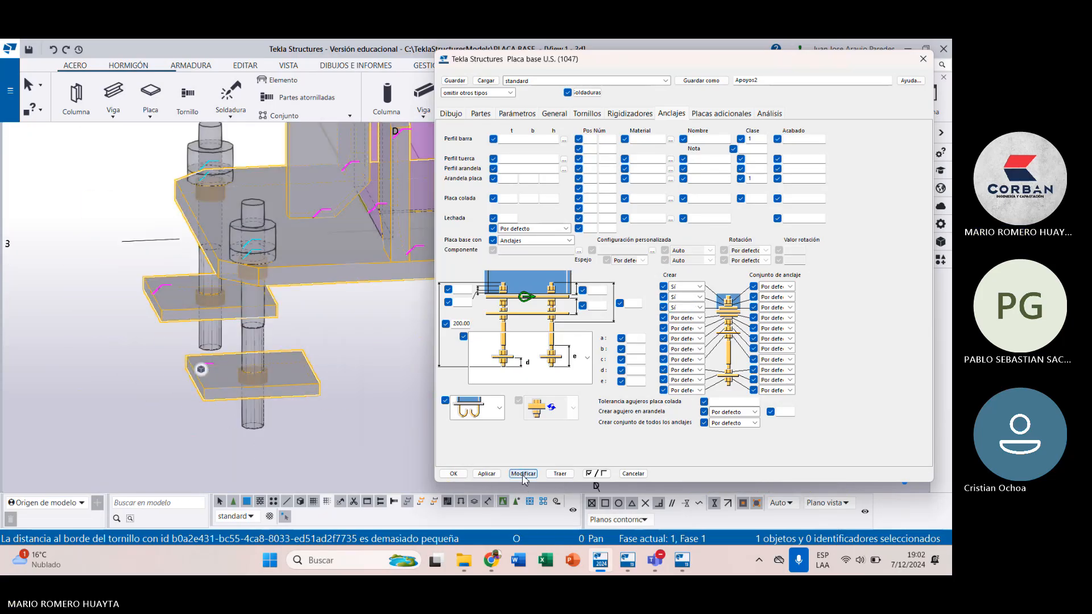
pyautogui.keyDown('ctrl'); pyautogui.moveTo(257, 259); pyautogui.dragTo(227, 313, button='middle'); pyautogui.keyUp('ctrl')
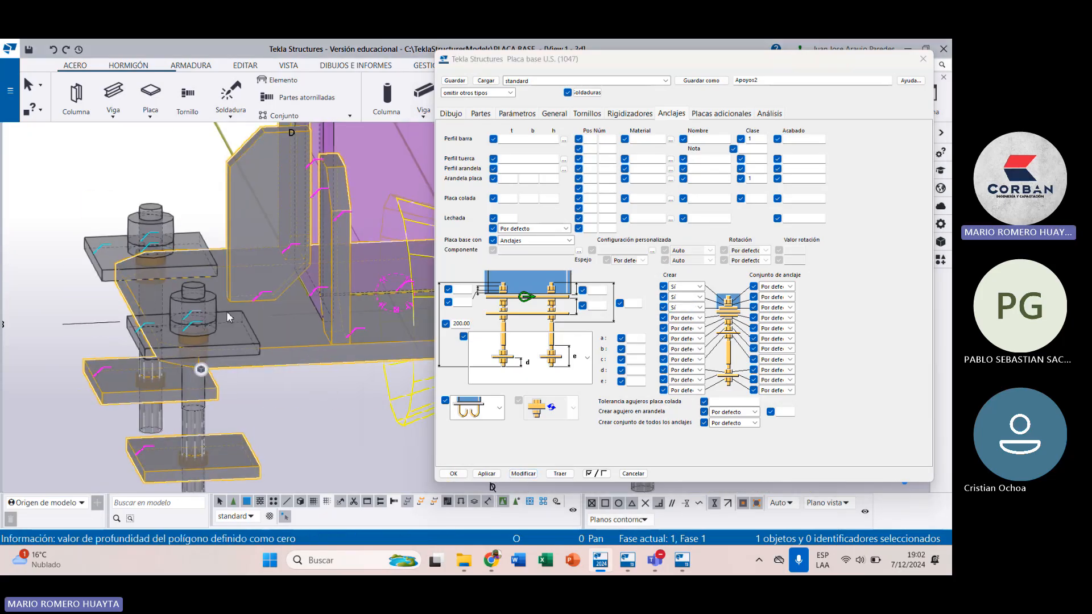
# Step: Try Soldar a placa base as the third part's anchor assembly setting, inspect the applied result and reset the option to Por defecto
pyautogui.click(701, 307)
pyautogui.click(701, 307)
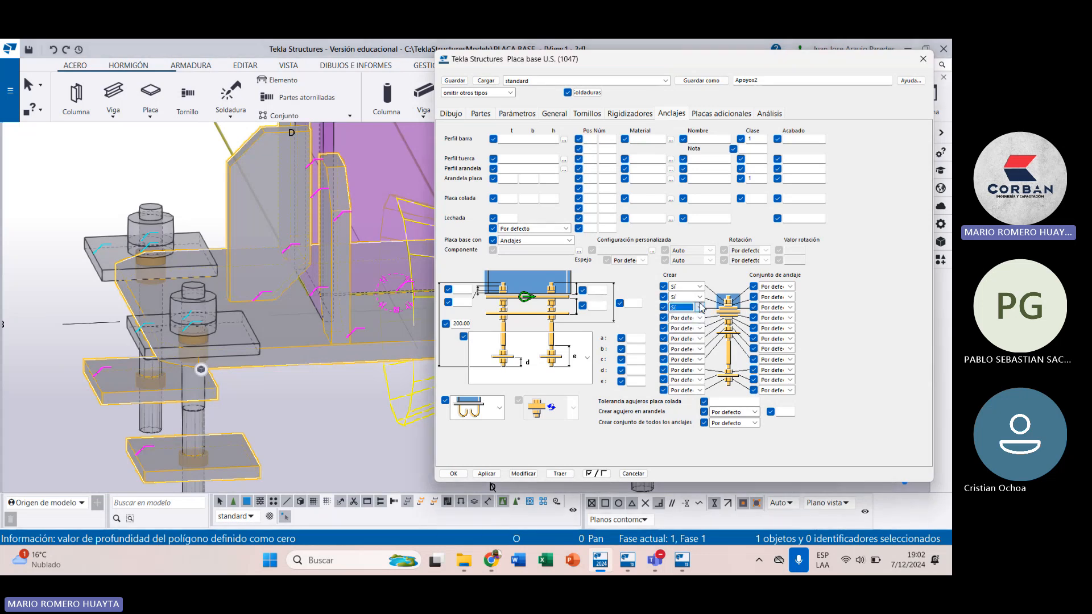
pyautogui.click(790, 308)
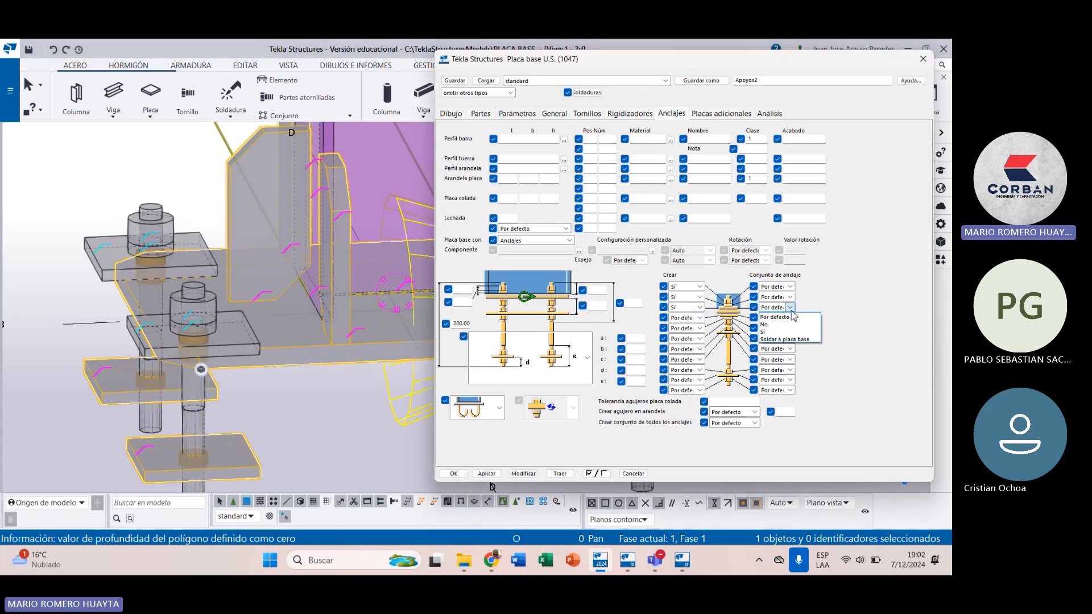
pyautogui.click(781, 339)
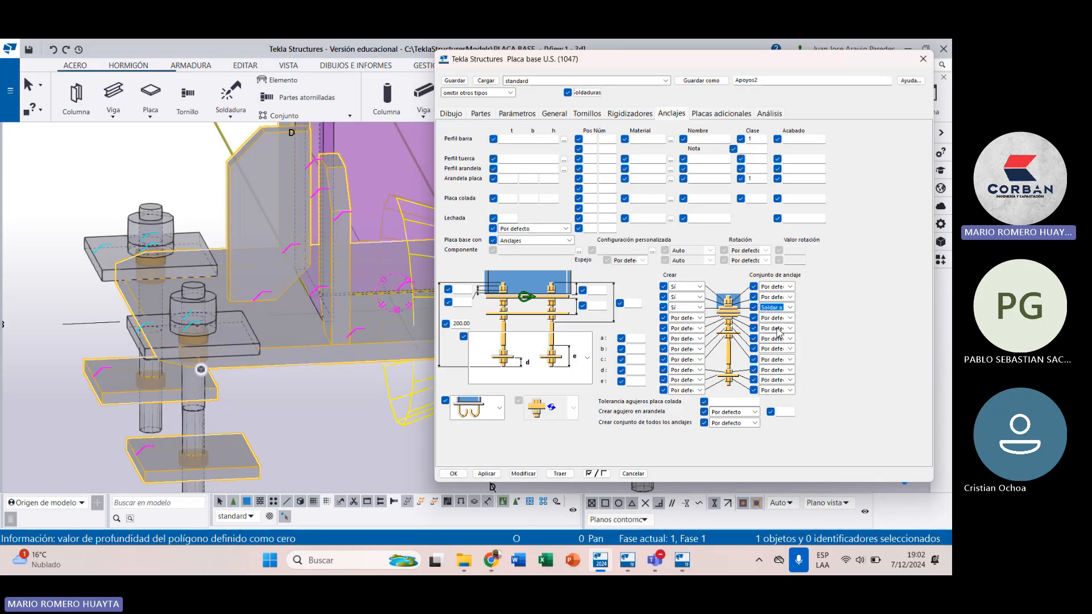
pyautogui.click(524, 473)
pyautogui.scroll(2, 223, 359)
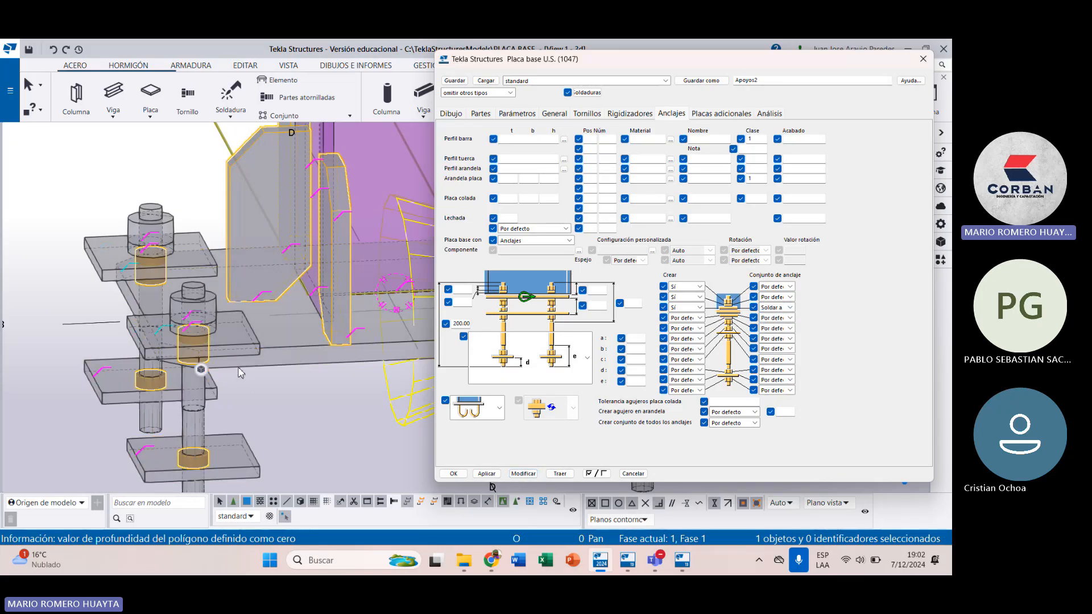
pyautogui.scroll(2, 223, 359)
pyautogui.scroll(-3, 223, 356)
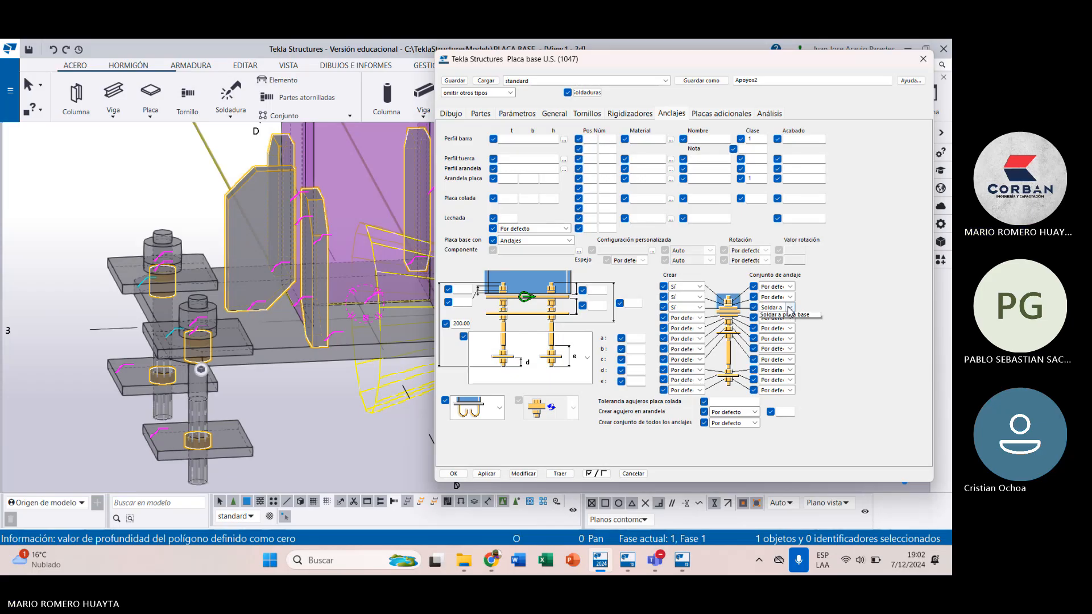
pyautogui.click(790, 307)
pyautogui.click(775, 317)
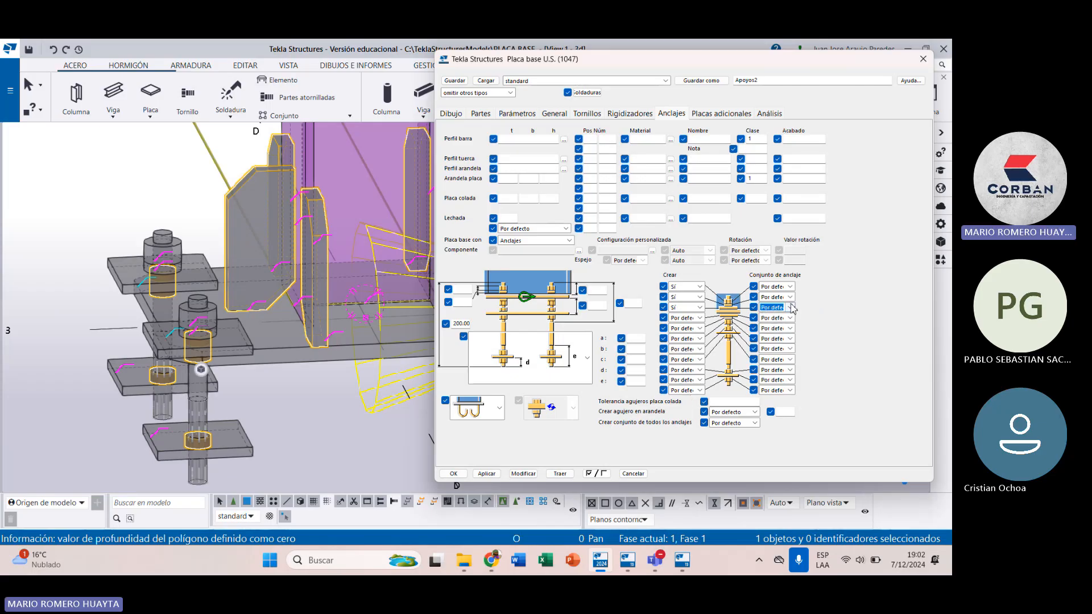
# Step: Set creation of the last three anchor rod parts at the lower end plate to Sí, apply the change and inspect the lower nuts
pyautogui.click(692, 392)
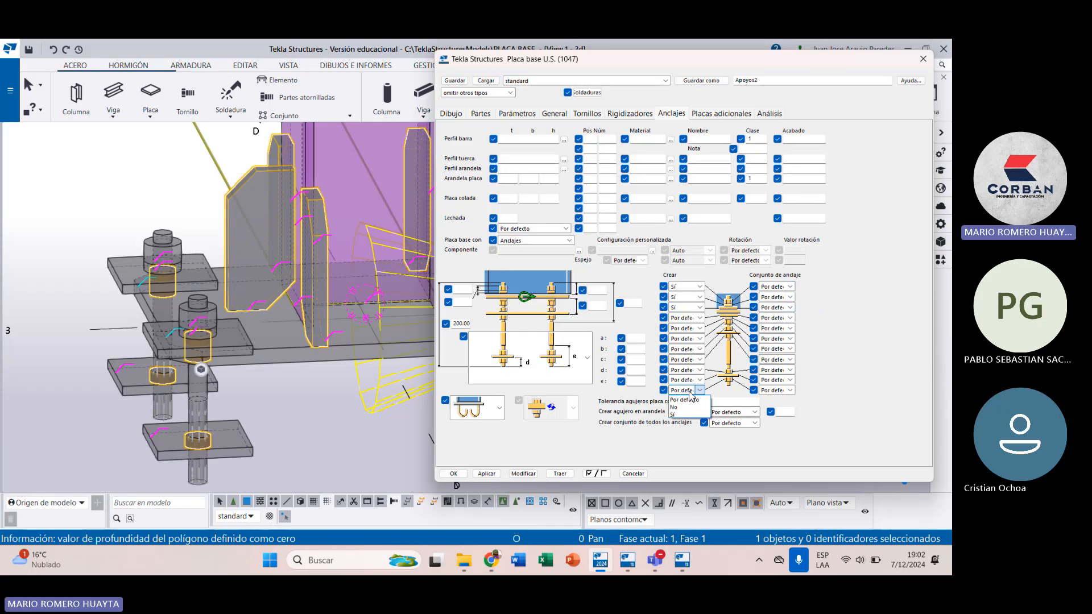
pyautogui.click(672, 416)
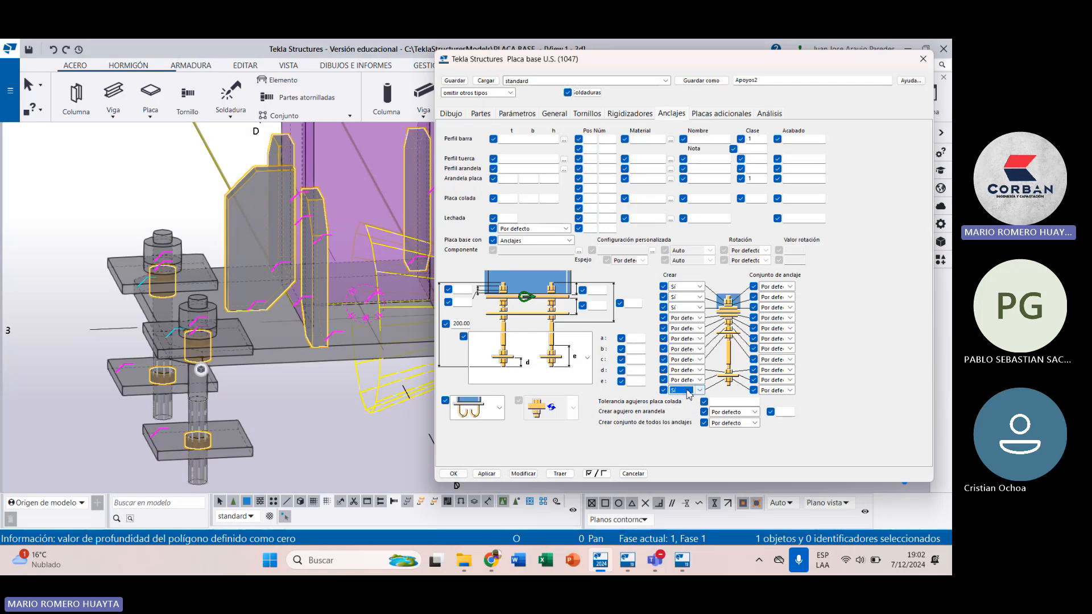
pyautogui.click(699, 379)
pyautogui.click(690, 405)
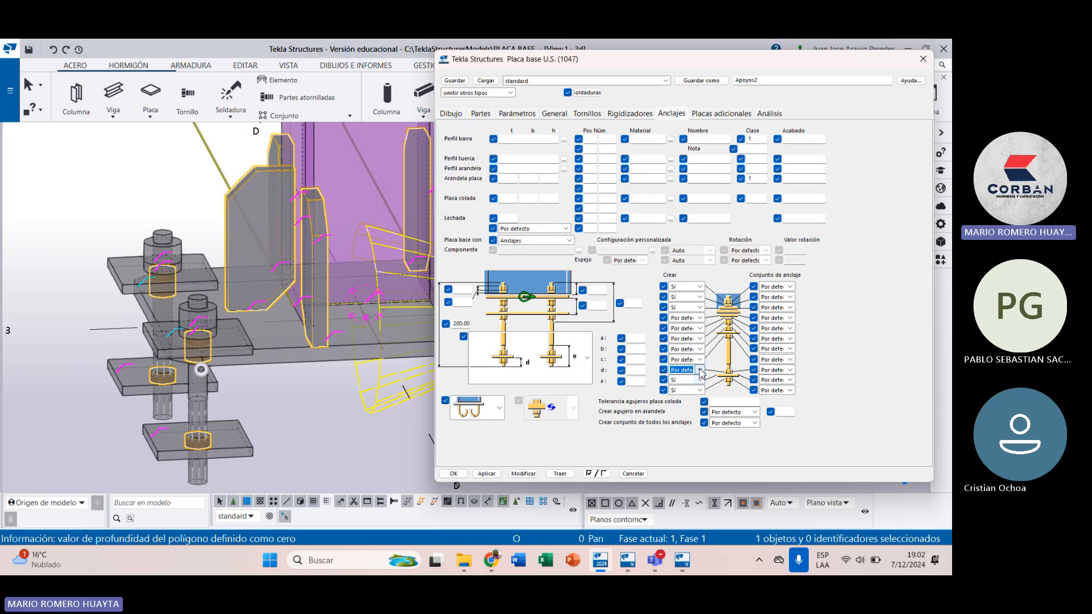
pyautogui.click(699, 370)
pyautogui.click(680, 394)
pyautogui.click(524, 476)
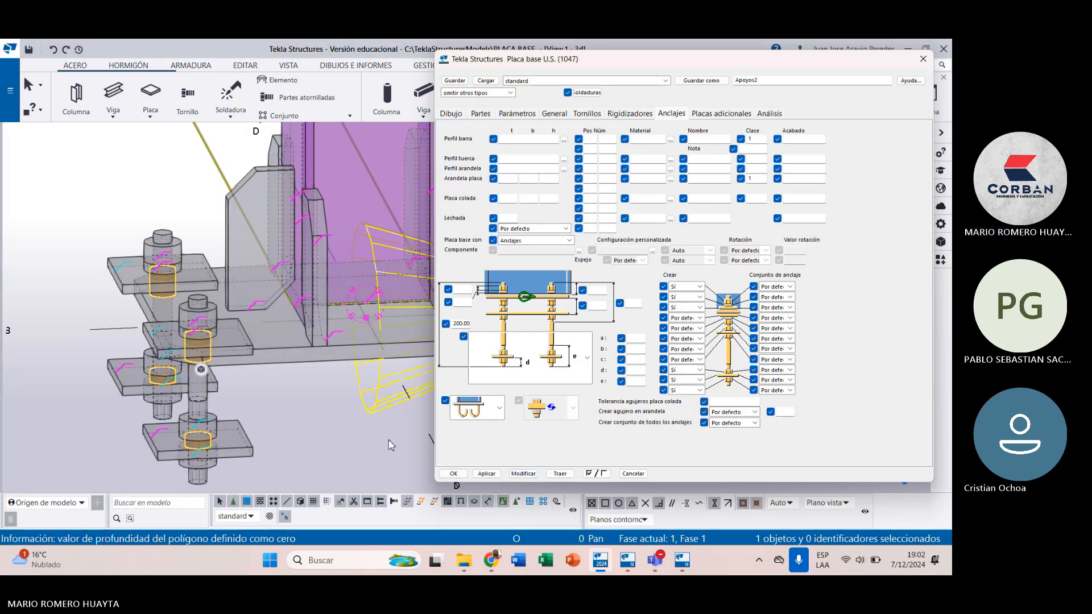
pyautogui.scroll(5, 225, 463)
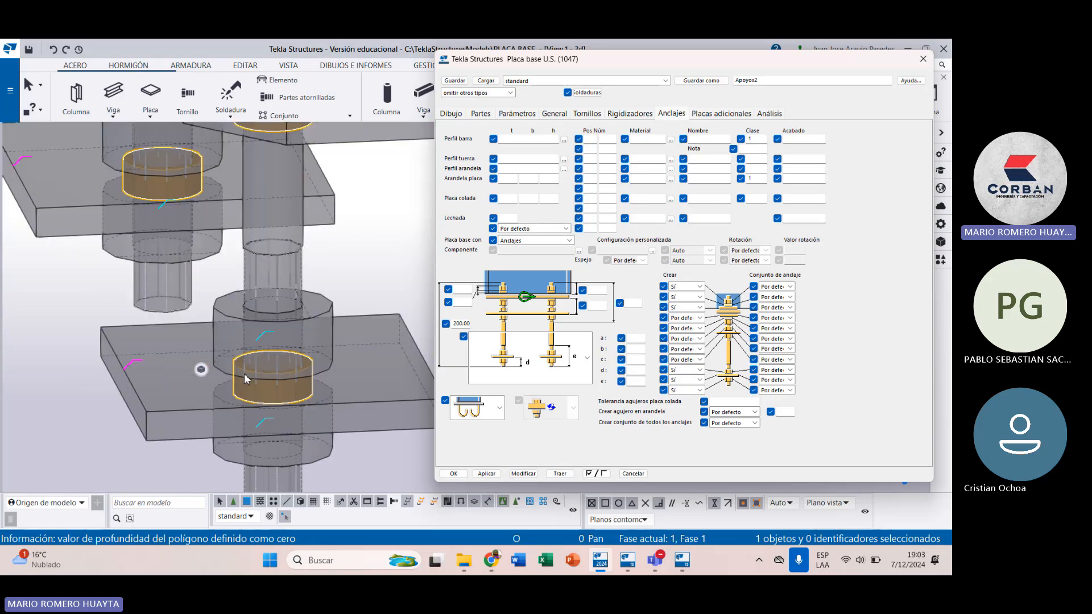
# Step: Set anchor rod dimension d, at the lower end of the rod, to 50 mm and apply the change
pyautogui.scroll(-4, 313, 341)
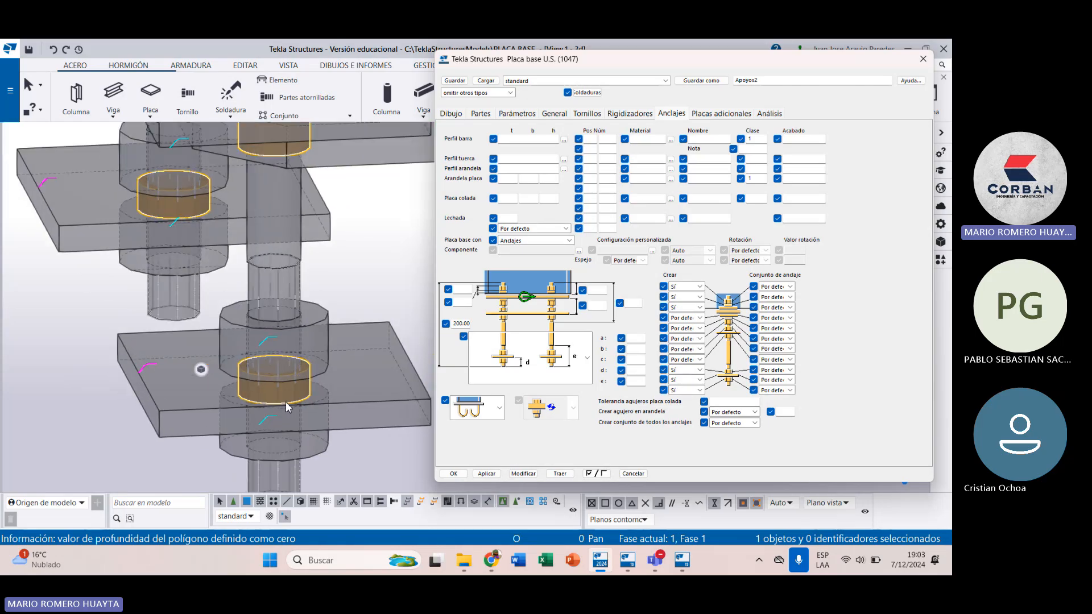
pyautogui.scroll(4, 301, 348)
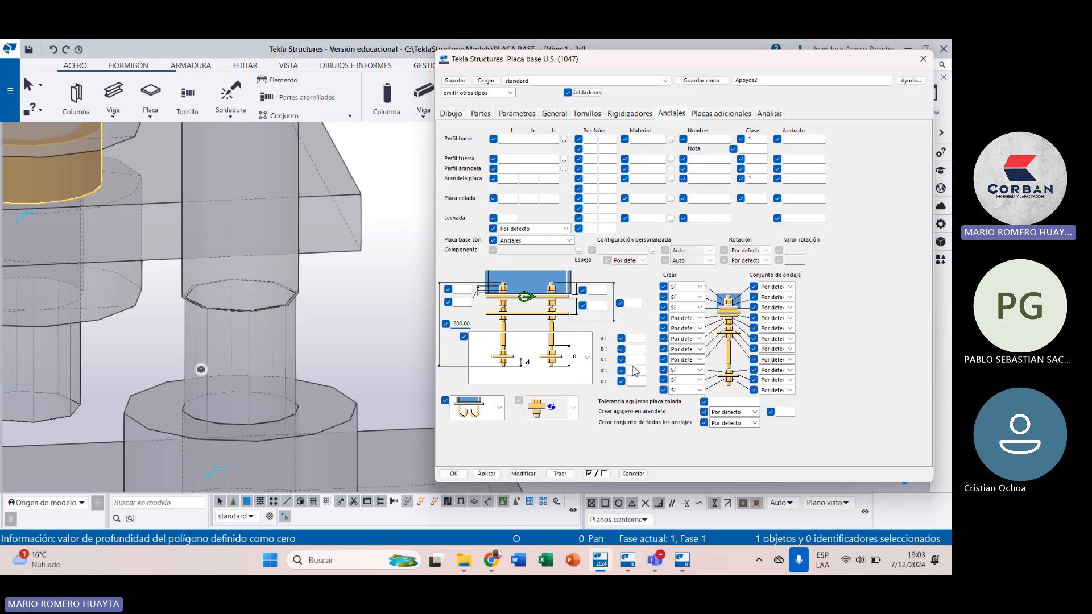
pyautogui.scroll(-4, 272, 283)
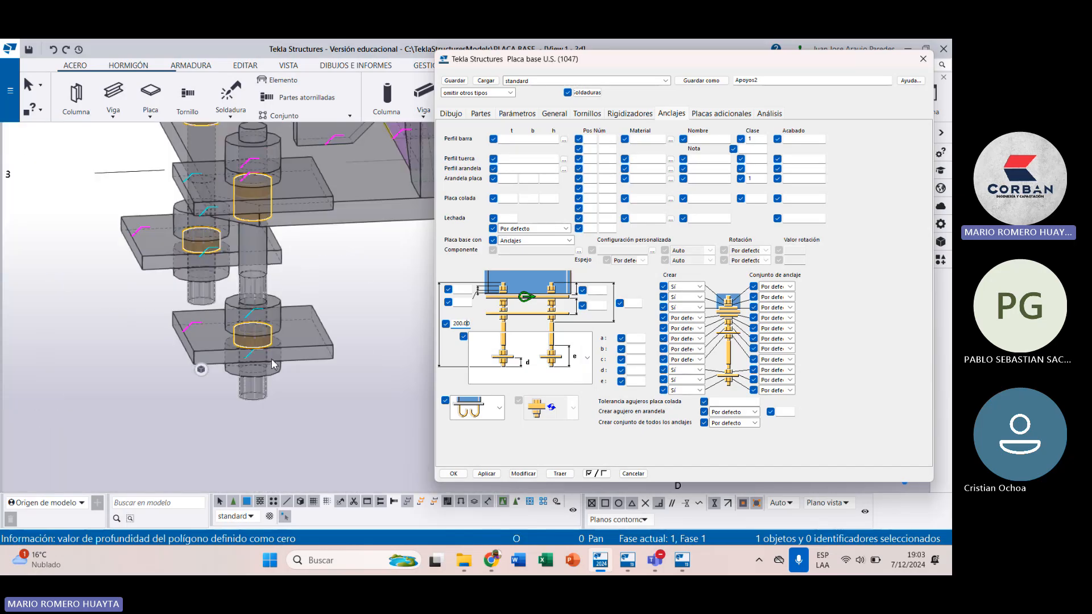
pyautogui.click(632, 371)
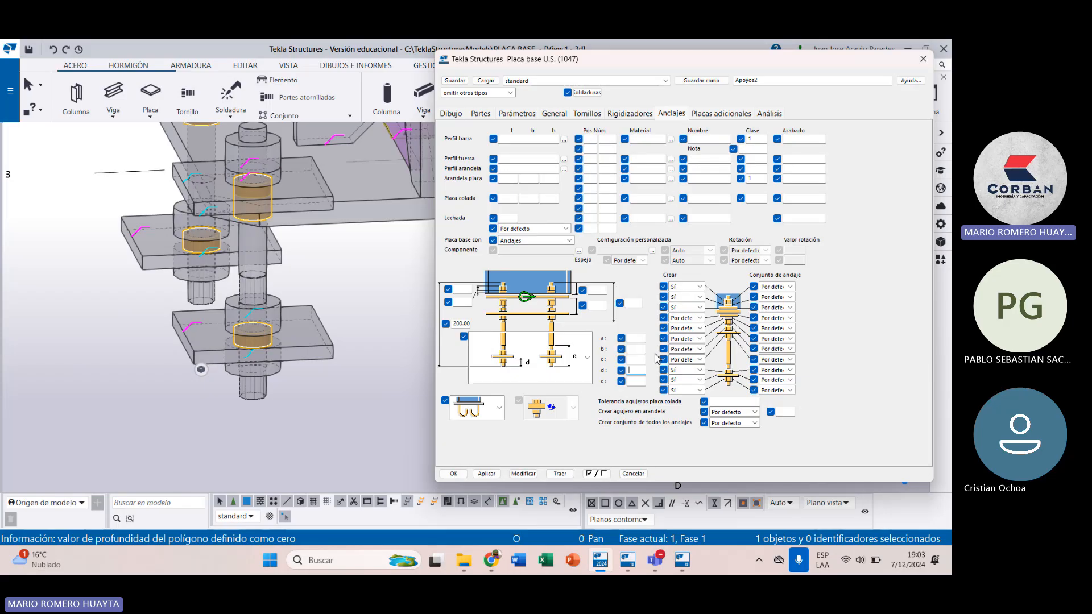
pyautogui.write('50')
pyautogui.click(523, 474)
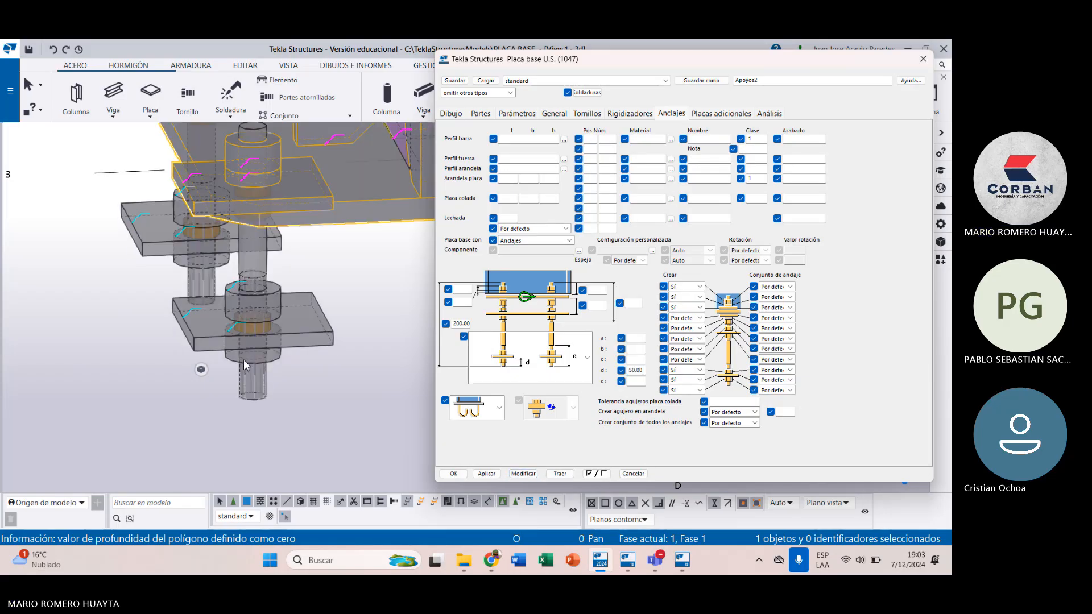
pyautogui.scroll(5, 251, 368)
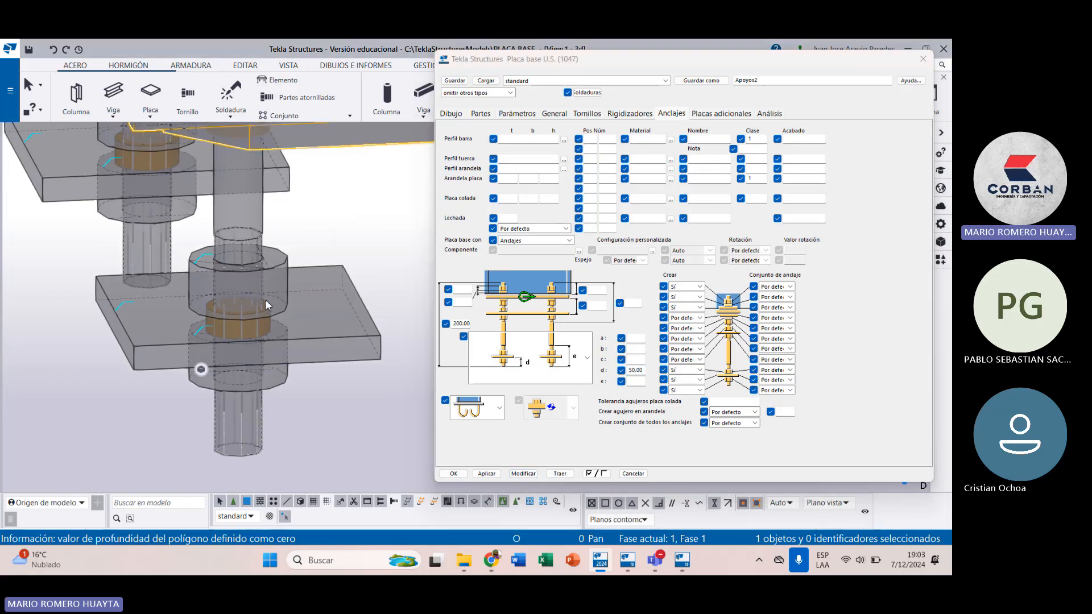
# Step: Set anchor rod dimension e to 200 mm and apply the change
pyautogui.click(638, 363)
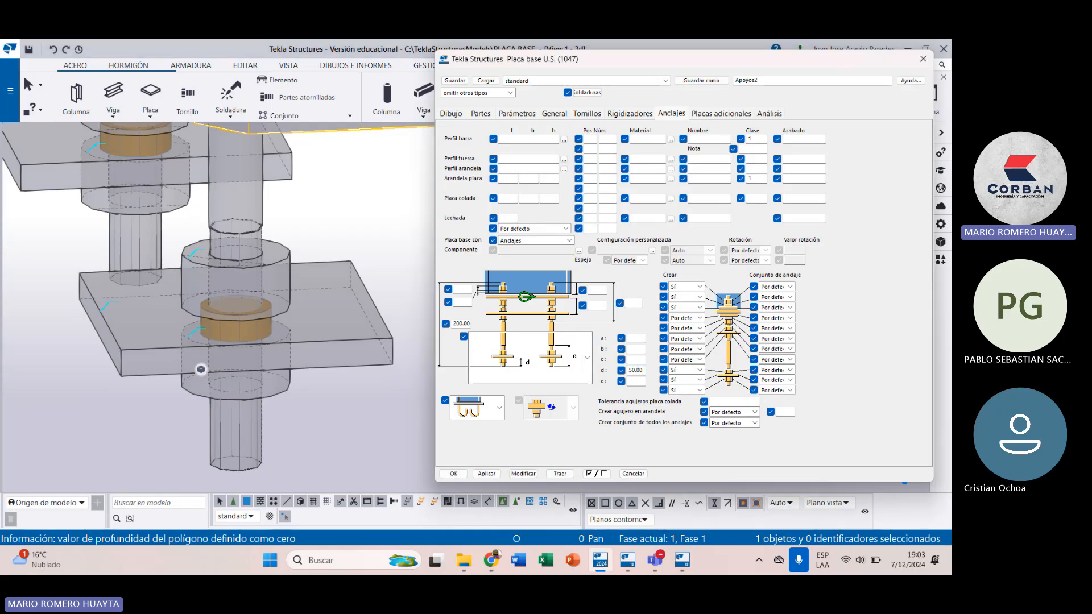
pyautogui.click(634, 381)
pyautogui.write('200.00')
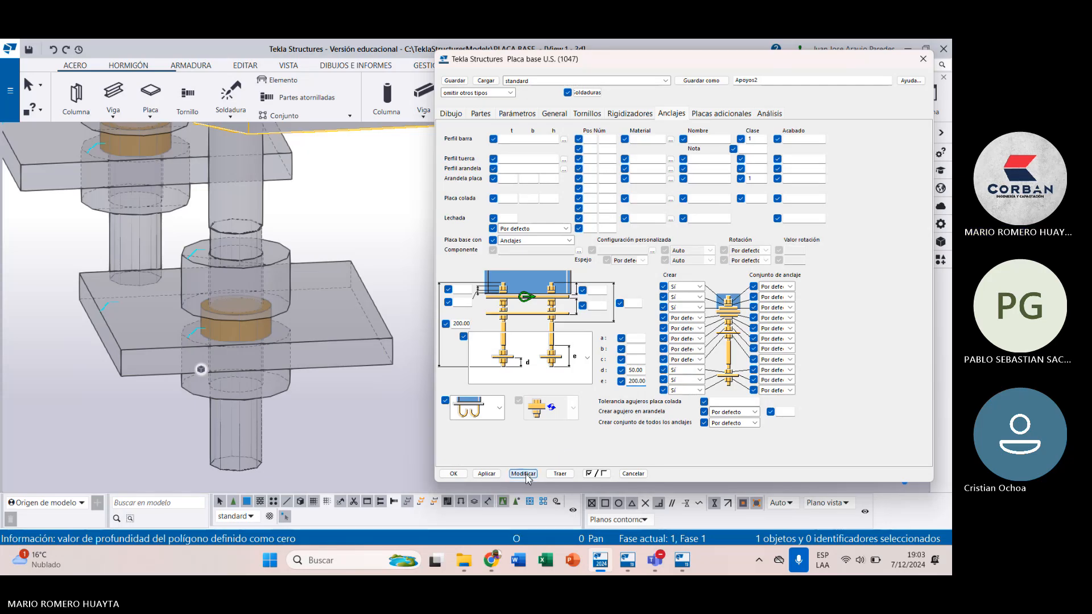
pyautogui.click(524, 474)
# Step: Set the anchor rod length below the base plate to 500 mm and apply the change
pyautogui.scroll(-3, 262, 307)
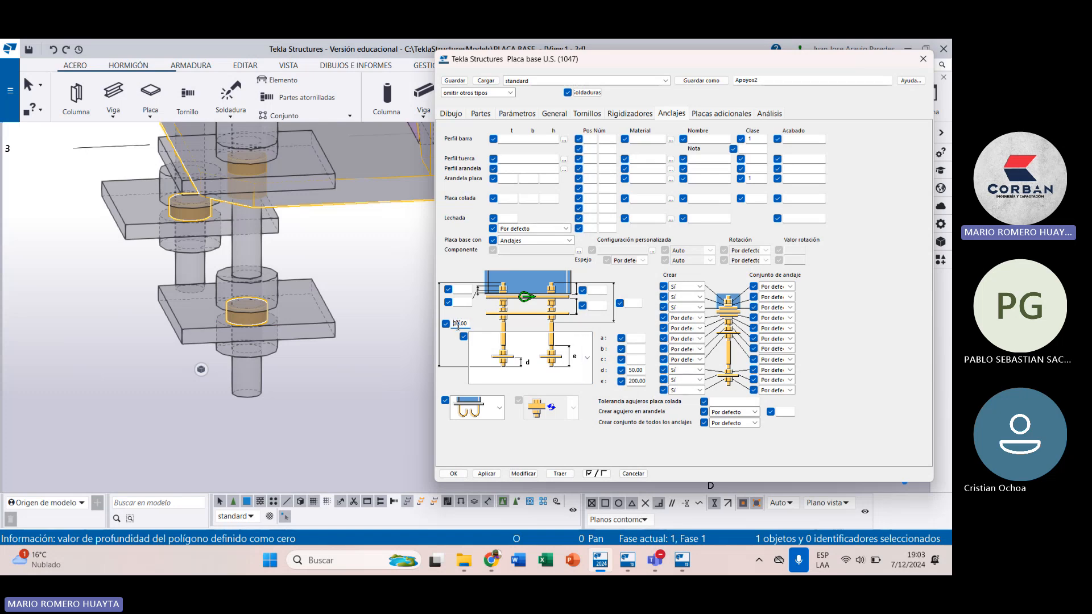
pyautogui.scroll(-5, 275, 345)
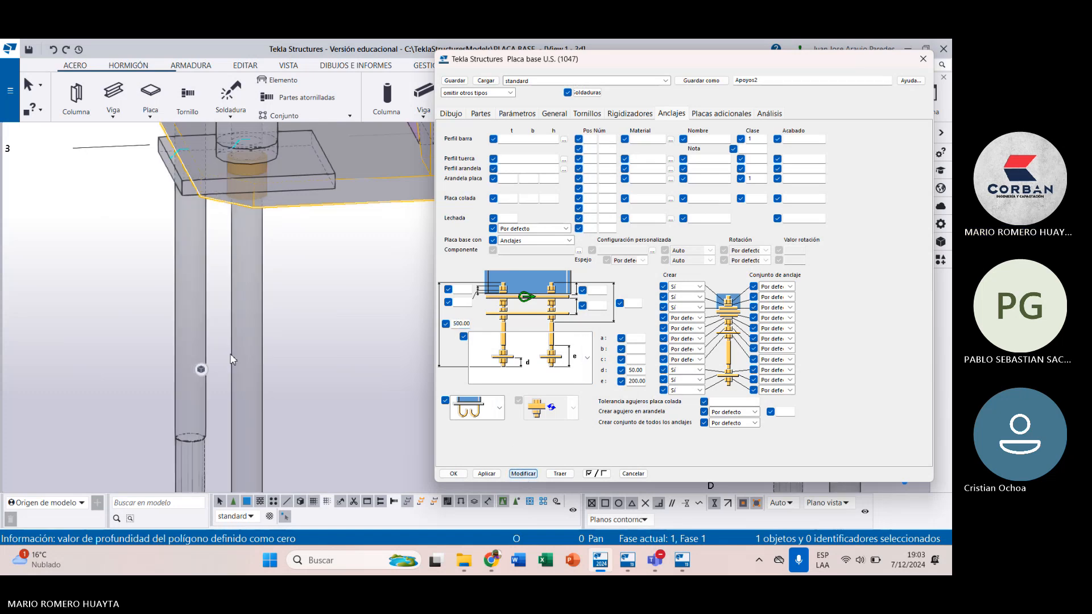
pyautogui.scroll(6, 275, 346)
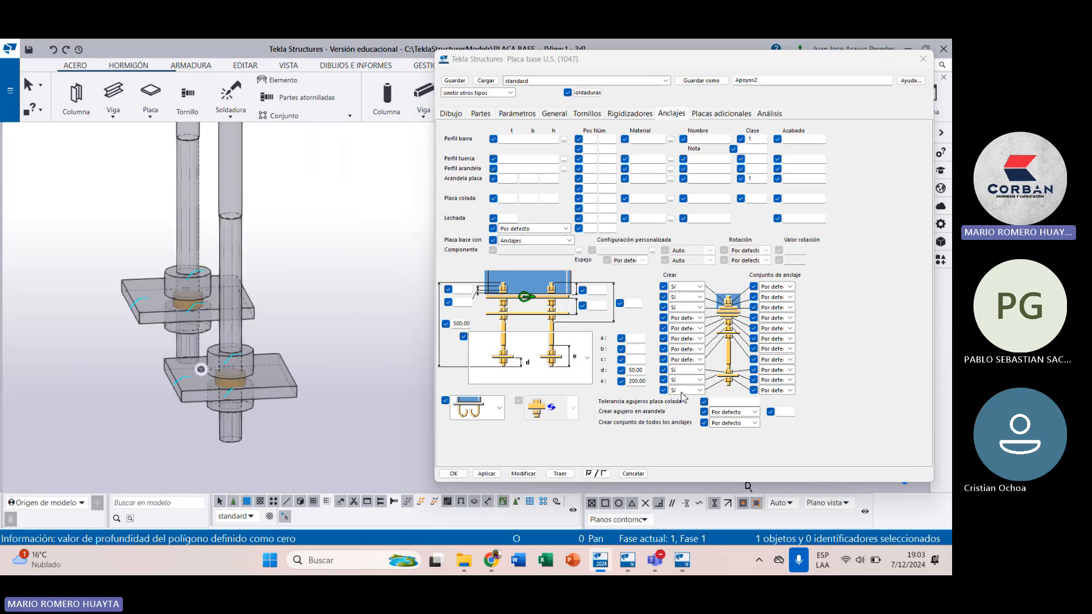
# Step: Try anchor rod dimension e at 100 mm, inspect the rods and set the dimension back to 200 mm
pyautogui.click(632, 382)
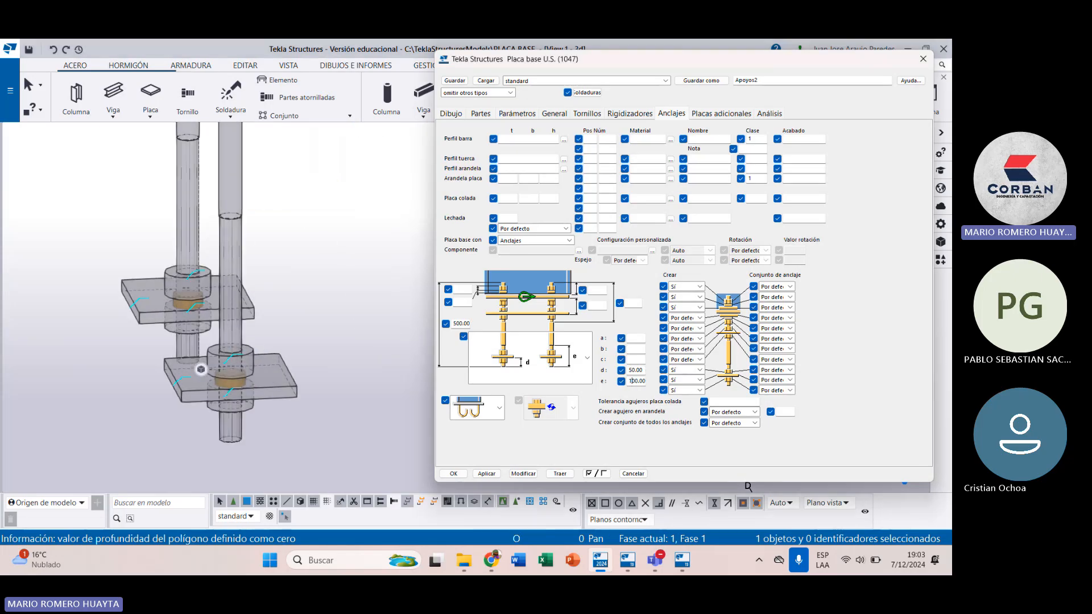
pyautogui.click(523, 473)
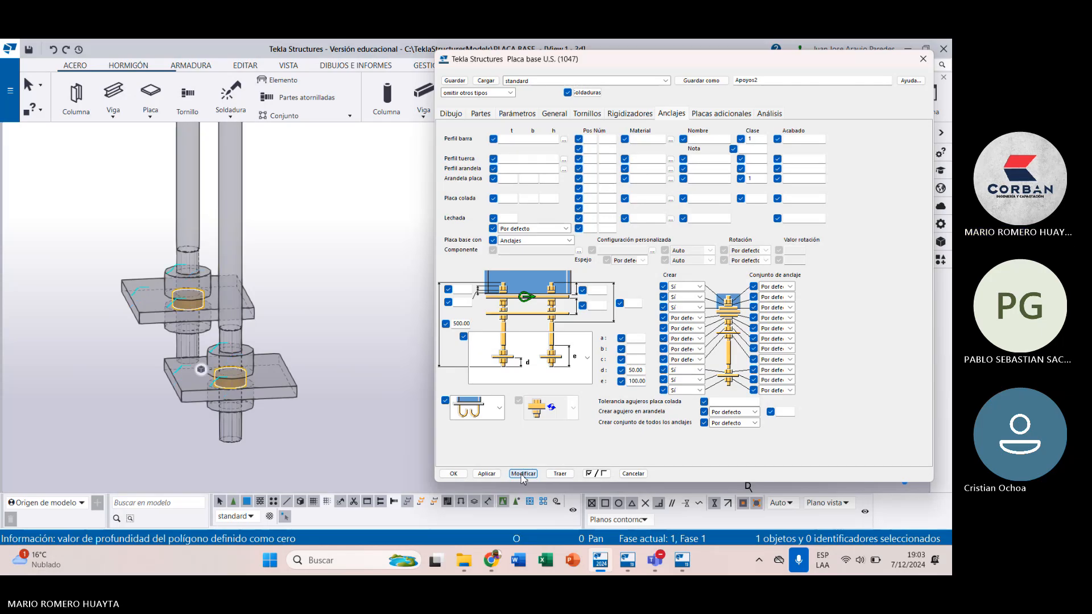
pyautogui.scroll(-3, 267, 324)
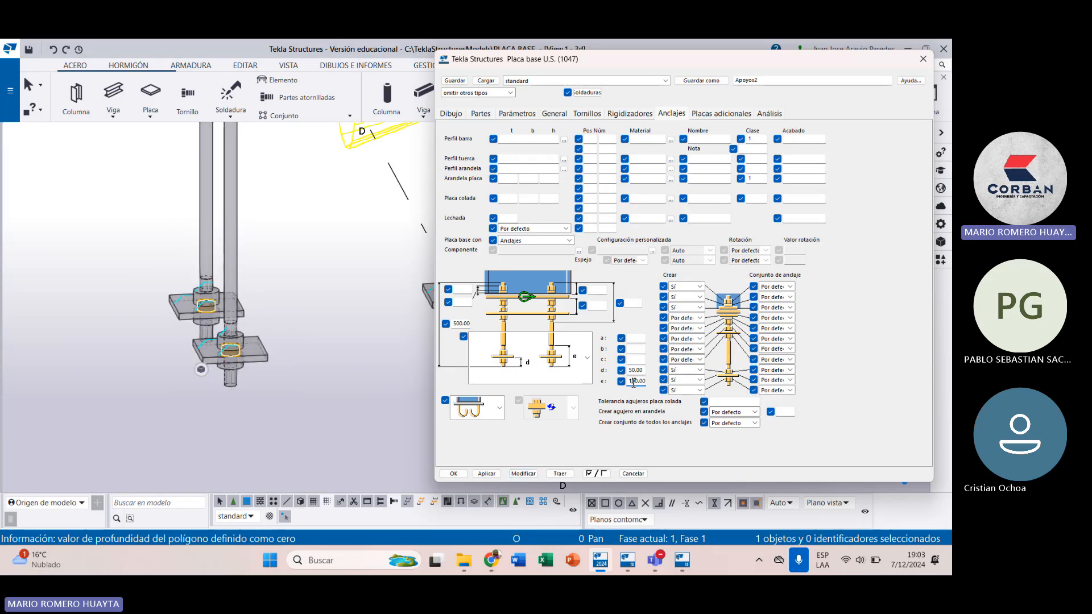
pyautogui.click(523, 473)
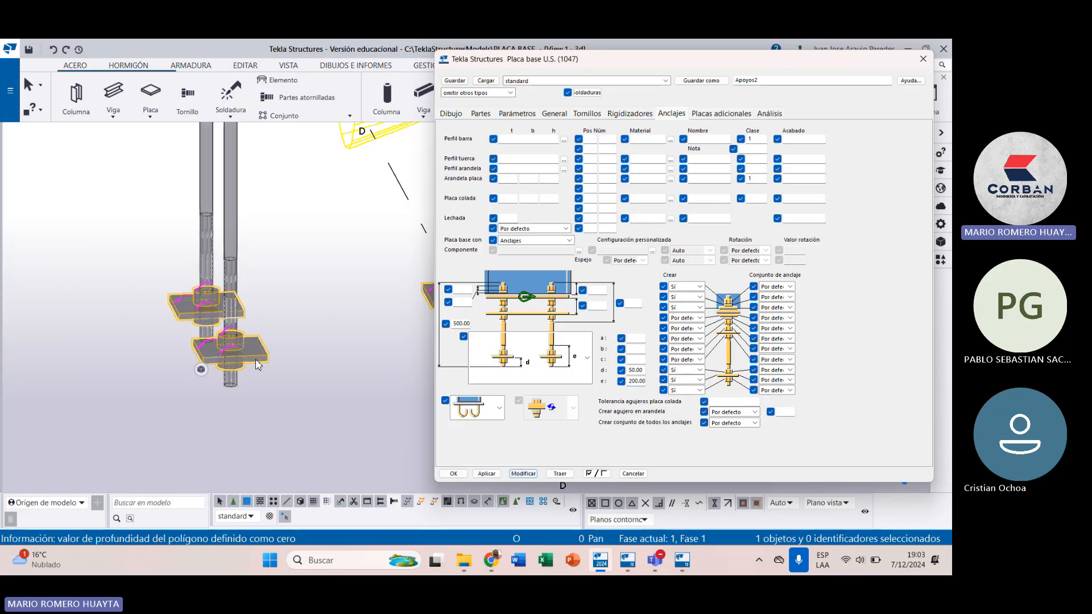
pyautogui.scroll(-2, 225, 294)
pyautogui.scroll(-3, 224, 294)
pyautogui.moveTo(270, 304); pyautogui.dragTo(271, 327, button='middle')
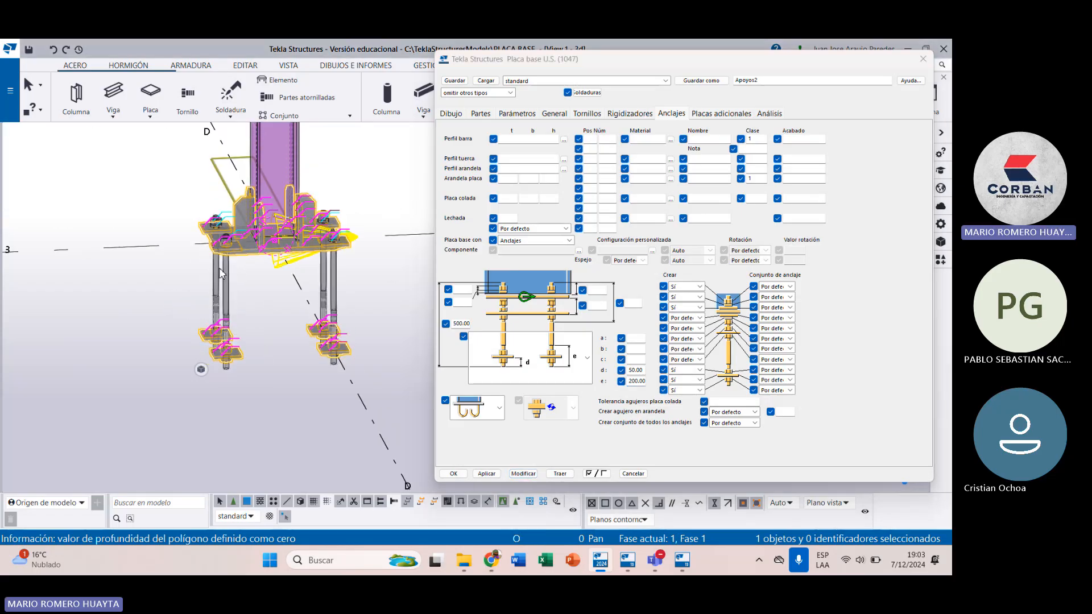
# Step: Reset creation of the third anchor rod part, the plate washer above the base plate, to Por defecto and apply the change
pyautogui.scroll(5, 224, 249)
pyautogui.moveTo(222, 251); pyautogui.dragTo(119, 290, button='middle')
pyautogui.scroll(4, 207, 222)
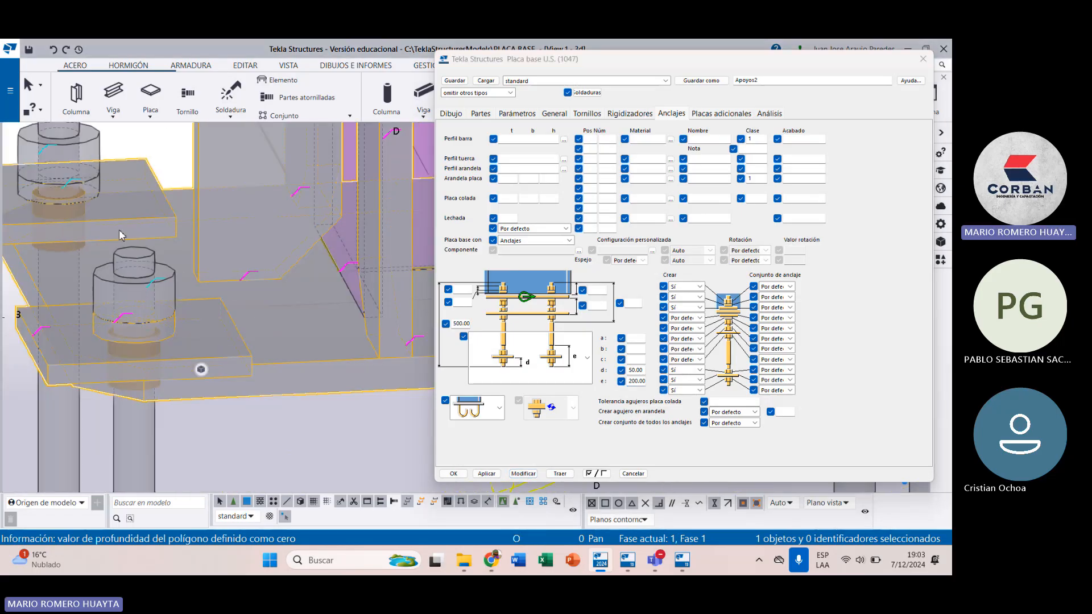
pyautogui.scroll(-3, 125, 232)
pyautogui.moveTo(135, 224); pyautogui.dragTo(273, 272, button='middle')
pyautogui.scroll(2, 177, 279)
pyautogui.scroll(3, 177, 279)
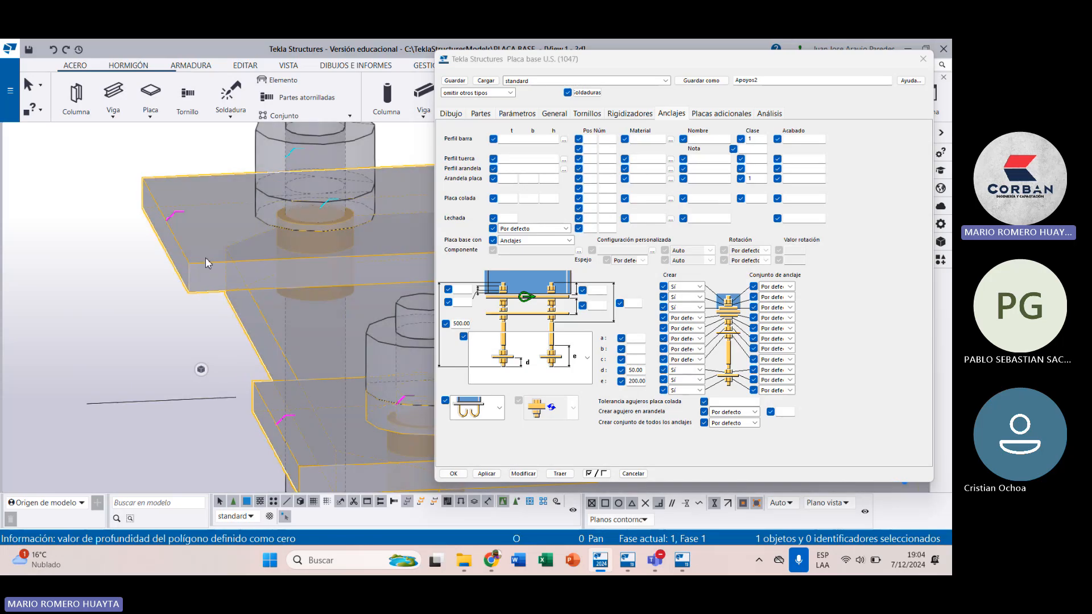
pyautogui.click(699, 307)
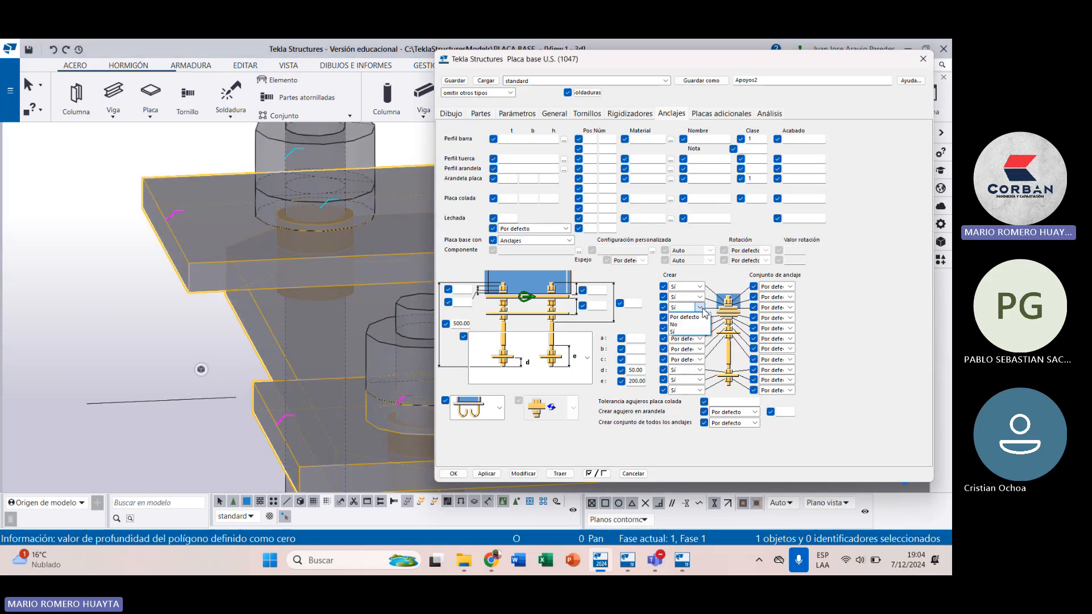
pyautogui.click(684, 317)
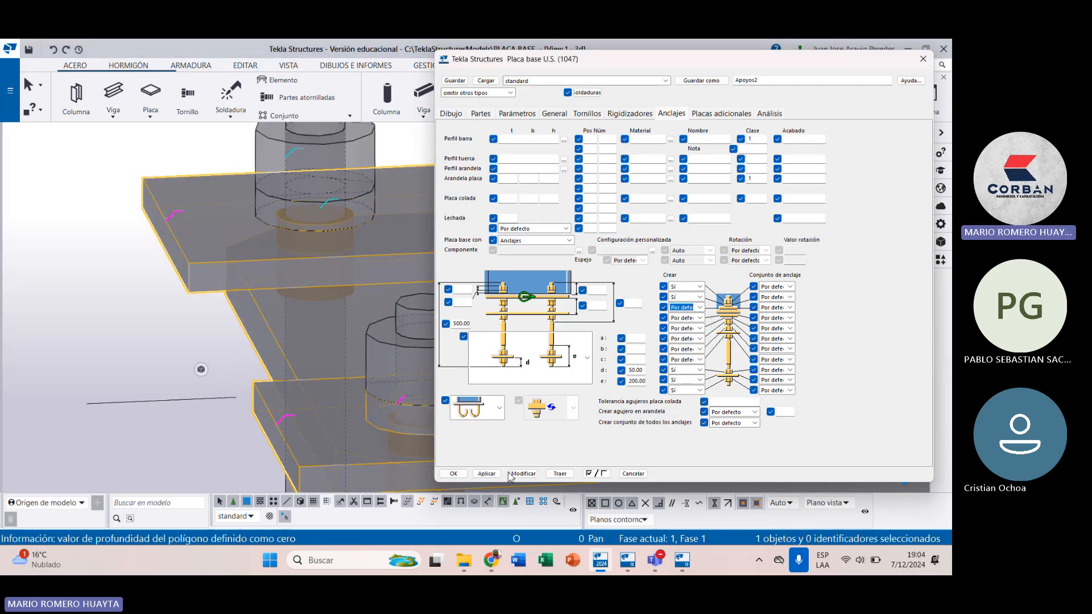
pyautogui.click(518, 477)
pyautogui.scroll(-5, 176, 245)
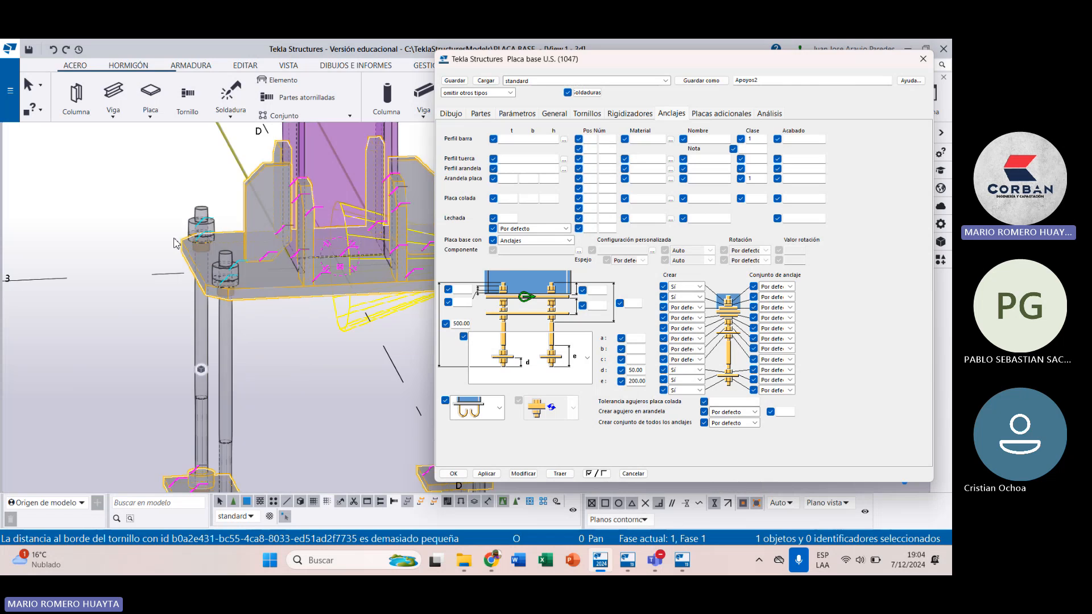
pyautogui.scroll(2, 231, 268)
pyautogui.keyDown('ctrl'); pyautogui.moveTo(232, 273); pyautogui.dragTo(236, 247, button='middle'); pyautogui.keyUp('ctrl')
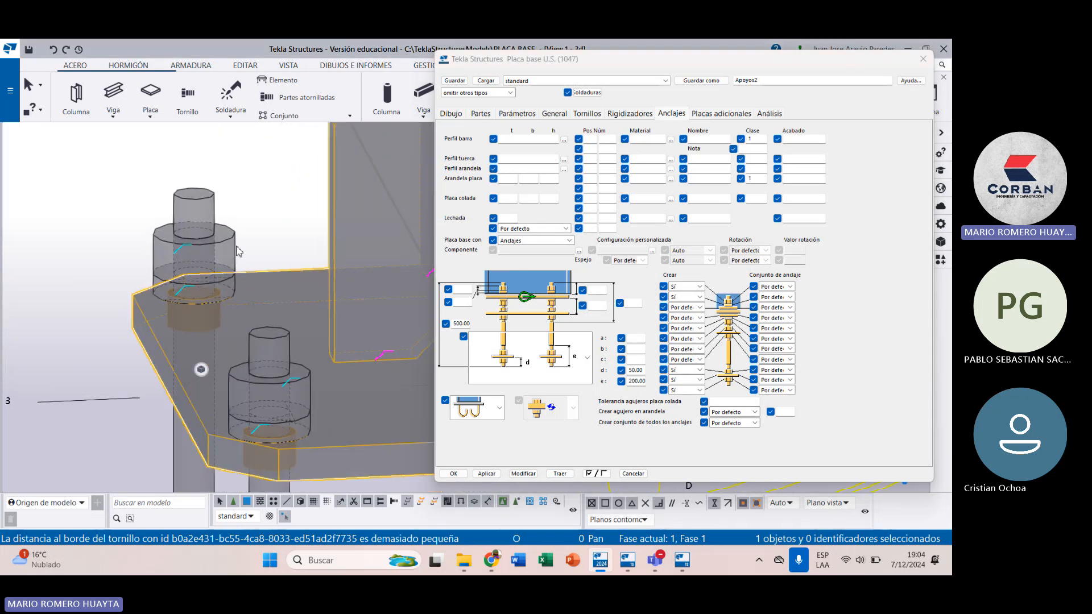
pyautogui.scroll(-8, 236, 247)
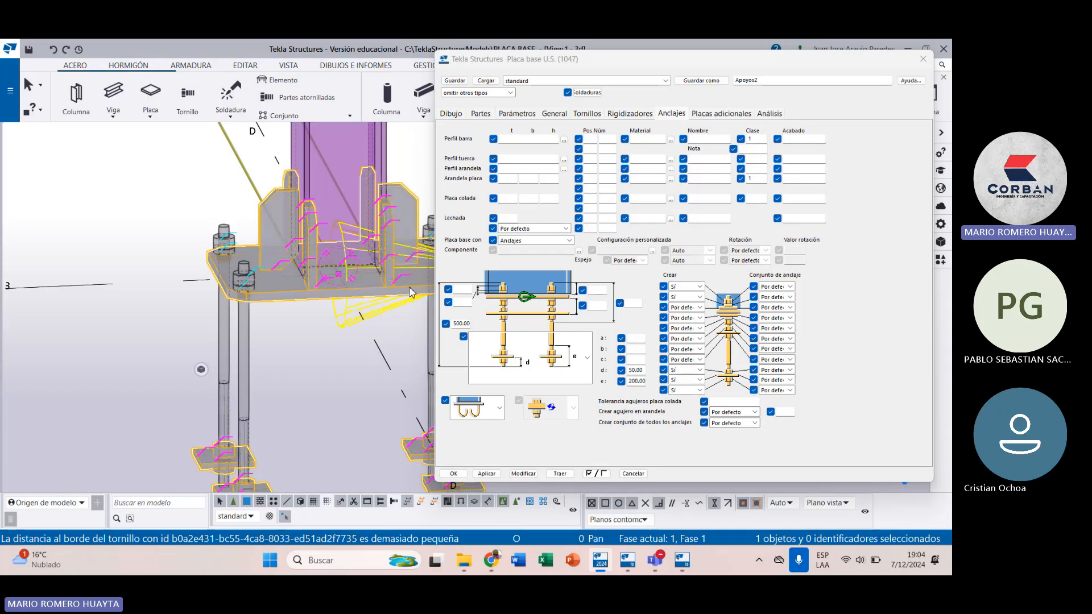
pyautogui.click(538, 160)
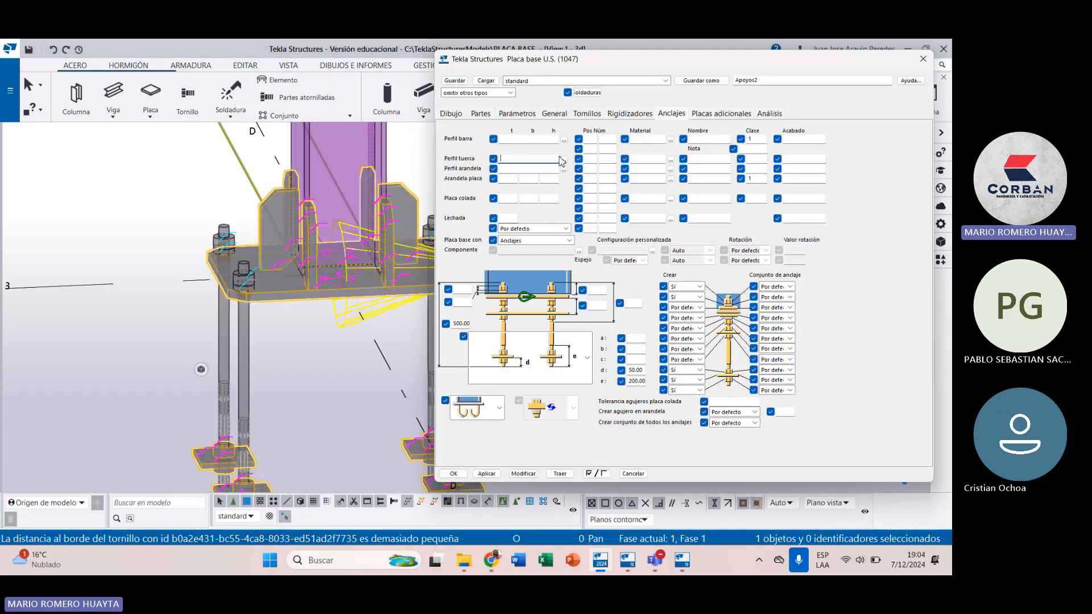
pyautogui.click(564, 160)
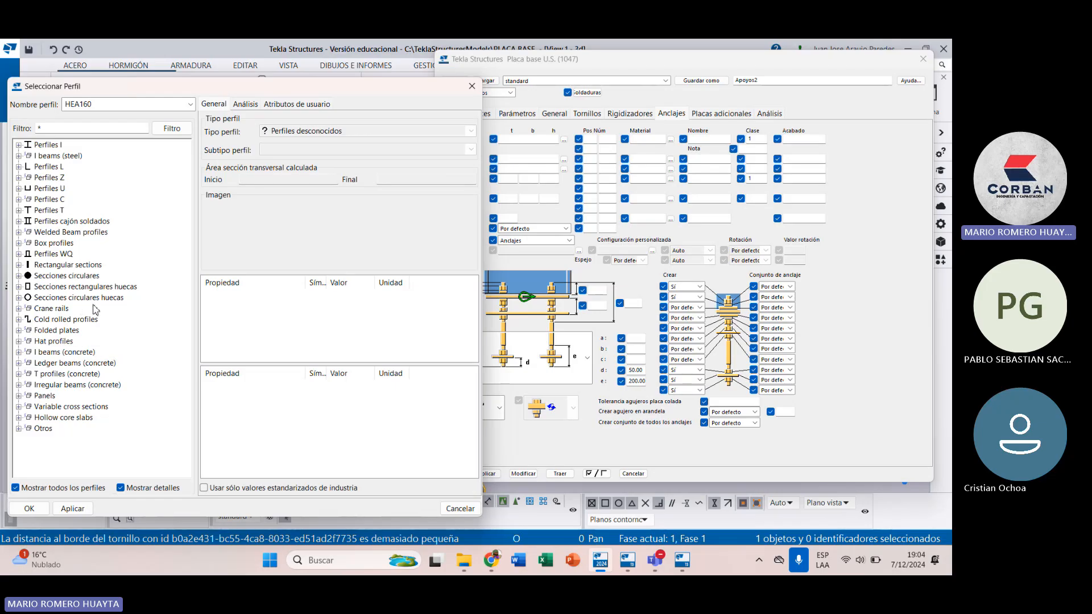
pyautogui.click(473, 86)
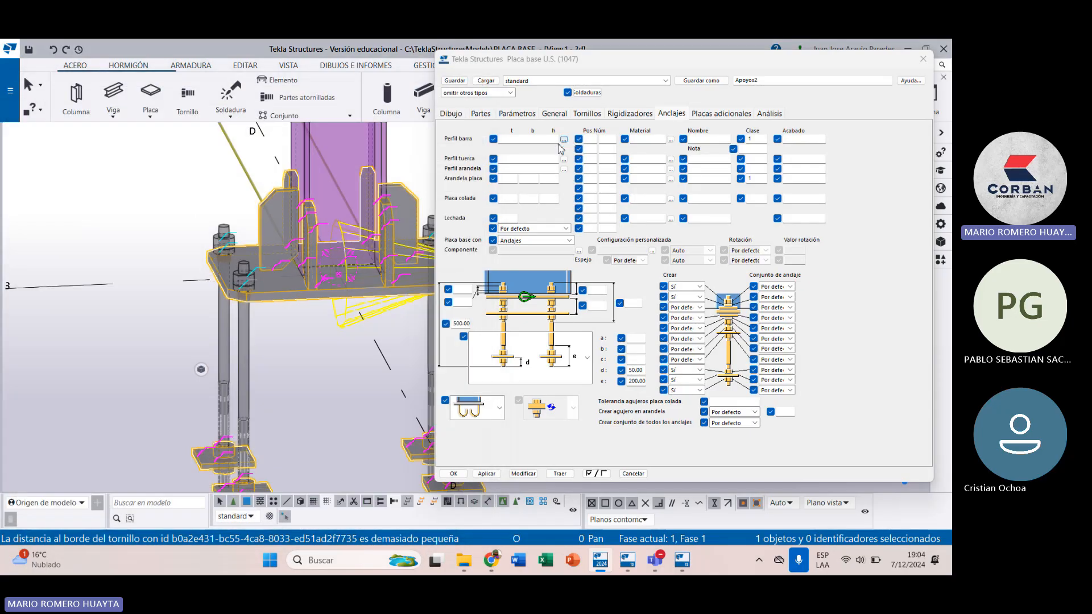
pyautogui.click(637, 306)
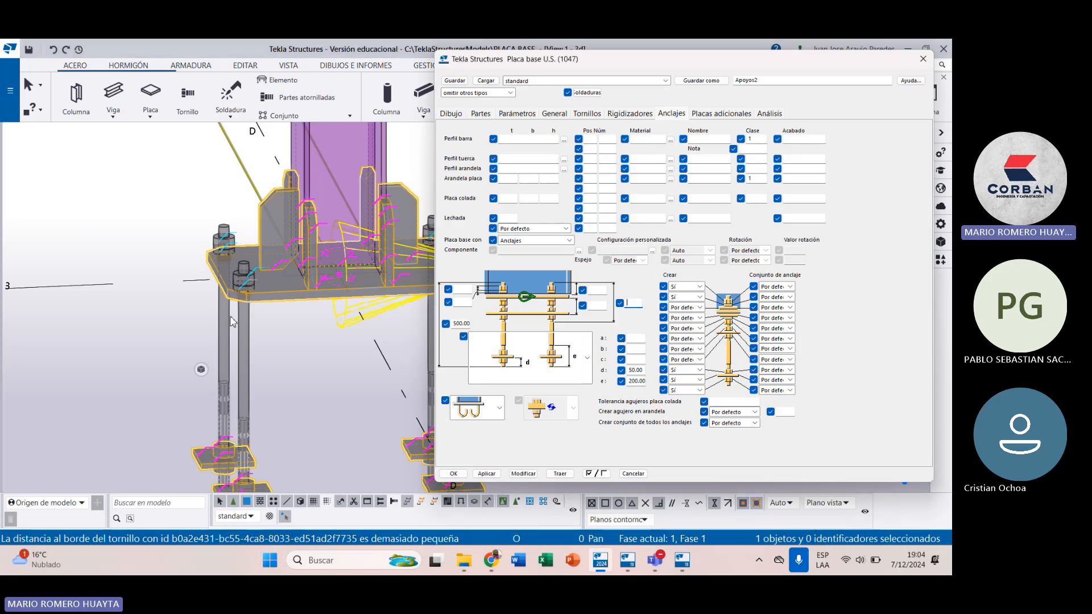
# Step: Set creation of the fifth anchor rod part, the washer directly under the base plate, to Sí and apply the change
pyautogui.scroll(5, 233, 321)
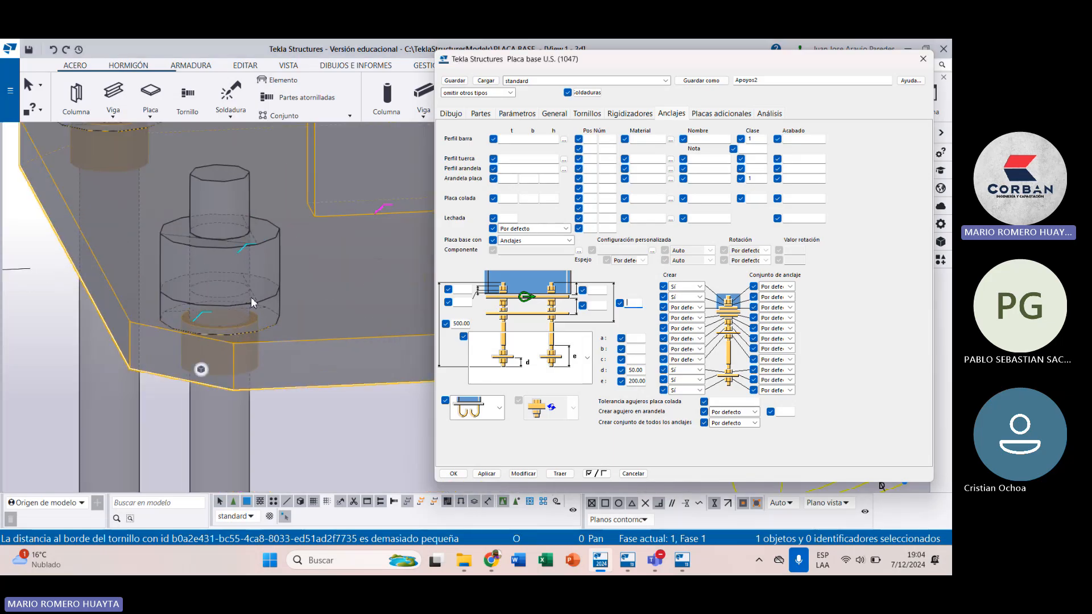
pyautogui.scroll(-5, 223, 321)
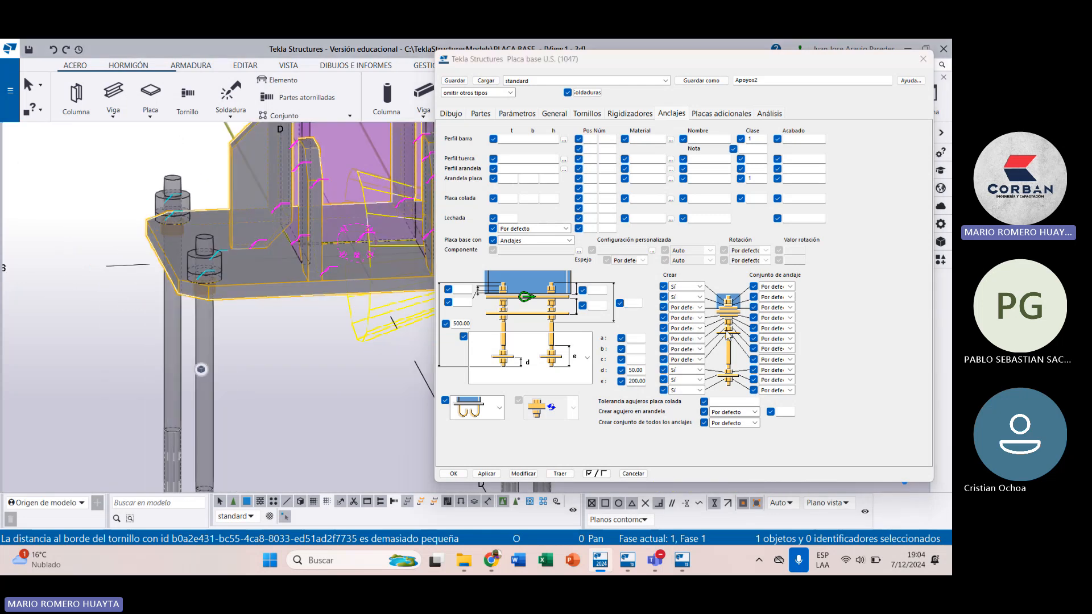
pyautogui.click(700, 328)
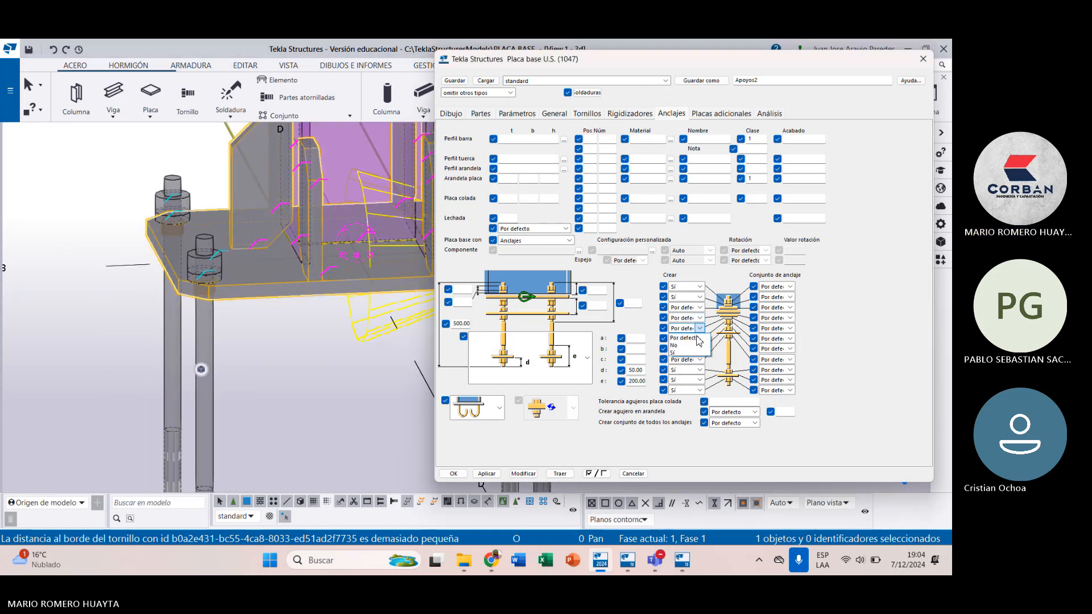
pyautogui.click(689, 349)
pyautogui.click(523, 474)
pyautogui.scroll(5, 207, 301)
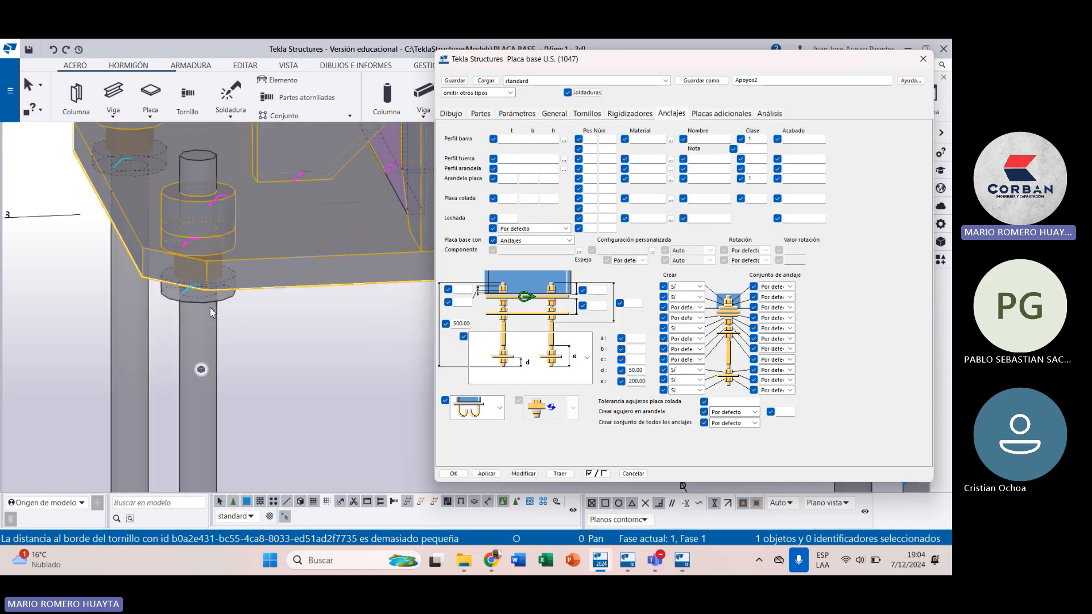
pyautogui.scroll(-3, 207, 300)
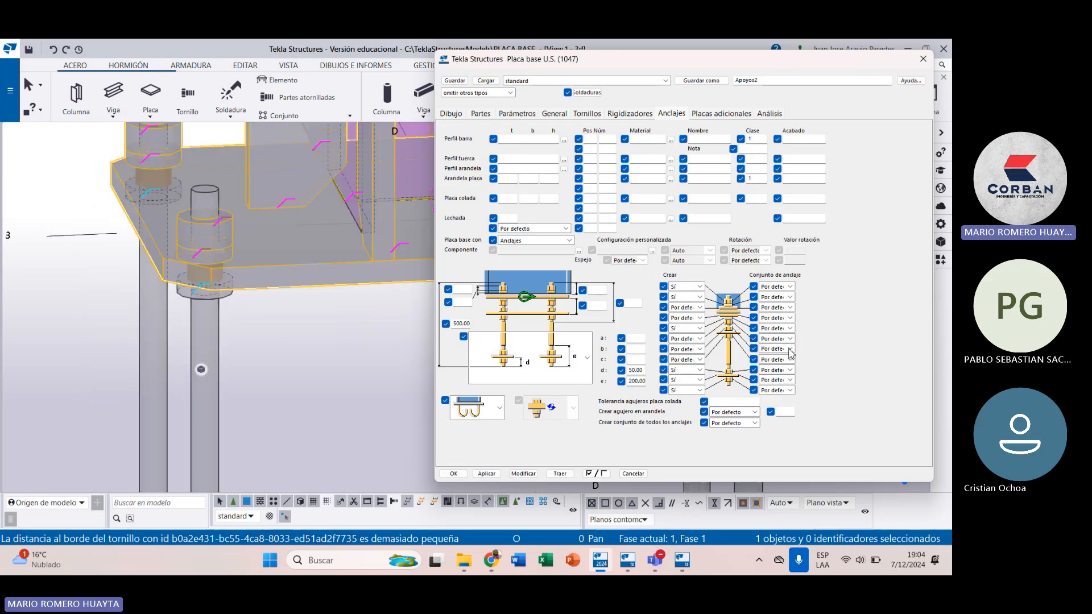
# Step: Try creating the sixth anchor rod part, the nut under the base plate, and reset its creation to Por defecto
pyautogui.click(699, 339)
pyautogui.click(685, 360)
pyautogui.click(522, 474)
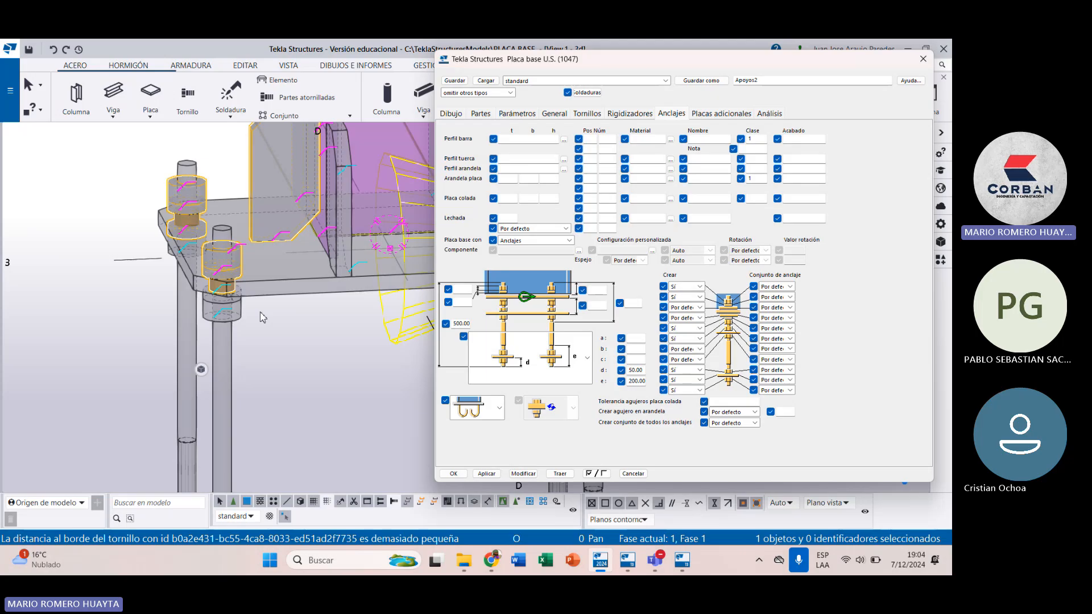
pyautogui.scroll(3, 261, 311)
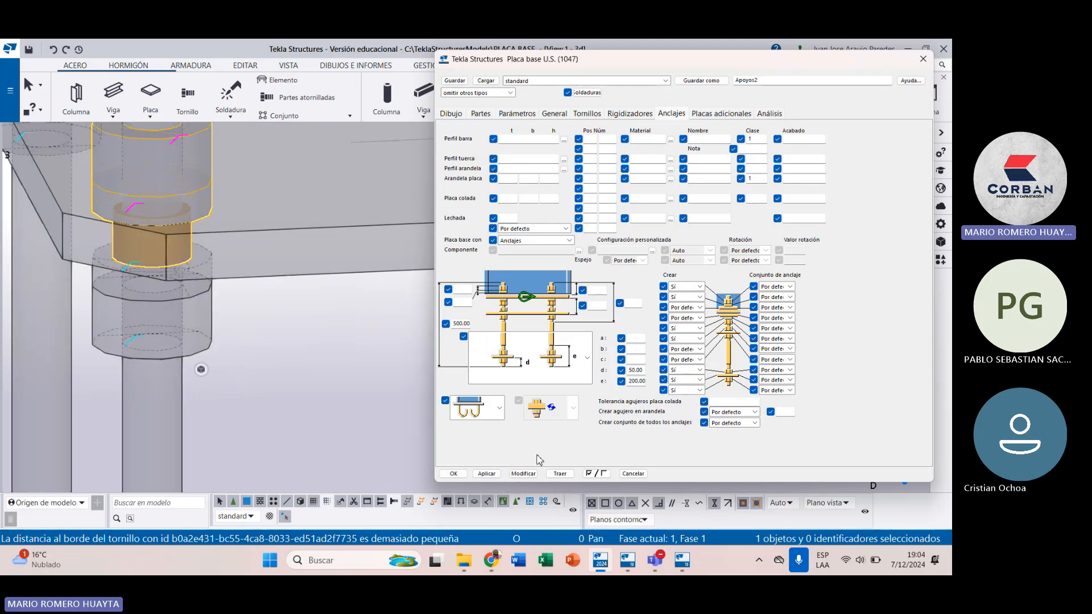
pyautogui.click(696, 339)
pyautogui.click(688, 348)
pyautogui.click(523, 474)
pyautogui.scroll(-5, 283, 352)
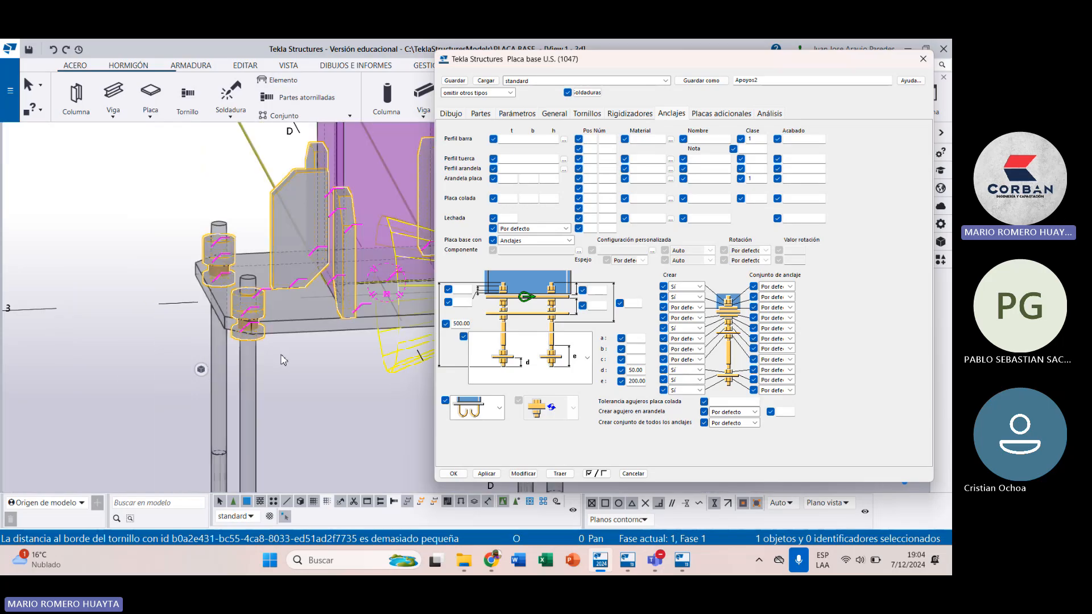
# Step: Try an upper thread length of 200 mm on the anchor rods and apply it to the base plate
pyautogui.moveTo(264, 318); pyautogui.dragTo(235, 303, button='middle')
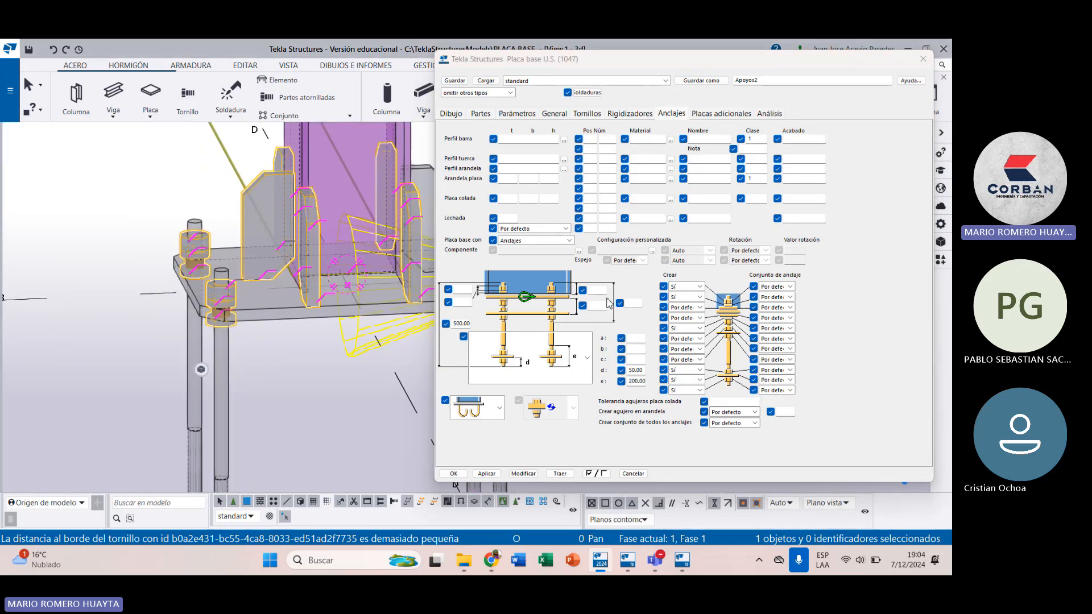
pyautogui.click(629, 301)
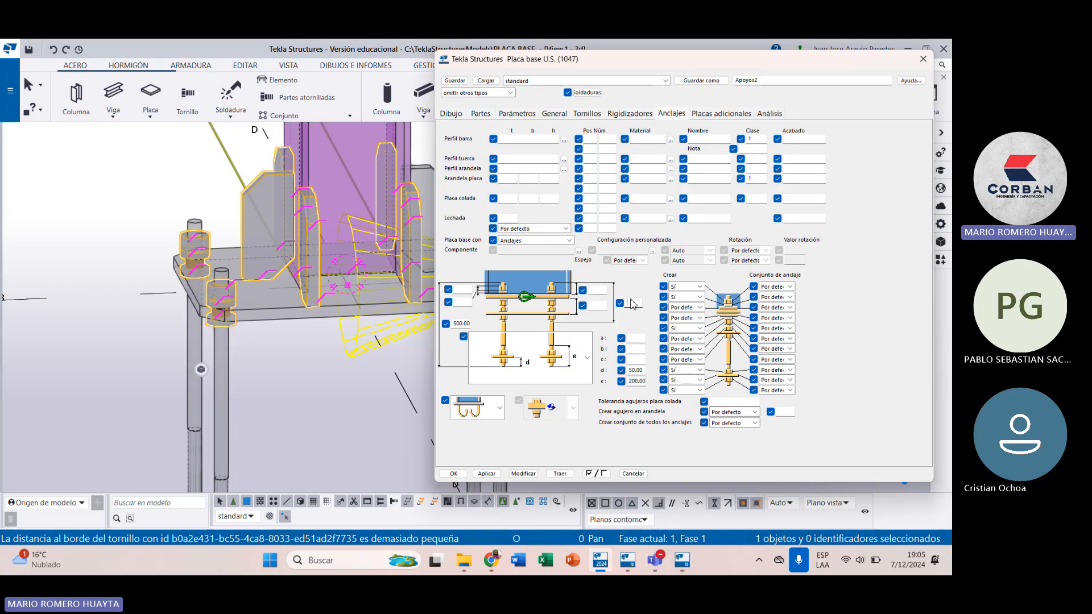
pyautogui.write('200')
pyautogui.click(524, 474)
pyautogui.scroll(-4, 237, 370)
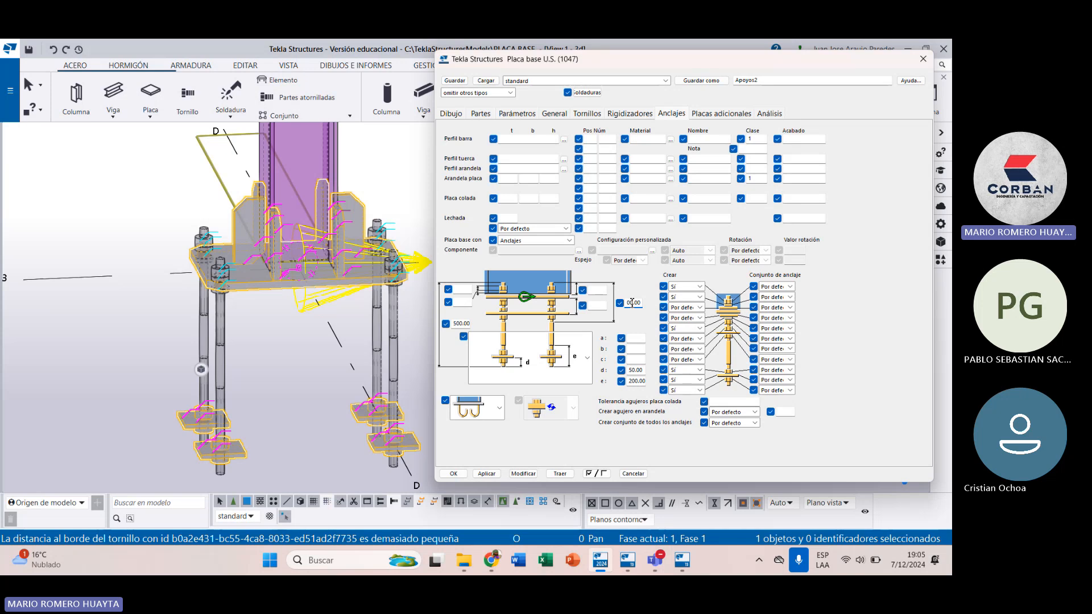
# Step: Set the anchor rods' upper thread length and dimension e to 100 mm each, applying the changes
pyautogui.click(523, 474)
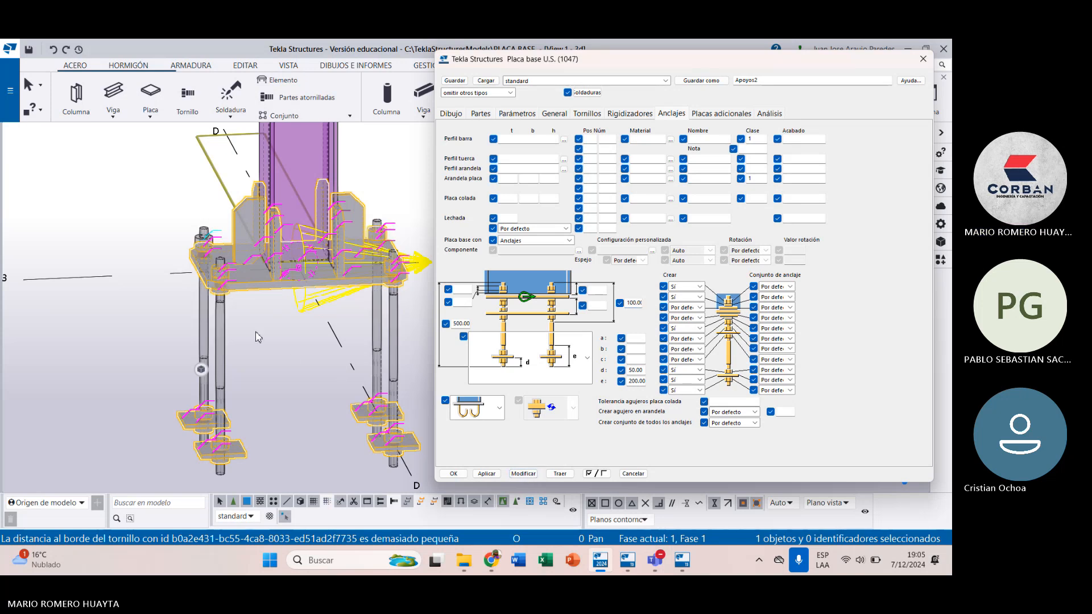
pyautogui.scroll(4, 220, 306)
pyautogui.scroll(-5, 220, 306)
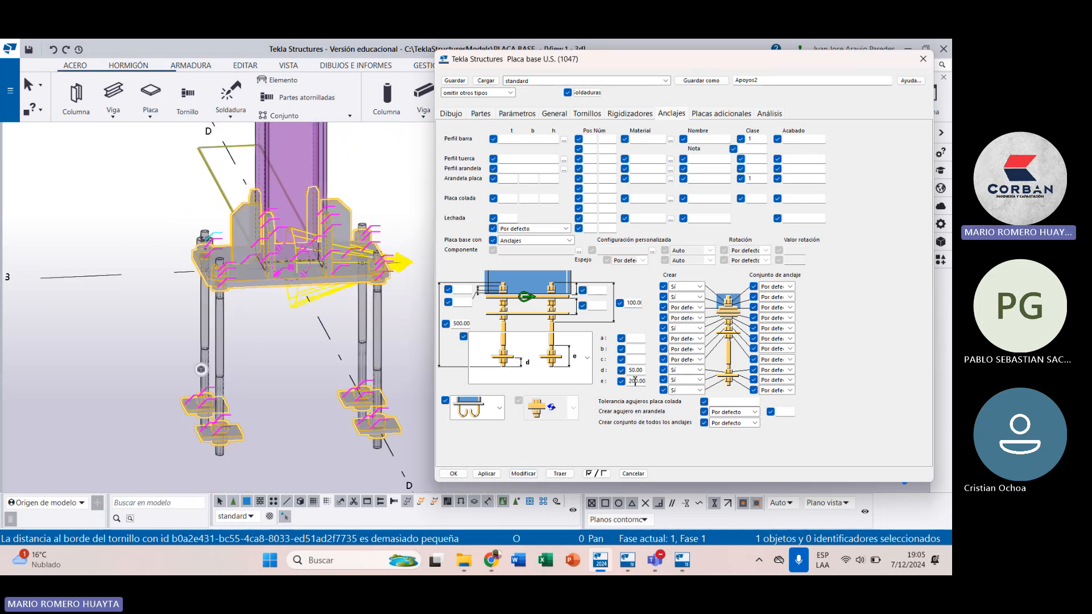
pyautogui.click(524, 474)
pyautogui.scroll(5, 206, 310)
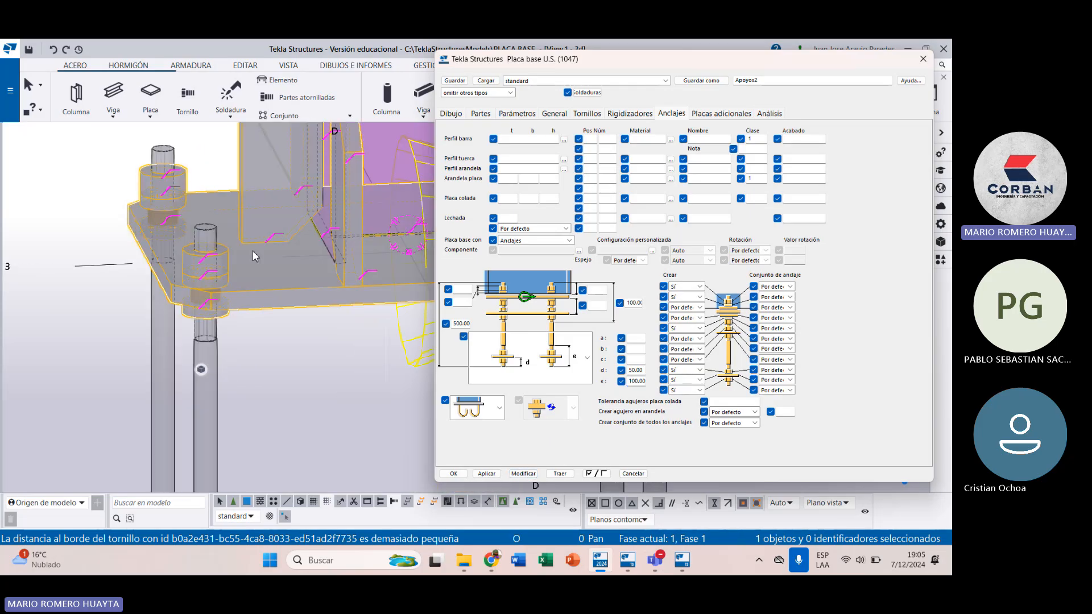
# Step: Set the anchor rods' nut and washer thickness dimensions to 16 mm and 10 mm and apply them
pyautogui.click(464, 290)
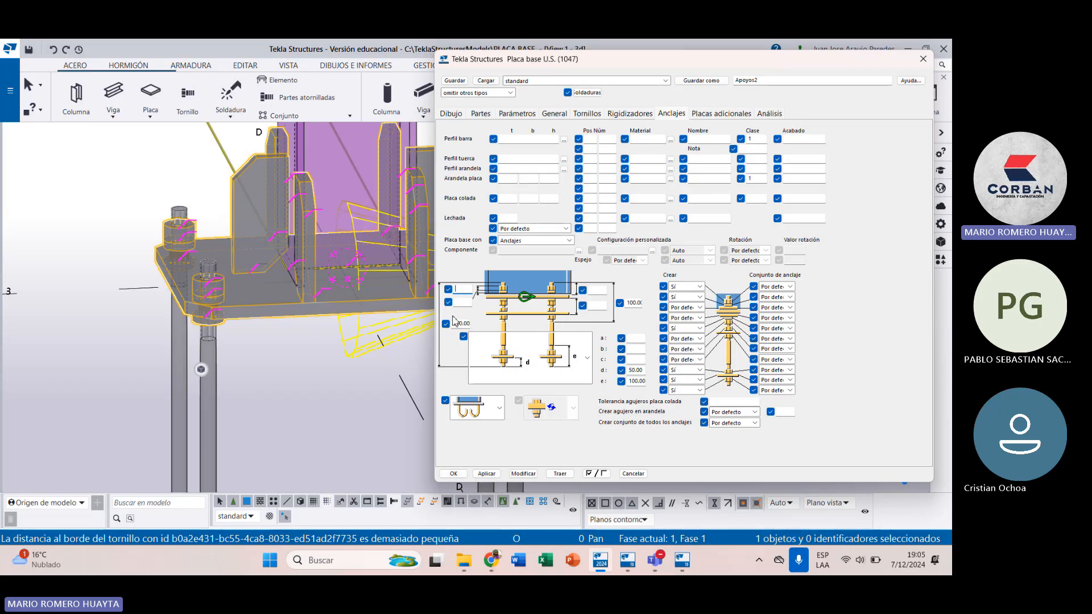
pyautogui.write('16')
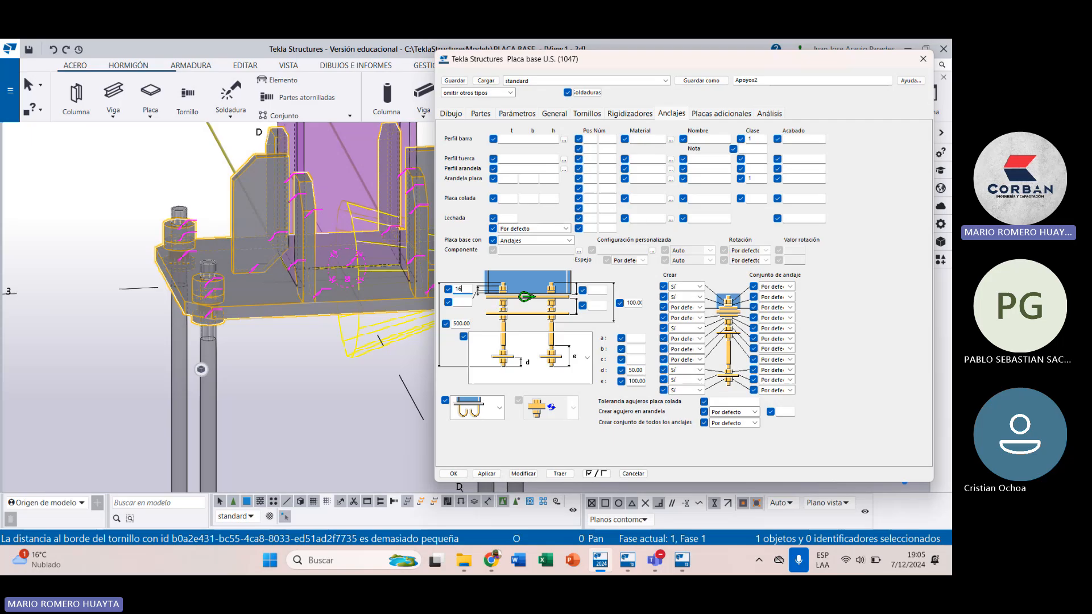
pyautogui.click(522, 474)
pyautogui.scroll(3, 217, 290)
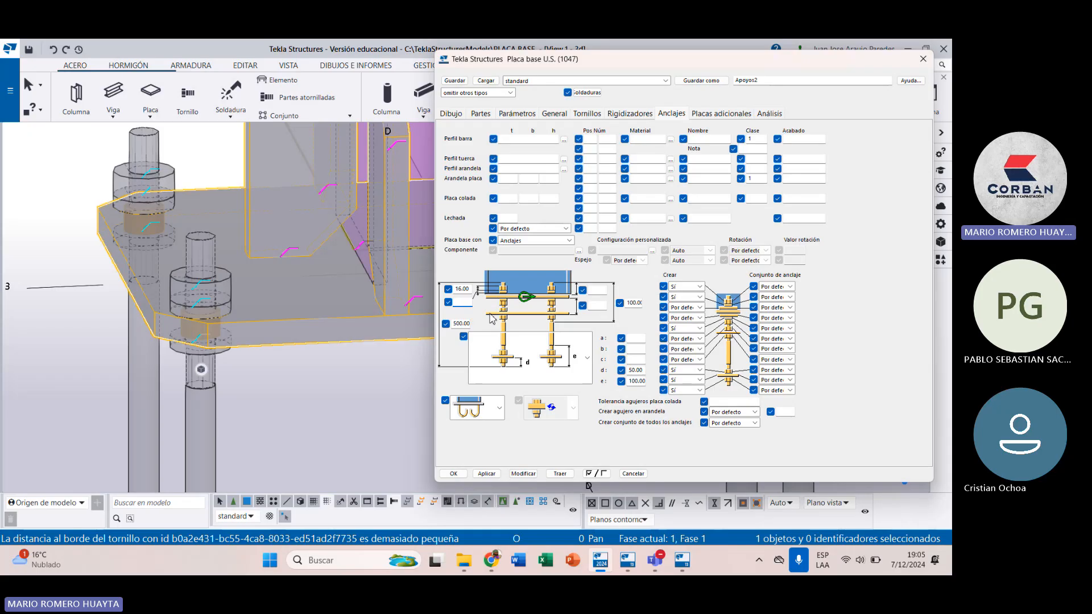
pyautogui.click(514, 474)
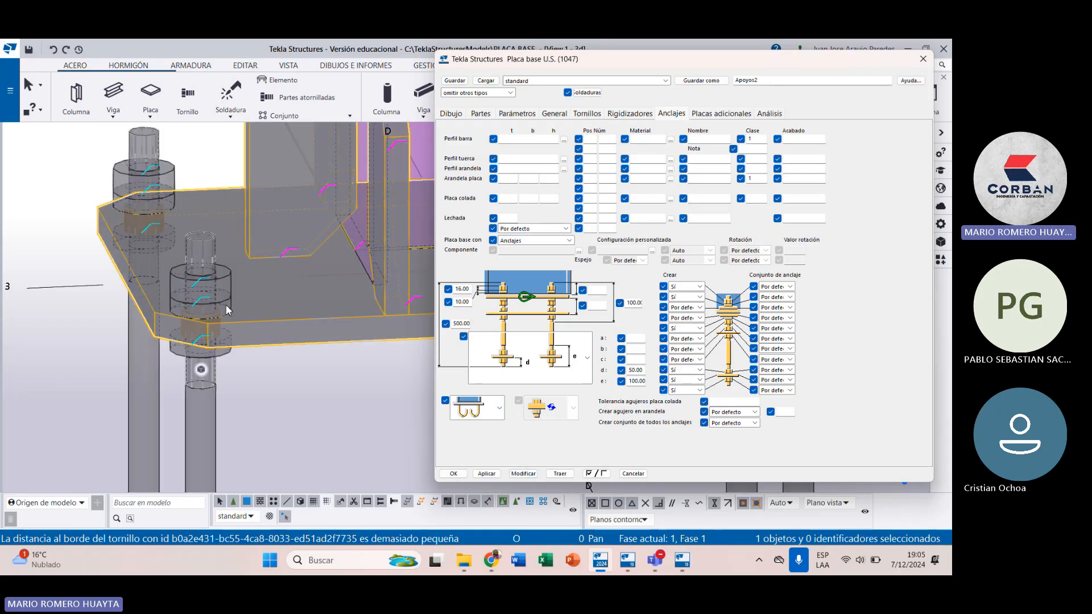
pyautogui.scroll(-3, 225, 305)
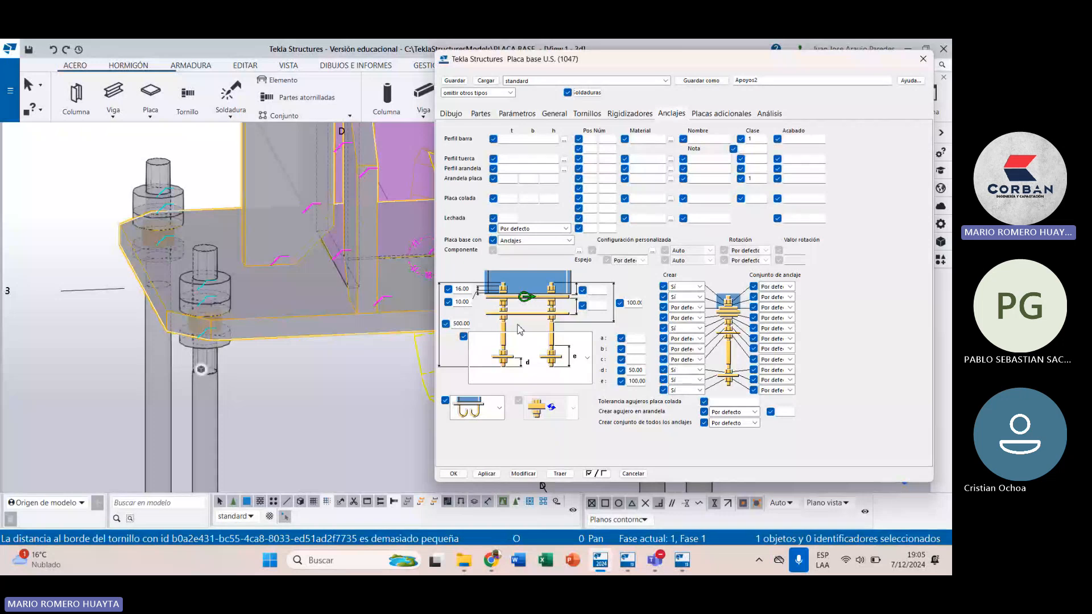
# Step: Check the additional plate settings, and set the anchor rods' projection above the base plate to 50 mm
pyautogui.click(594, 308)
pyautogui.click(708, 114)
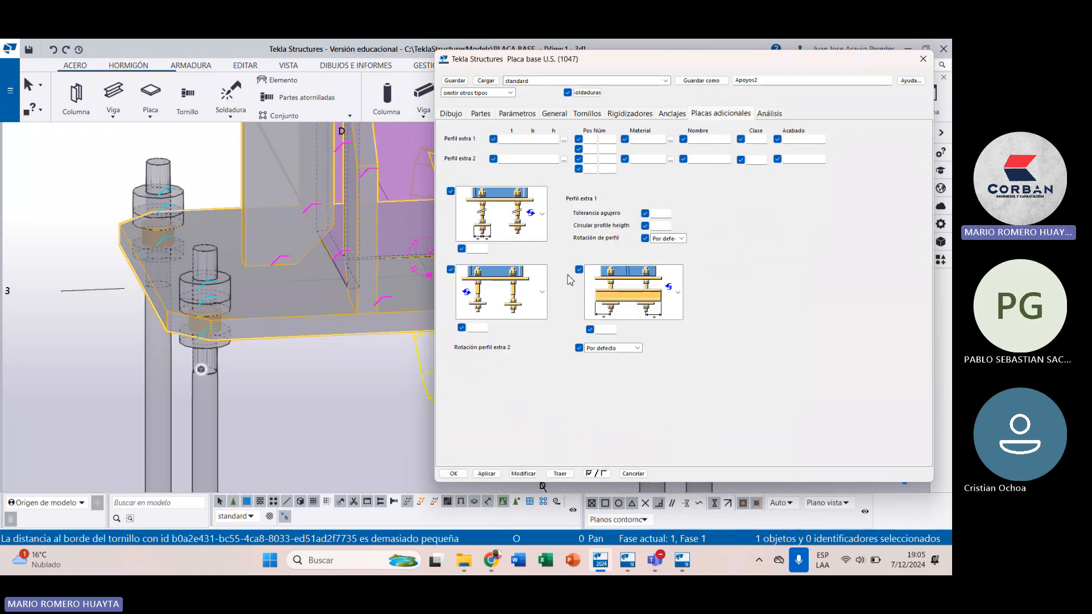
pyautogui.click(676, 115)
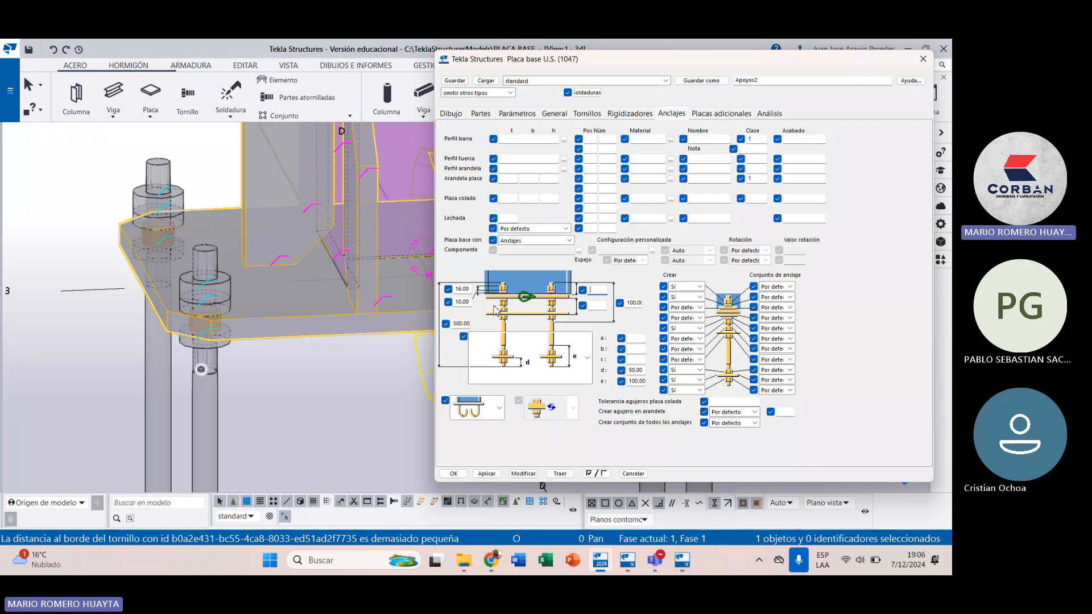
pyautogui.click(524, 474)
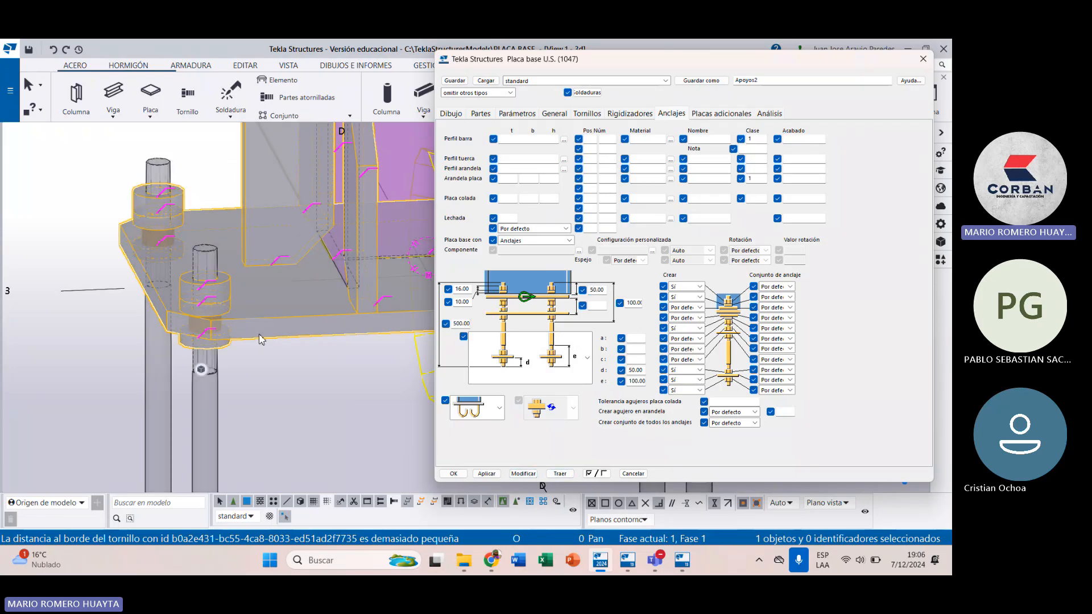
pyautogui.scroll(2, 223, 295)
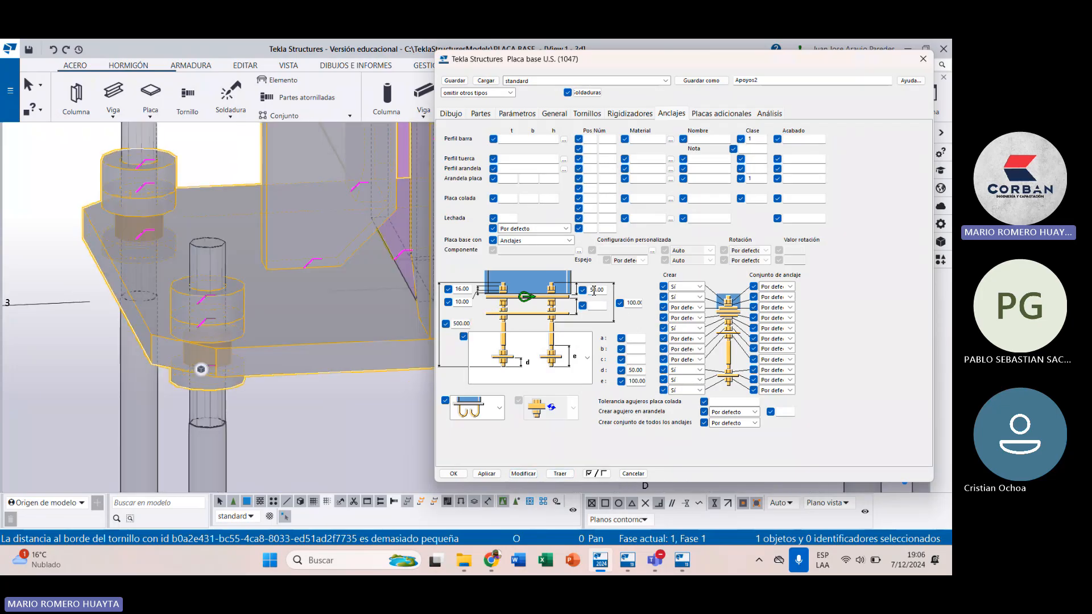
# Step: Try a 150 mm rod projection above the base plate and a much shorter one, and return it to 50 mm
pyautogui.write('1')
pyautogui.click(526, 473)
pyautogui.scroll(-3, 219, 336)
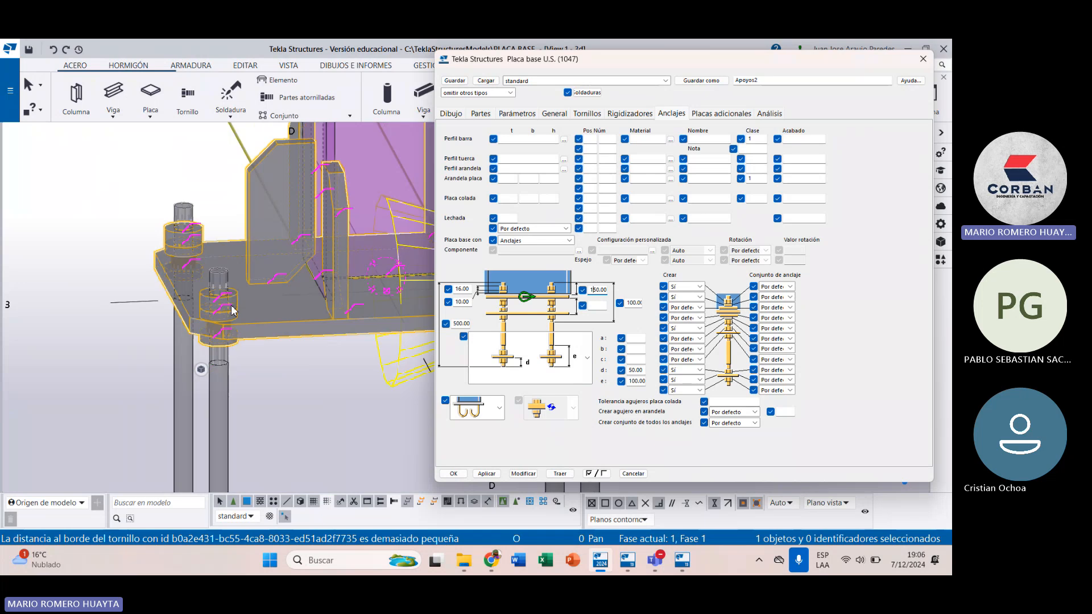
pyautogui.click(523, 474)
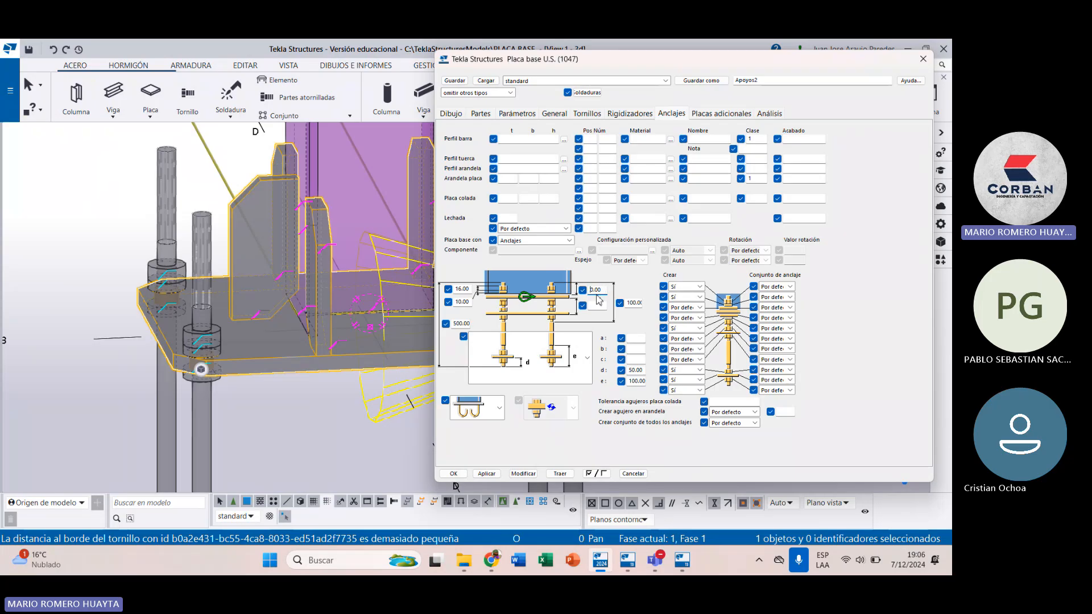
pyautogui.click(530, 476)
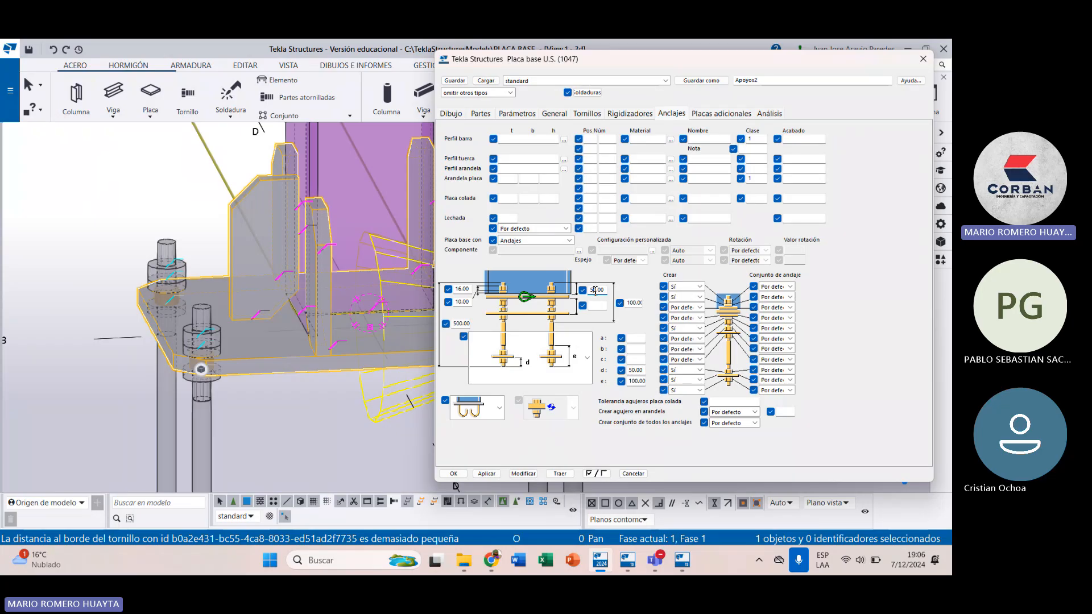
pyautogui.click(524, 474)
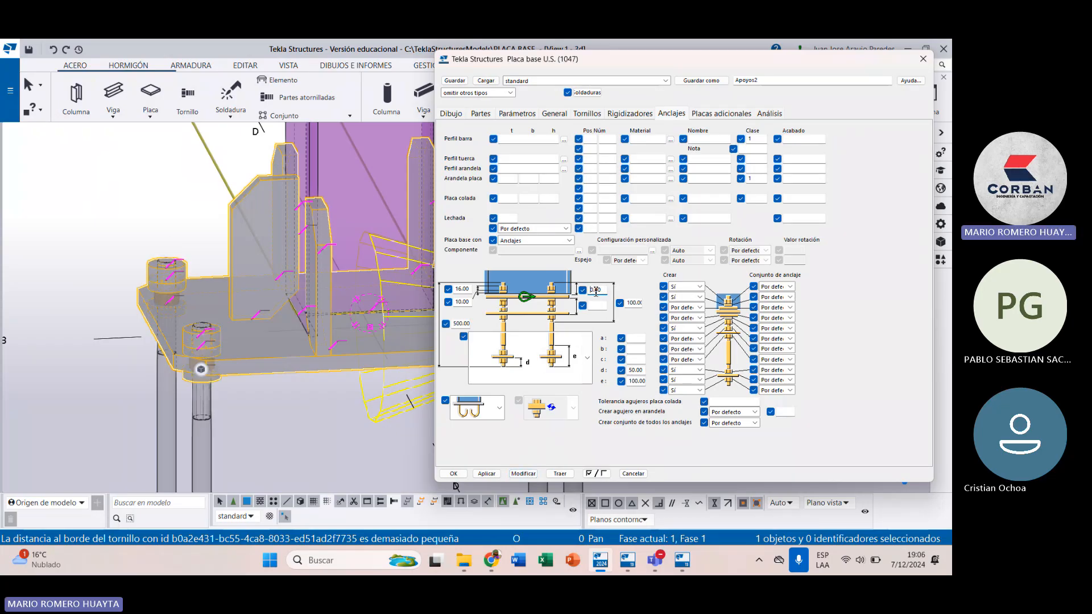
pyautogui.click(524, 474)
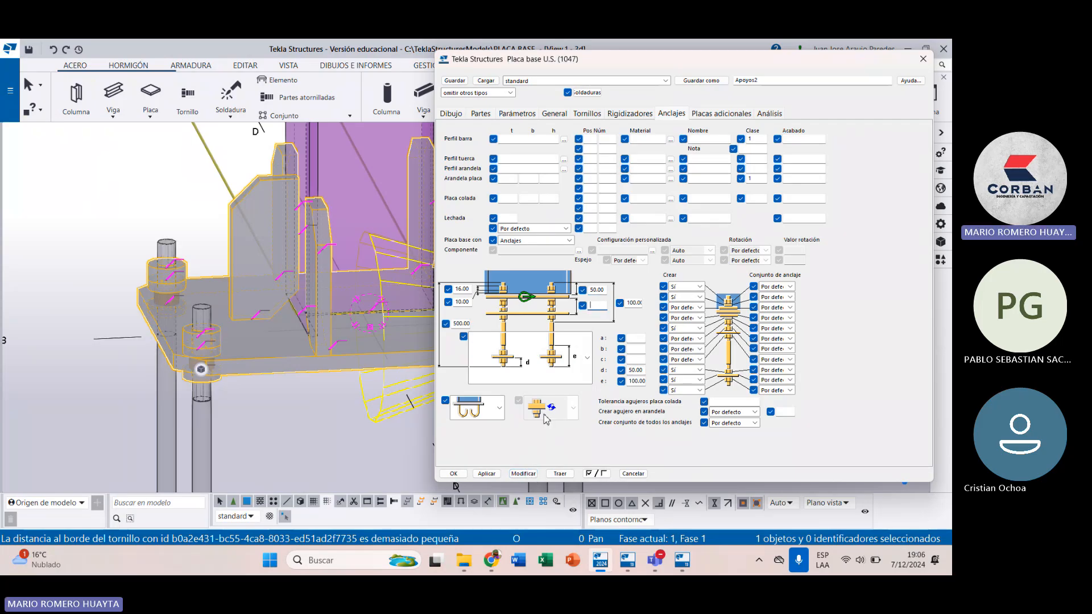
# Step: Inspect the anchor rods' lower plates and upper nuts, and check the bolt sizes available for the base plate
pyautogui.scroll(-6, 193, 418)
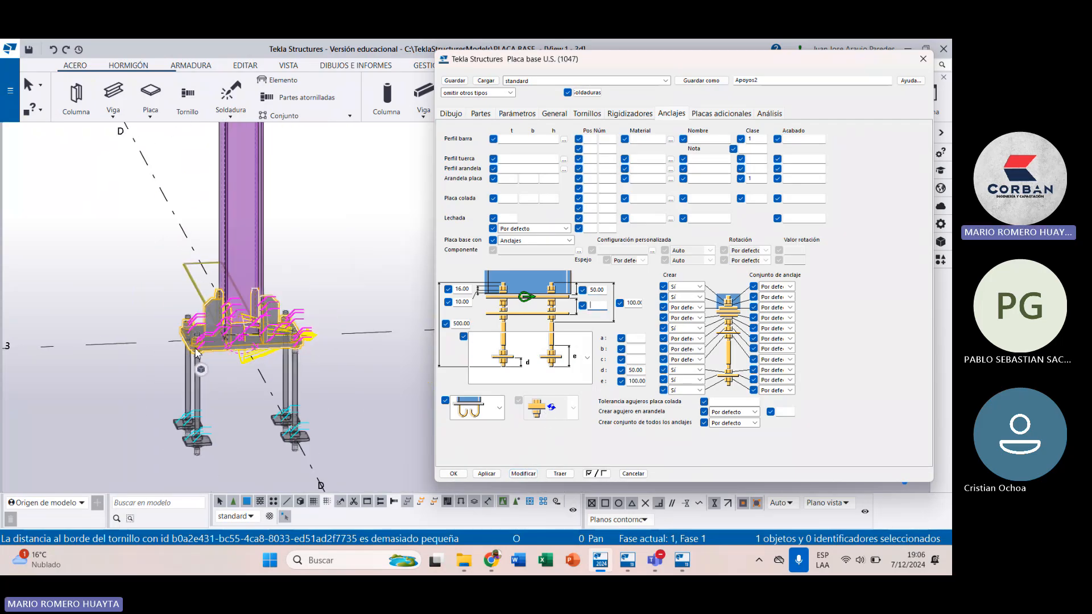
pyautogui.scroll(8, 193, 418)
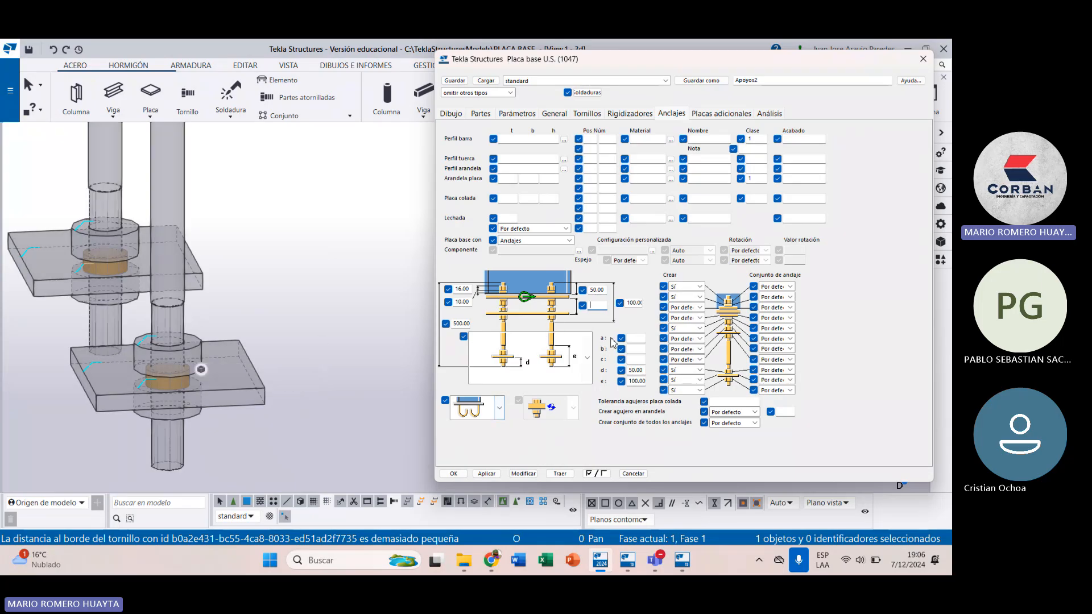
pyautogui.click(588, 114)
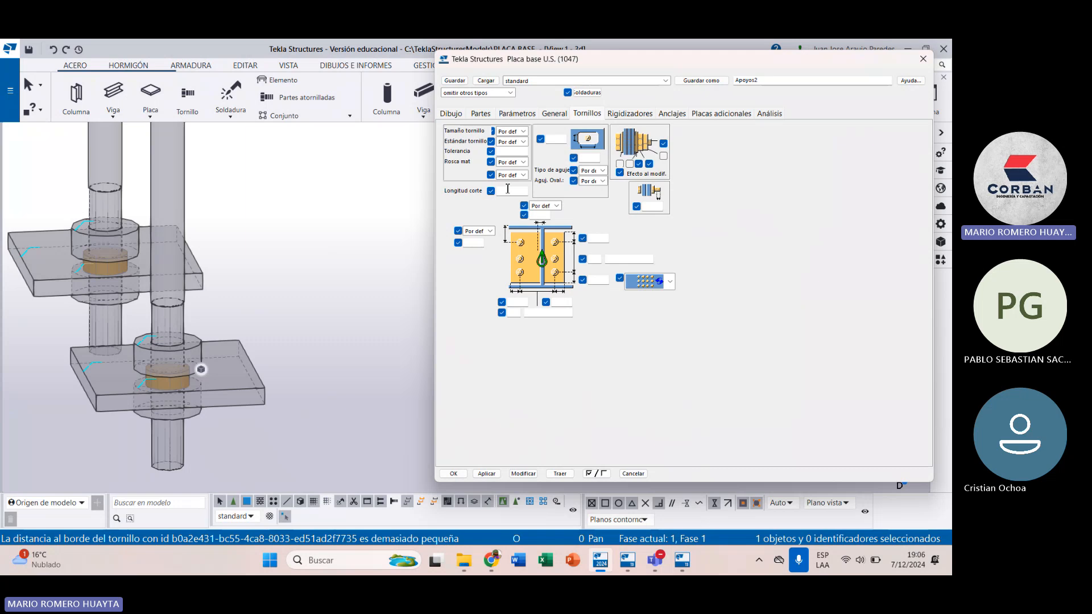
pyautogui.scroll(-5, 260, 314)
pyautogui.moveTo(275, 207); pyautogui.dragTo(255, 314, button='middle')
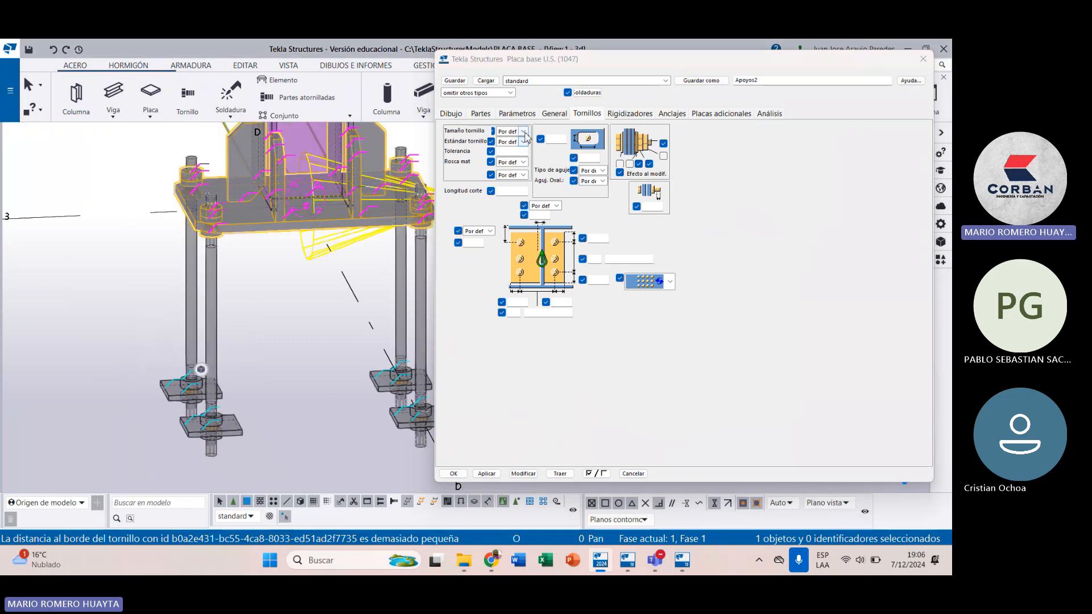
pyautogui.click(523, 132)
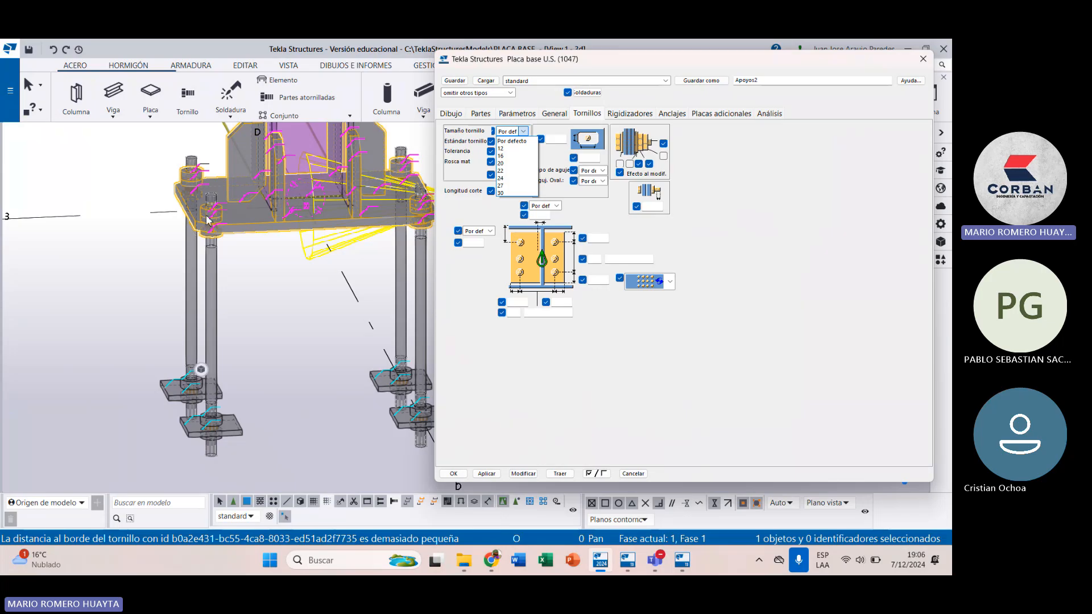
pyautogui.click(524, 132)
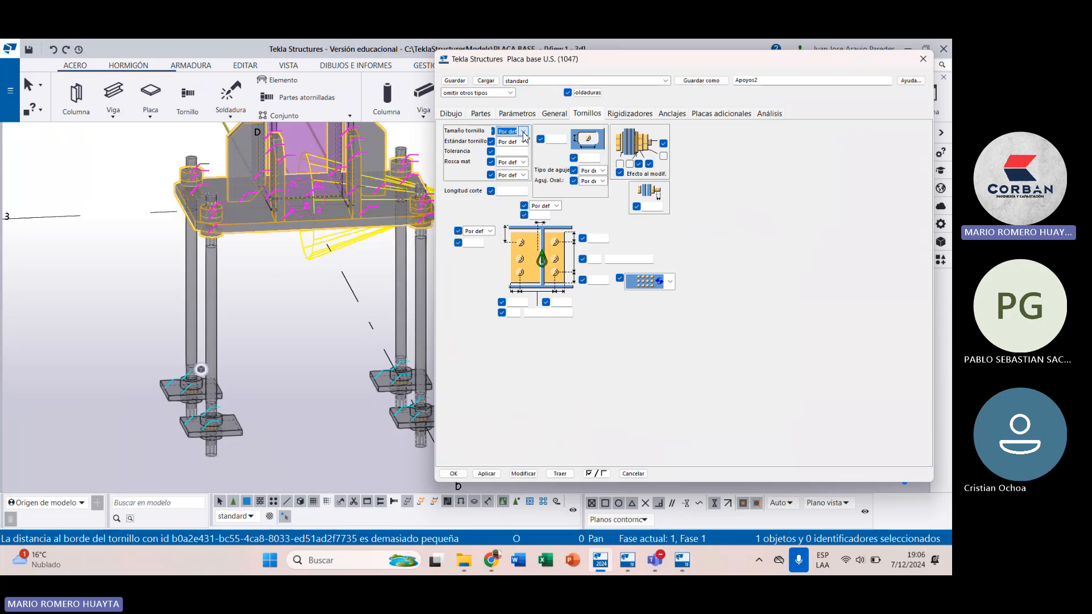
pyautogui.scroll(2, 232, 211)
pyautogui.scroll(4, 202, 209)
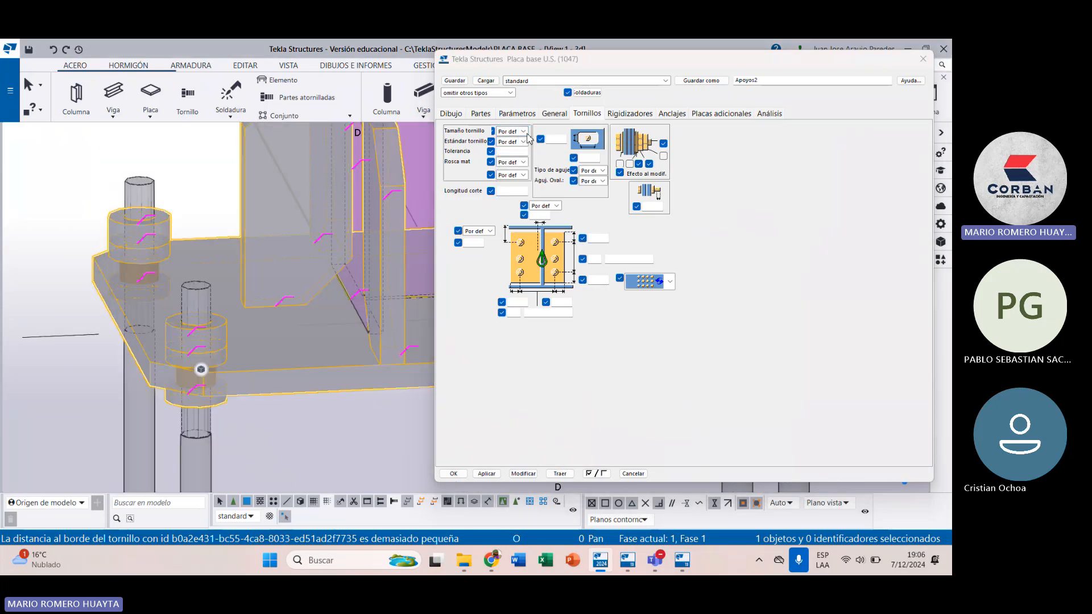
# Step: Set the base plate's bolt size (Tamaño tornillo) to 16, apply it and inspect the rods and nuts
pyautogui.click(524, 132)
pyautogui.click(516, 156)
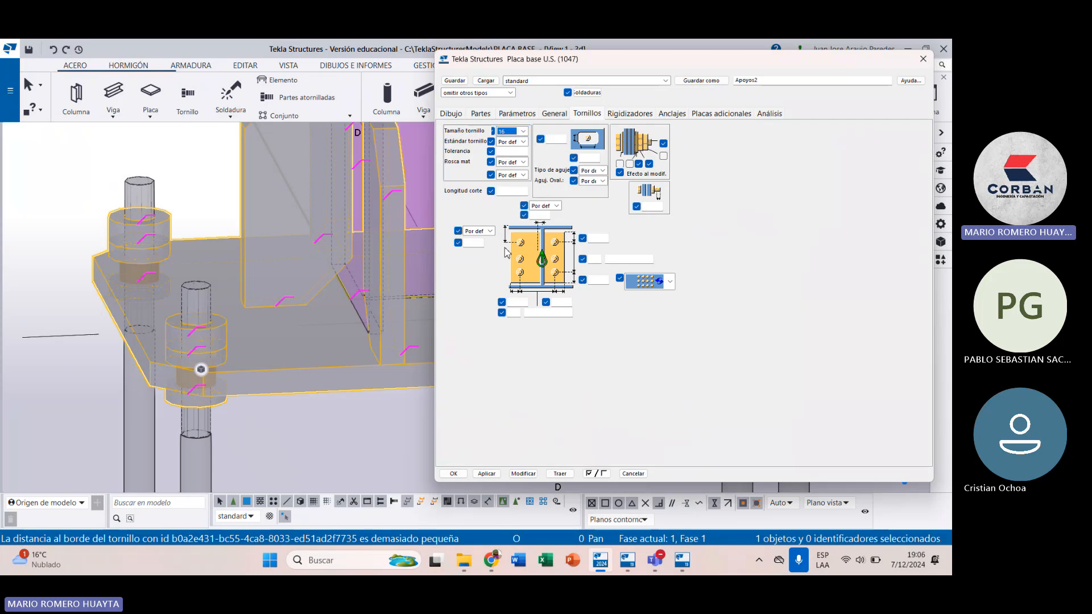
pyautogui.click(523, 474)
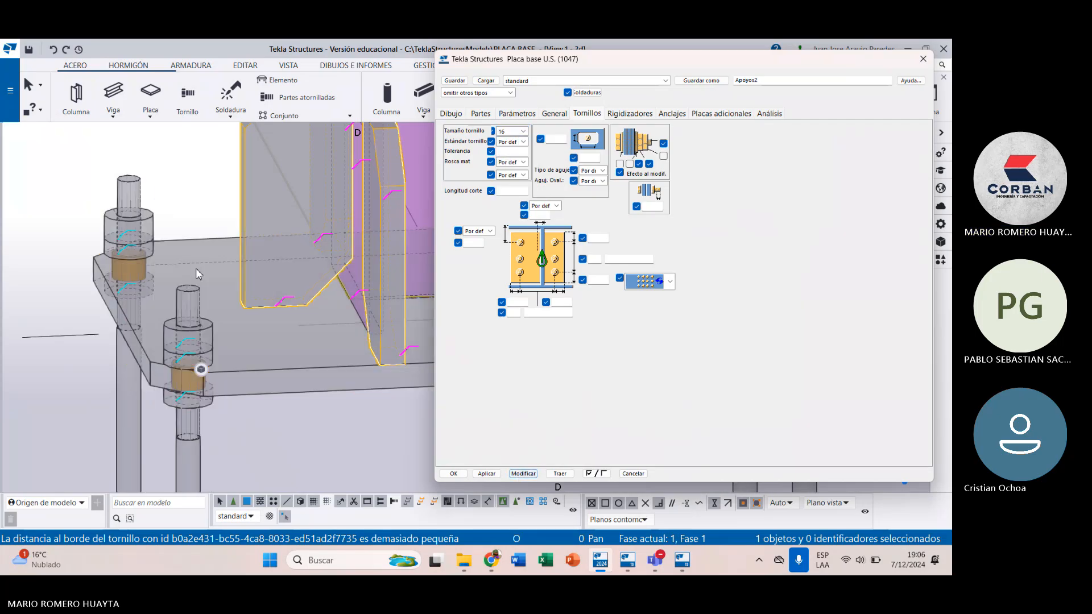
pyautogui.scroll(-4, 190, 276)
pyautogui.scroll(6, 149, 290)
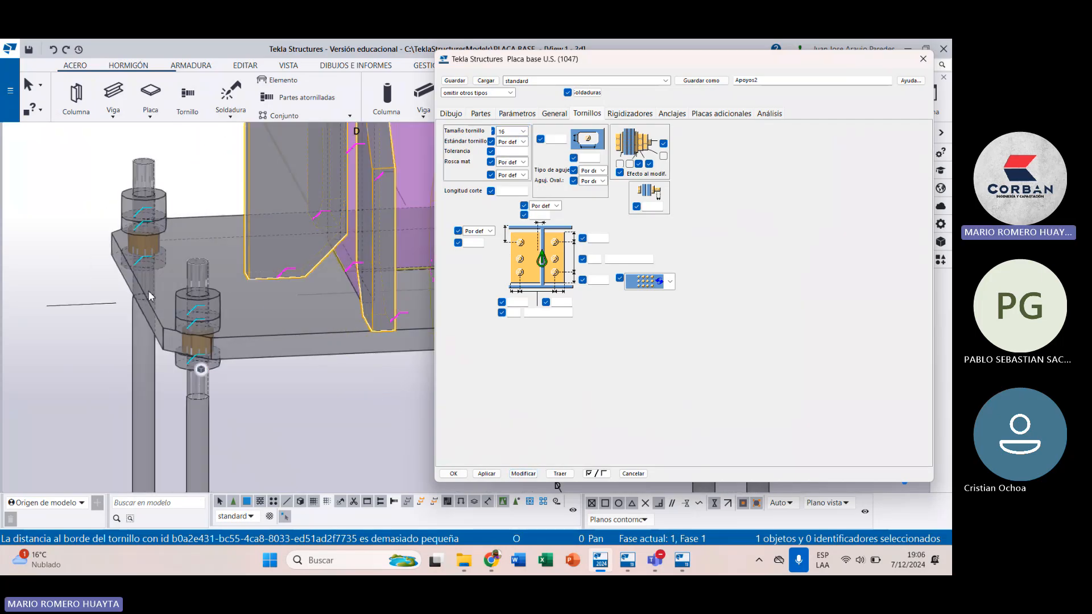
# Step: Set the bolt size of the U.S. base plate to 27 and modify the connection in the model
pyautogui.click(524, 131)
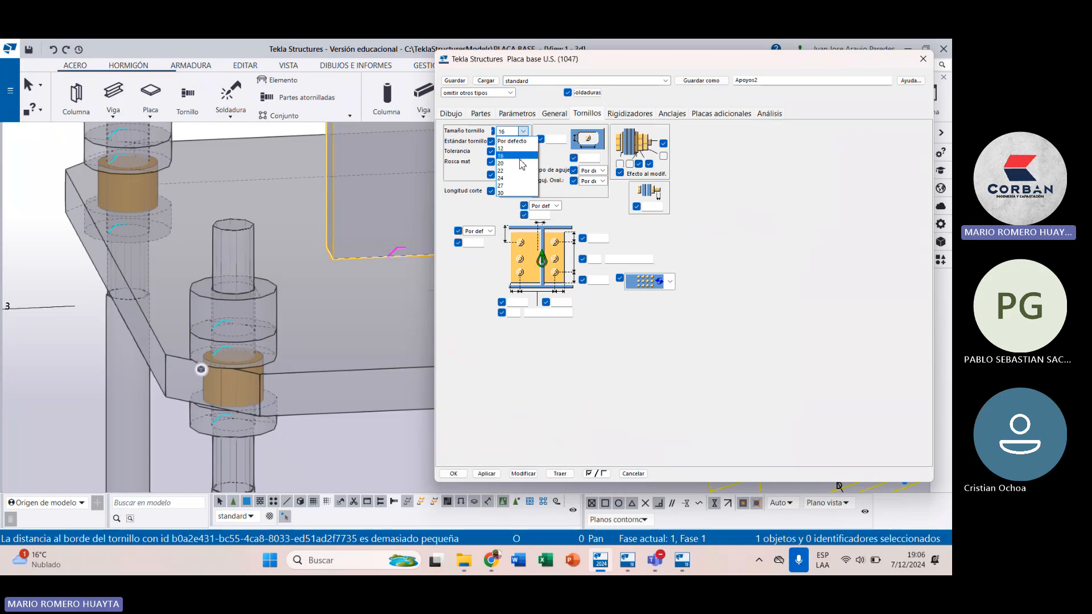
pyautogui.click(510, 186)
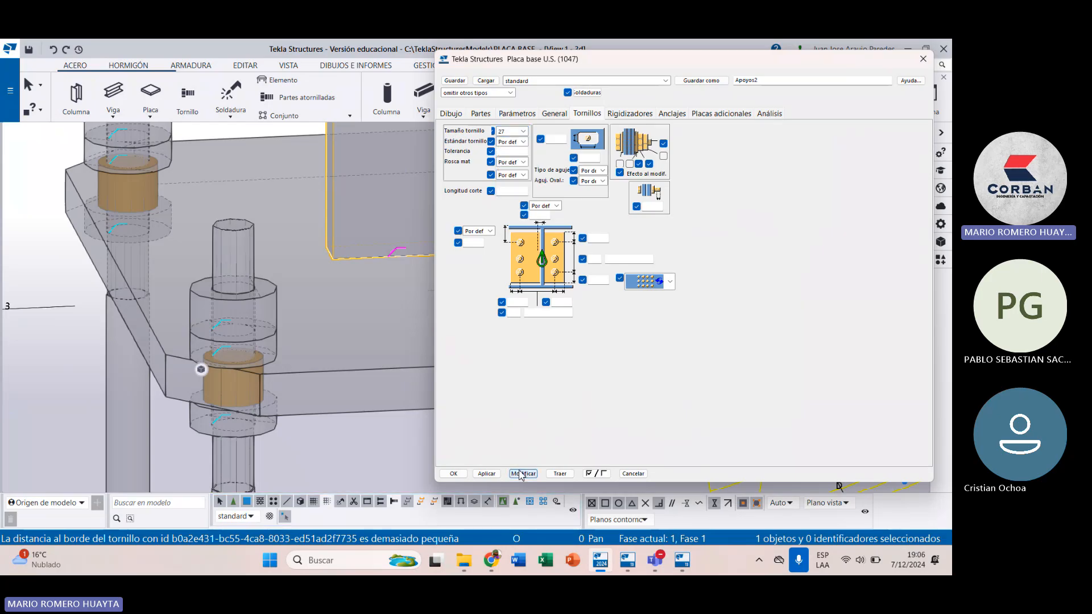
pyautogui.click(523, 474)
pyautogui.scroll(-2, 254, 263)
pyautogui.scroll(-5, 254, 264)
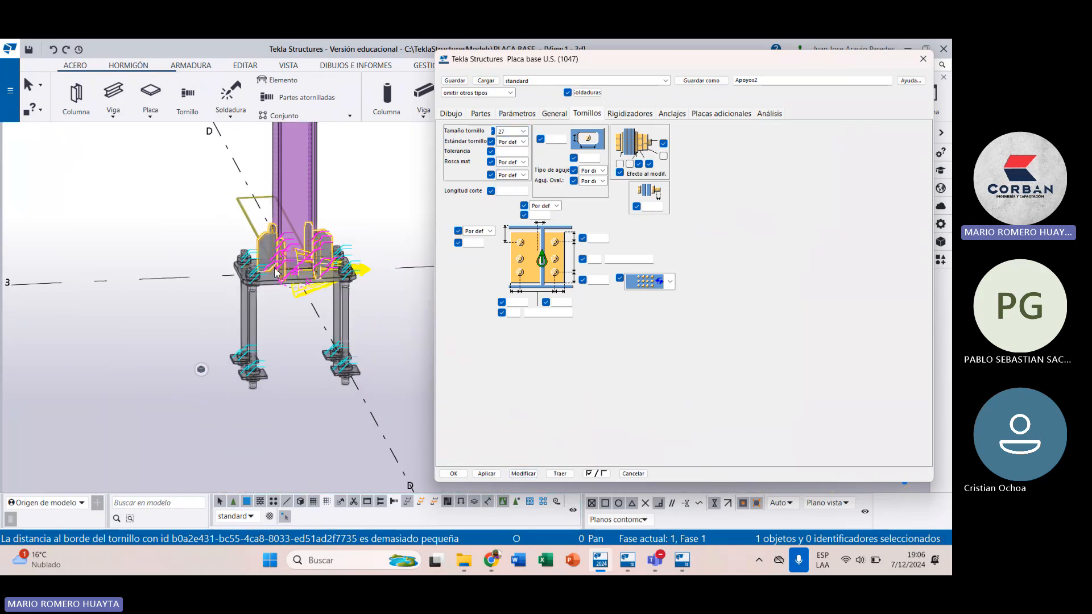
pyautogui.moveTo(254, 263); pyautogui.dragTo(184, 277, button='middle')
# Step: Set the base plate's bolt size to 30, update the connection and check the anchor bolts
pyautogui.click(521, 133)
pyautogui.click(524, 132)
pyautogui.click(511, 194)
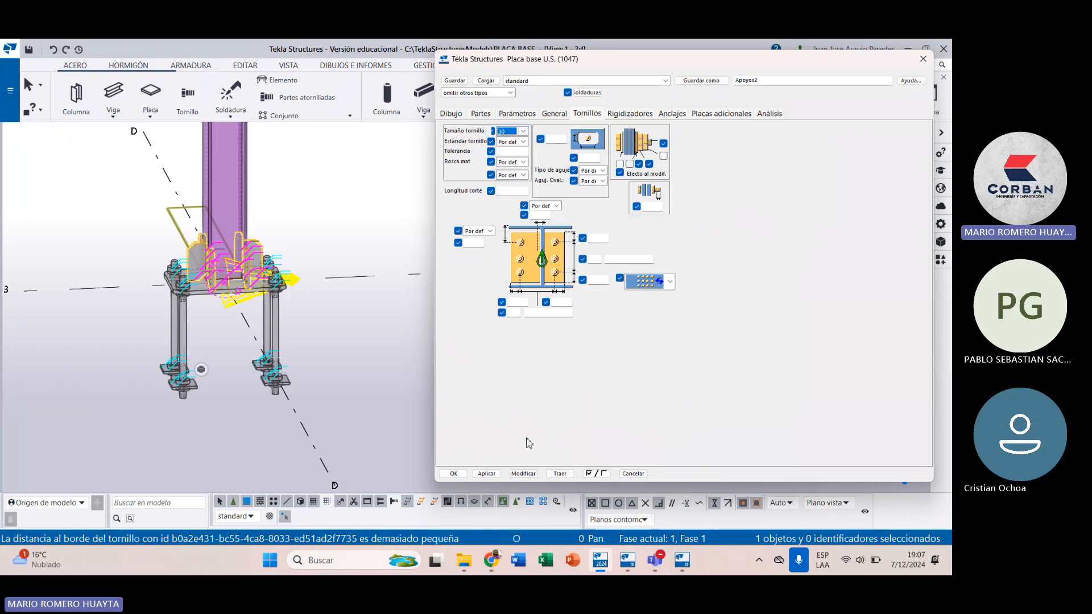
pyautogui.click(523, 474)
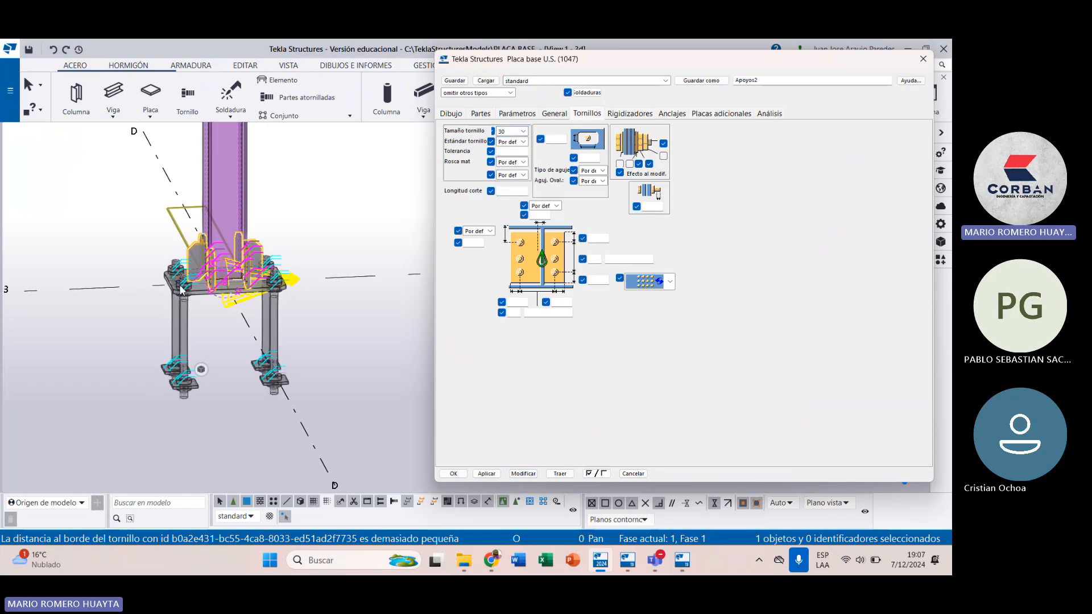
pyautogui.scroll(5, 179, 284)
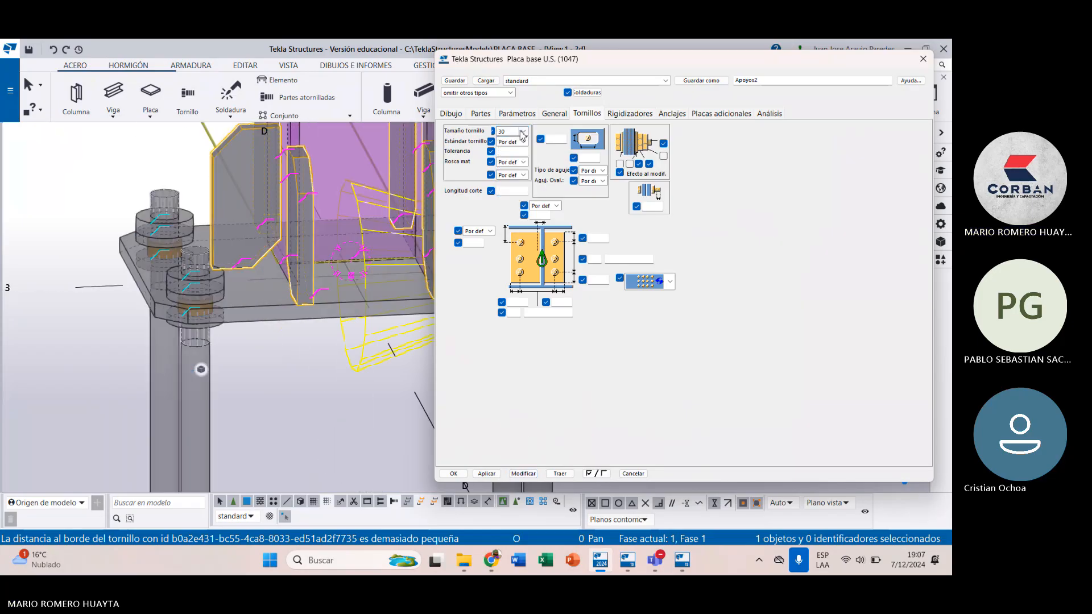
# Step: Set the base plate's bolt size to 16 and modify the connection in the model
pyautogui.click(522, 133)
pyautogui.click(504, 155)
pyautogui.click(523, 473)
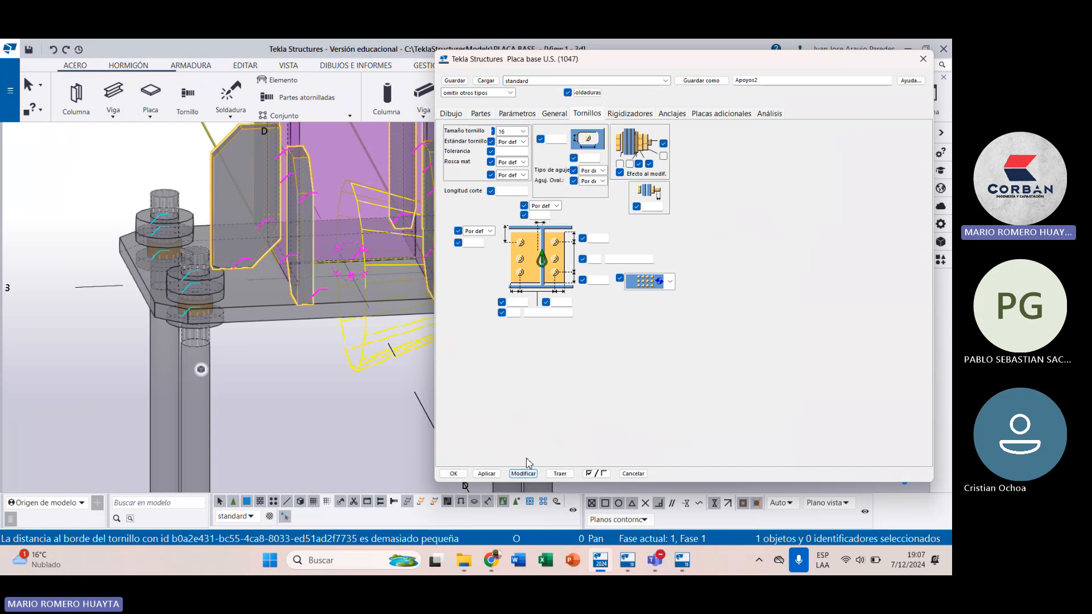
pyautogui.scroll(-5, 356, 172)
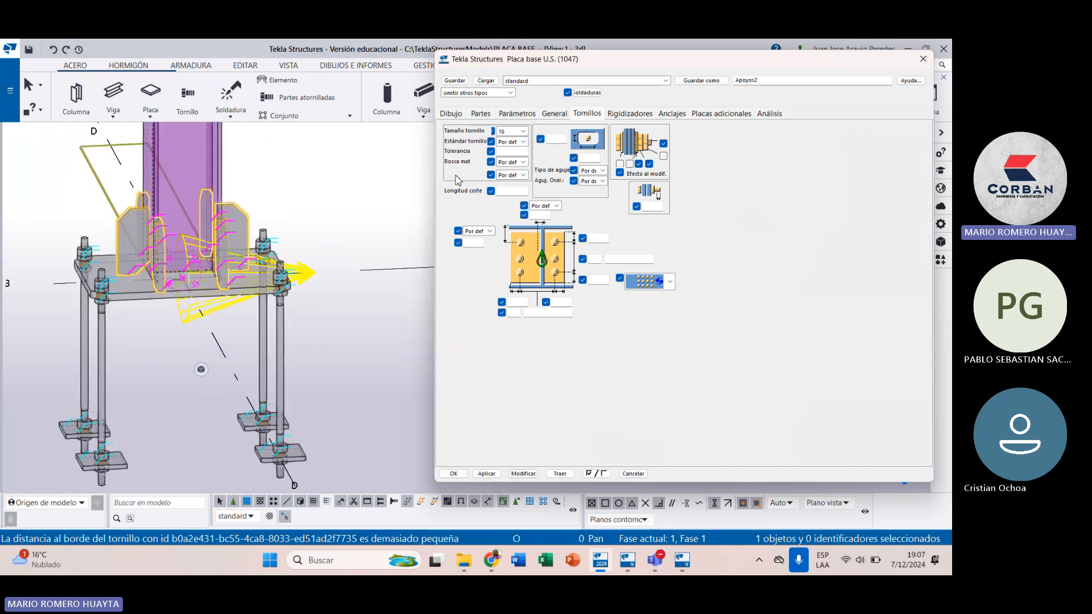
pyautogui.click(524, 142)
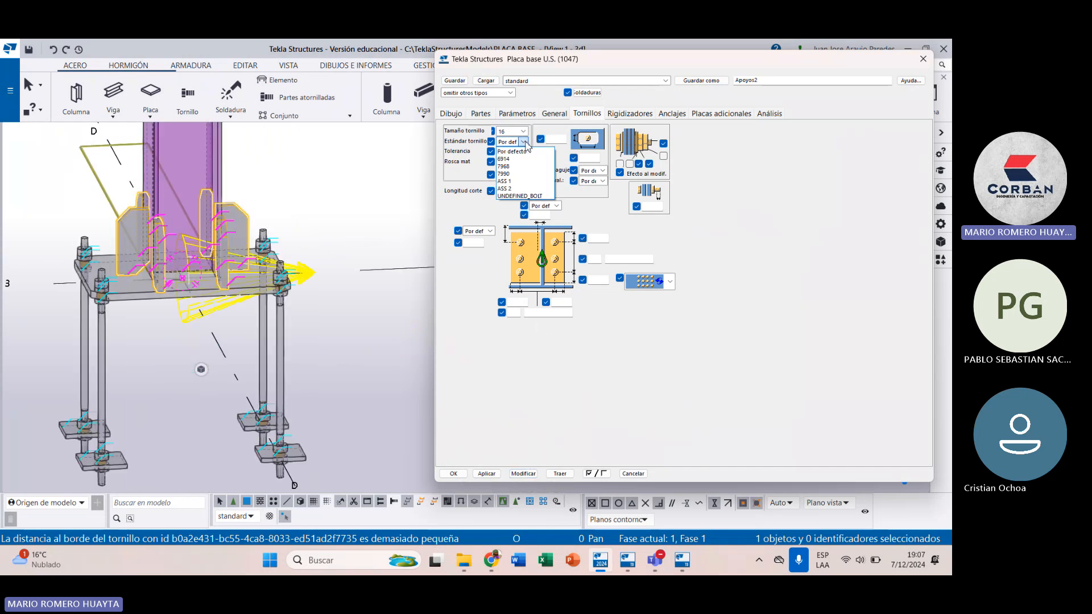
pyautogui.click(526, 144)
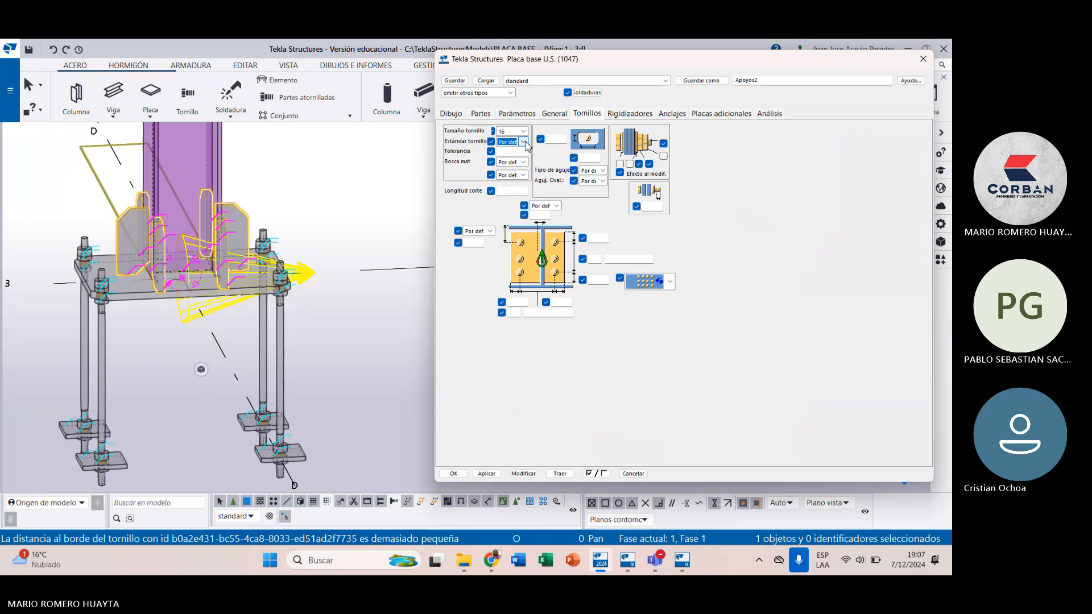
pyautogui.click(523, 163)
pyautogui.click(523, 172)
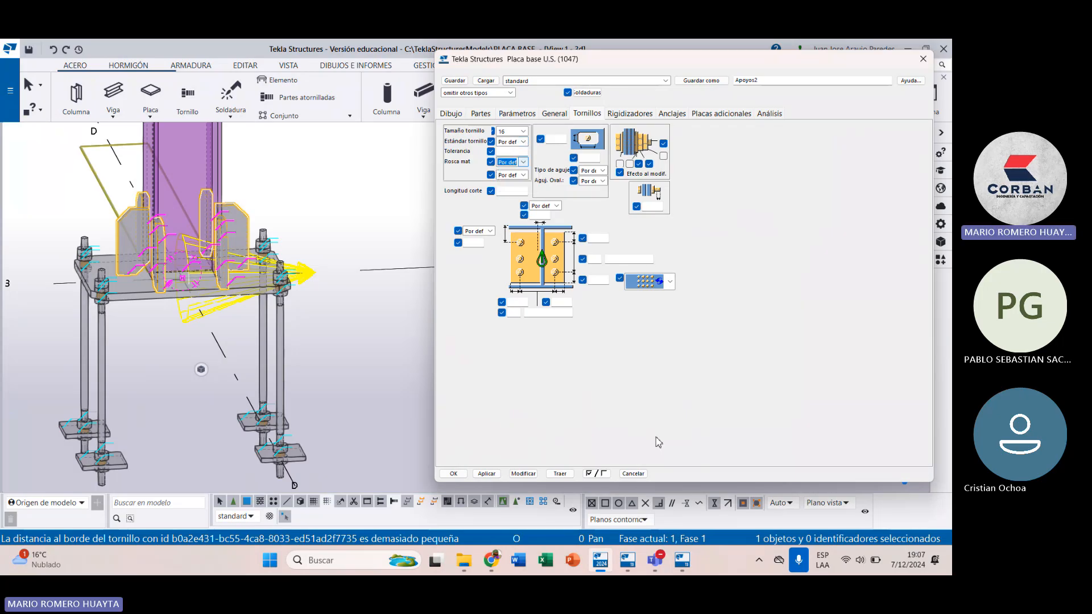
# Step: Apply the base plate settings, check the anchor bolts in the model and close the dialog with OK
pyautogui.click(487, 476)
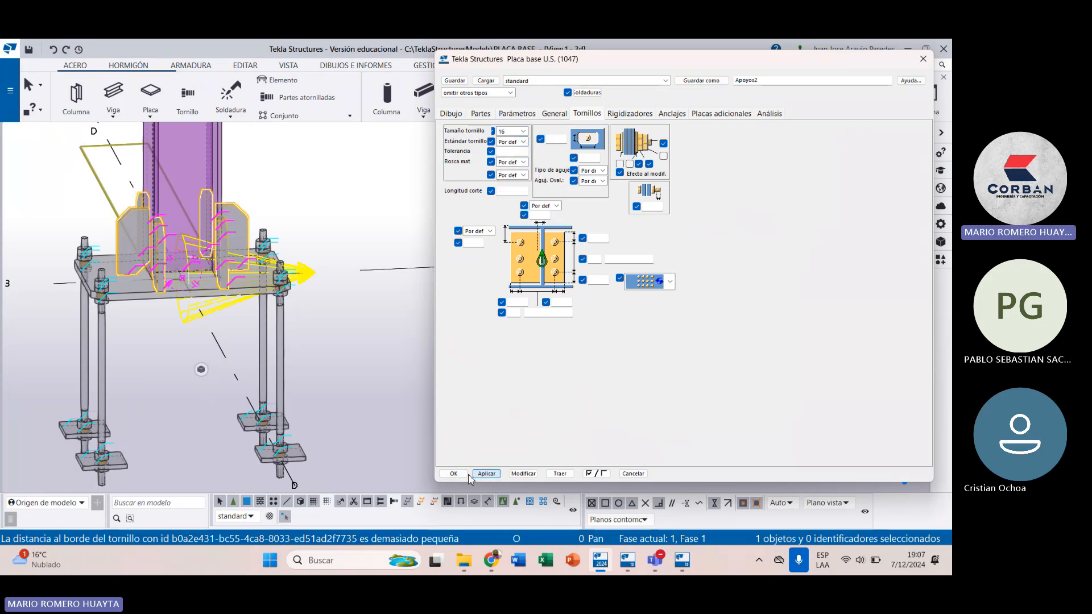
pyautogui.scroll(-3, 201, 359)
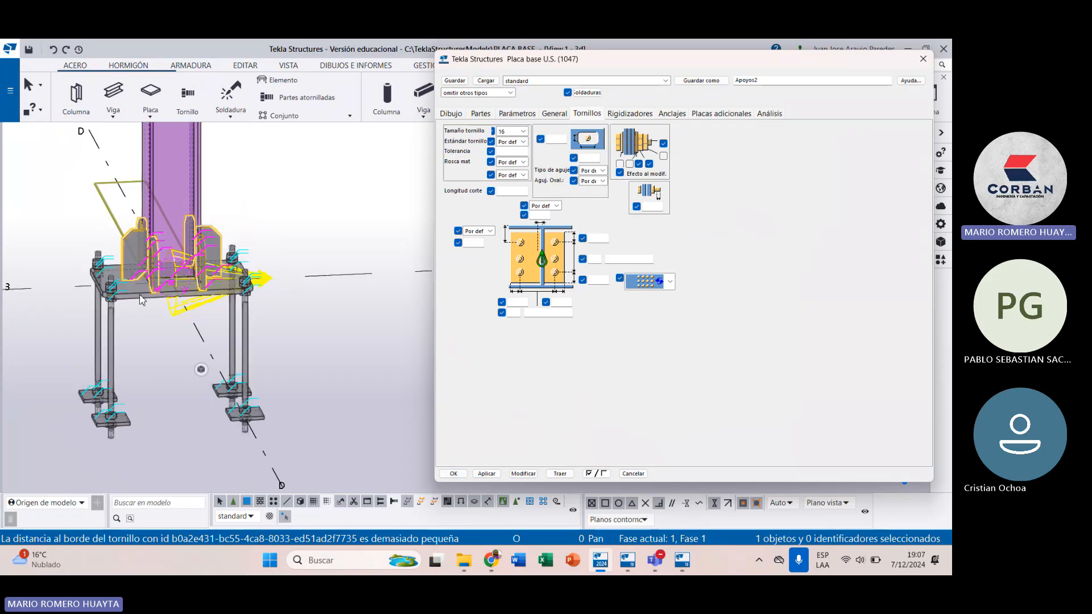
pyautogui.moveTo(122, 335); pyautogui.dragTo(253, 290, button='middle')
pyautogui.scroll(1, 274, 258)
pyautogui.scroll(3, 273, 258)
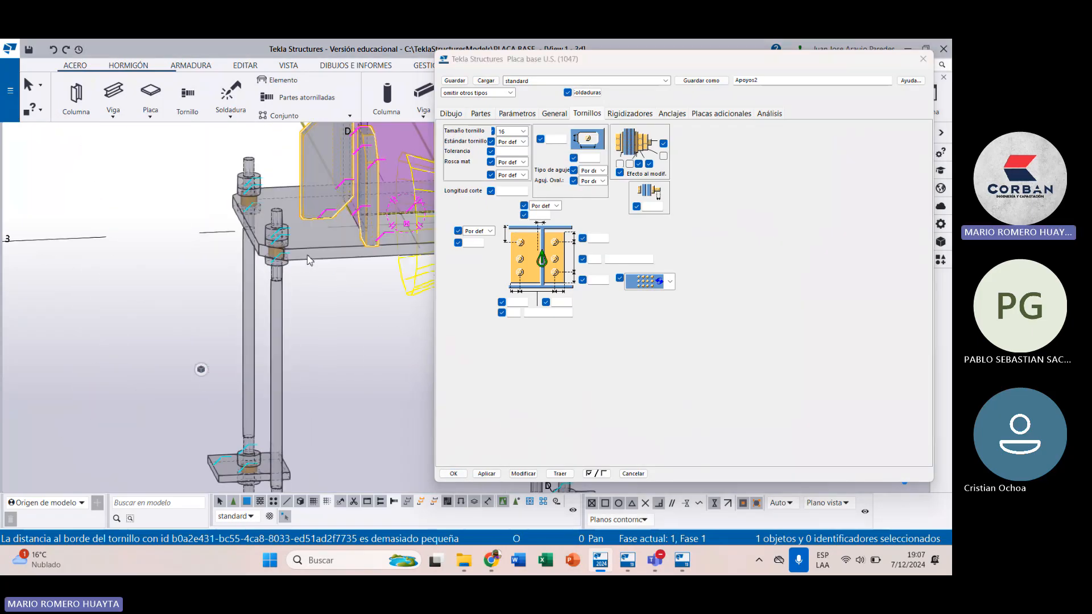
pyautogui.scroll(-2, 307, 255)
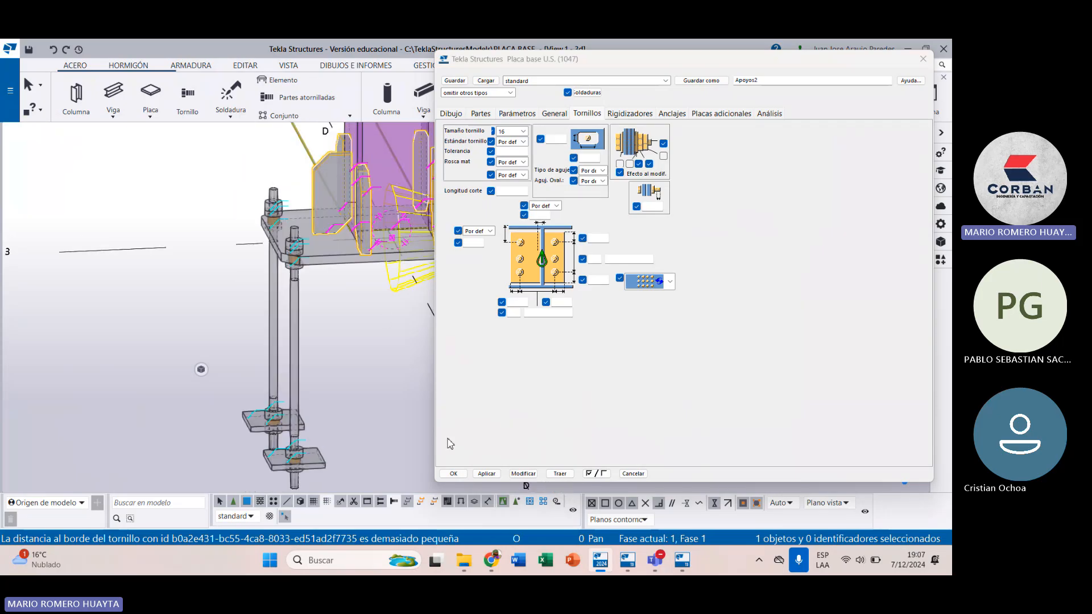
pyautogui.click(452, 474)
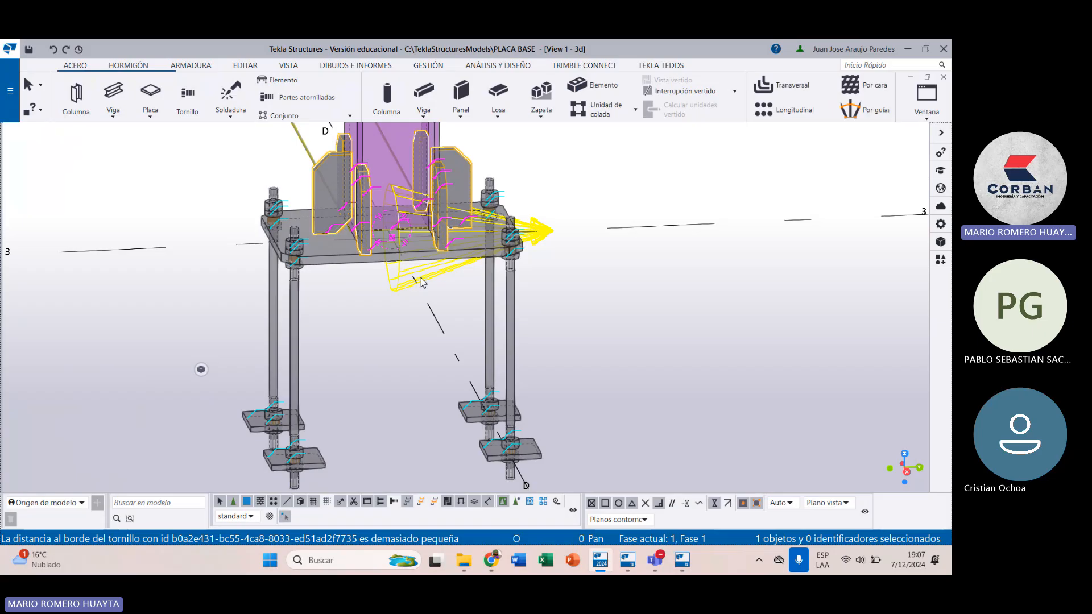
# Step: Create a steel beam about 4300 mm long from the top of the column at grid D-3, running parallel to grid line 3 towards line E
pyautogui.scroll(-1, 258, 290)
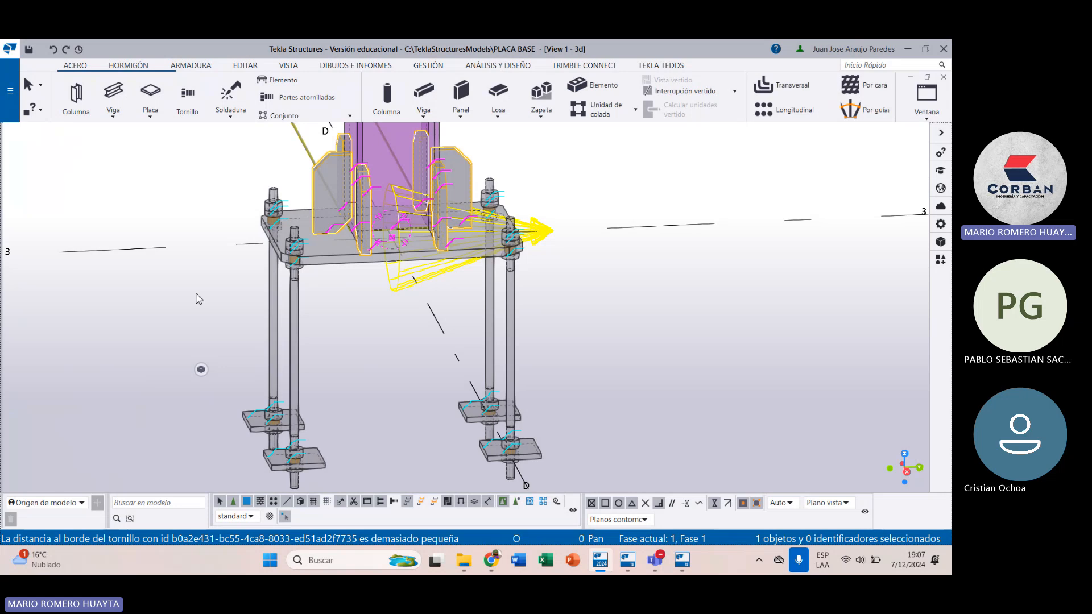
pyautogui.scroll(-3, 199, 300)
pyautogui.scroll(-5, 198, 300)
pyautogui.scroll(3, 227, 281)
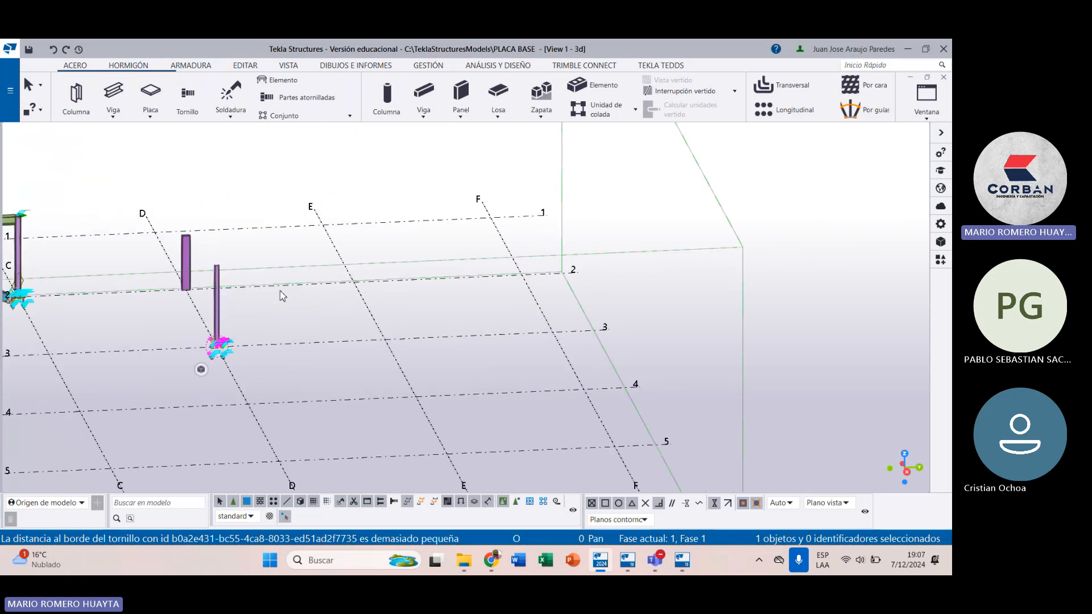
pyautogui.scroll(4, 224, 274)
pyautogui.click(196, 262)
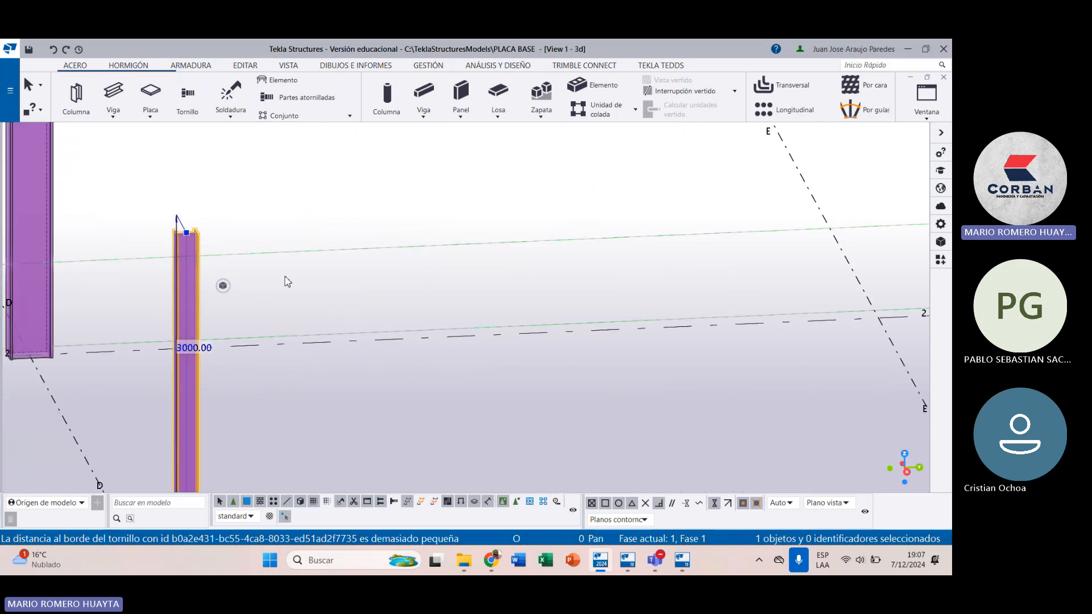
pyautogui.scroll(-2, 270, 262)
pyautogui.scroll(-5, 268, 263)
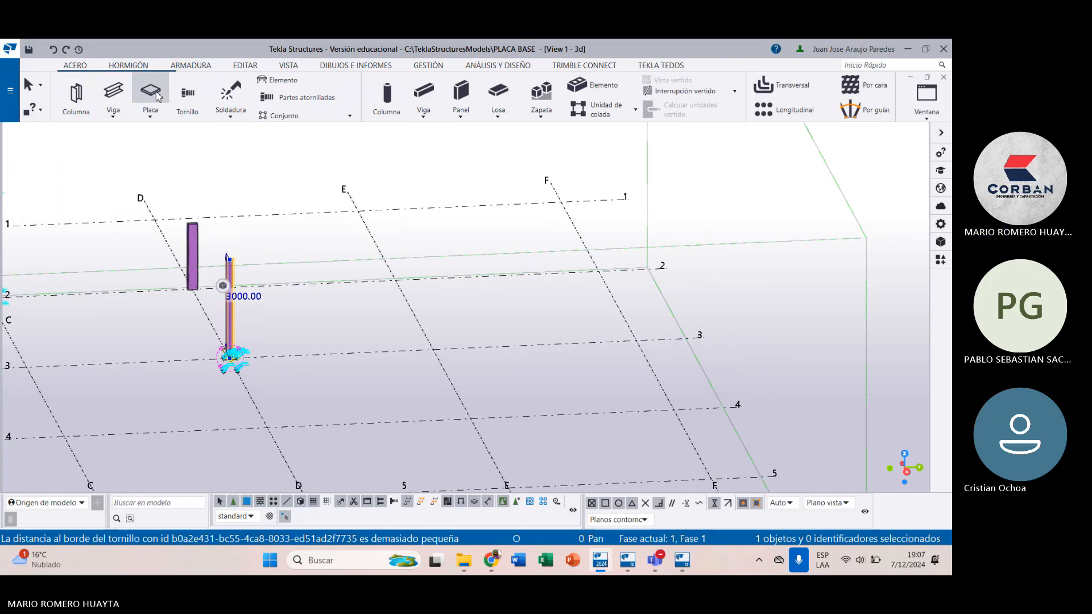
pyautogui.click(113, 91)
pyautogui.scroll(6, 244, 253)
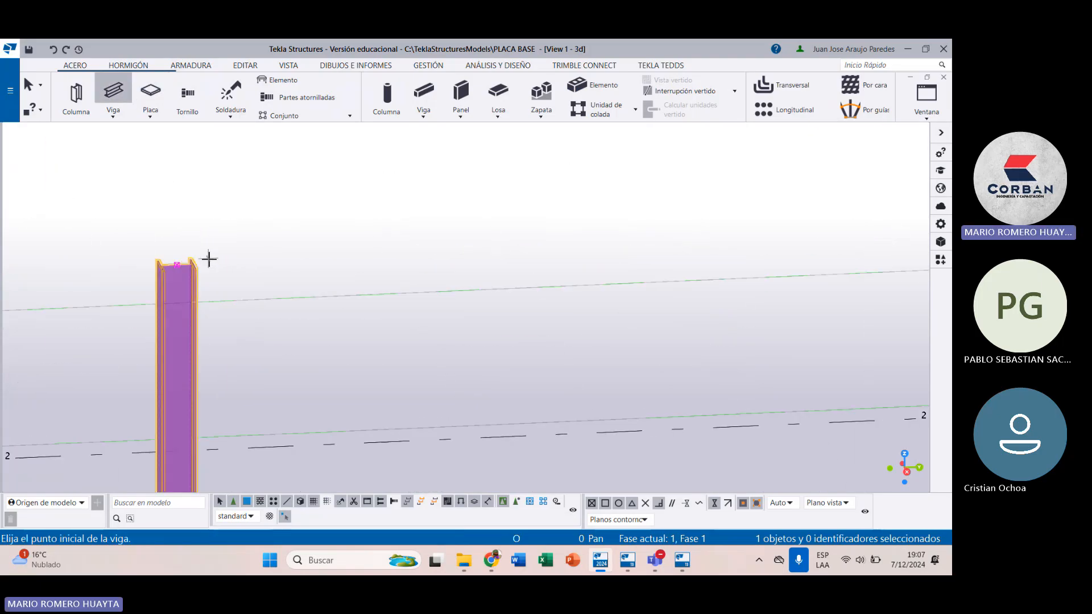
pyautogui.click(171, 251)
pyautogui.scroll(-5, 166, 232)
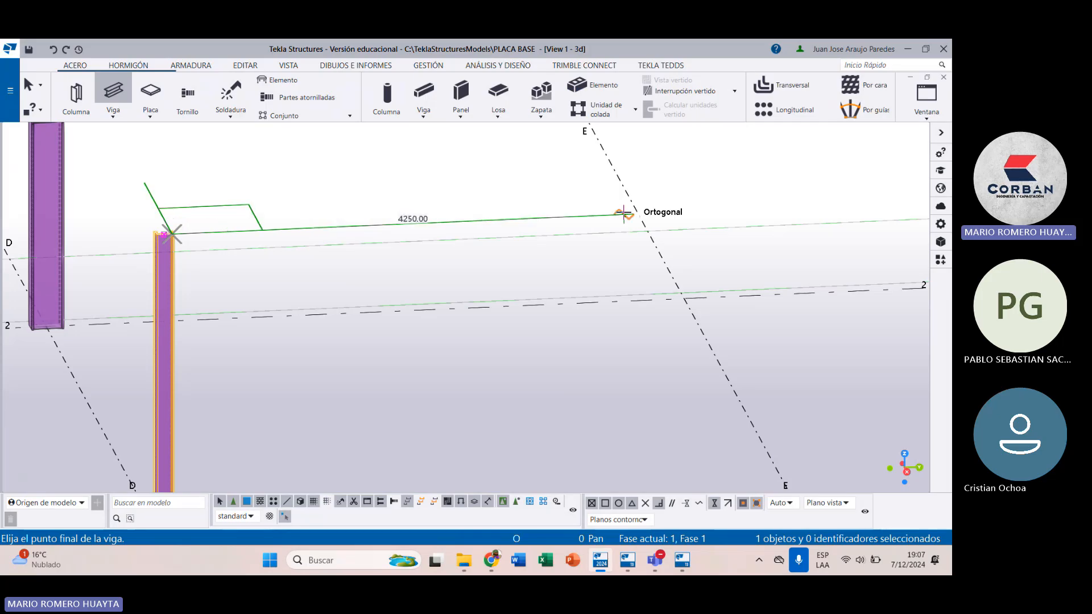
pyautogui.click(630, 214)
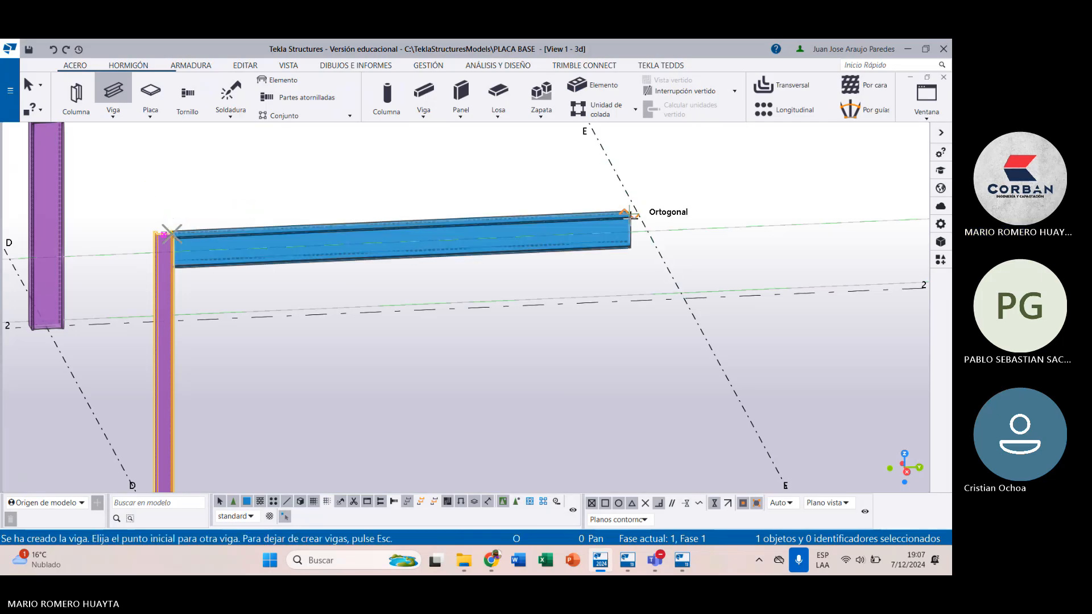
pyautogui.scroll(-3, 524, 250)
pyautogui.press('Escape')
# Step: Change the class of the new beam to 3 and apply the modification
pyautogui.click(415, 250)
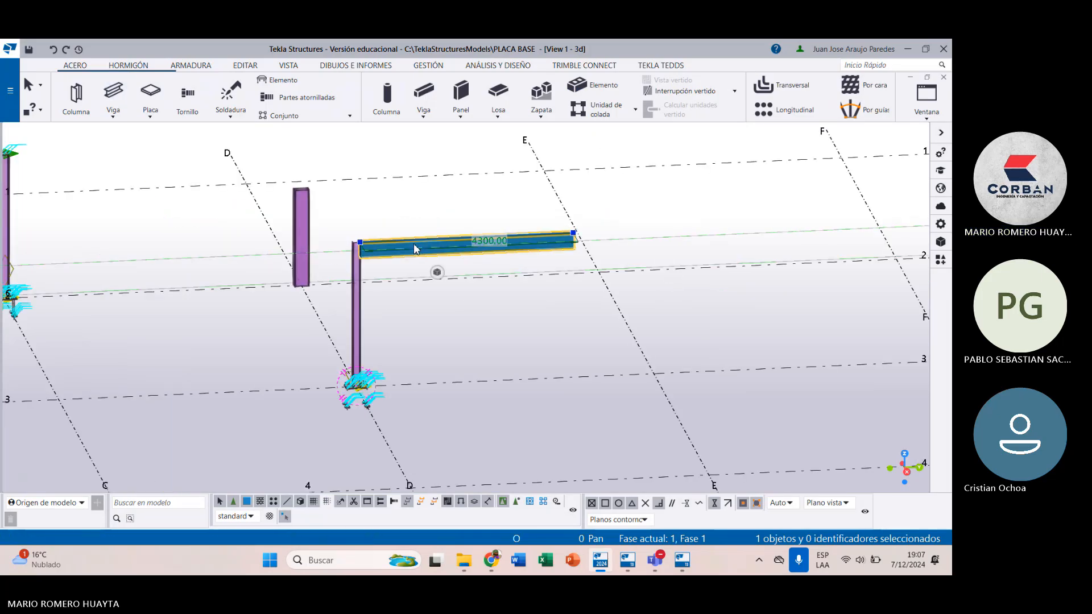
pyautogui.click(941, 224)
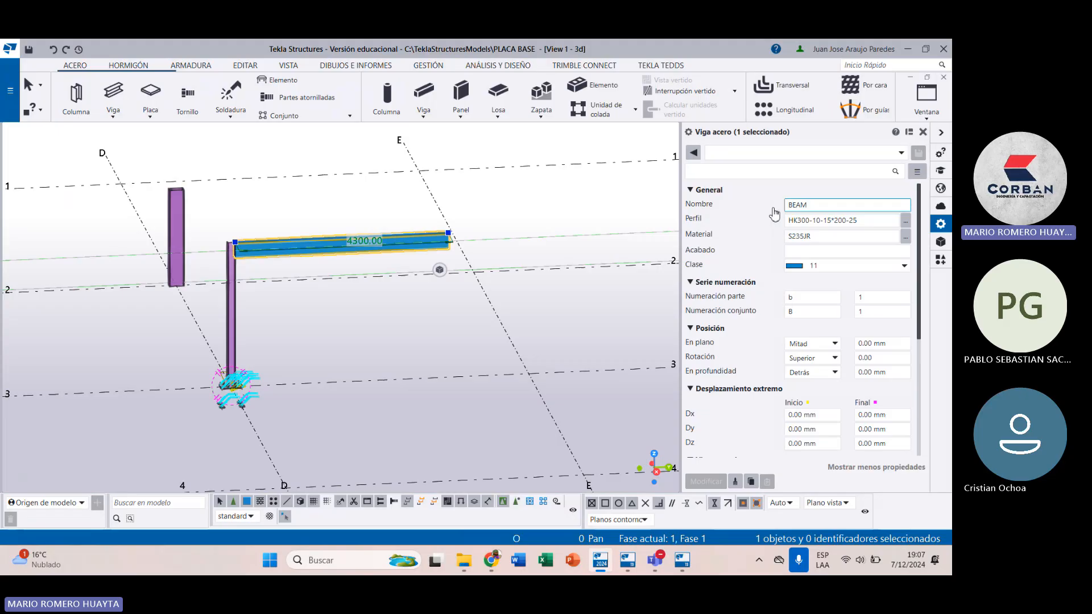
pyautogui.click(848, 266)
pyautogui.click(831, 315)
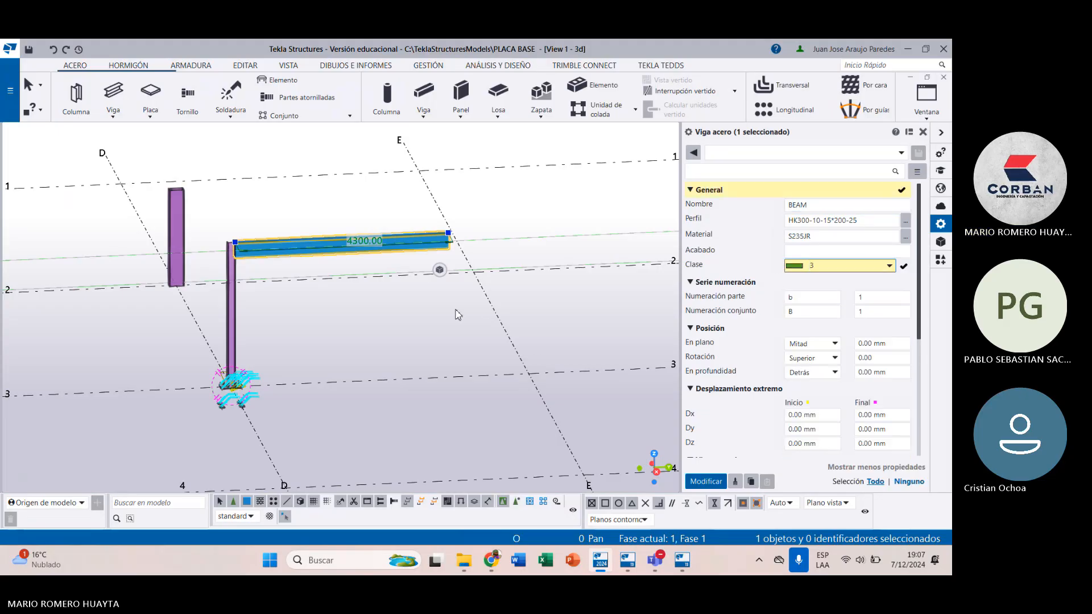
pyautogui.click(704, 482)
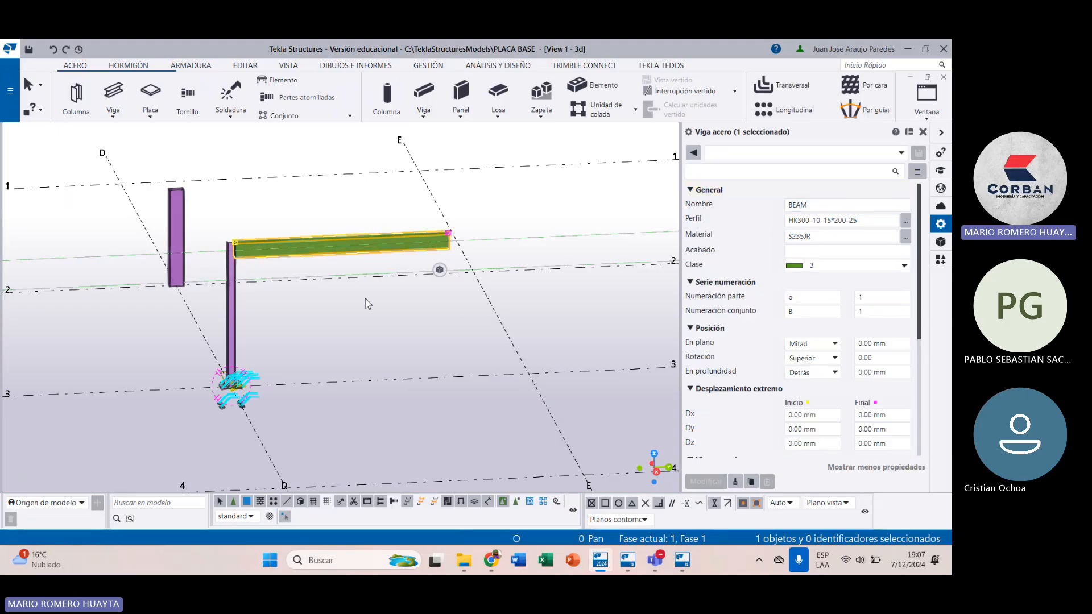
pyautogui.click(428, 286)
# Step: Examine how the beam's end meets the flange at the top of the HEA160 column
pyautogui.scroll(-2, 367, 235)
pyautogui.scroll(5, 367, 235)
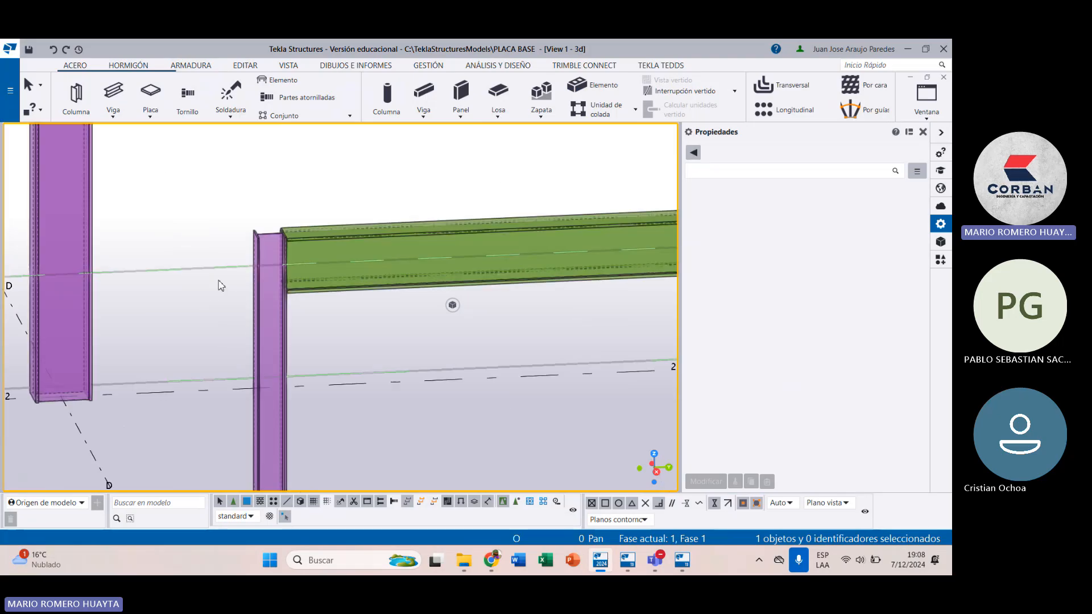
pyautogui.click(283, 239)
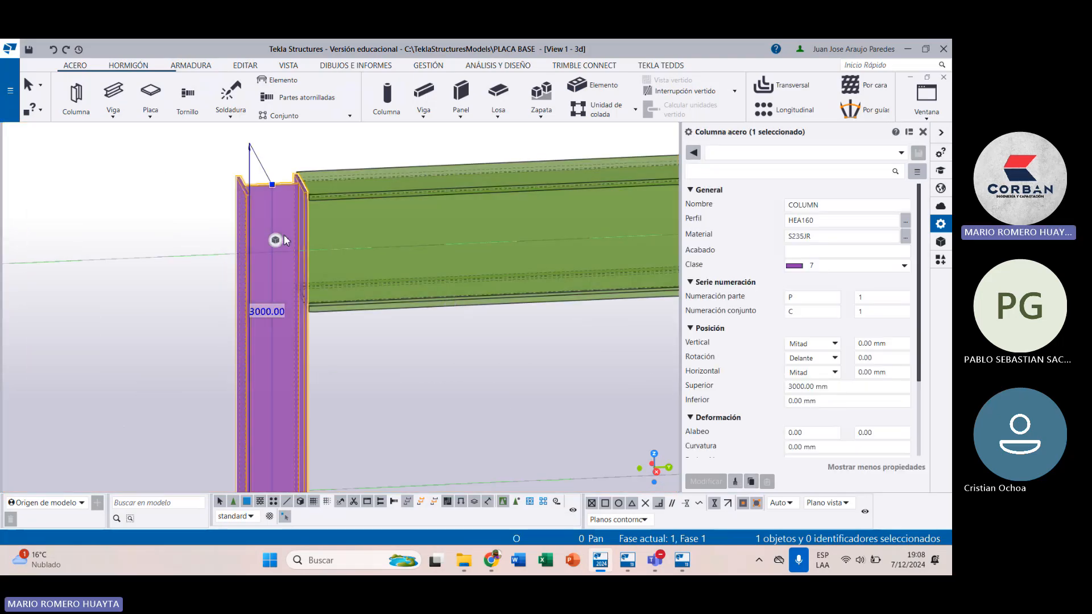
pyautogui.click(477, 380)
pyautogui.scroll(-8, 276, 239)
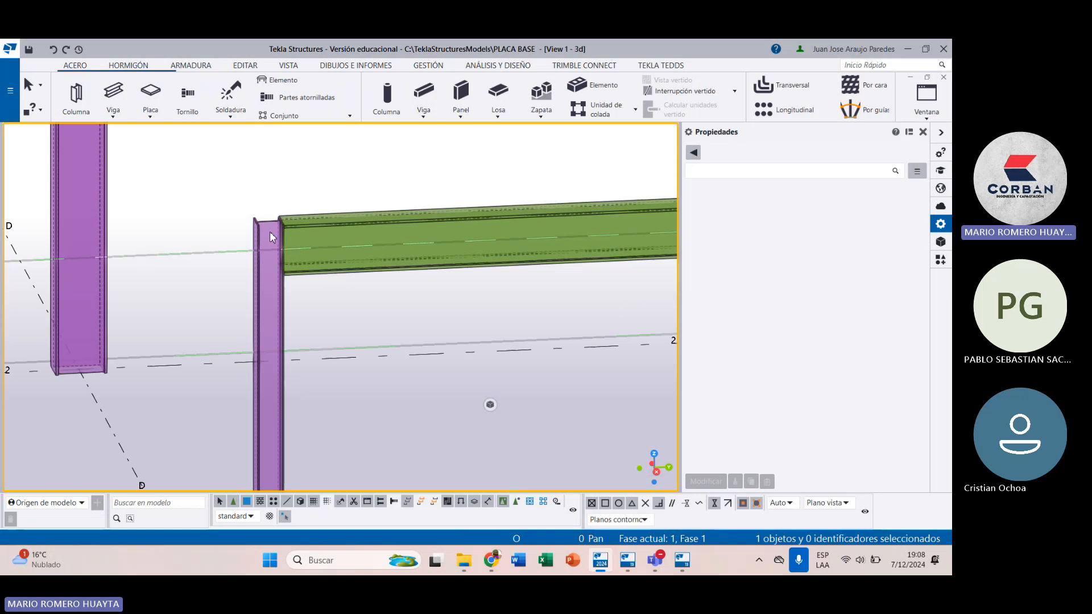
pyautogui.scroll(10, 278, 237)
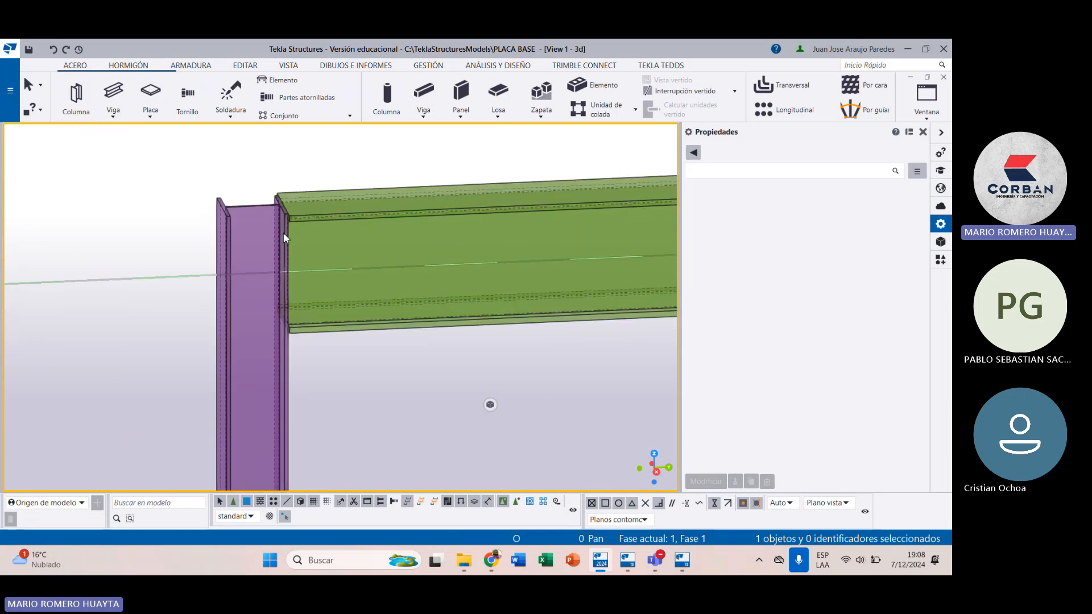
pyautogui.scroll(-3, 284, 233)
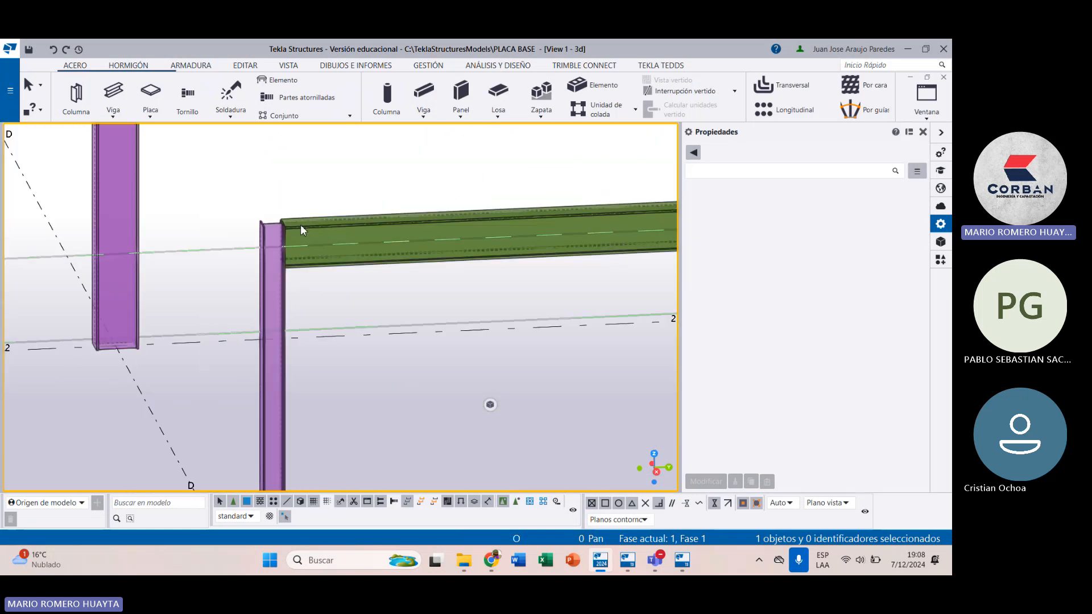
pyautogui.scroll(4, 300, 224)
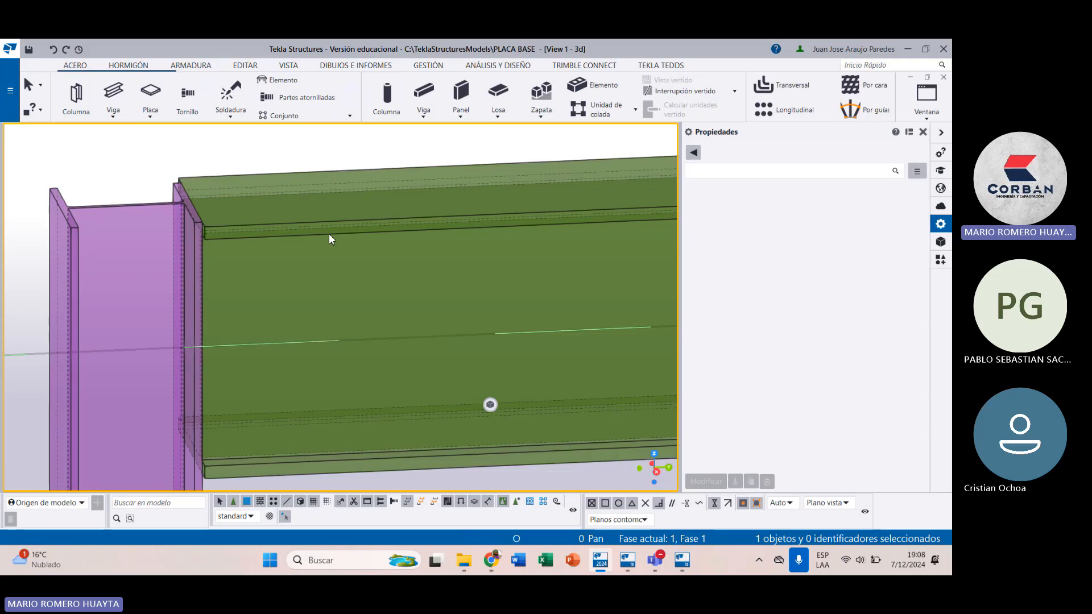
# Step: Search the component catalogue for "perno" and place Perno (1010) on the green beam's top flange near the column
pyautogui.click(329, 238)
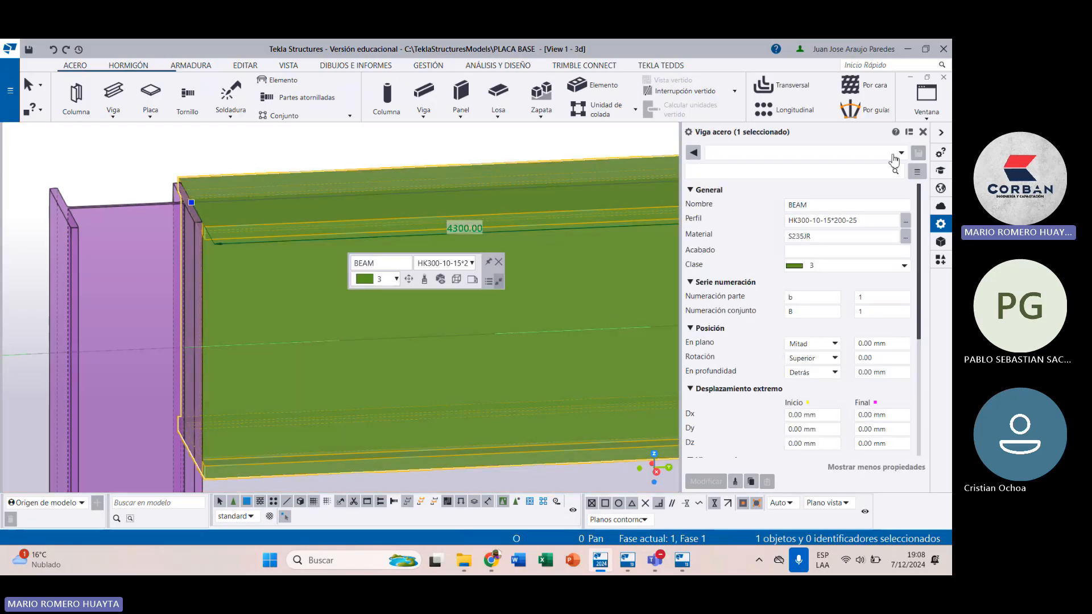
pyautogui.click(942, 262)
pyautogui.scroll(-2, 353, 262)
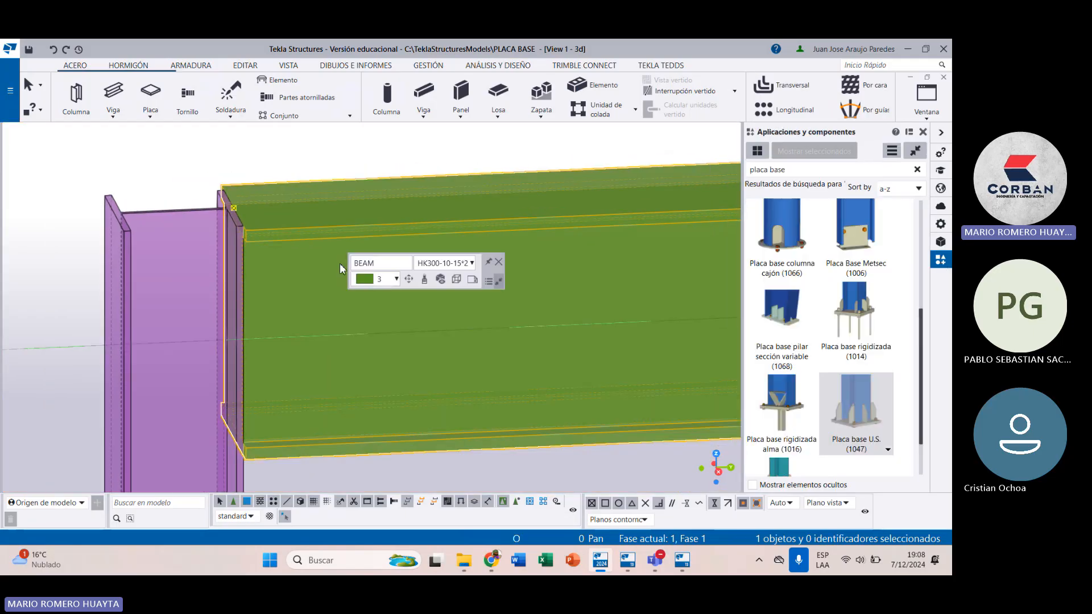
pyautogui.write('perno')
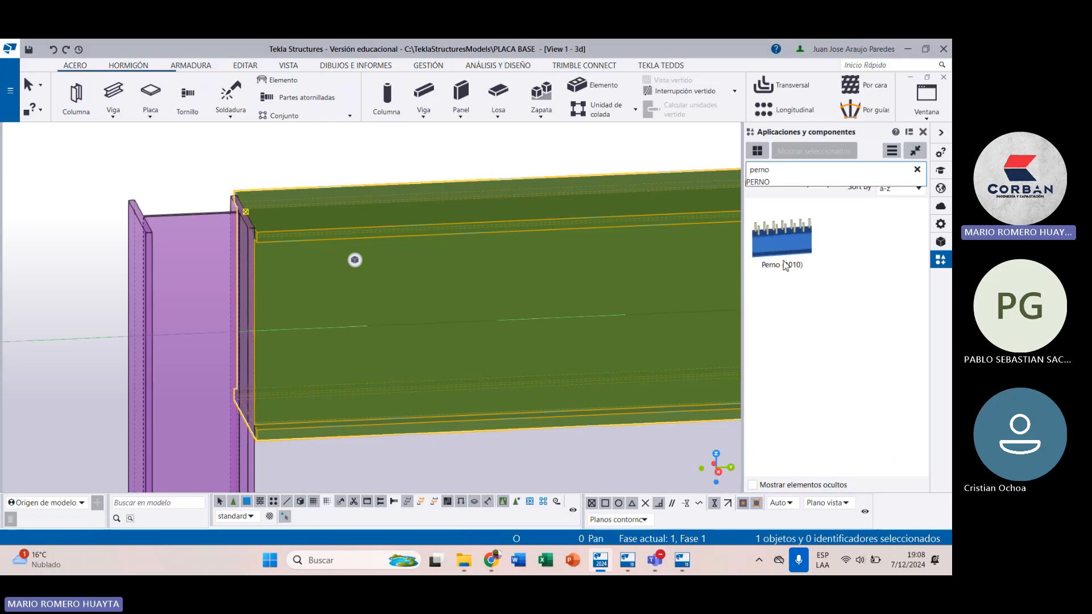
pyautogui.click(780, 240)
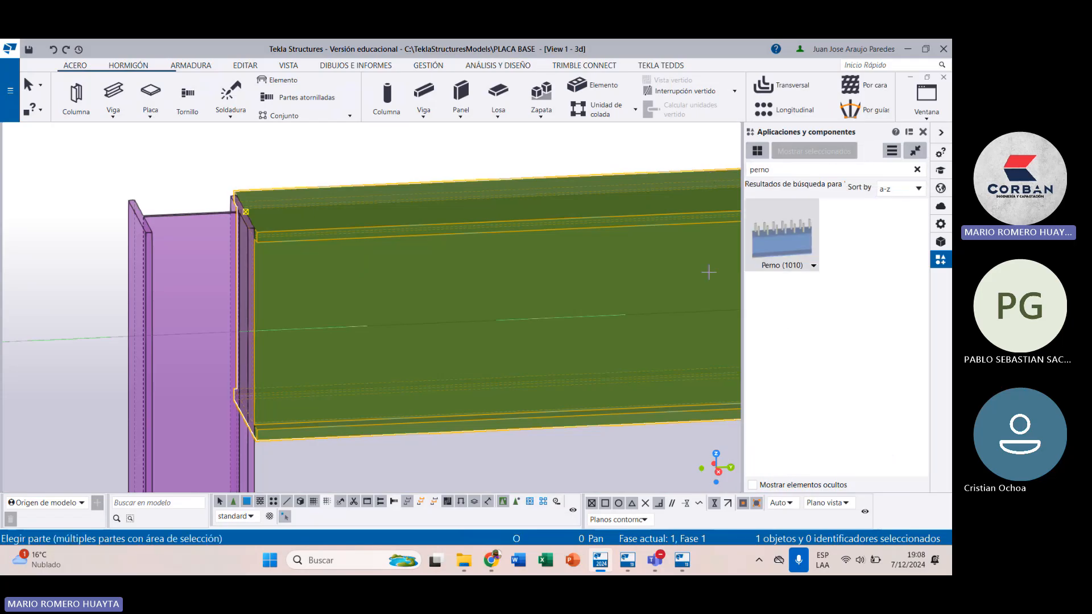
pyautogui.scroll(-3, 530, 279)
pyautogui.moveTo(626, 287); pyautogui.dragTo(449, 258, button='middle')
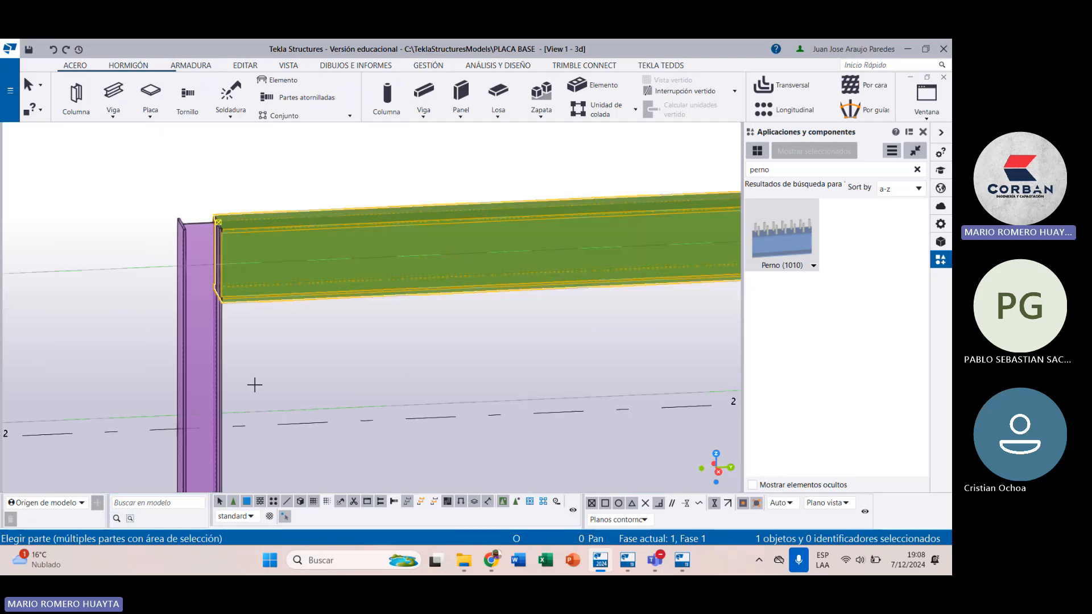
pyautogui.click(265, 227)
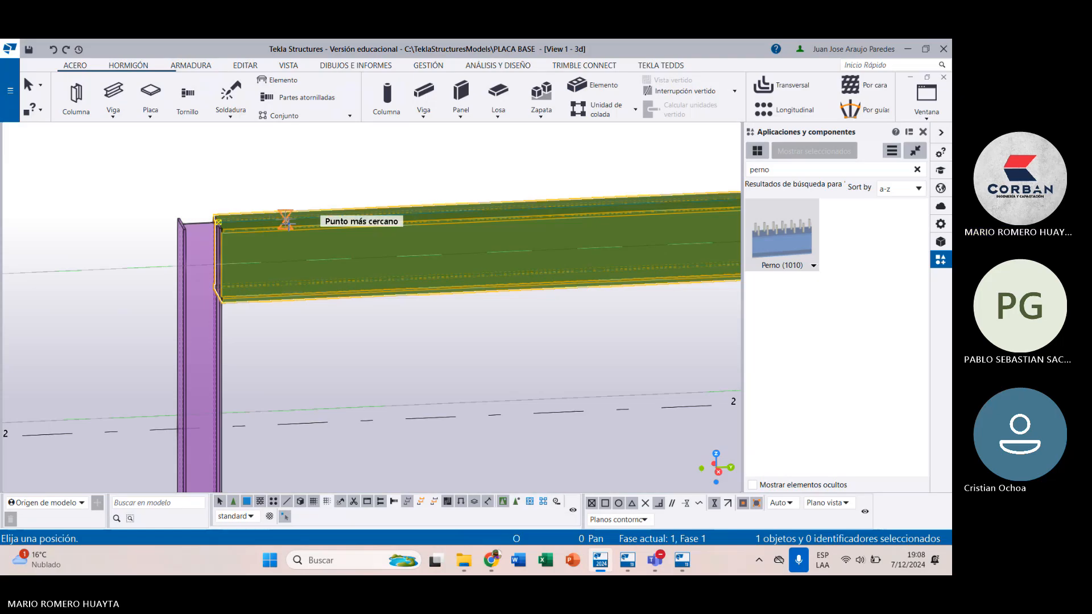
pyautogui.click(288, 220)
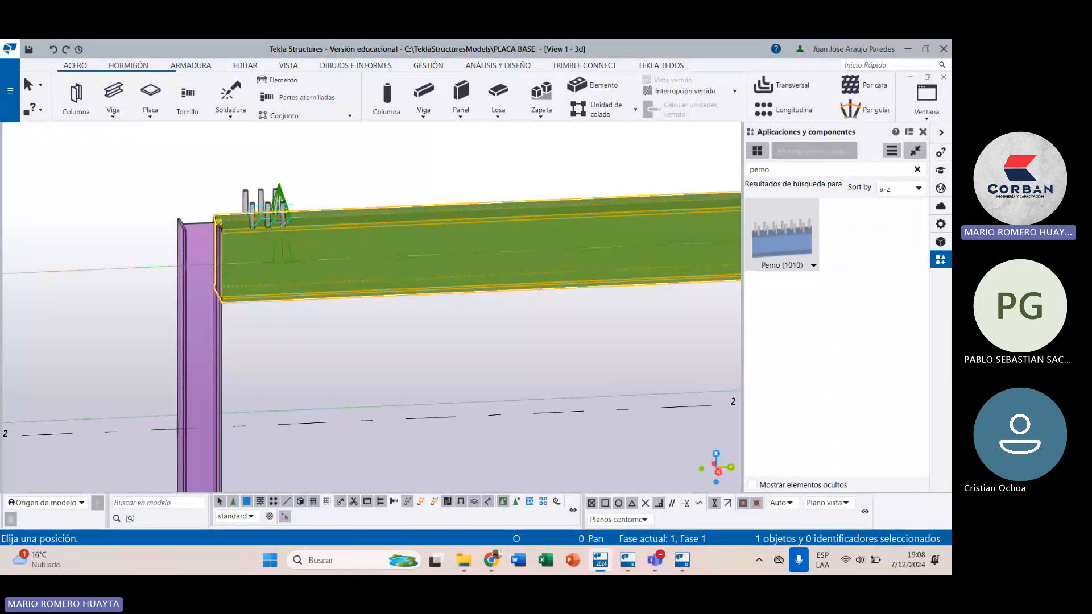
# Step: Examine the studs placed on the beam's top flange near the column from several angles
pyautogui.scroll(2, 268, 231)
pyautogui.scroll(2, 268, 231)
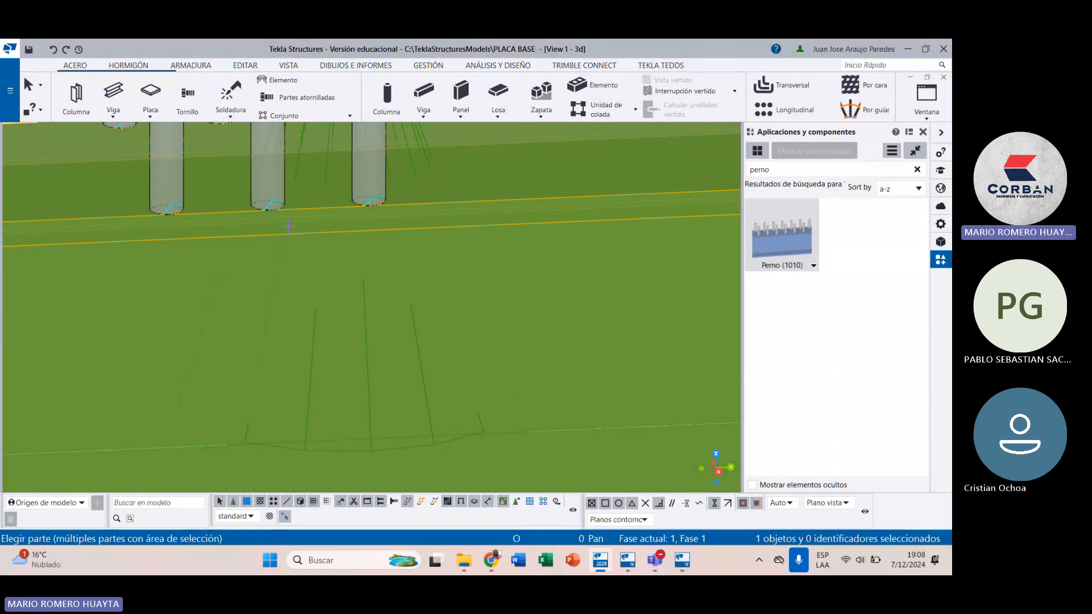
pyautogui.scroll(-5, 296, 226)
pyautogui.scroll(-3, 317, 283)
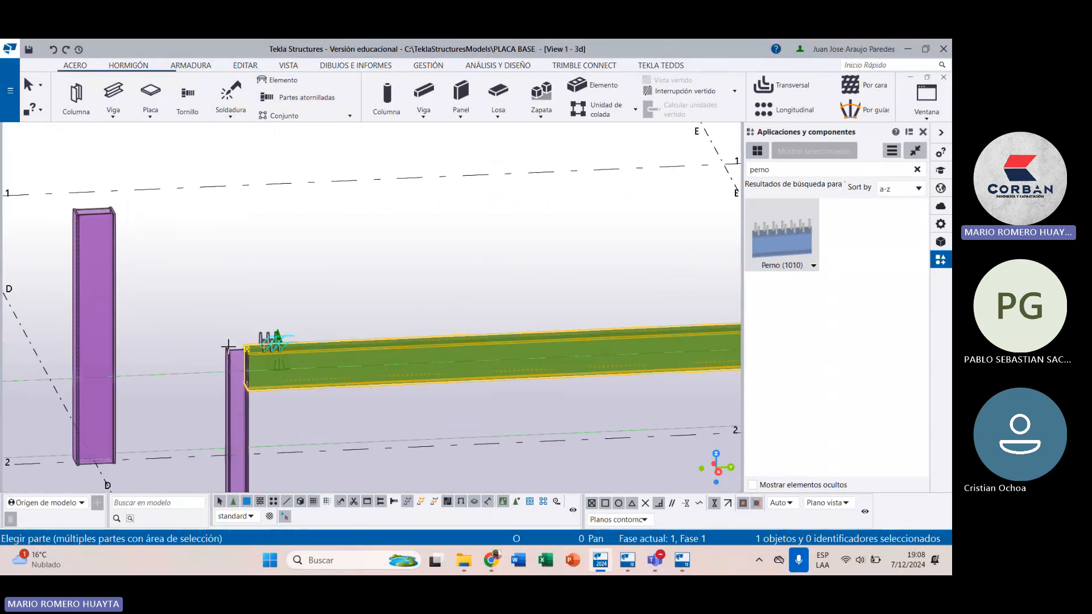
pyautogui.scroll(4, 261, 354)
pyautogui.scroll(2, 262, 353)
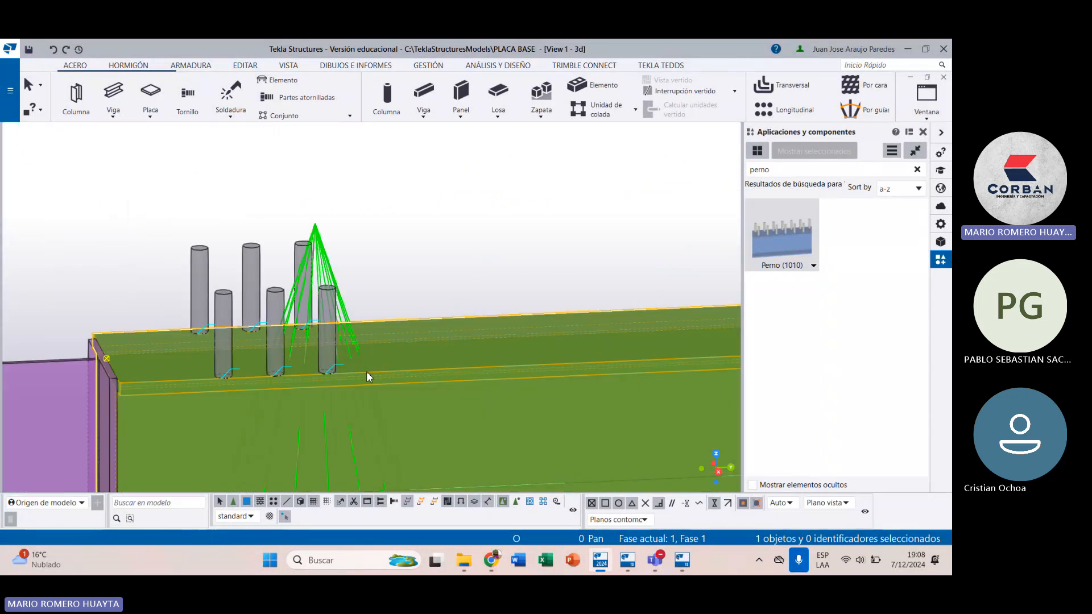
pyautogui.scroll(-3, 360, 375)
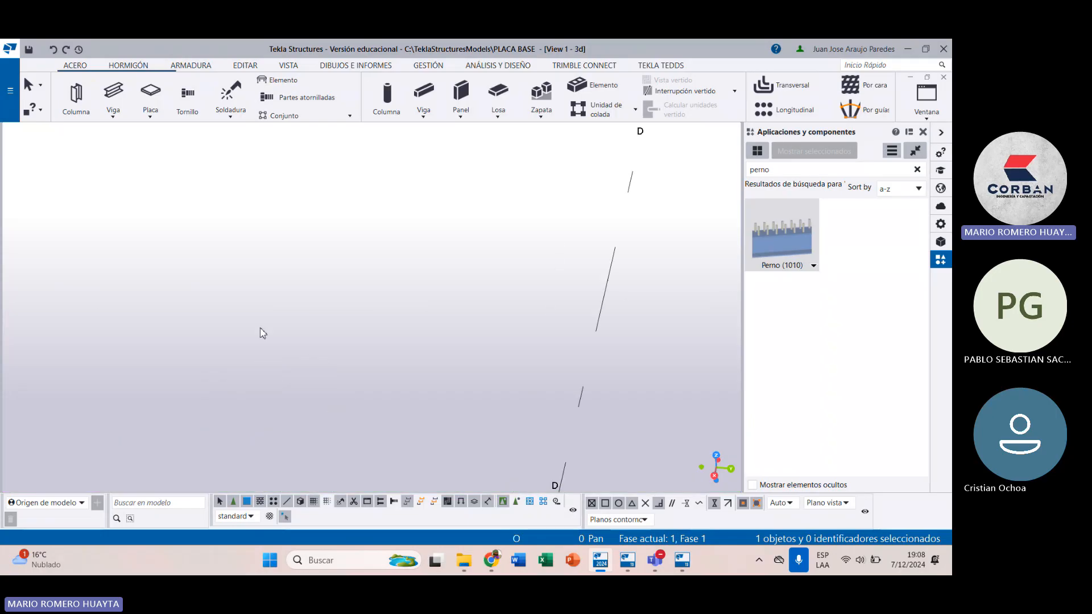
pyautogui.scroll(2, 248, 380)
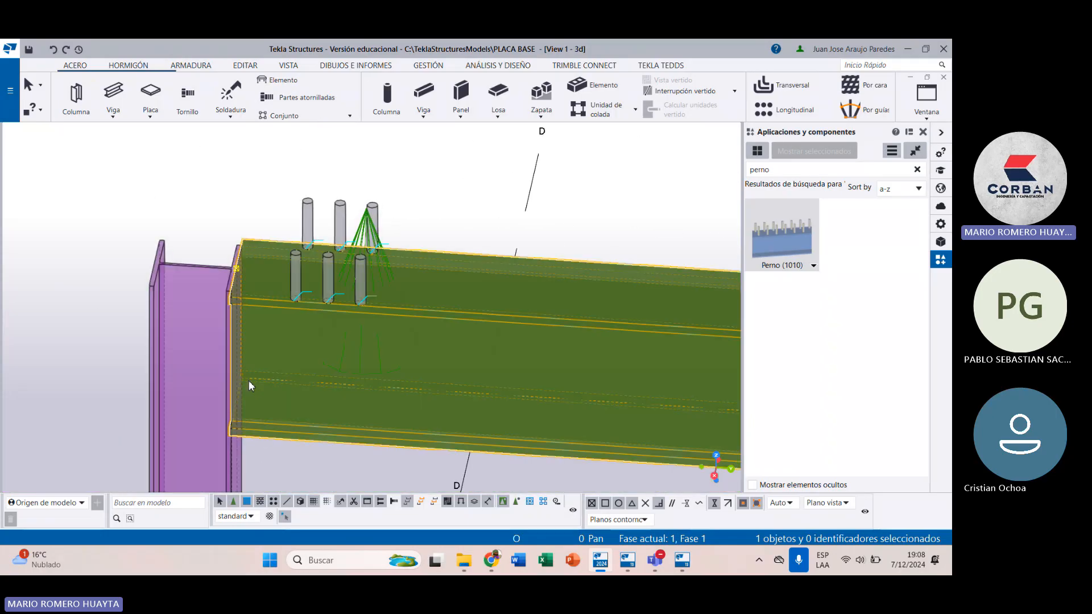
pyautogui.press('v')
pyautogui.click(287, 361)
pyautogui.scroll(-4, 388, 374)
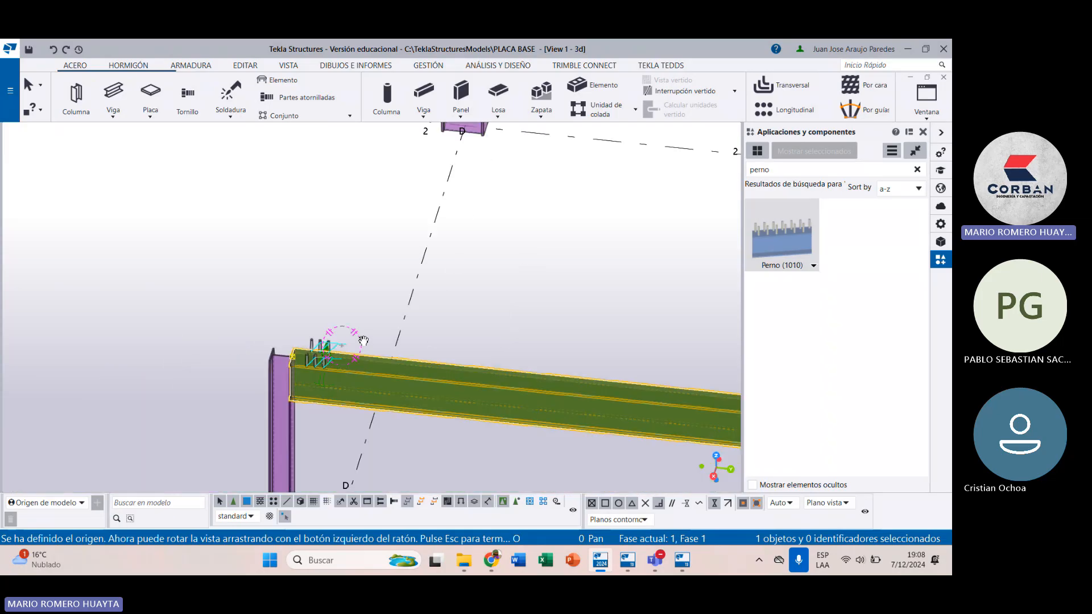
pyautogui.moveTo(351, 387)
pyautogui.mouseDown()
pyautogui.moveTo(342, 398)
pyautogui.moveTo(338, 252)
pyautogui.mouseUp()
pyautogui.scroll(5, 341, 248)
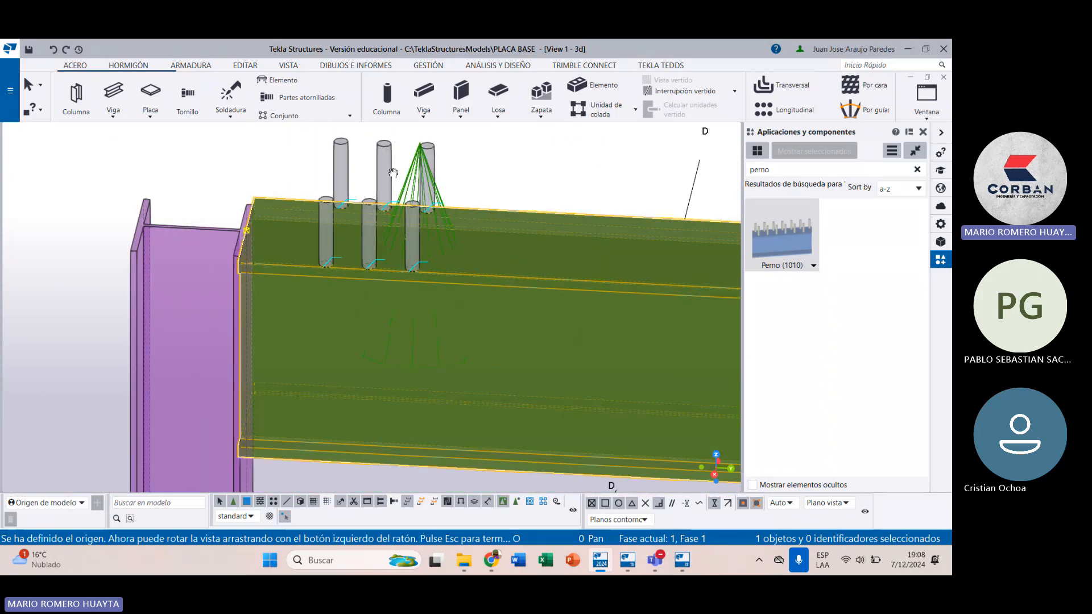
# Step: Open the settings of the Perno (1010) component, review its layout and profile parameters, and close them without changes
pyautogui.press('Escape')
pyautogui.click(382, 150)
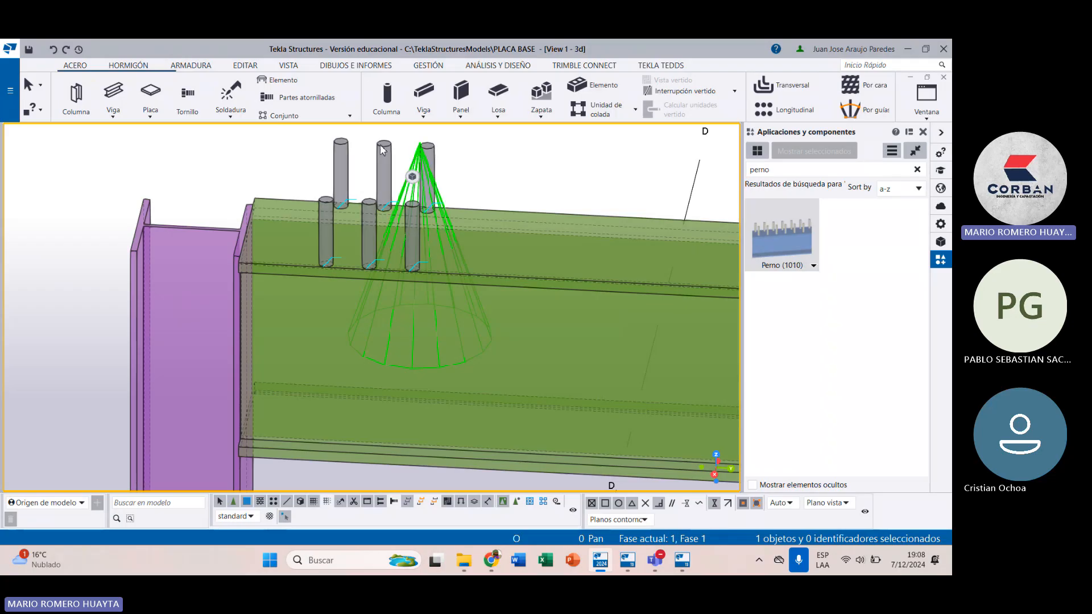
pyautogui.scroll(-5, 323, 269)
pyautogui.scroll(7, 336, 260)
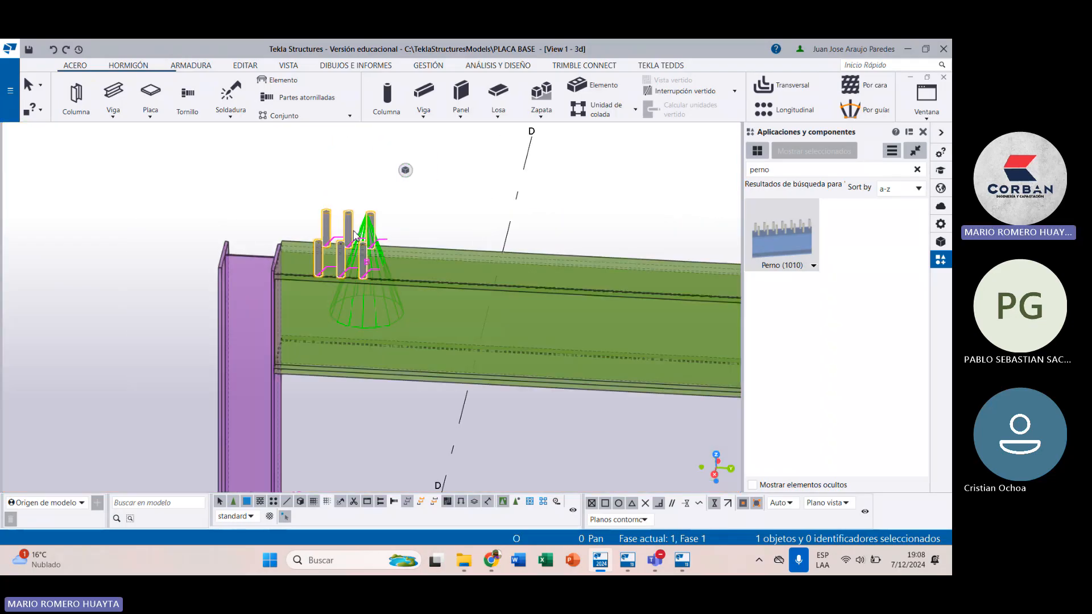
pyautogui.scroll(1, 347, 250)
pyautogui.moveTo(348, 252); pyautogui.dragTo(312, 335, button='middle')
pyautogui.click(406, 172)
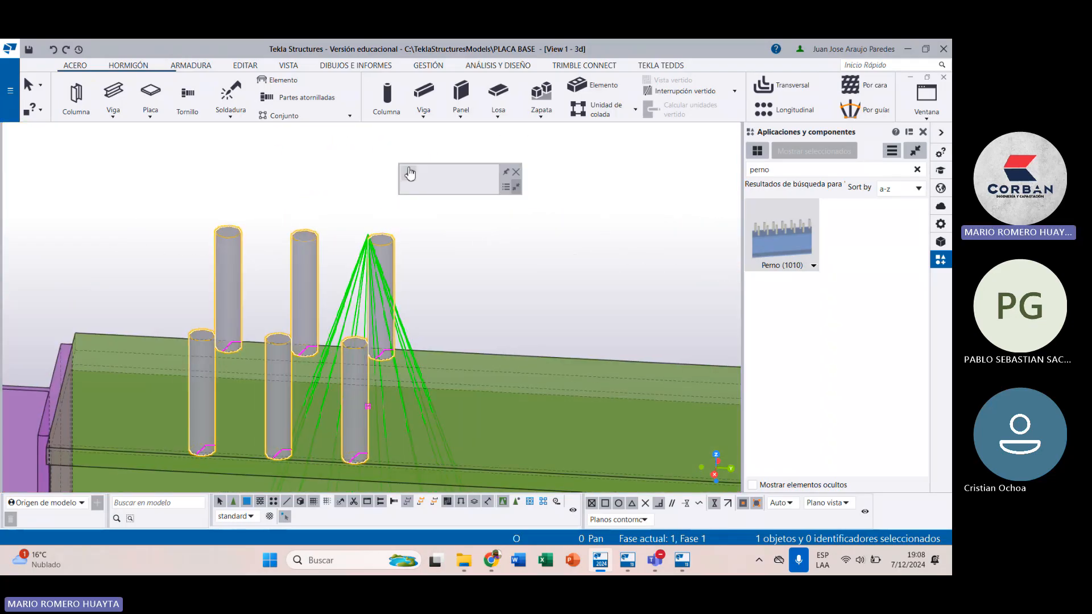
pyautogui.click(406, 174)
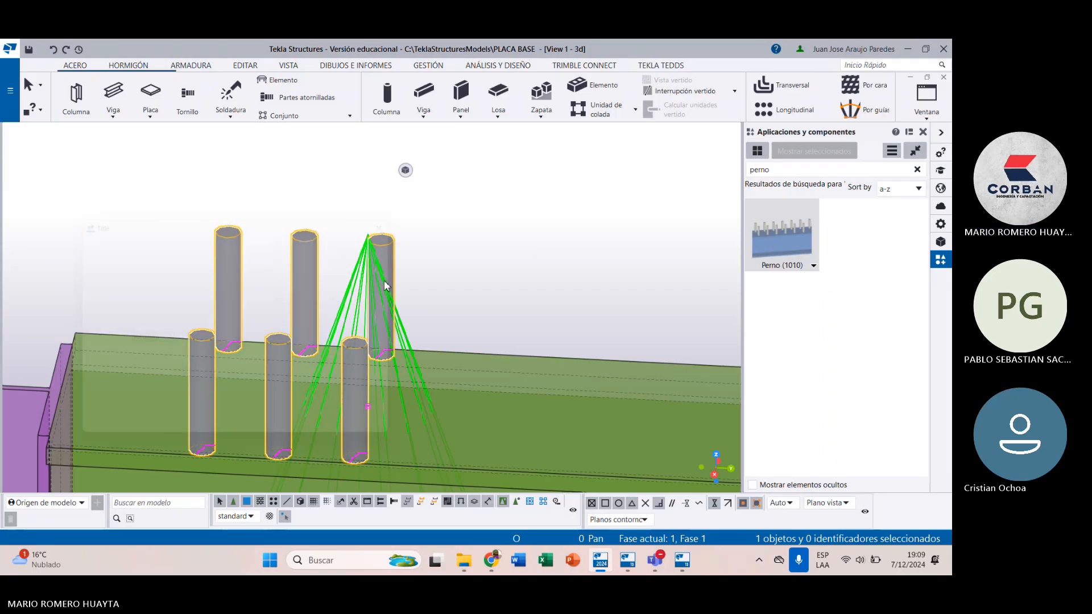
pyautogui.moveTo(178, 220); pyautogui.dragTo(581, 101)
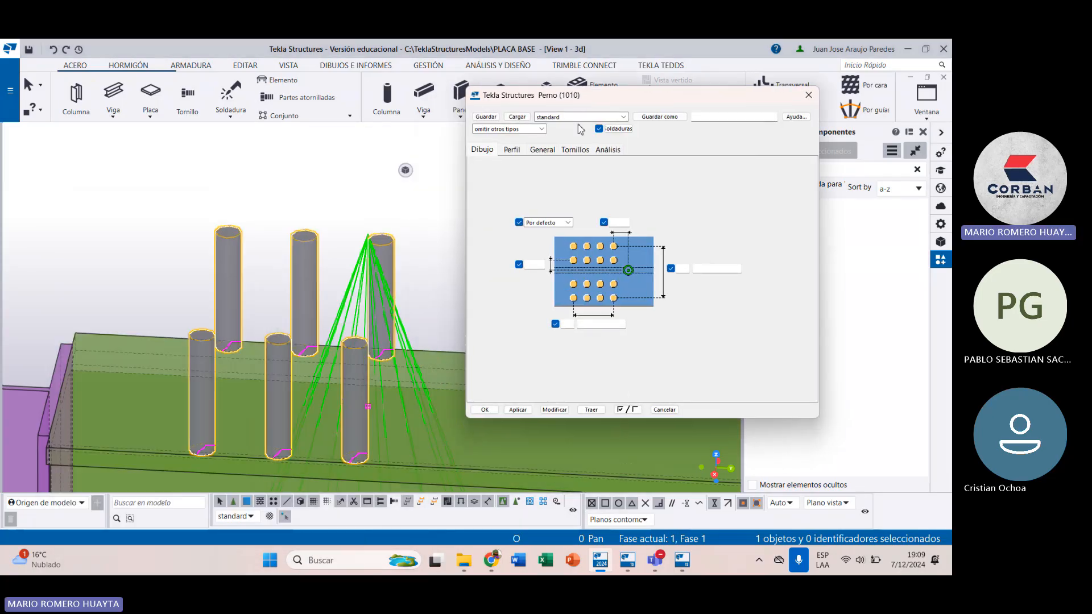
pyautogui.click(597, 327)
pyautogui.click(512, 150)
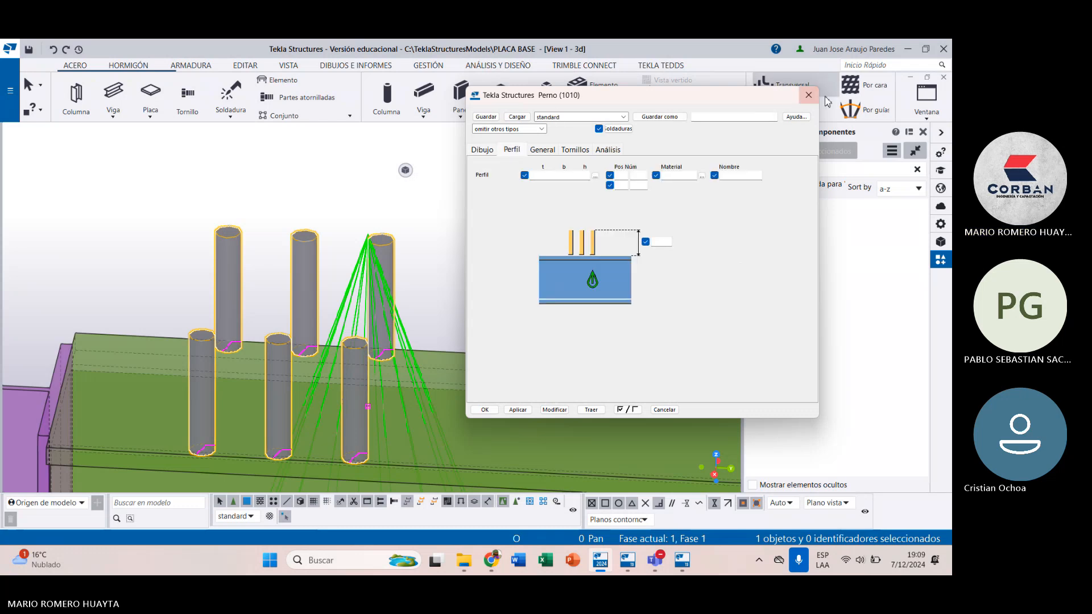
pyautogui.click(809, 96)
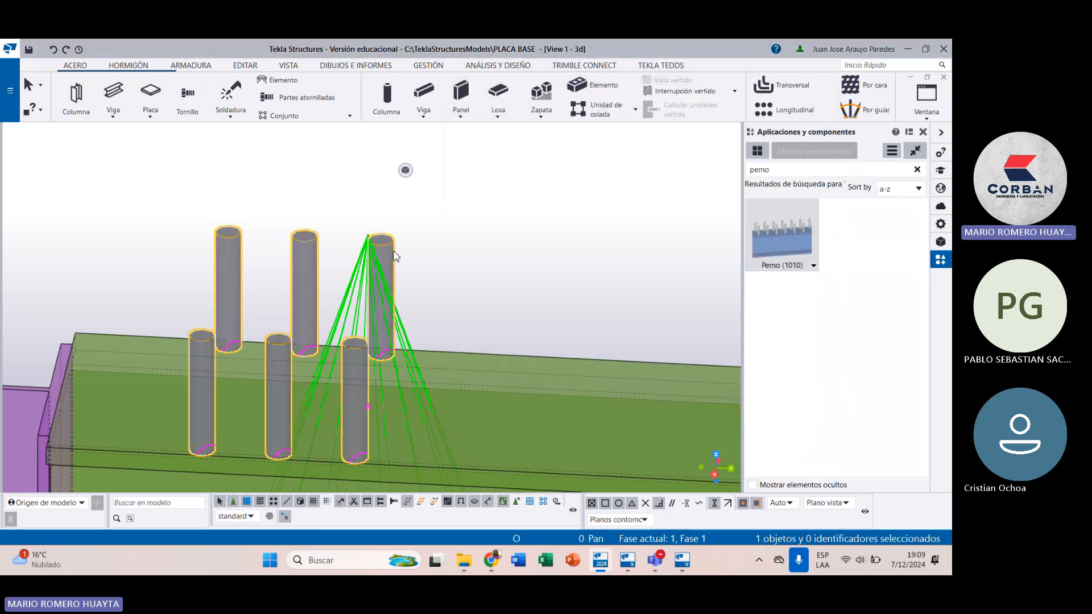
# Step: Delete the Perno (1010) component from the beam and close the component catalogue
pyautogui.press('Delete')
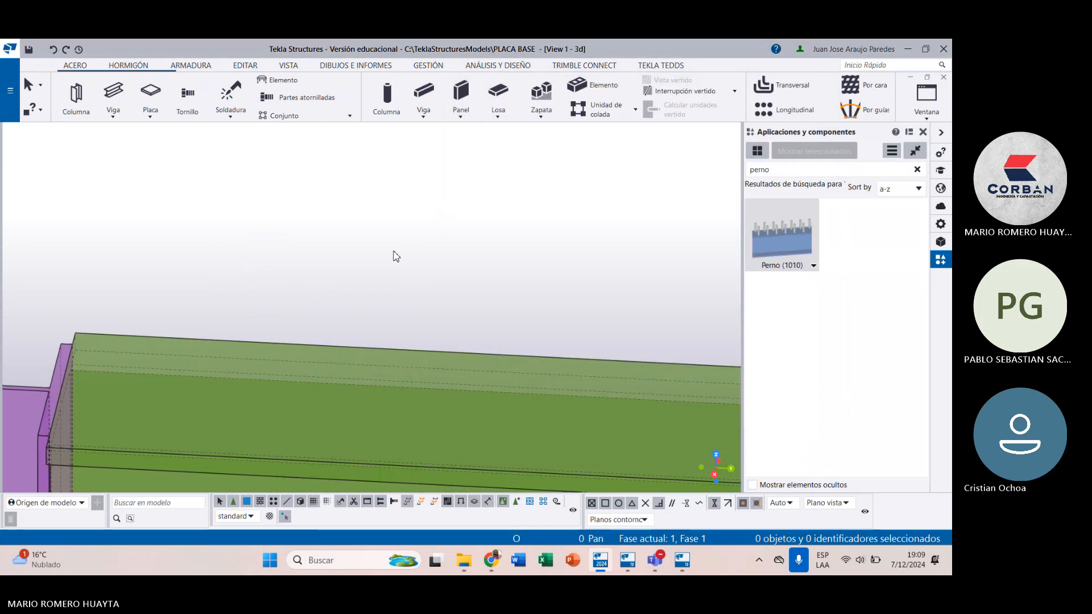
pyautogui.click(923, 132)
pyautogui.scroll(-5, 288, 310)
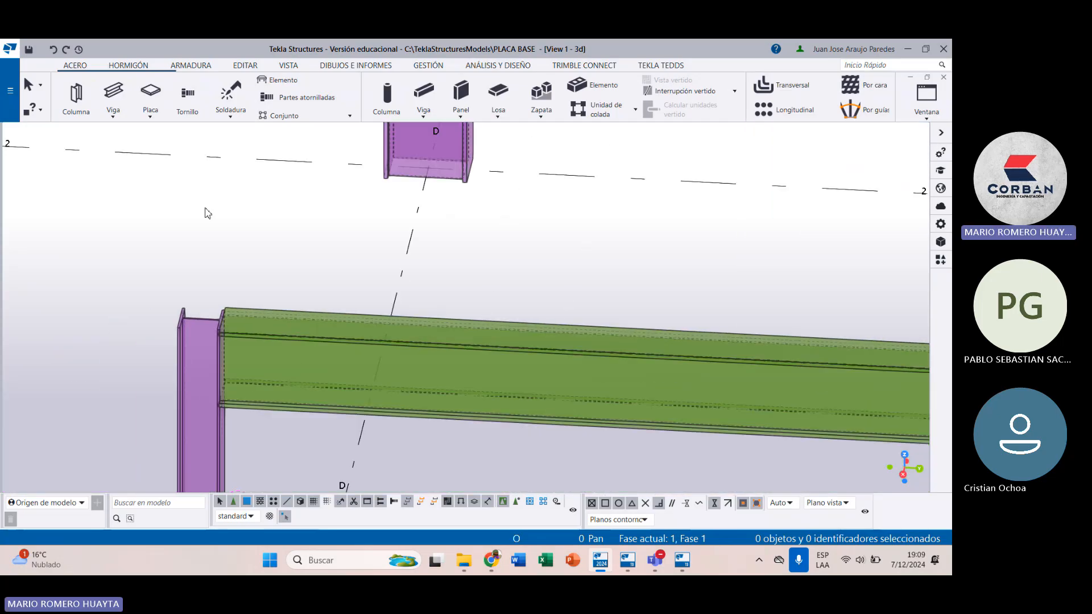
# Step: Create a two-by-two bolt group with 100 mm spacing on the beam's top flange, close to its column end
pyautogui.click(189, 106)
pyautogui.scroll(-5, 230, 268)
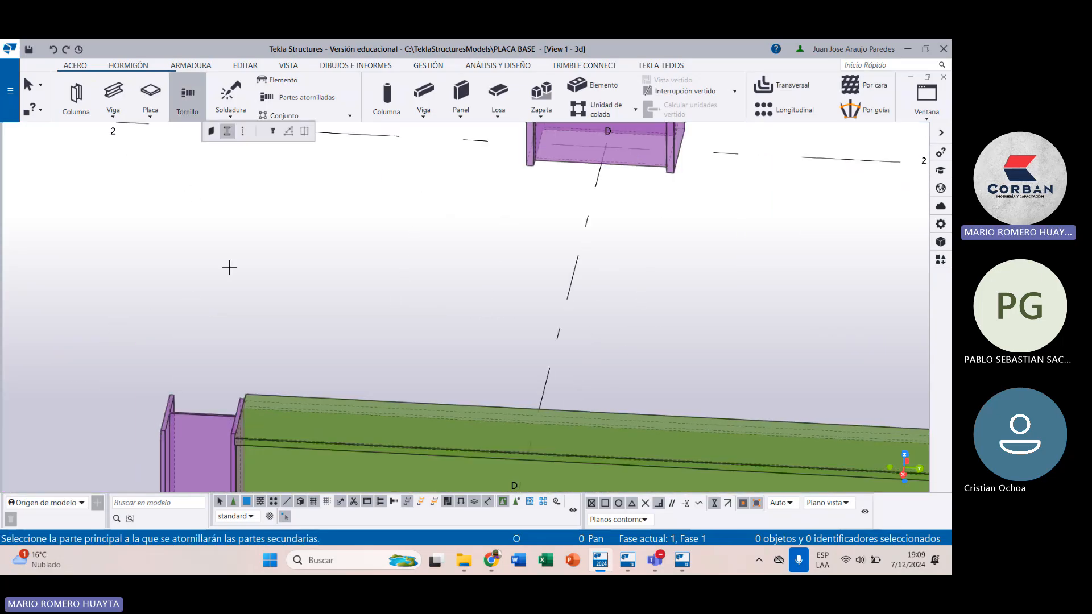
pyautogui.scroll(-2, 215, 226)
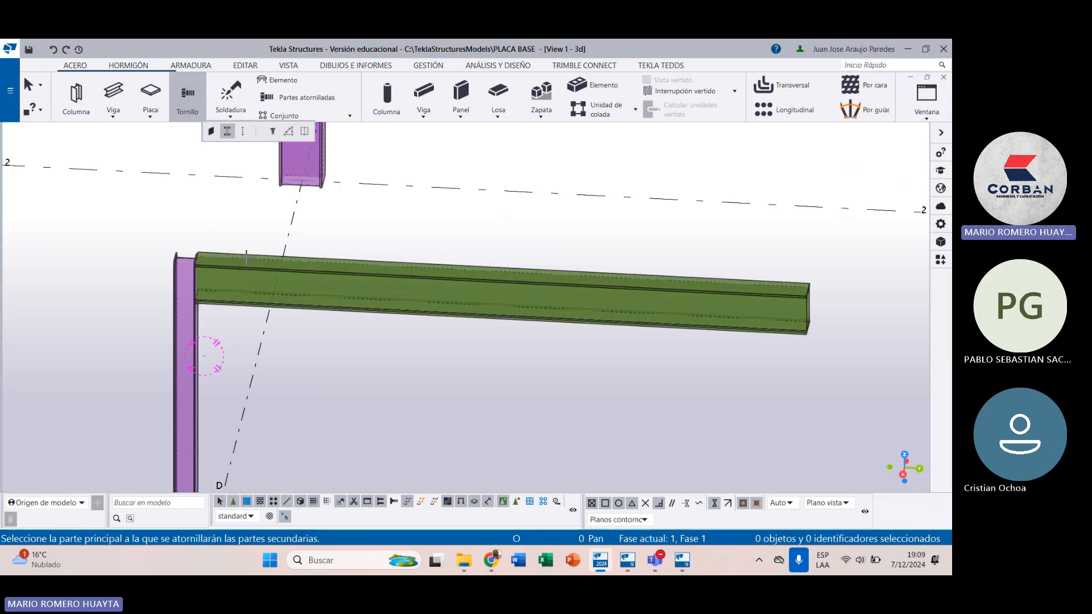
pyautogui.scroll(6, 246, 257)
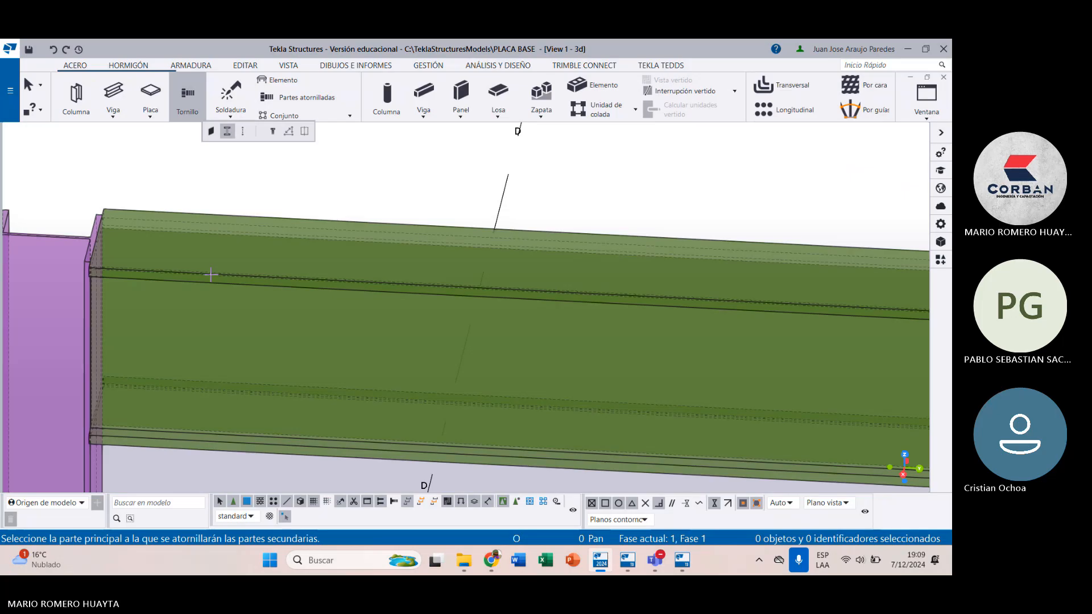
pyautogui.click(211, 274)
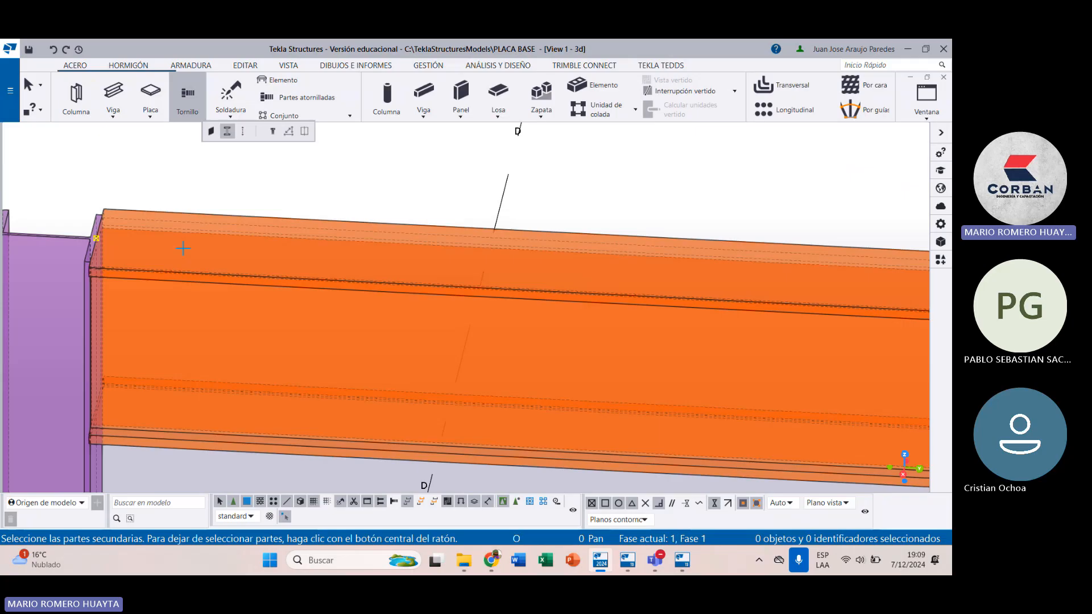
pyautogui.middleClick(183, 247)
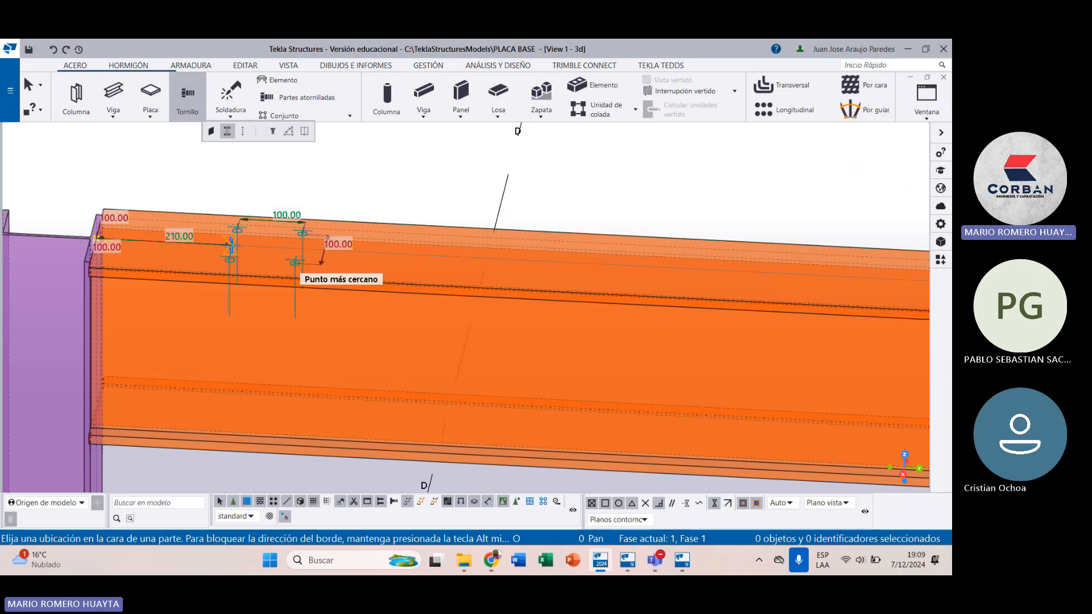
pyautogui.scroll(1, 231, 246)
pyautogui.scroll(5, 230, 246)
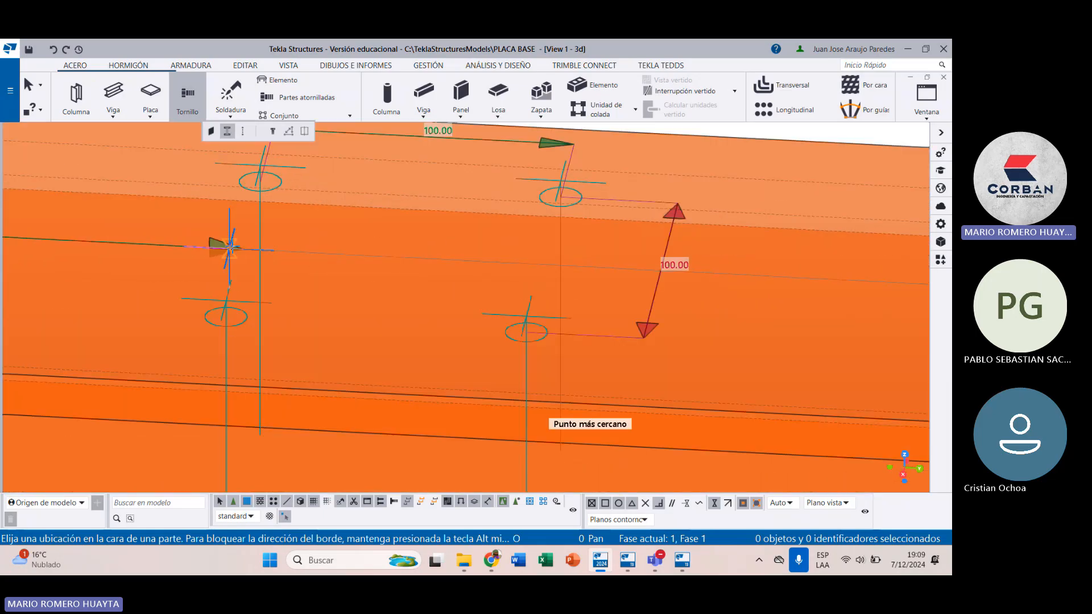
pyautogui.scroll(-4, 333, 264)
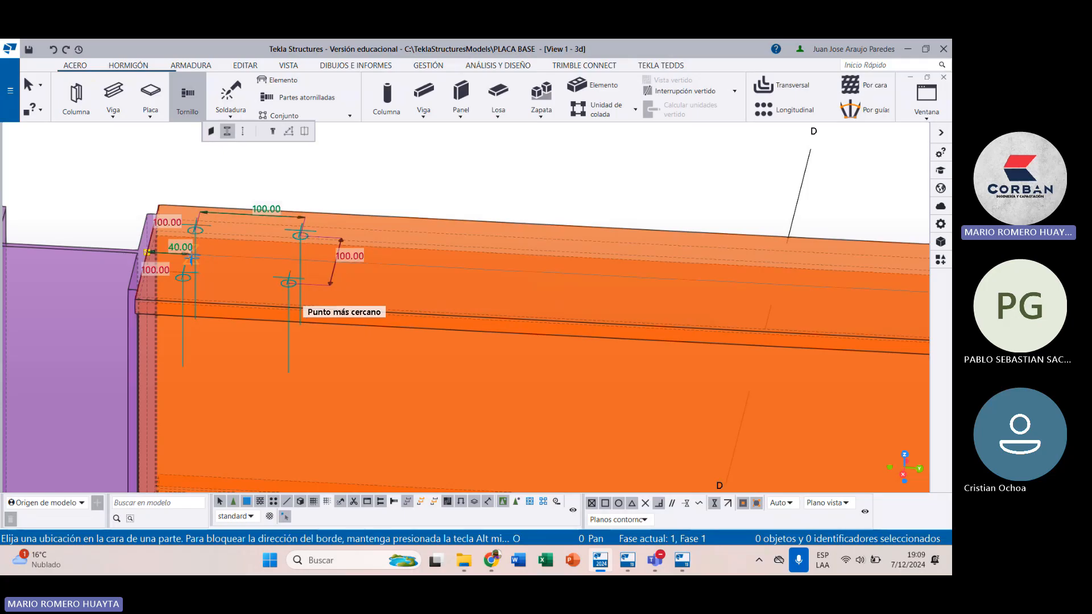
pyautogui.click(182, 258)
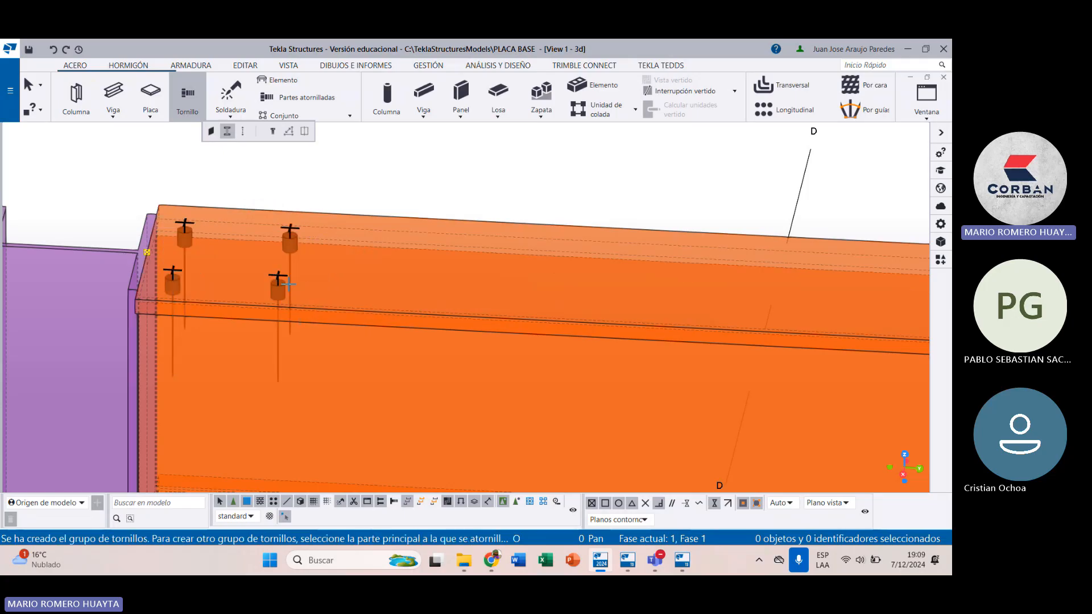
pyautogui.scroll(-5, 288, 284)
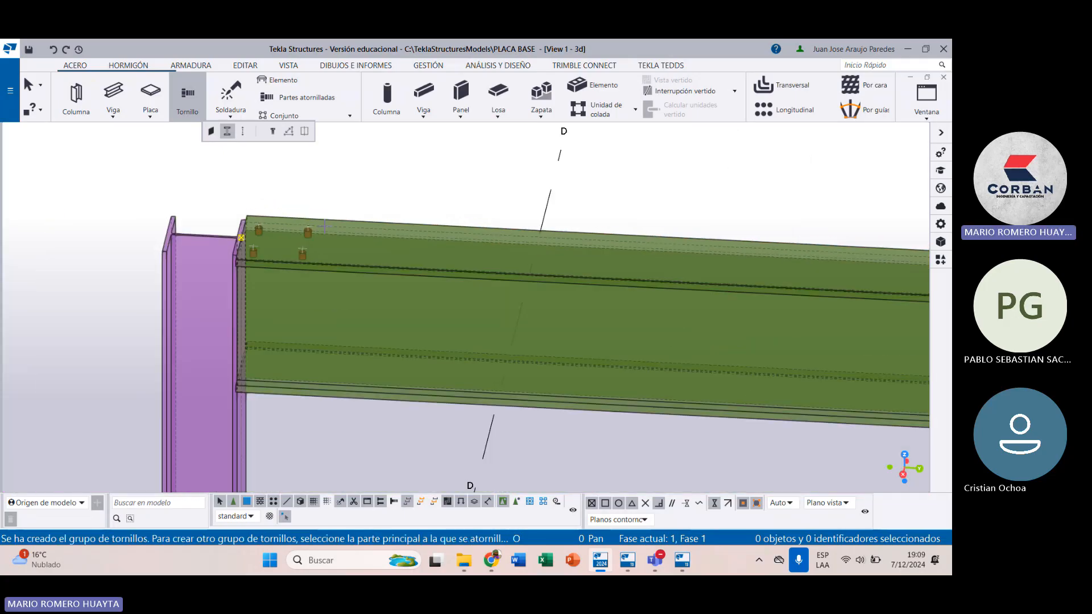
pyautogui.press('Escape')
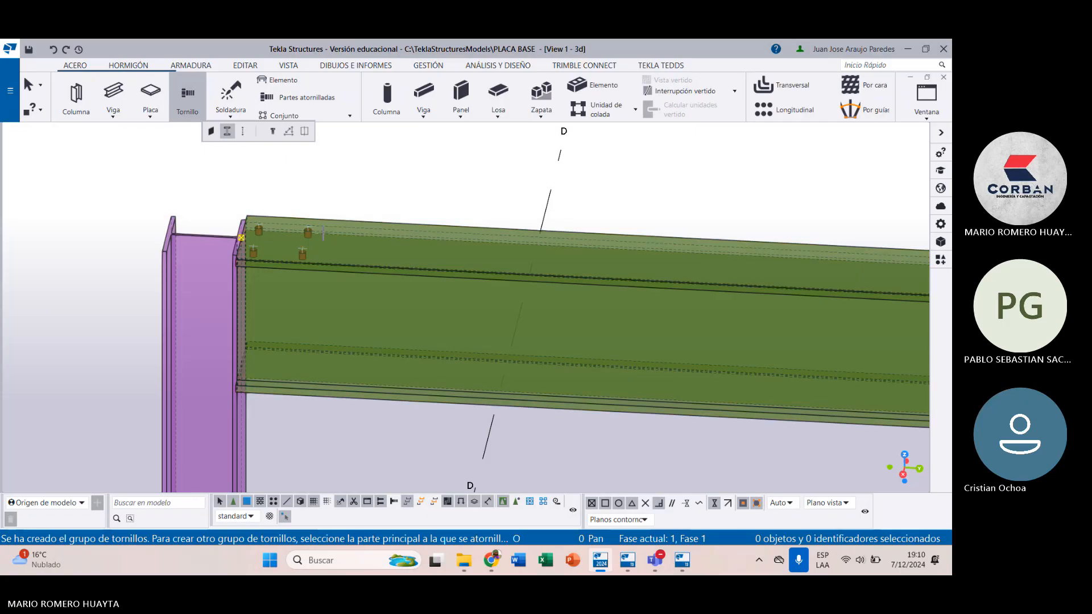
# Step: Open the properties of the bolt group on the beam's top flange
pyautogui.scroll(5, 301, 256)
pyautogui.doubleClick(304, 253)
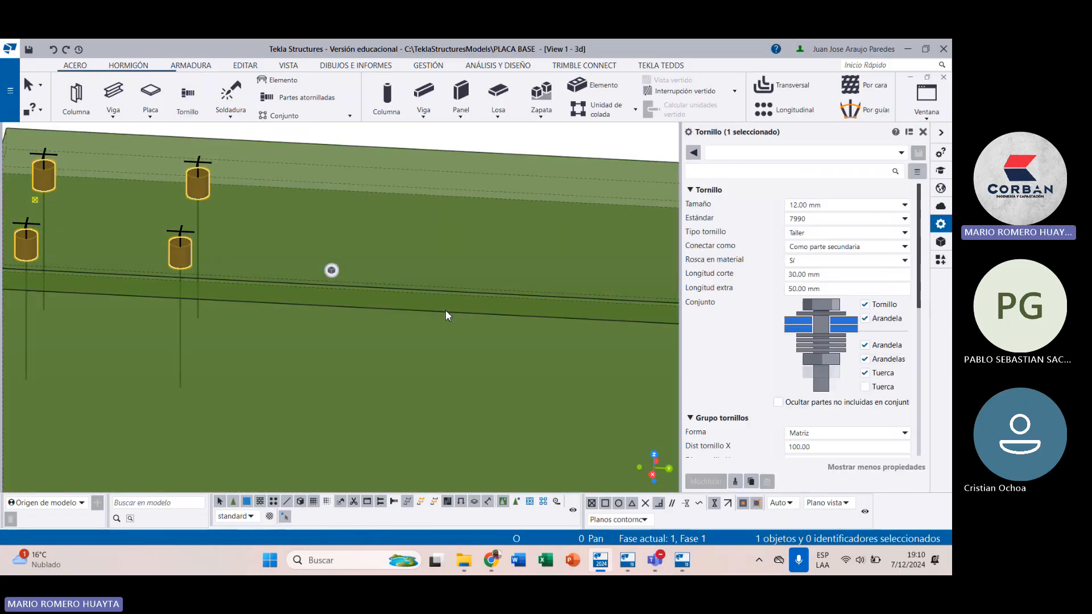
pyautogui.scroll(-1, 349, 300)
pyautogui.scroll(-2, 333, 290)
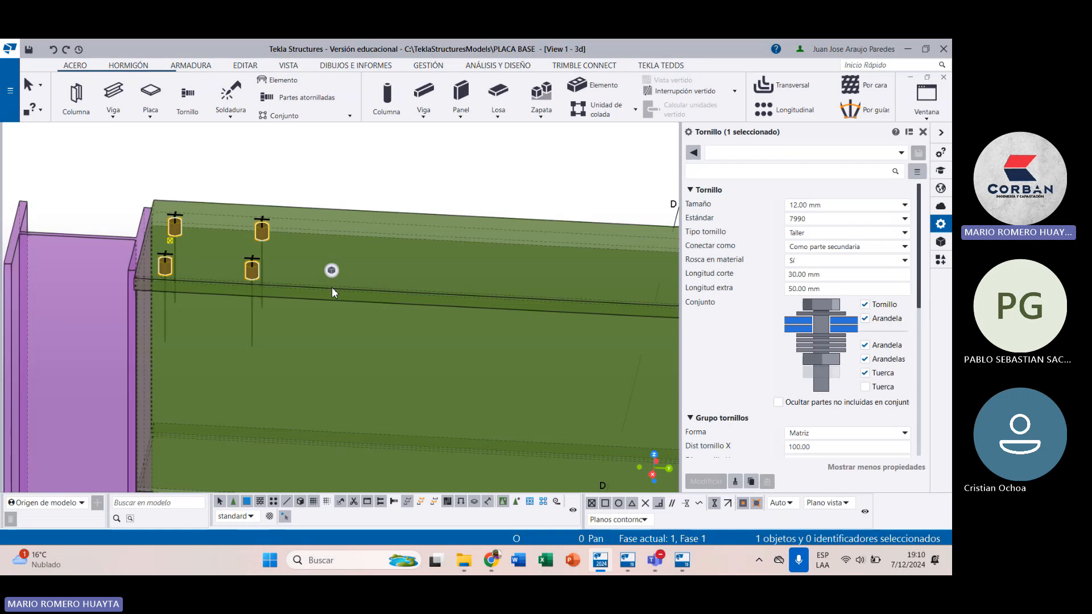
# Step: Review the available bolt standards, keep 7990, and set the size of the bolts on the beam's top flange to 16 mm
pyautogui.scroll(2, 334, 290)
pyautogui.moveTo(334, 290); pyautogui.dragTo(322, 232, button='middle')
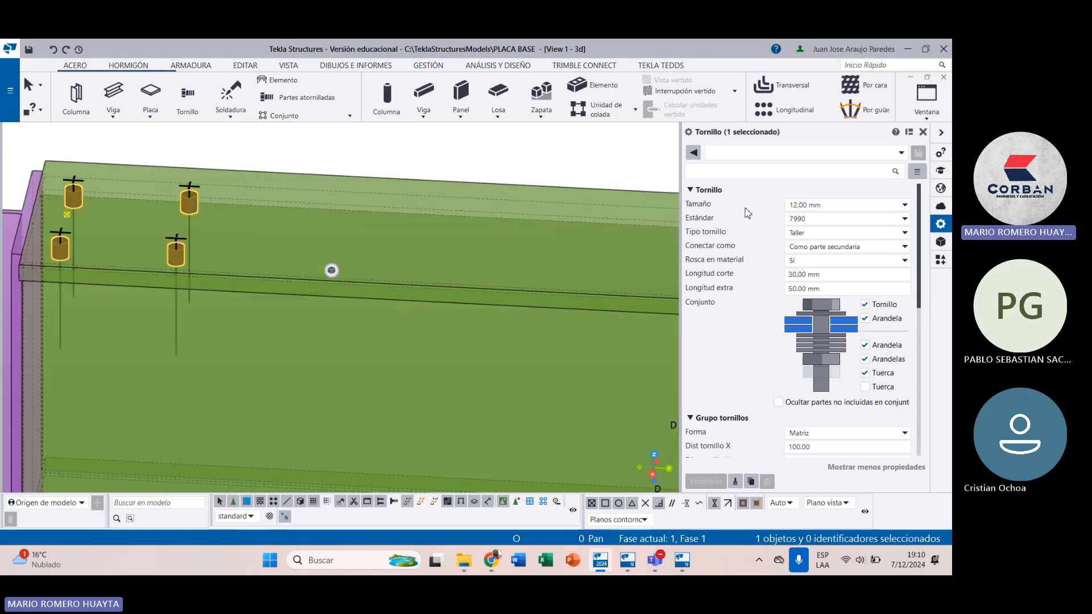
pyautogui.click(819, 223)
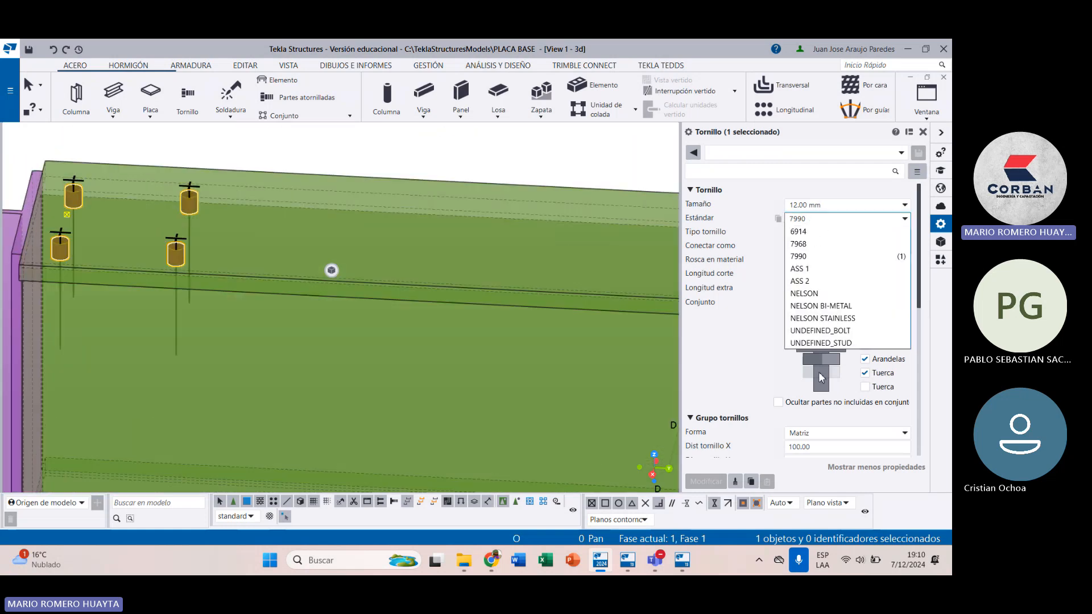
pyautogui.click(827, 222)
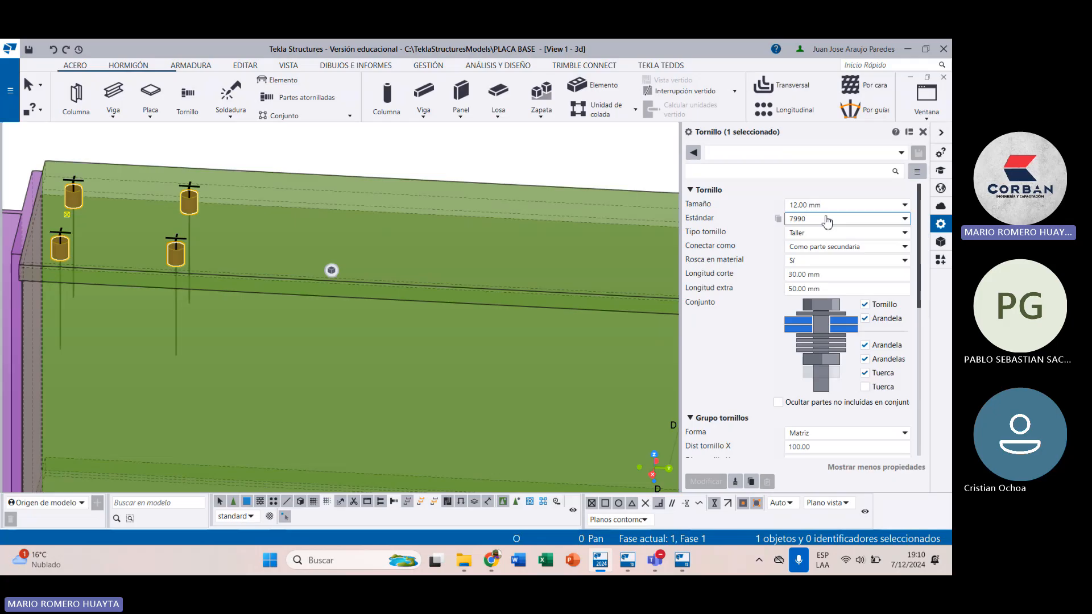
pyautogui.click(827, 222)
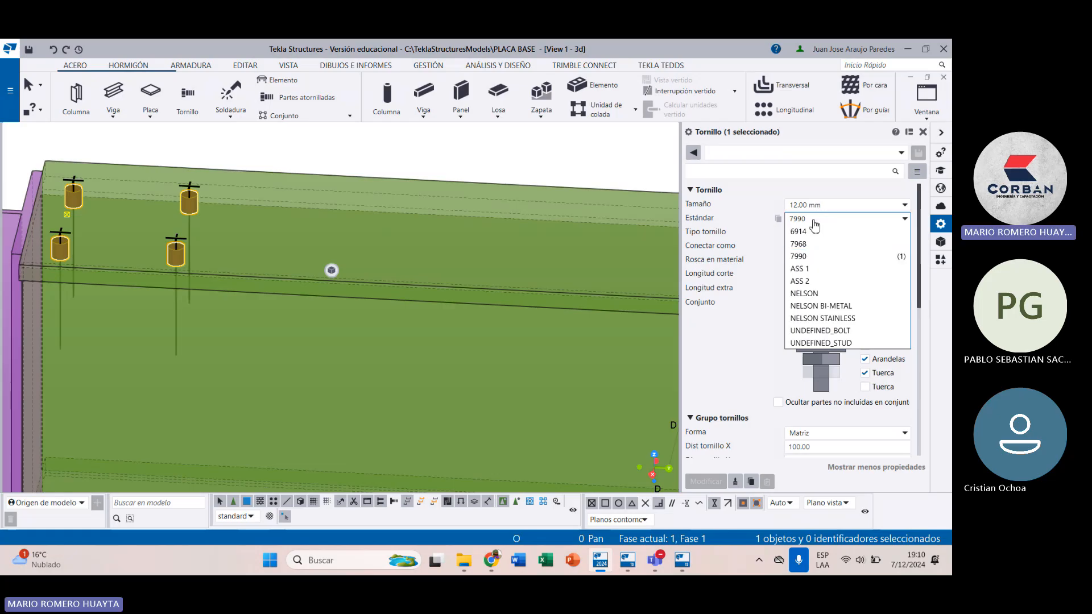
pyautogui.click(817, 223)
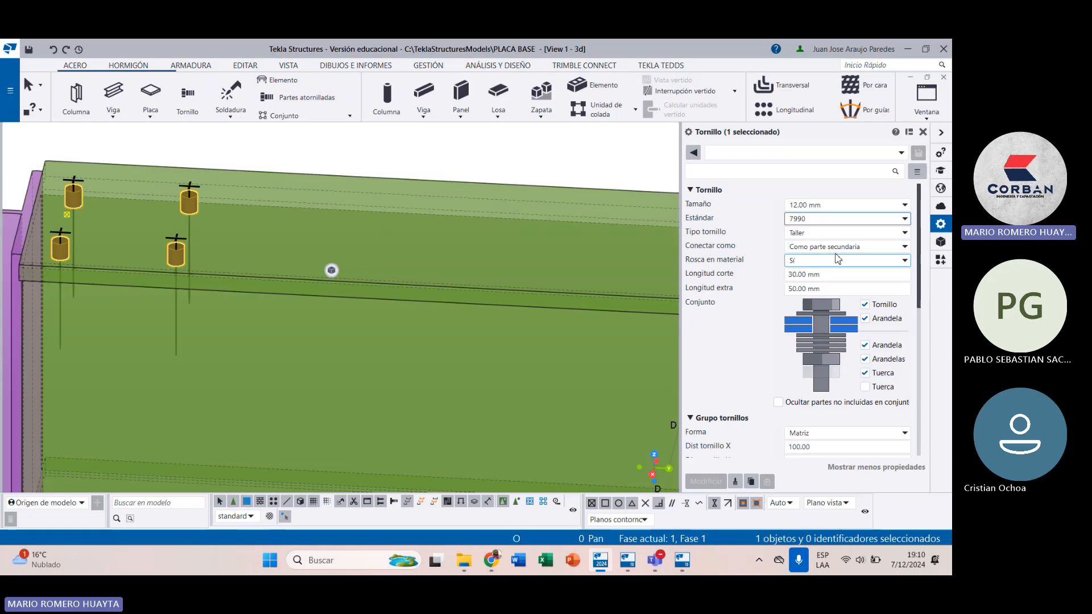
pyautogui.click(837, 206)
pyautogui.click(817, 236)
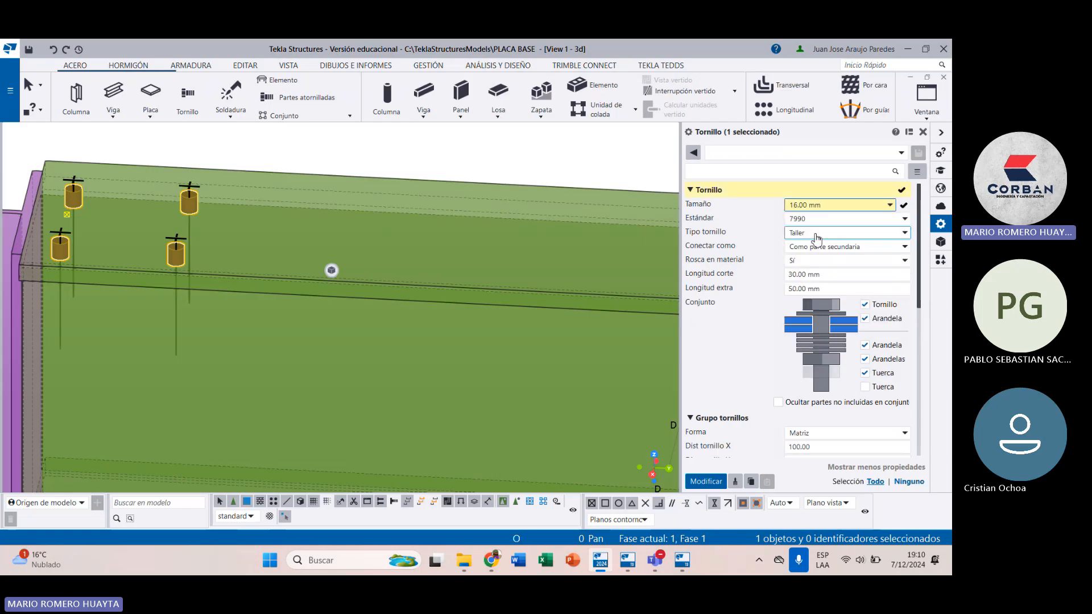
pyautogui.click(706, 481)
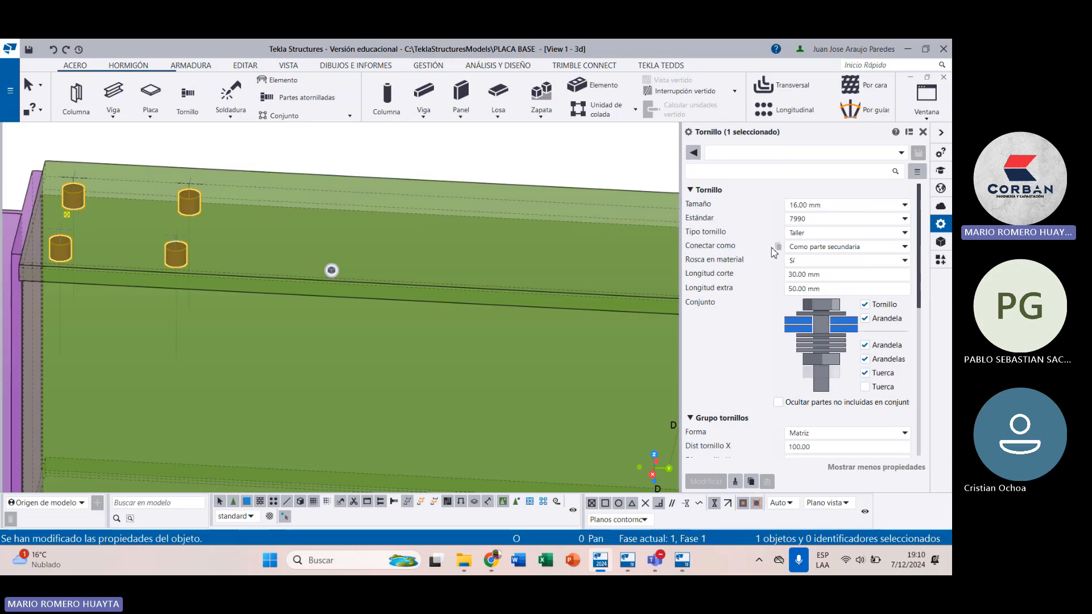
# Step: Set the extra length of the top flange bolts to 150 mm and apply it to the group
pyautogui.scroll(-1, 829, 291)
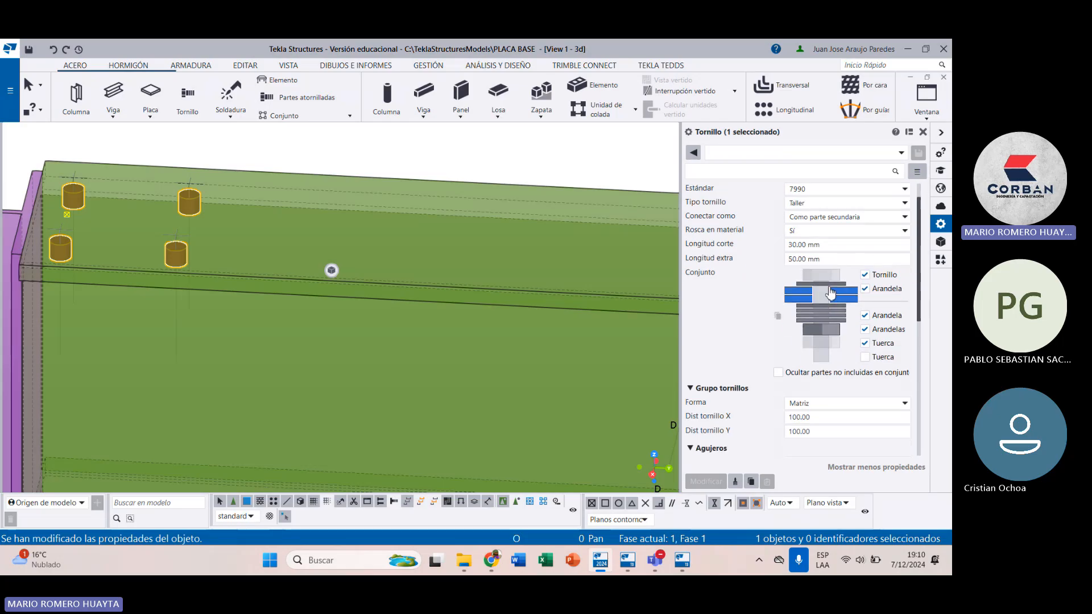
pyautogui.scroll(1, 829, 292)
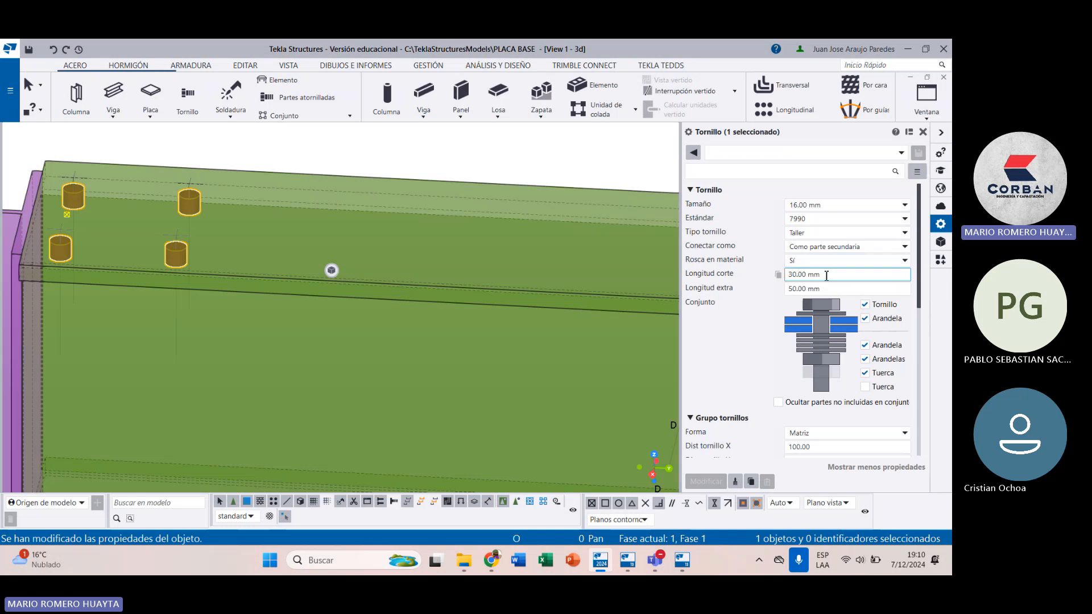
pyautogui.click(827, 275)
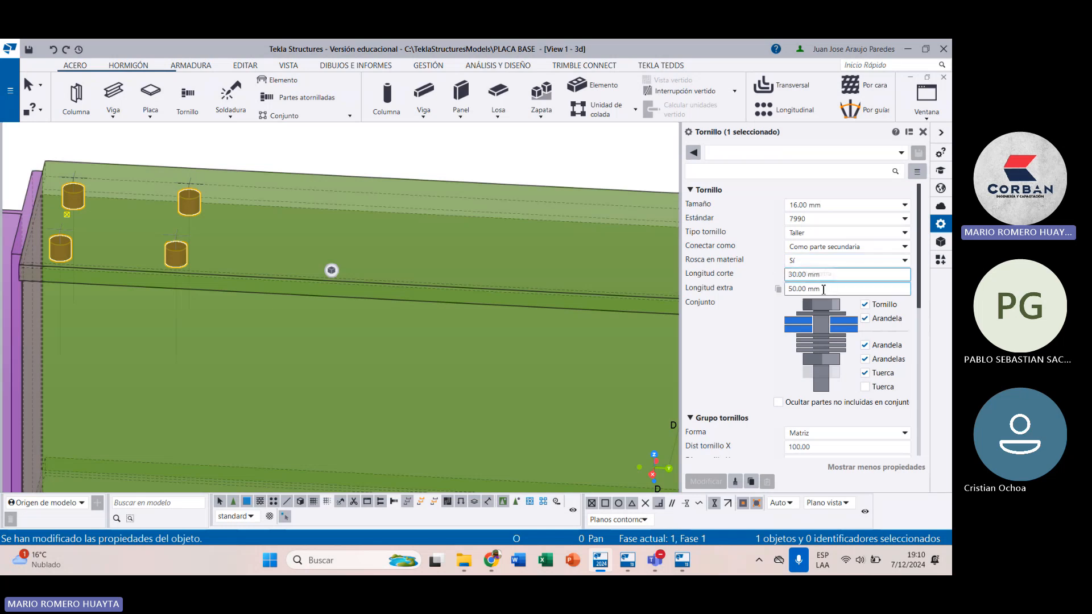
pyautogui.click(788, 290)
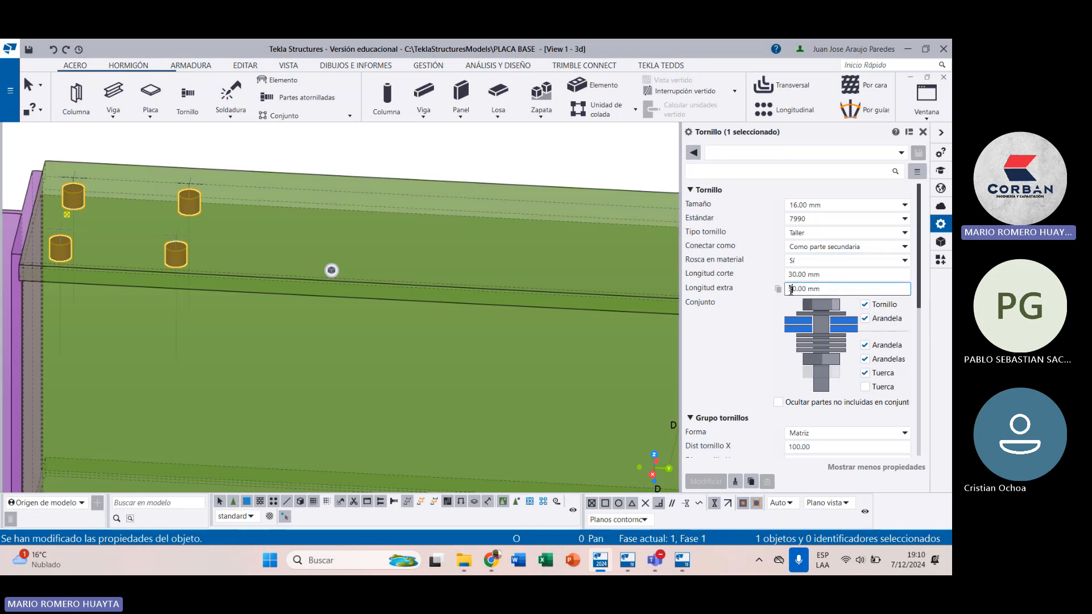
pyautogui.write('1')
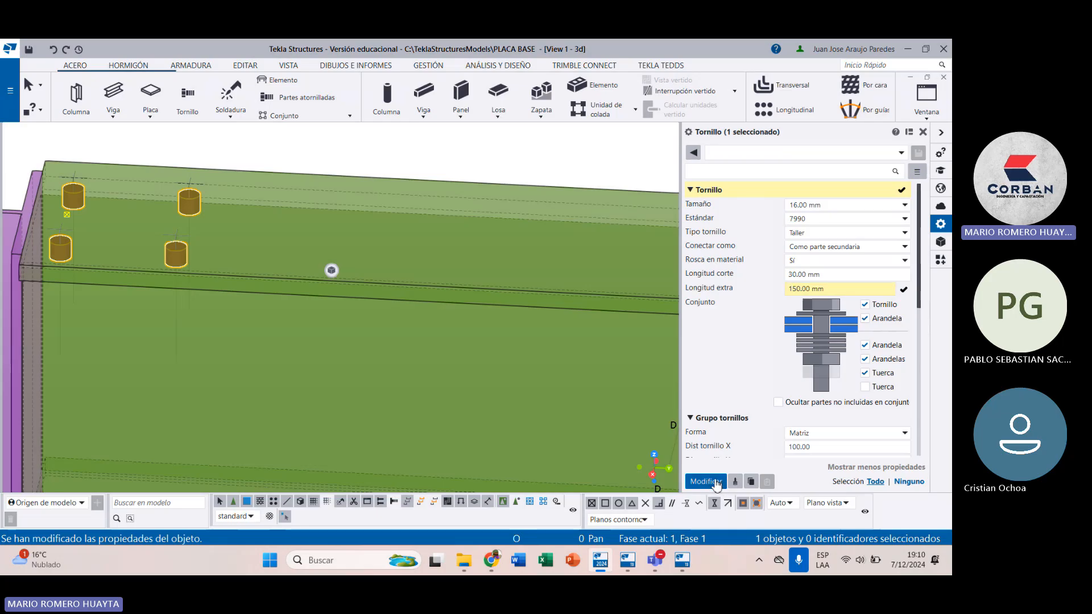
pyautogui.click(706, 481)
pyautogui.scroll(-3, 332, 284)
pyautogui.scroll(6, 244, 311)
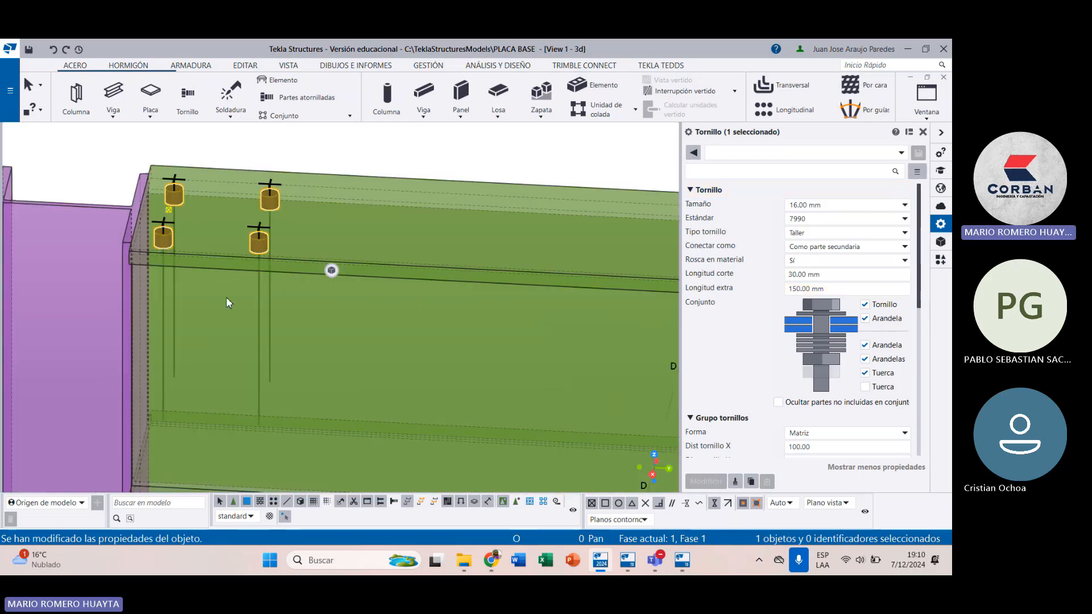
pyautogui.scroll(2, 270, 244)
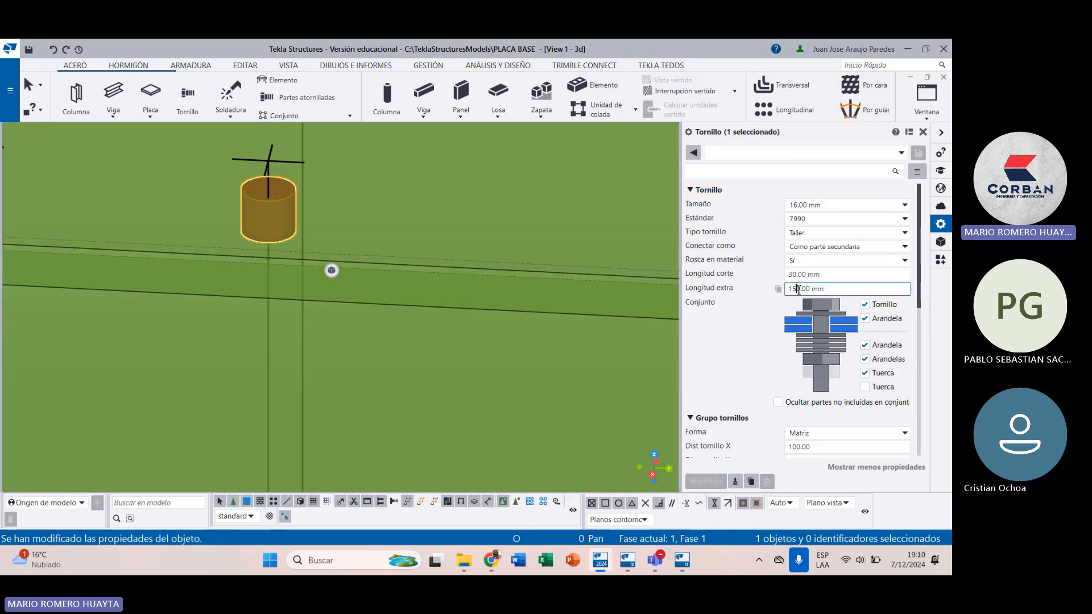
# Step: Set the extra length of the top flange bolts to 200 mm and apply it to the group
pyautogui.press('BackSpace')
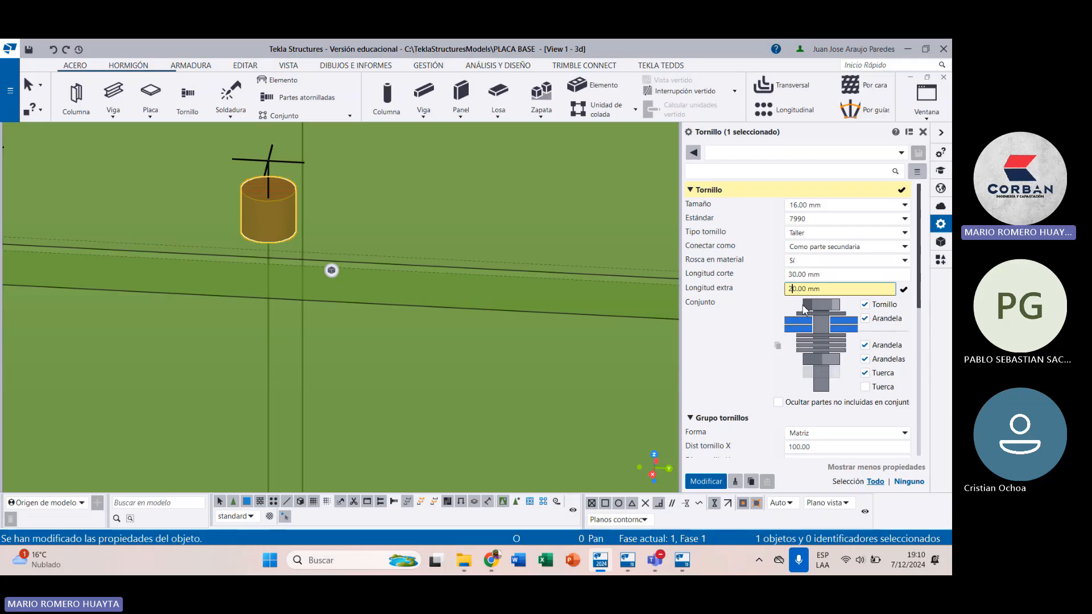
pyautogui.write('0')
pyautogui.click(706, 481)
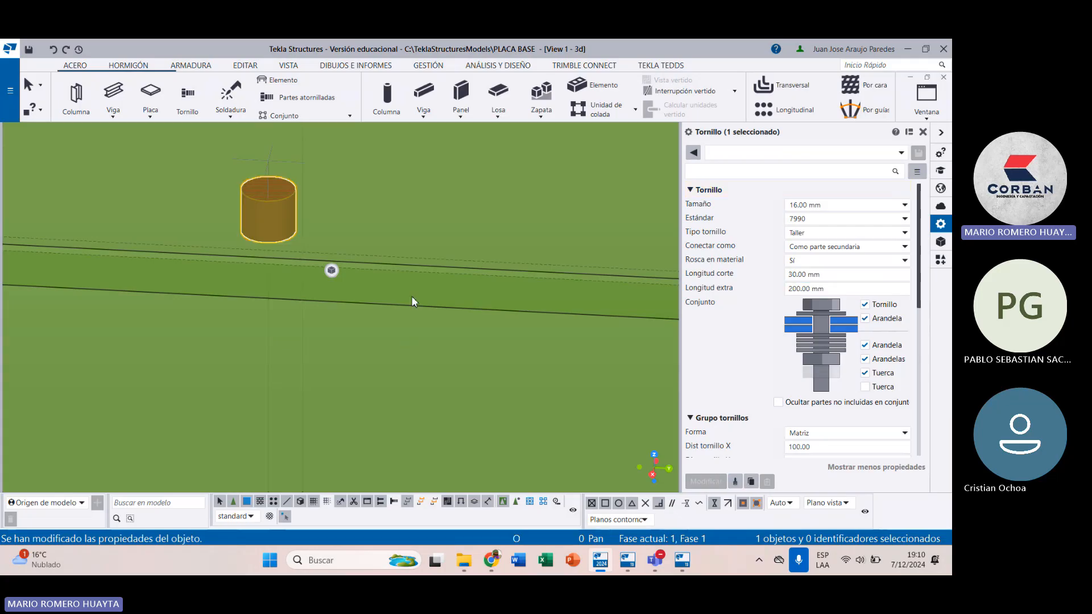
pyautogui.scroll(-5, 411, 296)
pyautogui.scroll(-1, 404, 284)
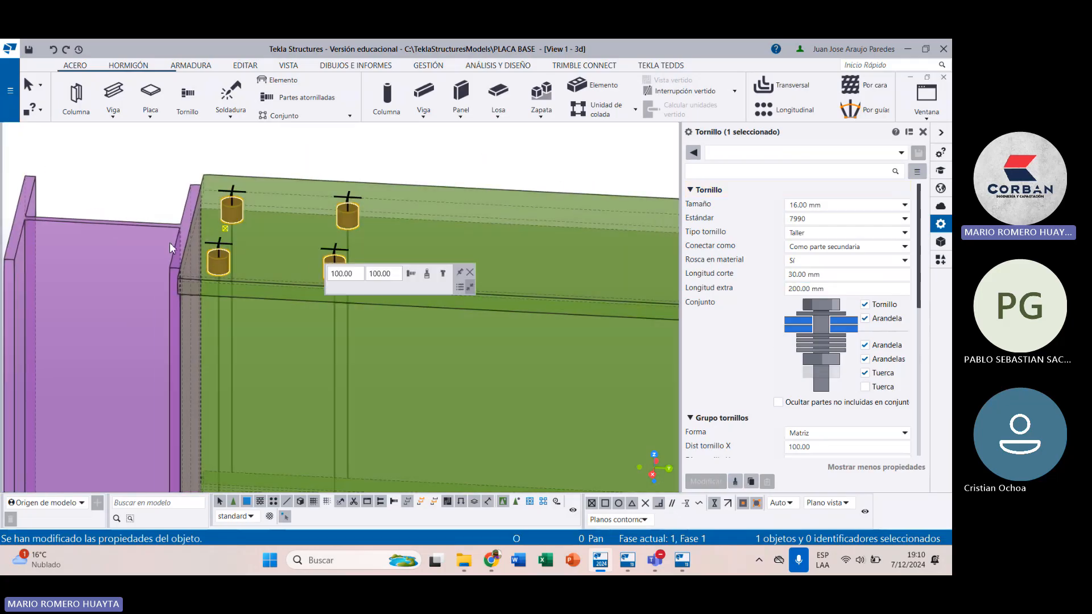
pyautogui.scroll(1, 237, 274)
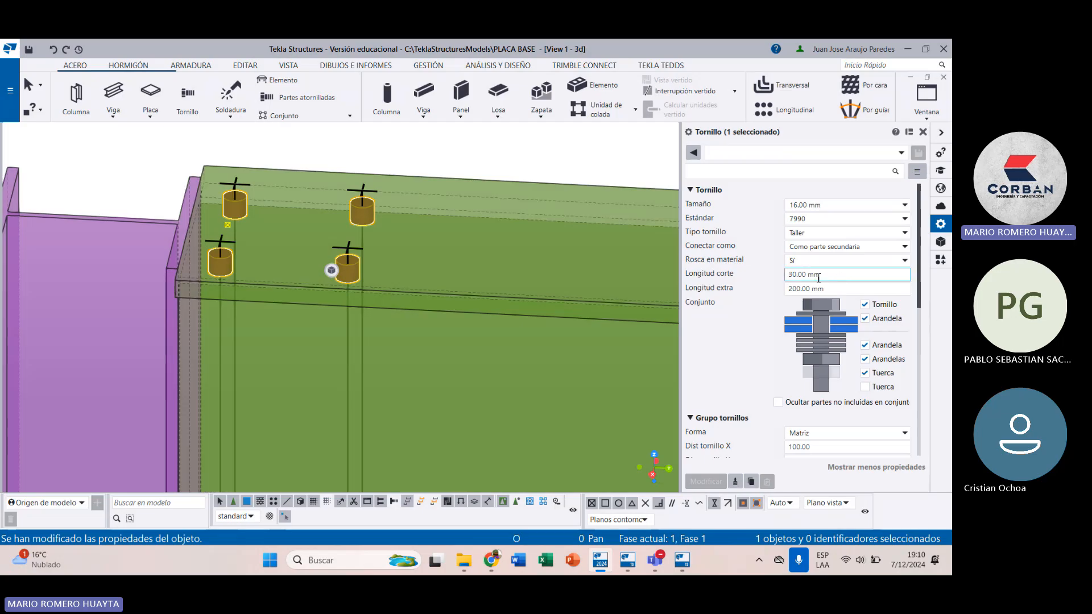
# Step: Set the cut length of the top flange bolts to 300 mm and apply it to the group
pyautogui.click(800, 275)
pyautogui.write('0')
pyautogui.click(706, 482)
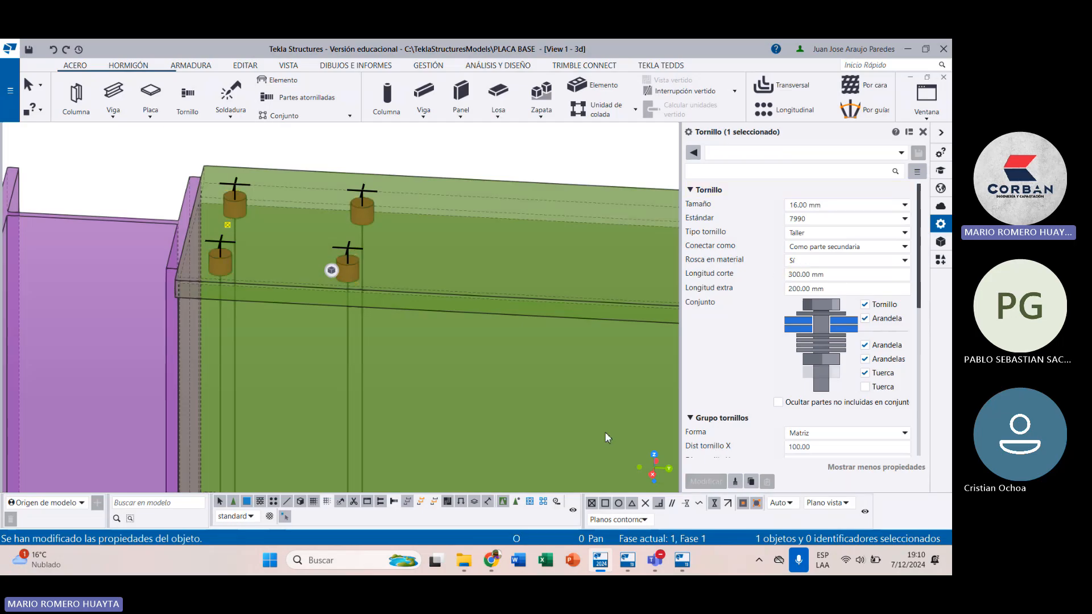
# Step: Set the cut length of the top flange bolts to 30 mm and their extra length to 20 mm
pyautogui.click(797, 274)
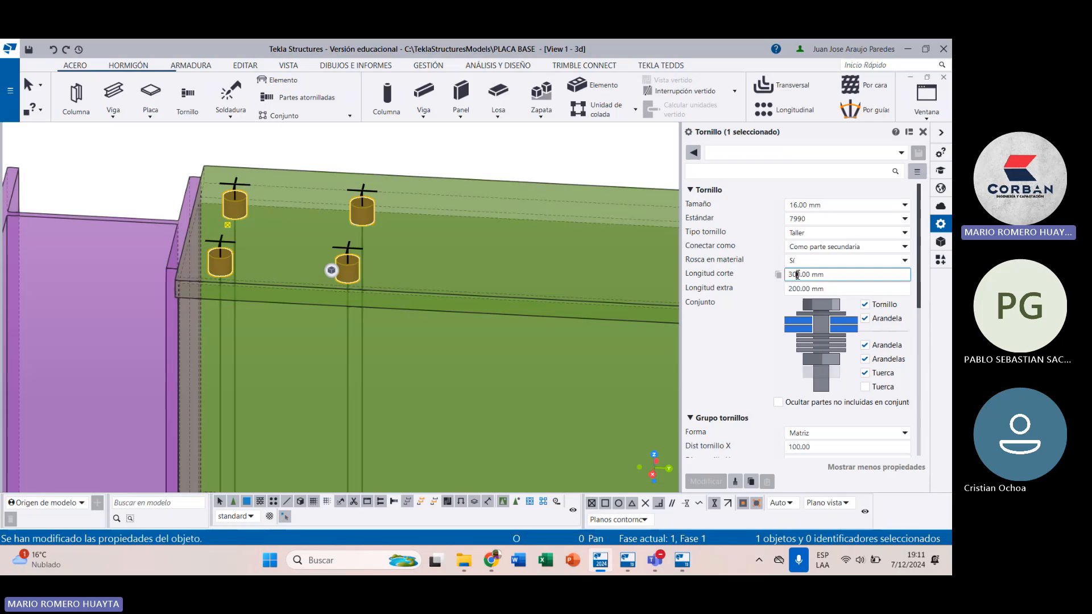
pyautogui.press('BackSpace')
pyautogui.click(798, 288)
pyautogui.press('BackSpace')
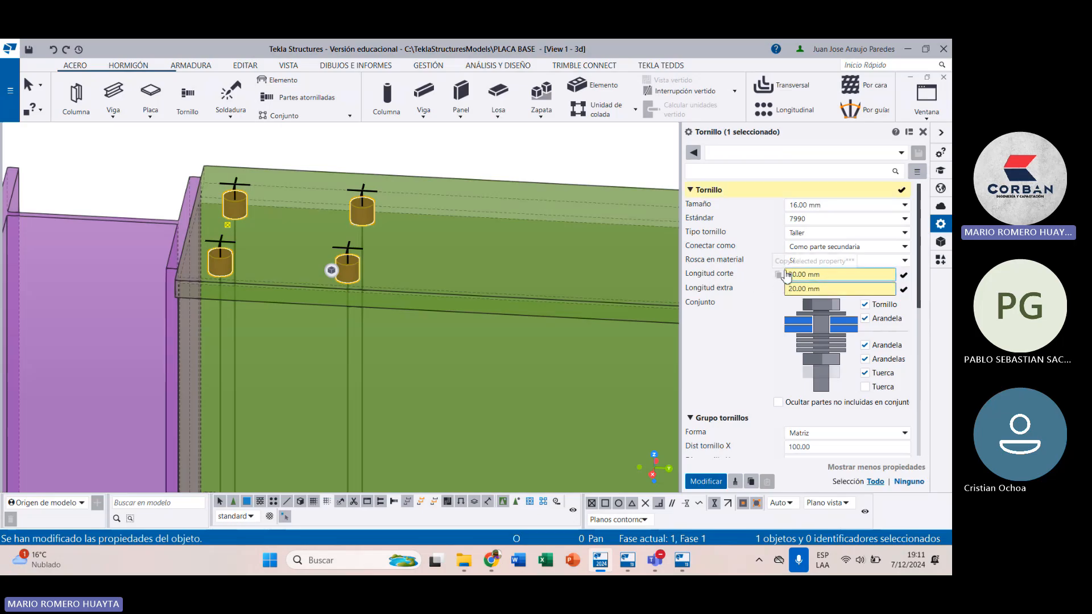
pyautogui.click(703, 482)
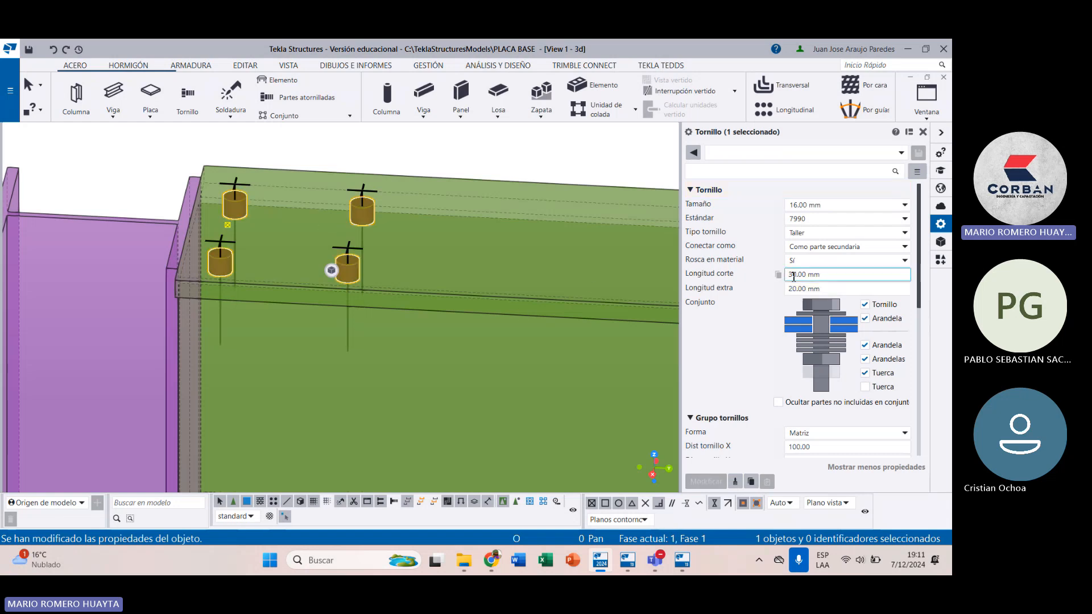
# Step: Apply the Obra bolt type to the top flange bolts, and change it back to Taller
pyautogui.click(862, 233)
pyautogui.click(807, 246)
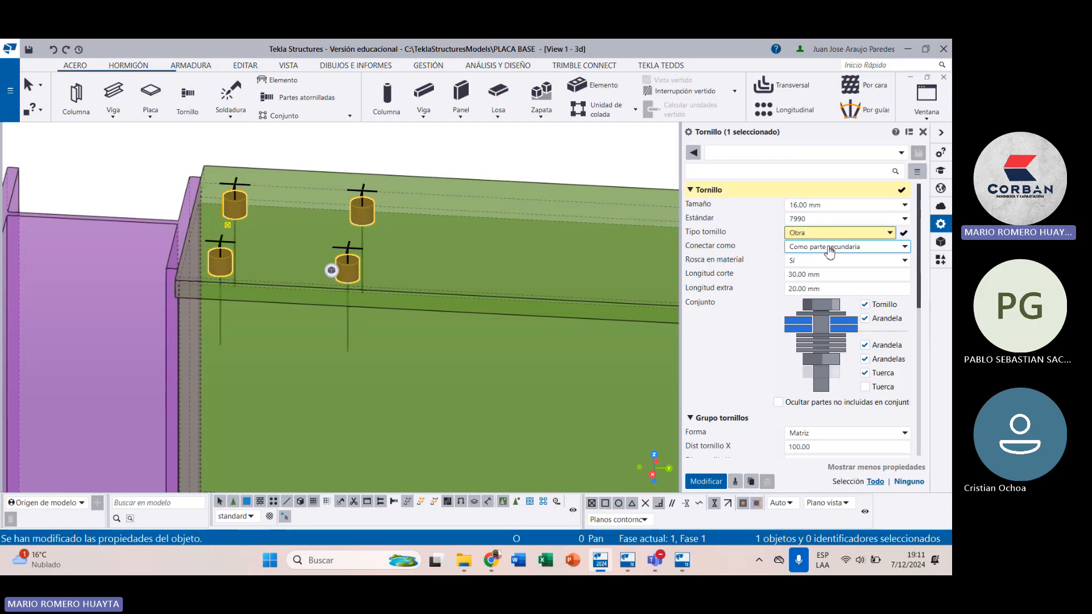
pyautogui.click(703, 481)
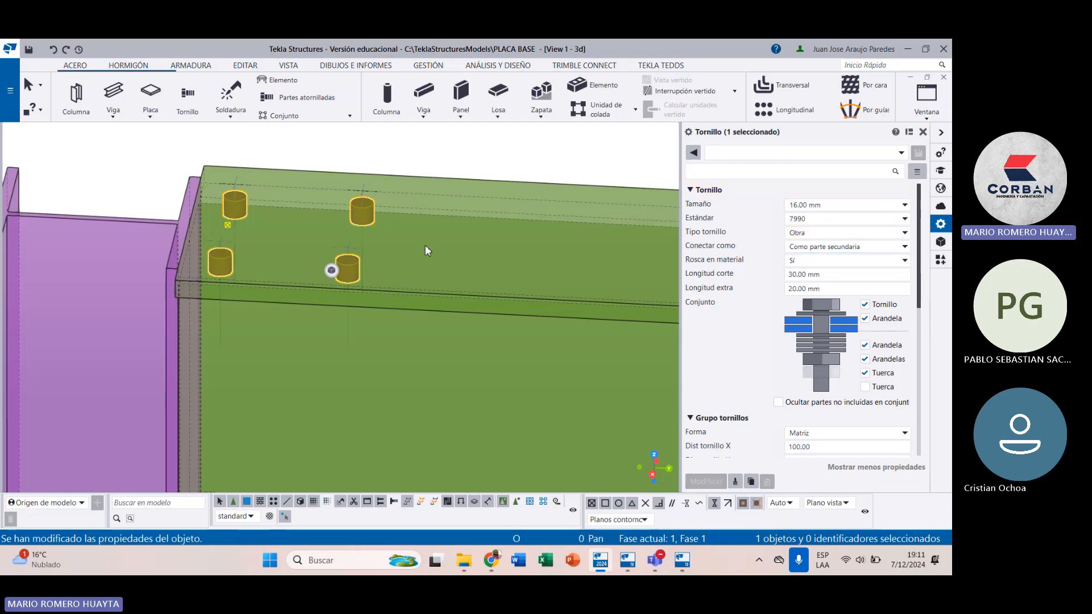
pyautogui.click(828, 235)
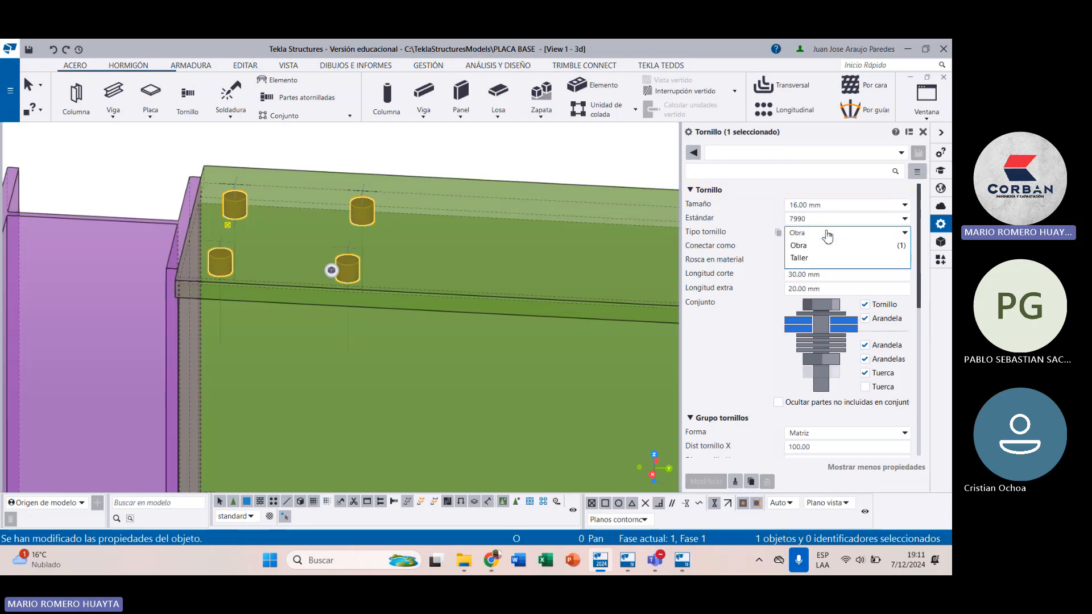
pyautogui.click(805, 258)
pyautogui.click(706, 481)
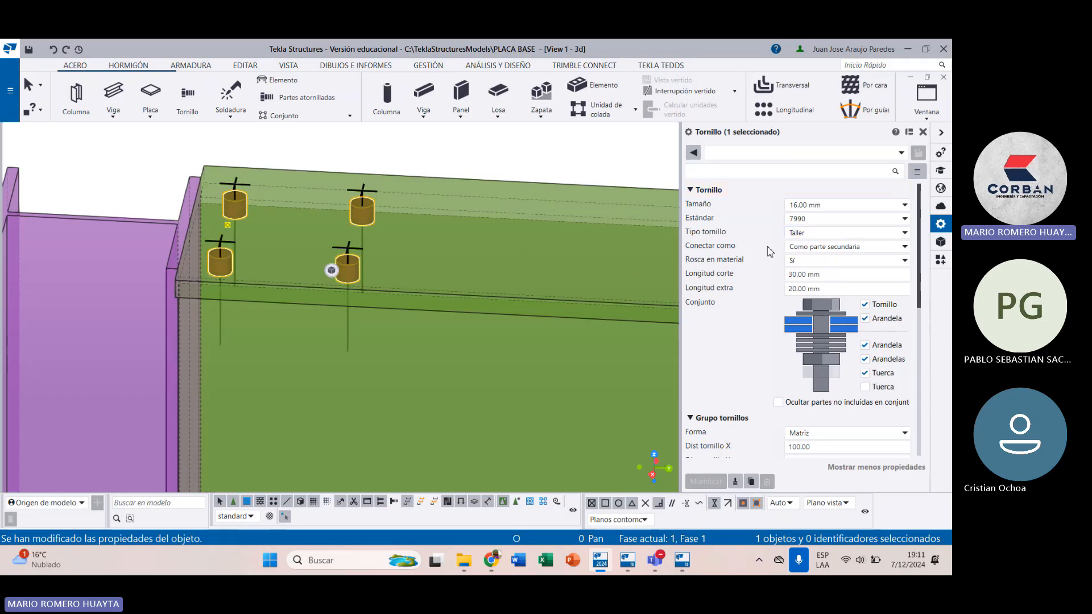
# Step: Review the bolt group's thread, connection, hole and position settings without changing them, and close its properties
pyautogui.click(820, 262)
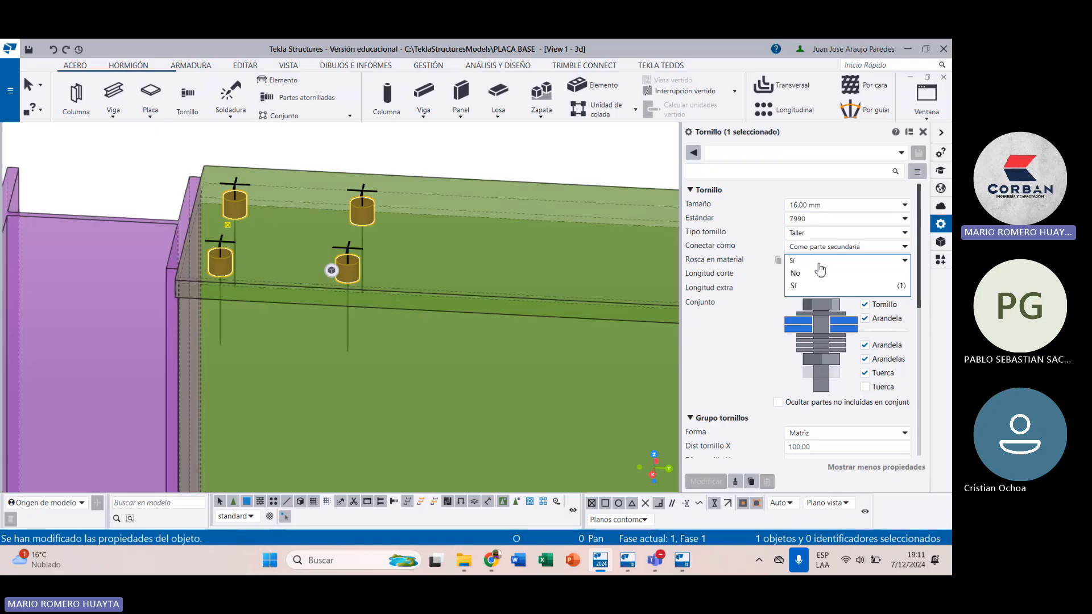
pyautogui.click(818, 263)
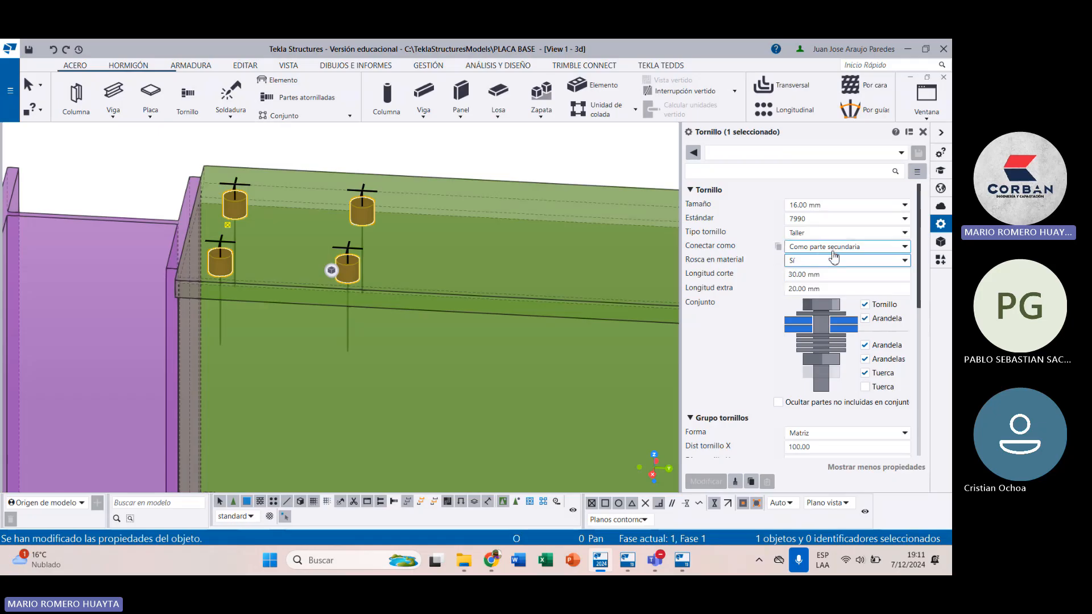
pyautogui.click(831, 248)
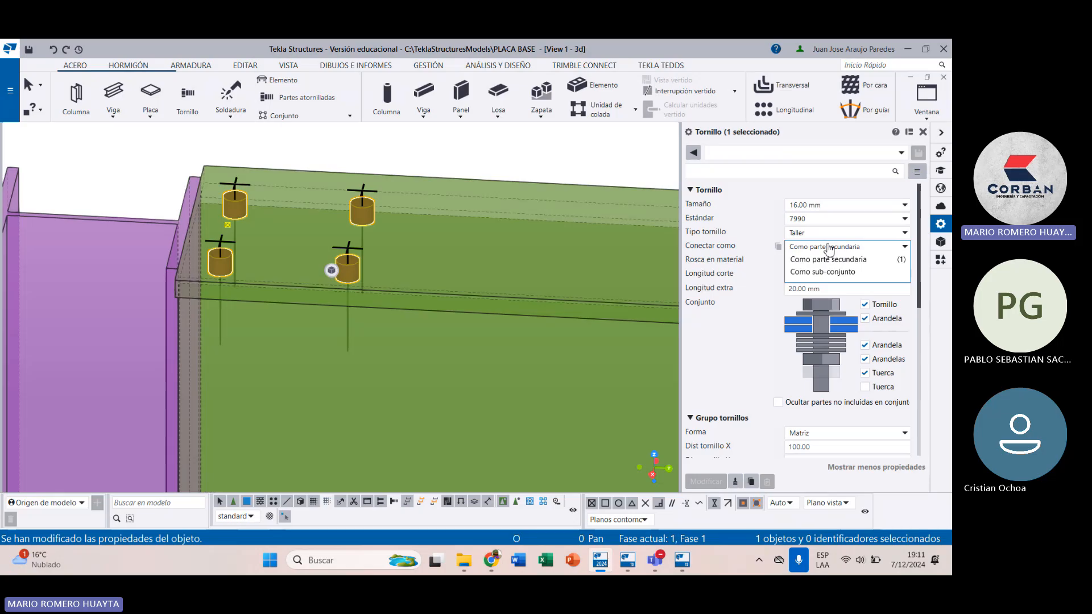
pyautogui.click(829, 259)
pyautogui.scroll(-3, 734, 354)
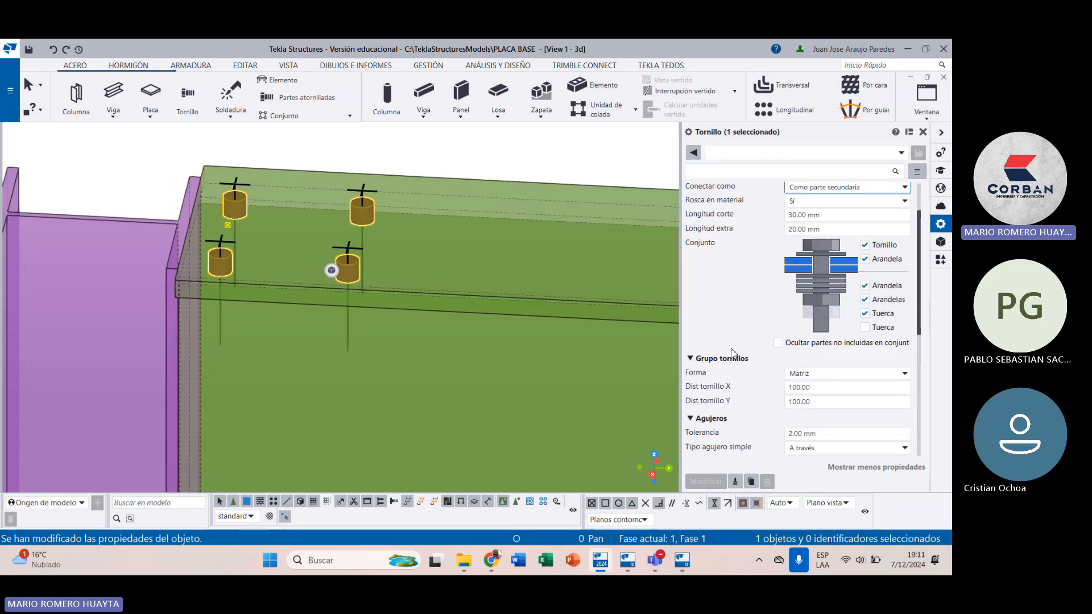
pyautogui.scroll(-2, 734, 354)
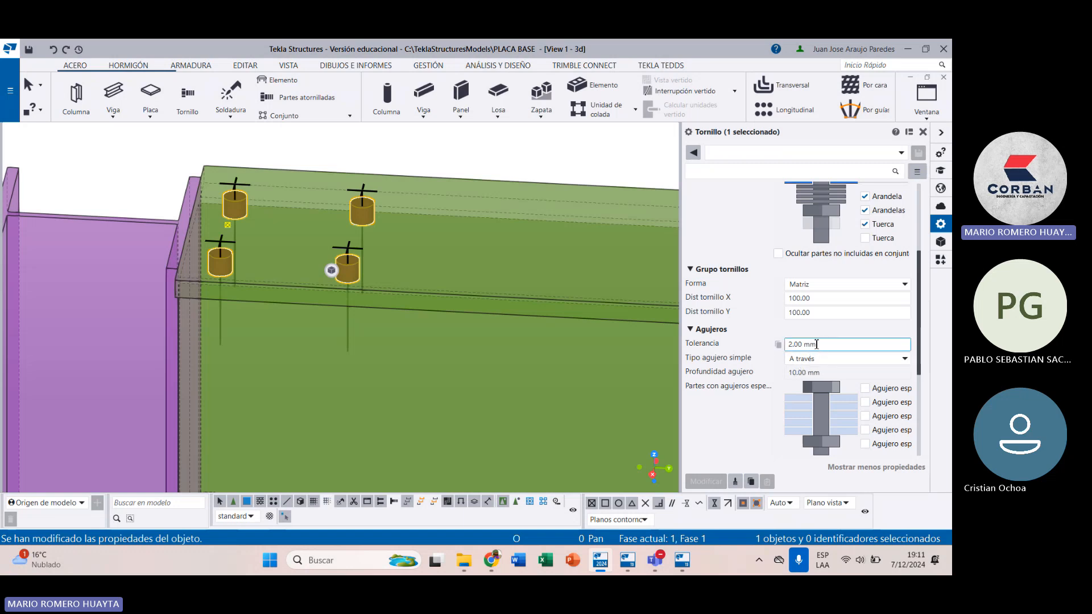
pyautogui.scroll(-6, 813, 344)
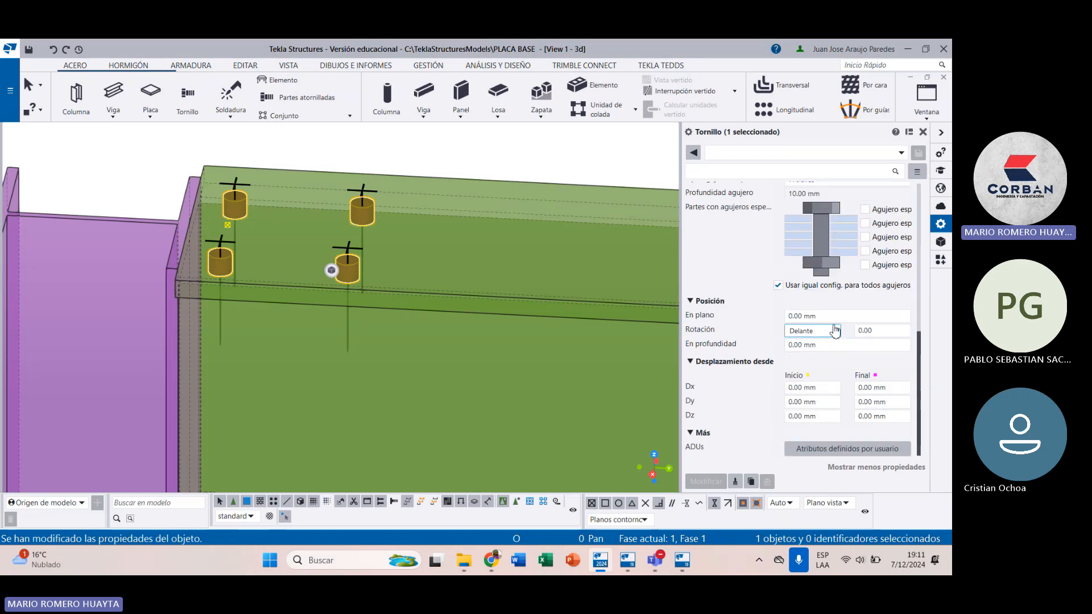
pyautogui.scroll(12, 774, 321)
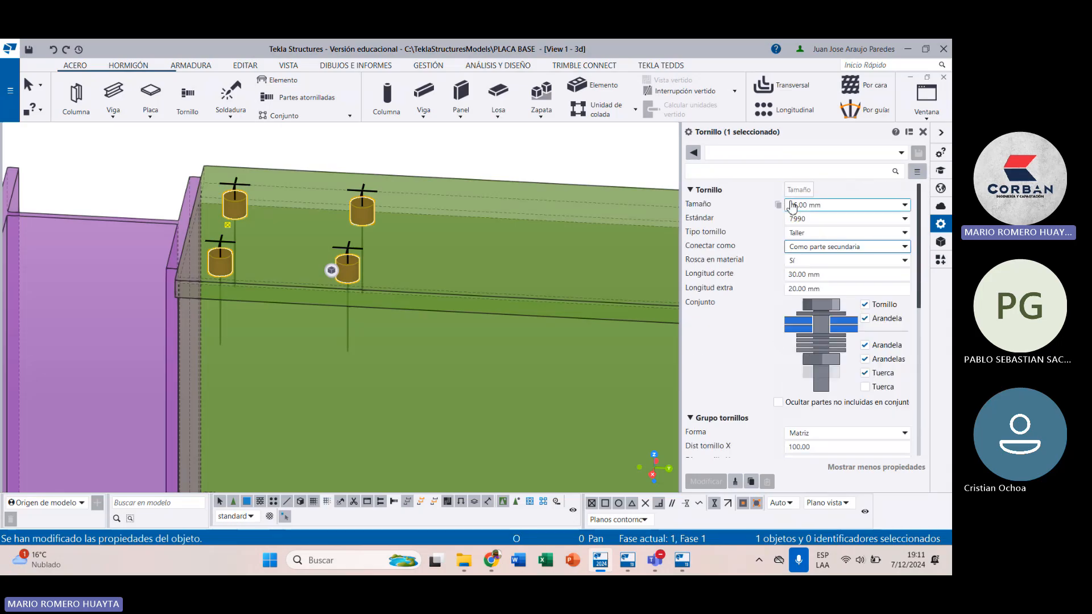
pyautogui.click(923, 131)
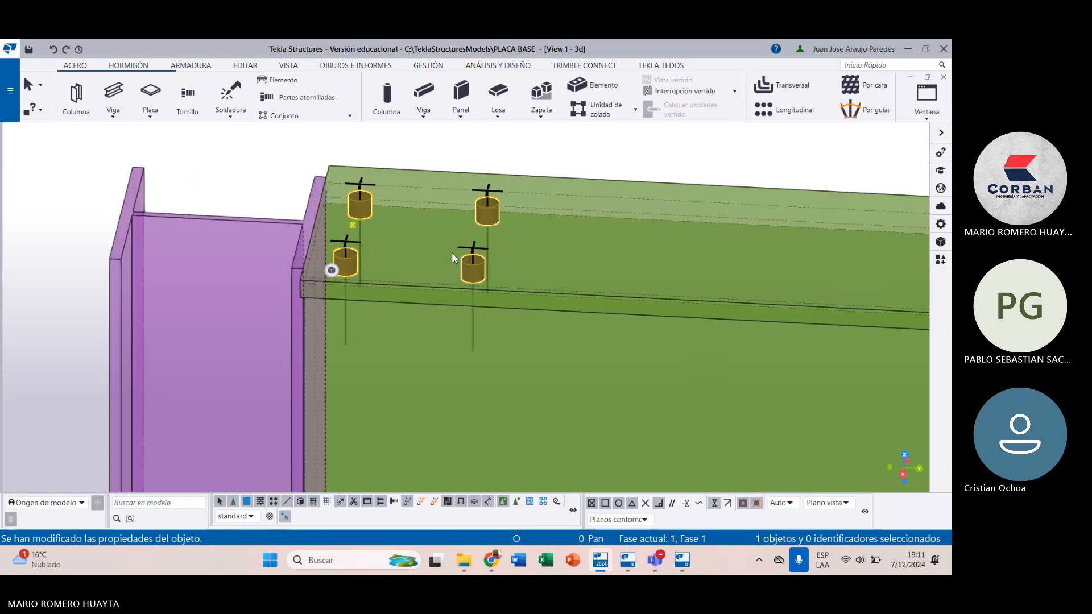
# Step: Bring up the quick spacing controls of the bolt group on the beam's top flange
pyautogui.scroll(-2, 444, 255)
pyautogui.scroll(-1, 436, 257)
pyautogui.moveTo(435, 256); pyautogui.dragTo(340, 304, button='middle')
pyautogui.click(334, 271)
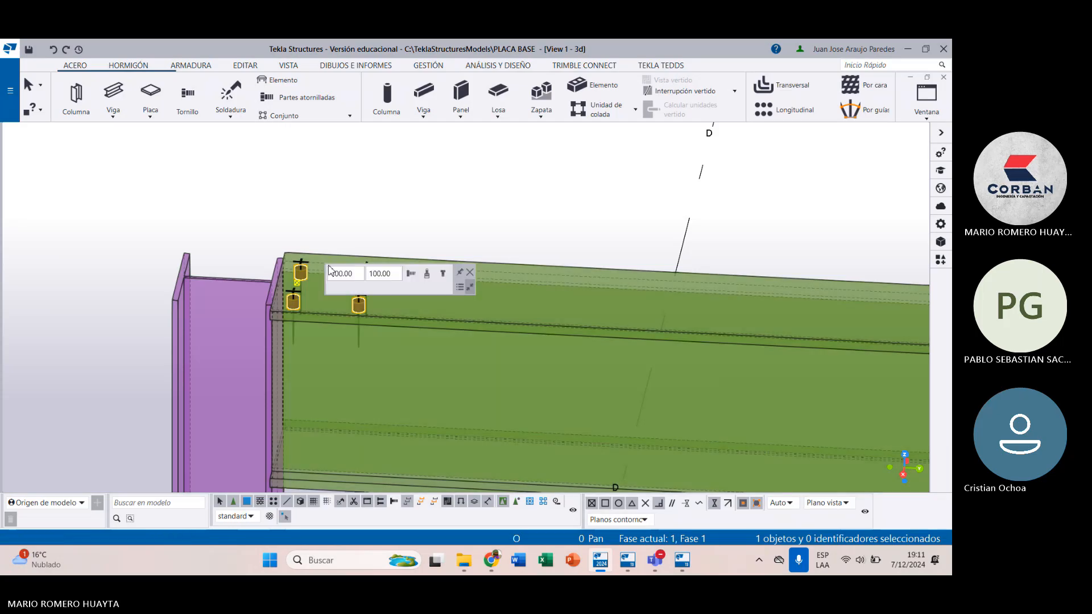
# Step: Inspect the bolt group on the beam's top flange up close and deselect it
pyautogui.scroll(4, 291, 289)
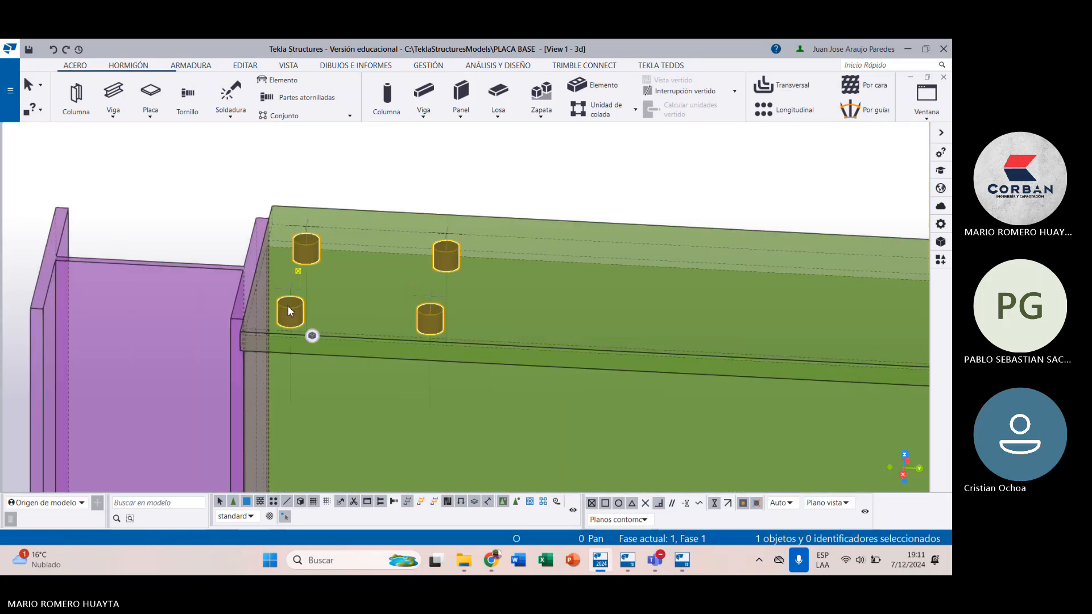
pyautogui.press('Escape')
pyautogui.scroll(-8, 294, 258)
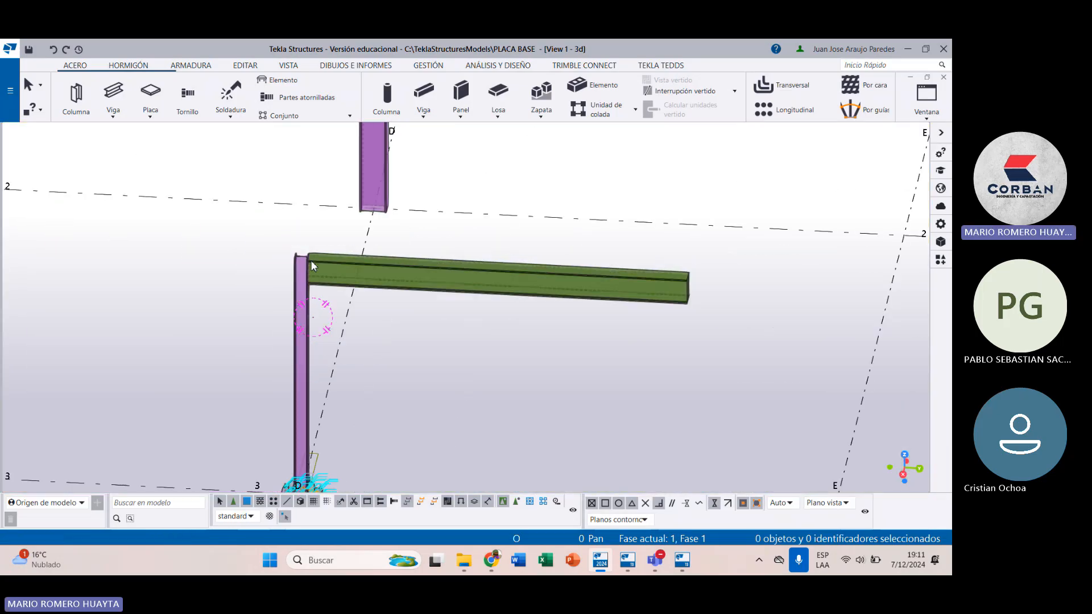
# Step: Copy the column at grid intersection 3-D, with its base plate, along grid line 3 to just past the beam's free end
pyautogui.click(299, 302)
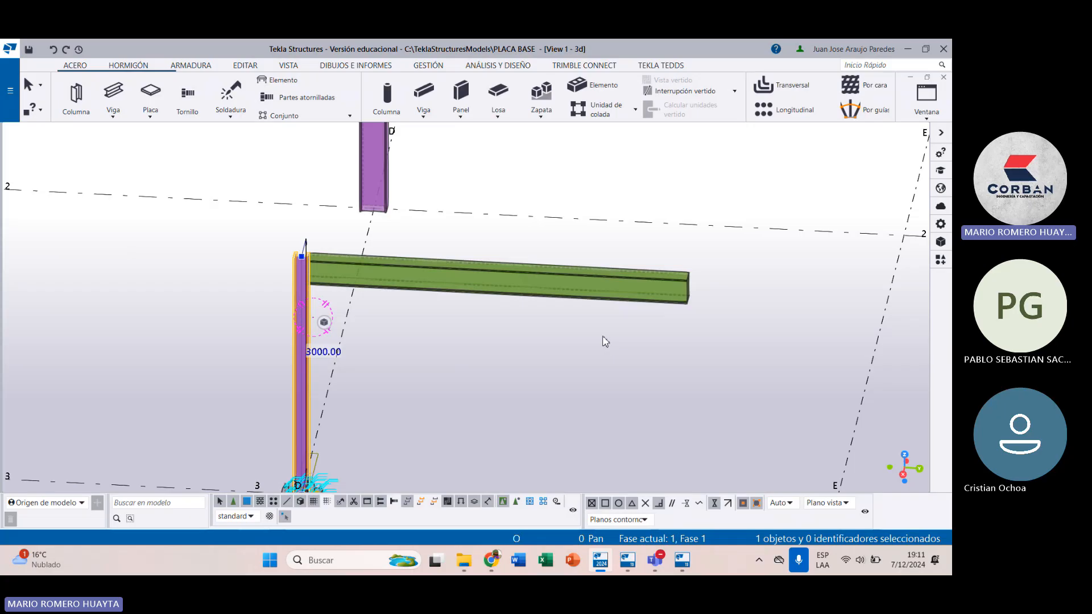
pyautogui.hotkey('ctrl', 'p')
pyautogui.scroll(10, 433, 280)
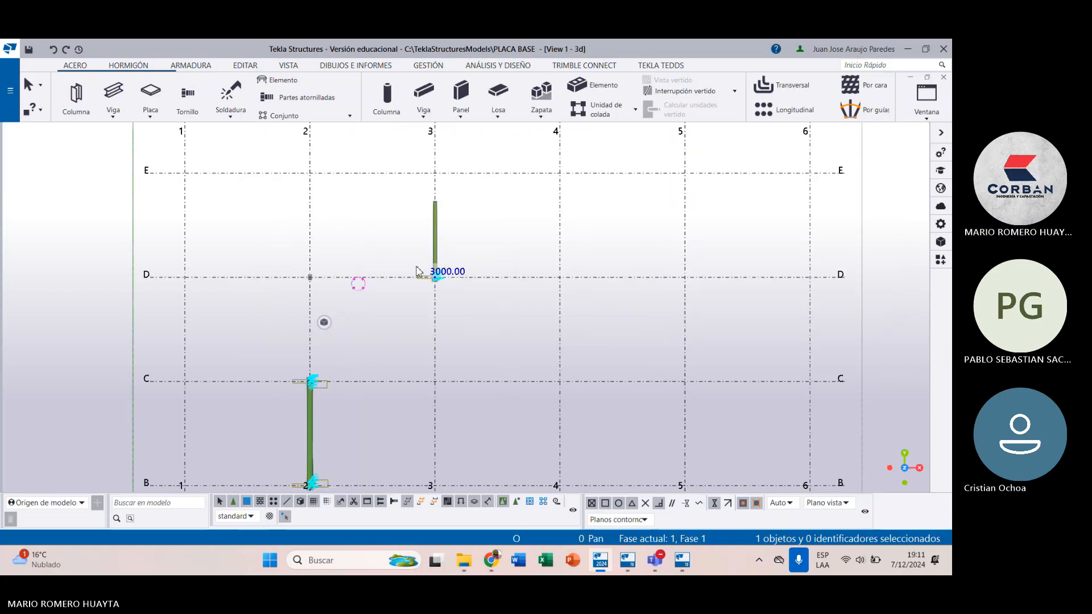
pyautogui.scroll(2, 456, 300)
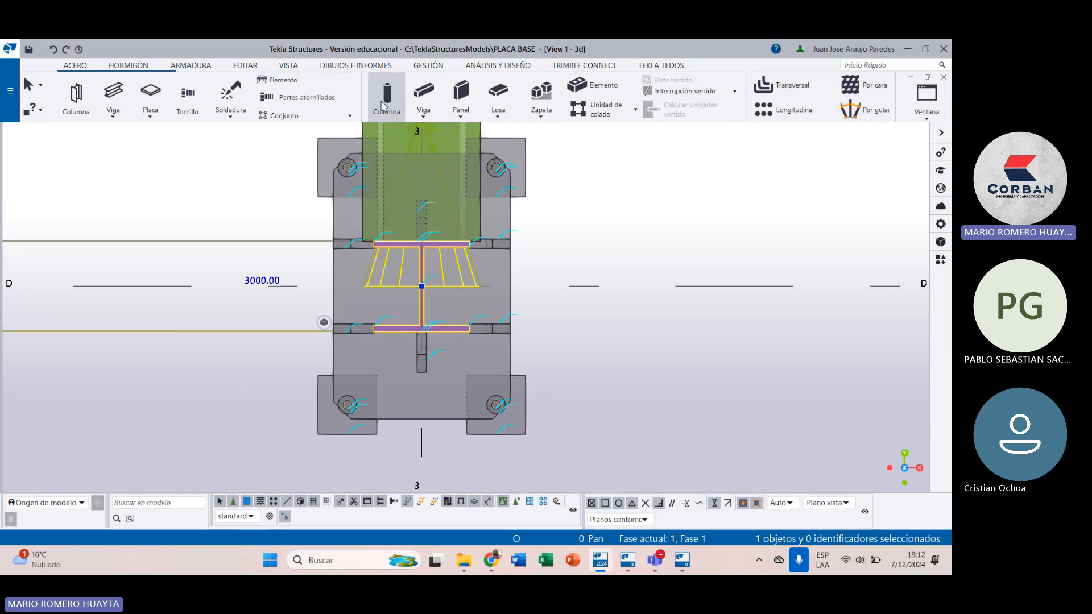
pyautogui.click(248, 66)
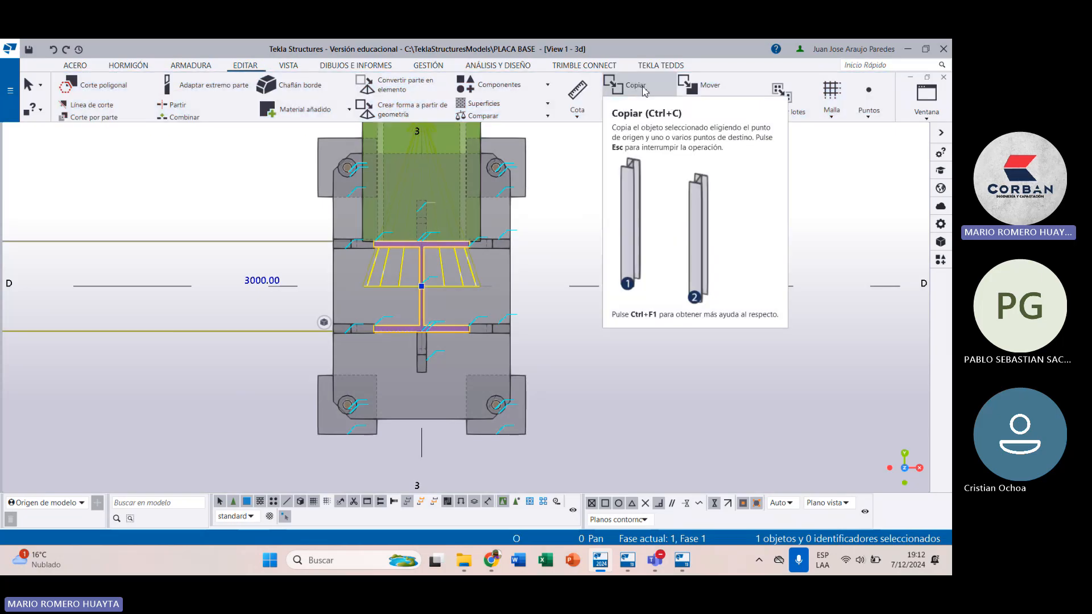
pyautogui.click(665, 89)
pyautogui.click(428, 279)
pyautogui.scroll(-8, 455, 210)
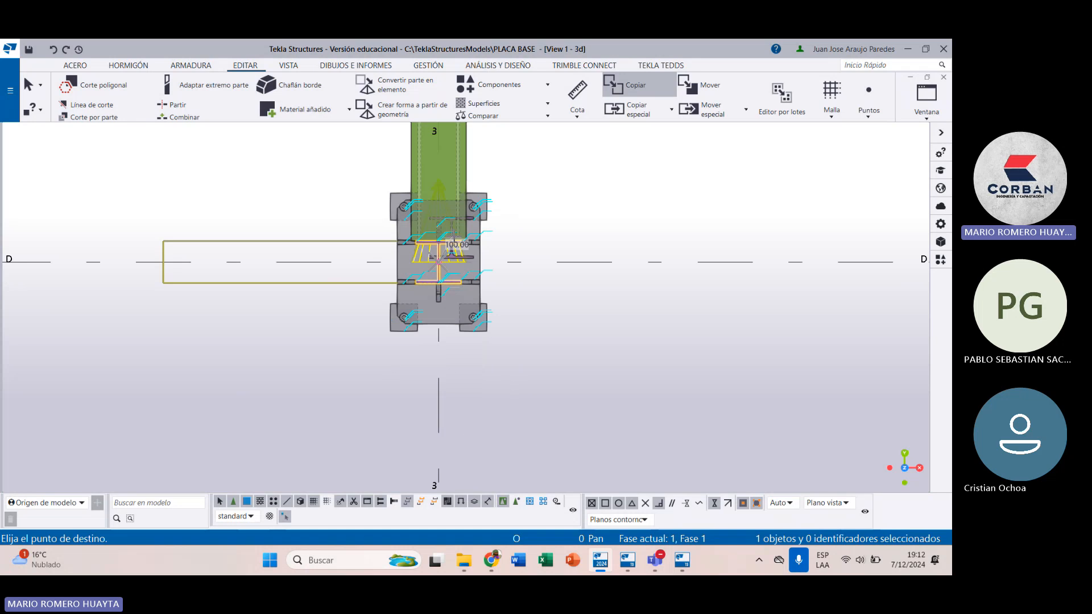
pyautogui.moveTo(468, 187); pyautogui.dragTo(434, 317, button='middle')
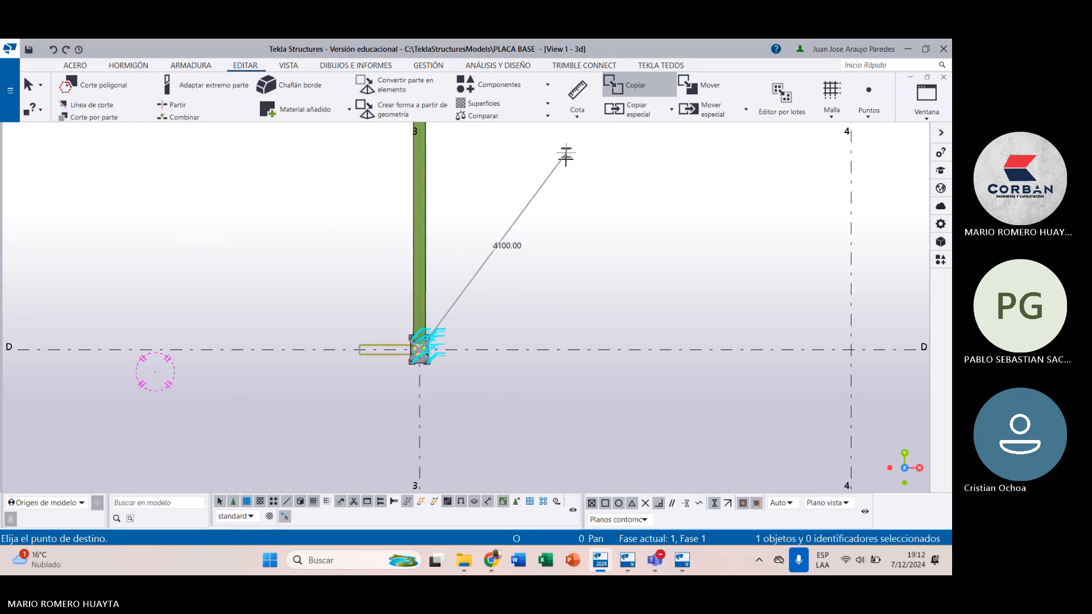
pyautogui.moveTo(441, 166)
pyautogui.mouseDown(button='middle')
pyautogui.moveTo(420, 319)
pyautogui.moveTo(367, 504)
pyautogui.mouseUp(button='middle')
pyautogui.click(344, 395)
pyautogui.scroll(5, 369, 307)
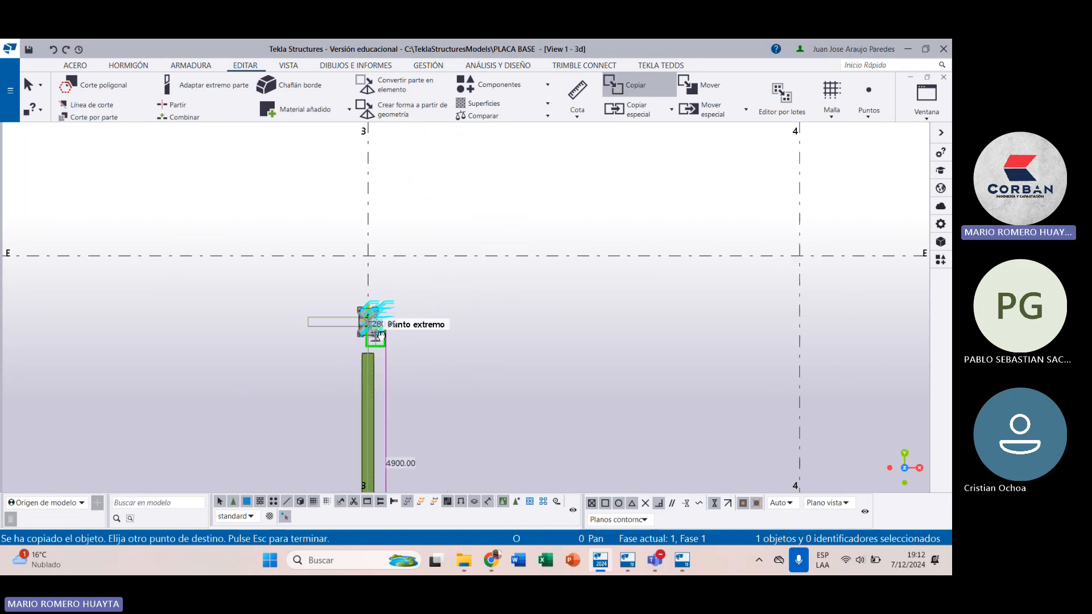
pyautogui.press('Escape')
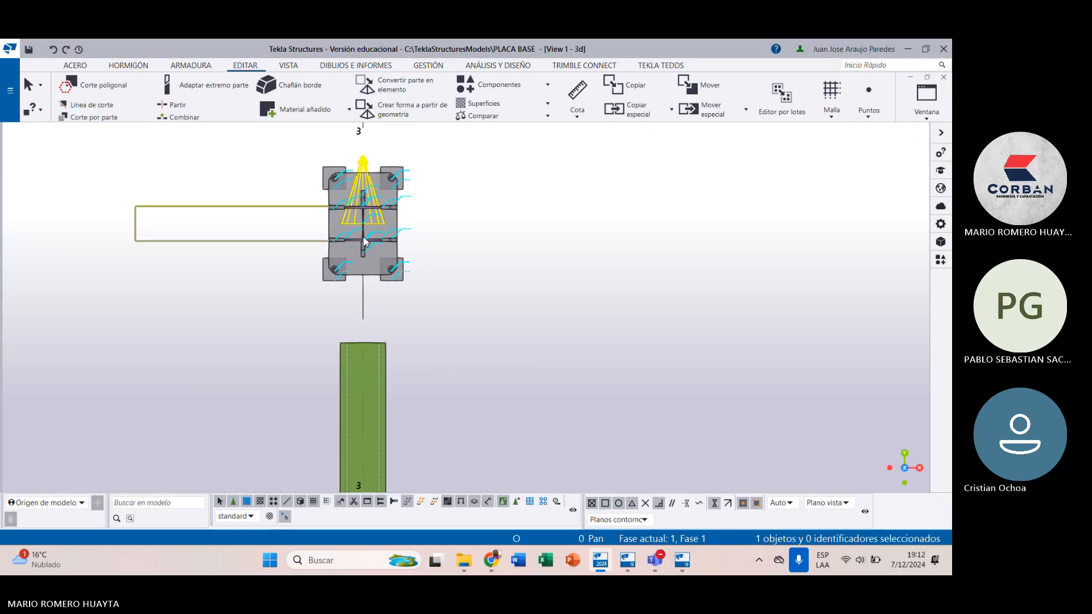
# Step: Move the copied column from the midpoint of its beam-side flange's outer face to the midpoint of the beam's free end
pyautogui.click(364, 241)
pyautogui.scroll(3, 367, 239)
pyautogui.click(377, 246)
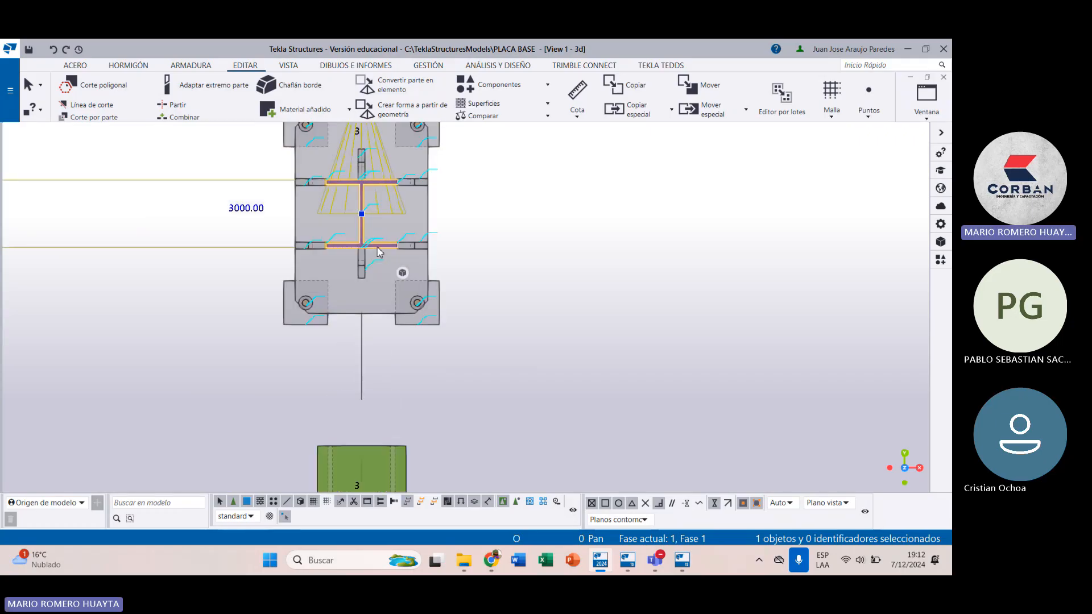
pyautogui.hotkey('ctrl', 'm')
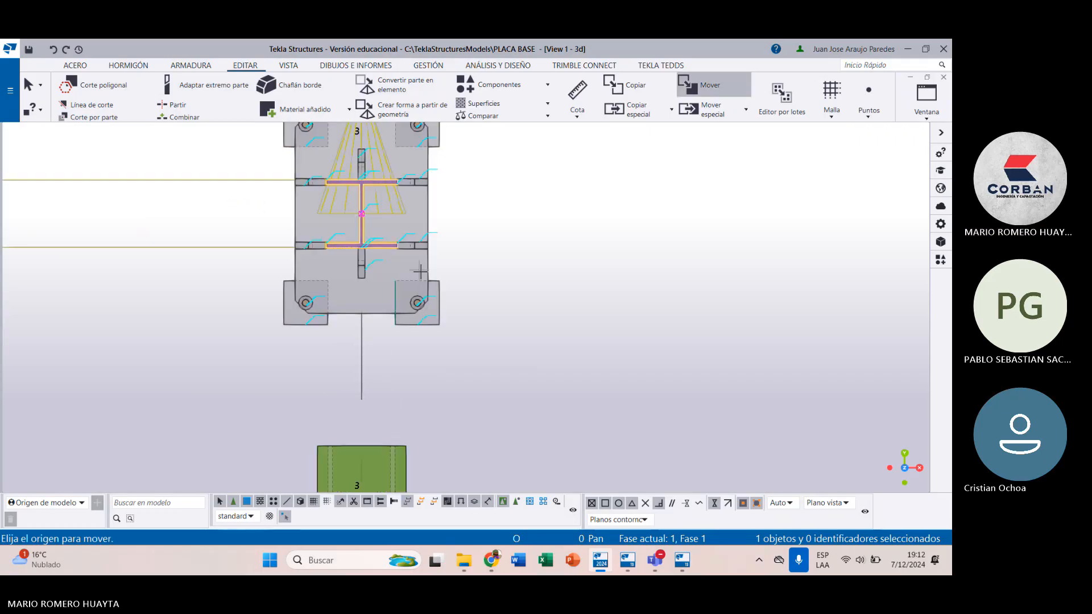
pyautogui.scroll(4, 364, 251)
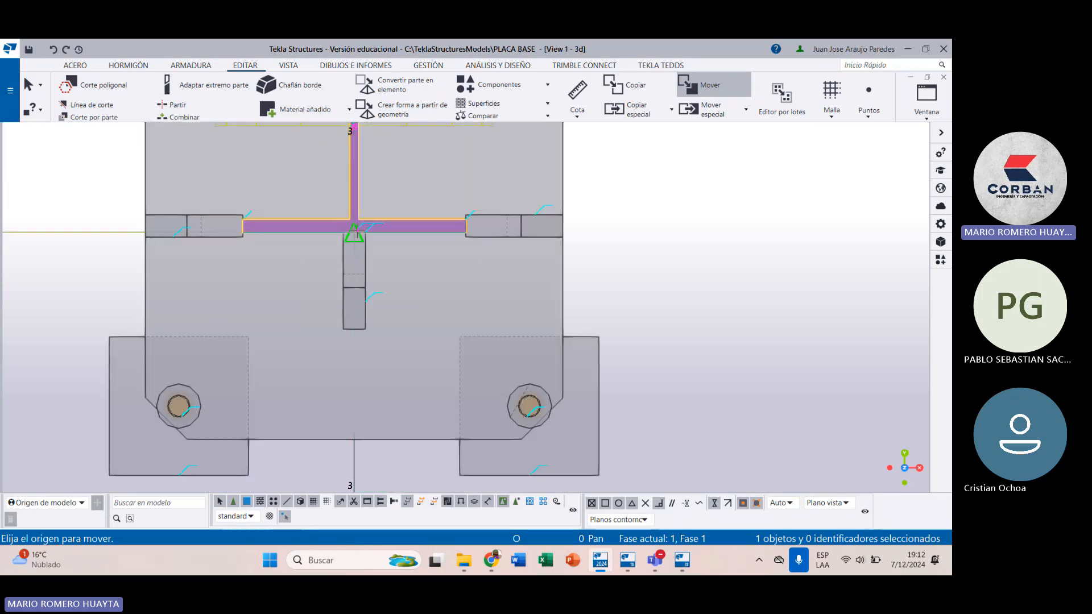
pyautogui.scroll(3, 354, 234)
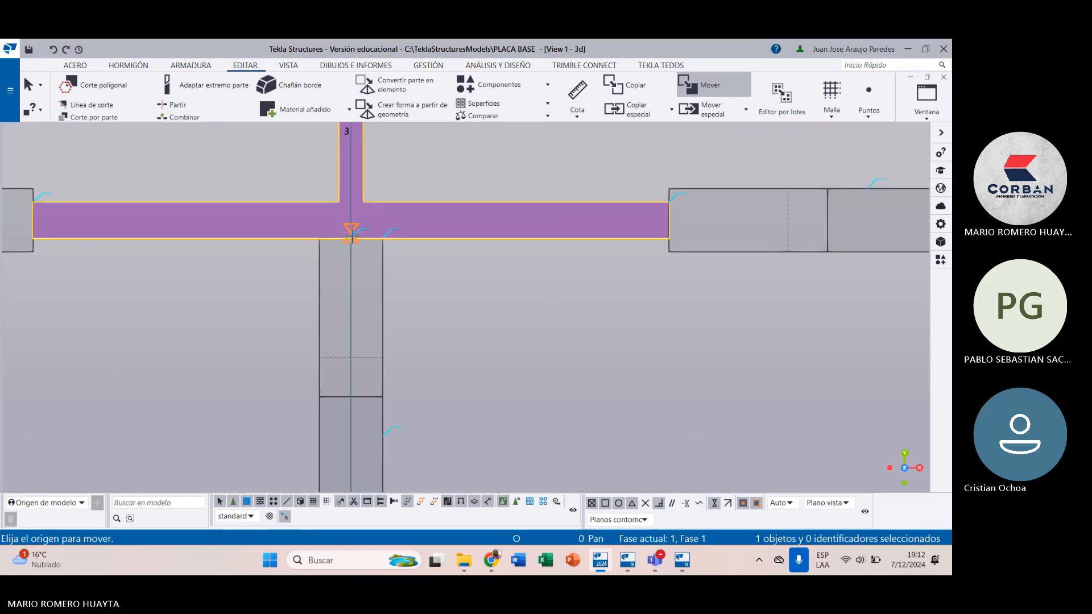
pyautogui.click(352, 233)
pyautogui.scroll(-5, 354, 239)
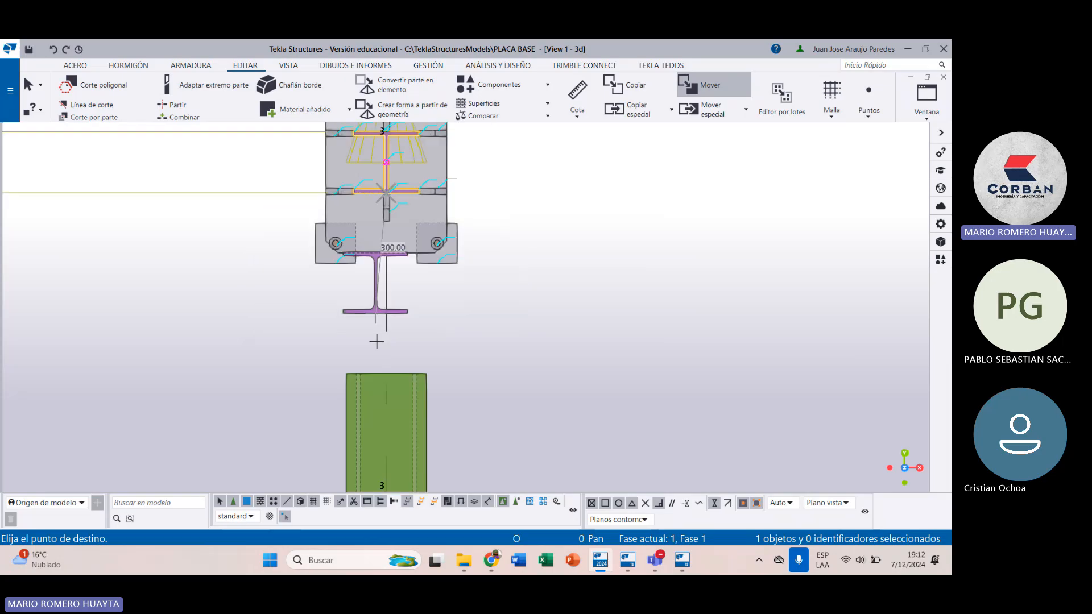
pyautogui.click(386, 373)
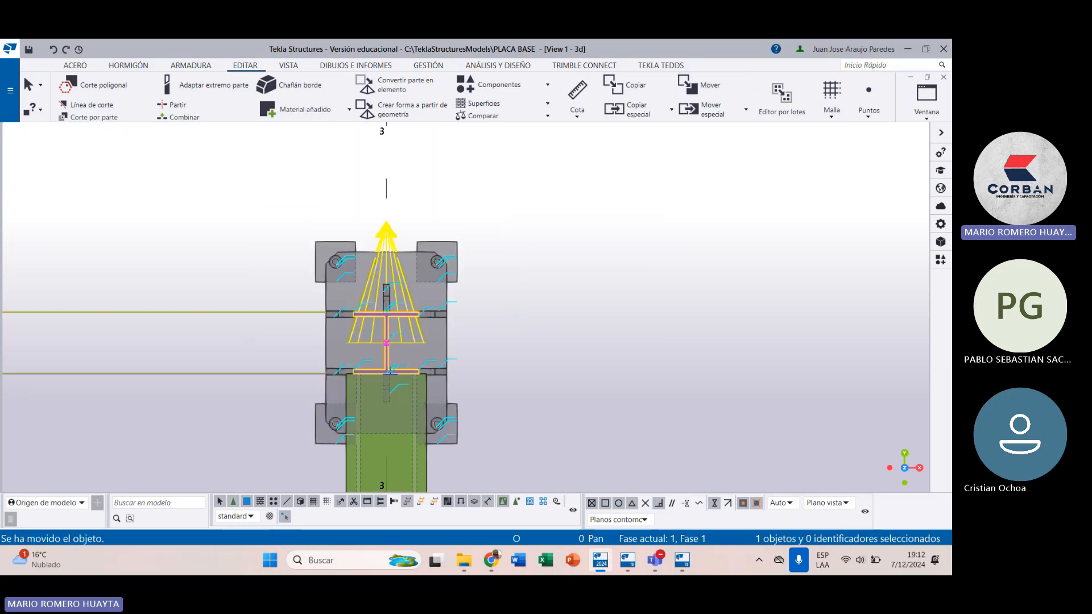
# Step: Examine the frame formed by the two columns and the beam, in plan and in 3D
pyautogui.scroll(4, 385, 381)
pyautogui.scroll(-5, 408, 275)
pyautogui.scroll(-5, 408, 275)
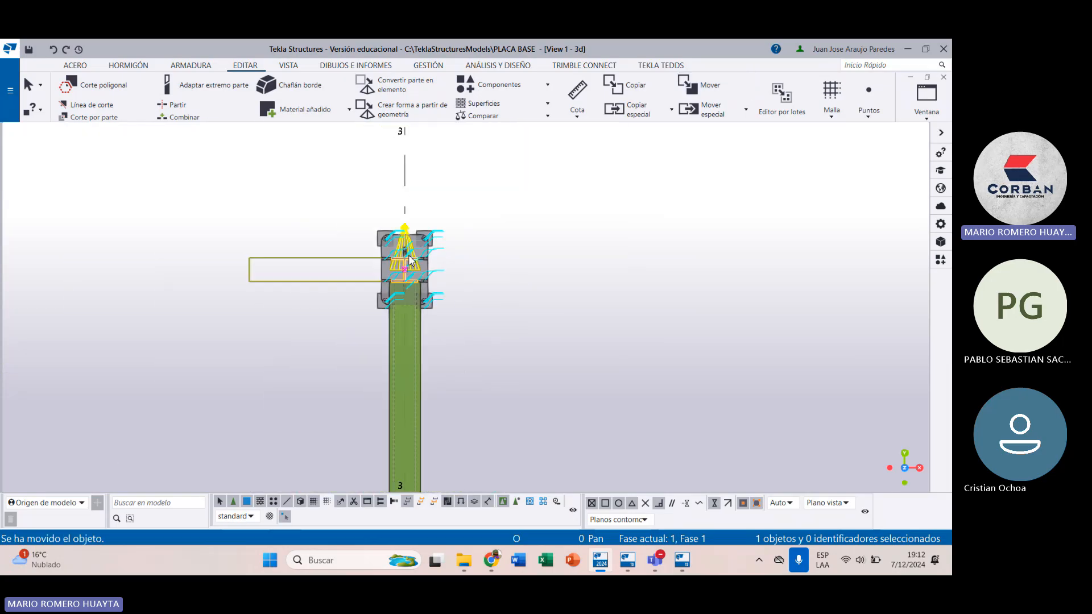
pyautogui.moveTo(435, 363); pyautogui.dragTo(439, 220, button='middle')
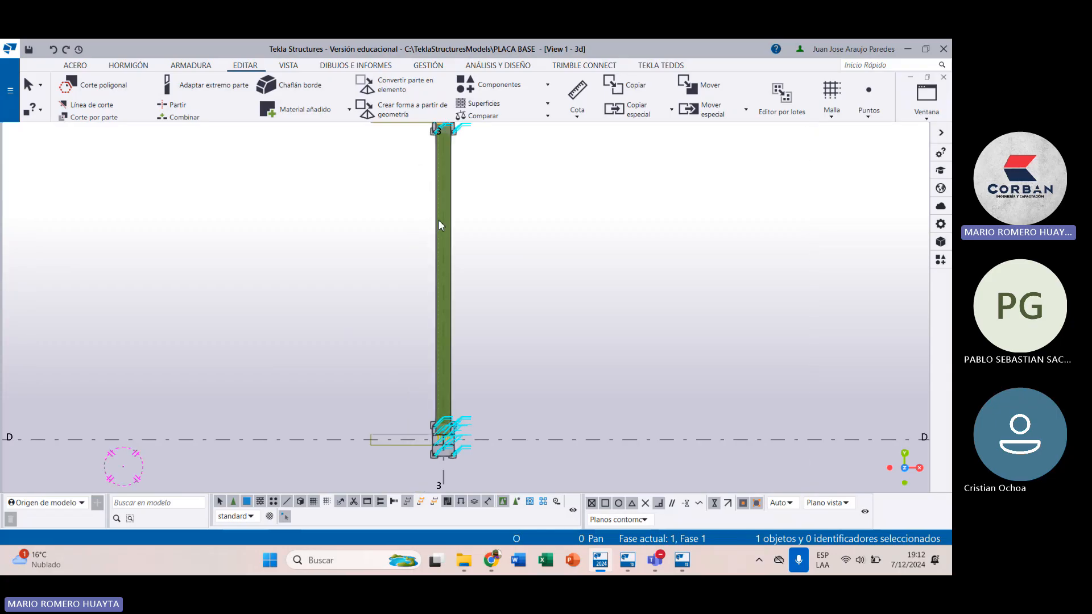
pyautogui.scroll(-3, 444, 273)
pyautogui.keyDown('ctrl'); pyautogui.moveTo(478, 399); pyautogui.dragTo(358, 246, button='middle'); pyautogui.keyUp('ctrl')
pyautogui.scroll(3, 380, 298)
pyautogui.scroll(2, 437, 312)
pyautogui.moveTo(438, 312); pyautogui.dragTo(410, 219, button='middle')
pyautogui.click(480, 259)
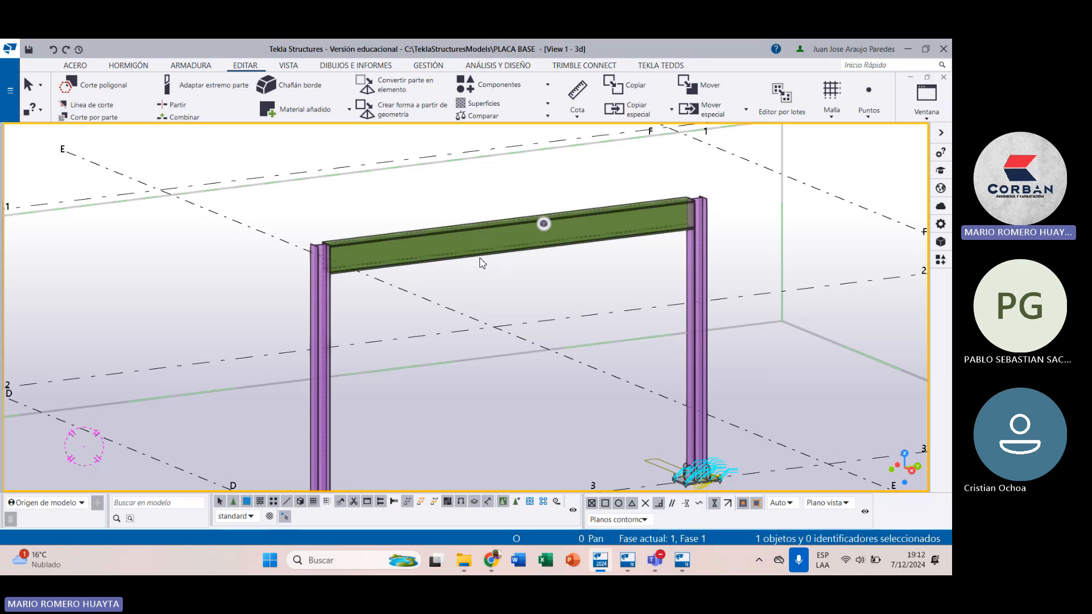
pyautogui.scroll(-5, 480, 262)
pyautogui.moveTo(486, 302); pyautogui.dragTo(353, 308, button='middle')
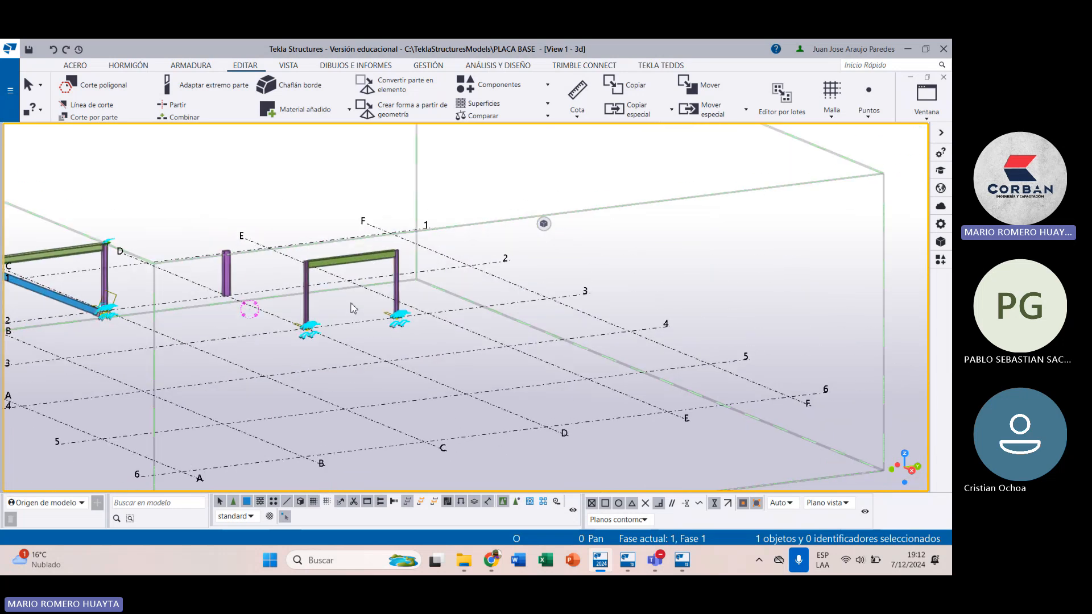
pyautogui.scroll(2, 341, 299)
# Step: Prepare a new steel beam with welded box profile HK100-10-15*100-25, setting its height and width to 100 mm and its class to 11
pyautogui.click(75, 65)
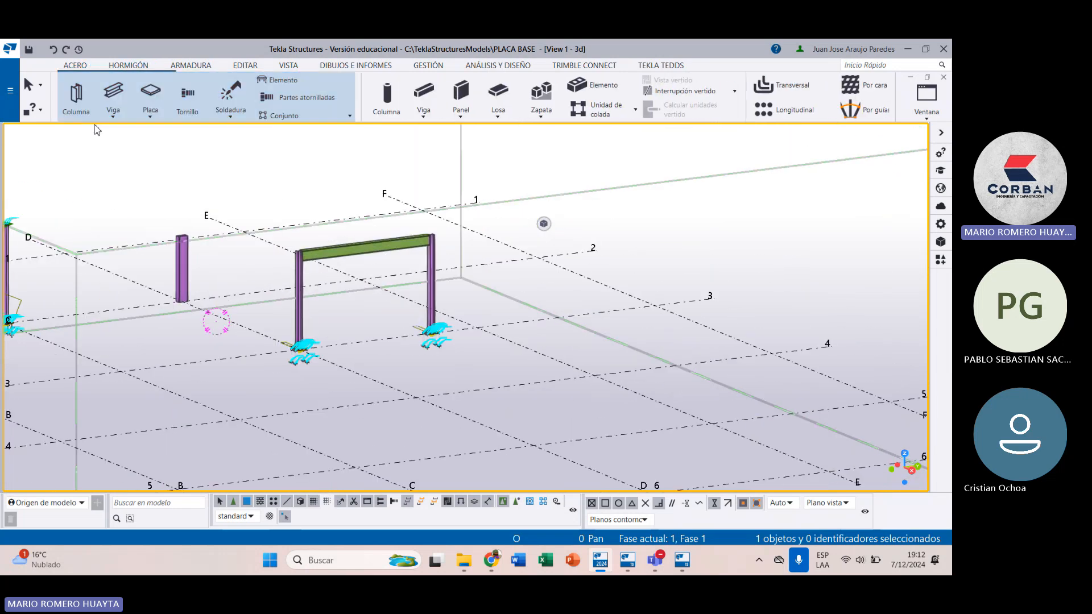
pyautogui.click(113, 91)
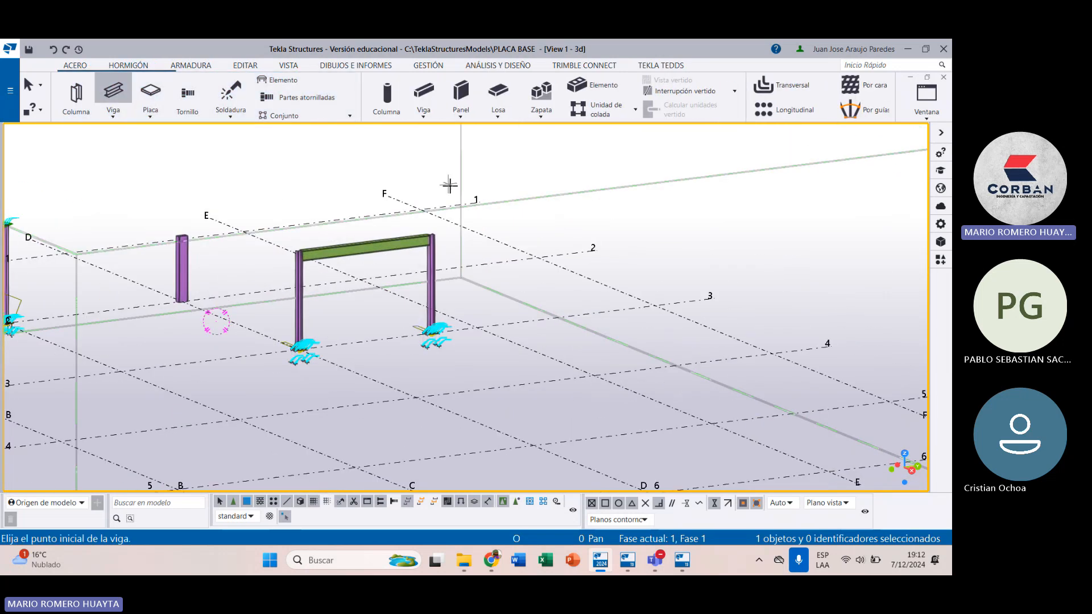
pyautogui.click(941, 226)
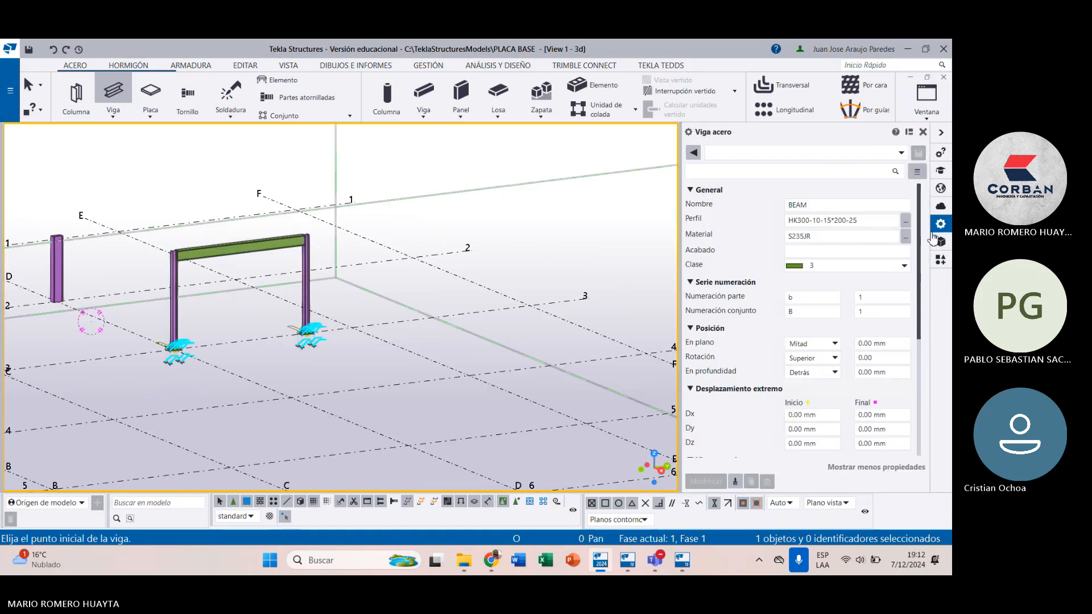
pyautogui.click(905, 220)
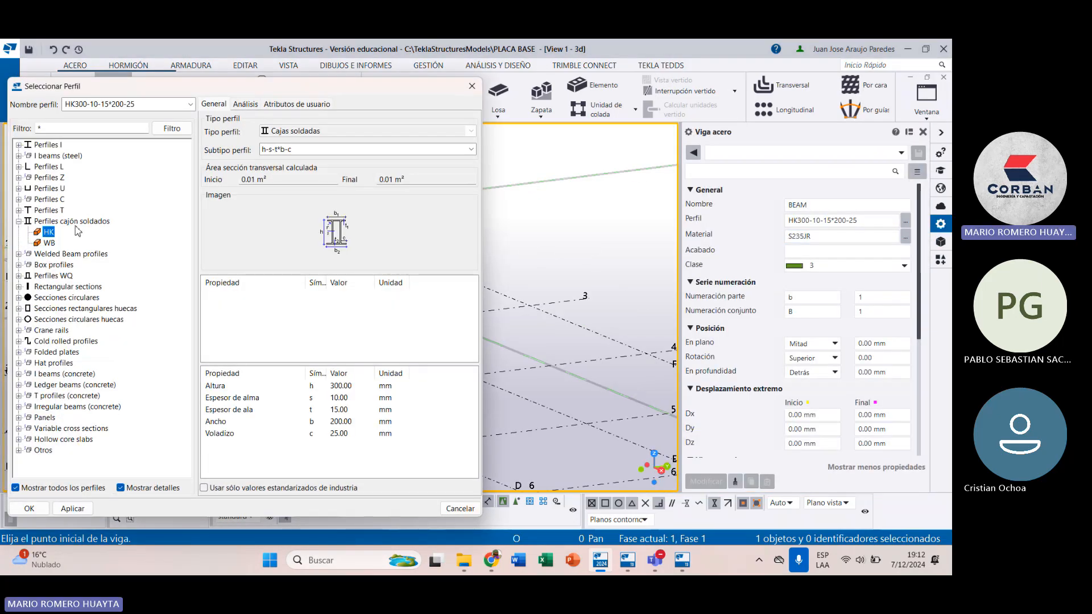
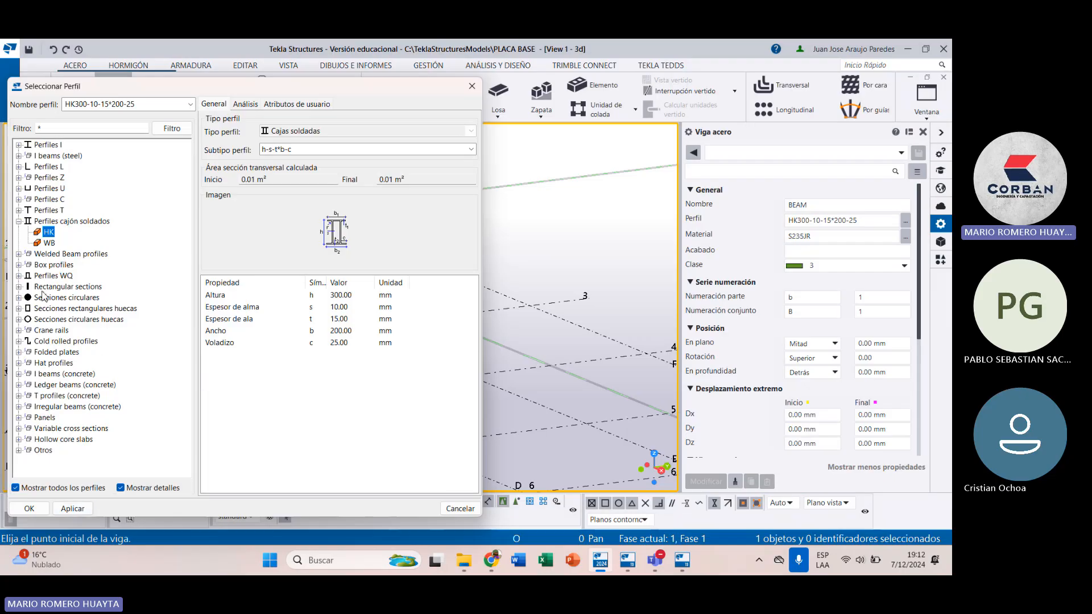
pyautogui.click(339, 295)
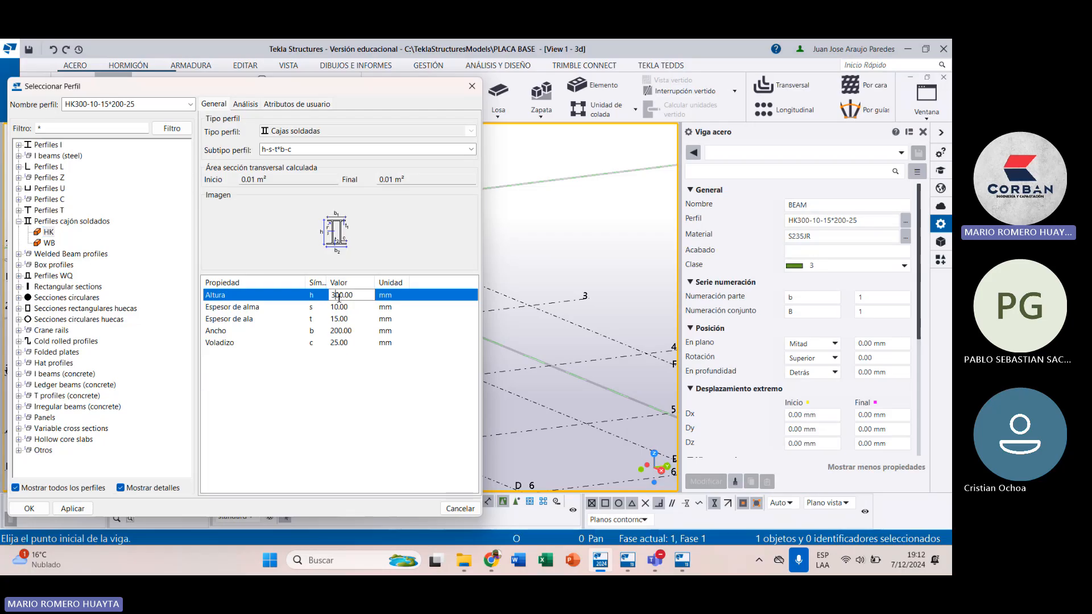
pyautogui.click(338, 308)
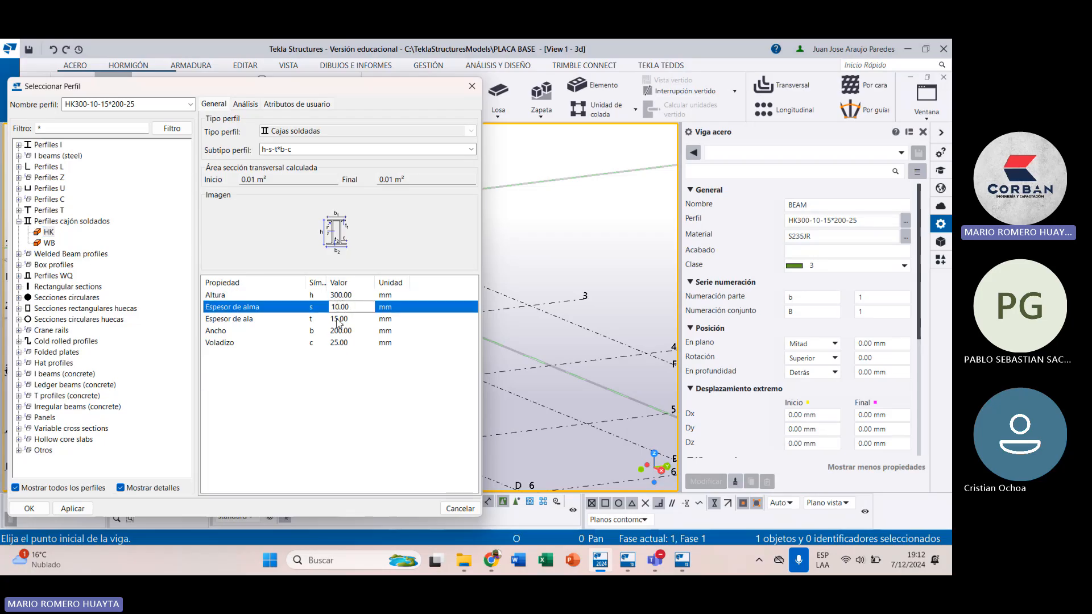
pyautogui.click(335, 331)
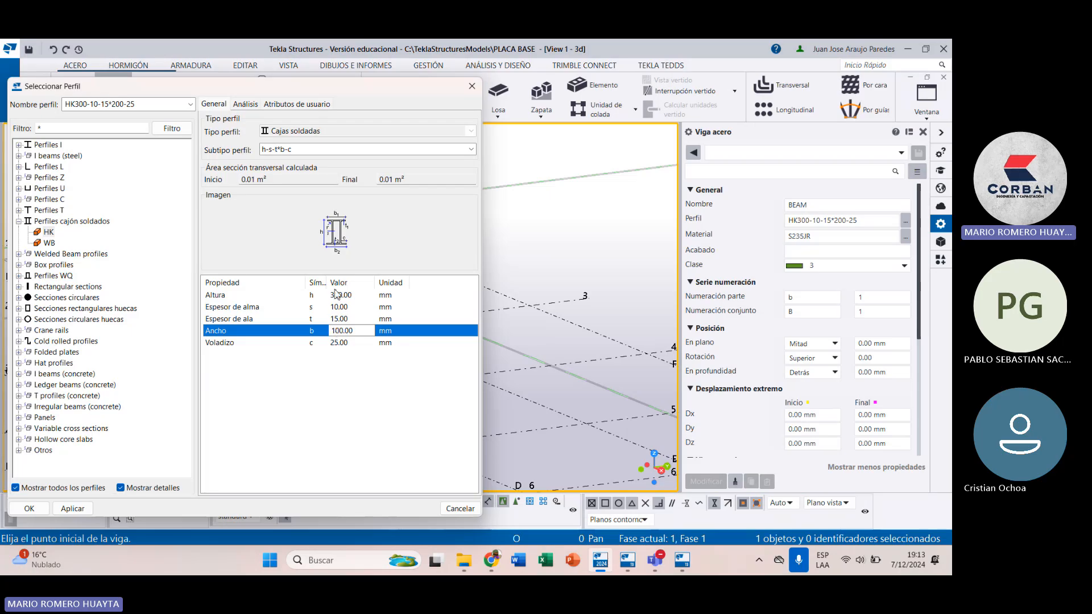
pyautogui.click(336, 294)
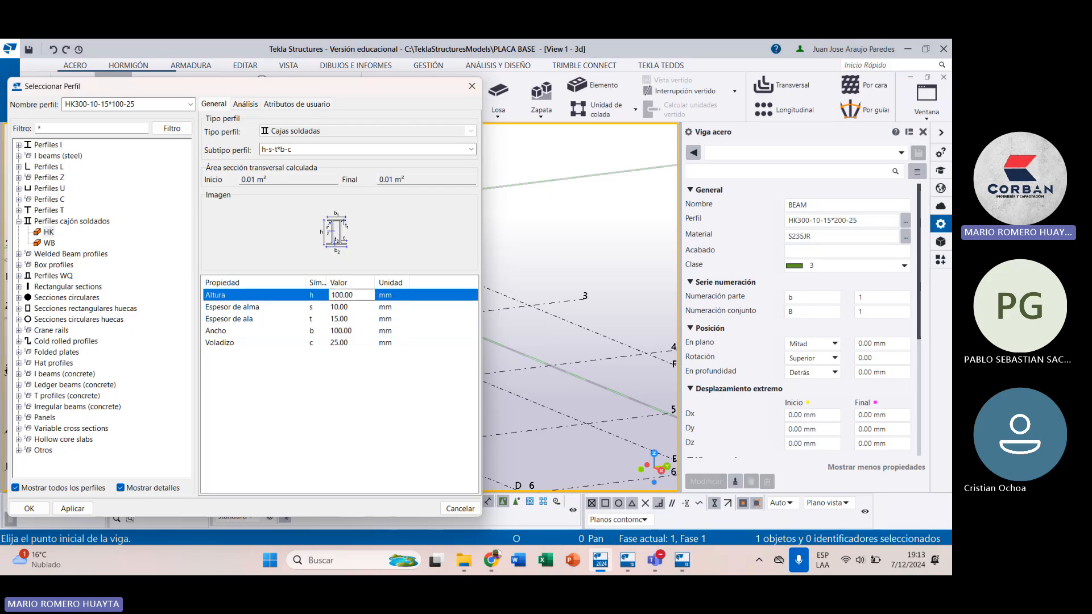
pyautogui.click(83, 509)
pyautogui.click(39, 510)
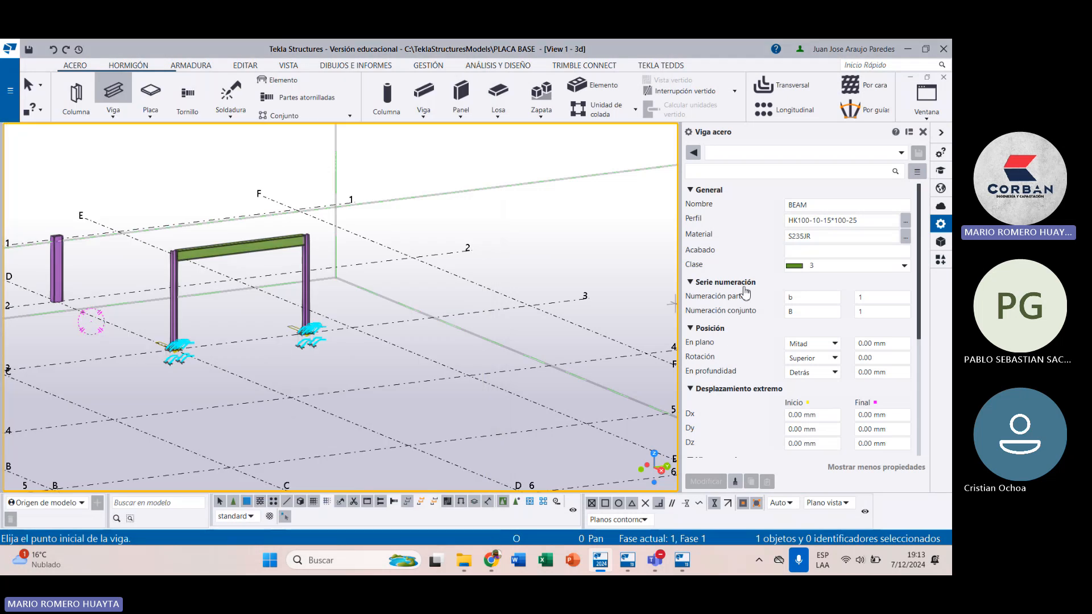
pyautogui.click(848, 266)
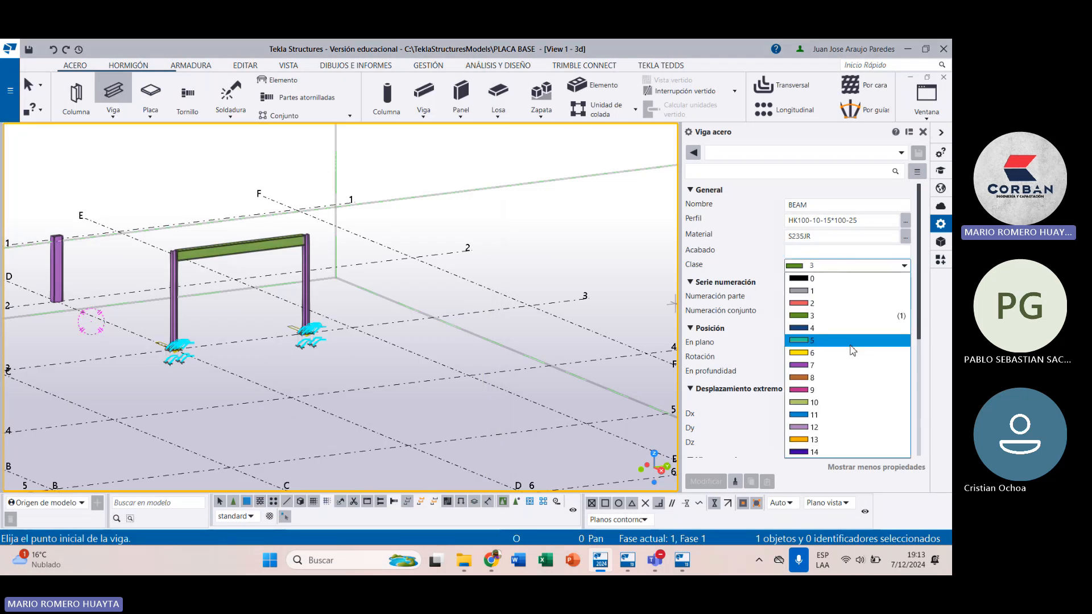
pyautogui.click(850, 414)
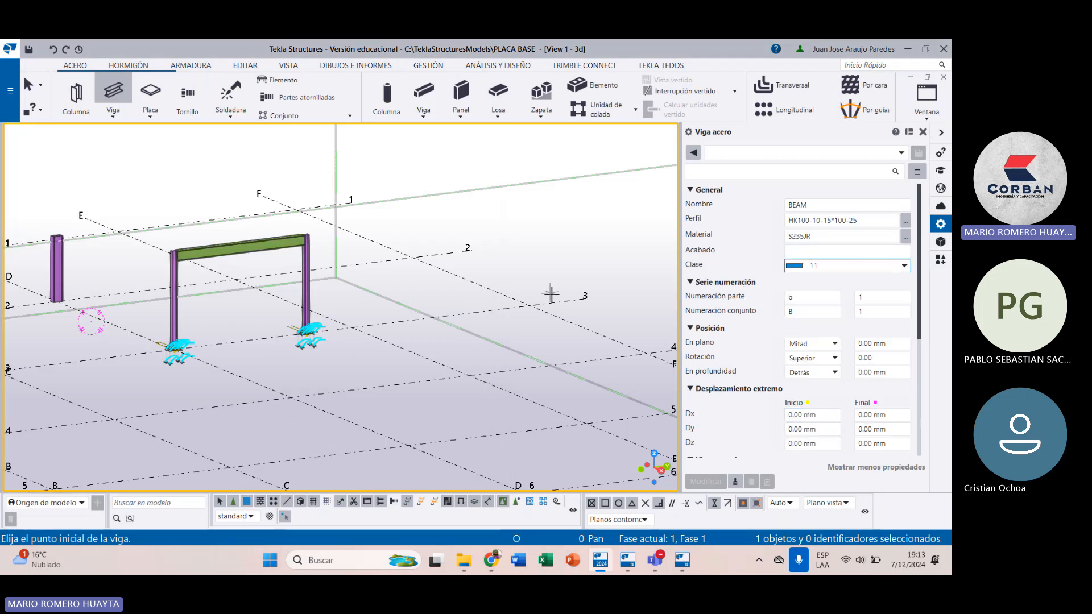
# Step: Start the HK100 beam as a diagonal brace at the midpoint of the green beam's lower end edge, against the 3-D column
pyautogui.scroll(3, 182, 259)
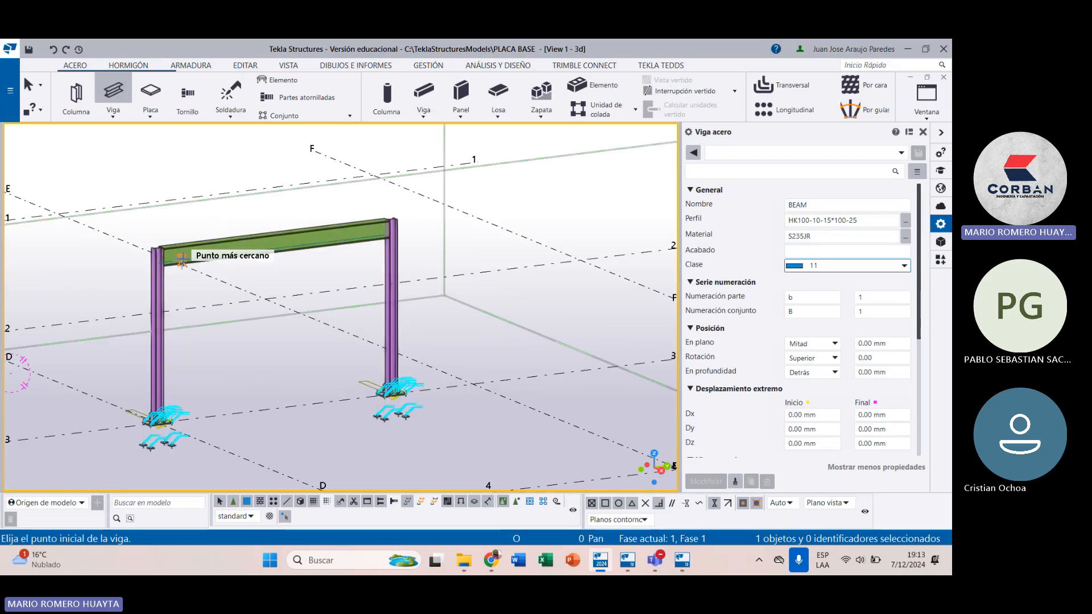
pyautogui.scroll(5, 171, 266)
pyautogui.scroll(-5, 279, 319)
pyautogui.moveTo(317, 331); pyautogui.dragTo(154, 223, button='middle')
pyautogui.scroll(5, 37, 255)
pyautogui.scroll(5, 56, 268)
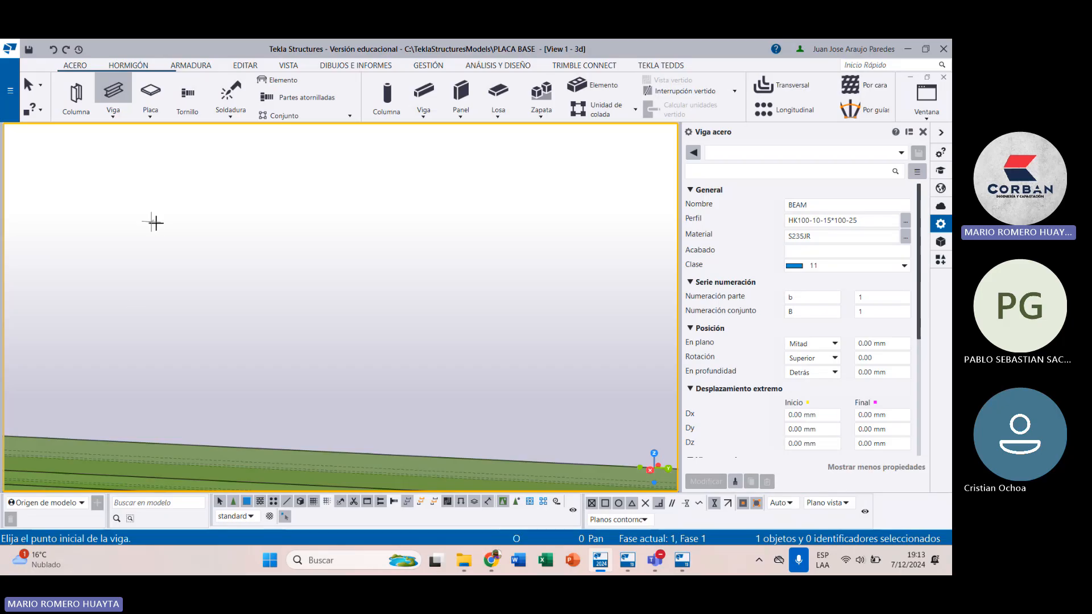
pyautogui.scroll(-6, 263, 240)
pyautogui.keyDown('ctrl'); pyautogui.moveTo(342, 260); pyautogui.dragTo(197, 317, button='middle'); pyautogui.keyUp('ctrl')
pyautogui.moveTo(130, 312); pyautogui.dragTo(216, 257, button='middle')
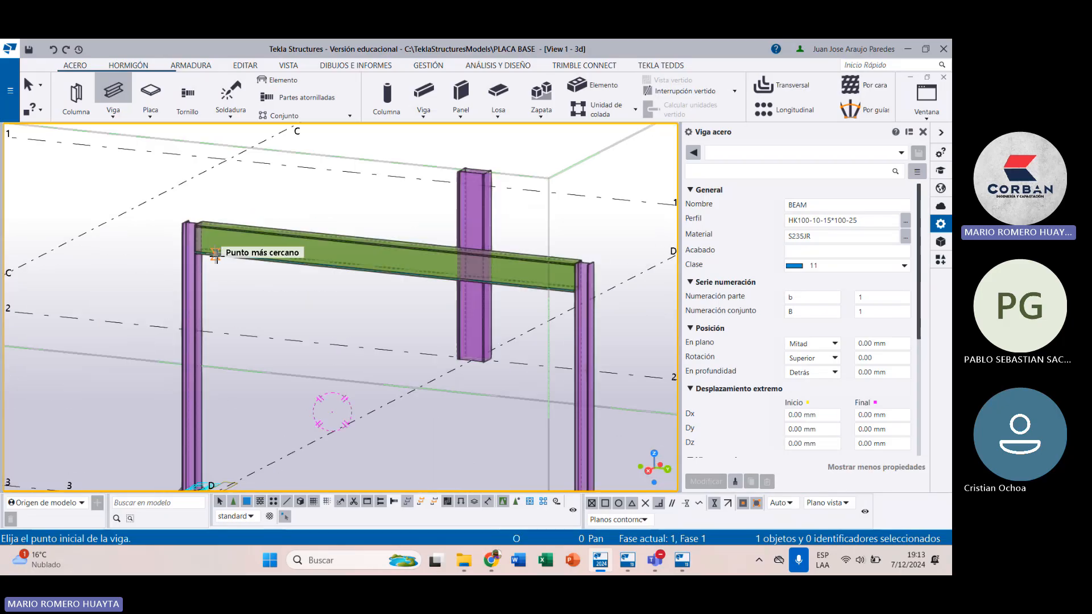
pyautogui.scroll(8, 216, 257)
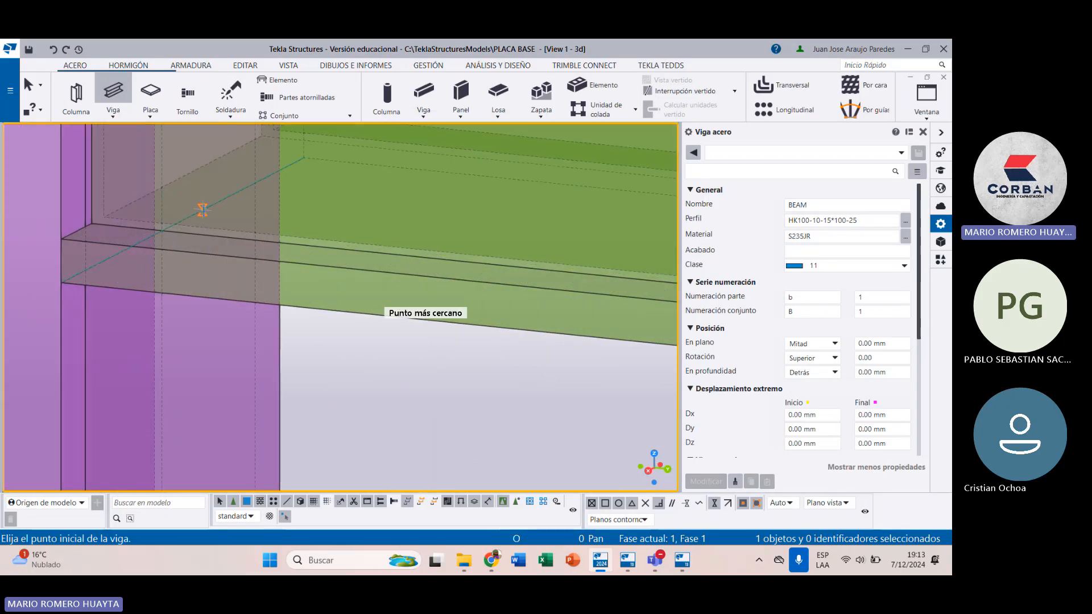
pyautogui.click(183, 213)
# Step: End the diagonal brace on the inner flange of the opposite column, just above its base plate
pyautogui.scroll(-3, 12, 181)
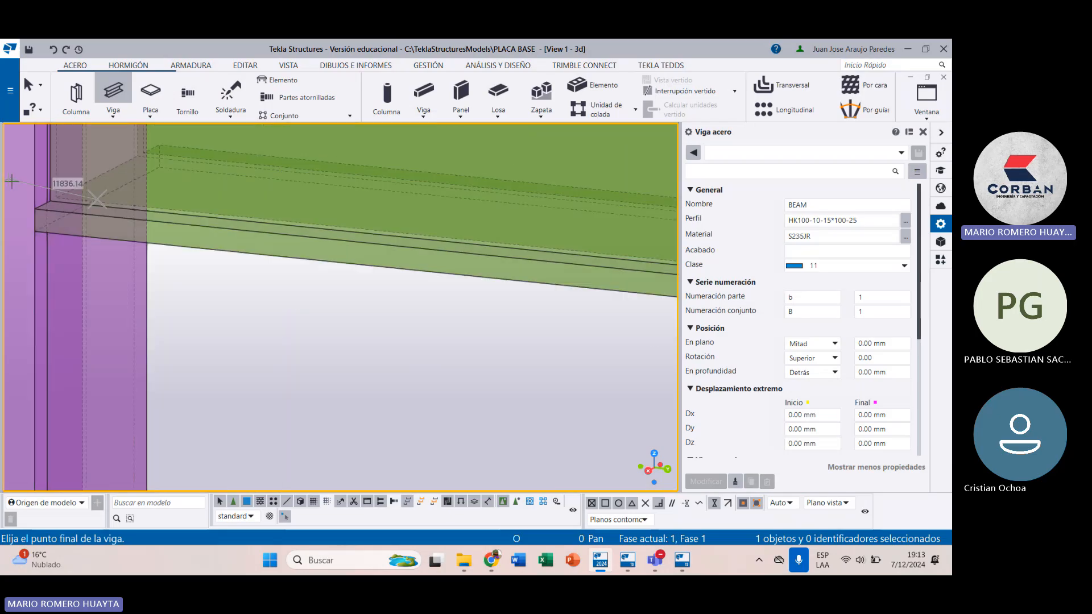
pyautogui.scroll(-10, 12, 181)
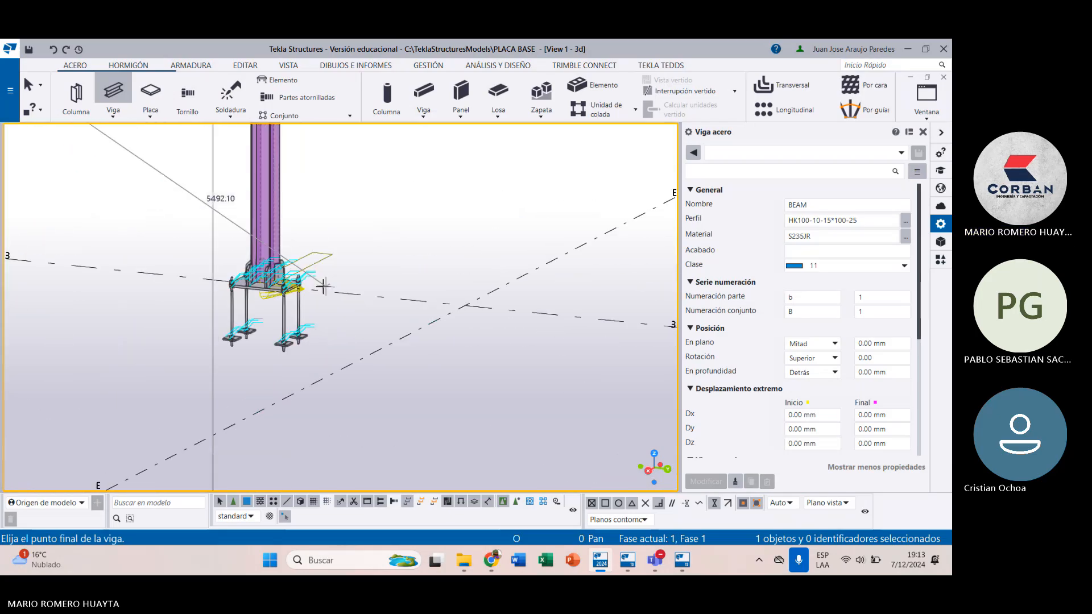
pyautogui.scroll(10, 324, 286)
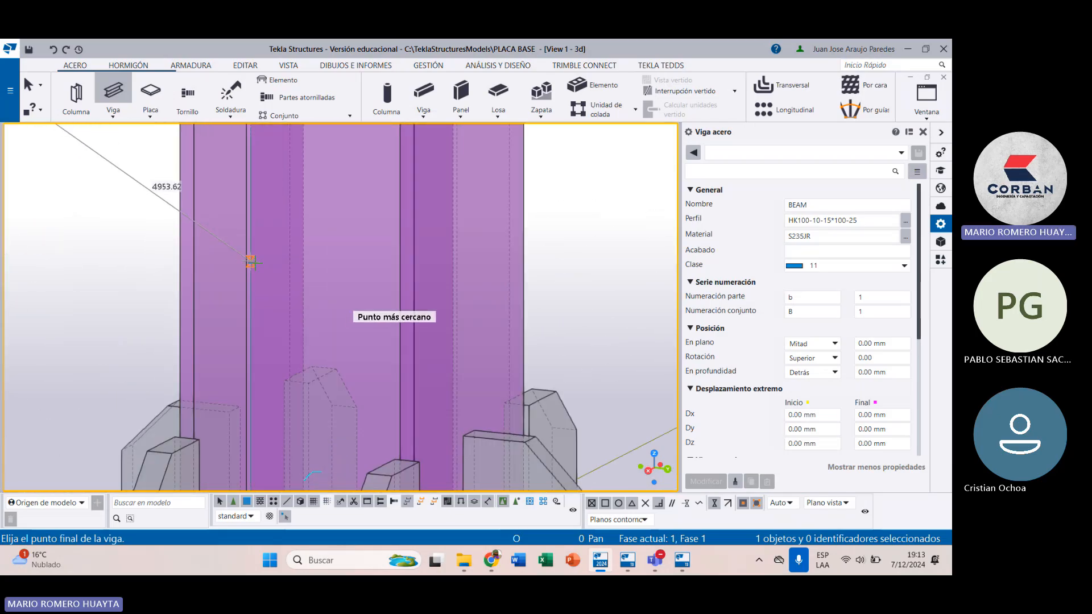
pyautogui.scroll(-8, 250, 262)
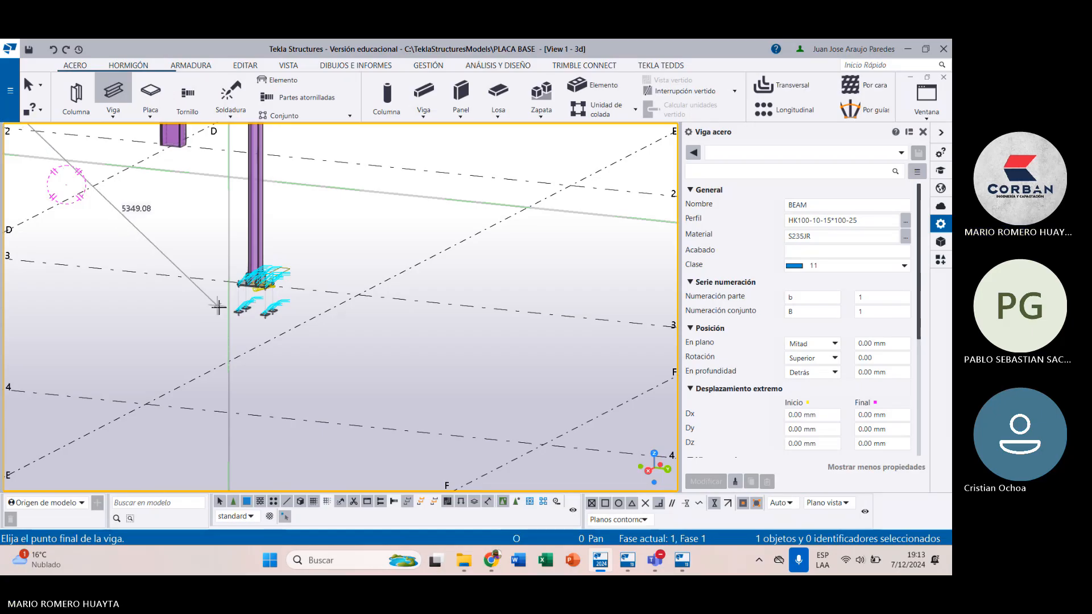
pyautogui.keyDown('ctrl'); pyautogui.moveTo(219, 307); pyautogui.dragTo(394, 285, button='middle'); pyautogui.keyUp('ctrl')
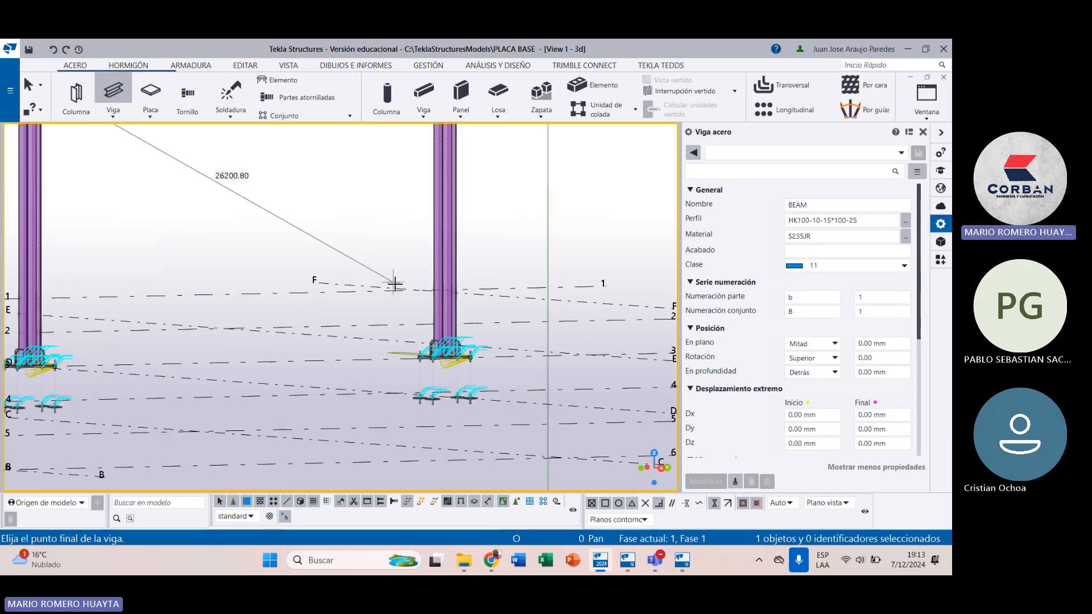
pyautogui.scroll(5, 419, 302)
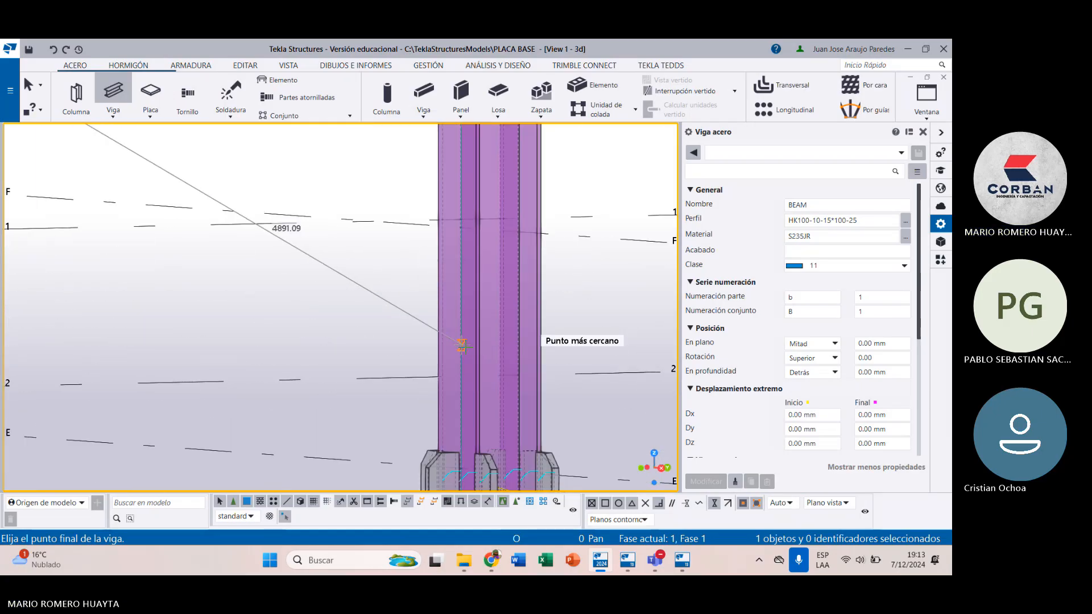
pyautogui.scroll(4, 489, 345)
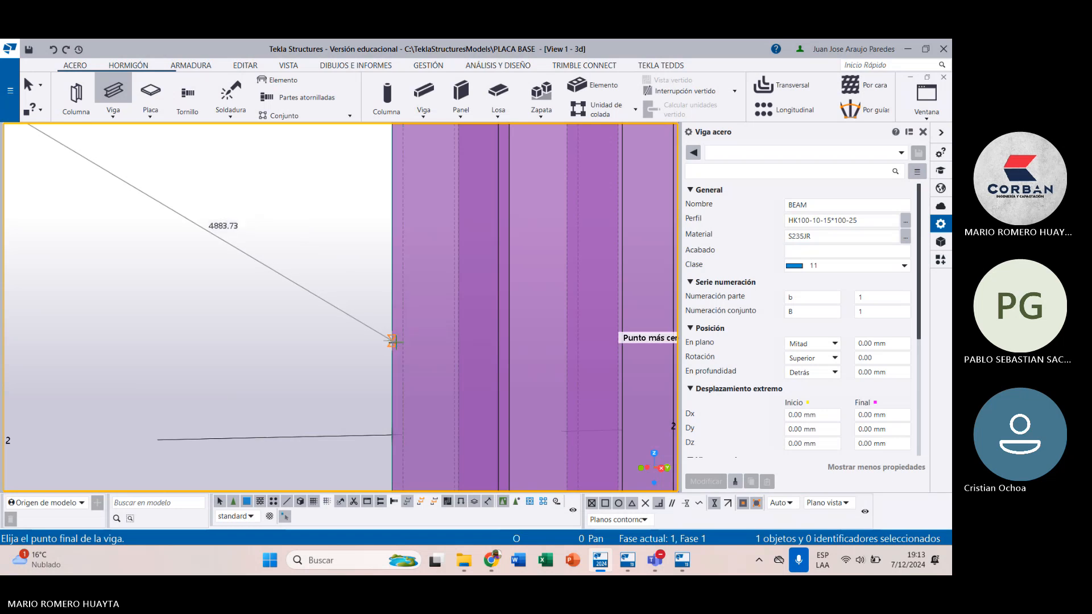
pyautogui.click(392, 341)
pyautogui.scroll(-5, 374, 312)
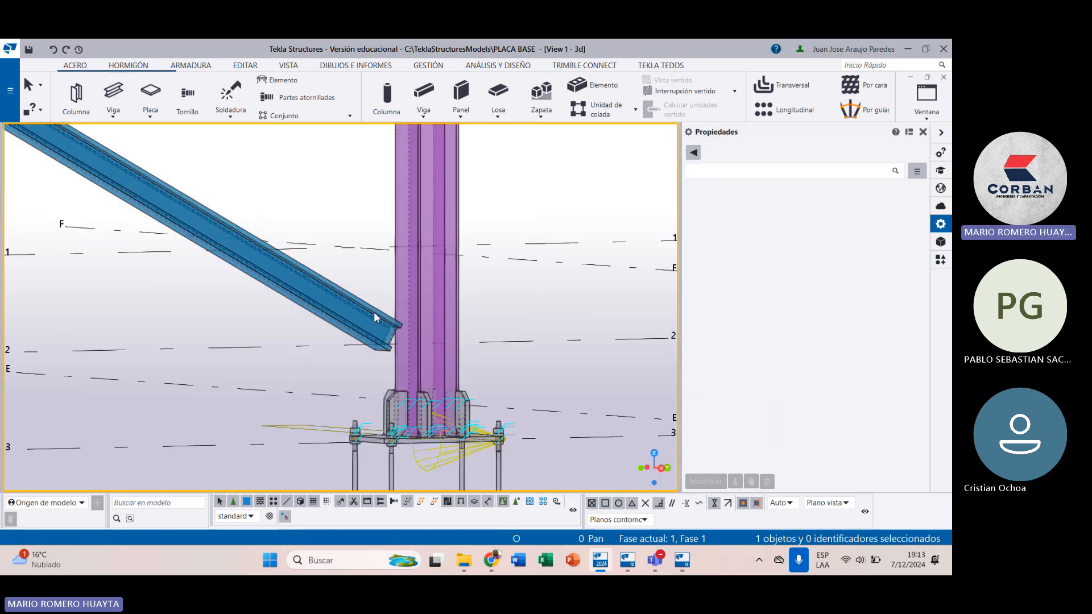
pyautogui.scroll(-5, 374, 311)
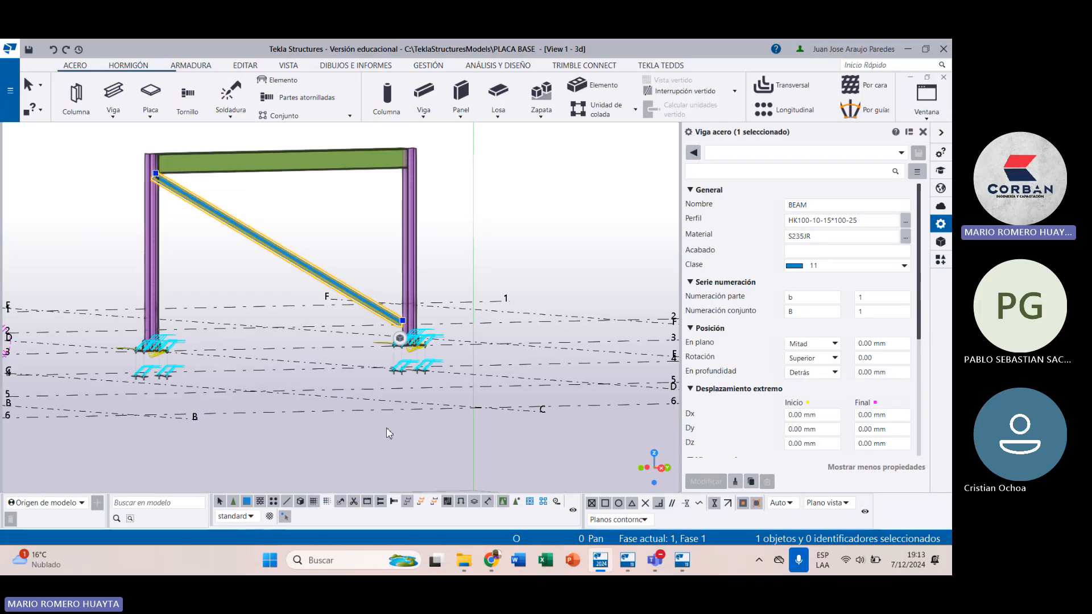
# Step: In plan view, move the brace's lower end point sideways to the centre of the column flange
pyautogui.hotkey('ctrl', 'p')
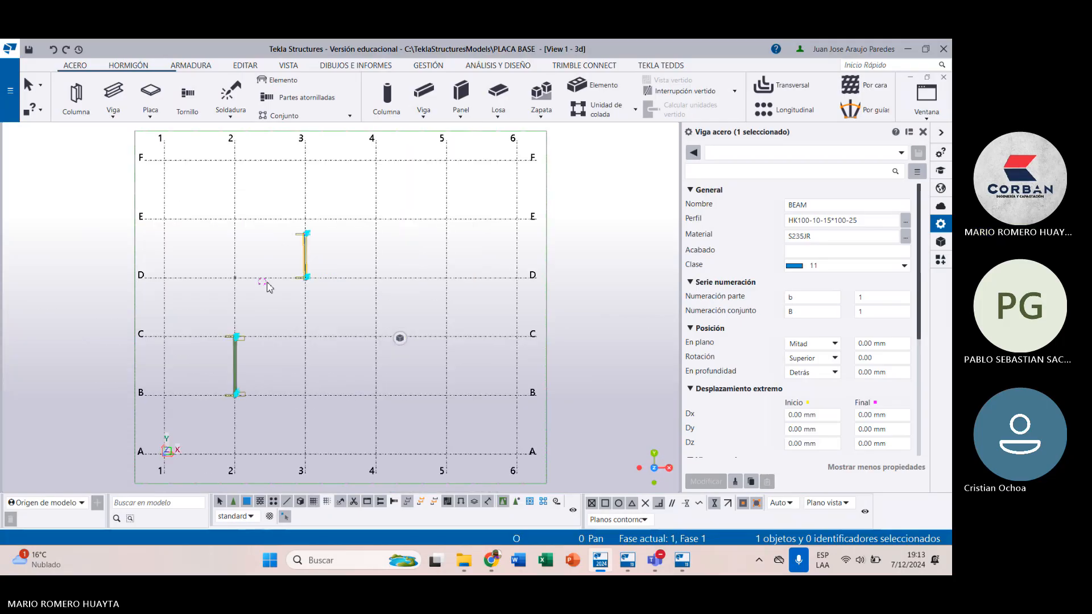
pyautogui.scroll(10, 306, 239)
pyautogui.scroll(5, 299, 181)
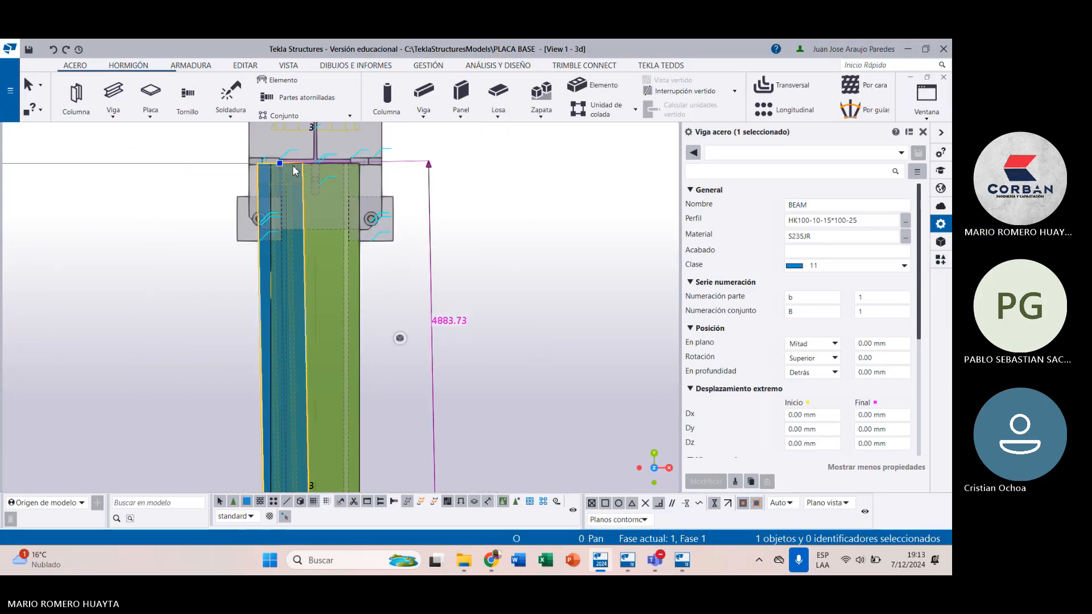
pyautogui.click(291, 225)
pyautogui.moveTo(290, 225); pyautogui.dragTo(313, 225)
pyautogui.scroll(-3, 328, 234)
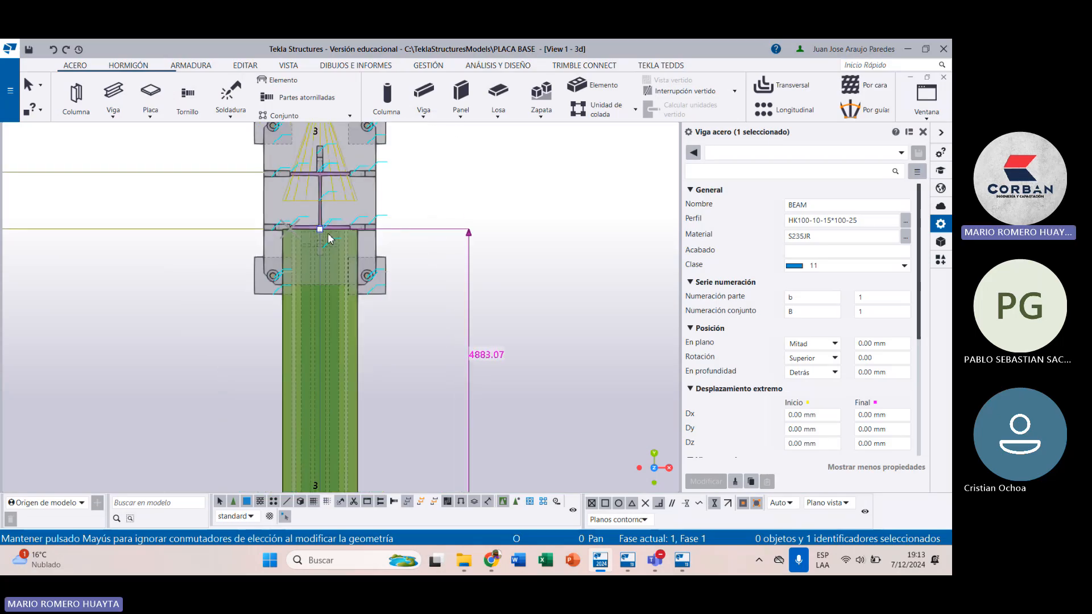
pyautogui.scroll(-8, 328, 234)
pyautogui.scroll(2, 550, 434)
pyautogui.scroll(5, 439, 462)
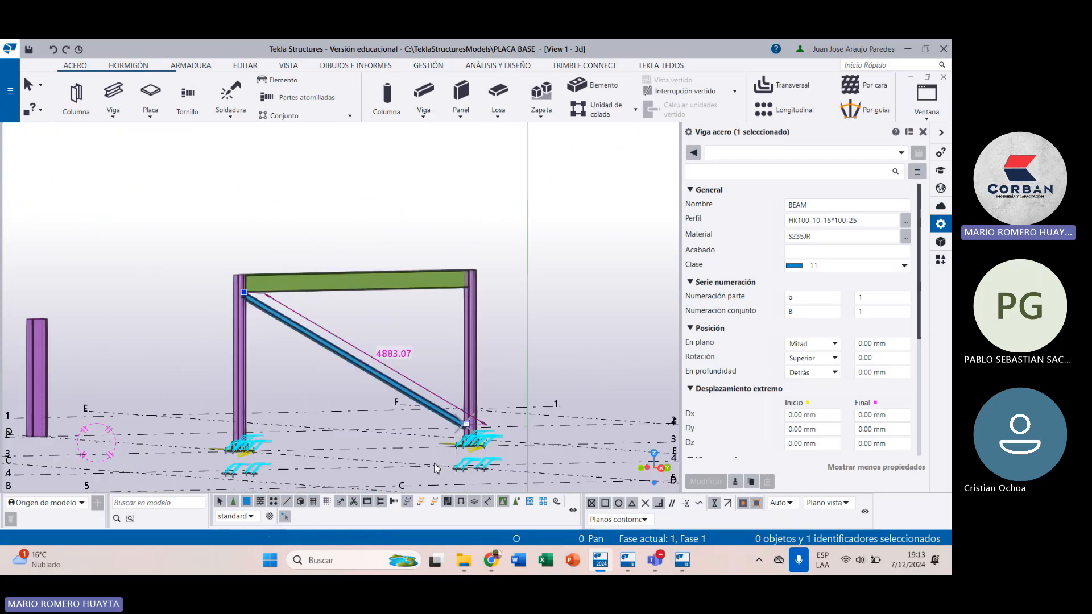
# Step: Hide the properties pane, select the diagonal brace and examine how it meets the columns and beam in 3D
pyautogui.moveTo(431, 359)
pyautogui.mouseDown(button='middle')
pyautogui.moveTo(419, 390)
pyautogui.moveTo(420, 368)
pyautogui.mouseUp(button='middle')
pyautogui.scroll(-5, 432, 300)
pyautogui.scroll(-2, 430, 301)
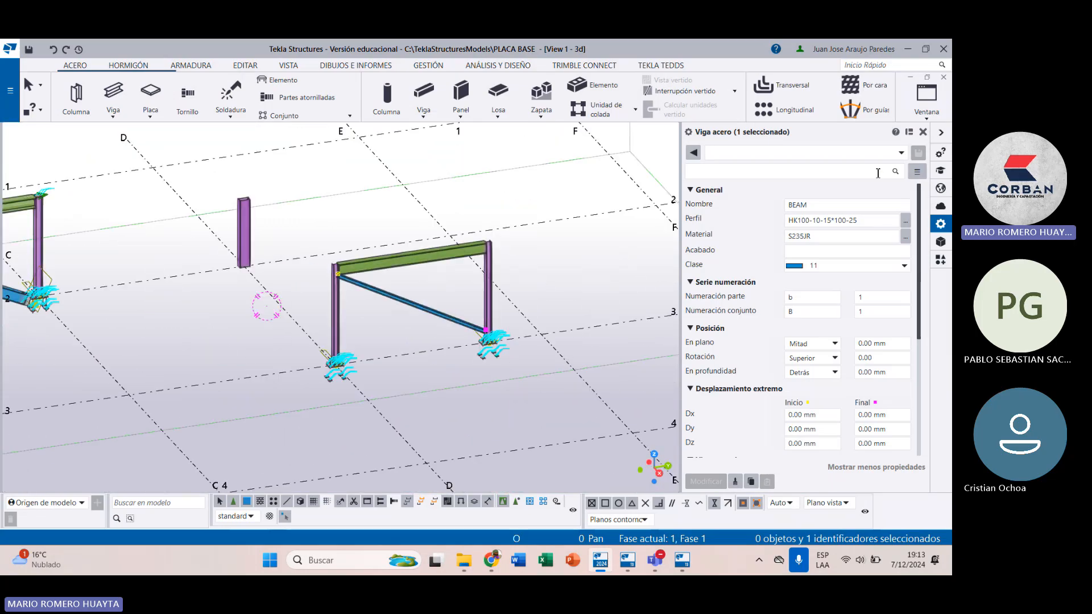
pyautogui.click(941, 136)
pyautogui.scroll(8, 472, 268)
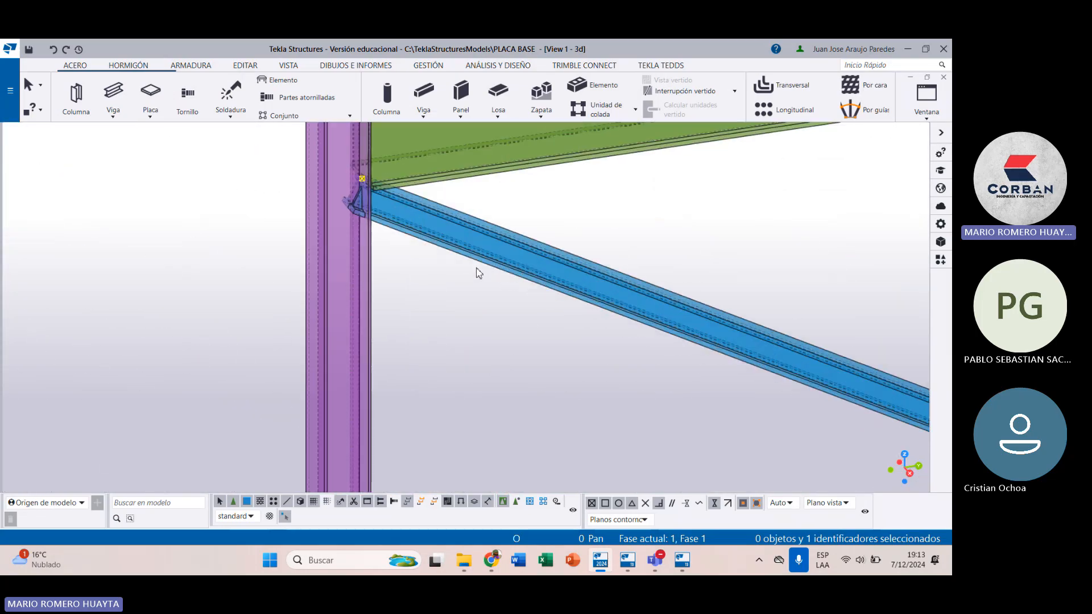
pyautogui.click(467, 258)
pyautogui.scroll(-8, 437, 290)
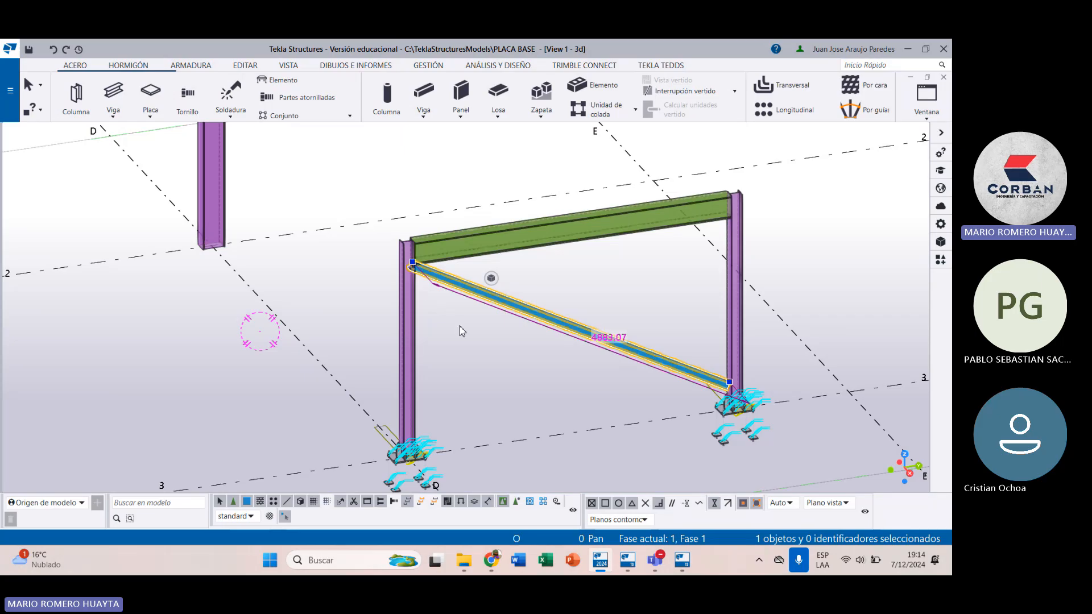
pyautogui.keyDown('ctrl'); pyautogui.moveTo(483, 363); pyautogui.dragTo(488, 271, button='middle'); pyautogui.keyUp('ctrl')
pyautogui.keyDown('ctrl'); pyautogui.moveTo(515, 336); pyautogui.dragTo(524, 335, button='middle'); pyautogui.keyUp('ctrl')
pyautogui.scroll(10, 488, 221)
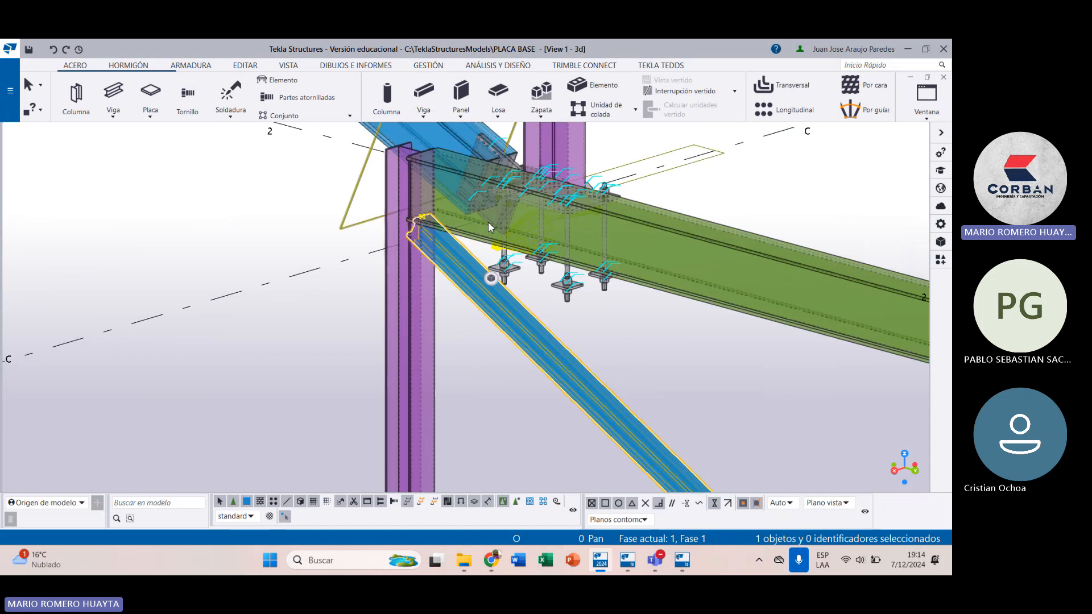
pyautogui.scroll(-4, 398, 221)
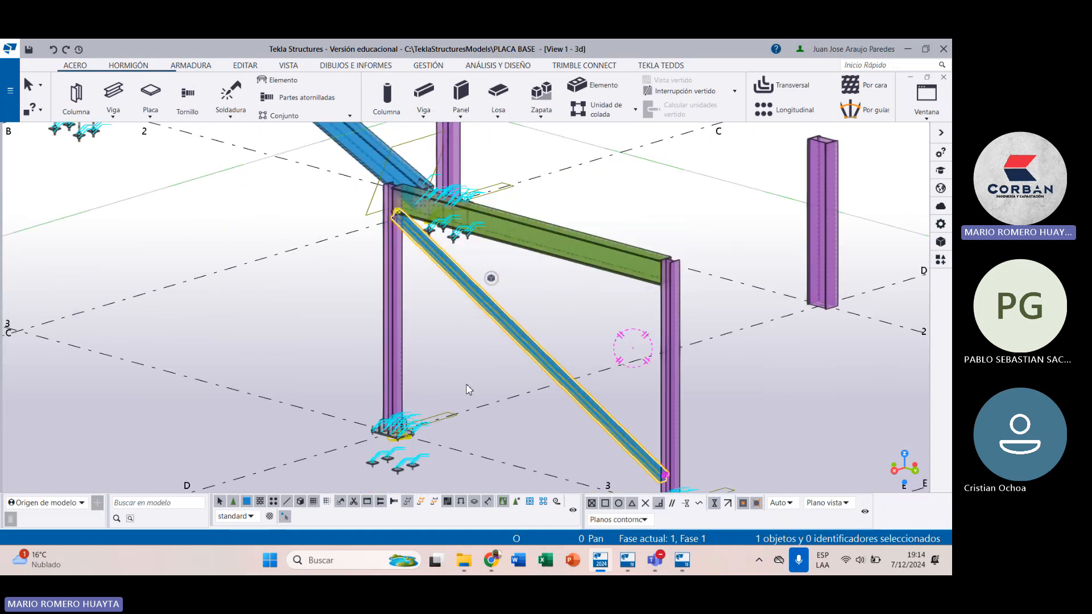
pyautogui.keyDown('ctrl'); pyautogui.moveTo(469, 388); pyautogui.dragTo(490, 378, button='middle'); pyautogui.keyUp('ctrl')
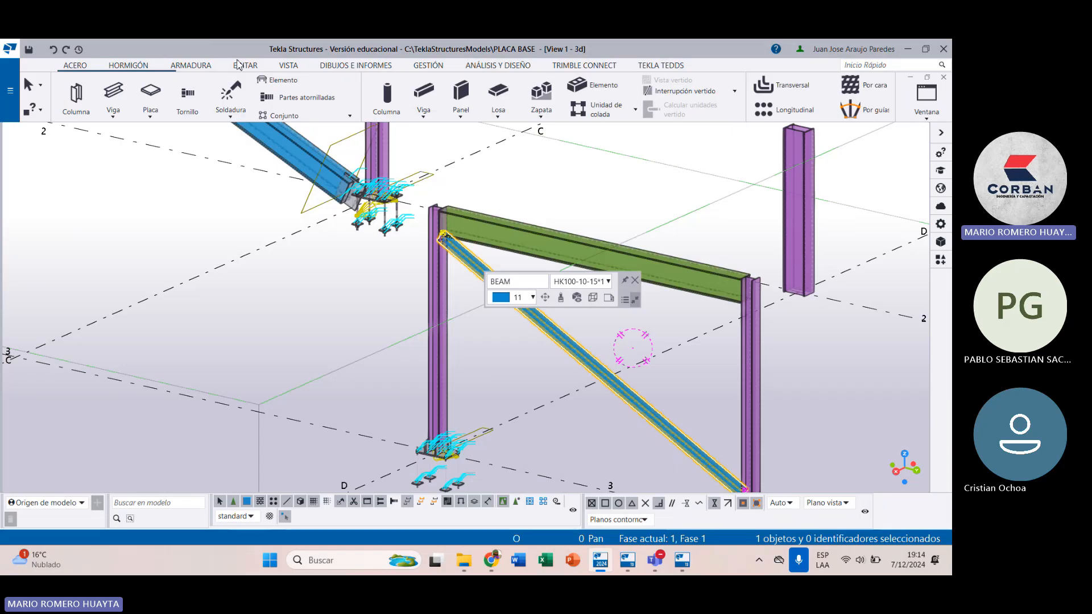
# Step: Cut the diagonal brace by part, using the column at its upper end as the cutting part
pyautogui.click(239, 65)
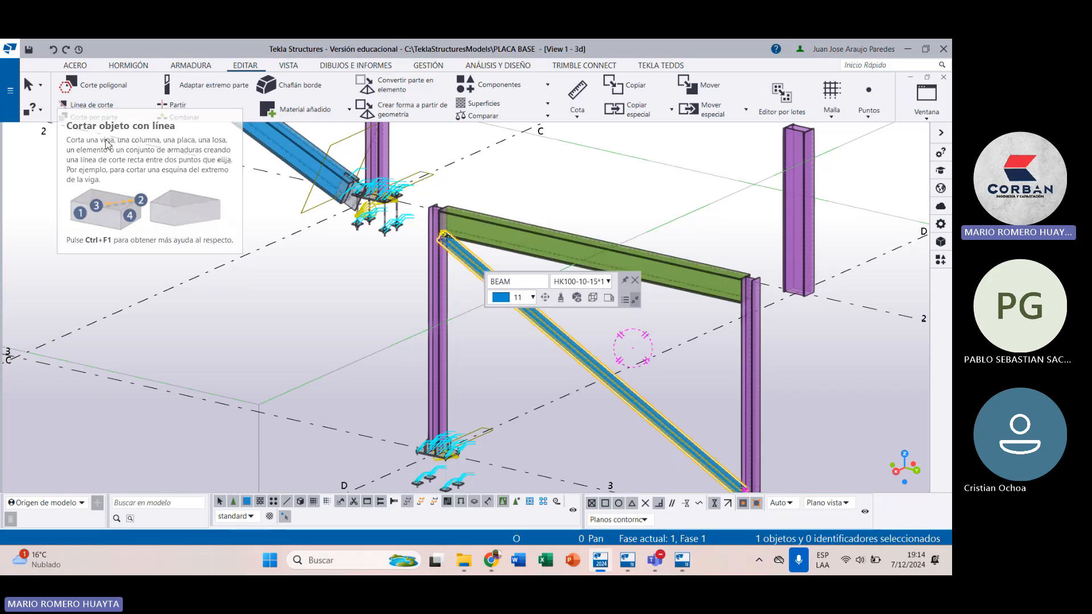
pyautogui.click(92, 118)
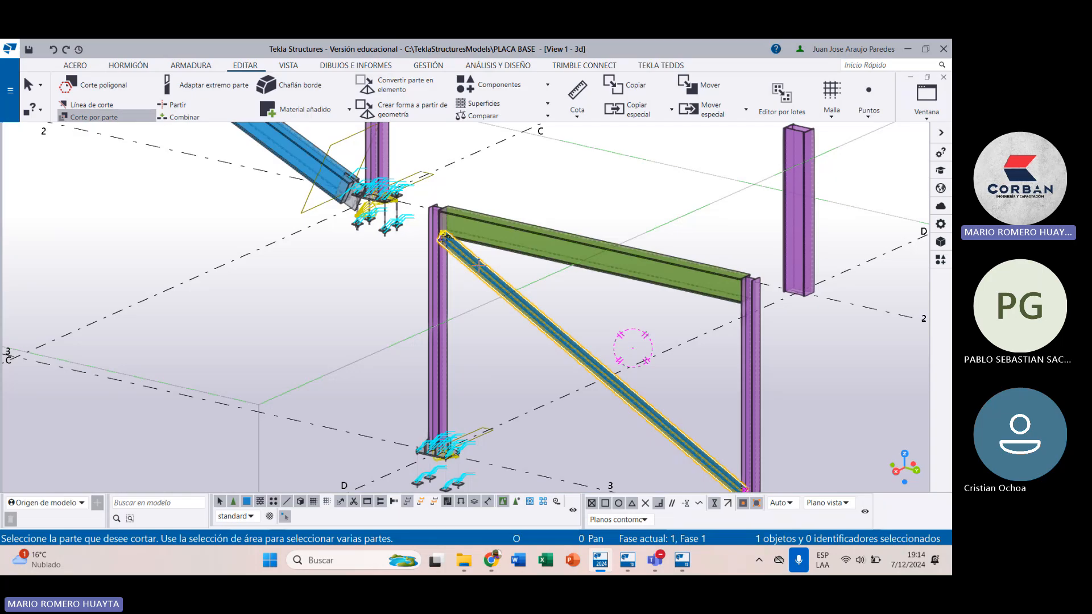
pyautogui.click(478, 265)
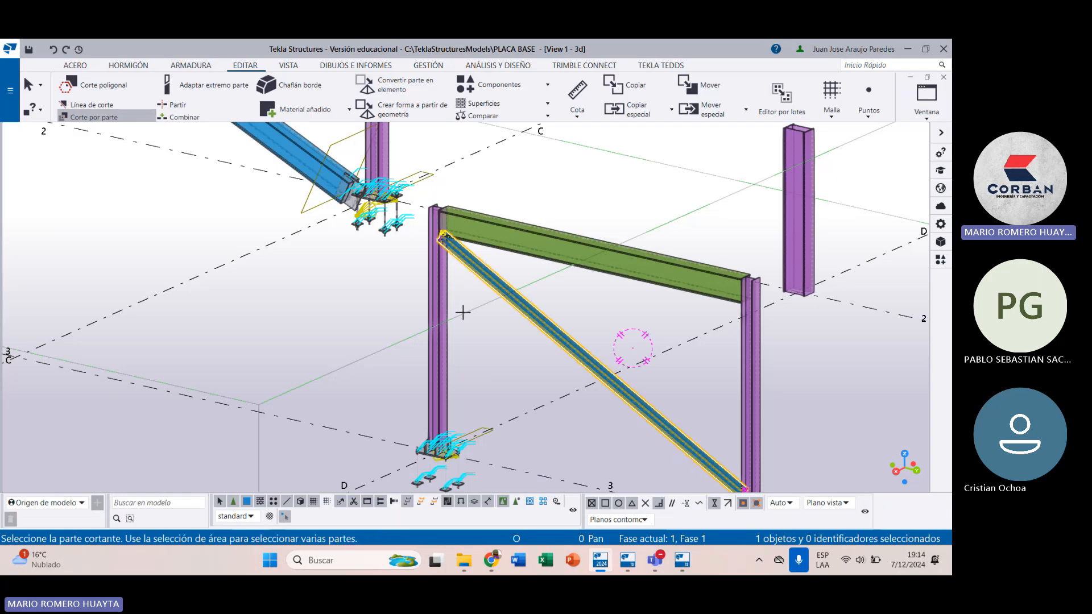
pyautogui.scroll(3, 463, 312)
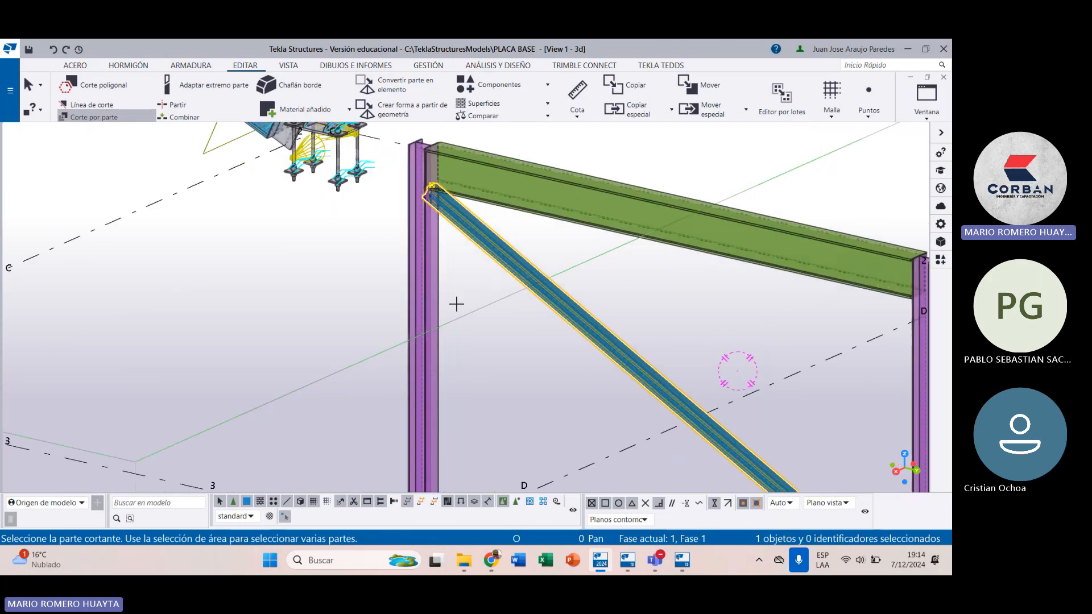
pyautogui.click(435, 281)
pyautogui.scroll(5, 422, 166)
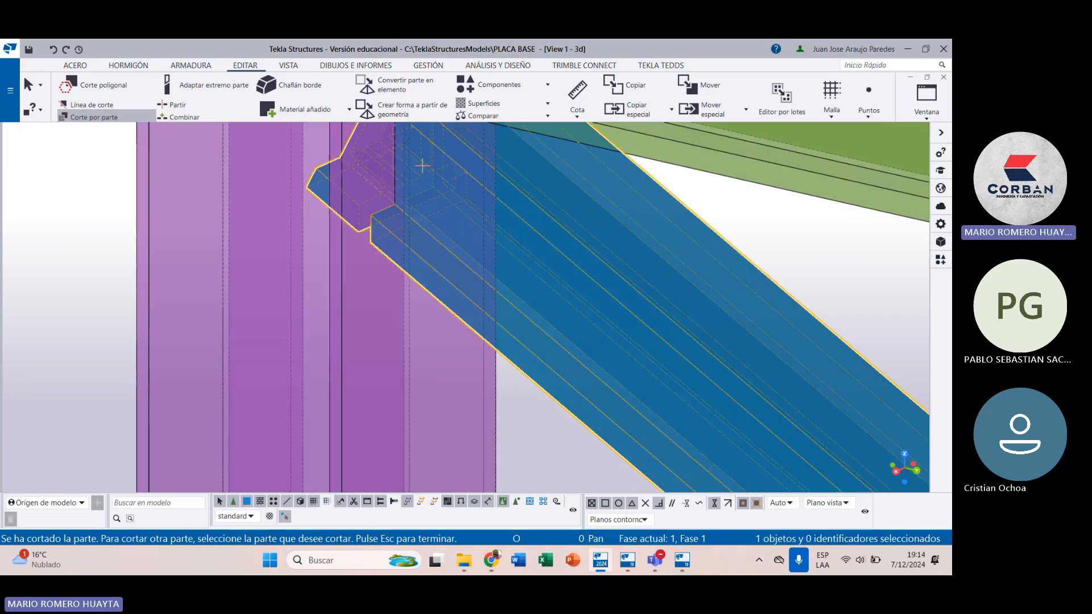
pyautogui.scroll(-6, 422, 165)
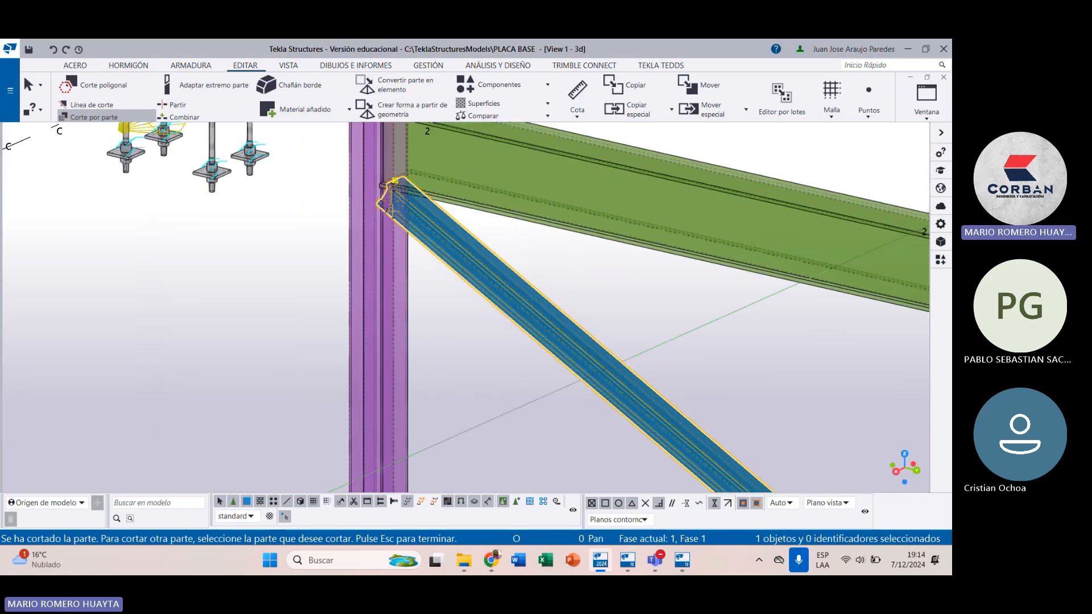
pyautogui.scroll(-2, 393, 211)
pyautogui.keyDown('ctrl'); pyautogui.moveTo(408, 314); pyautogui.dragTo(444, 309, button='middle'); pyautogui.keyUp('ctrl')
pyautogui.scroll(6, 517, 196)
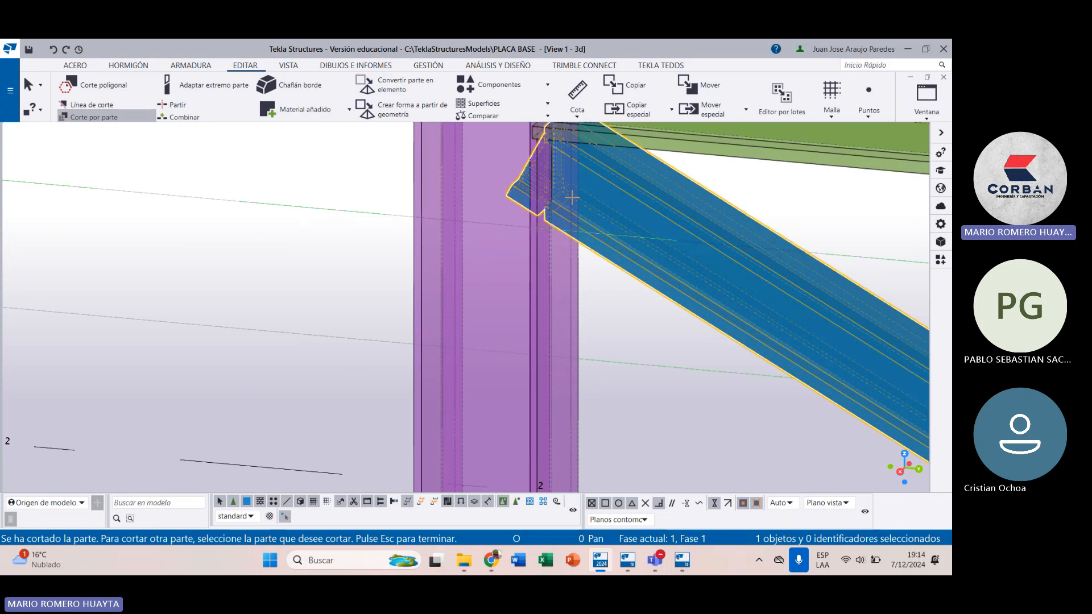
pyautogui.press('Escape')
# Step: Cut the diagonal brace by part with the green beam above its upper end
pyautogui.scroll(-5, 565, 259)
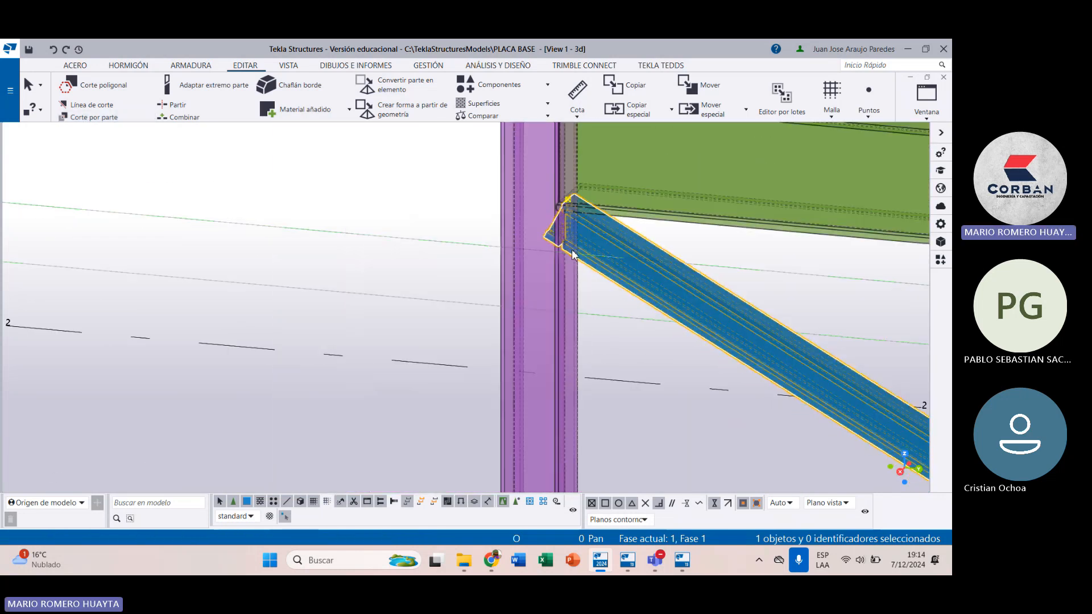
pyautogui.scroll(3, 581, 322)
pyautogui.scroll(3, 593, 211)
pyautogui.scroll(-5, 541, 262)
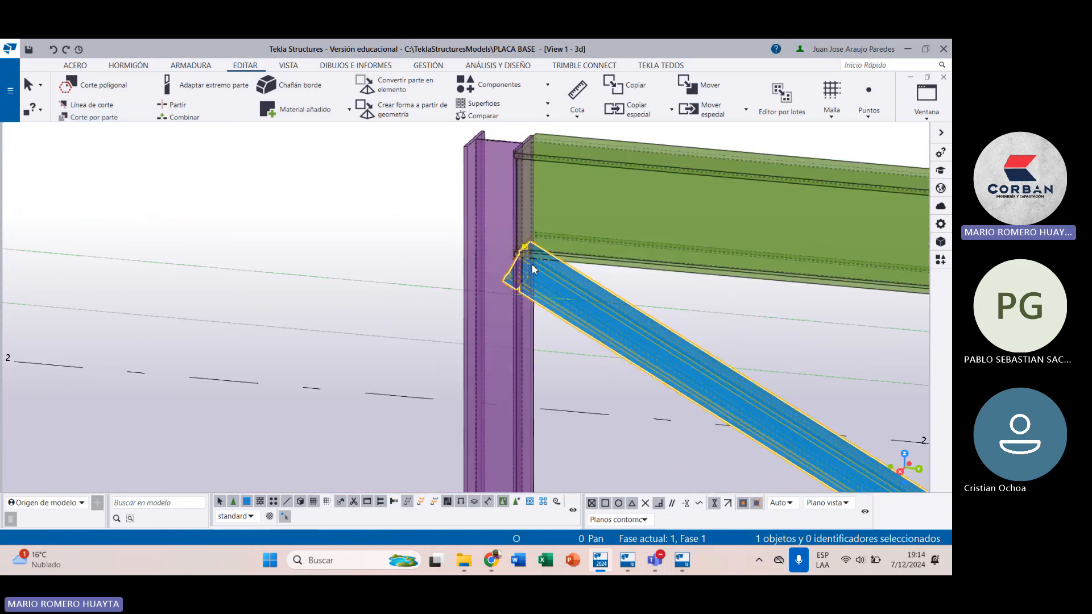
pyautogui.moveTo(534, 267); pyautogui.dragTo(322, 217, button='middle')
pyautogui.click(101, 123)
pyautogui.click(389, 241)
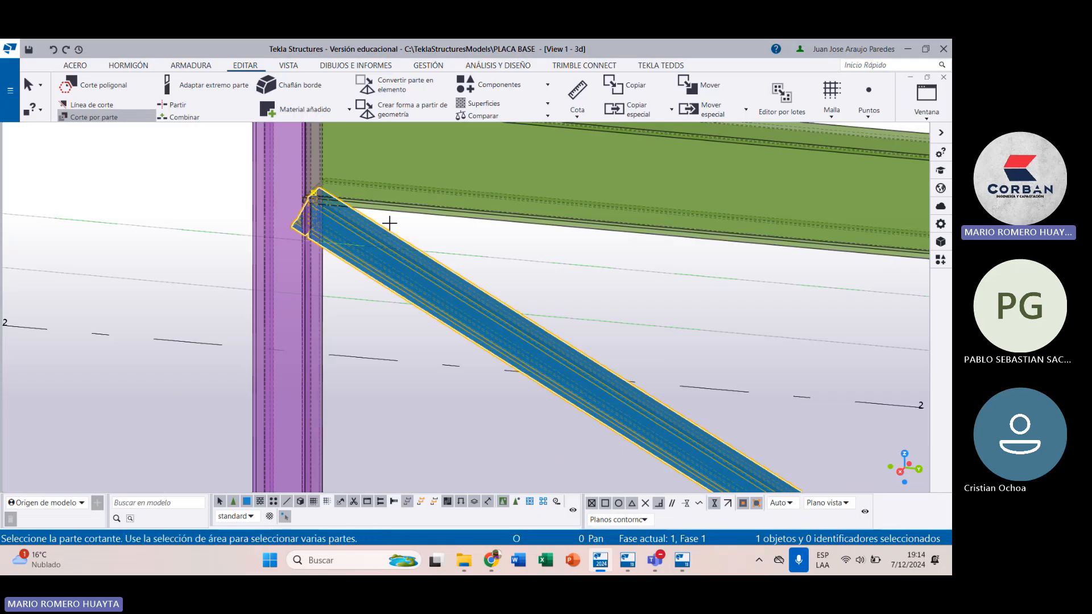
pyautogui.click(386, 192)
pyautogui.scroll(4, 387, 191)
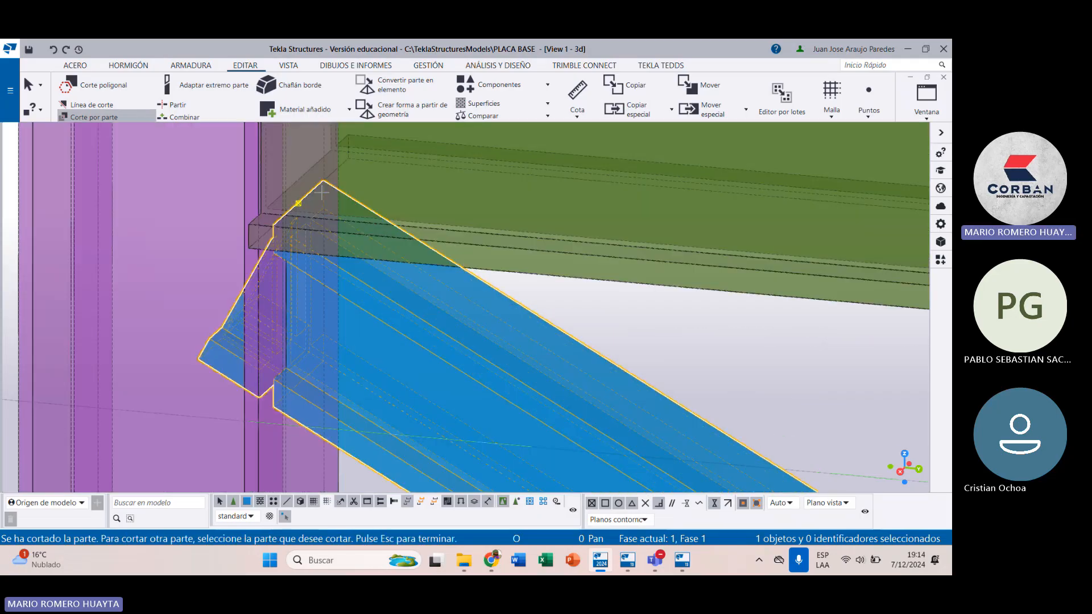
pyautogui.scroll(-5, 352, 219)
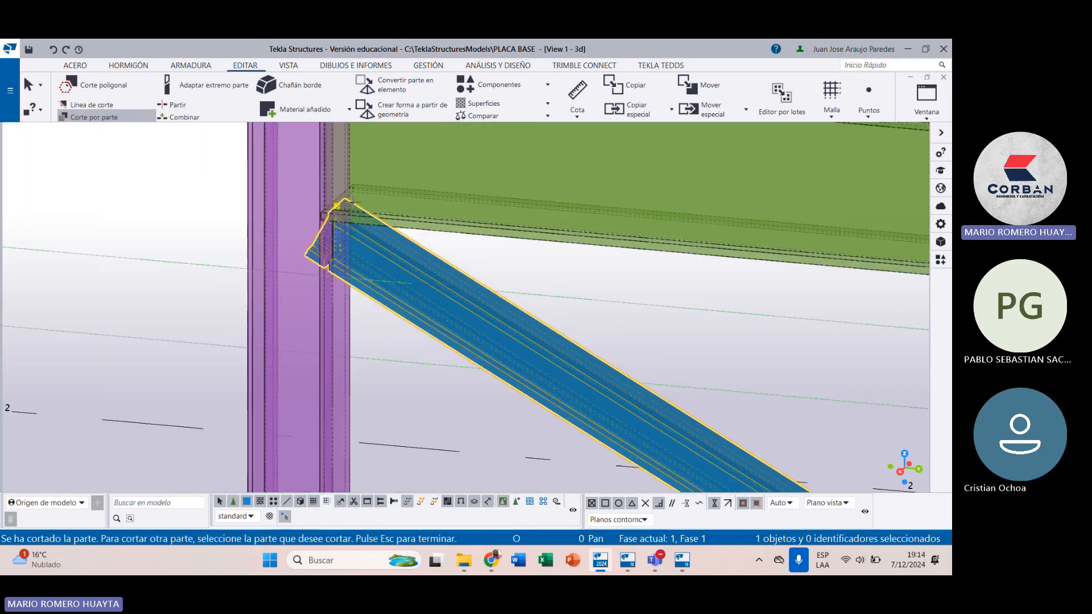
# Step: Finish cutting and examine the trimmed upper end of the diagonal brace against the column and green beam from several angles
pyautogui.press('Escape')
pyautogui.moveTo(302, 311); pyautogui.dragTo(383, 285, button='middle')
pyautogui.moveTo(799, 238); pyautogui.dragTo(643, 272, button='middle')
pyautogui.scroll(5, 685, 208)
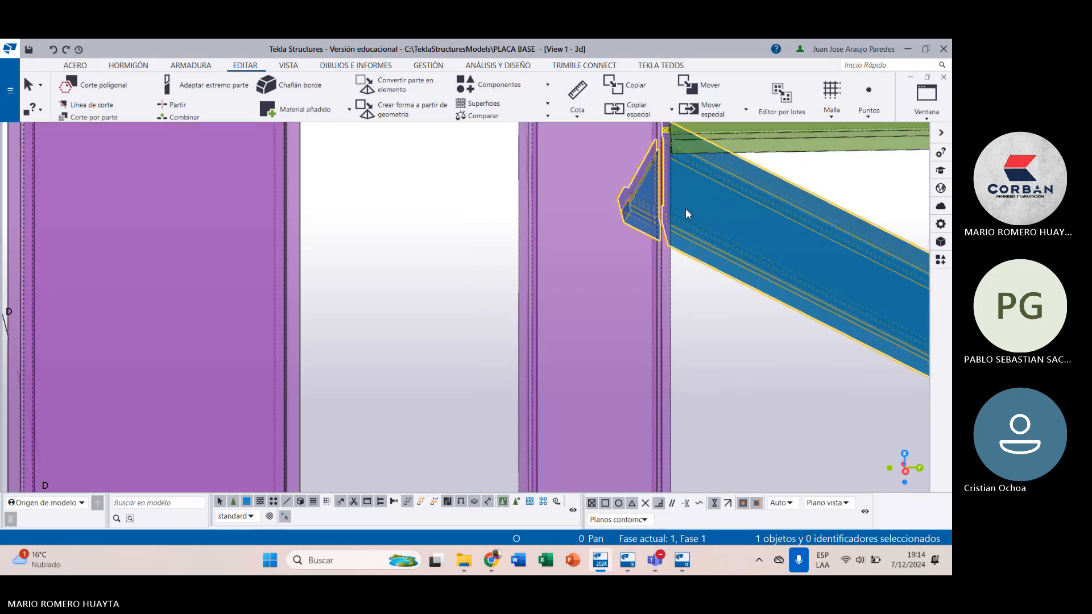
pyautogui.scroll(-5, 643, 220)
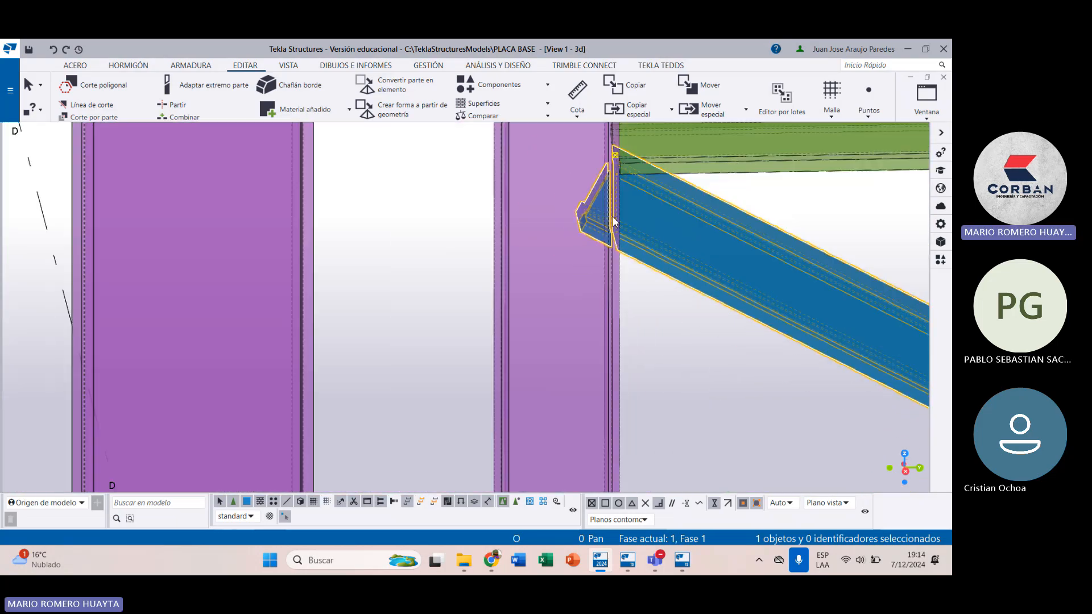
pyautogui.moveTo(618, 197); pyautogui.dragTo(516, 238, button='middle')
pyautogui.scroll(-3, 512, 239)
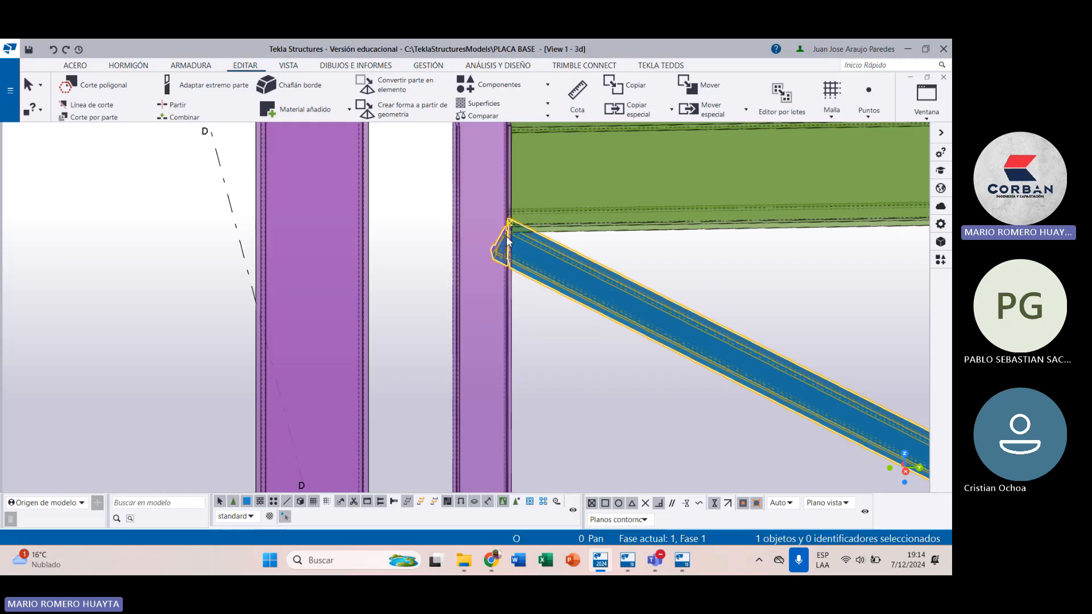
pyautogui.scroll(-4, 508, 238)
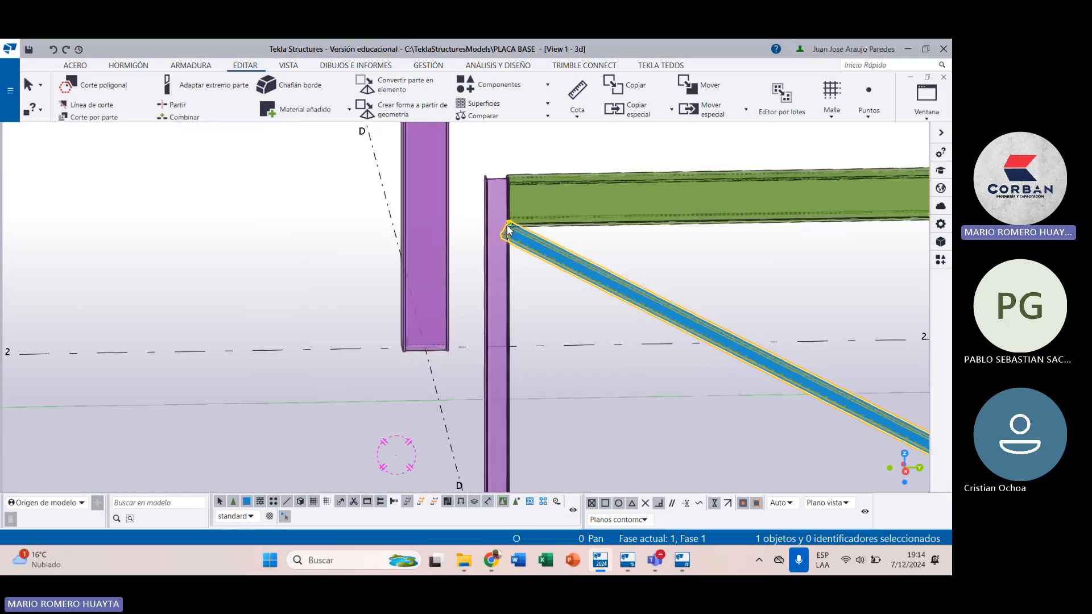
pyautogui.scroll(4, 510, 233)
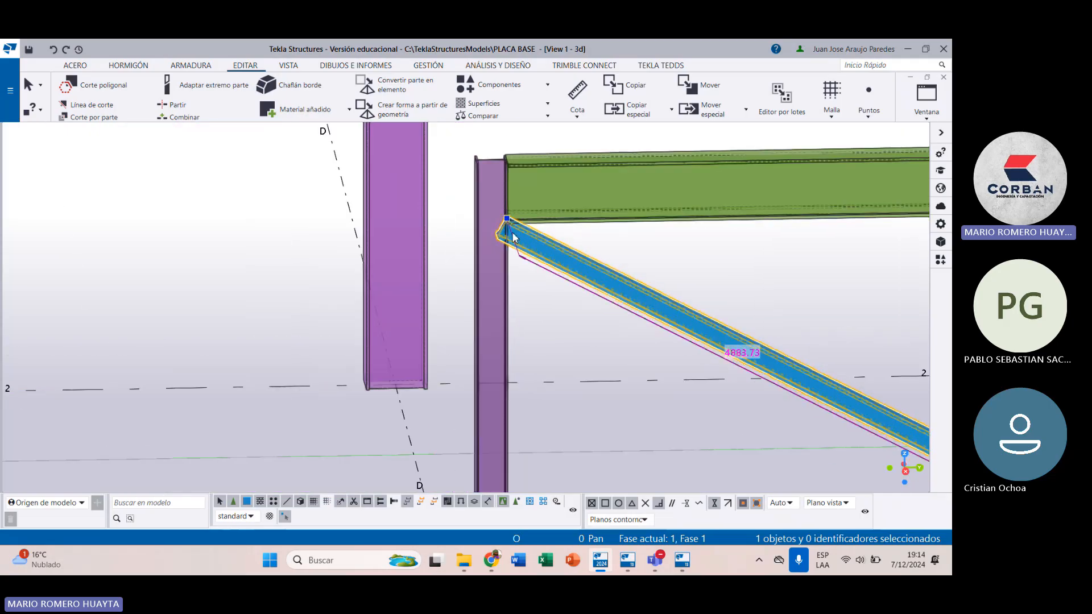
pyautogui.scroll(-4, 513, 237)
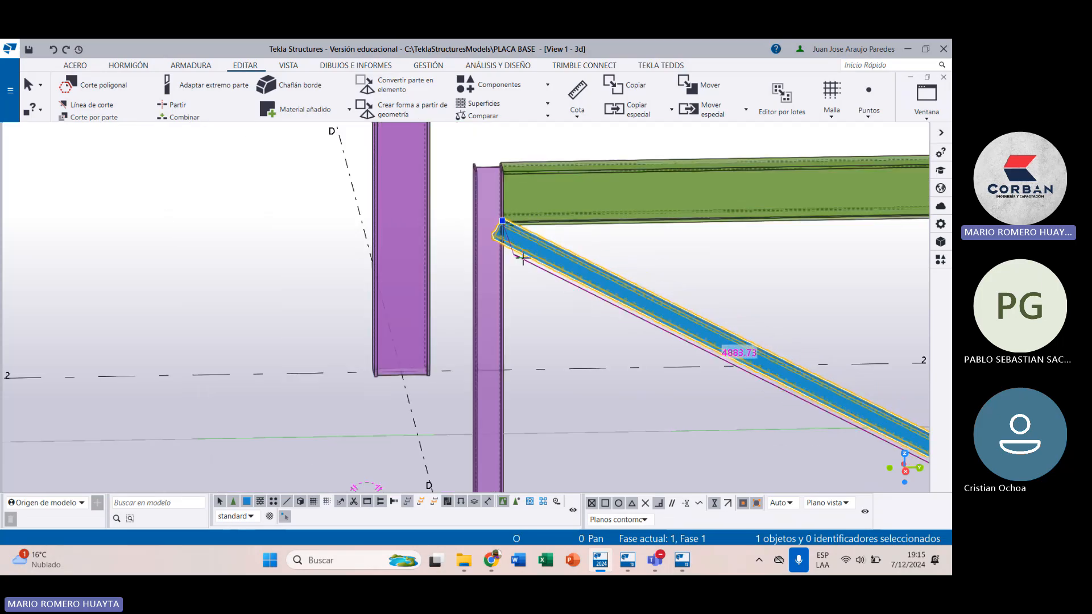
pyautogui.keyDown('ctrl'); pyautogui.moveTo(520, 265); pyautogui.dragTo(725, 240, button='middle'); pyautogui.keyUp('ctrl')
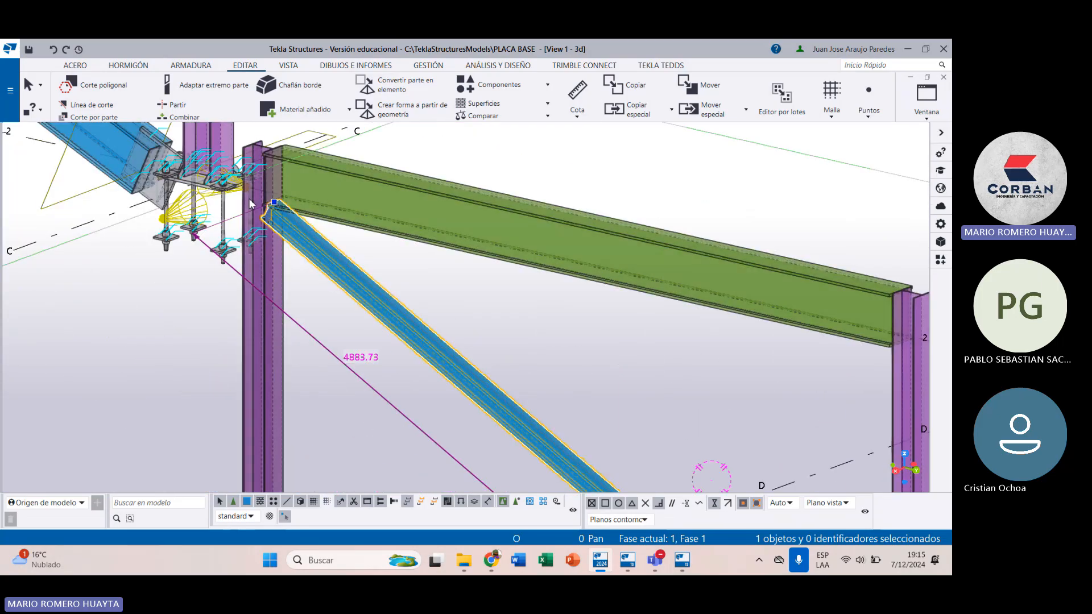
pyautogui.scroll(2, 254, 204)
pyautogui.scroll(3, 254, 204)
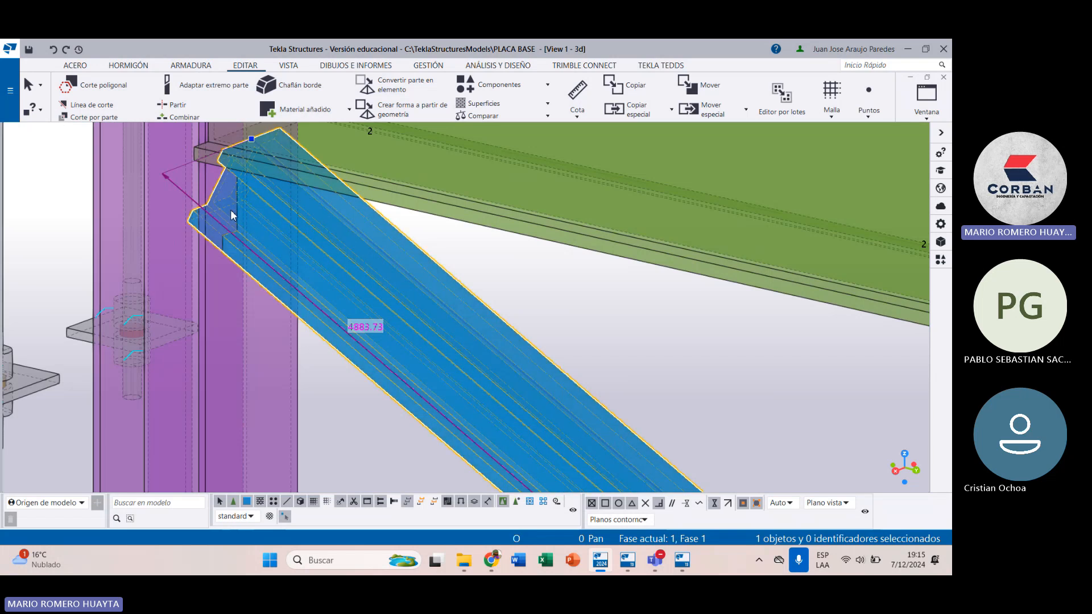
pyautogui.scroll(-2, 232, 215)
pyautogui.scroll(-3, 246, 243)
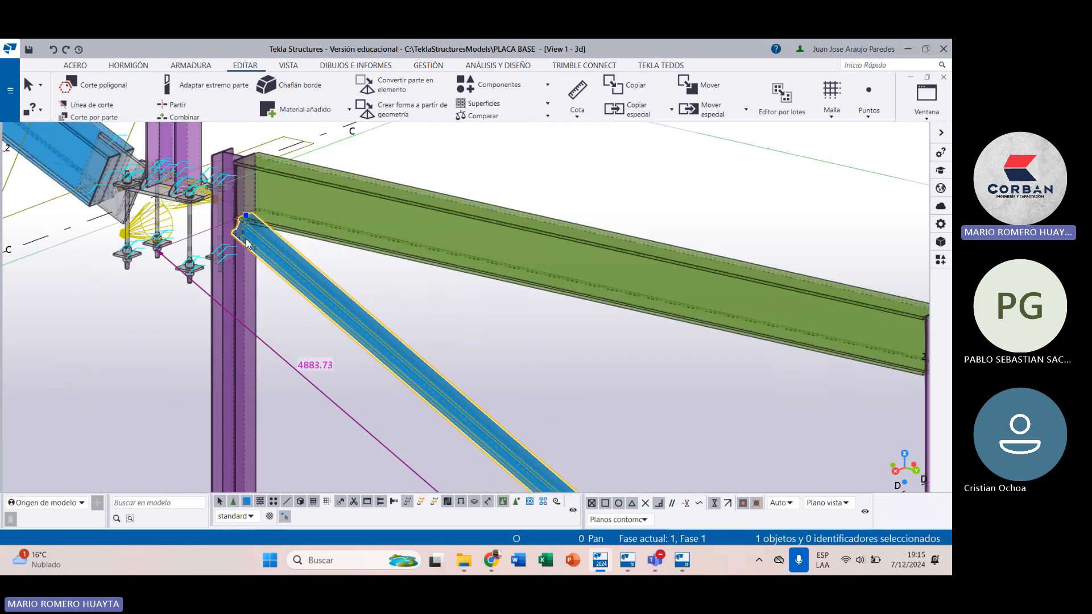
# Step: Start a weld between parts, show its properties and set the weld size above the line to 1/8"
pyautogui.click(88, 65)
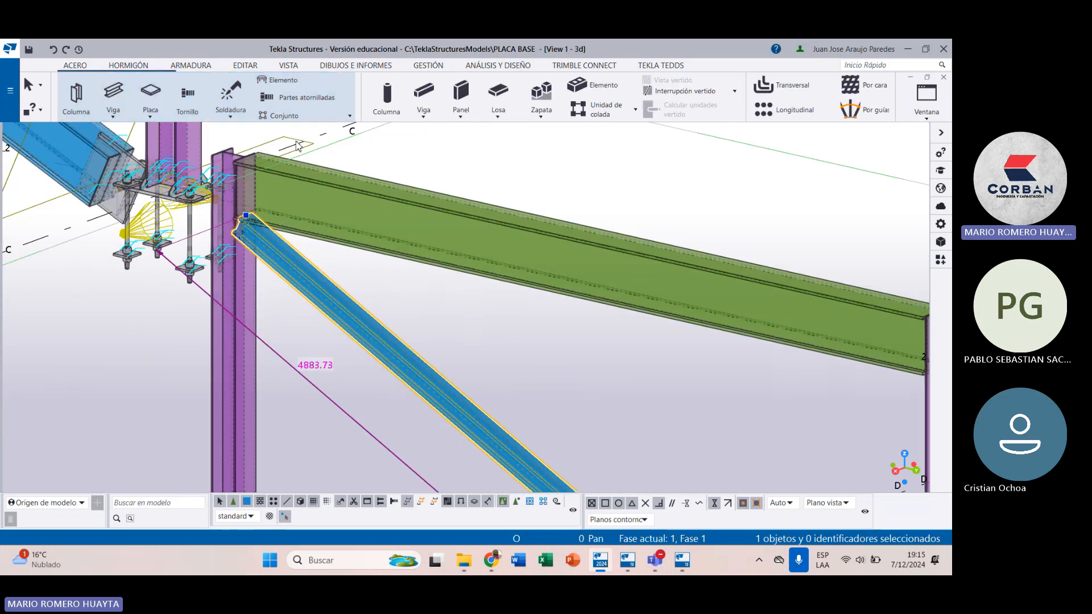
pyautogui.click(231, 108)
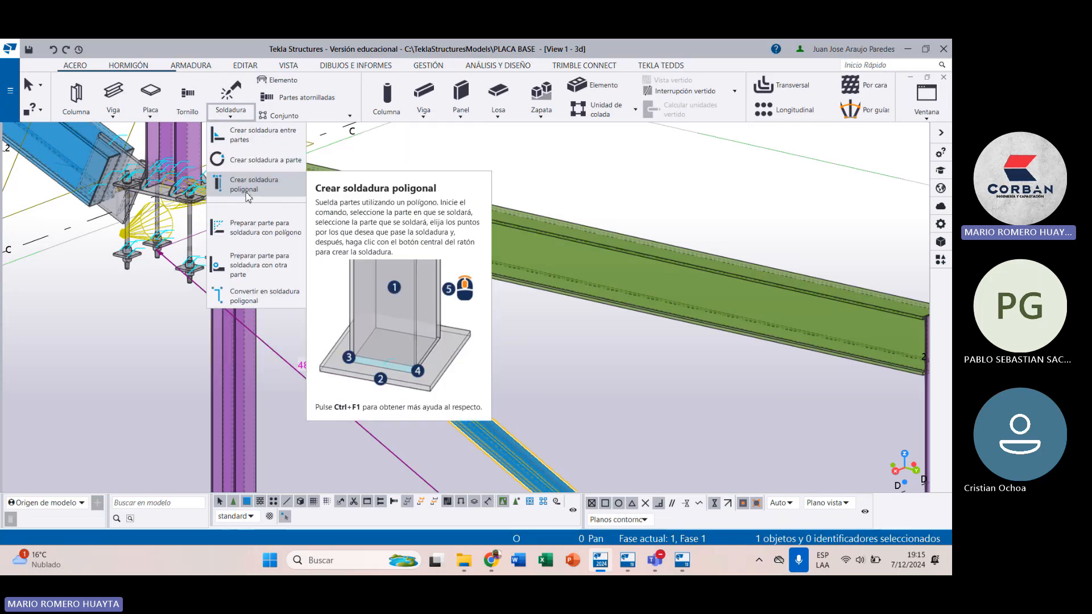
pyautogui.click(231, 96)
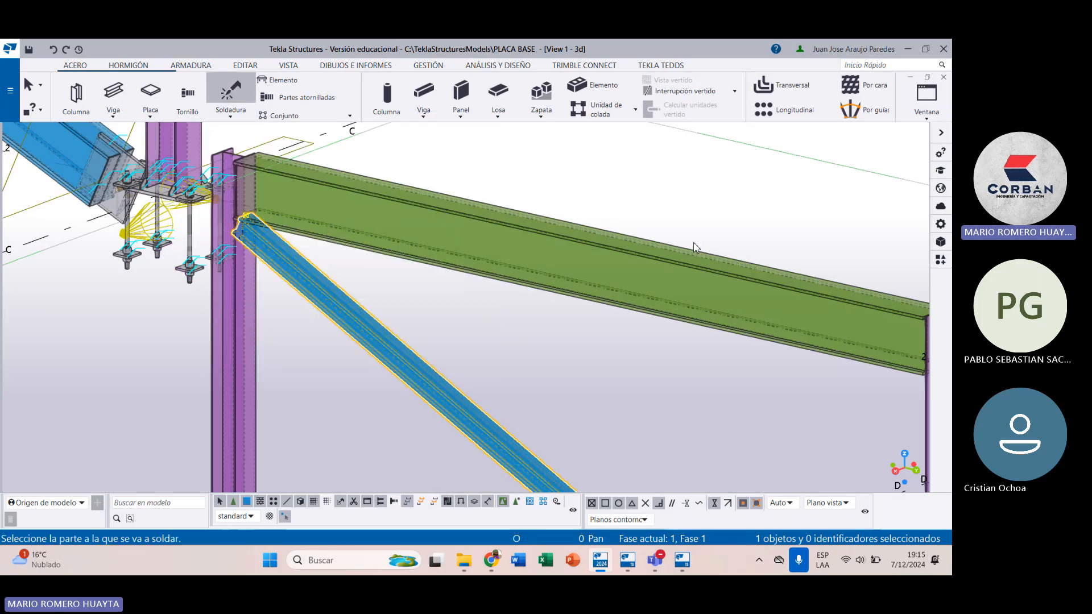
pyautogui.click(941, 224)
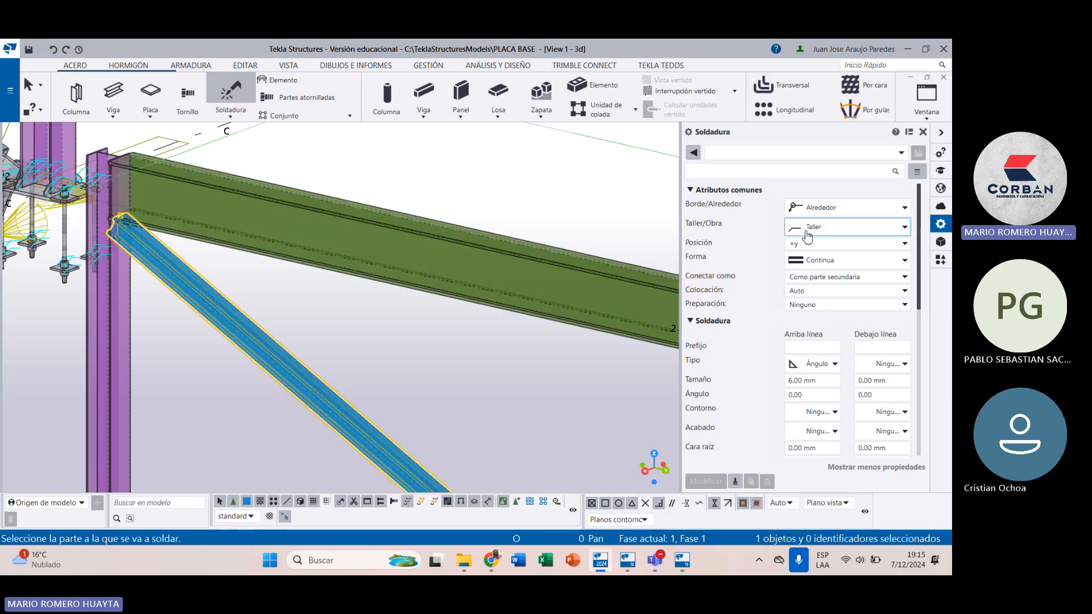
pyautogui.click(824, 381)
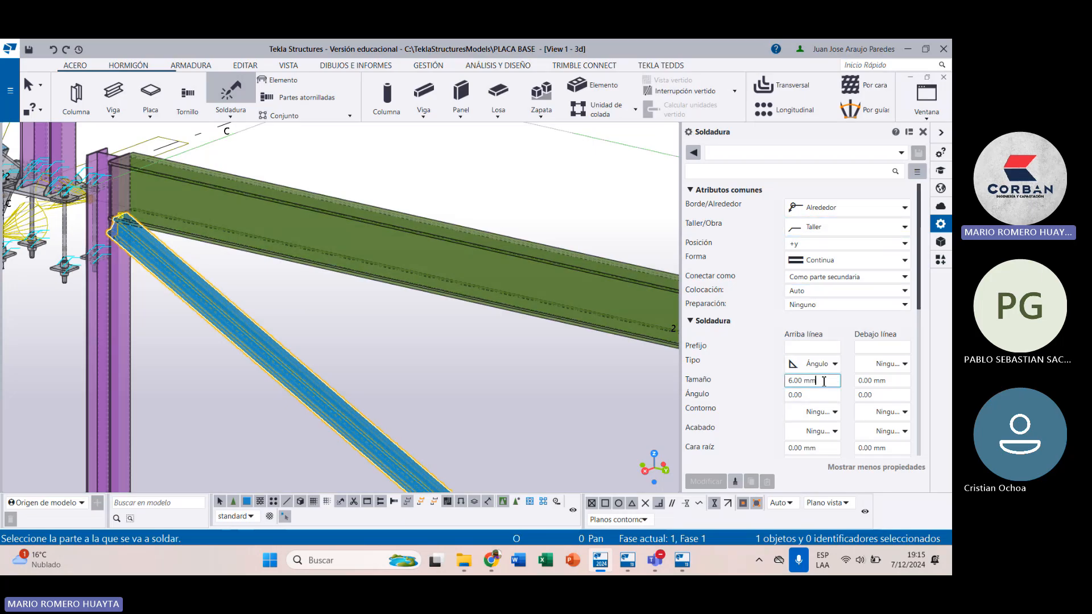
pyautogui.moveTo(824, 381); pyautogui.dragTo(785, 383)
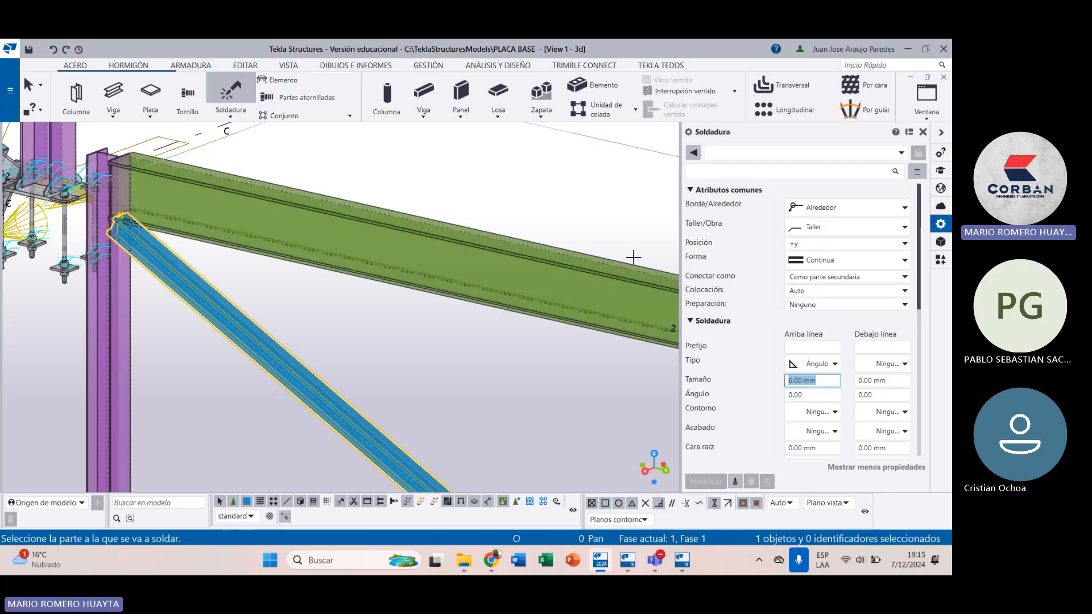
pyautogui.write('3')
pyautogui.press('BackSpace')
pyautogui.write('1/8"')
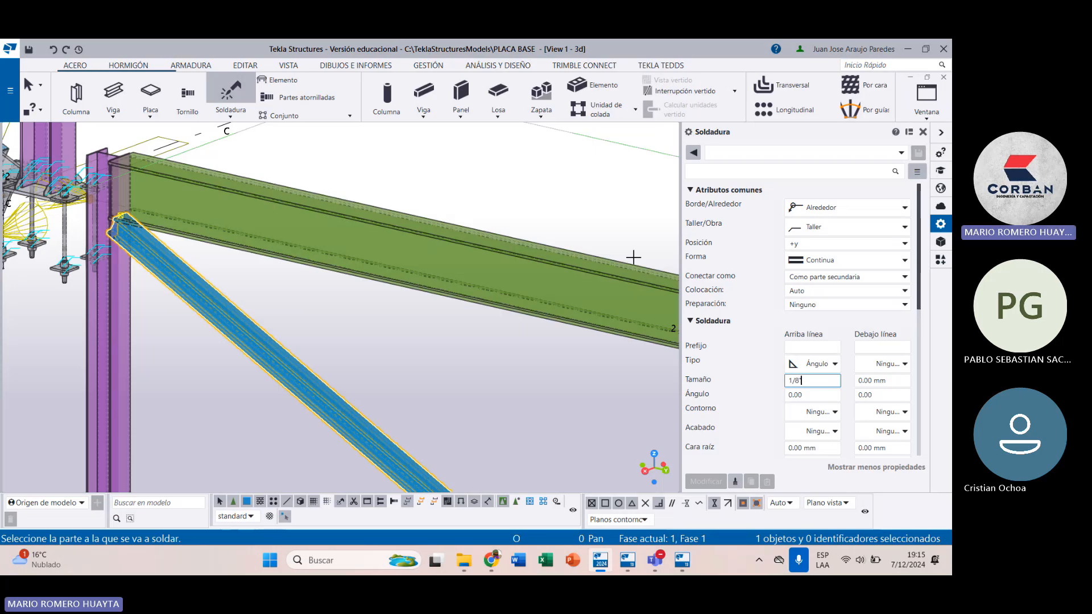
pyautogui.press('Tab')
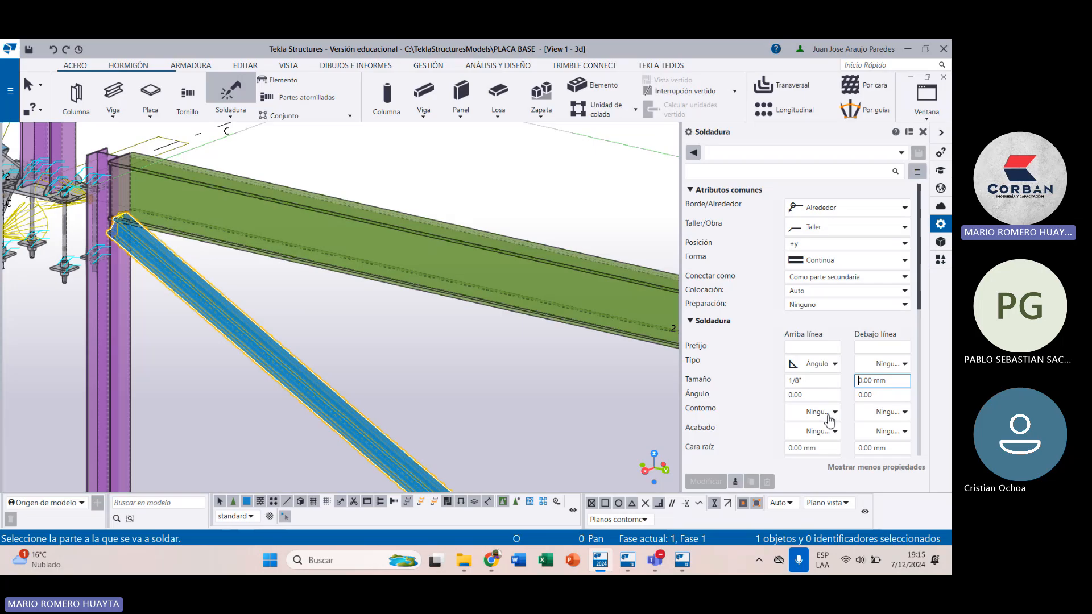
# Step: Check the above-line weld size and review the available weld types, keeping Ángulo
pyautogui.click(814, 381)
pyautogui.press('Tab')
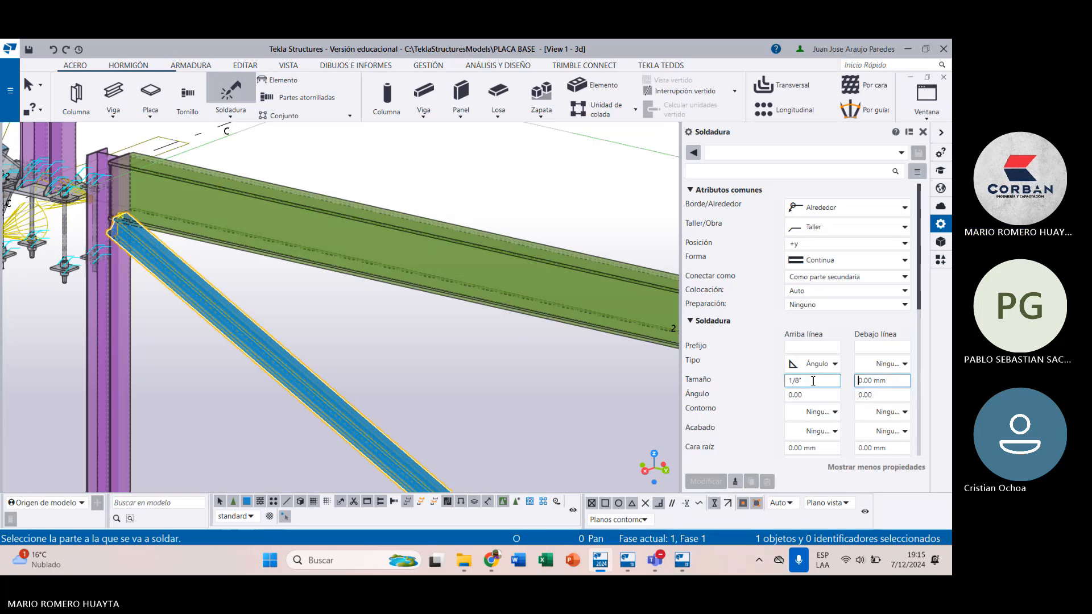
pyautogui.click(814, 381)
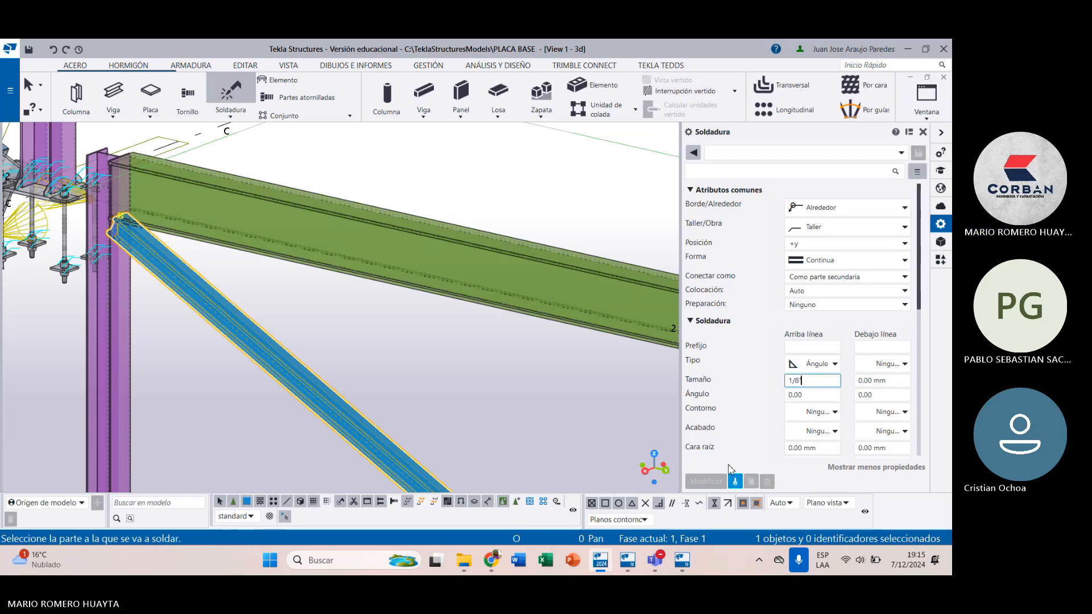
pyautogui.click(893, 380)
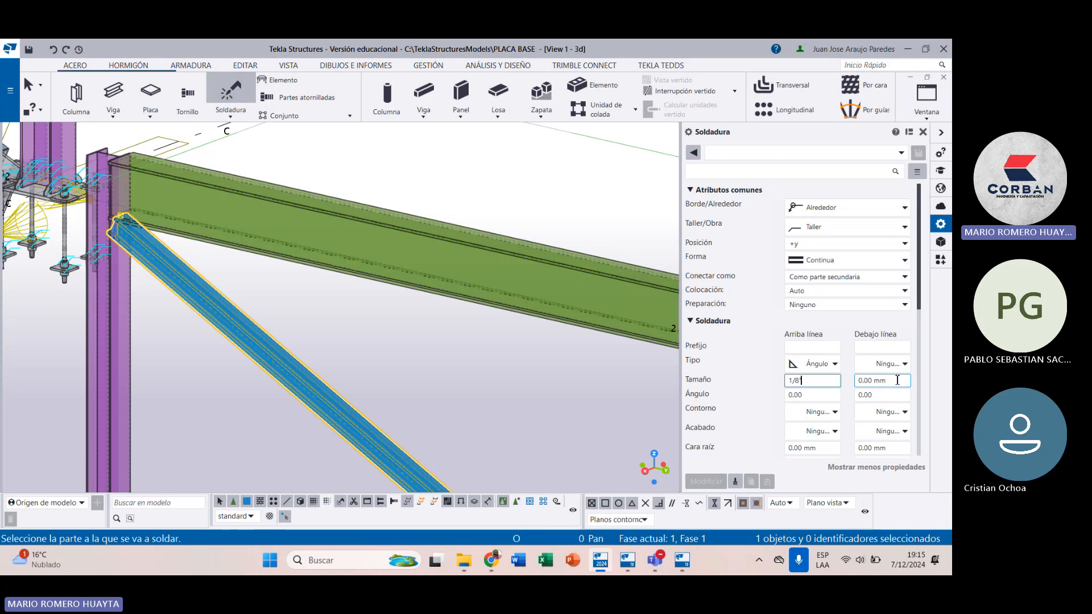
pyautogui.click(802, 381)
pyautogui.click(821, 366)
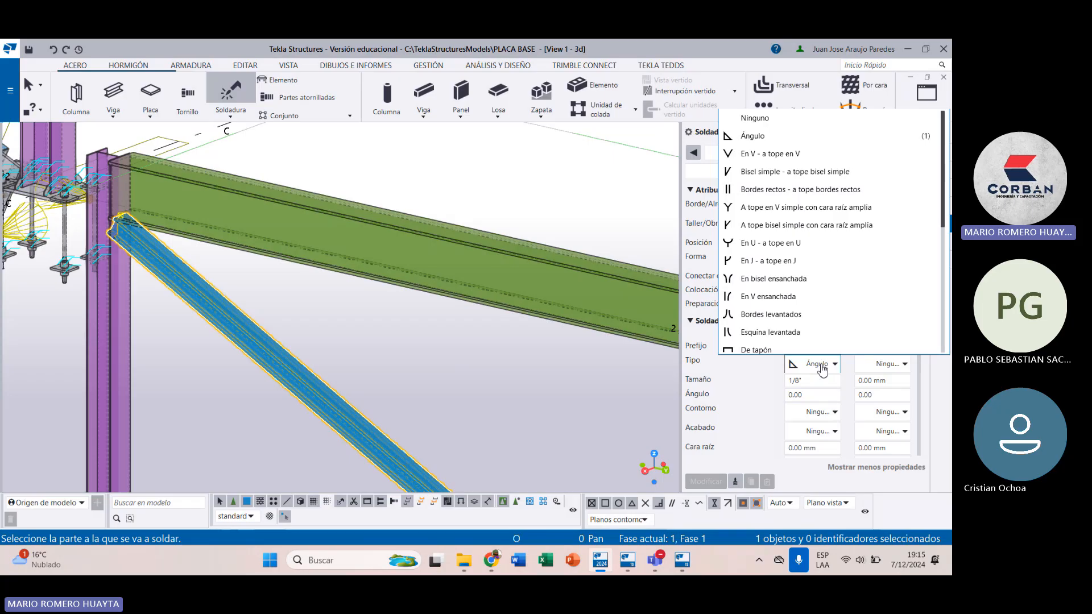
pyautogui.click(823, 370)
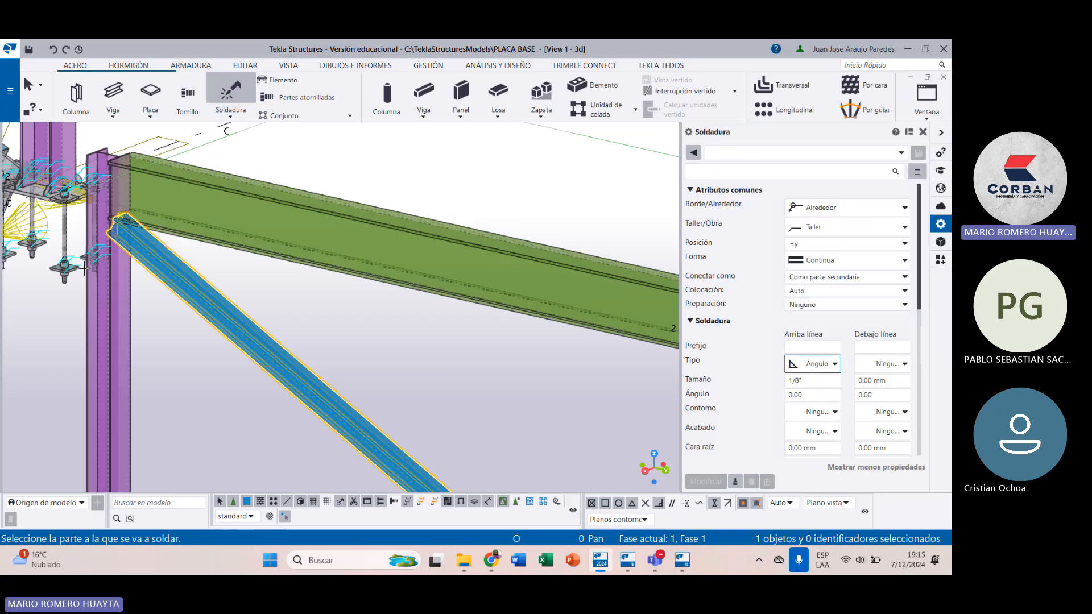
# Step: Weld the diagonal brace and the column at its upper end together, then end the weld command
pyautogui.scroll(5, 206, 254)
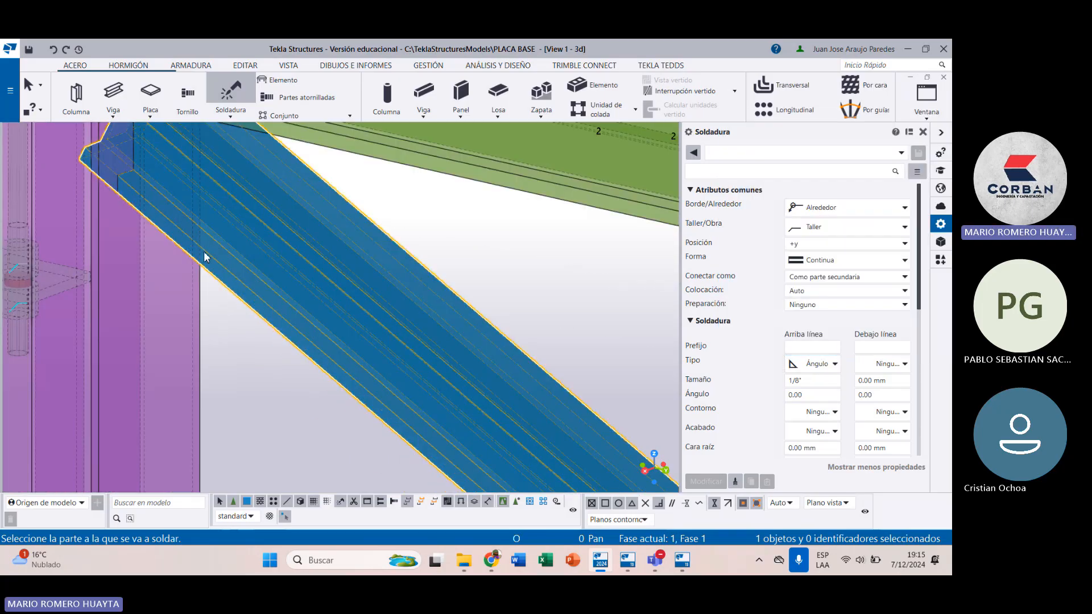
pyautogui.click(205, 253)
pyautogui.scroll(-5, 205, 254)
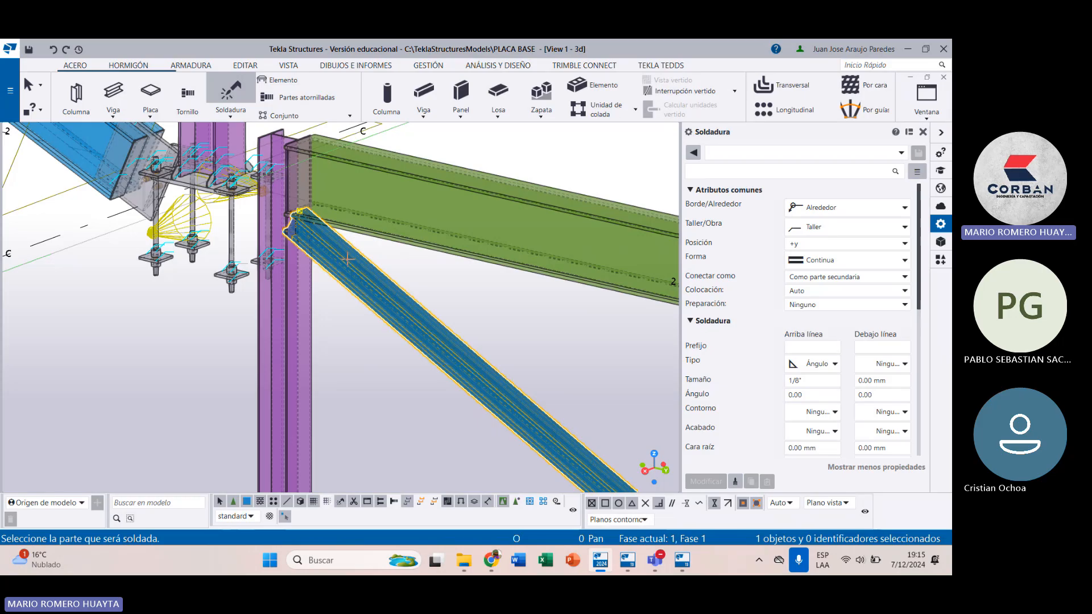
pyautogui.scroll(5, 348, 260)
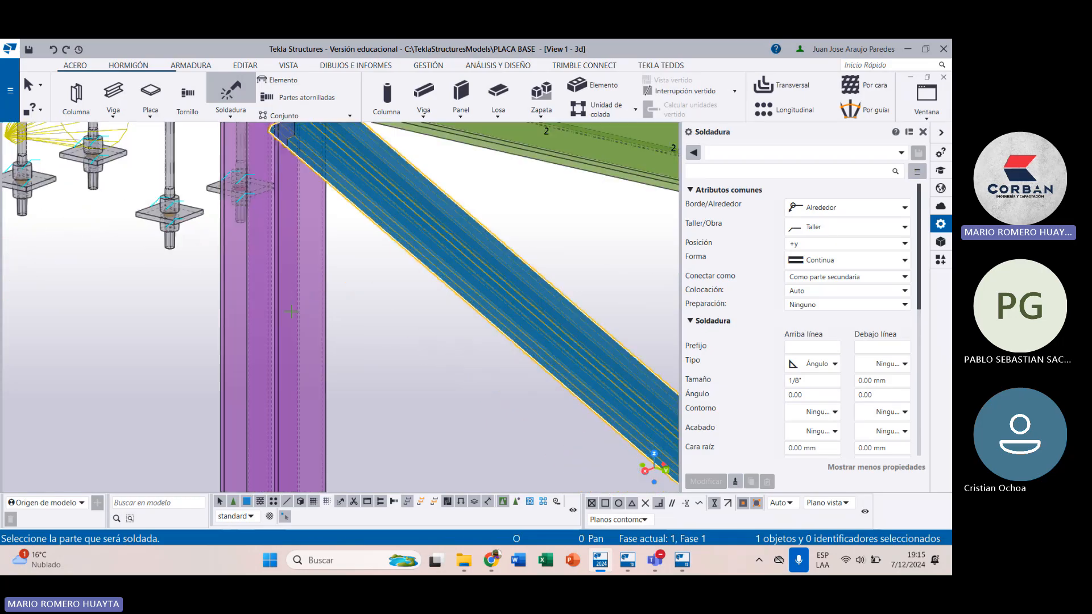
pyautogui.click(297, 311)
pyautogui.scroll(-5, 296, 311)
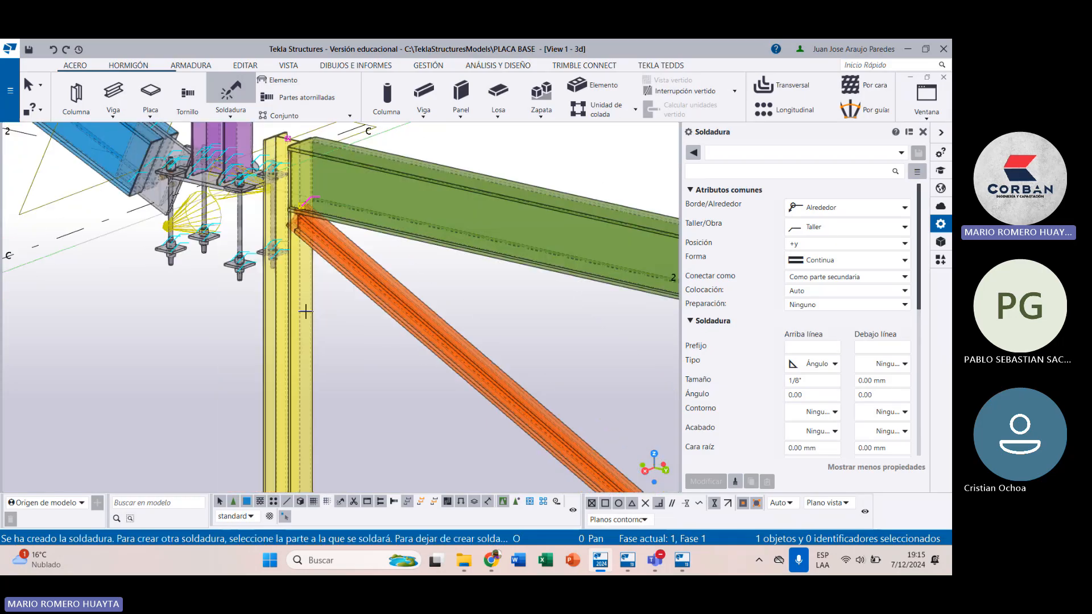
pyautogui.scroll(8, 296, 233)
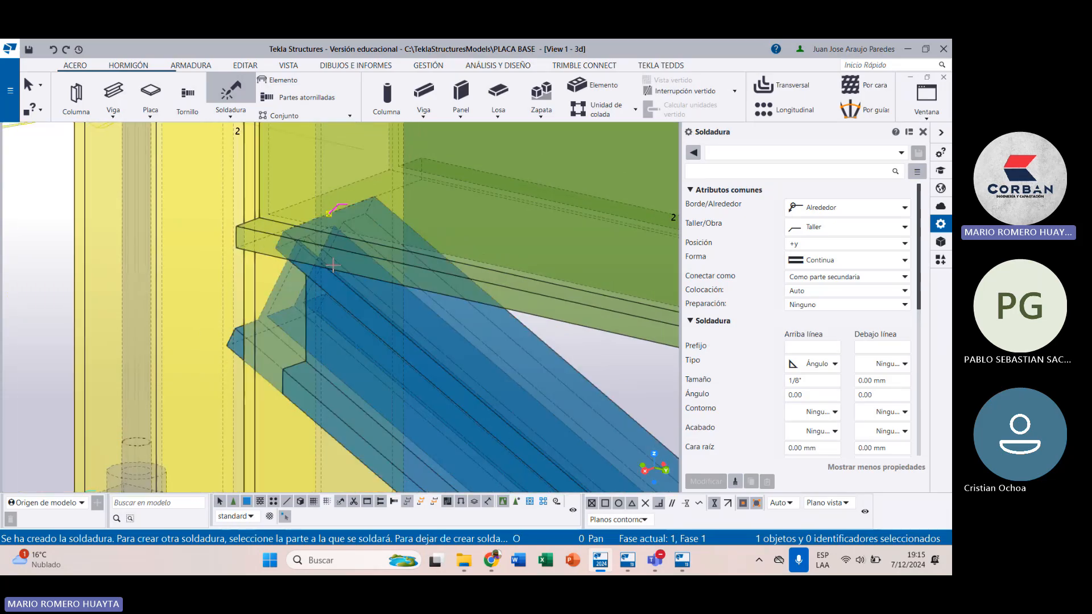
pyautogui.scroll(-6, 333, 264)
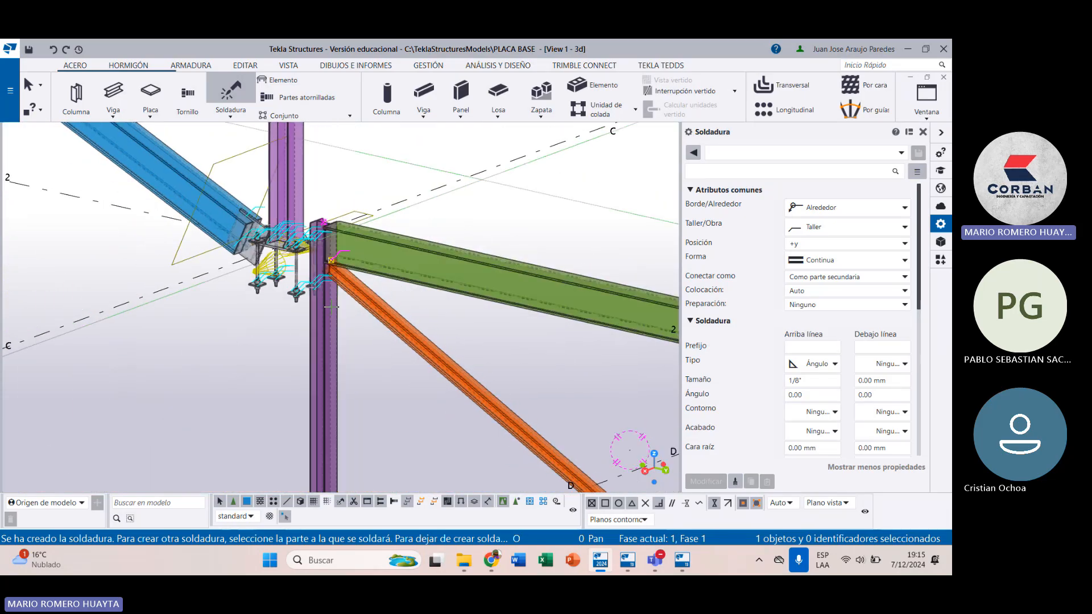
pyautogui.press('Escape')
# Step: Examine the welded joint between the diagonal brace, column and green beam from the front and at an angle
pyautogui.keyDown('ctrl'); pyautogui.moveTo(355, 368); pyautogui.dragTo(451, 350, button='middle'); pyautogui.keyUp('ctrl')
pyautogui.scroll(-5, 267, 329)
pyautogui.scroll(6, 481, 286)
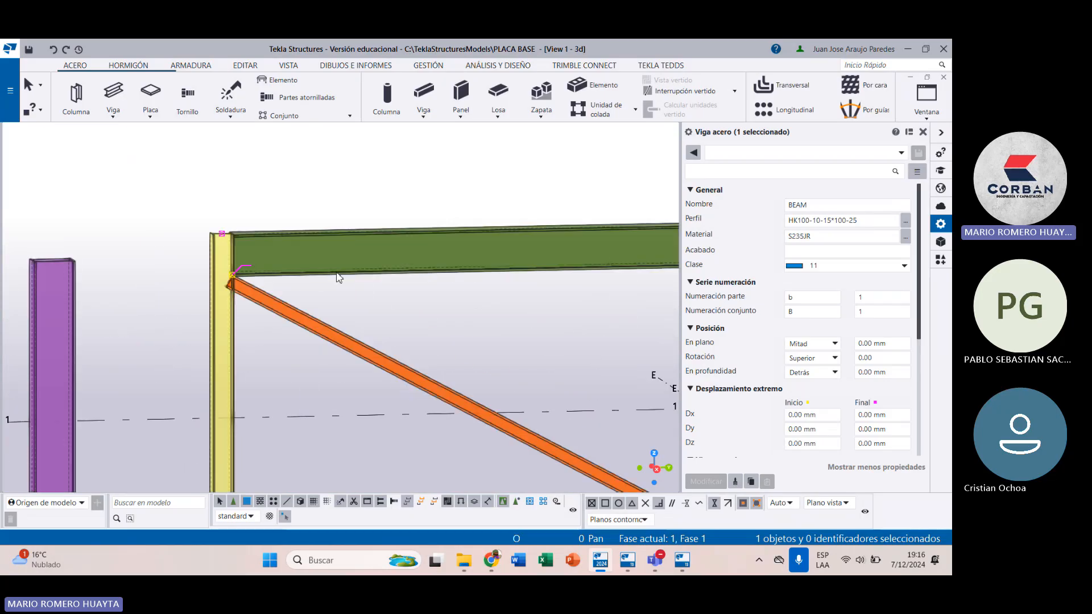
pyautogui.scroll(4, 229, 282)
pyautogui.scroll(1, 231, 284)
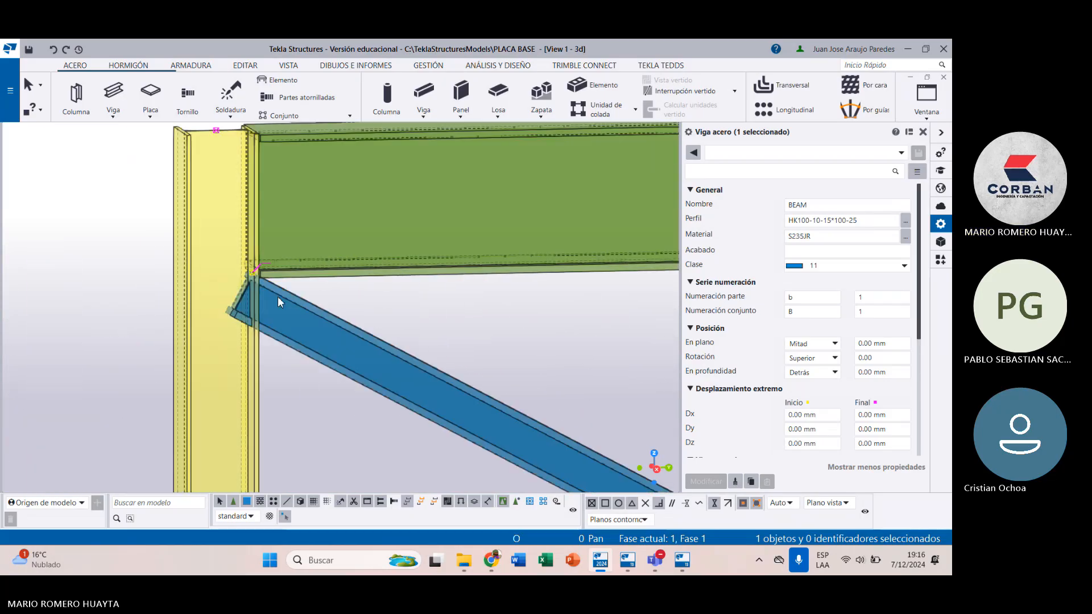
pyautogui.scroll(1, 305, 315)
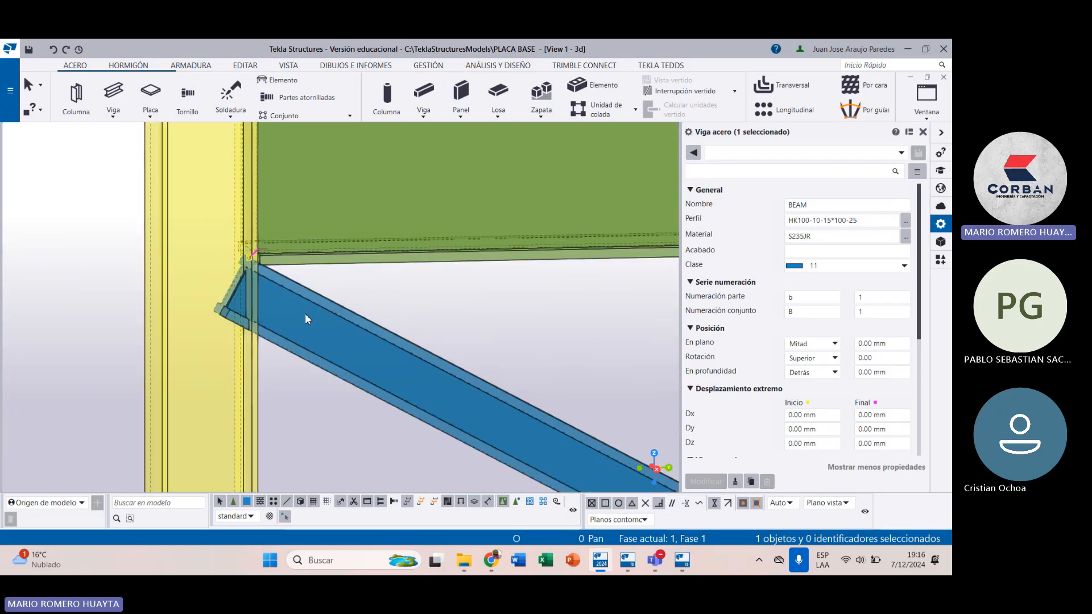
pyautogui.scroll(-4, 305, 313)
pyautogui.keyDown('ctrl'); pyautogui.moveTo(305, 313); pyautogui.dragTo(629, 279, button='middle'); pyautogui.keyUp('ctrl')
pyautogui.click(631, 281)
pyautogui.scroll(8, 326, 271)
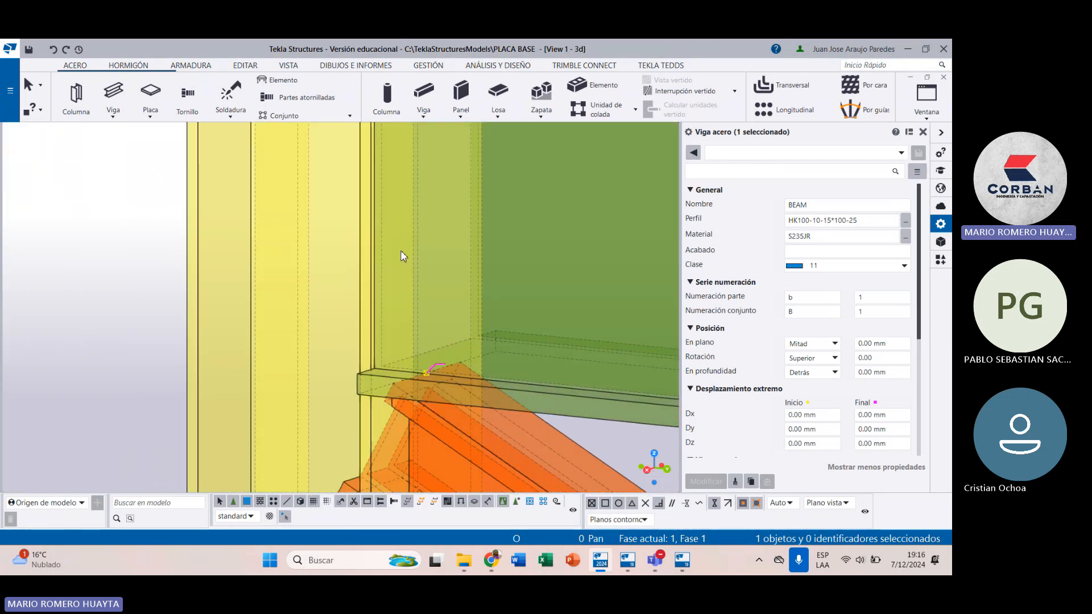
# Step: Select the column that meets the green beam and the diagonal brace at the welded joint
pyautogui.scroll(-5, 378, 257)
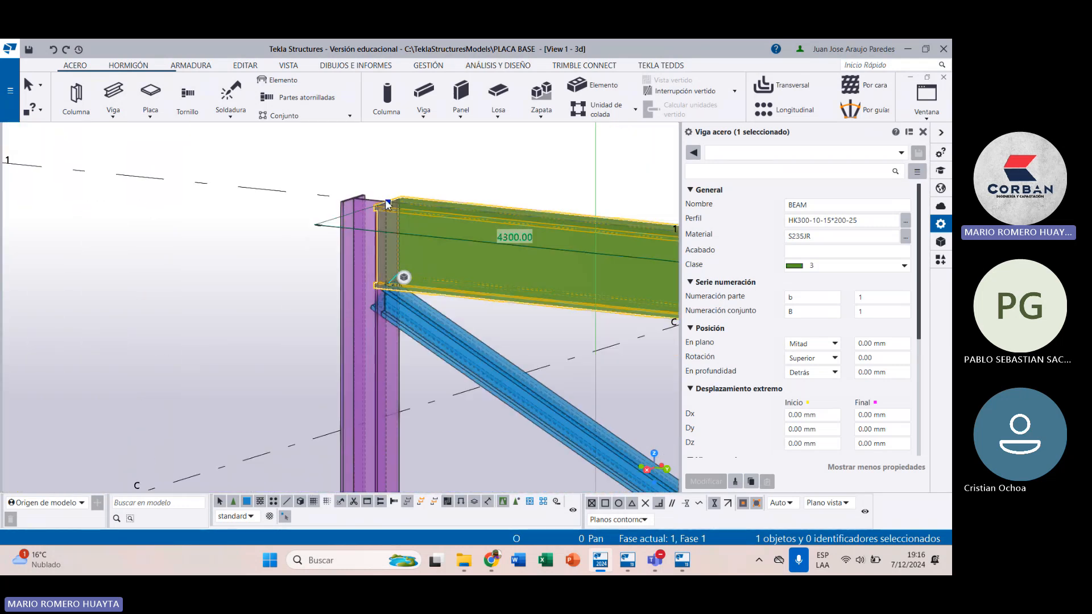
pyautogui.scroll(2, 390, 203)
pyautogui.click(353, 220)
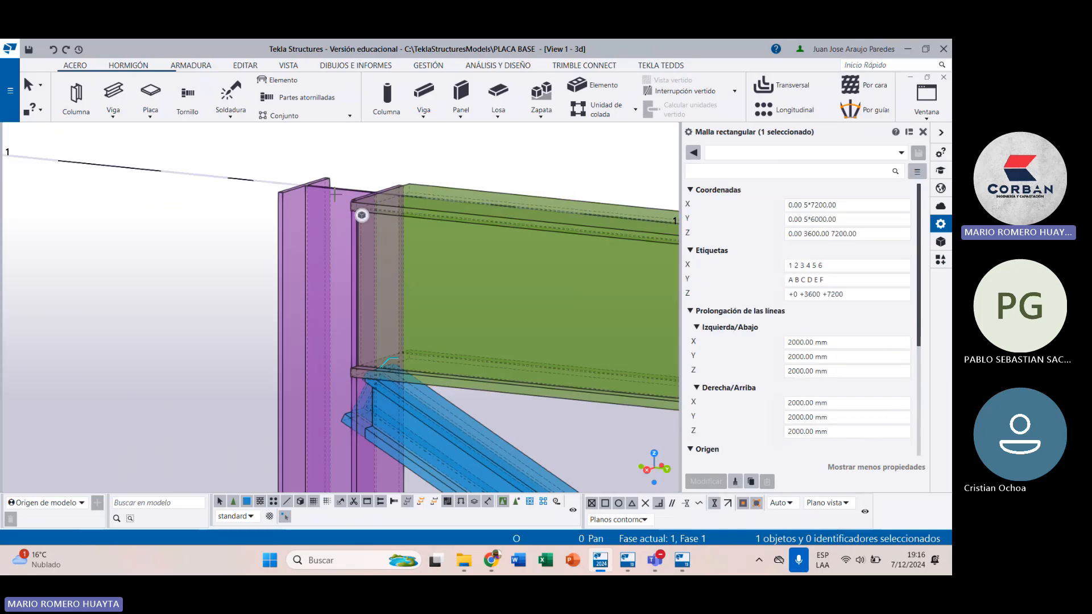
pyautogui.click(330, 205)
pyautogui.click(313, 204)
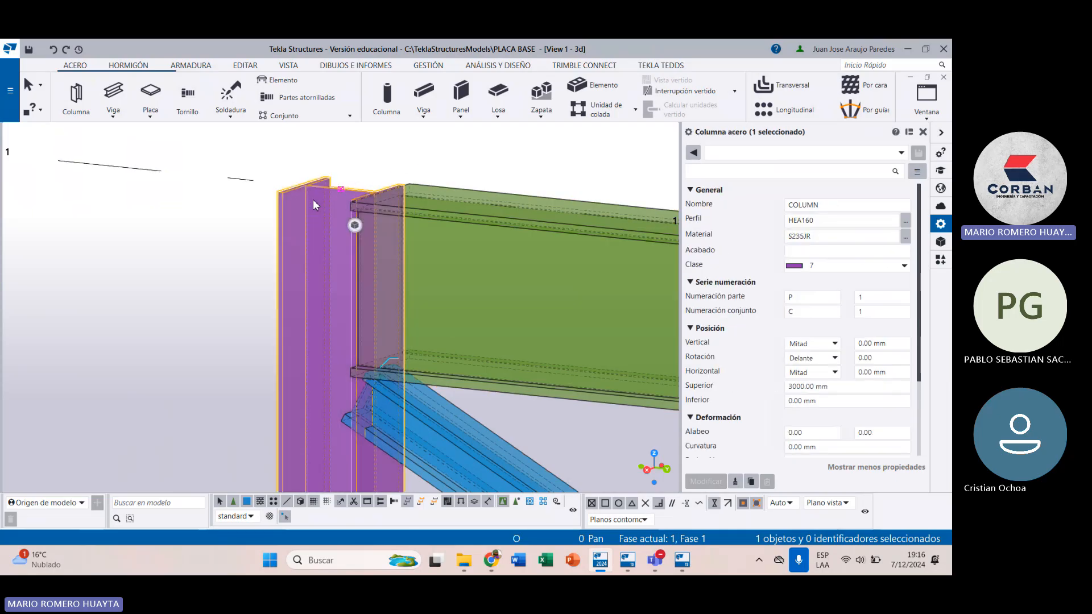
# Step: Inspect the column and the existing weld at the upper joint with the green beam and the diagonal brace
pyautogui.click(340, 189)
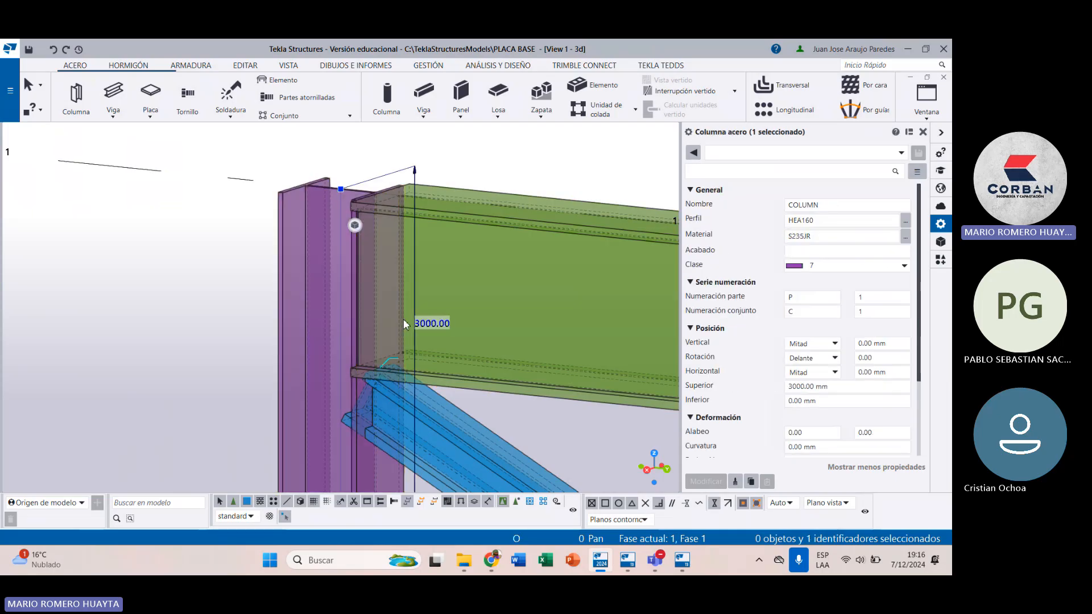
pyautogui.click(397, 363)
pyautogui.scroll(-5, 355, 268)
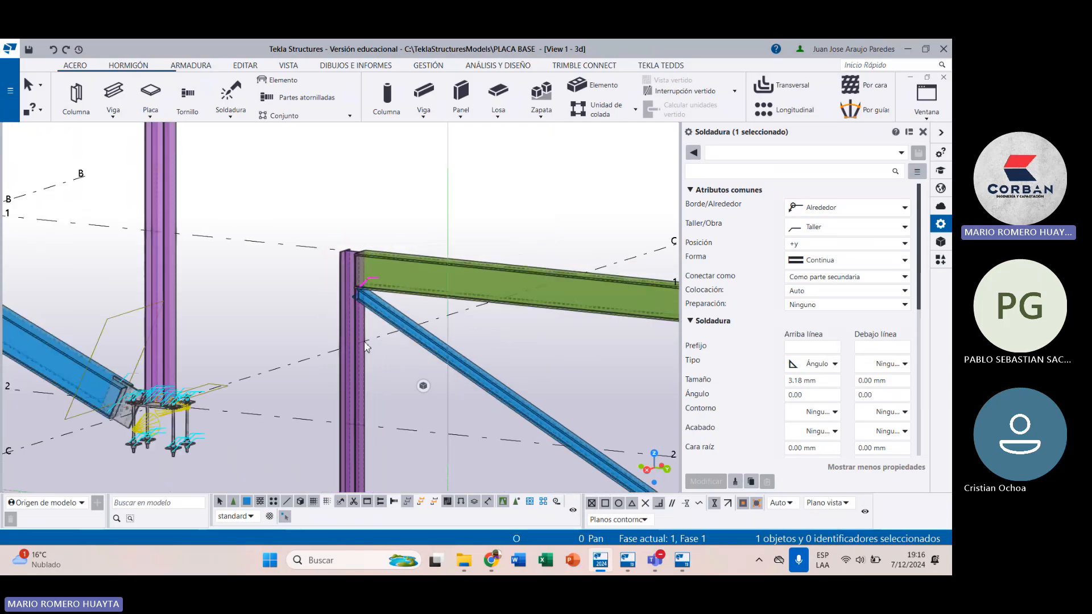
pyautogui.click(361, 338)
pyautogui.scroll(3, 361, 326)
pyautogui.scroll(2, 361, 330)
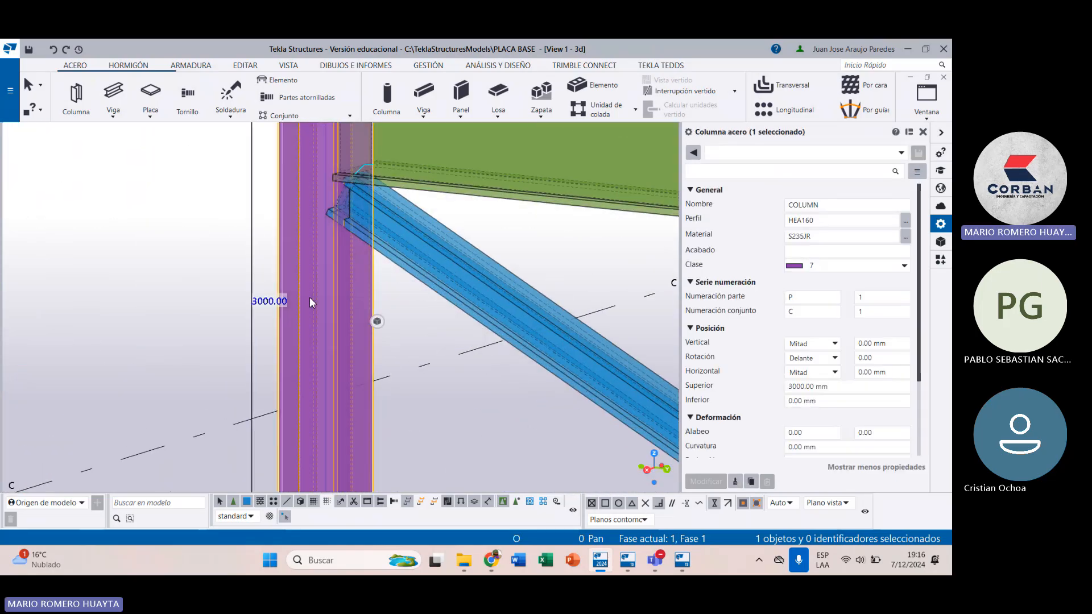
# Step: Weld the diagonal brace and the green beam together at the upper joint
pyautogui.click(423, 308)
pyautogui.click(231, 94)
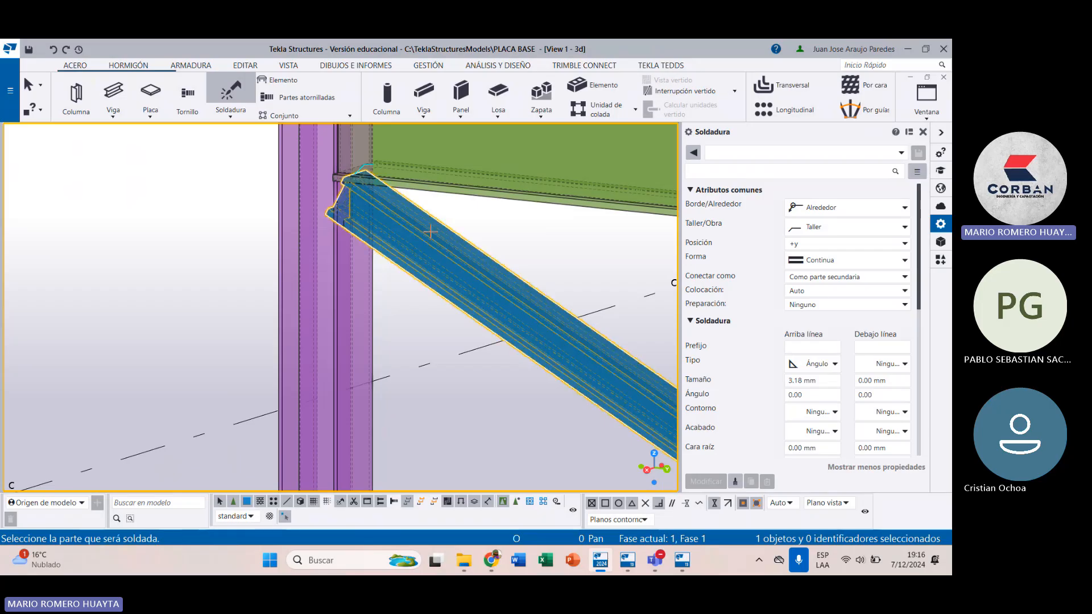
pyautogui.click(422, 191)
pyautogui.scroll(3, 398, 187)
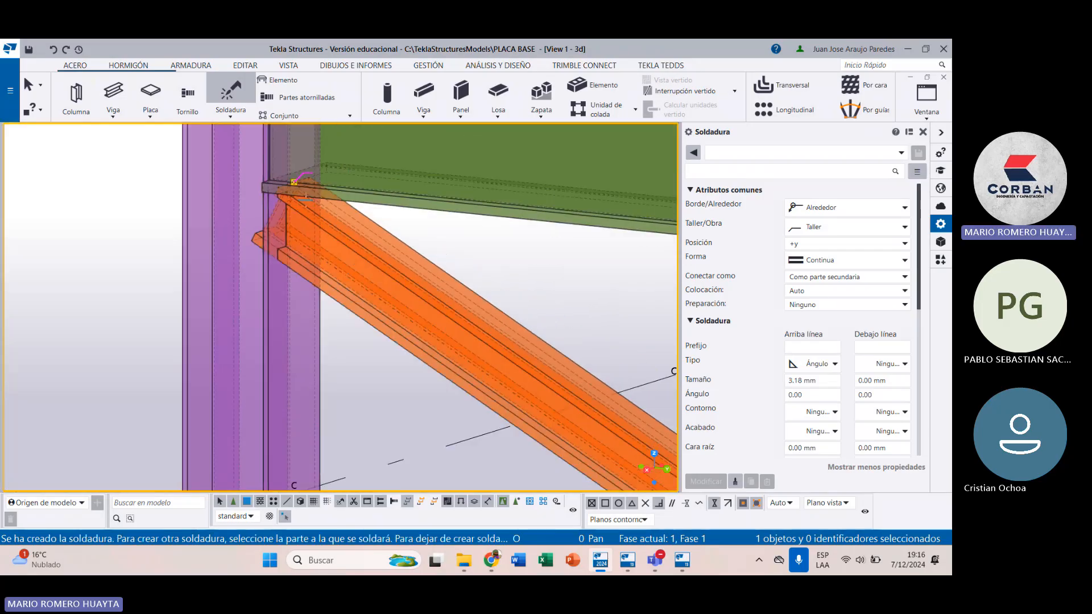
# Step: Weld the column at grid intersection D-3 to its base plate
pyautogui.scroll(-5, 306, 199)
pyautogui.moveTo(317, 385); pyautogui.dragTo(227, 211, button='middle')
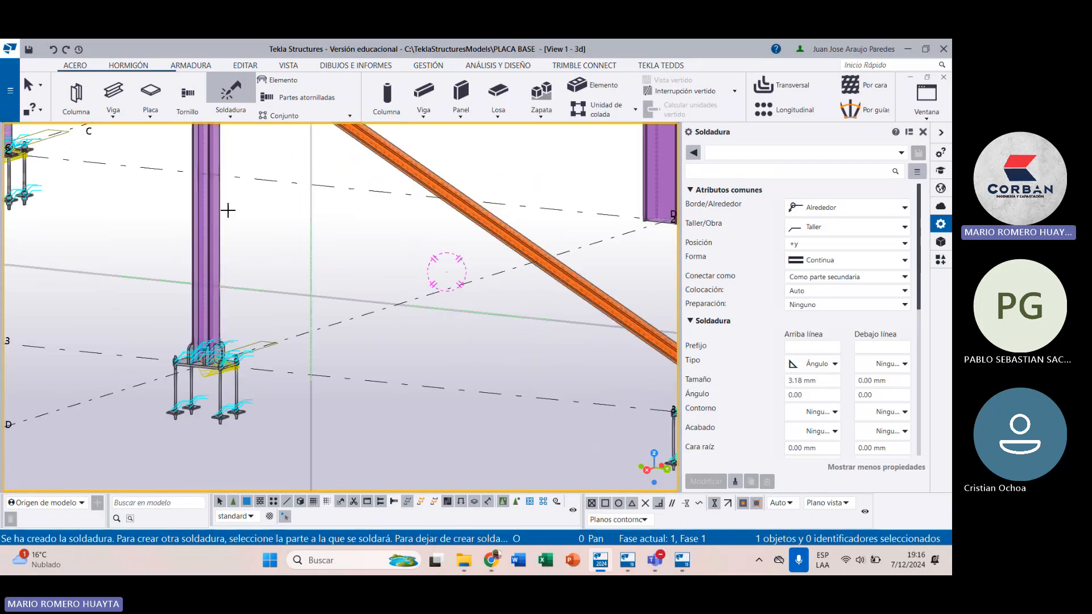
pyautogui.click(217, 244)
pyautogui.scroll(2, 210, 336)
pyautogui.scroll(4, 202, 434)
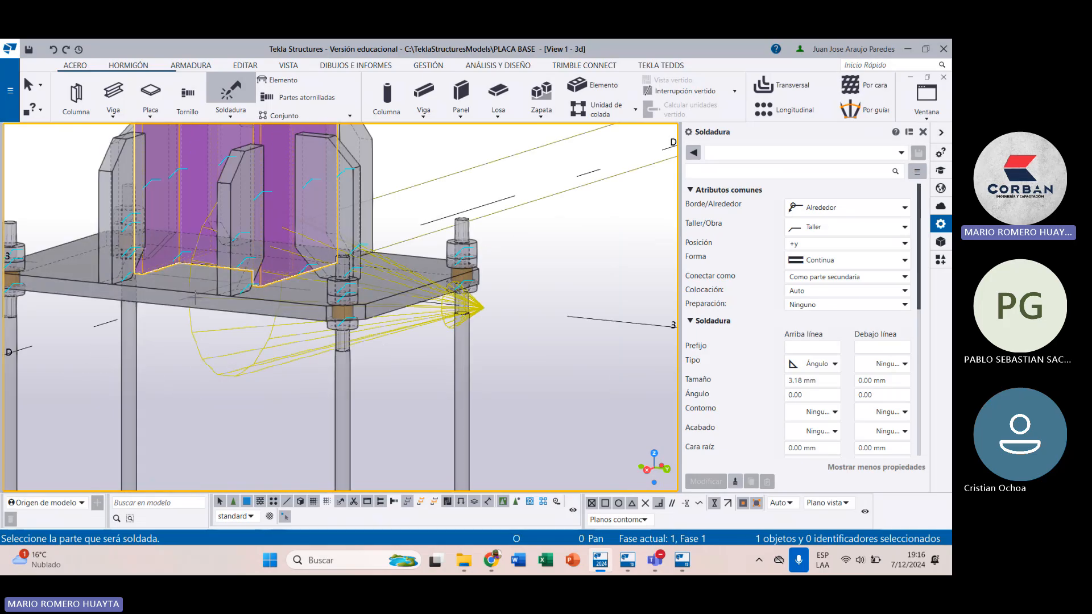
pyautogui.click(198, 292)
pyautogui.scroll(-6, 238, 274)
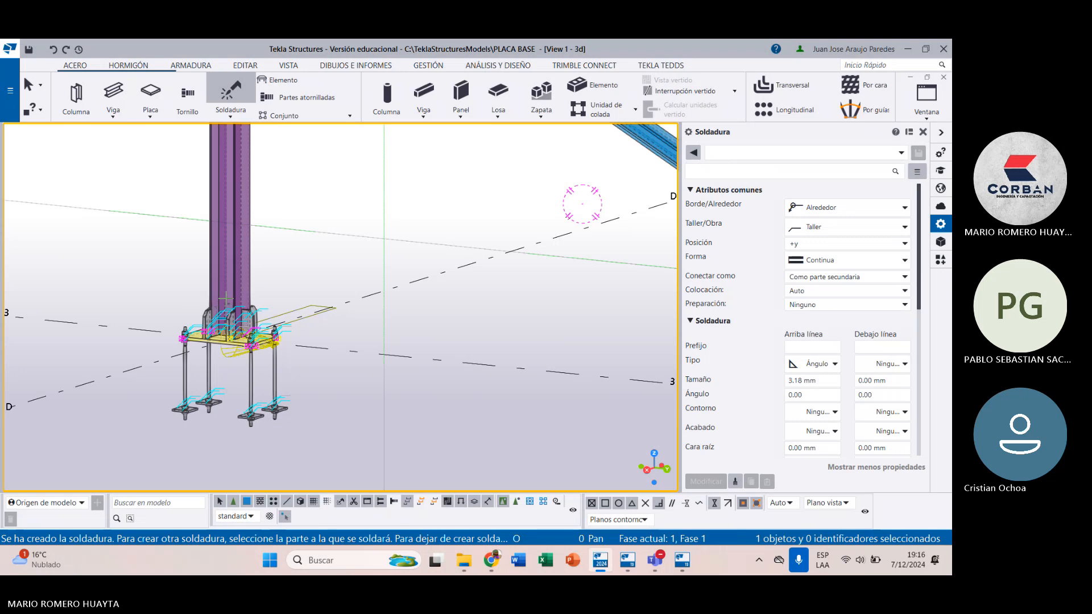
# Step: Set the below-line weld size to 6, reweld the column and base plate deleting duplicates, and end the command
pyautogui.click(860, 380)
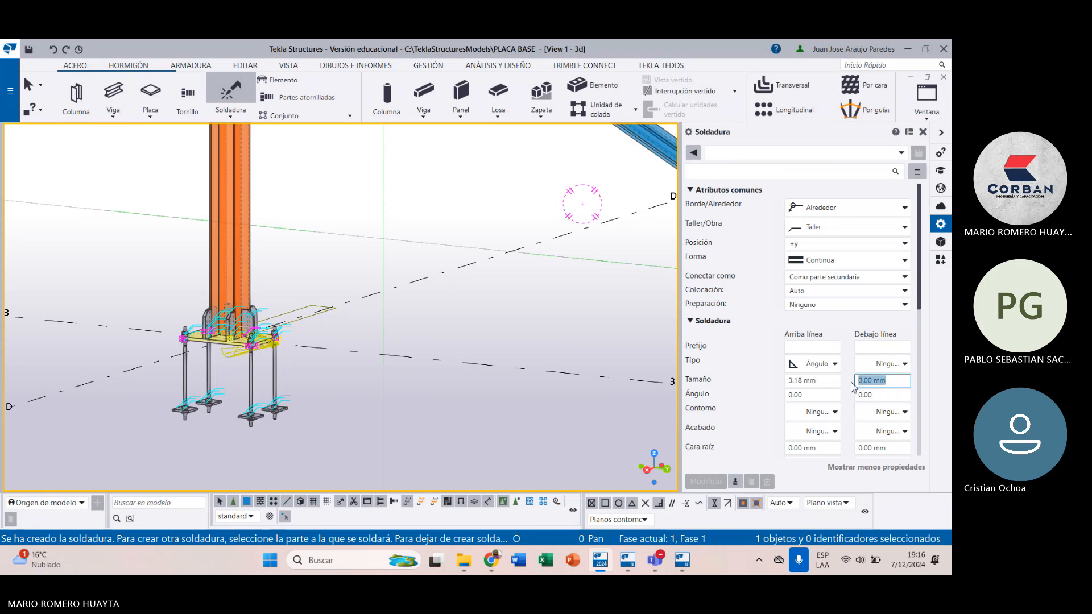
pyautogui.write('6')
pyautogui.press('Tab')
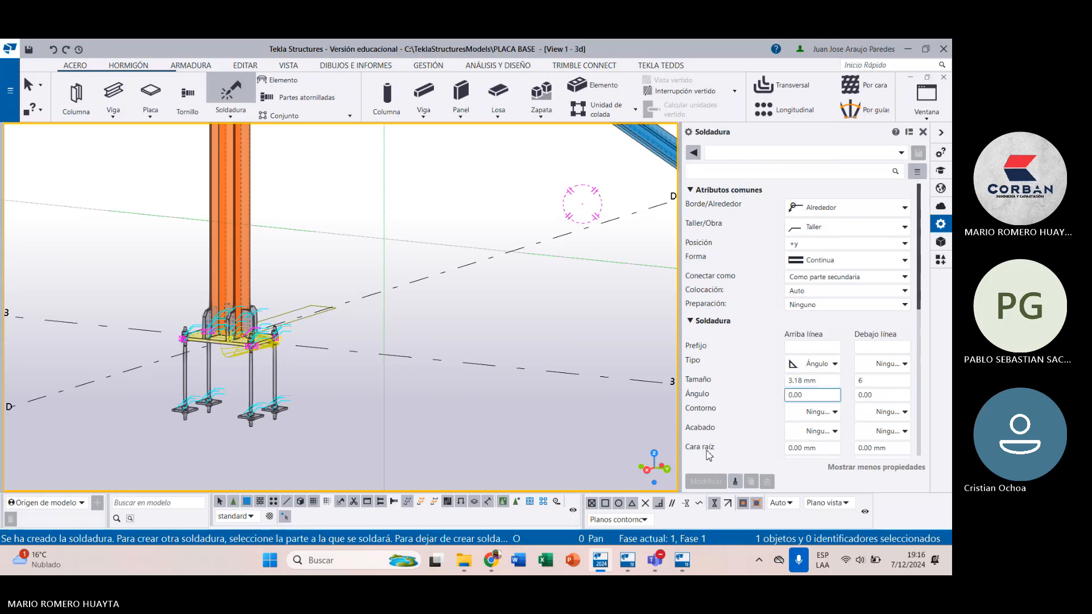
pyautogui.click(241, 294)
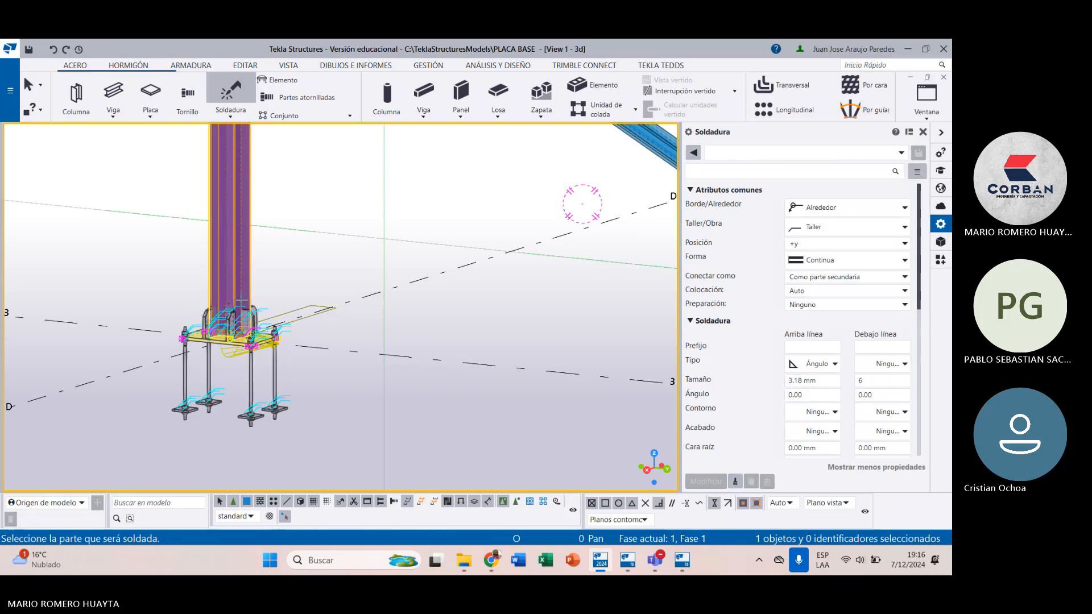
pyautogui.scroll(5, 240, 328)
pyautogui.click(237, 360)
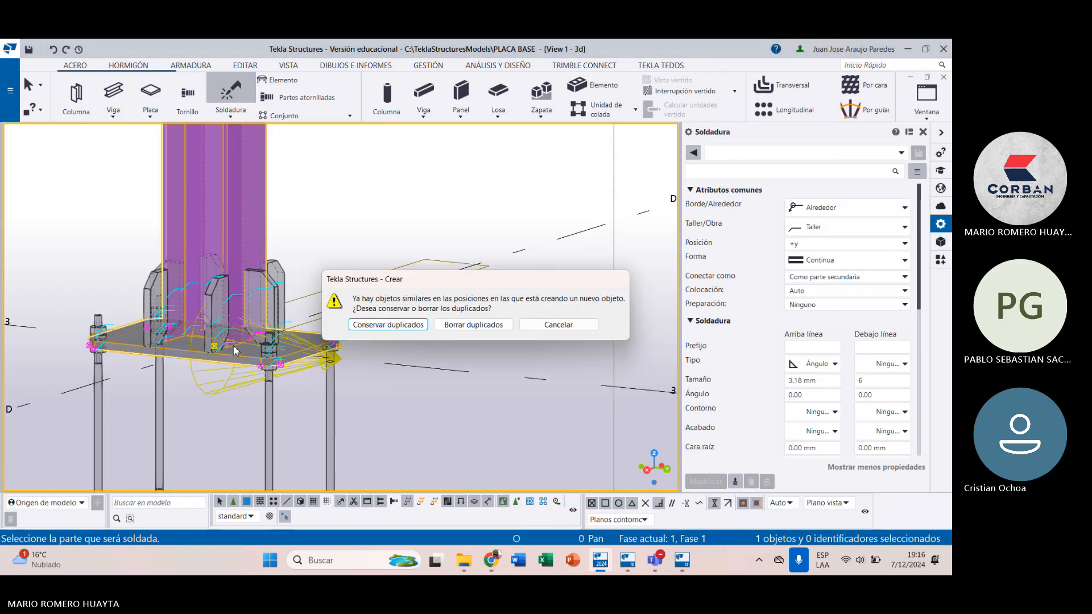
pyautogui.click(487, 324)
pyautogui.press('Escape')
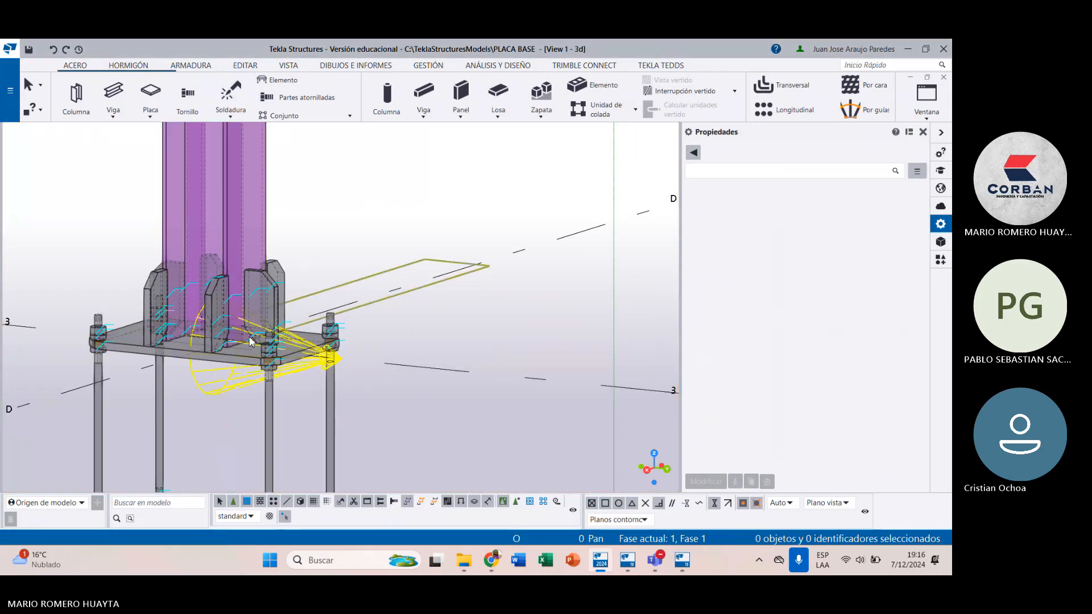
pyautogui.scroll(4, 416, 321)
pyautogui.scroll(-2, 415, 320)
pyautogui.scroll(-6, 414, 320)
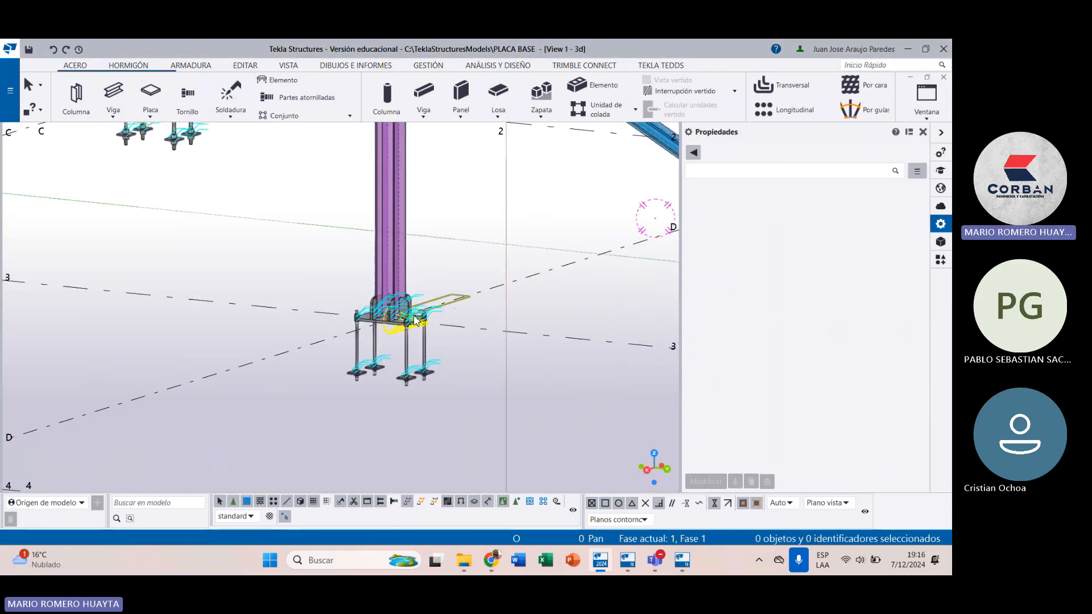
# Step: Close the properties and weld the column and the green beam together at the upper joint, ending the weld command
pyautogui.scroll(6, 412, 222)
pyautogui.scroll(4, 412, 218)
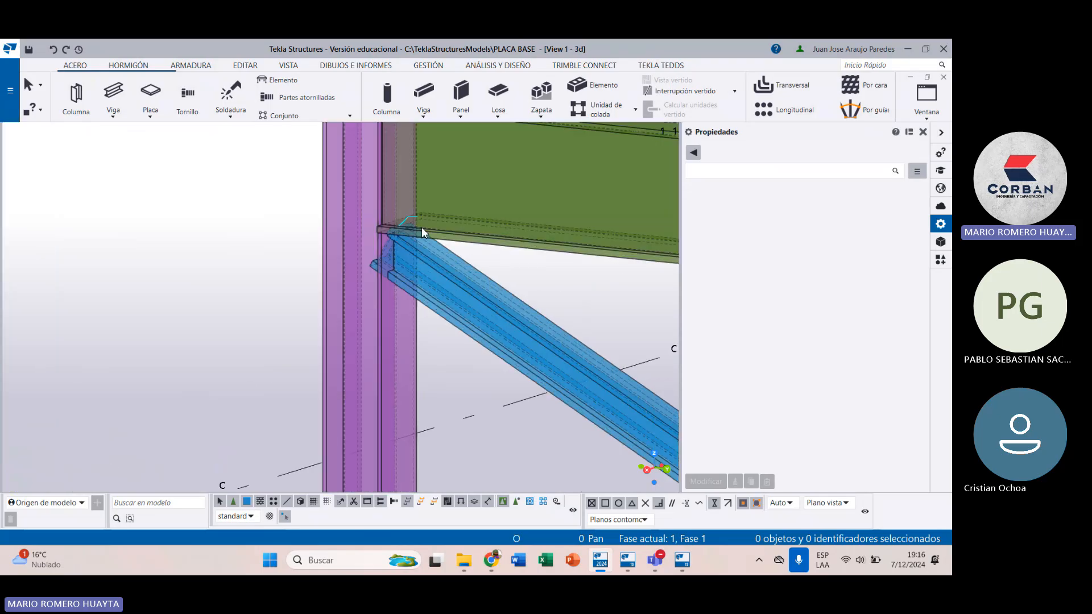
pyautogui.scroll(-2, 421, 227)
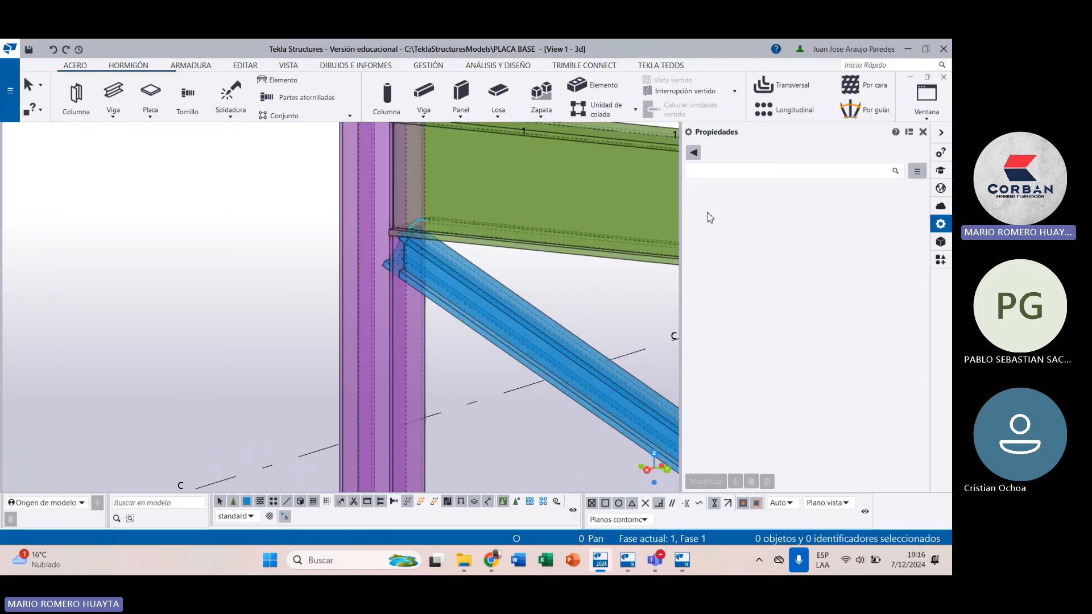
pyautogui.click(923, 132)
pyautogui.click(234, 116)
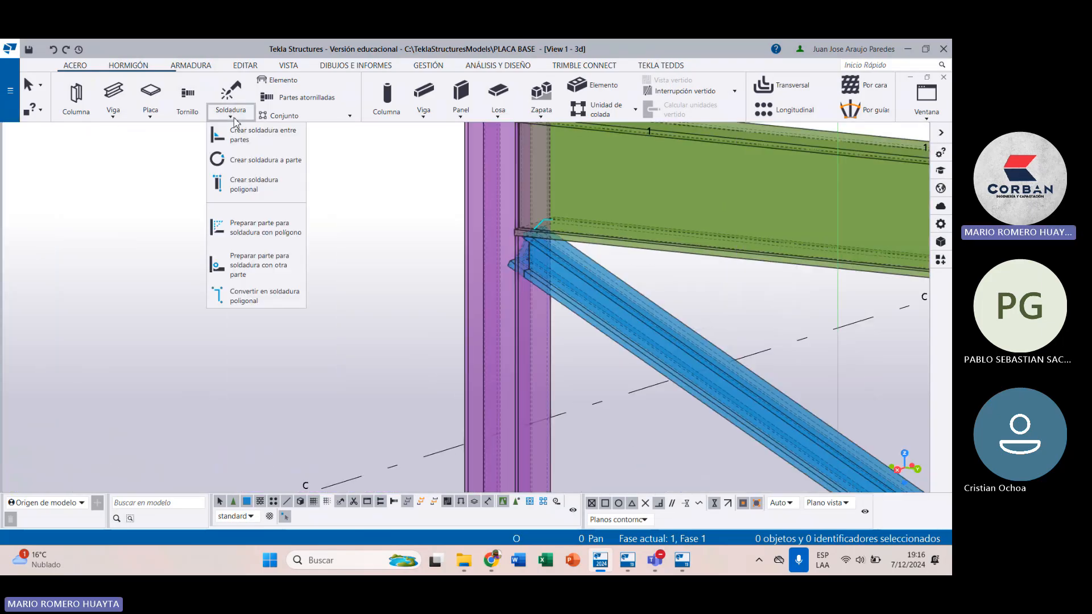
pyautogui.scroll(-2, 245, 121)
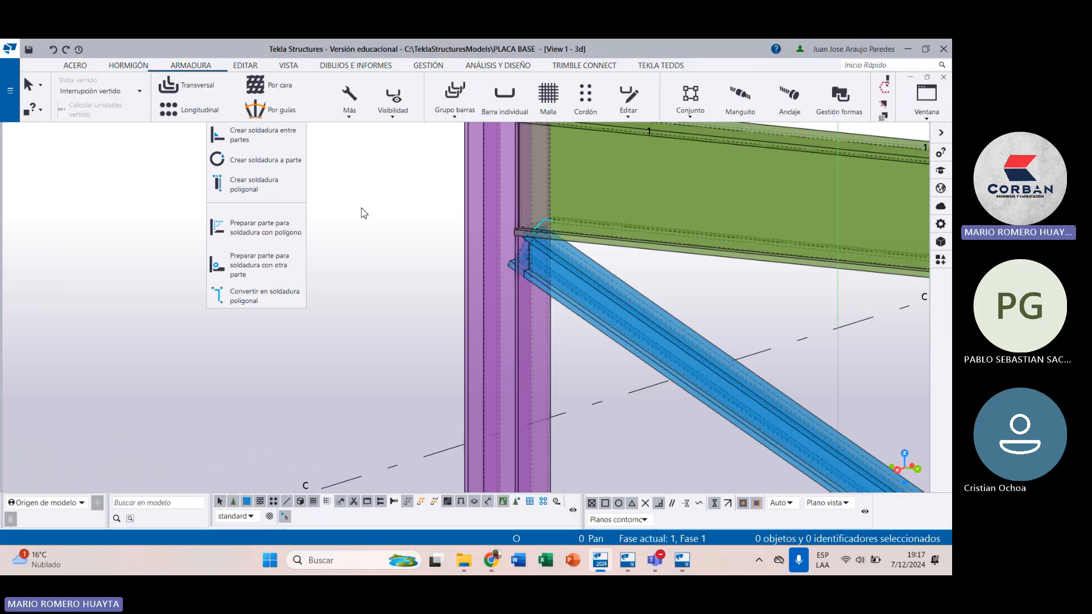
pyautogui.click(265, 159)
pyautogui.scroll(2, 137, 103)
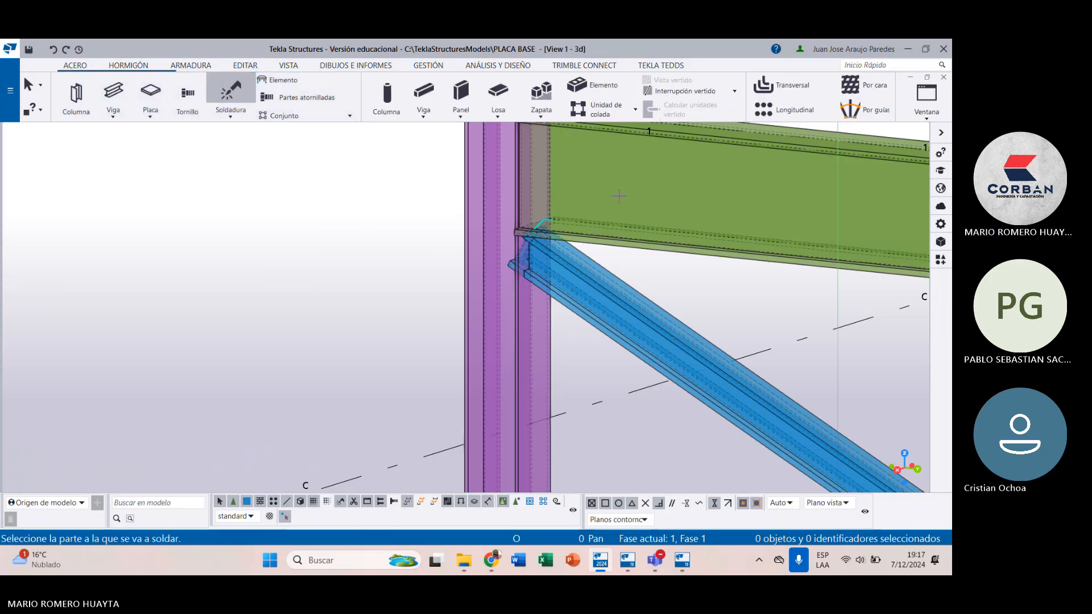
pyautogui.click(519, 208)
pyautogui.moveTo(488, 221); pyautogui.dragTo(247, 443, button='middle')
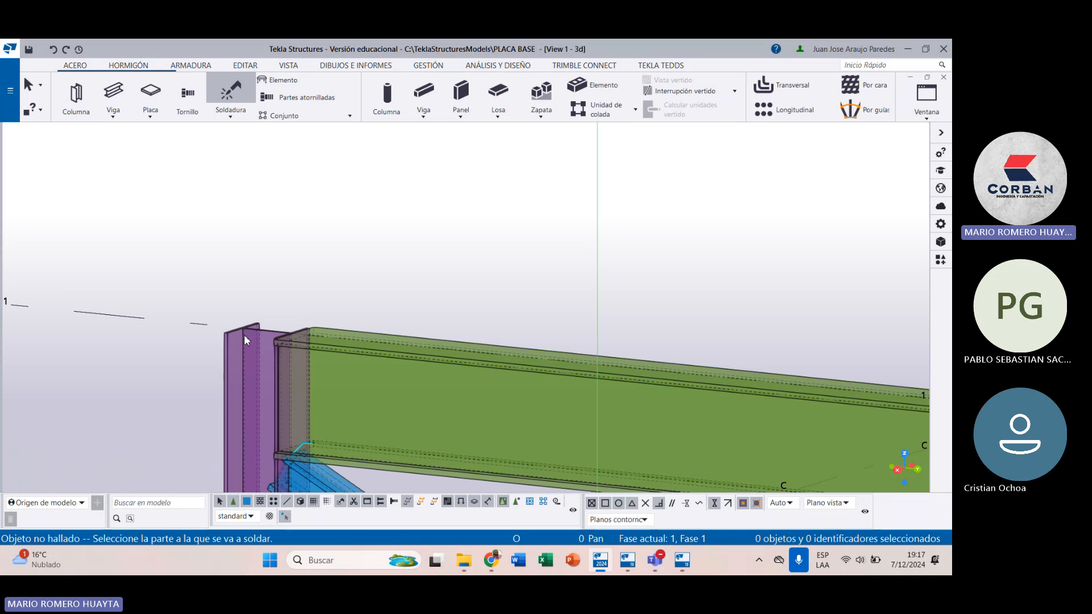
pyautogui.click(244, 340)
pyautogui.scroll(3, 310, 387)
pyautogui.scroll(-3, 311, 332)
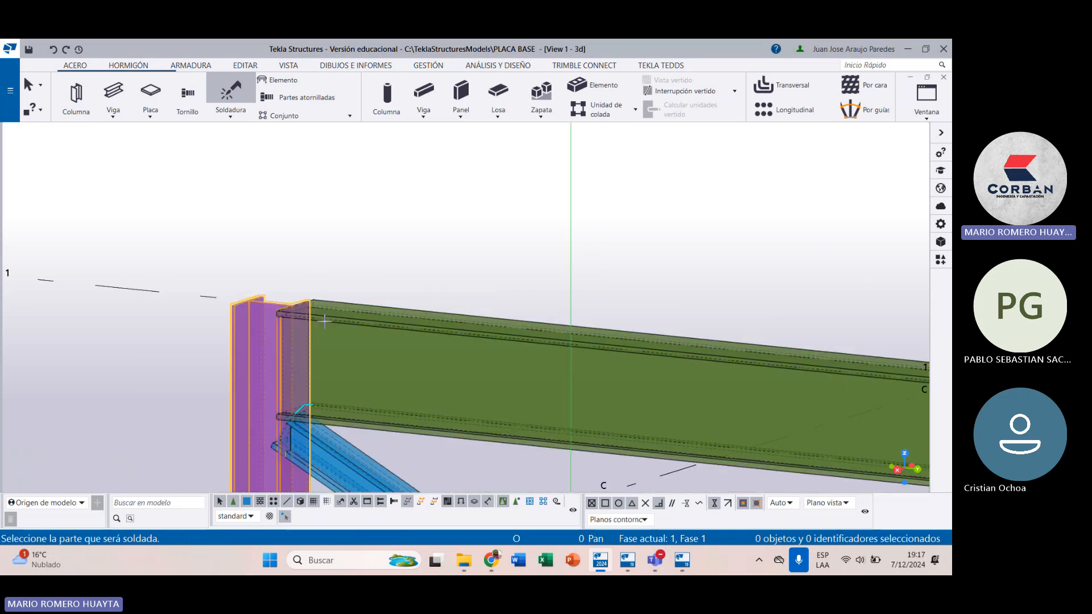
pyautogui.click(319, 323)
pyautogui.scroll(5, 319, 323)
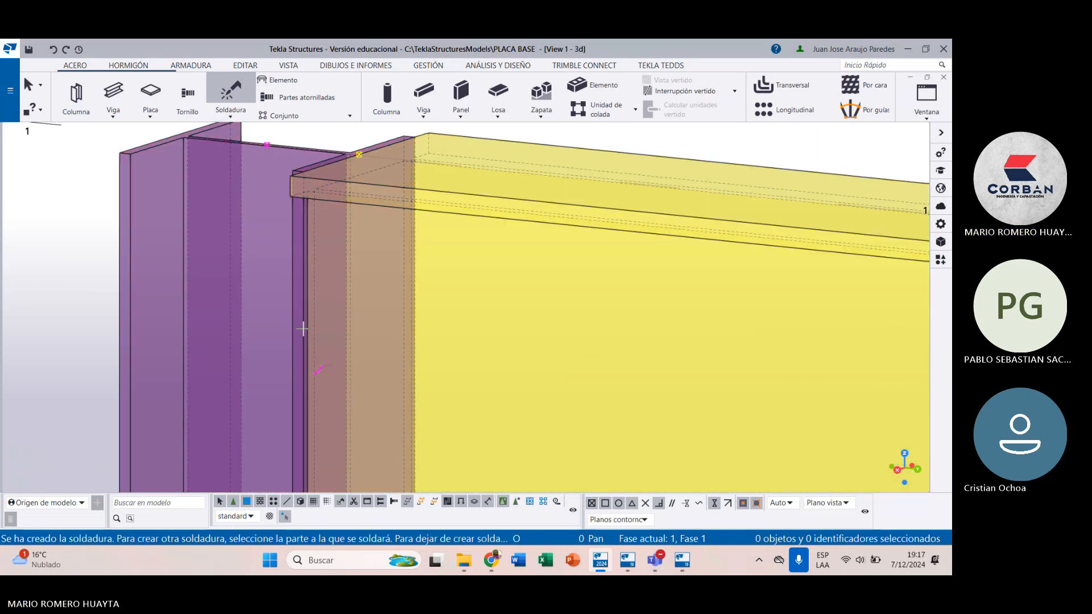
pyautogui.press('Escape')
# Step: Examine the new weld between the column and the green beam up close and within the whole frame
pyautogui.scroll(-3, 302, 327)
pyautogui.scroll(-3, 302, 322)
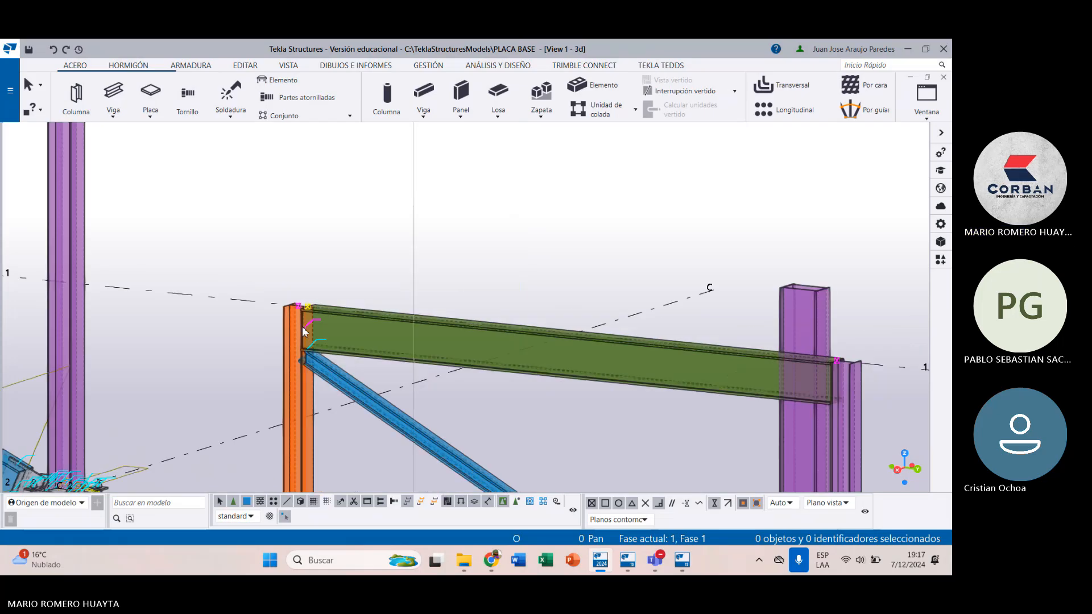
pyautogui.scroll(5, 319, 318)
pyautogui.scroll(5, 371, 289)
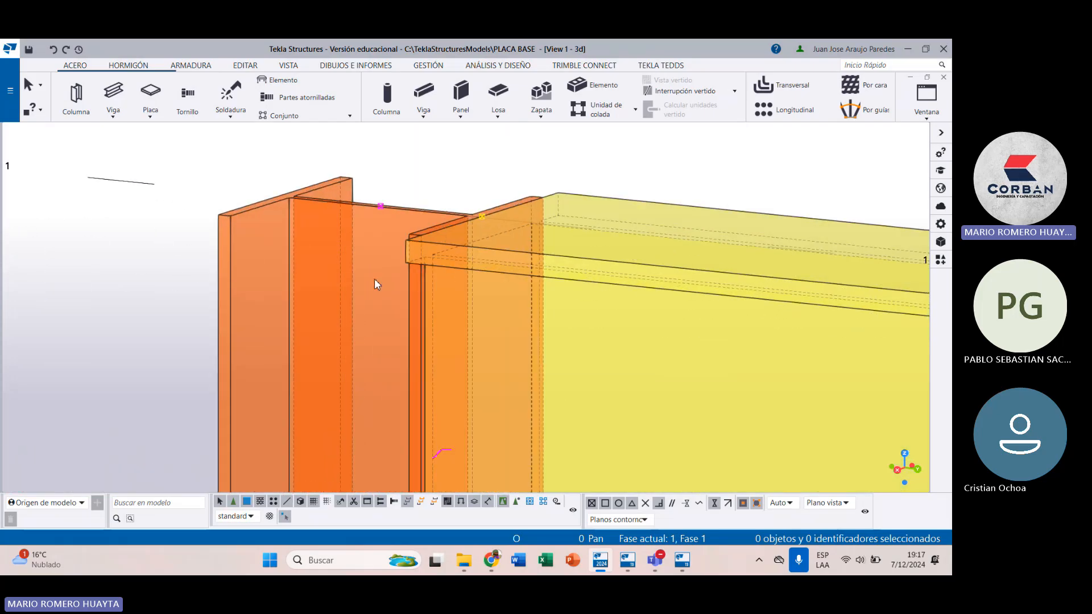
pyautogui.scroll(-3, 438, 257)
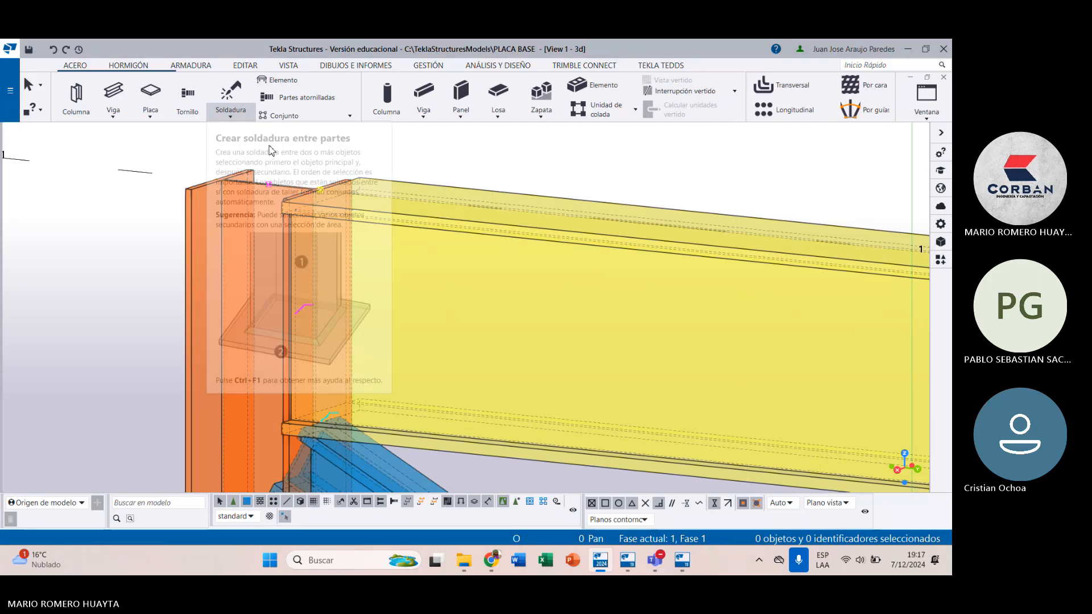
pyautogui.scroll(-1, 339, 225)
pyautogui.scroll(-4, 340, 225)
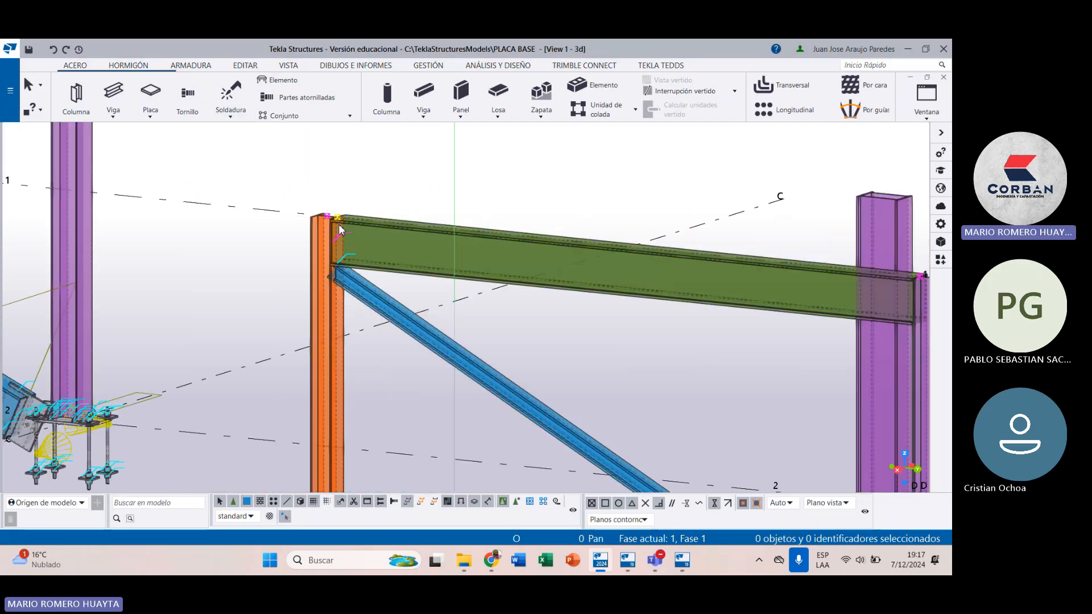
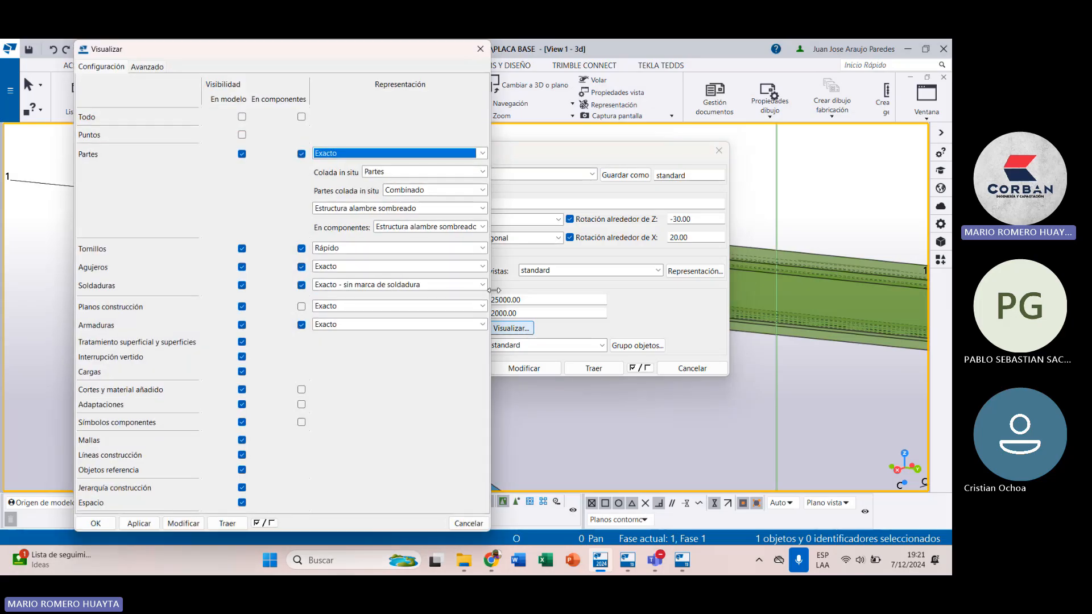
# Step: Keep the weld representation Exacto - sin marca de soldadura and apply it to the 3D view properties
pyautogui.click(368, 284)
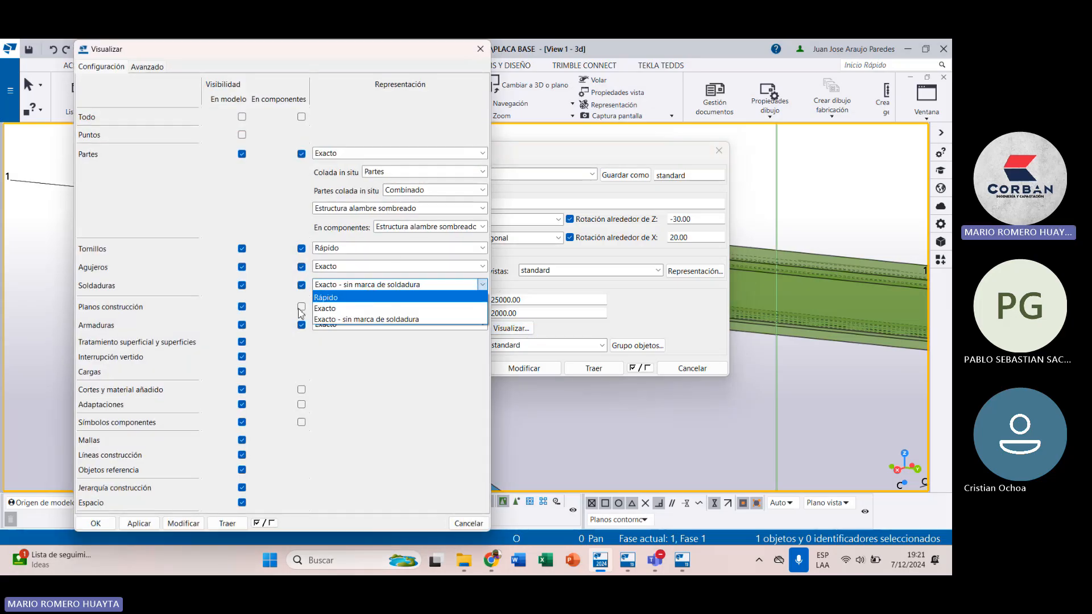
pyautogui.click(136, 518)
pyautogui.click(136, 523)
pyautogui.click(96, 523)
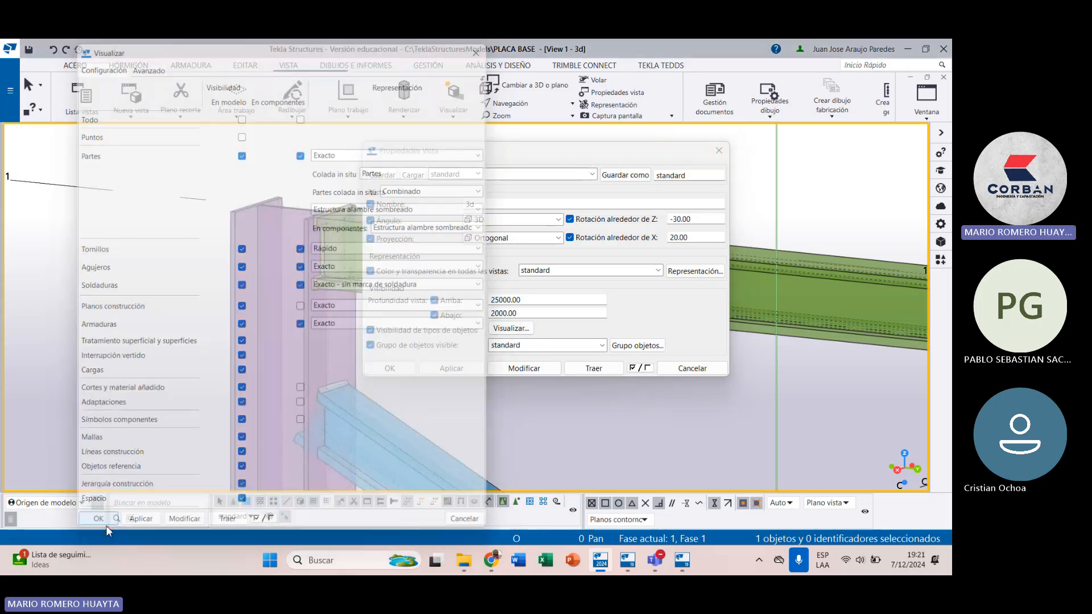
pyautogui.click(503, 367)
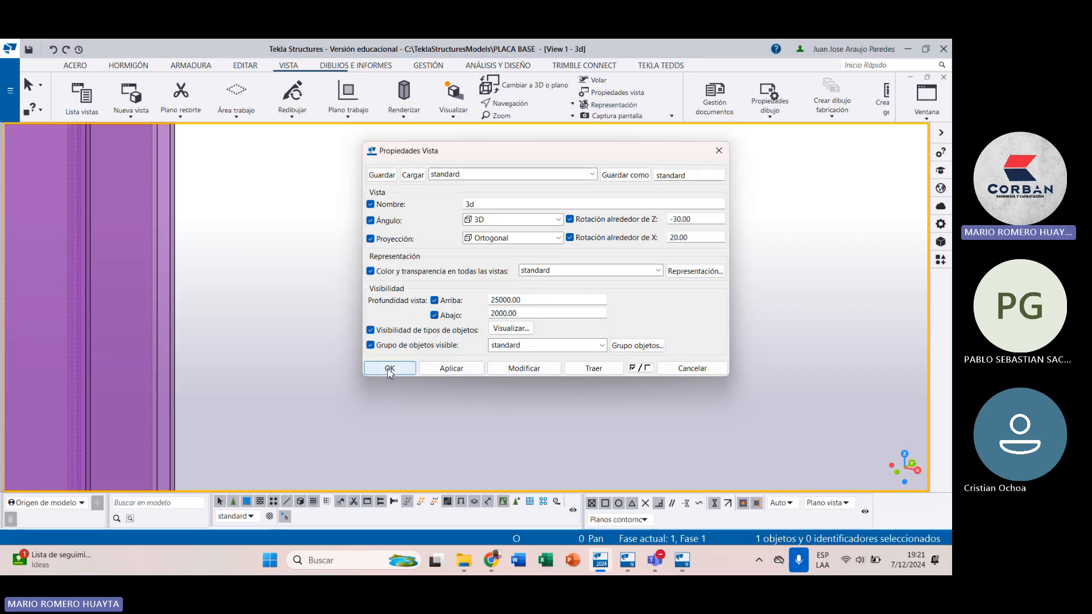
pyautogui.click(391, 368)
# Step: Examine the braced frames without weld marks, from the whole grid down to the beam-to-column joint
pyautogui.scroll(-10, 482, 302)
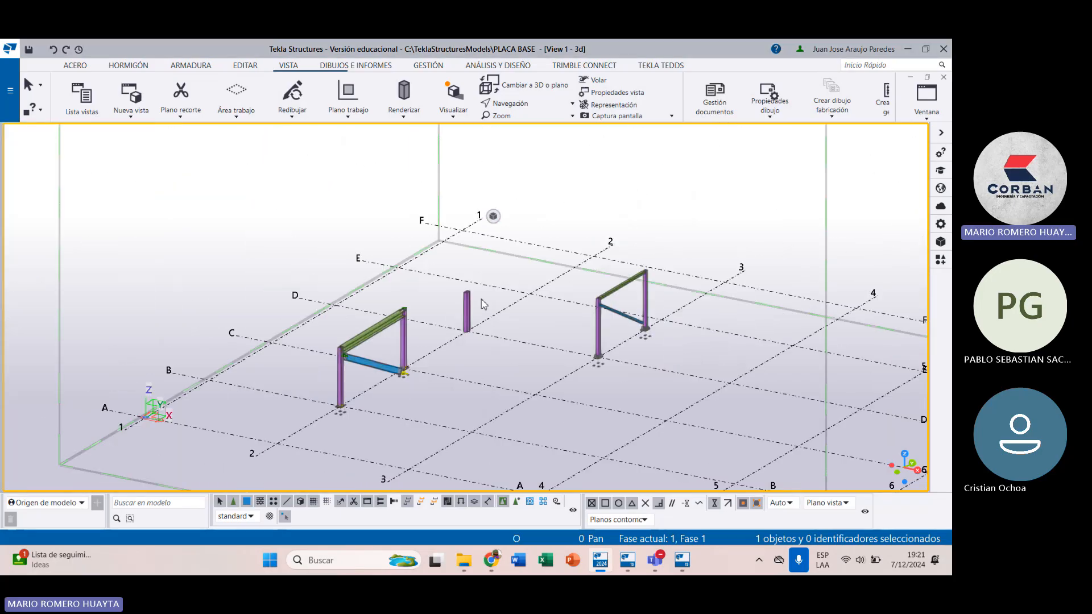
pyautogui.scroll(5, 341, 346)
pyautogui.scroll(-7, 310, 347)
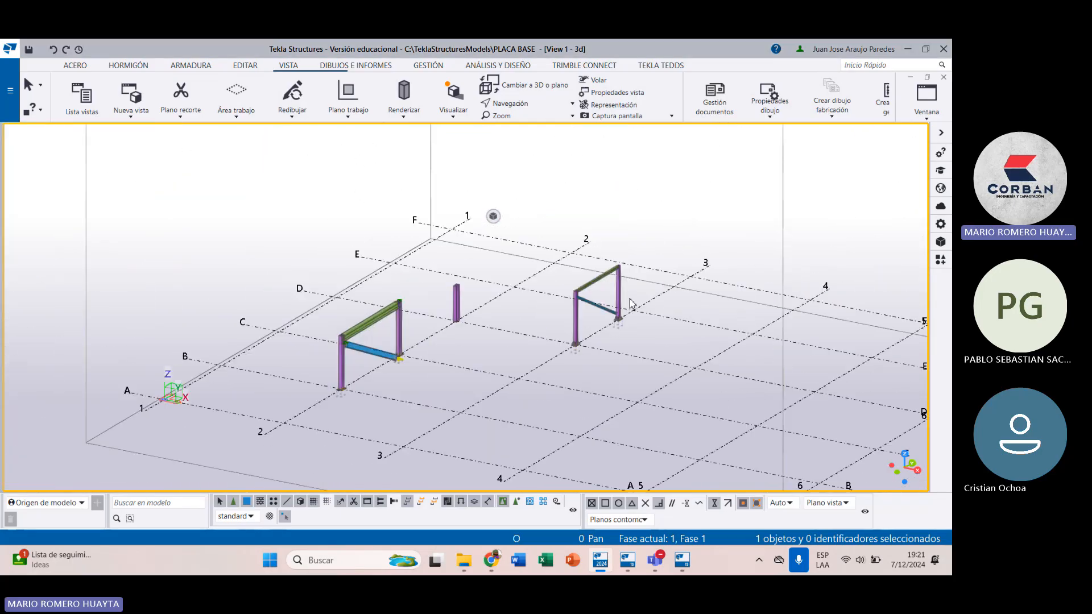
pyautogui.scroll(5, 562, 291)
pyautogui.scroll(8, 534, 288)
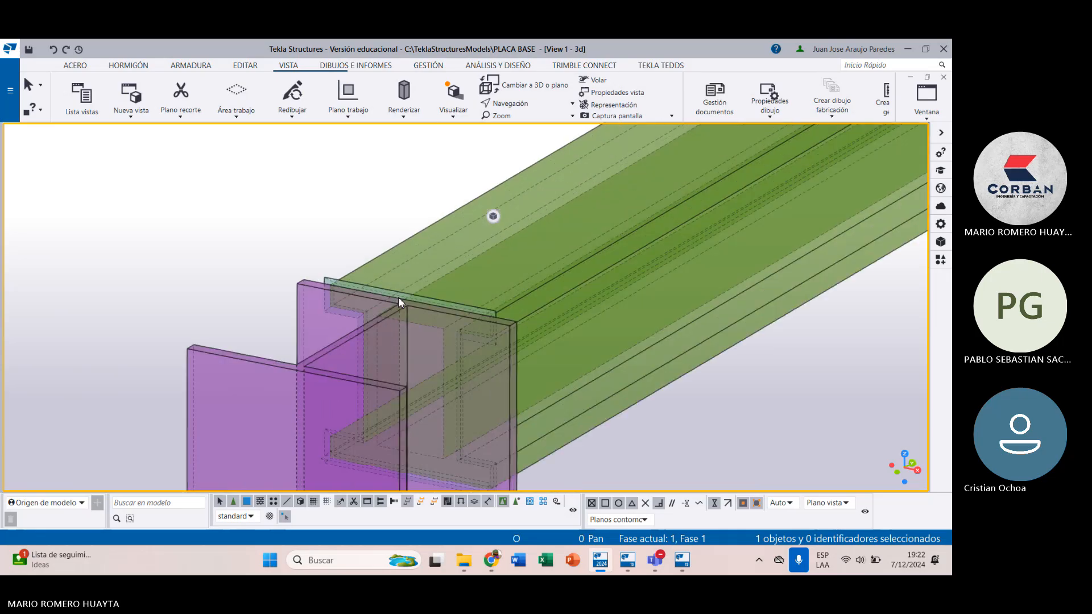
pyautogui.scroll(-8, 405, 295)
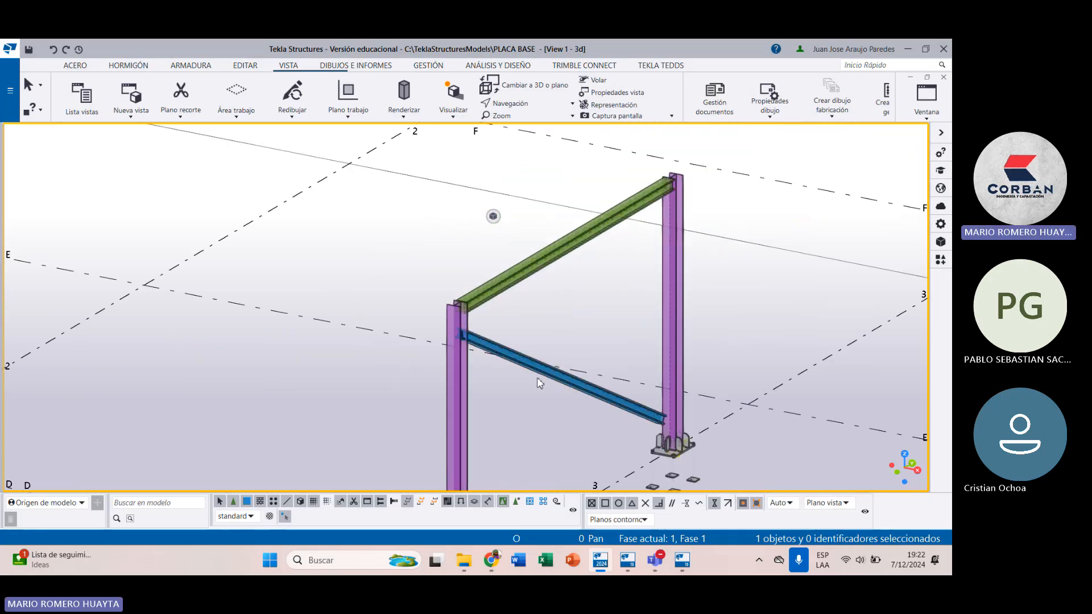
pyautogui.keyDown('ctrl'); pyautogui.moveTo(539, 380); pyautogui.dragTo(824, 335, button='middle'); pyautogui.keyUp('ctrl')
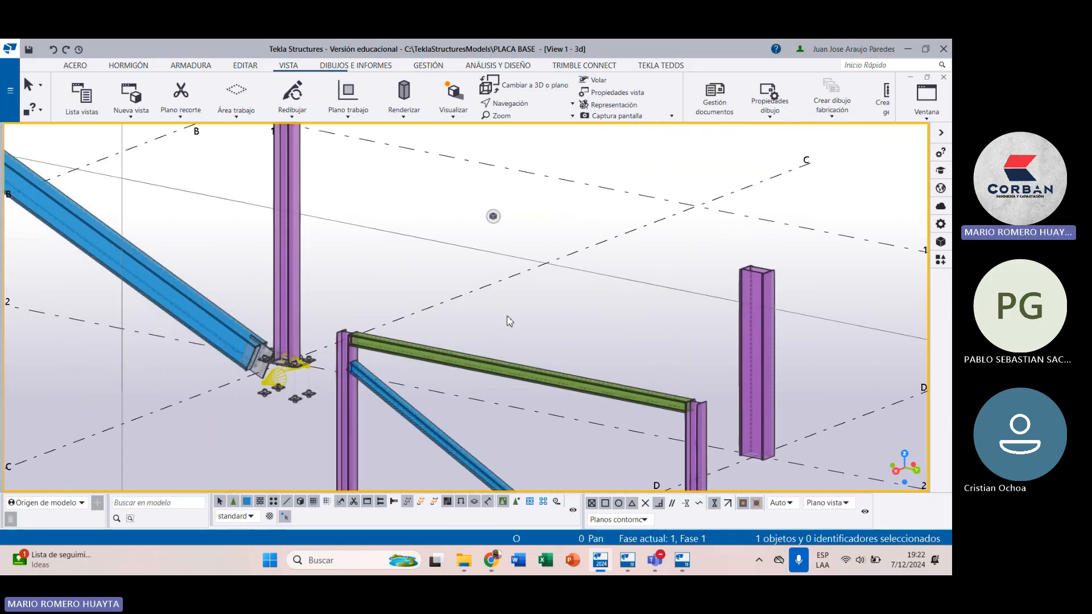
# Step: Examine the weld between the column and the green beam, and the weld at the blue brace's upper end
pyautogui.scroll(3, 455, 324)
pyautogui.scroll(6, 387, 329)
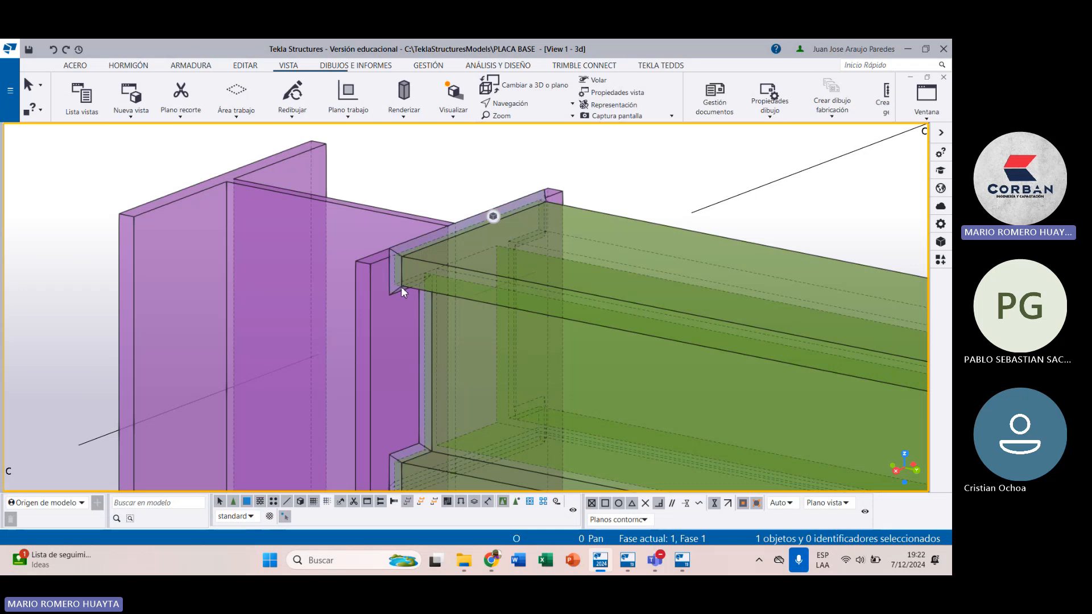
pyautogui.scroll(-5, 398, 284)
pyautogui.scroll(2, 356, 333)
pyautogui.scroll(6, 381, 312)
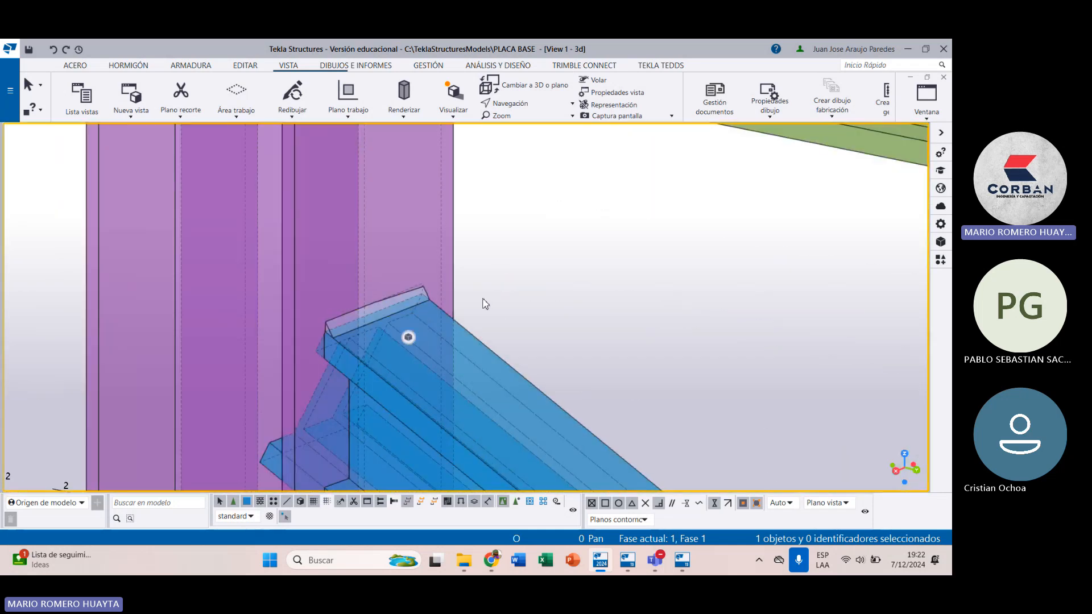
pyautogui.scroll(4, 335, 338)
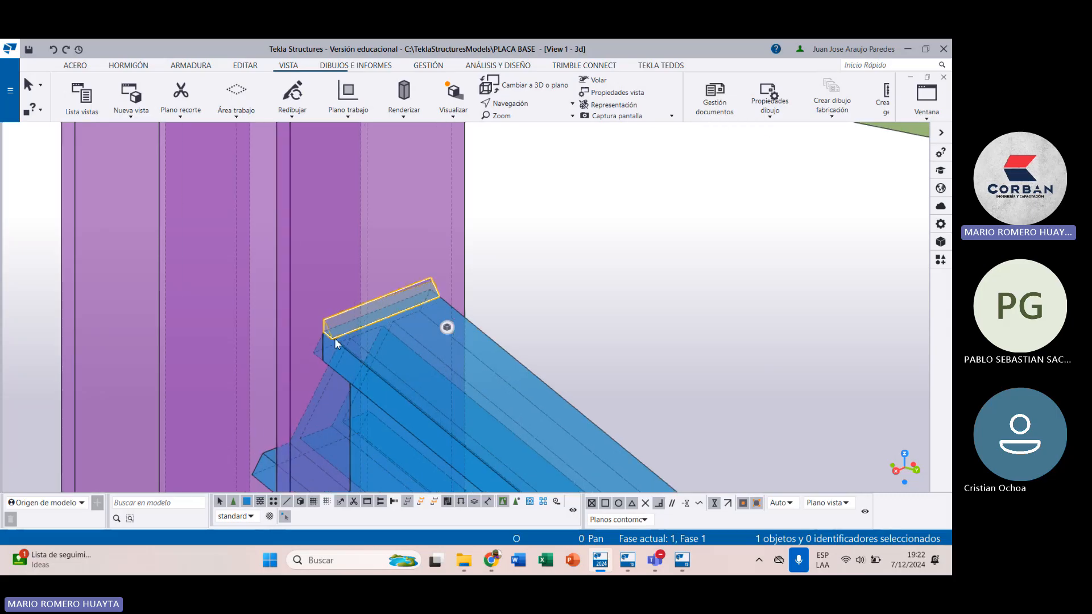
pyautogui.scroll(-6, 772, 303)
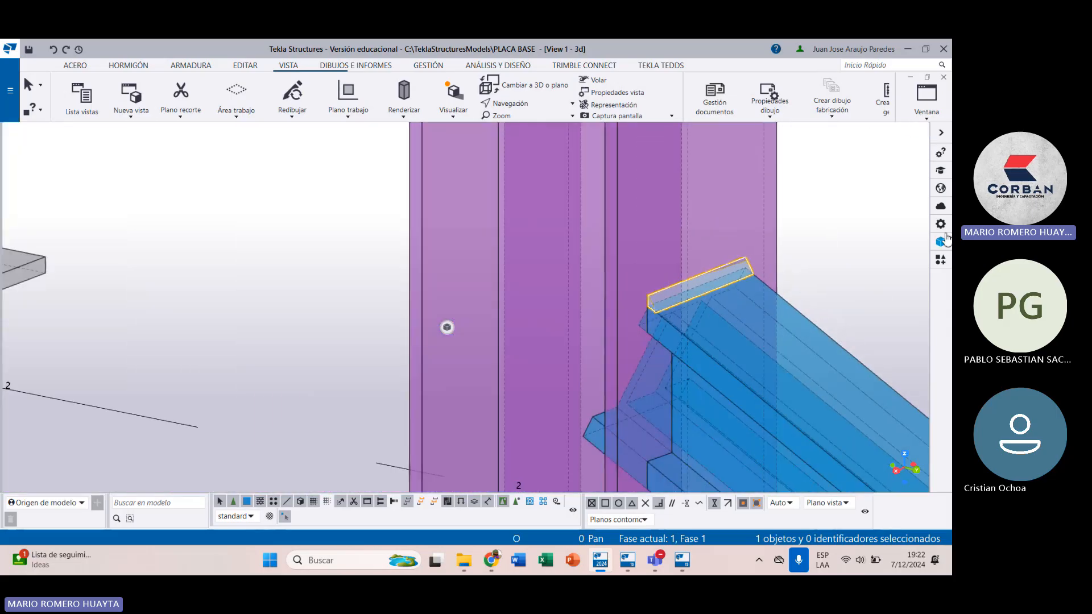
# Step: Open the properties of the brace's upper-end weld and set its size above the line to 1 inch
pyautogui.click(941, 224)
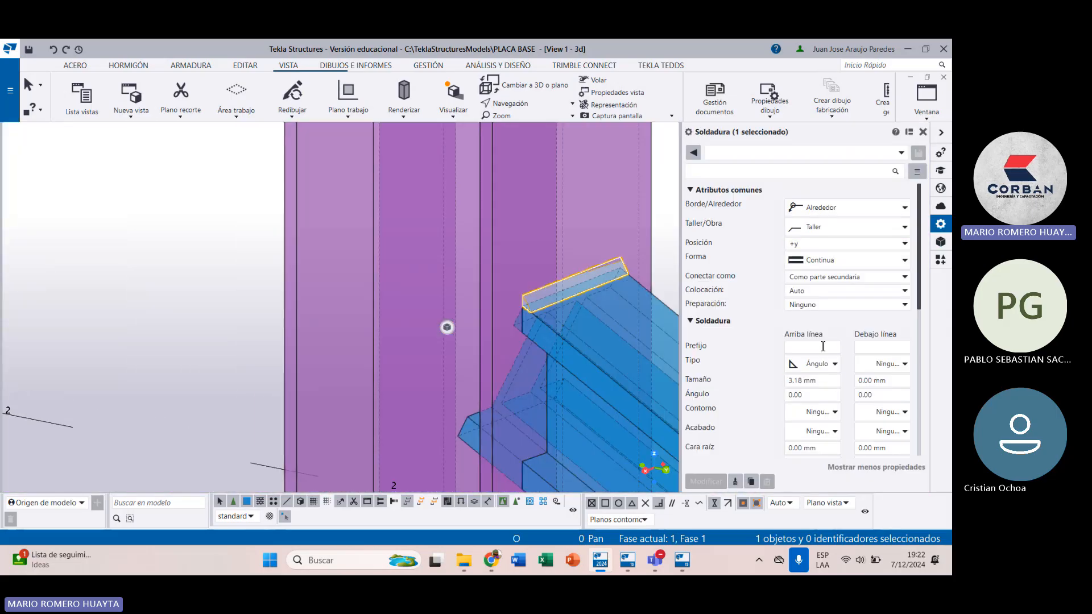
pyautogui.click(821, 381)
pyautogui.moveTo(820, 381); pyautogui.dragTo(770, 385)
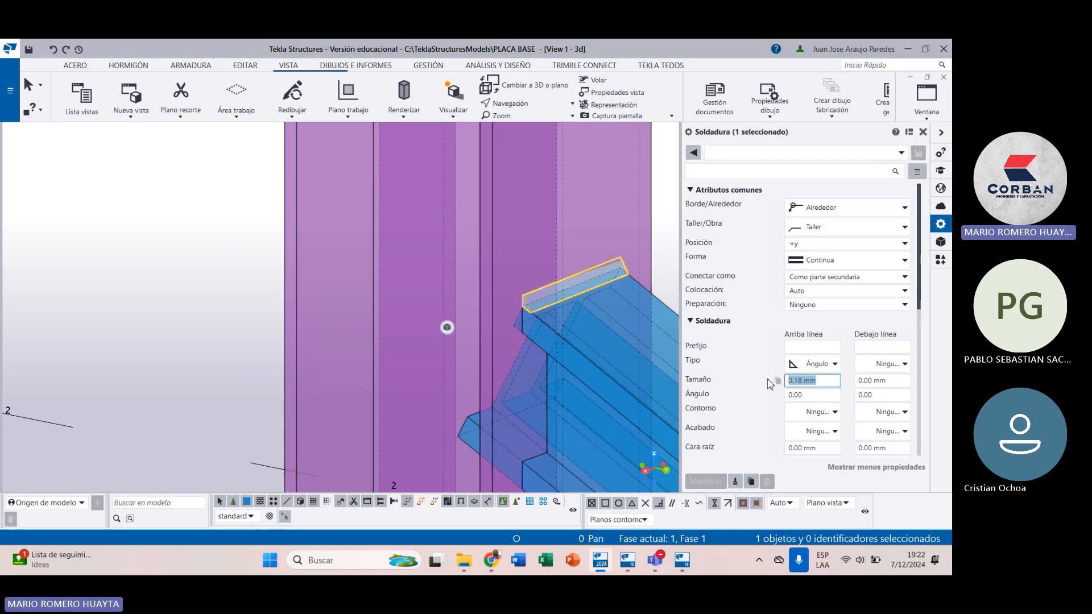
pyautogui.write('3/1')
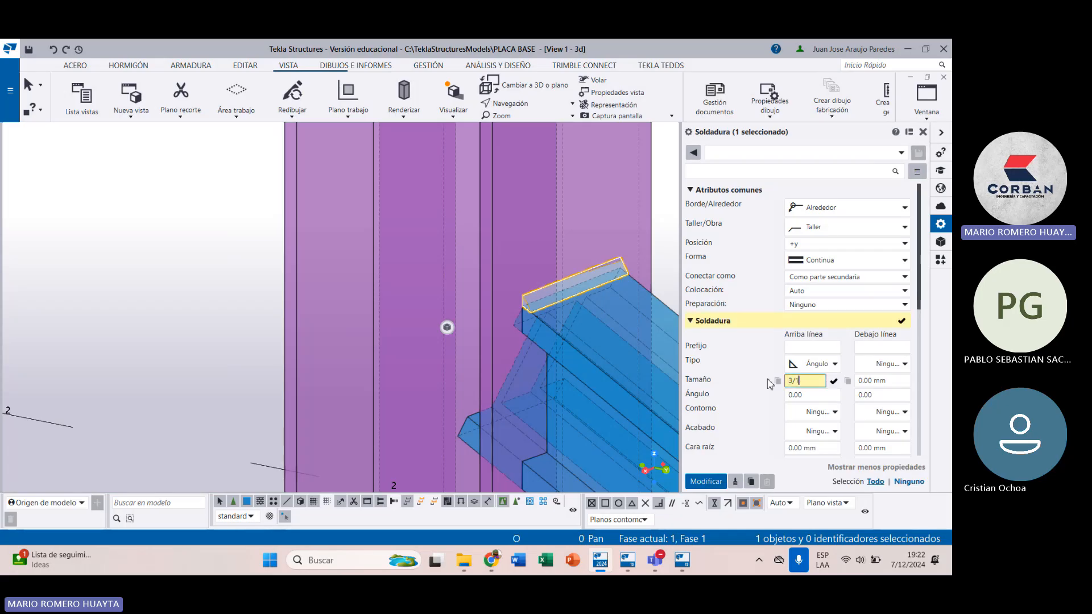
pyautogui.press('BackSpace')
pyautogui.press('BackSpace')
pyautogui.press('BackSpace')
pyautogui.write('1')
pyautogui.press('Return')
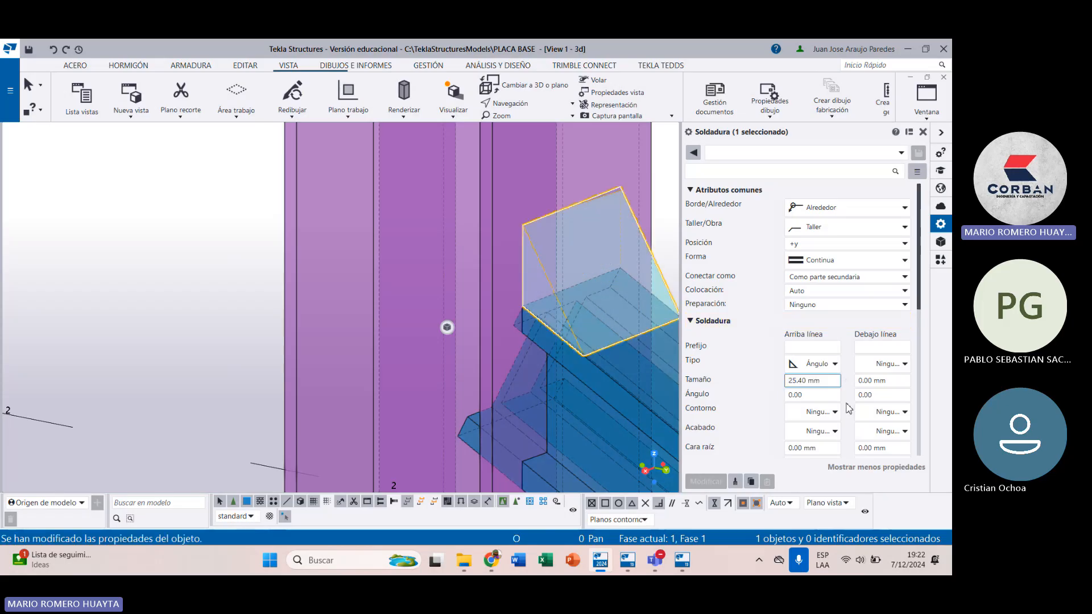
# Step: Set the brace weld's size above the line to 3/8 inch
pyautogui.tripleClick(828, 382)
pyautogui.write('3')
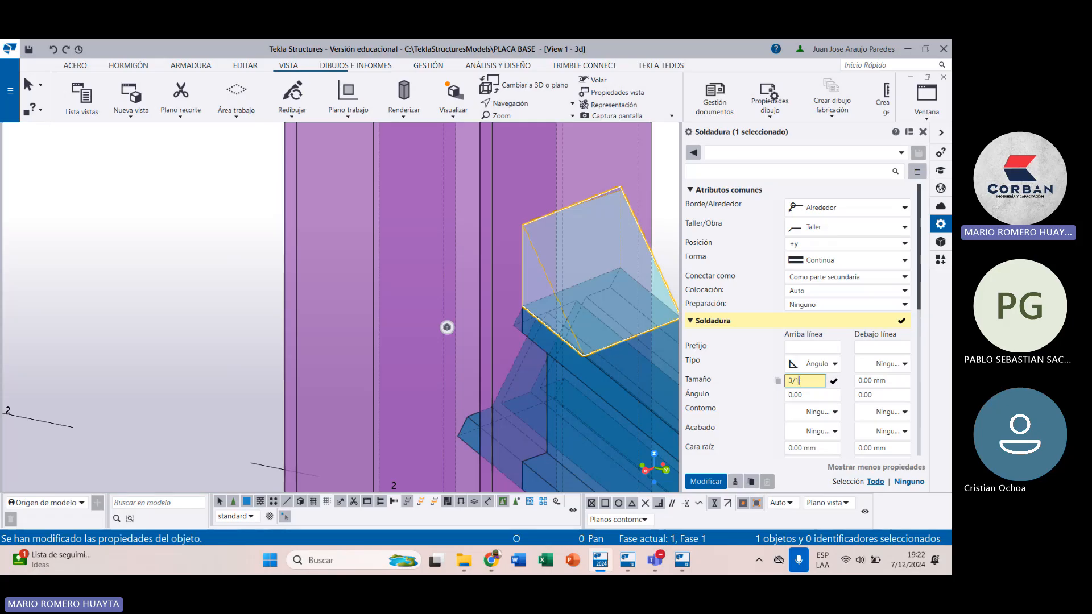
pyautogui.write('/8')
pyautogui.press('Return')
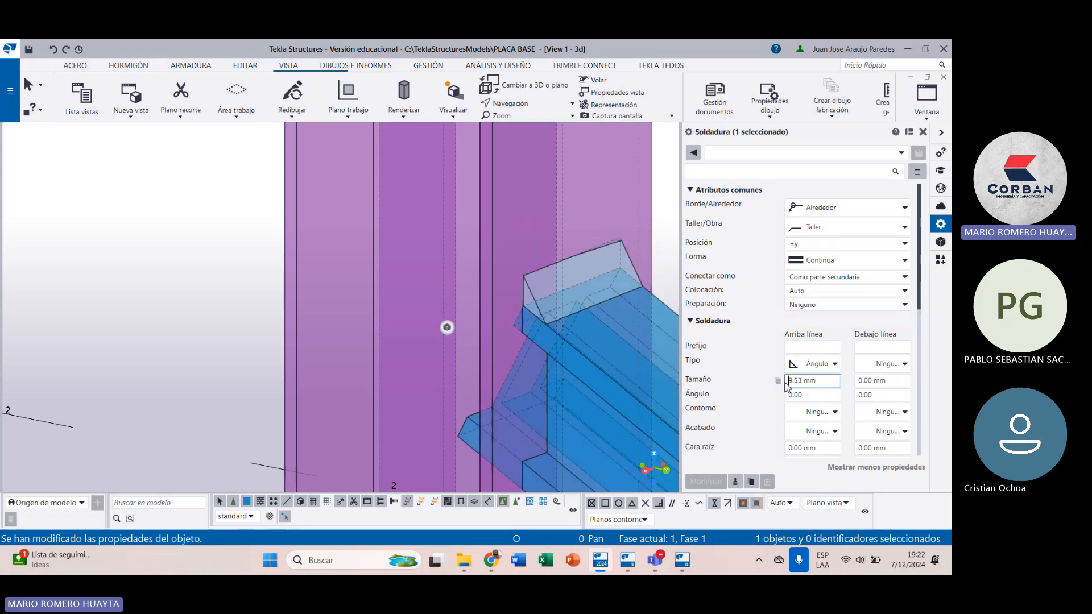
pyautogui.scroll(-6, 407, 268)
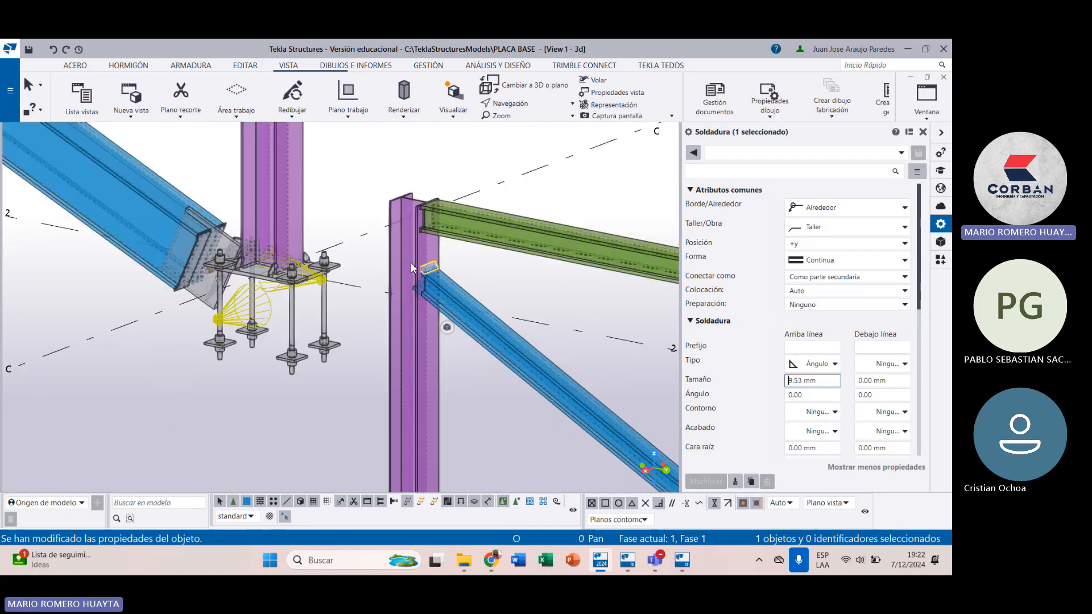
# Step: Check the properties of the weld between the column and the green beam, and close the properties
pyautogui.scroll(6, 431, 225)
pyautogui.click(406, 174)
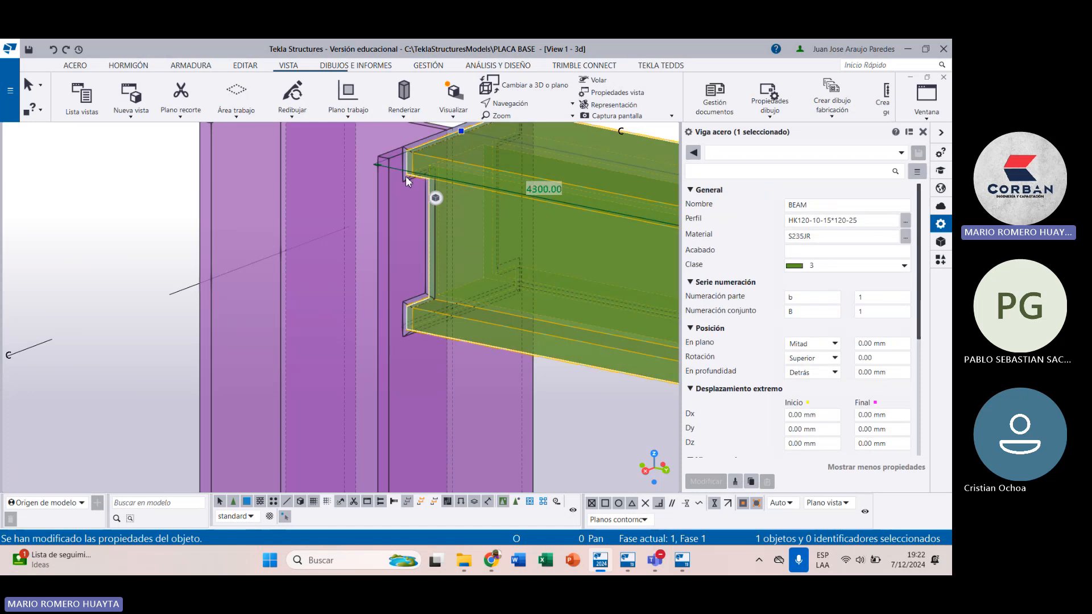
pyautogui.click(407, 181)
pyautogui.scroll(-6, 407, 181)
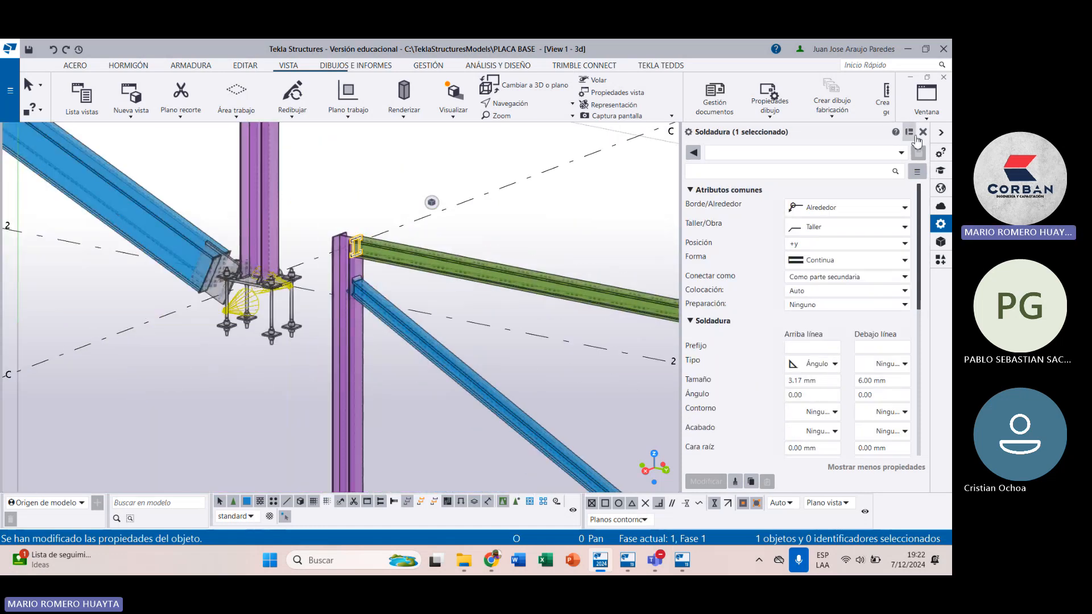
pyautogui.click(922, 132)
# Step: Delete the weld joining the blue brace's upper end to the column
pyautogui.scroll(8, 484, 282)
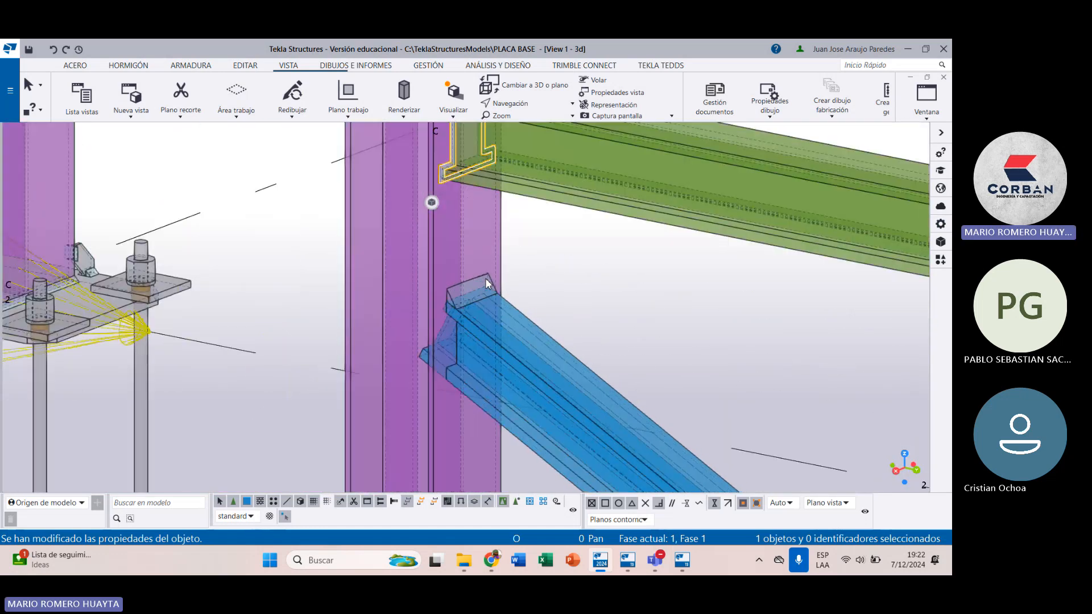
pyautogui.click(479, 295)
pyautogui.click(479, 287)
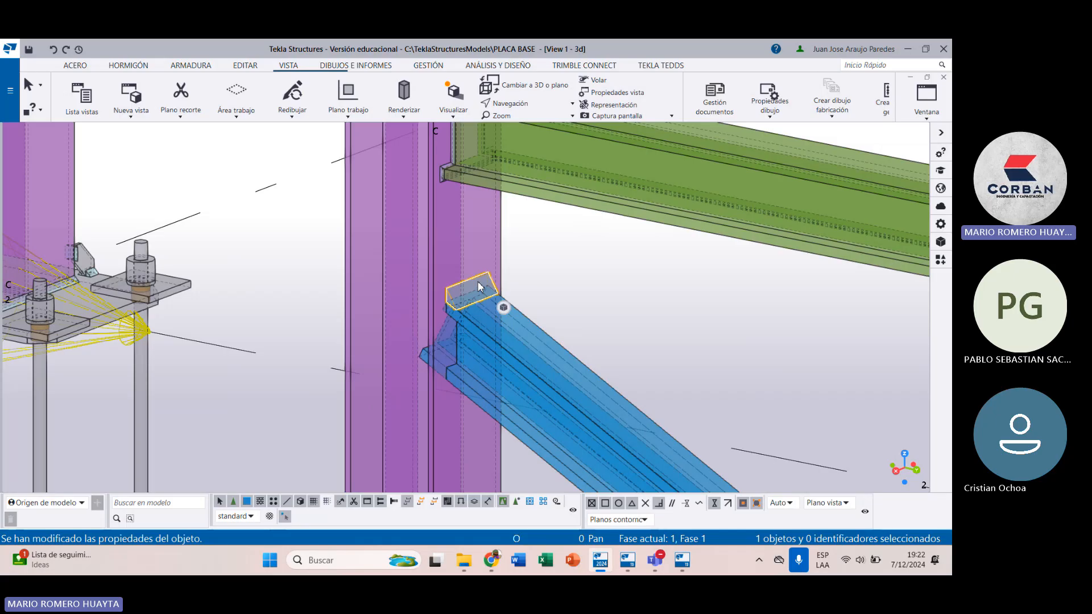
# Step: Try to move the blue brace's upper end up to the green beam's lower flange
pyautogui.click(473, 328)
pyautogui.scroll(-2, 472, 322)
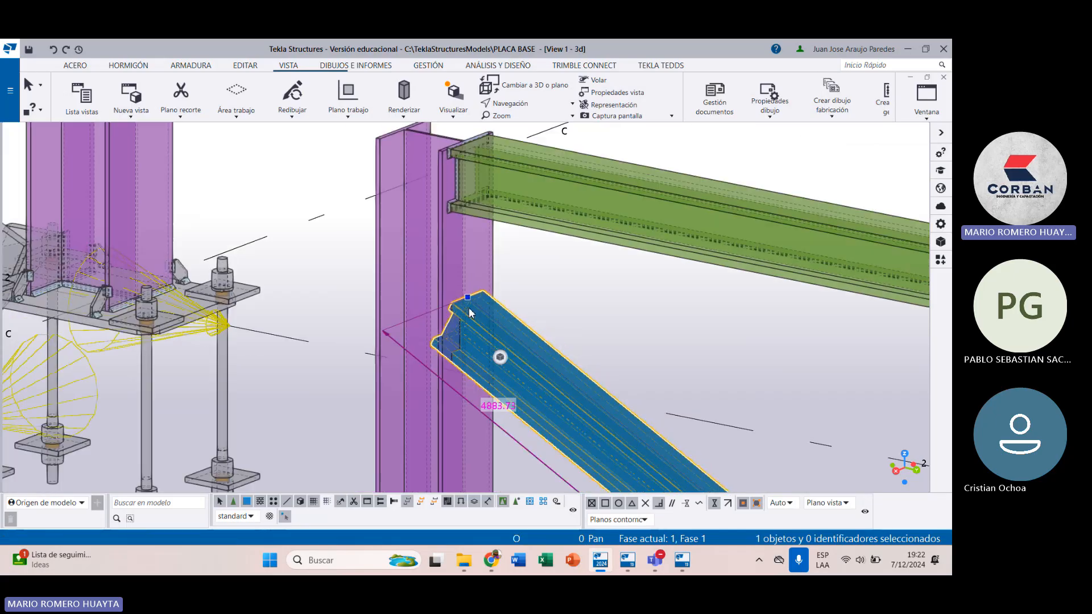
pyautogui.scroll(3, 470, 300)
pyautogui.moveTo(473, 287); pyautogui.dragTo(421, 389, button='middle')
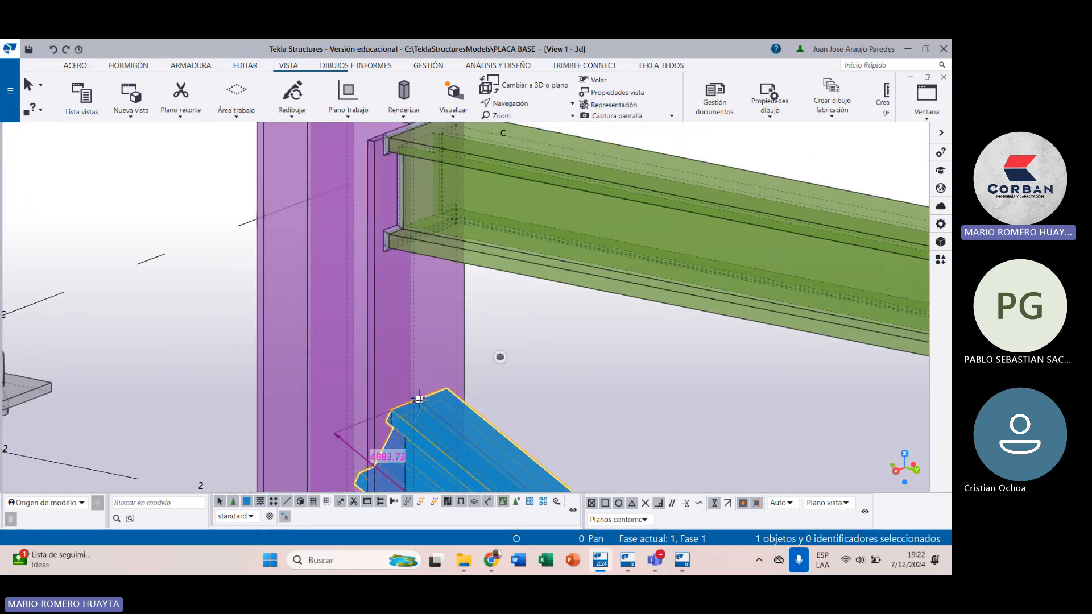
pyautogui.moveTo(419, 399); pyautogui.dragTo(423, 257)
# Step: Delete the weld between the column and the green beam
pyautogui.scroll(6, 423, 234)
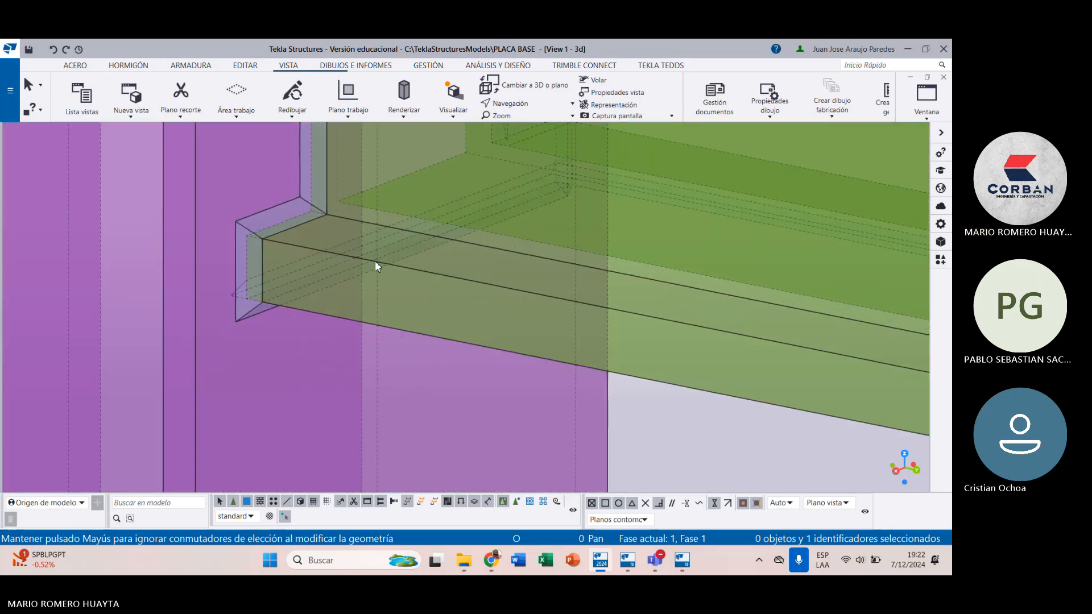
pyautogui.click(262, 255)
pyautogui.scroll(-8, 261, 251)
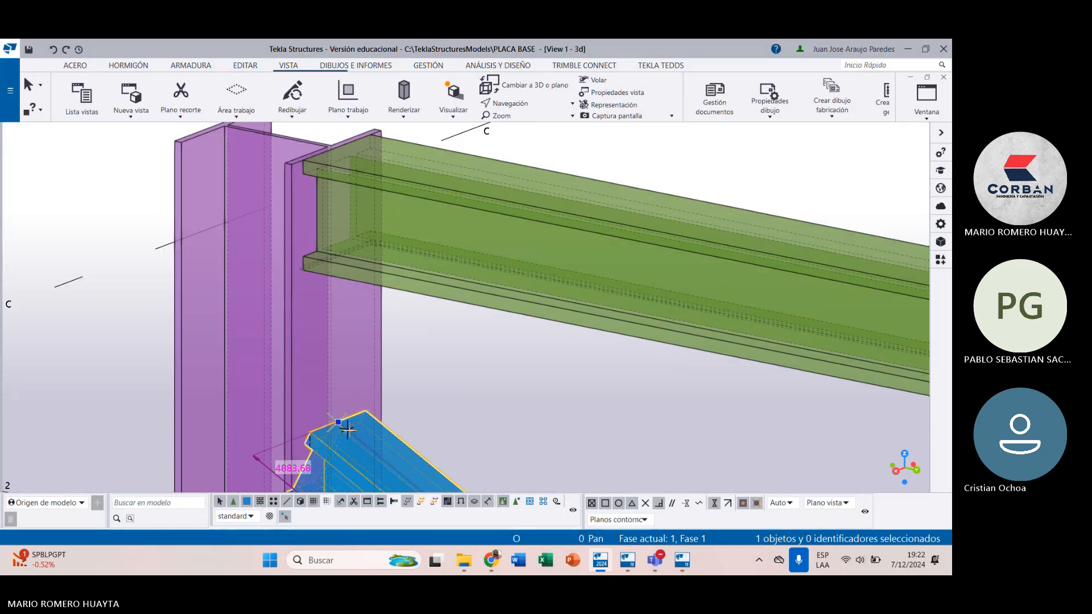
# Step: Move the blue brace's upper end up to the green beam's lower flange, at the middle of the column flange
pyautogui.moveTo(347, 429); pyautogui.dragTo(347, 258)
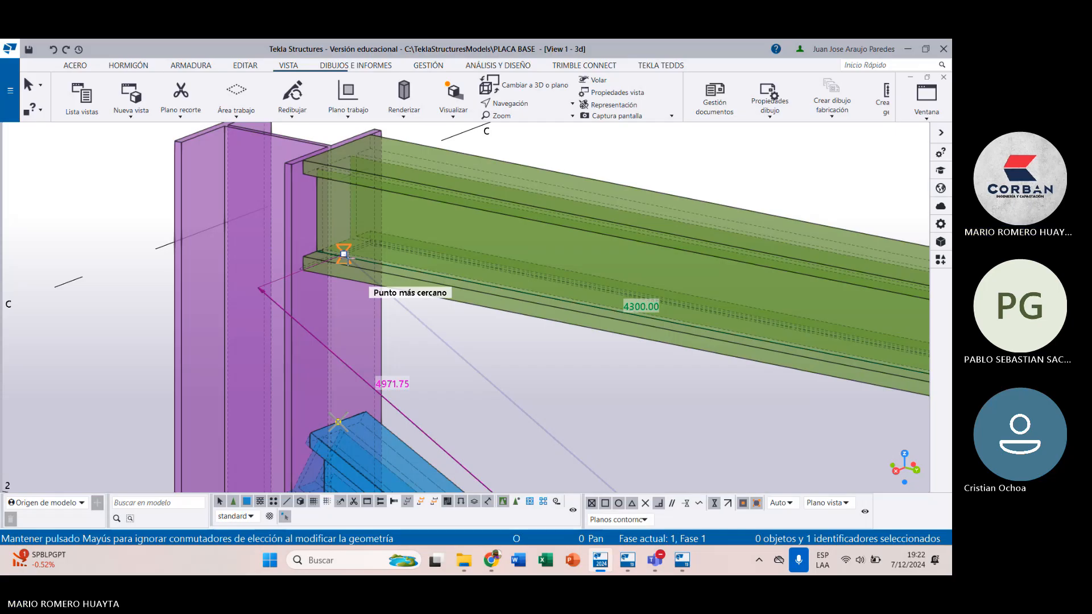
pyautogui.scroll(5, 344, 255)
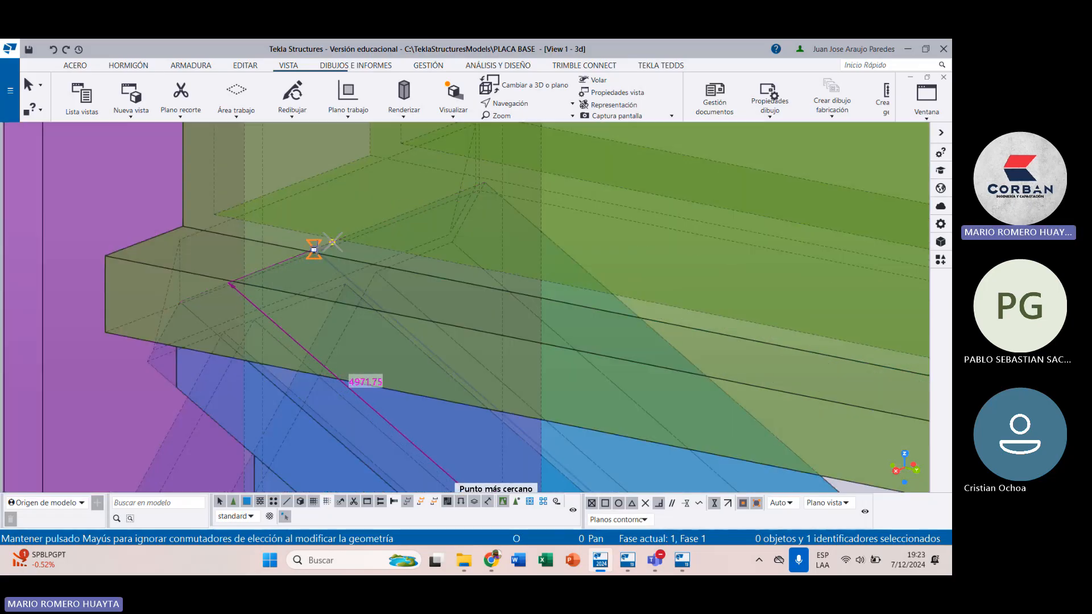
pyautogui.moveTo(314, 249); pyautogui.dragTo(293, 259)
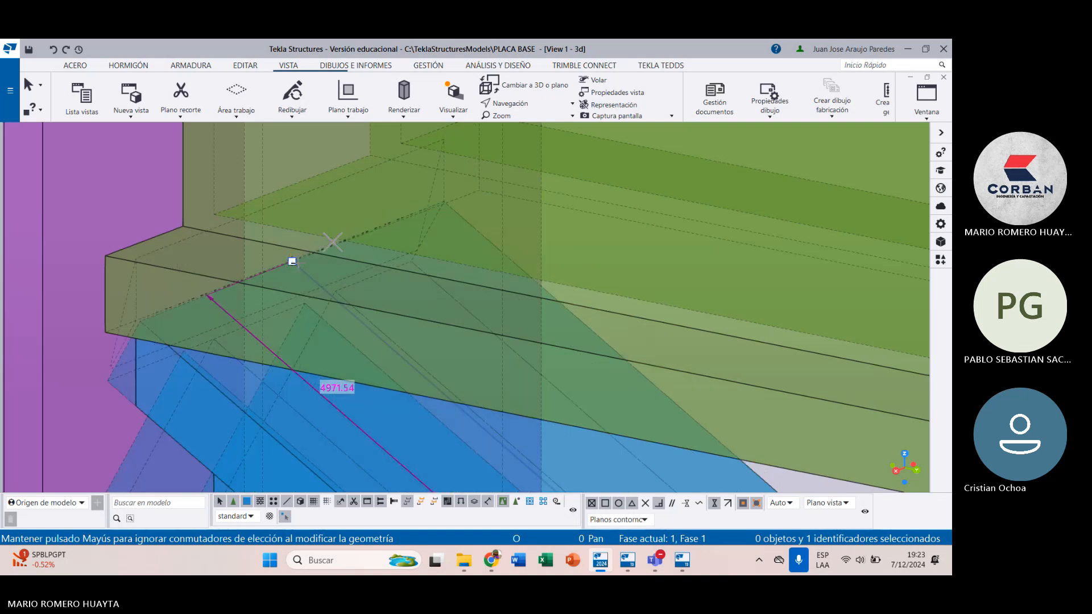
pyautogui.scroll(3, 296, 262)
pyautogui.scroll(-2, 297, 261)
pyautogui.scroll(-3, 298, 262)
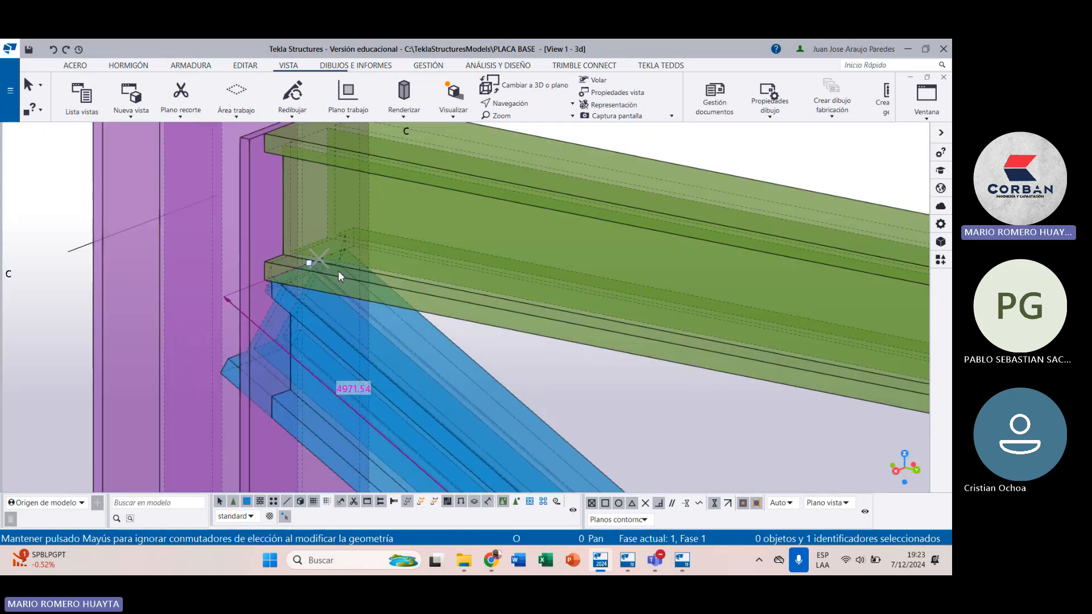
# Step: Examine in plan view how the brace's upper end lines up with grid line 3 and the column flange
pyautogui.hotkey('ctrl', 'p')
pyautogui.scroll(5, 384, 279)
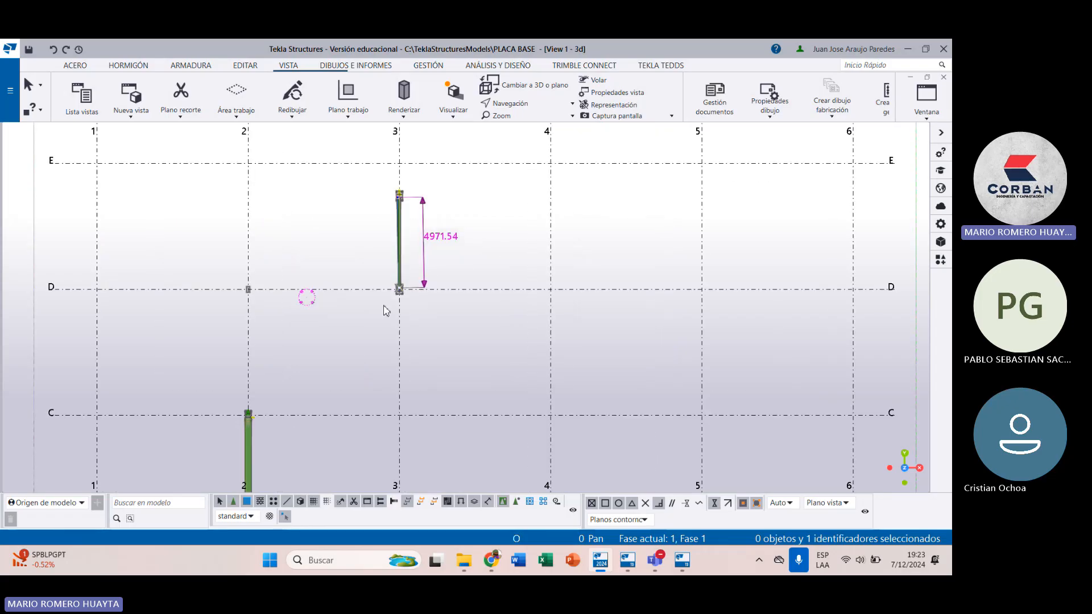
pyautogui.scroll(5, 417, 273)
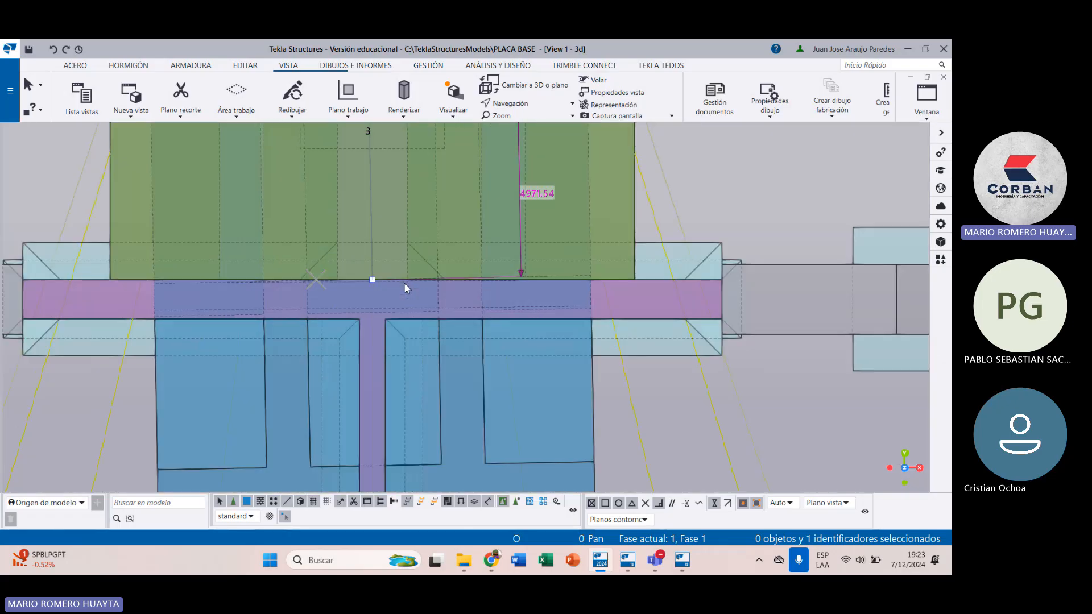
pyautogui.scroll(-5, 405, 283)
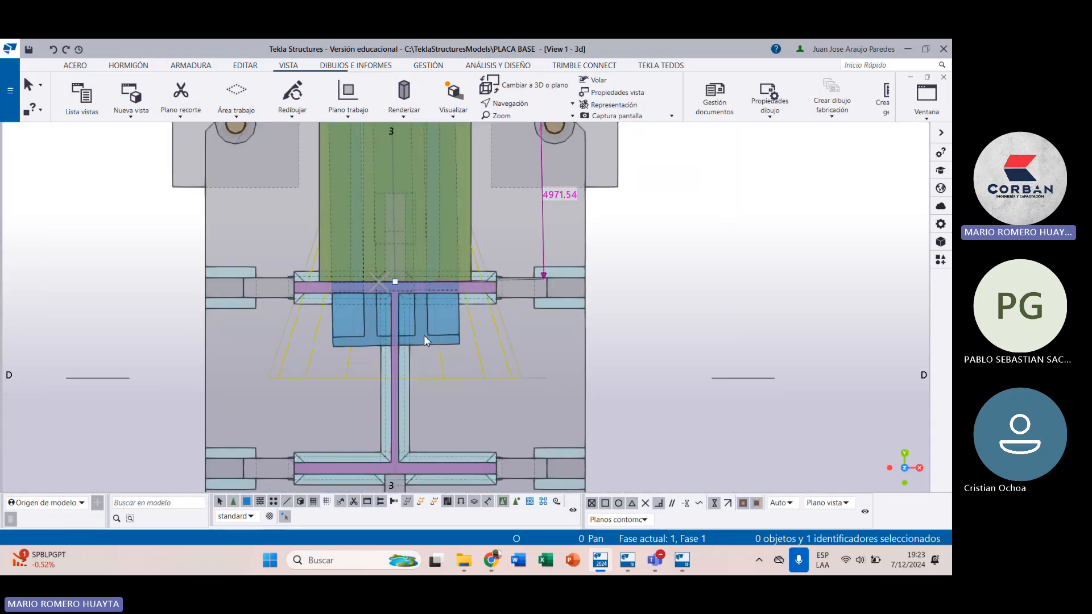
pyautogui.click(420, 342)
pyautogui.scroll(5, 397, 282)
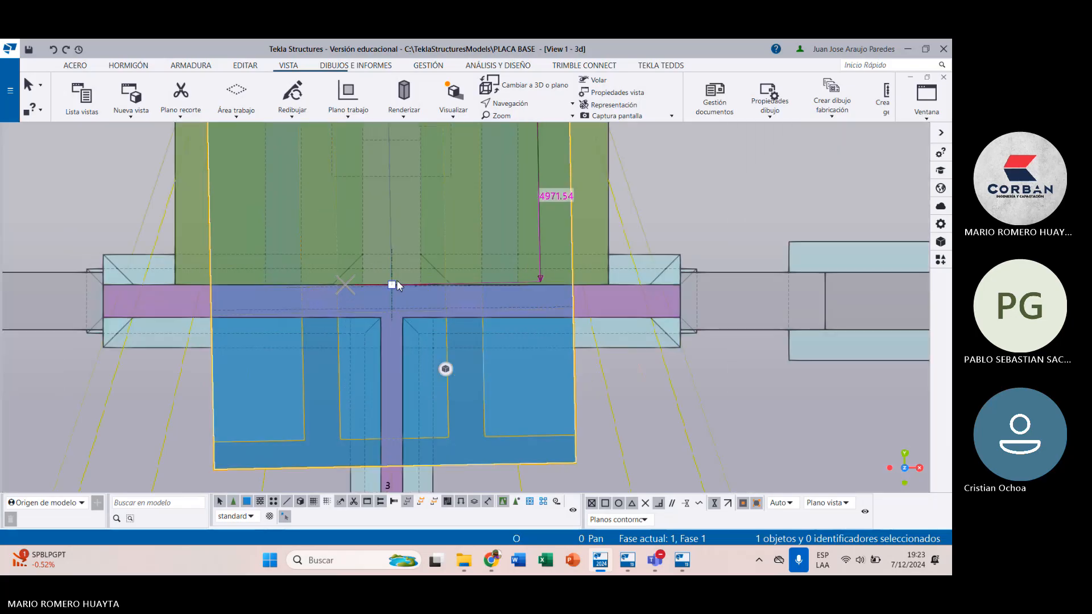
pyautogui.scroll(-6, 391, 285)
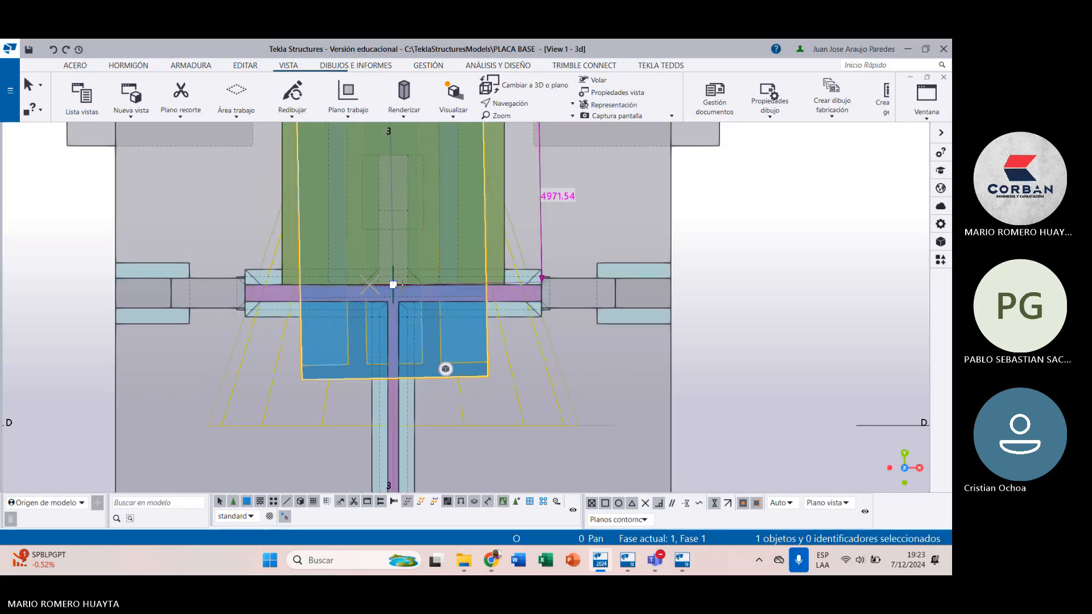
# Step: Move the brace's lower end to the middle of the column flange on grid line 3, and return to the 3D view
pyautogui.scroll(6, 407, 287)
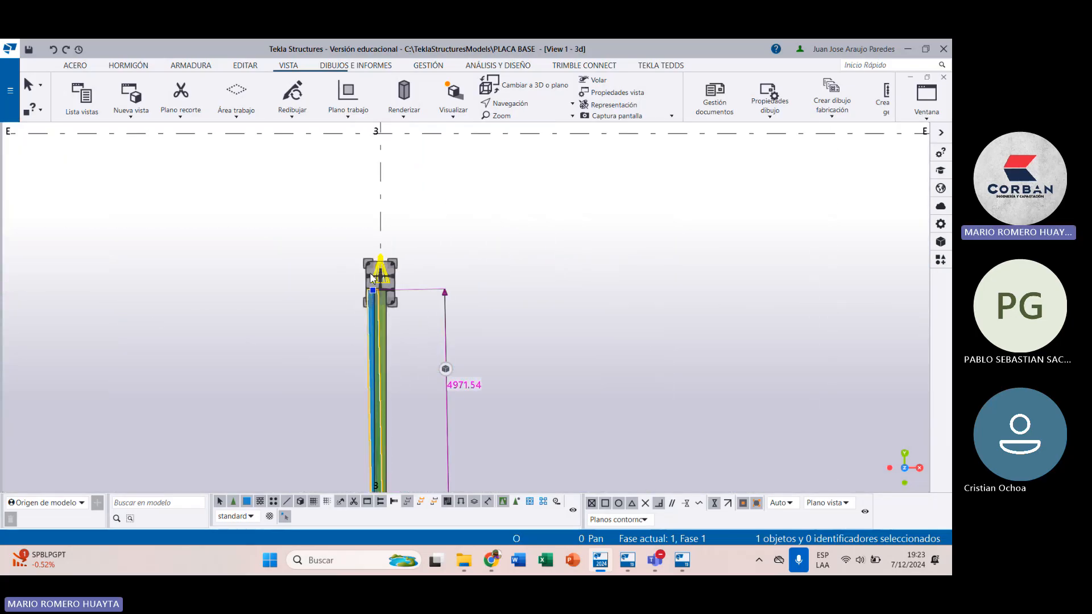
pyautogui.scroll(5, 393, 333)
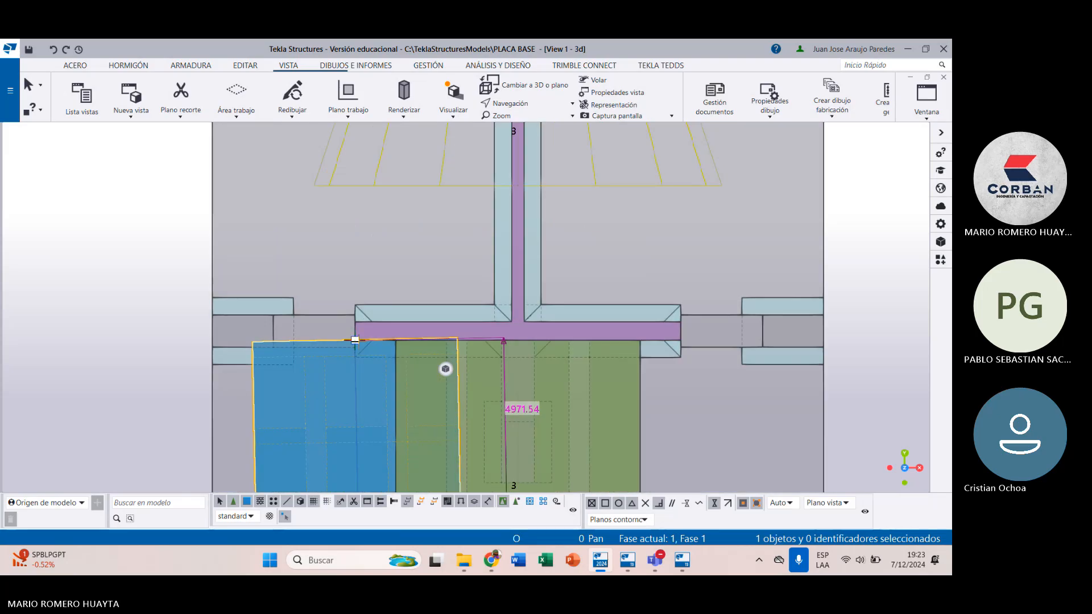
pyautogui.click(475, 340)
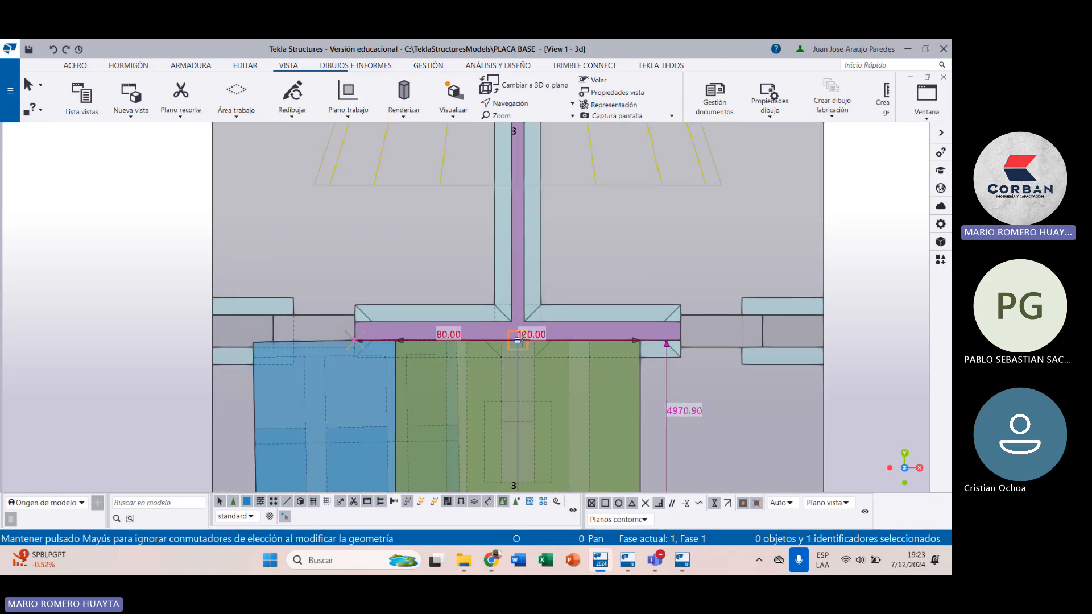
pyautogui.scroll(-5, 493, 268)
pyautogui.scroll(-10, 494, 271)
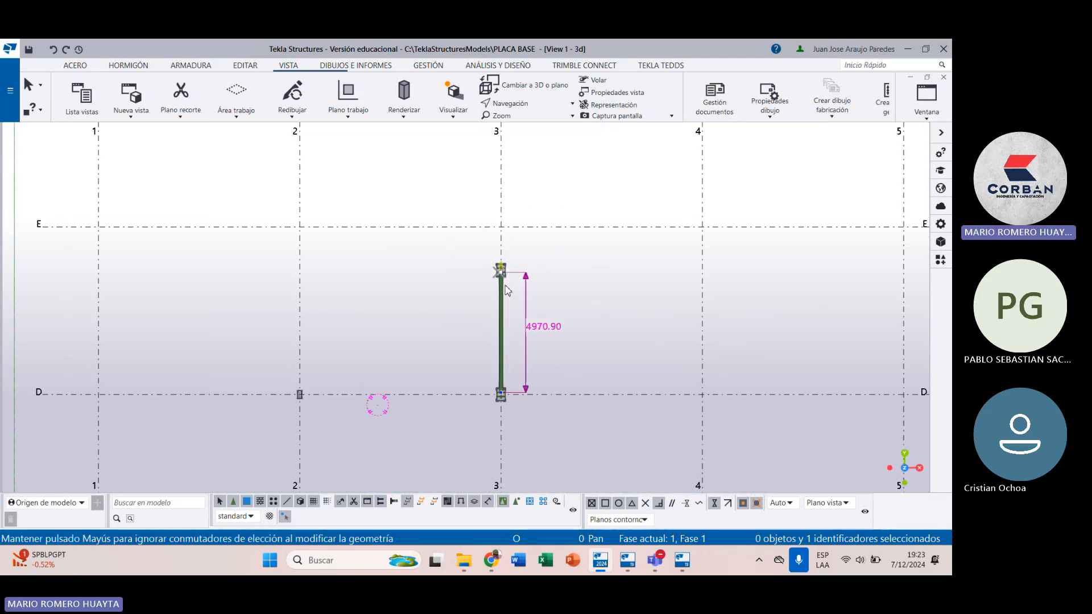
pyautogui.keyDown('ctrl'); pyautogui.moveTo(505, 380); pyautogui.dragTo(508, 338, button='middle'); pyautogui.keyUp('ctrl')
pyautogui.scroll(10, 507, 338)
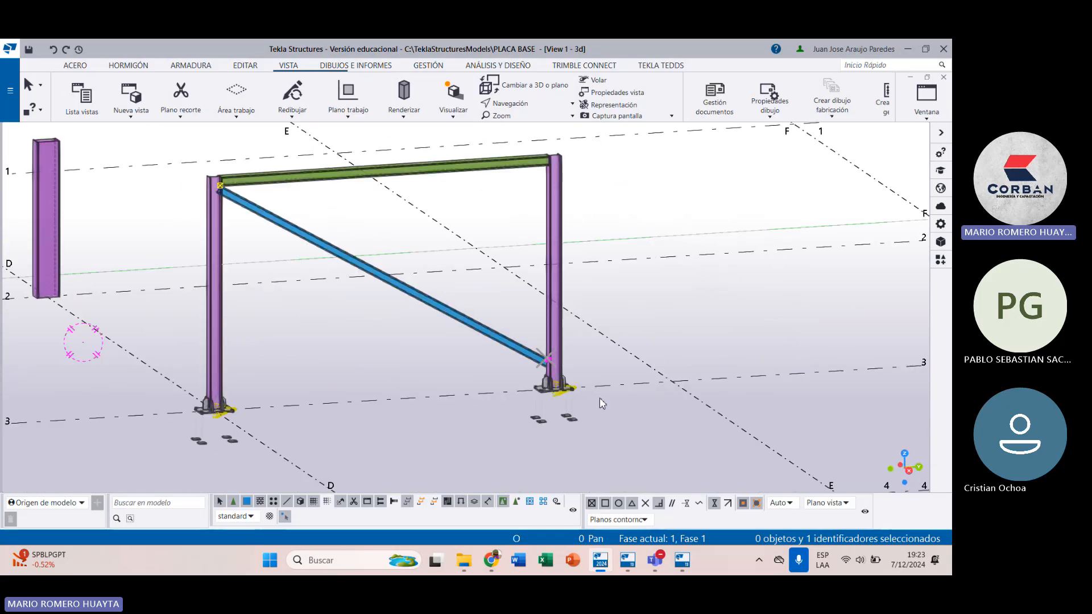
# Step: Open the applications and components catalog and search it for component 134
pyautogui.click(459, 307)
pyautogui.scroll(-5, 597, 336)
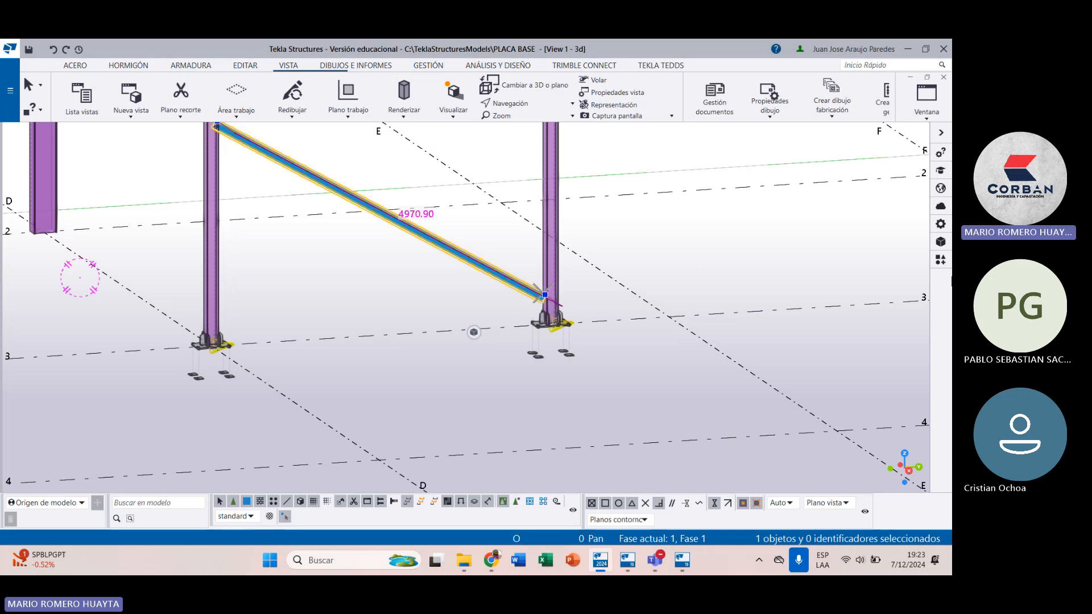
pyautogui.click(940, 260)
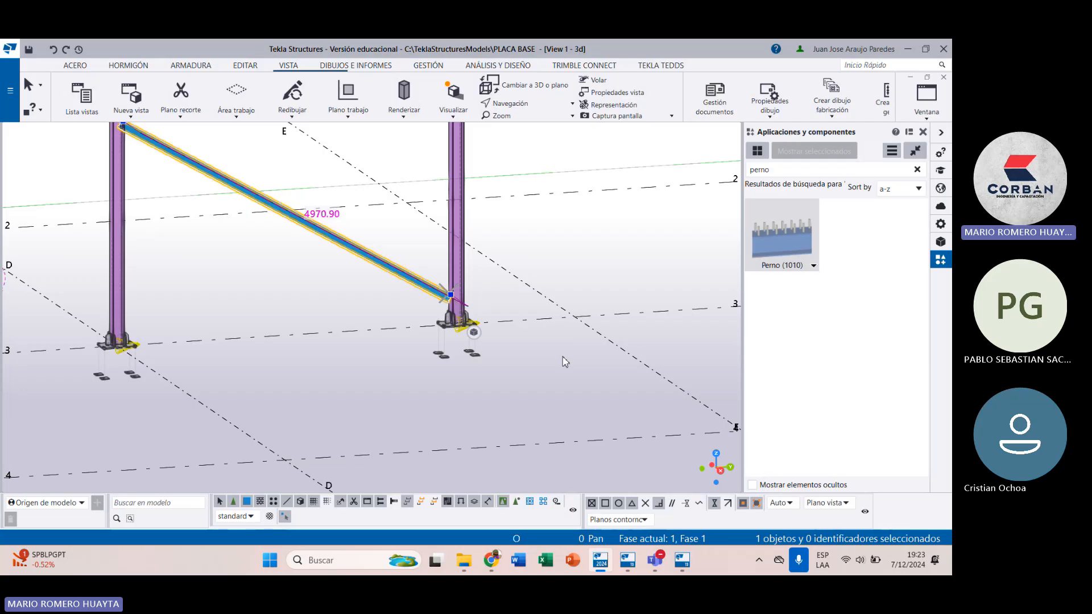
pyautogui.scroll(-2, 433, 336)
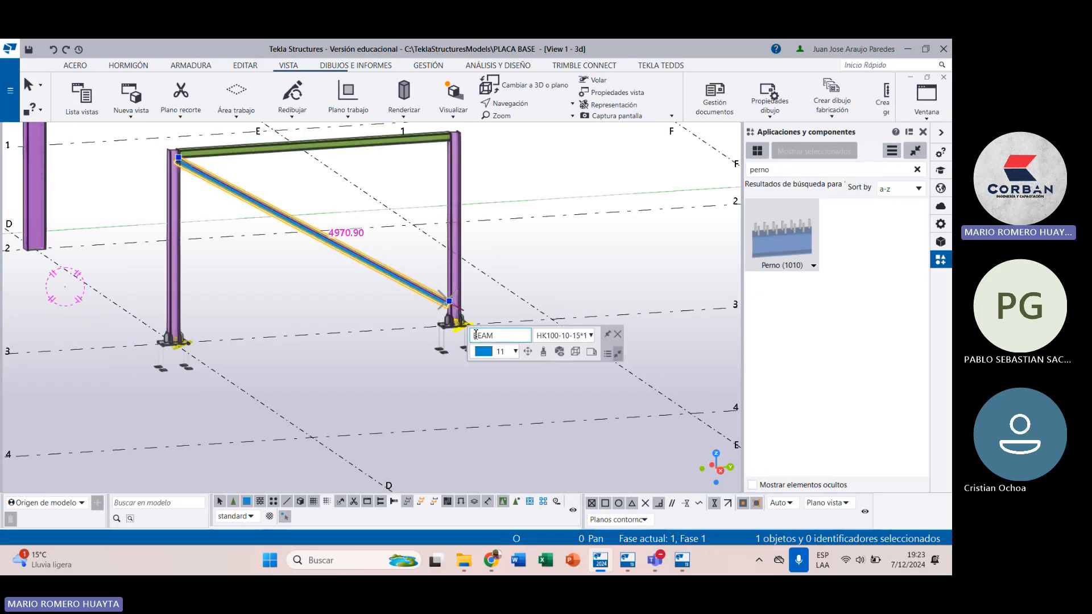
pyautogui.moveTo(788, 170); pyautogui.dragTo(712, 171)
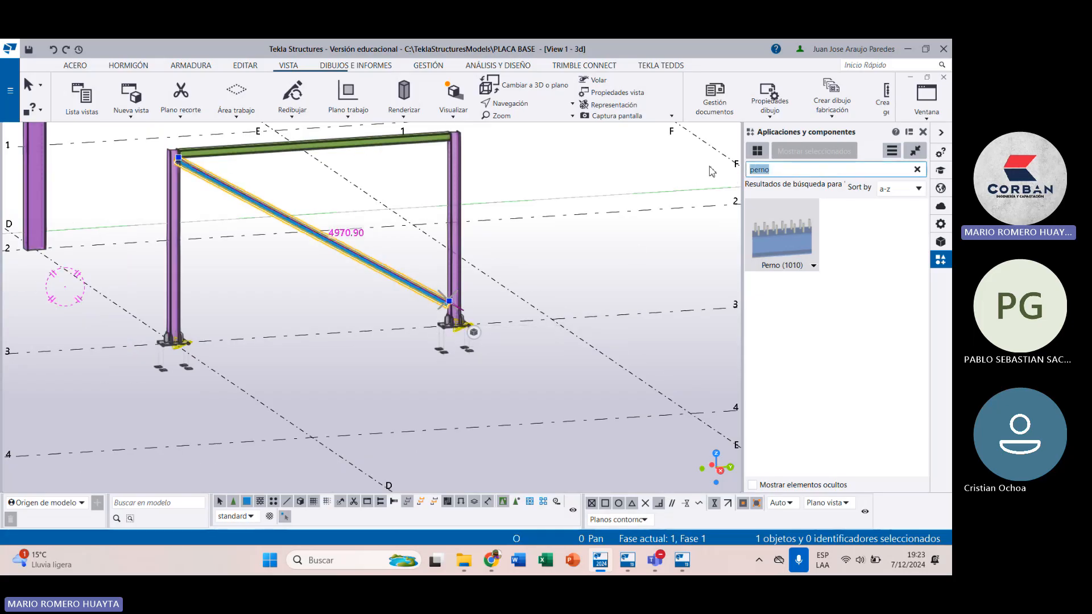
pyautogui.write('134')
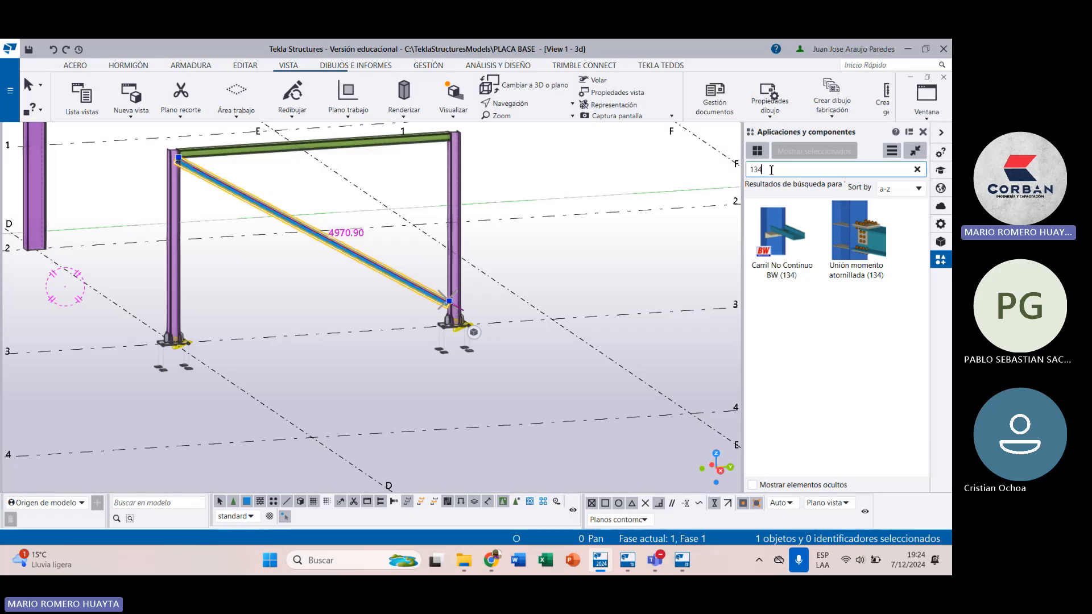
# Step: Replace the catalog search with component number 20
pyautogui.scroll(5, 164, 150)
pyautogui.scroll(5, 164, 150)
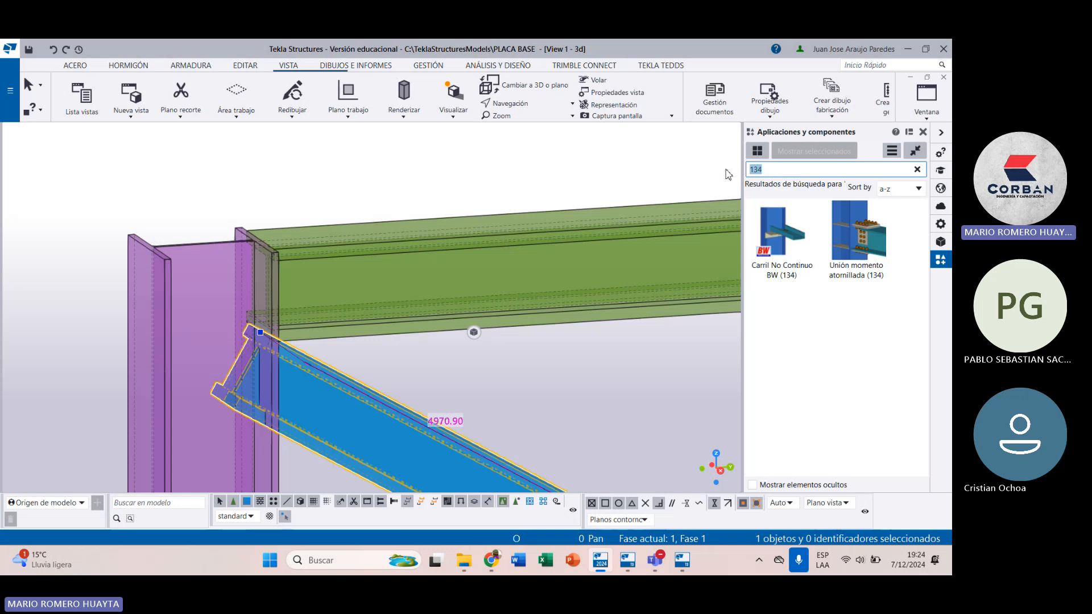
pyautogui.write('20')
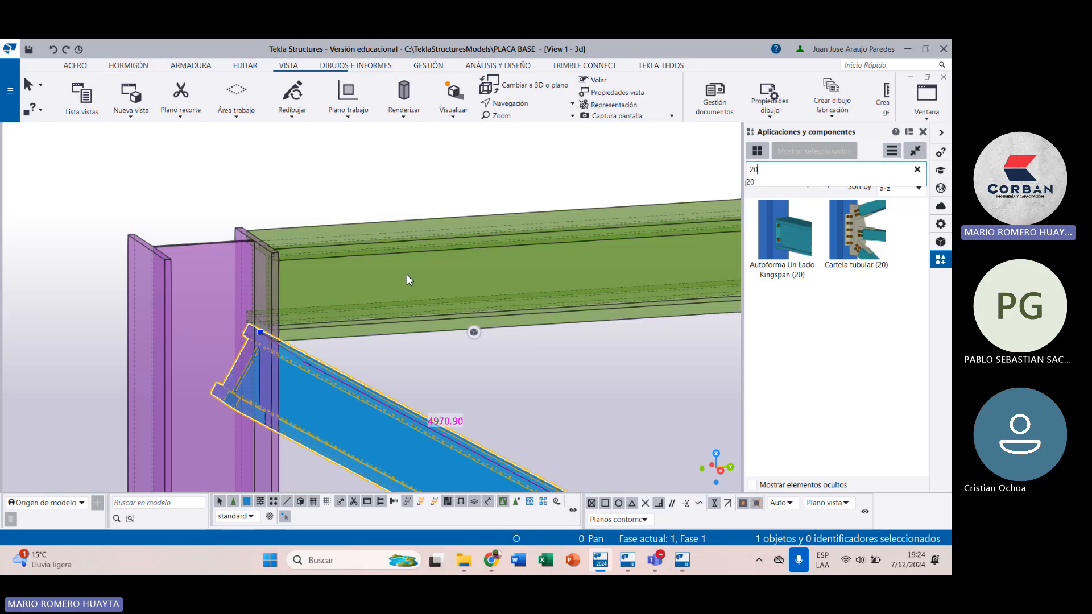
pyautogui.click(766, 183)
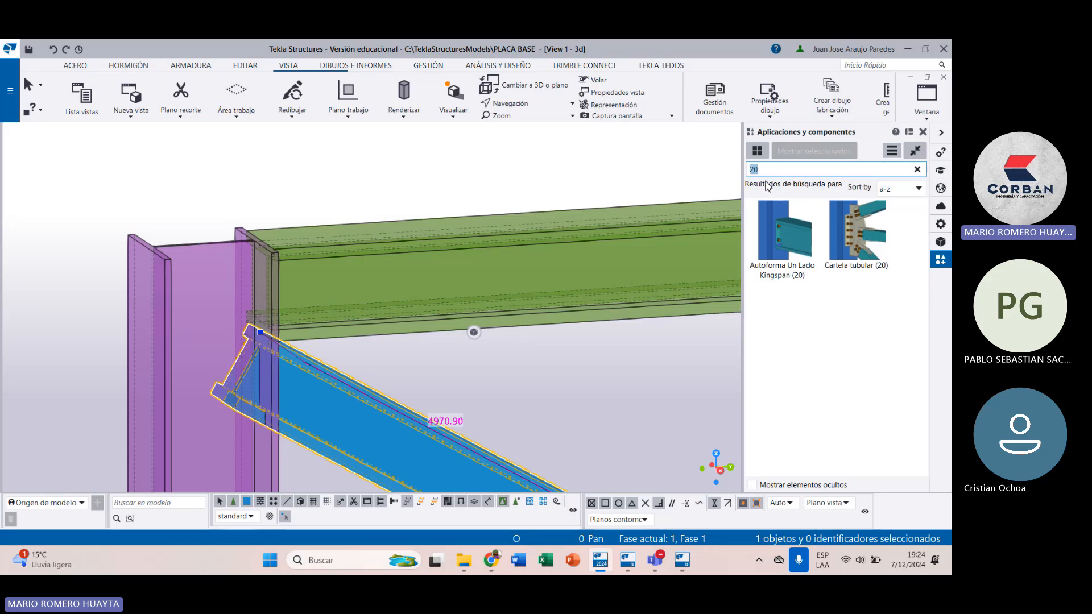
# Step: Apply the Cartela tubular (20) component at the upper joint, with the column as main part and the blue brace as secondary part
pyautogui.scroll(-8, 435, 309)
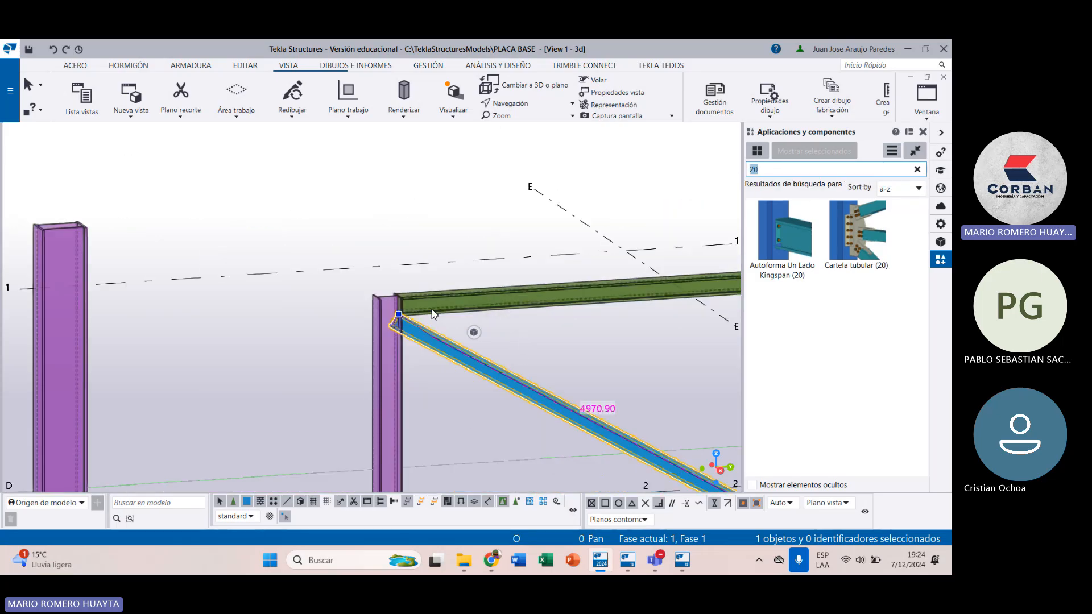
pyautogui.moveTo(395, 302); pyautogui.dragTo(290, 242, button='middle')
pyautogui.keyDown('ctrl'); pyautogui.moveTo(392, 318); pyautogui.dragTo(462, 231, button='middle'); pyautogui.keyUp('ctrl')
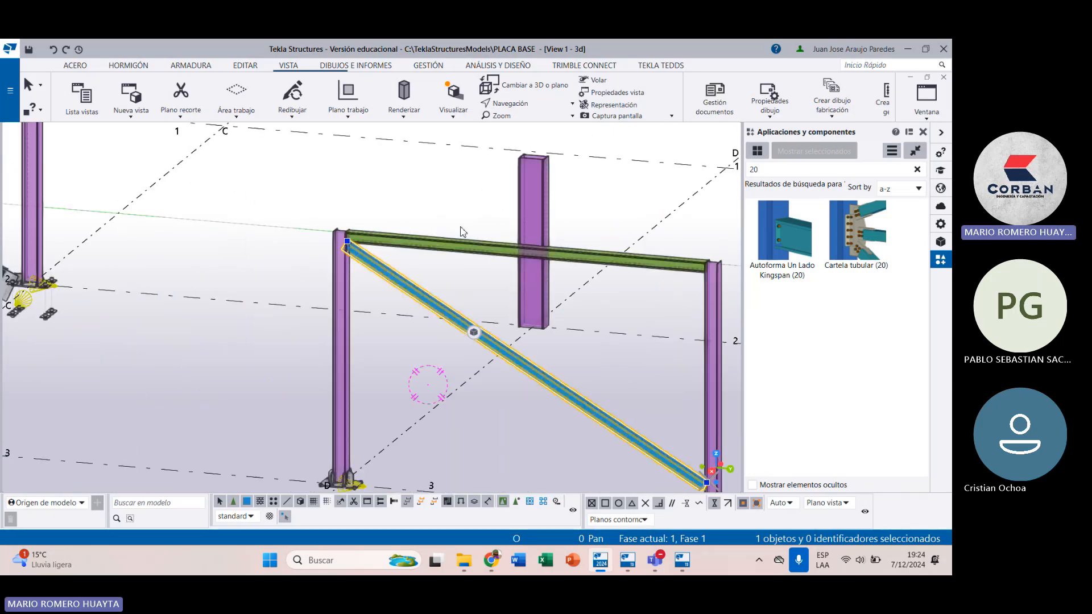
pyautogui.click(857, 234)
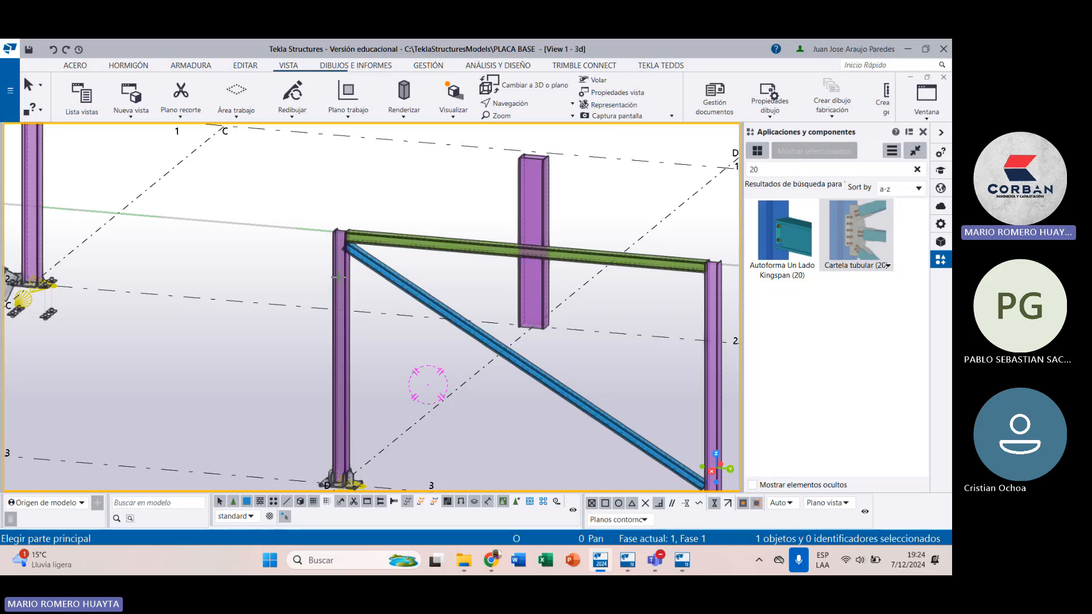
pyautogui.scroll(6, 370, 224)
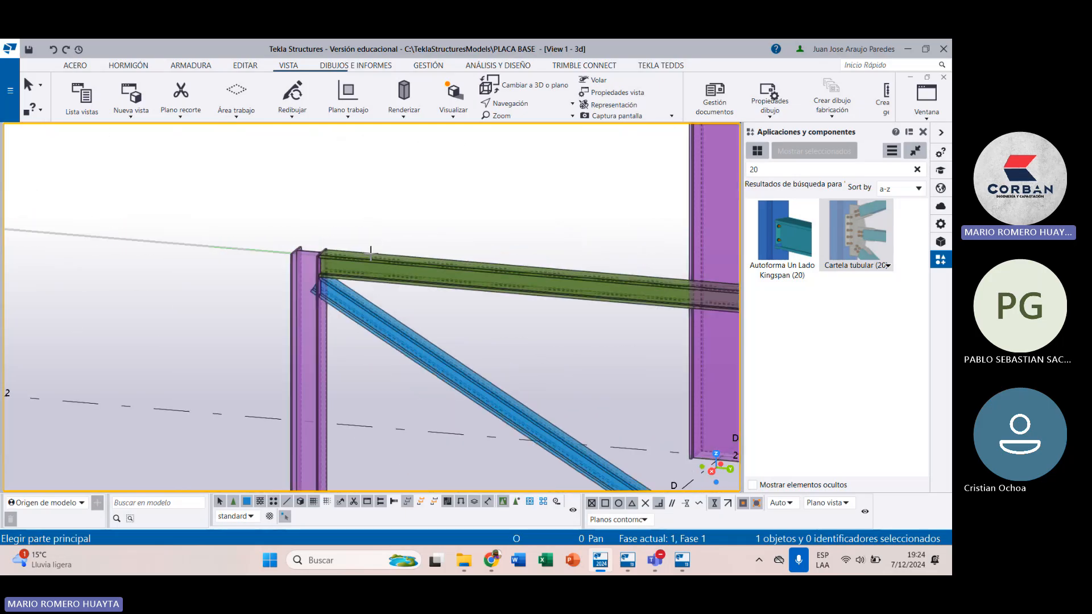
pyautogui.scroll(4, 325, 353)
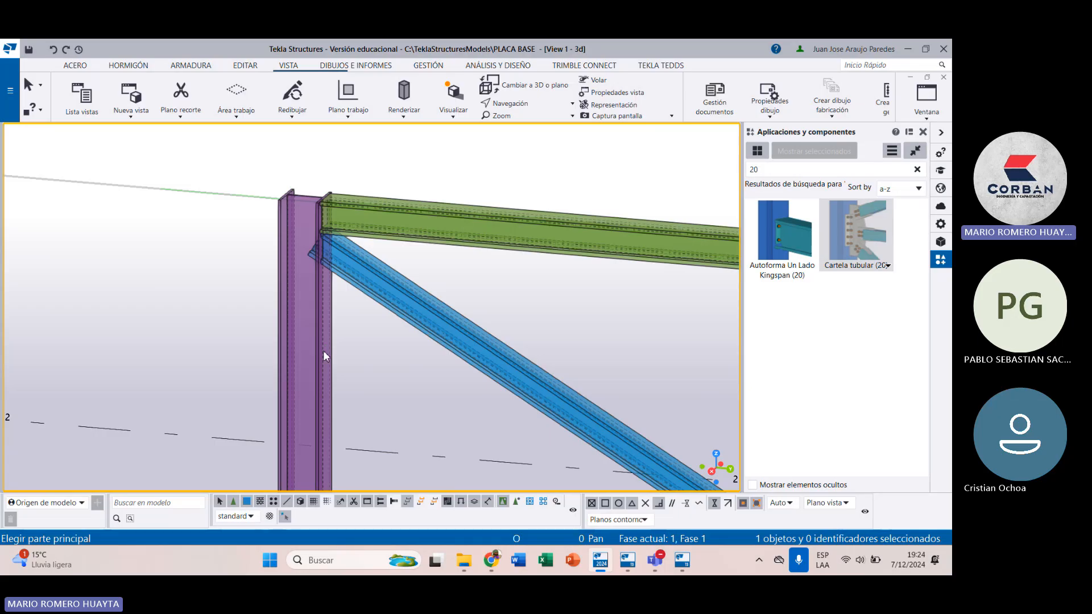
pyautogui.click(326, 354)
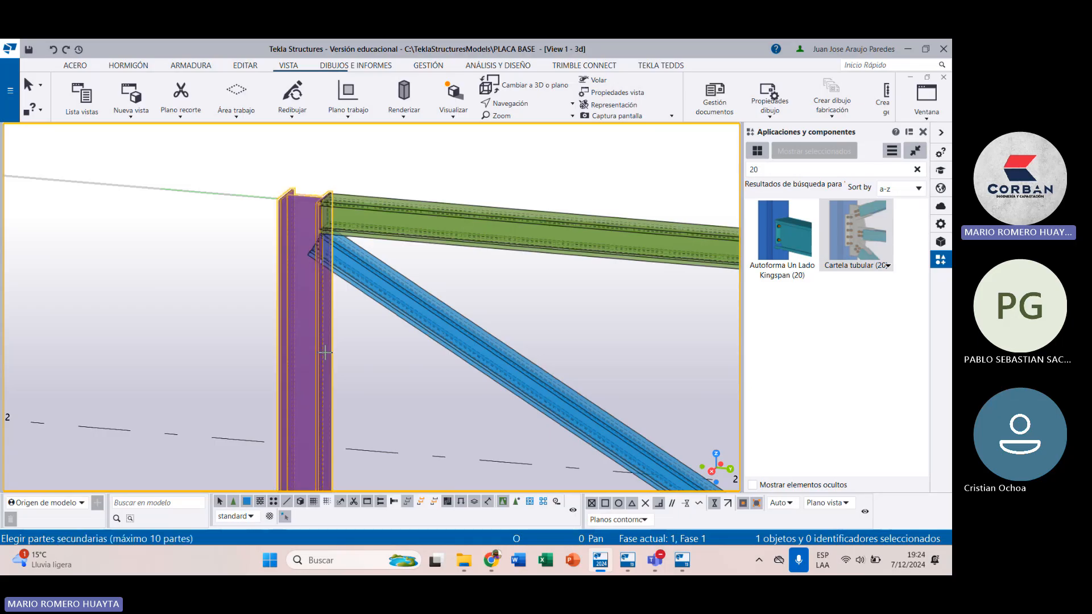
pyautogui.click(380, 293)
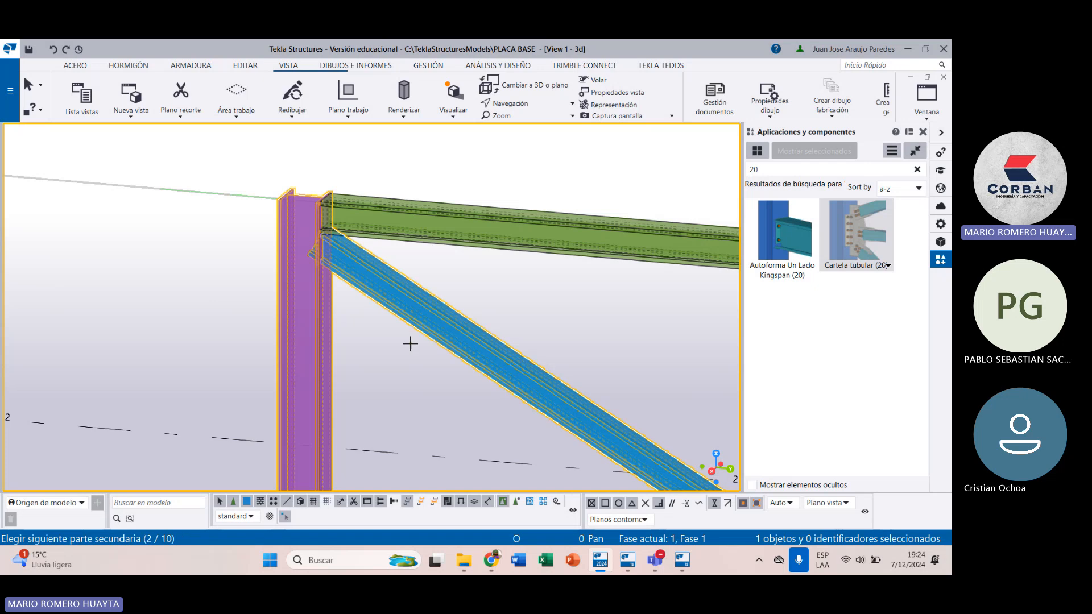
pyautogui.middleClick(382, 373)
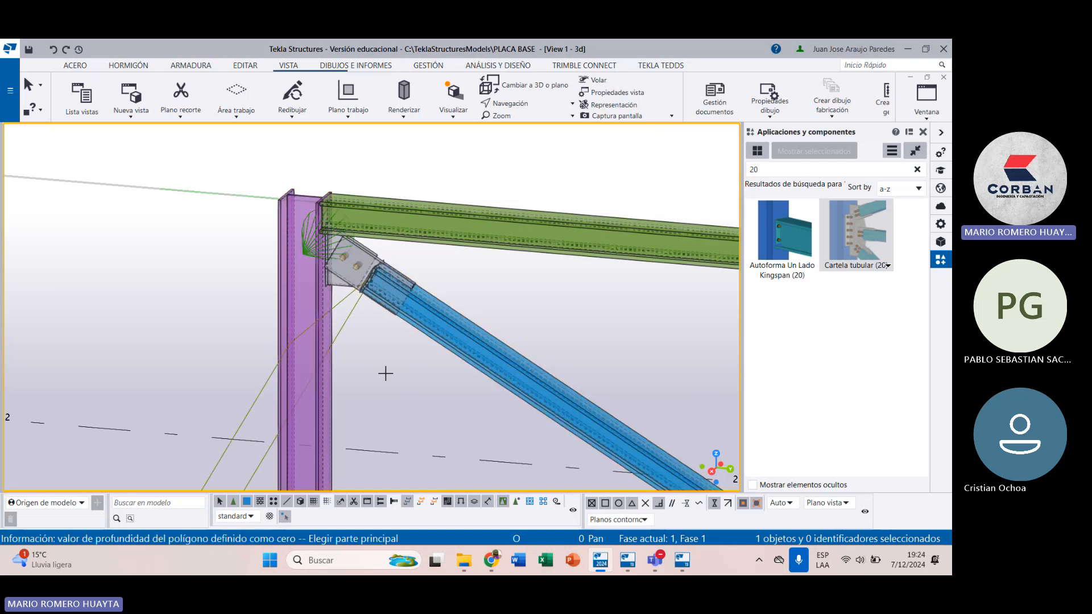
# Step: Examine the gusset plate, bolts and welds at the upper joint between the brace and the column
pyautogui.scroll(5, 367, 277)
pyautogui.scroll(4, 367, 277)
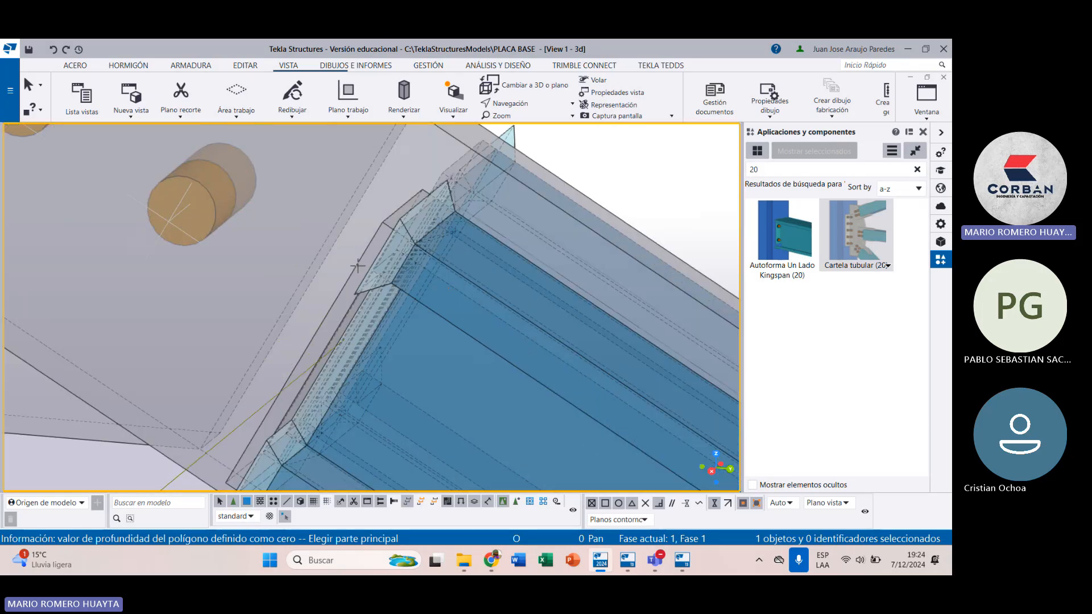
pyautogui.scroll(-4, 349, 264)
pyautogui.scroll(-2, 349, 263)
pyautogui.scroll(8, 251, 307)
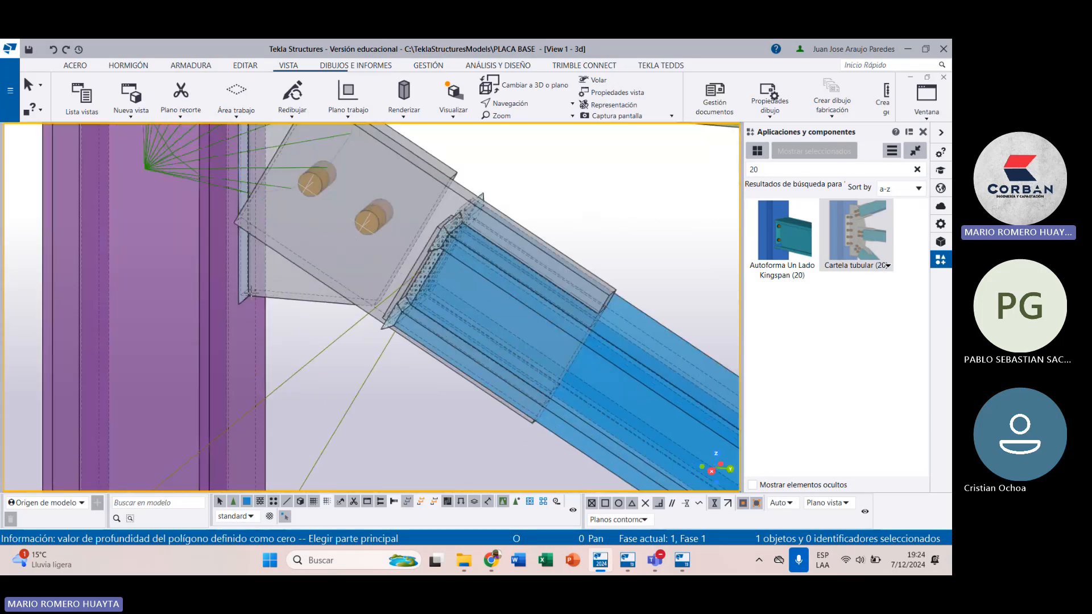
pyautogui.scroll(-6, 241, 308)
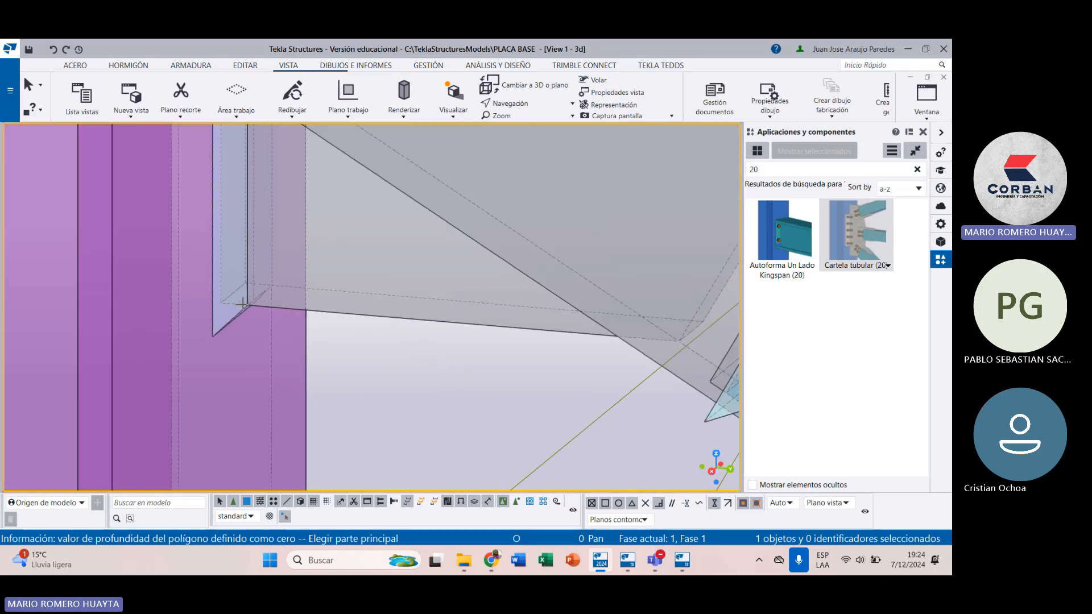
pyautogui.scroll(3, 243, 238)
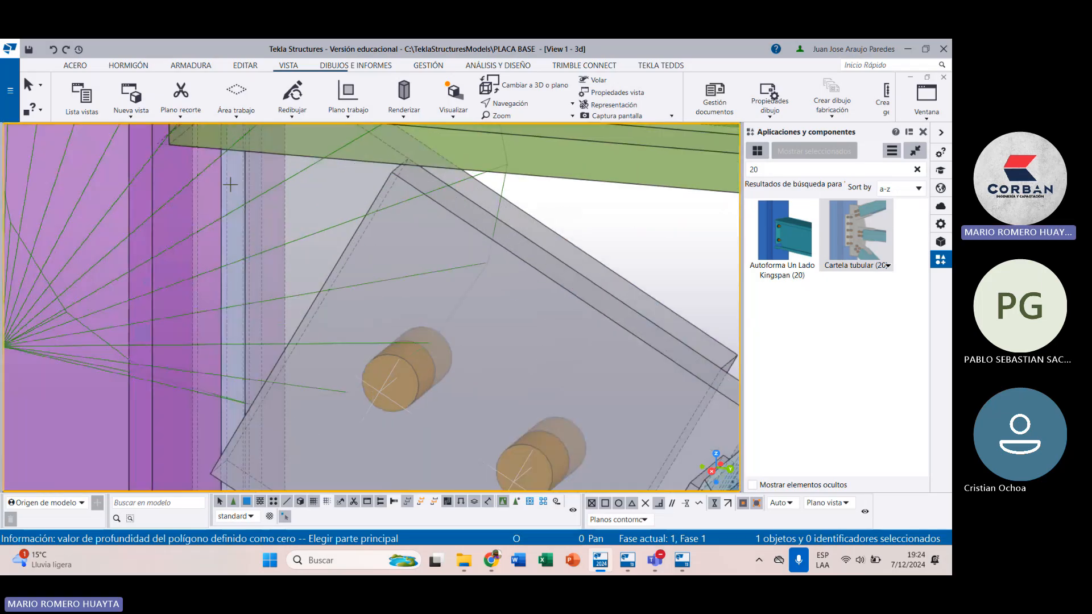
pyautogui.scroll(-3, 231, 183)
pyautogui.scroll(4, 285, 134)
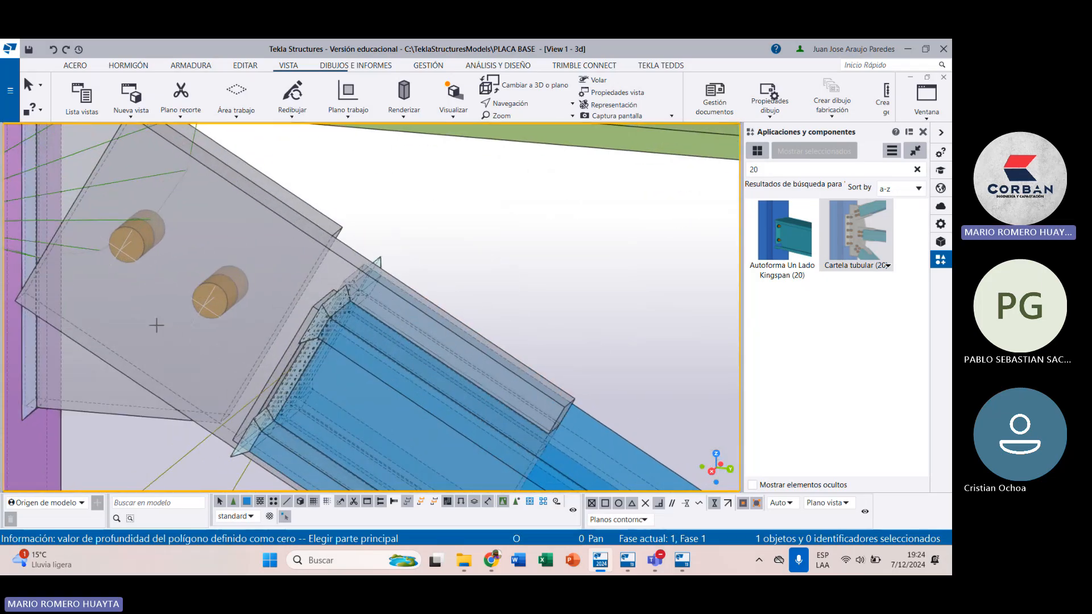
# Step: Apply the Cartela tubular (20) component at the brace's lower joint, with the column as main part and the brace as secondary part
pyautogui.scroll(-8, 156, 325)
pyautogui.scroll(3, 307, 297)
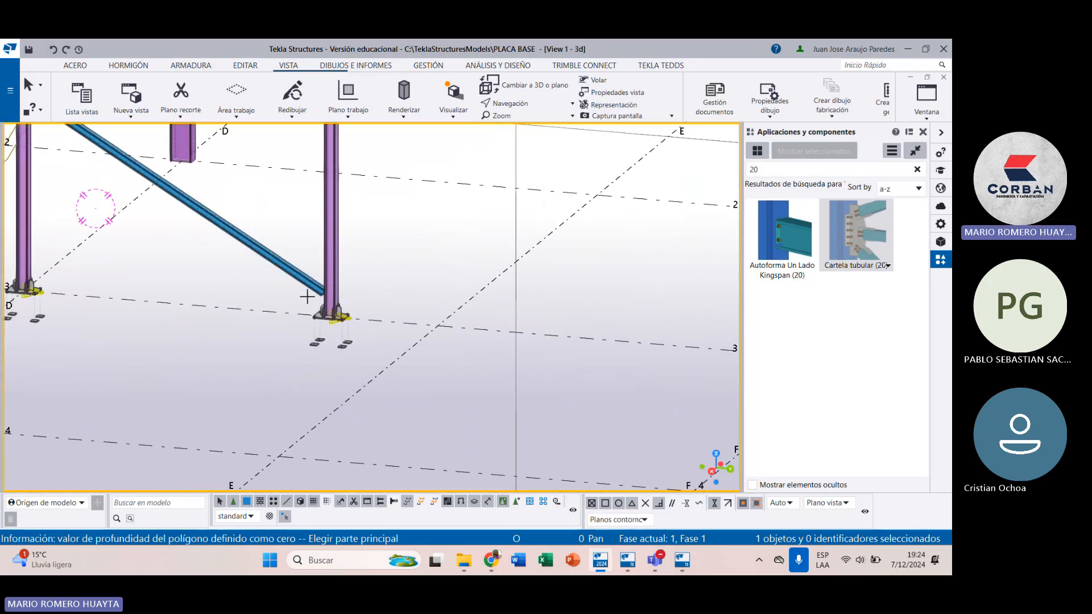
pyautogui.scroll(6, 308, 296)
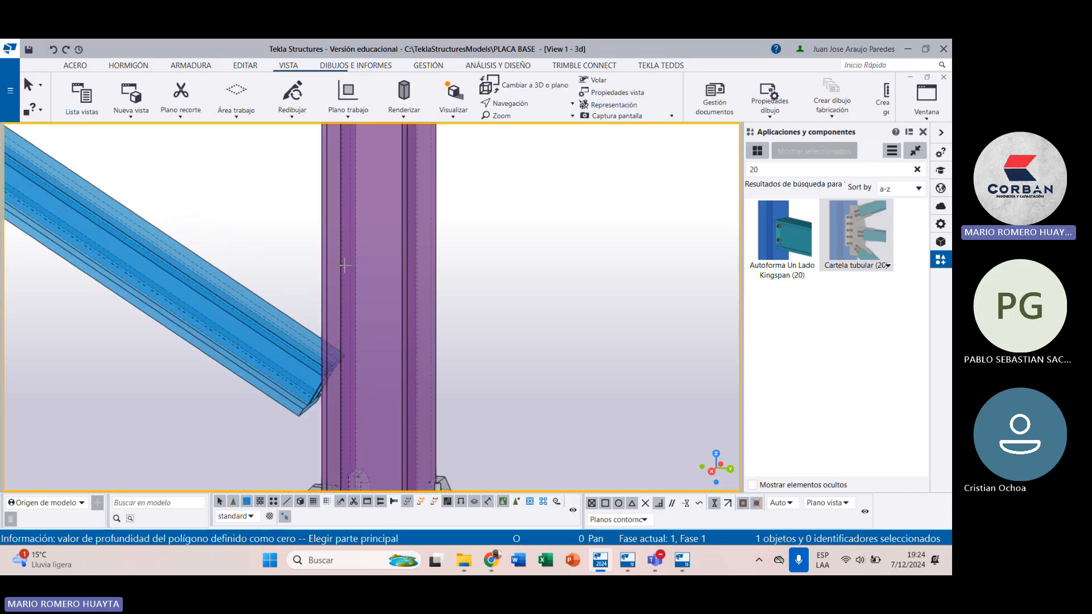
pyautogui.click(345, 266)
pyautogui.scroll(-5, 381, 352)
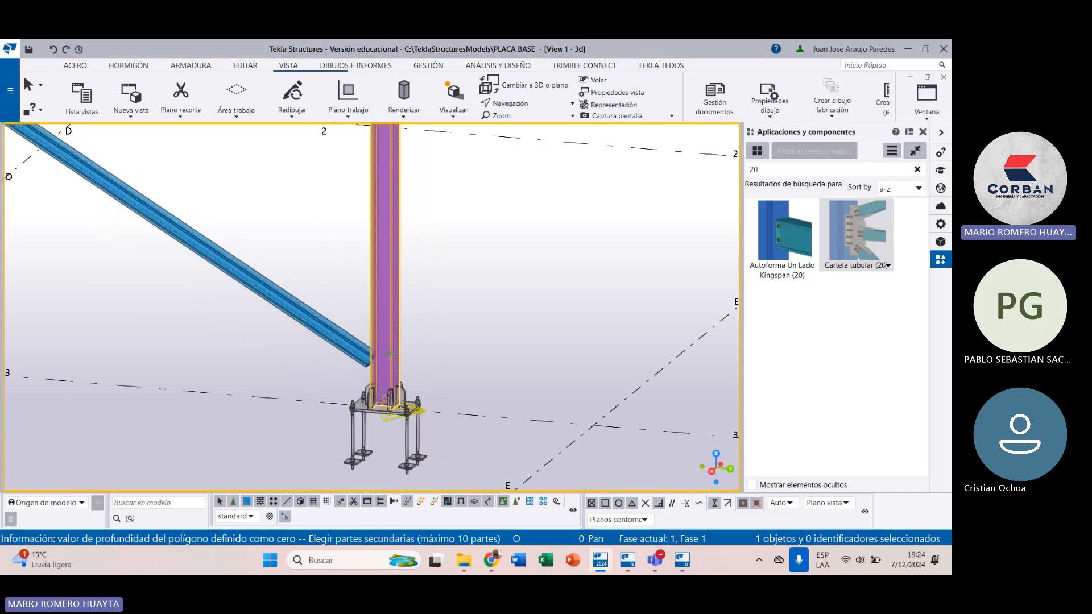
pyautogui.click(309, 319)
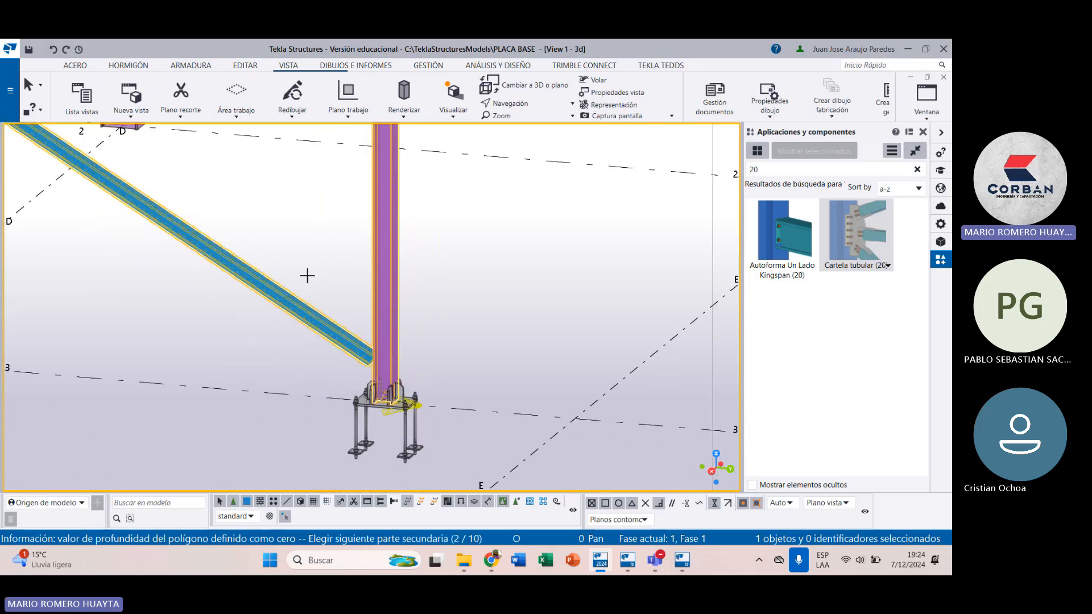
pyautogui.middleClick(307, 275)
pyautogui.scroll(3, 401, 377)
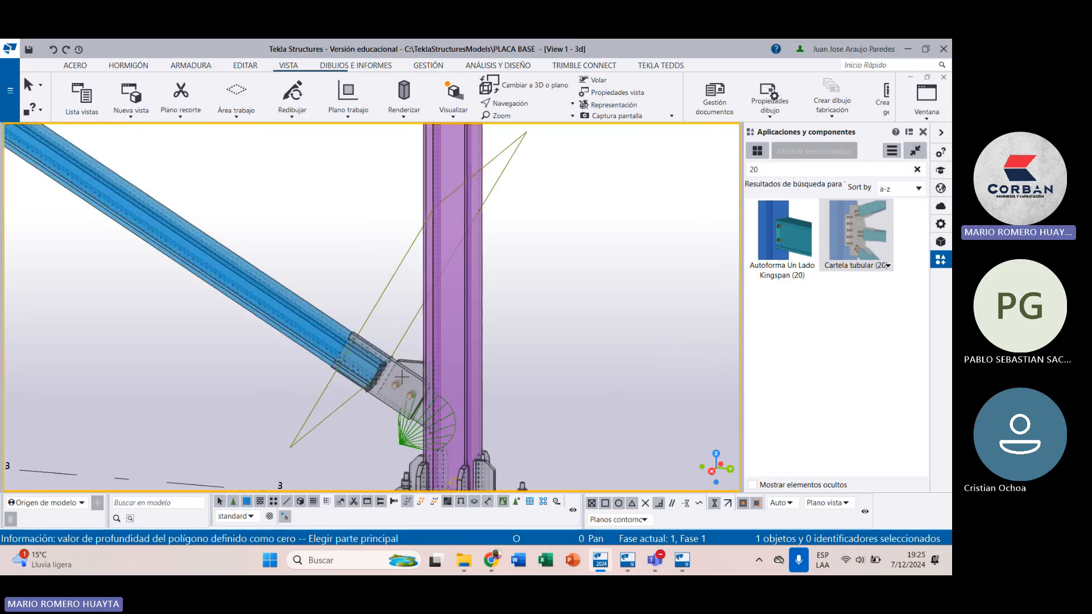
pyautogui.scroll(-6, 401, 376)
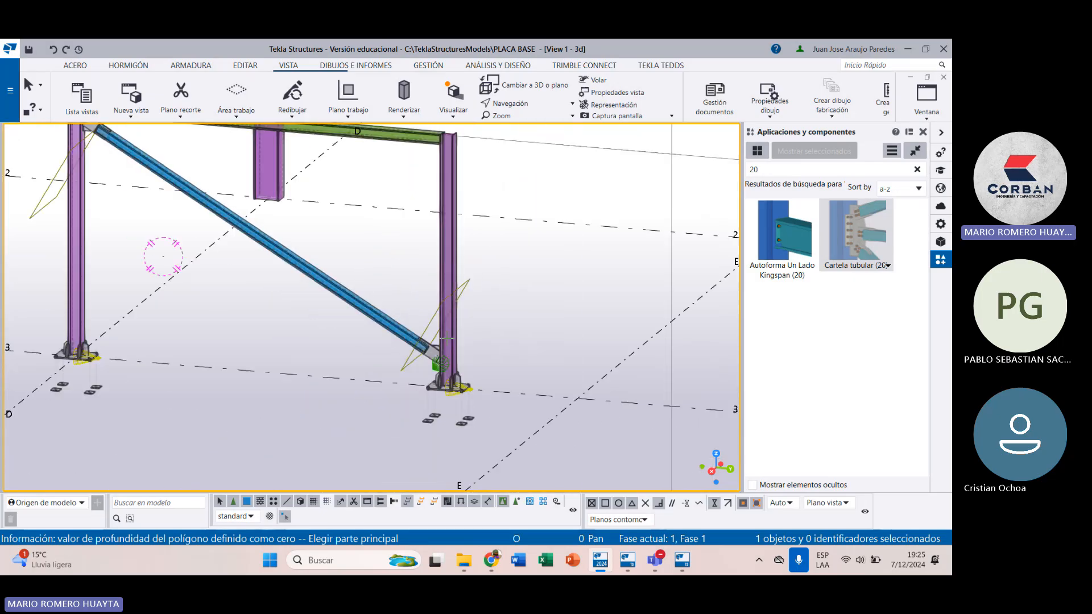
# Step: Review the Cartela tubular (20) settings of the brace's lower joint, covering drawing, gusset, brace connection, stiffener and gusset bolt parameters
pyautogui.scroll(8, 435, 350)
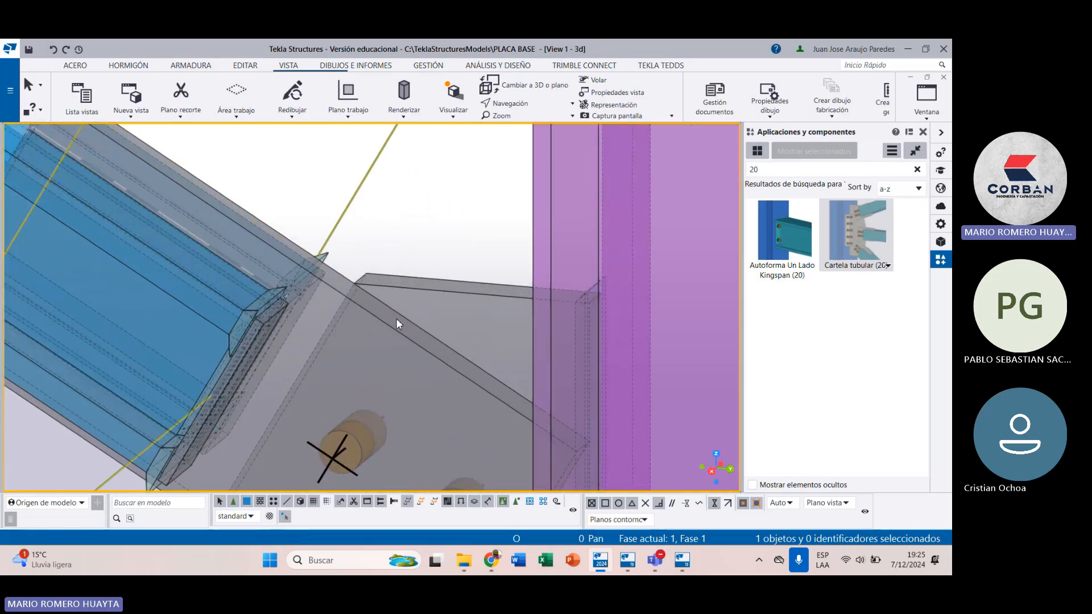
pyautogui.click(376, 313)
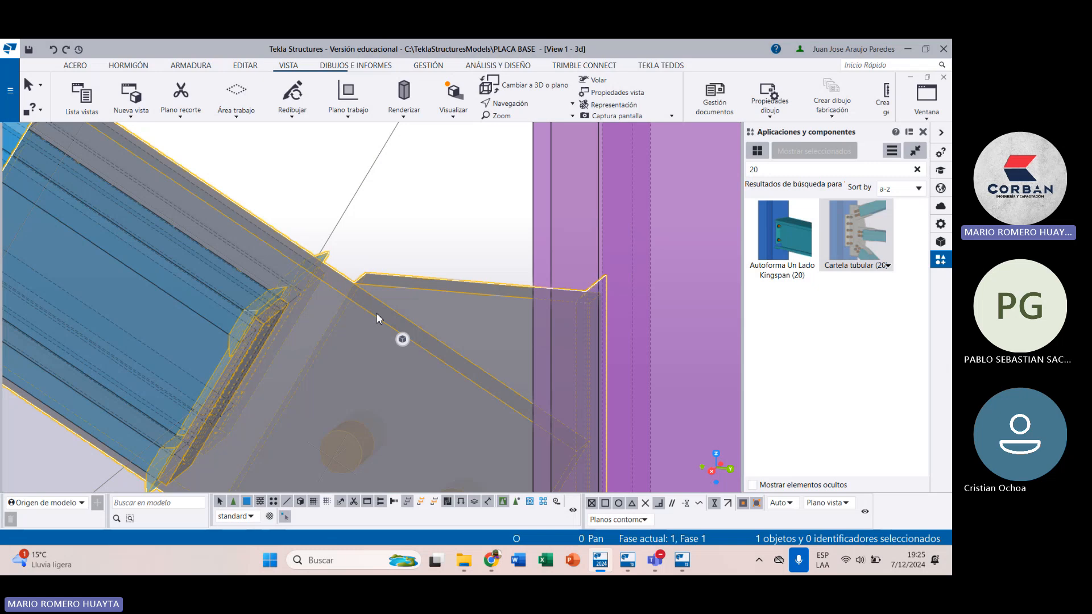
pyautogui.doubleClick(378, 318)
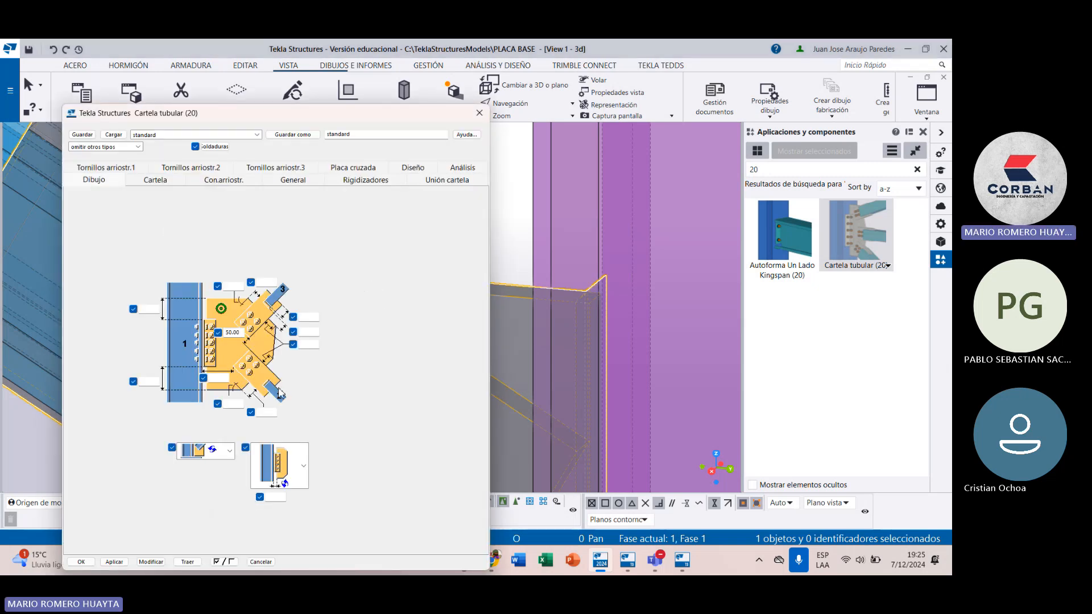
pyautogui.click(149, 184)
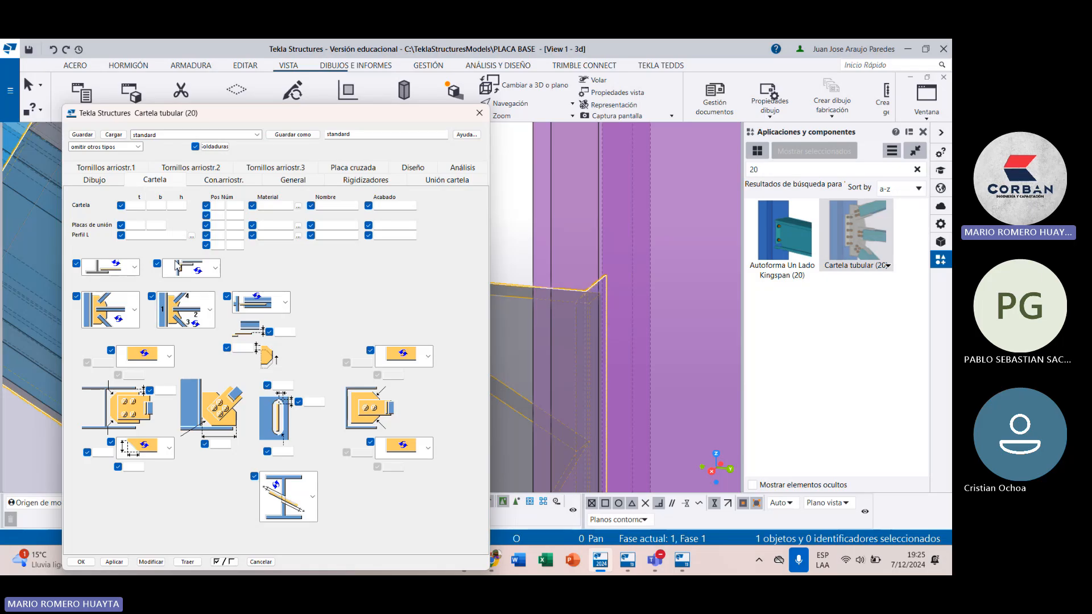
pyautogui.click(141, 207)
pyautogui.click(177, 206)
pyautogui.click(107, 181)
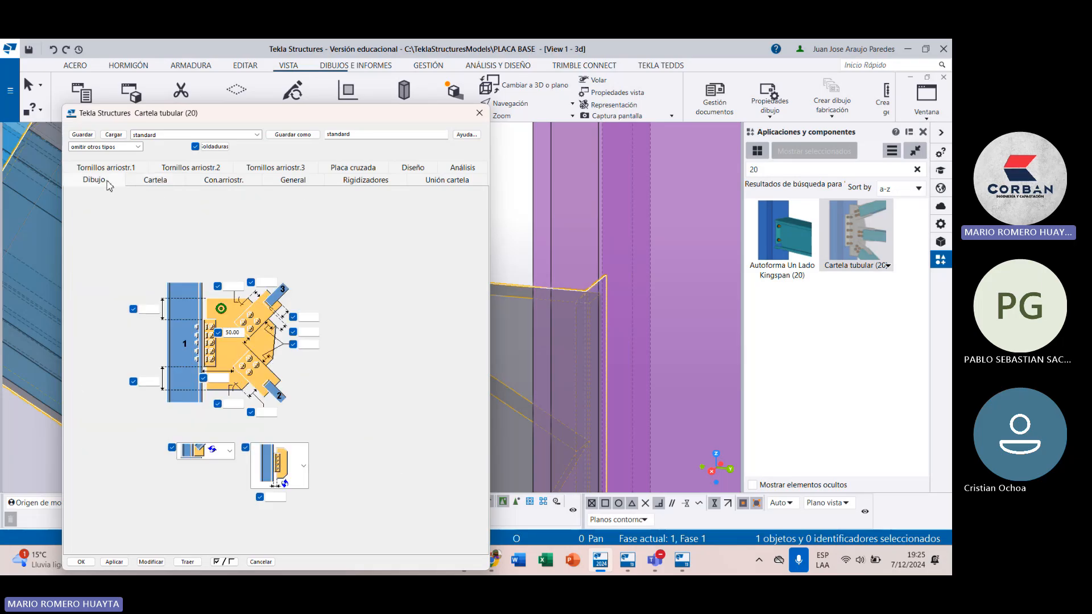
pyautogui.click(217, 184)
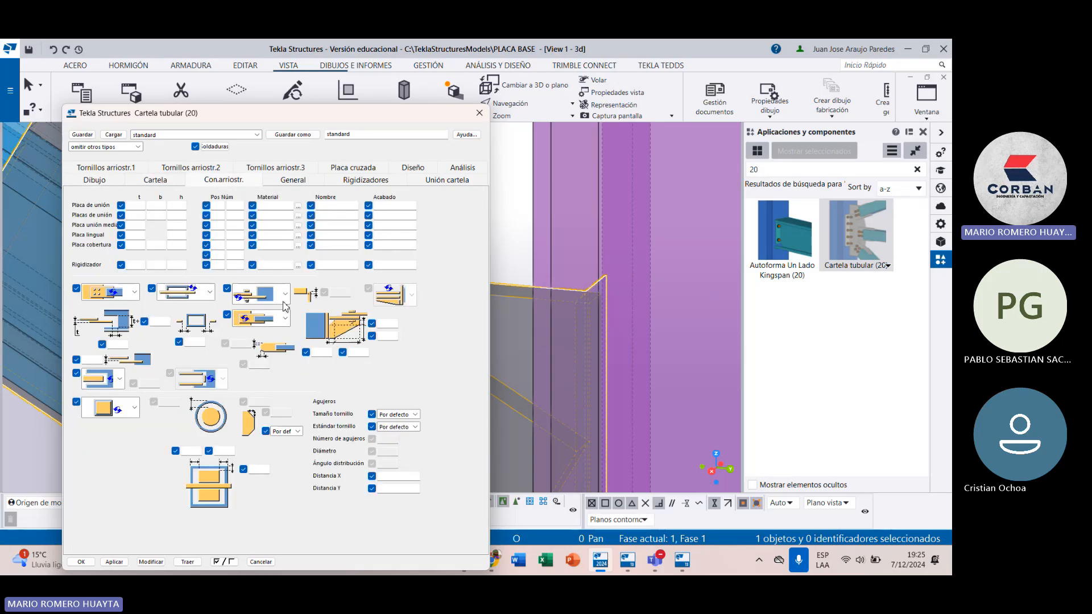
pyautogui.click(288, 182)
pyautogui.click(380, 180)
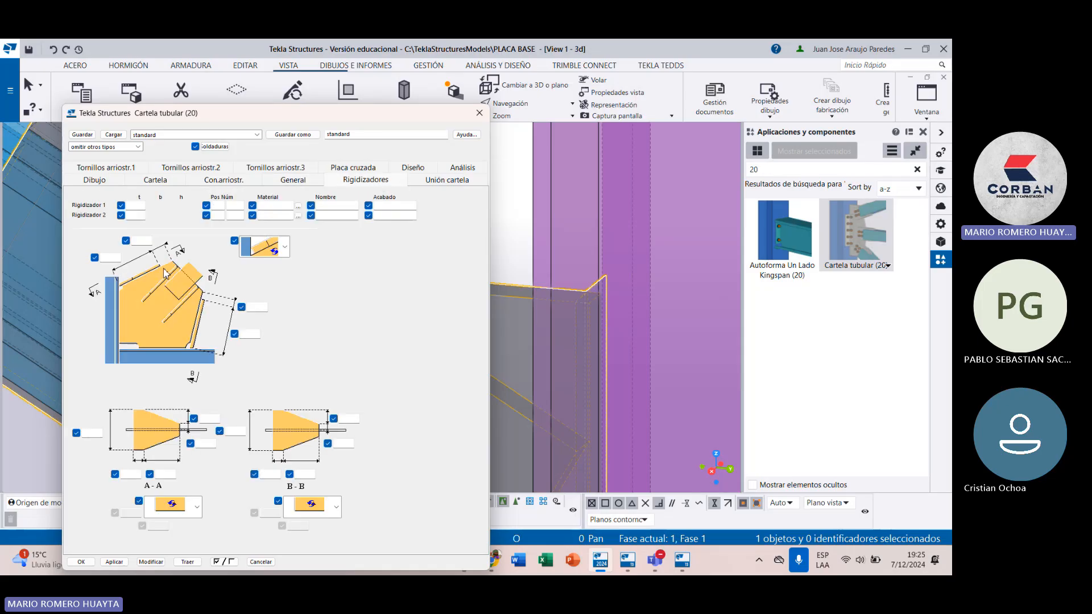
pyautogui.click(447, 181)
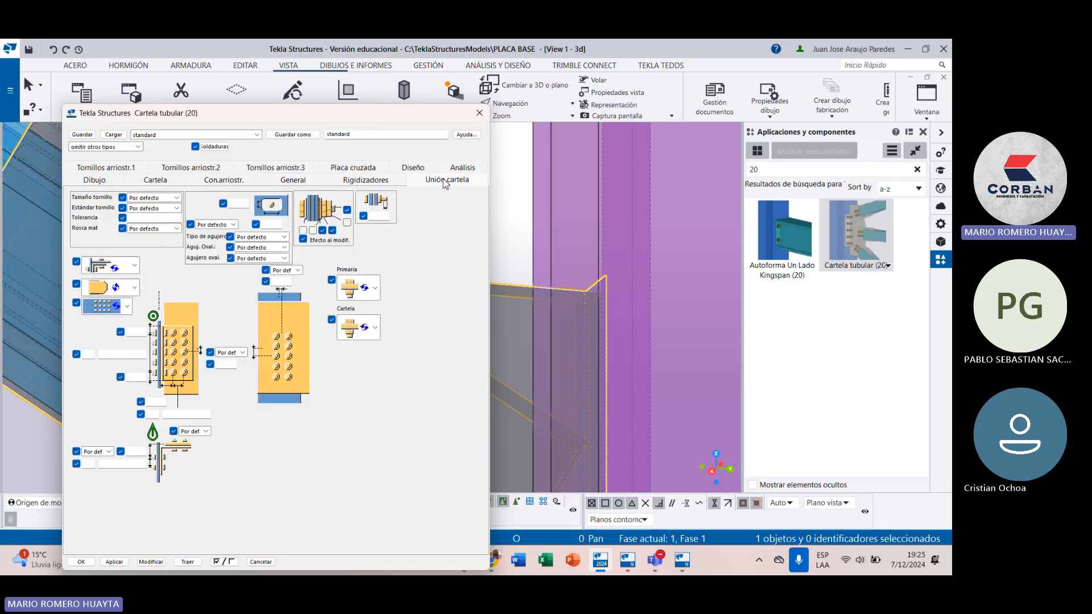
pyautogui.click(479, 113)
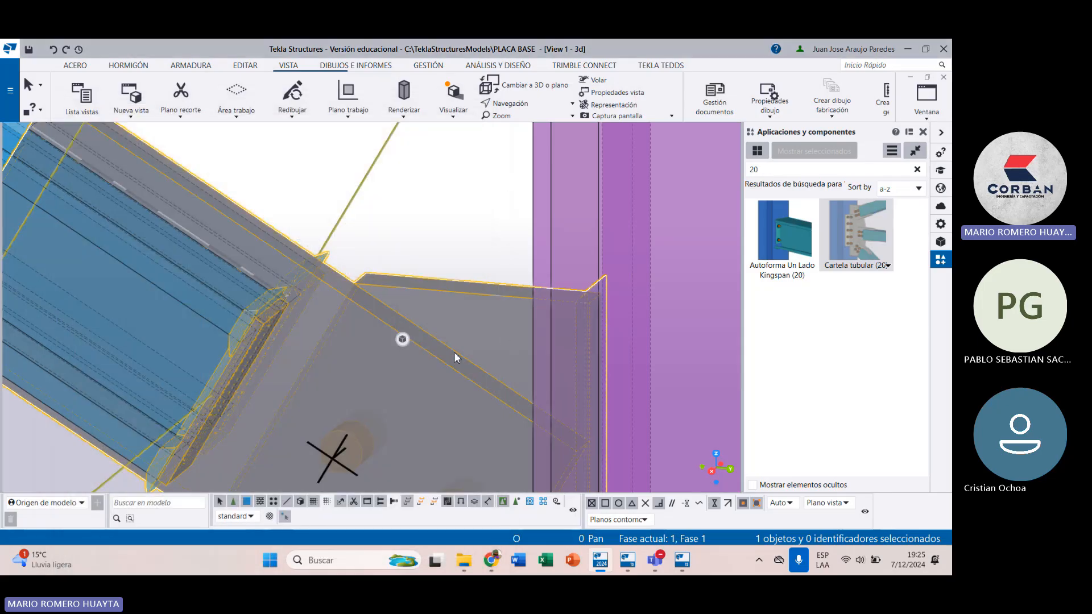
# Step: Inspect the gusset connection at the brace's upper joint and close the applications and components catalog
pyautogui.scroll(-8, 455, 357)
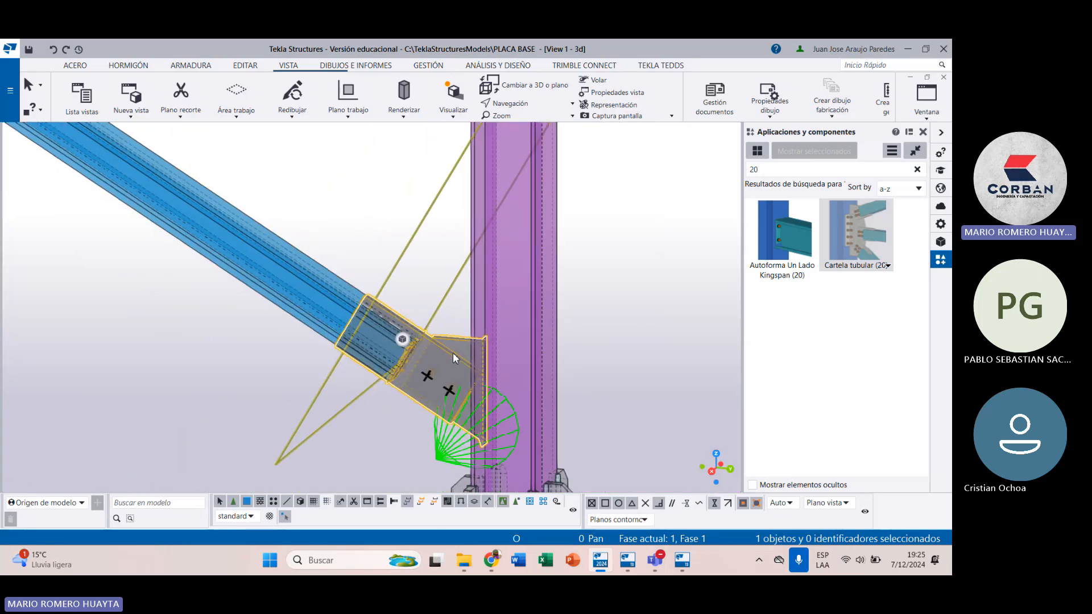
pyautogui.scroll(-3, 455, 357)
pyautogui.scroll(11, 238, 213)
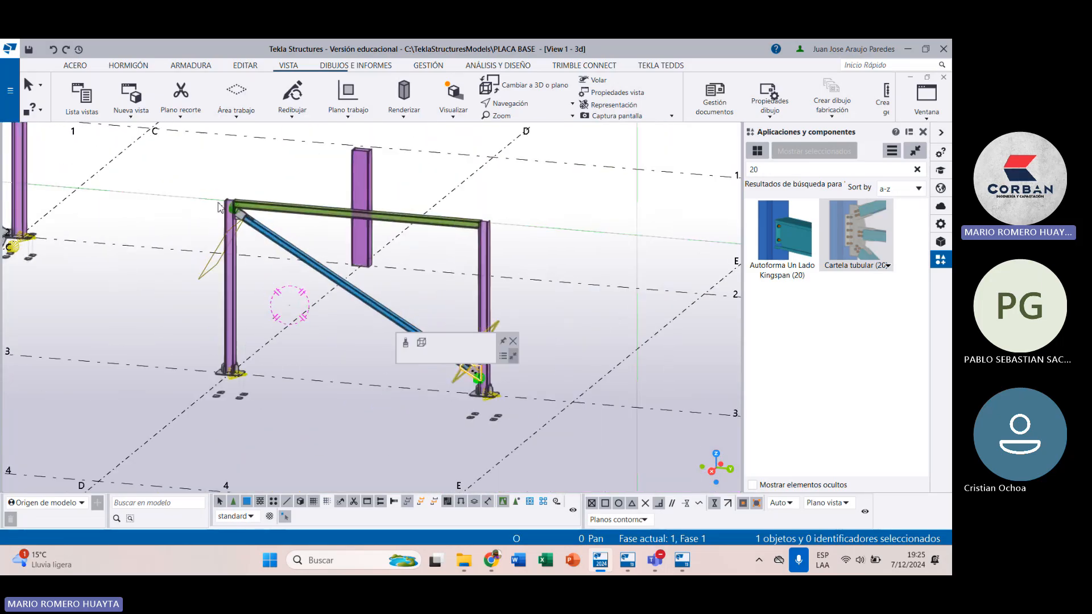
pyautogui.scroll(2, 273, 214)
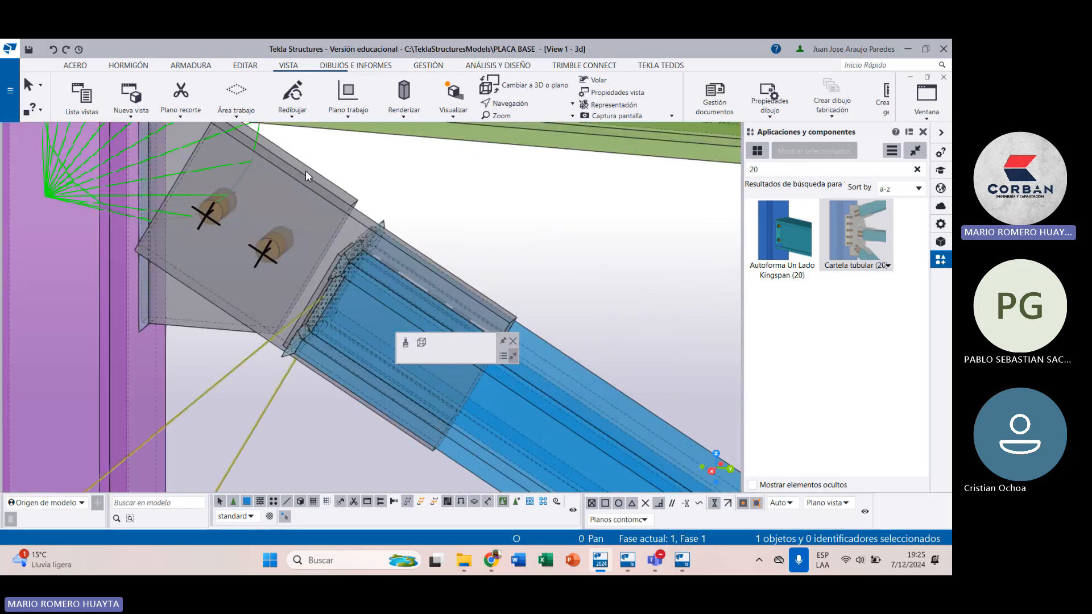
pyautogui.click(923, 132)
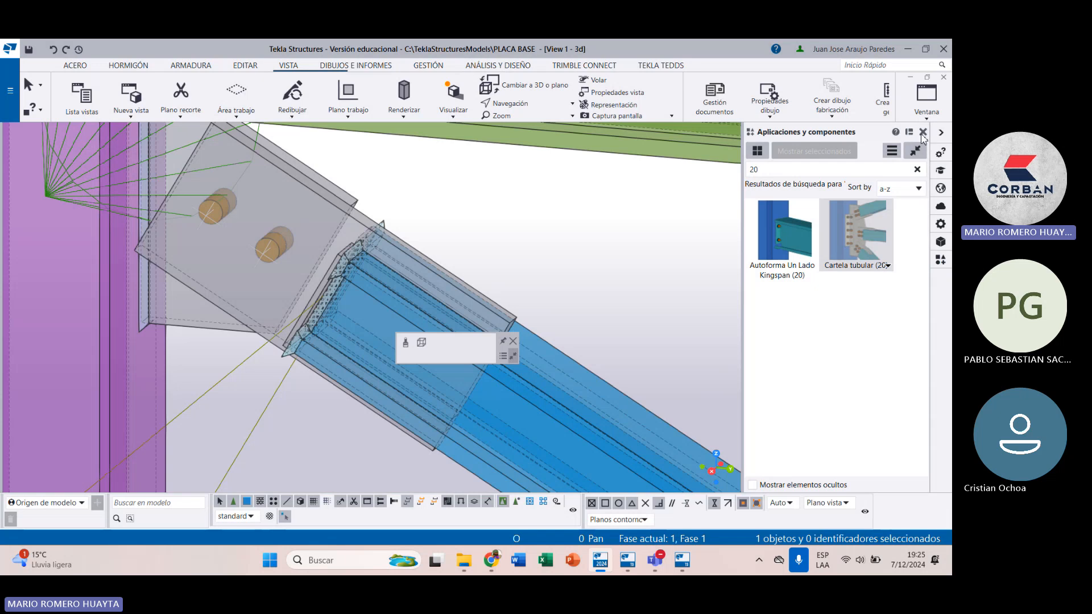
pyautogui.click(527, 273)
pyautogui.scroll(-2, 527, 273)
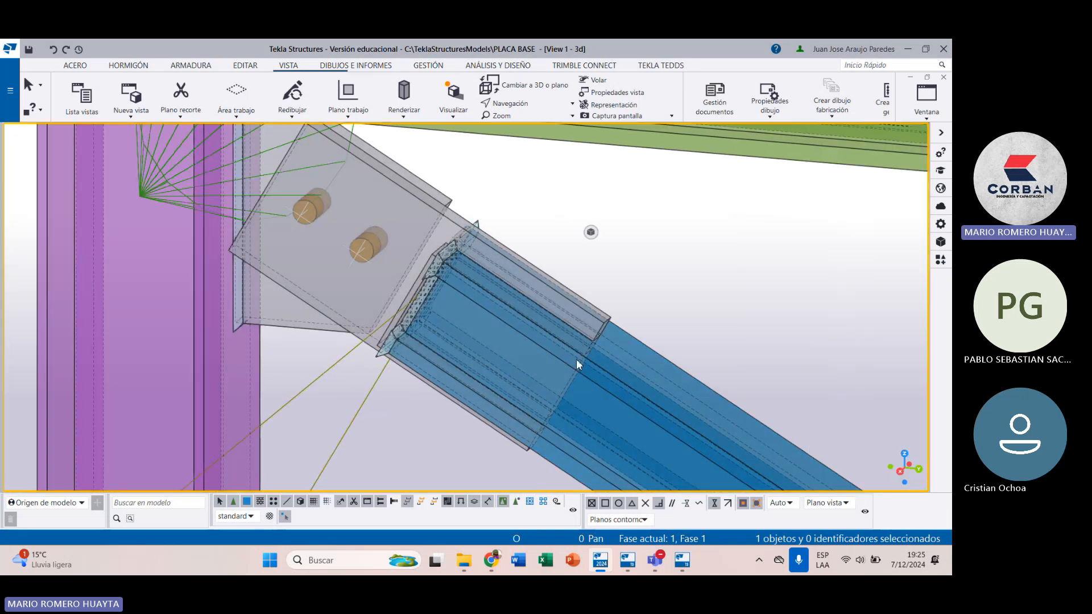
# Step: Examine both braced frames in the 3D model, including the gusset joints between the diagonal braces and columns
pyautogui.scroll(-8, 454, 327)
pyautogui.scroll(-4, 453, 328)
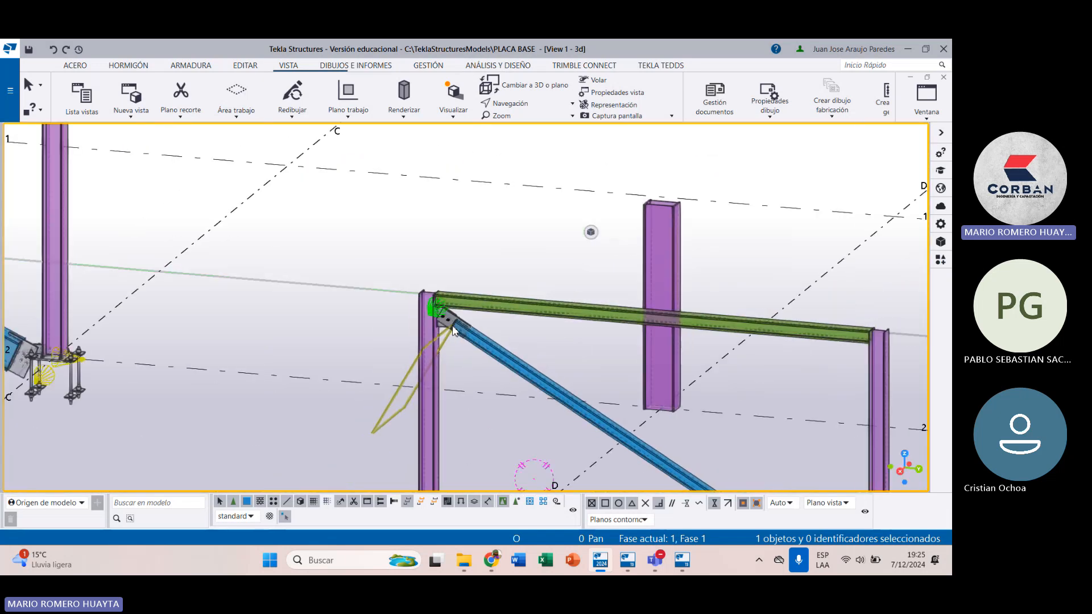
pyautogui.scroll(5, 455, 348)
pyautogui.scroll(8, 358, 250)
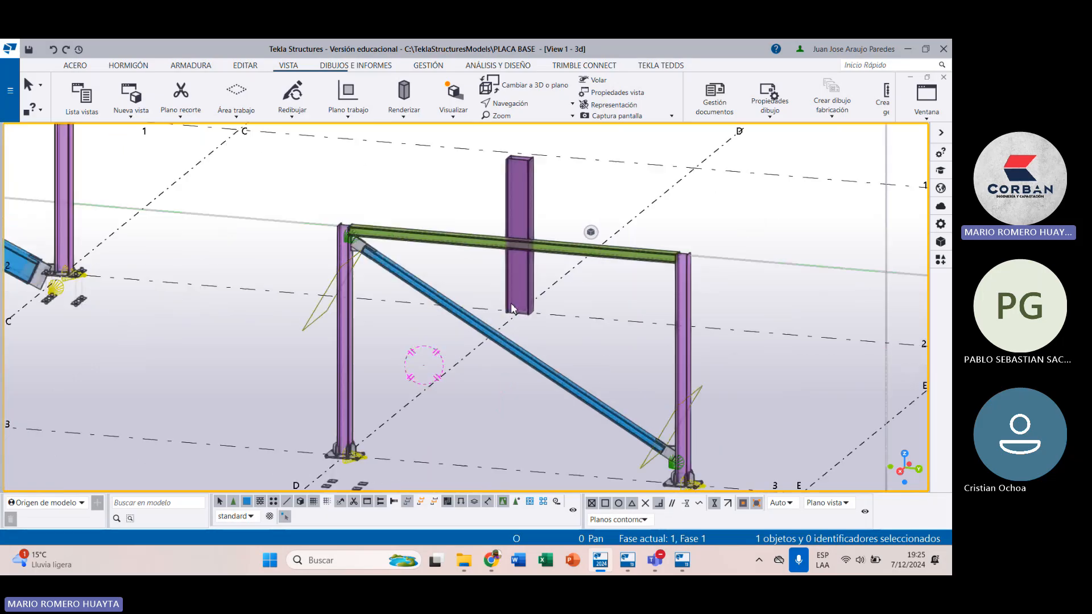
pyautogui.scroll(-8, 358, 248)
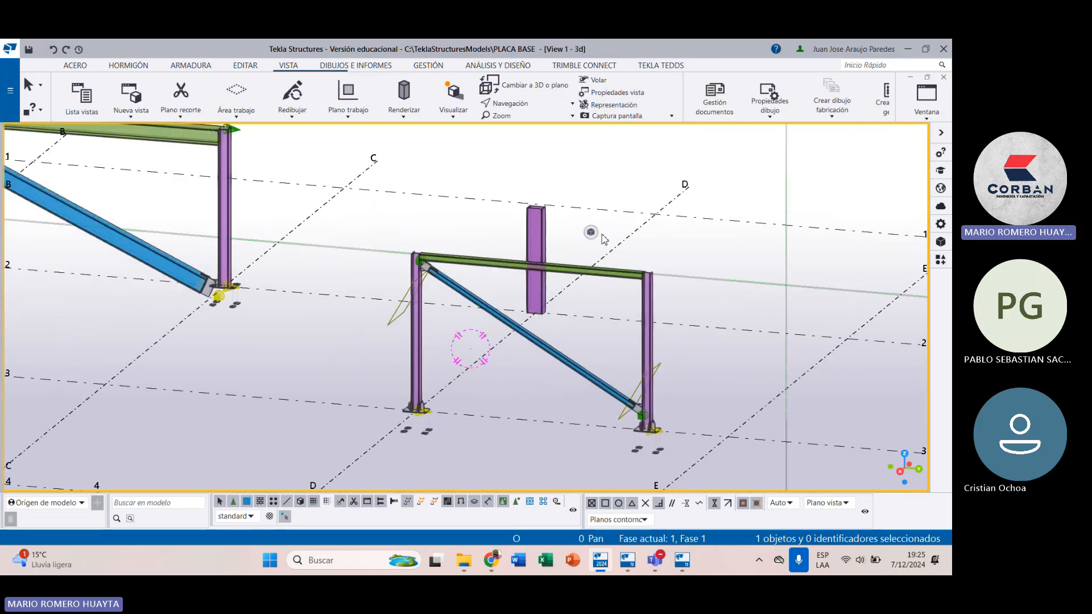
pyautogui.scroll(-6, 603, 239)
pyautogui.scroll(-3, 471, 326)
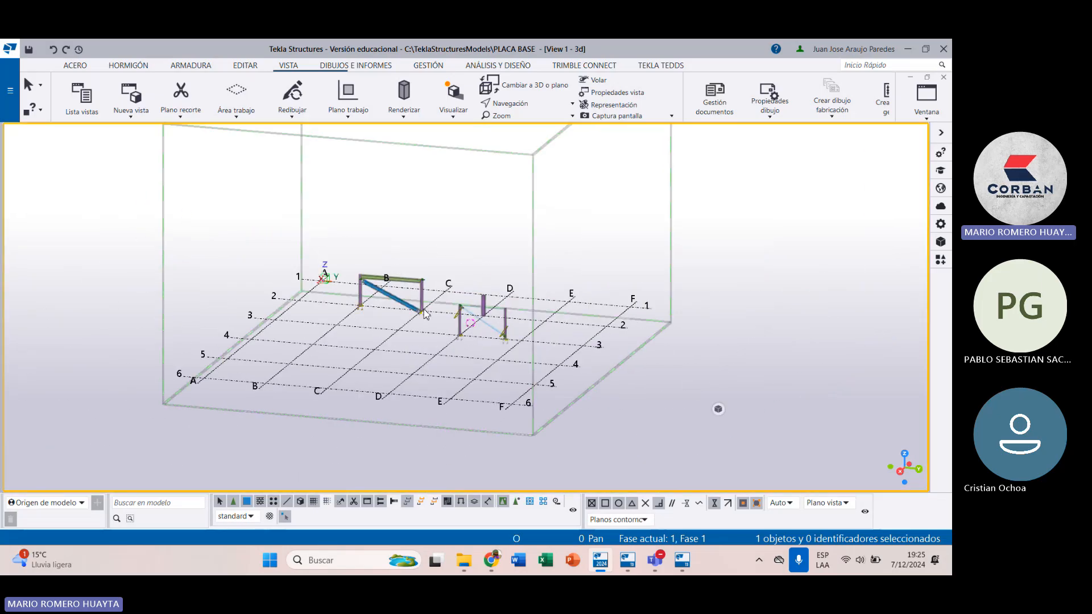
pyautogui.scroll(10, 500, 328)
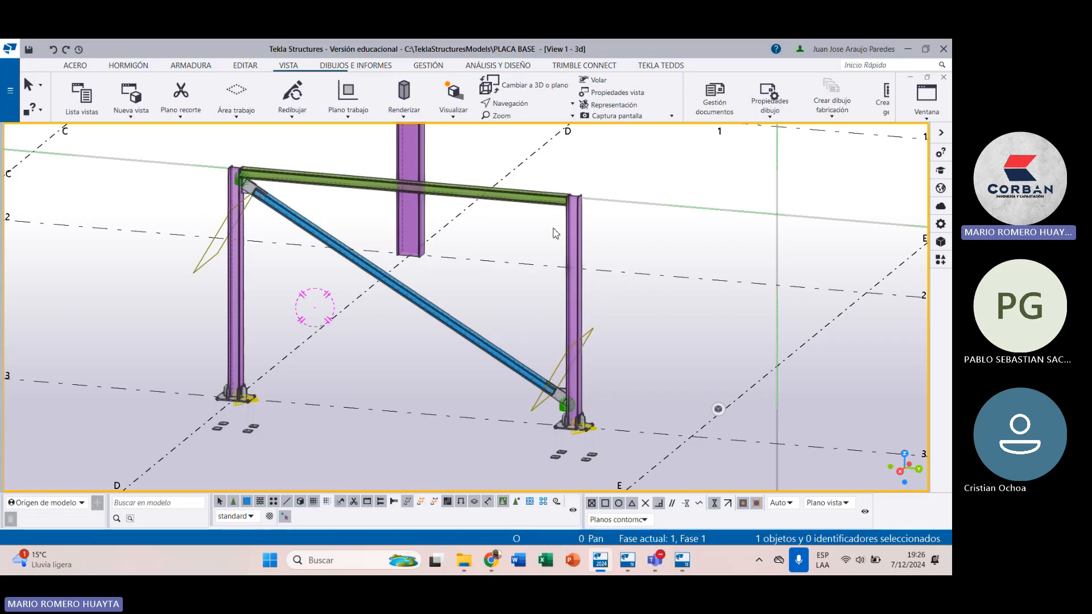
pyautogui.scroll(-7, 552, 229)
pyautogui.moveTo(538, 275); pyautogui.dragTo(508, 367, button='middle')
pyautogui.scroll(2, 473, 325)
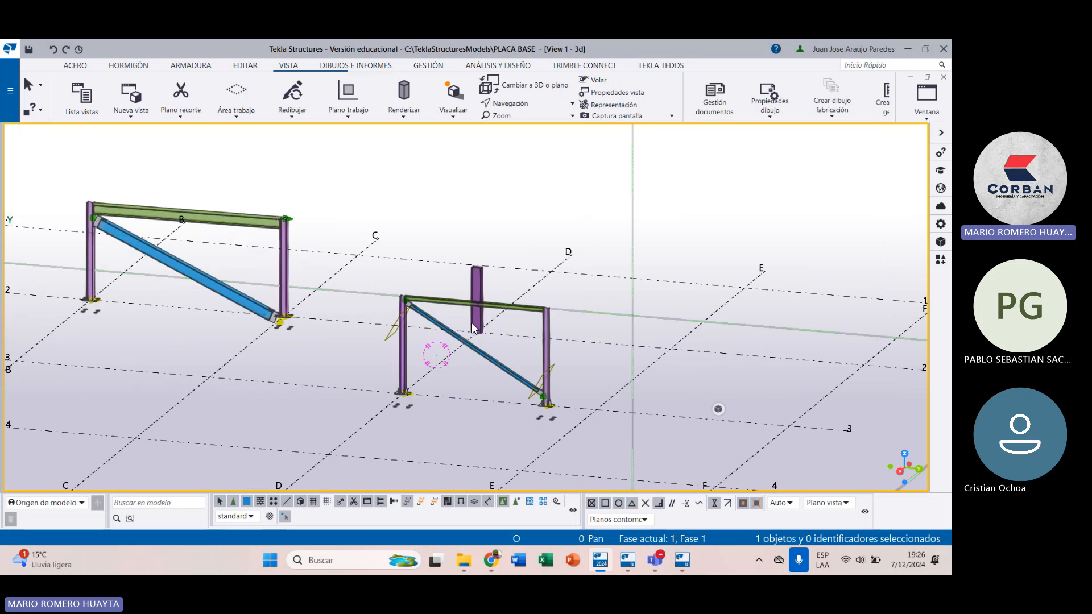
pyautogui.scroll(3, 472, 328)
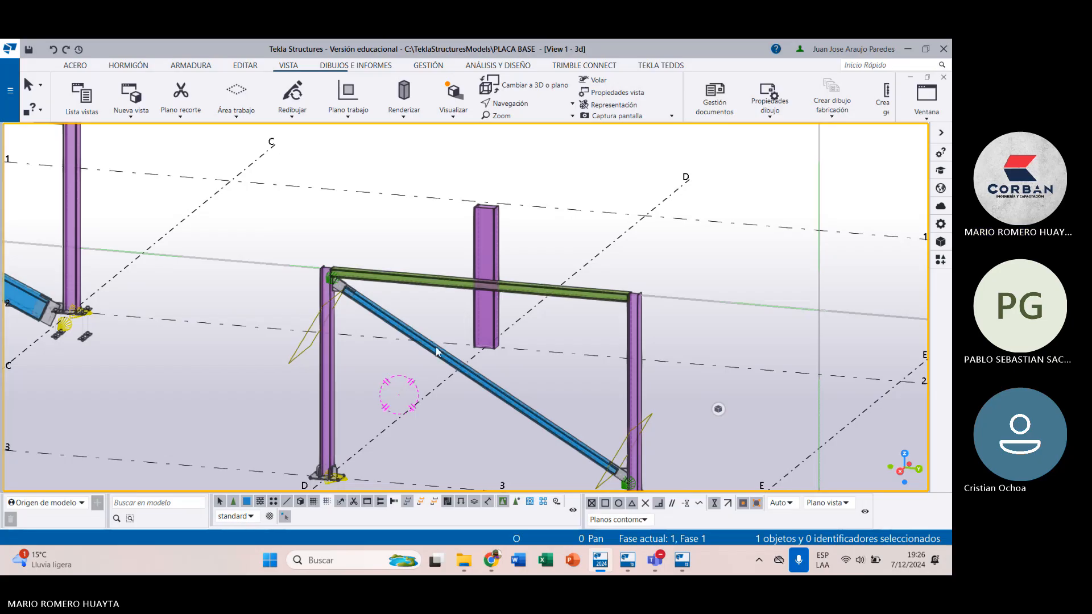
pyautogui.scroll(2, 328, 324)
pyautogui.scroll(2, 329, 324)
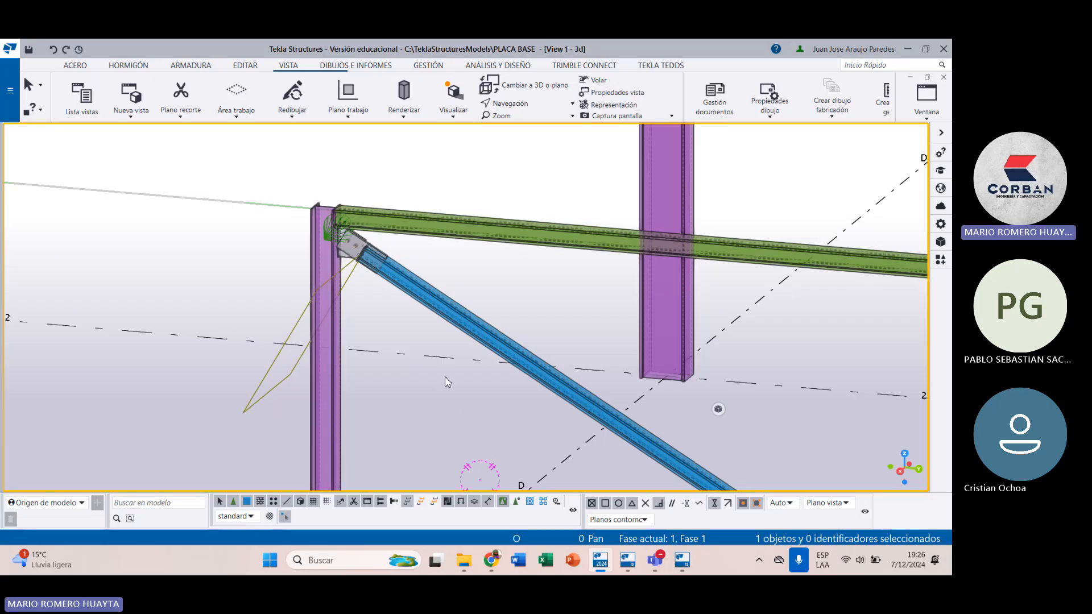
pyautogui.scroll(-3, 444, 376)
pyautogui.scroll(-3, 444, 376)
pyautogui.moveTo(455, 429); pyautogui.dragTo(369, 302, button='middle')
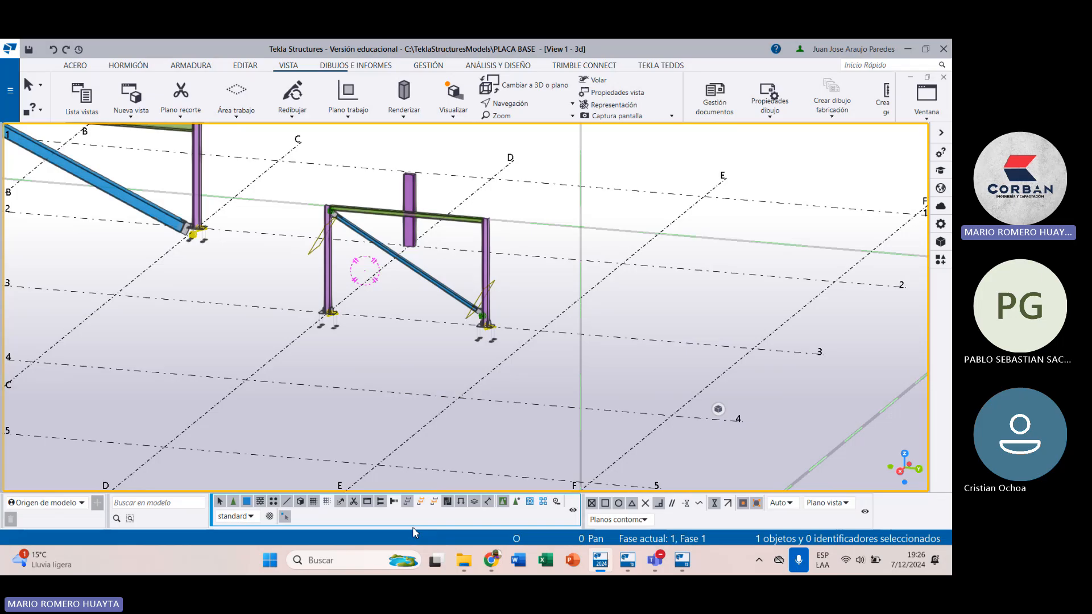
# Step: Switch to AutoCAD 2025 and start a new blank drawing
pyautogui.click(361, 557)
pyautogui.write('au')
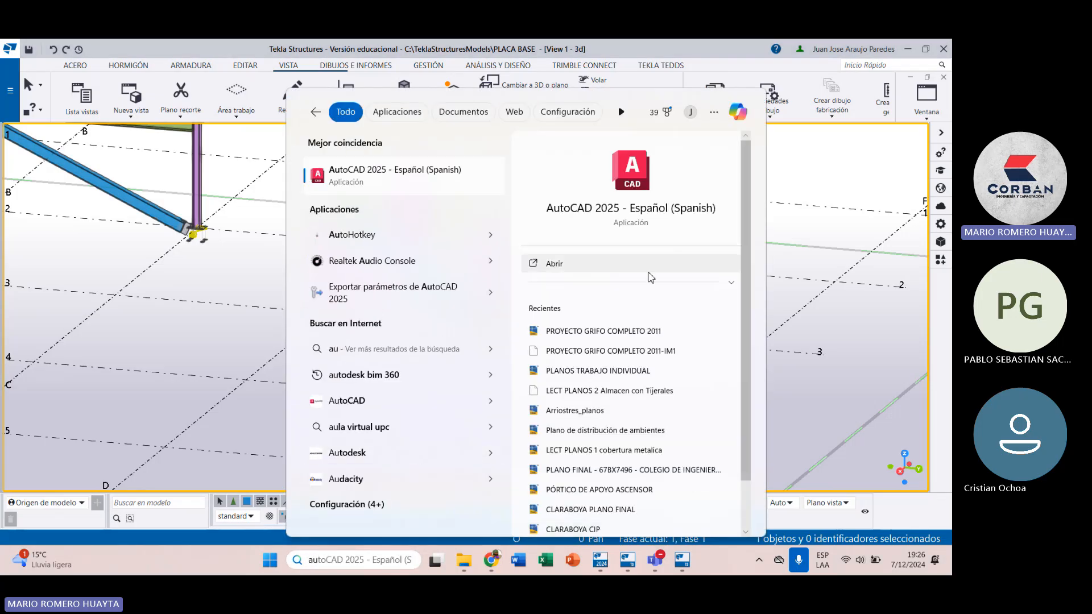
pyautogui.click(636, 273)
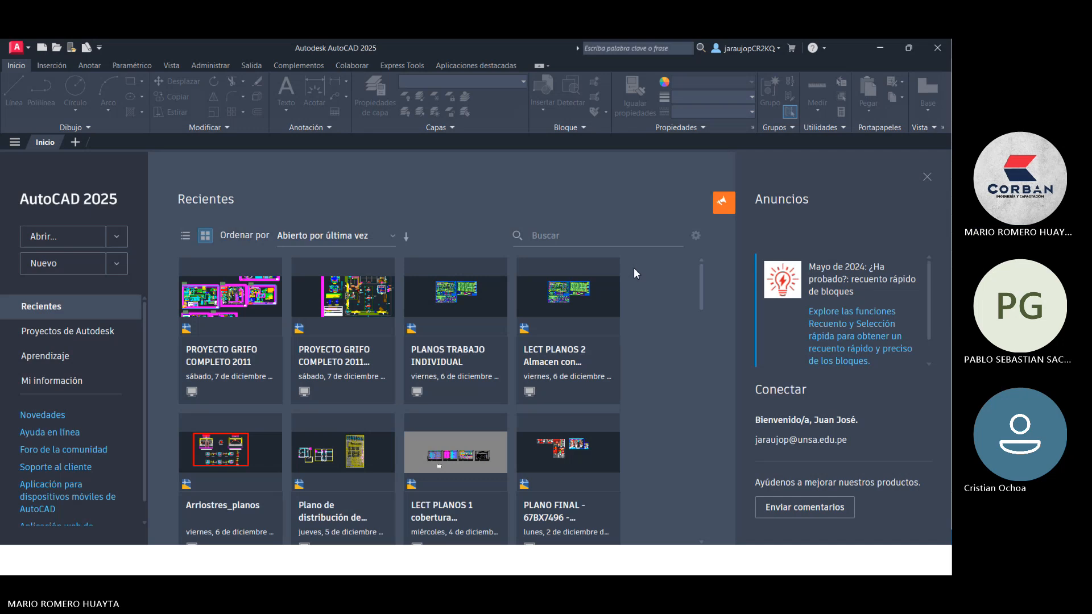
pyautogui.click(61, 277)
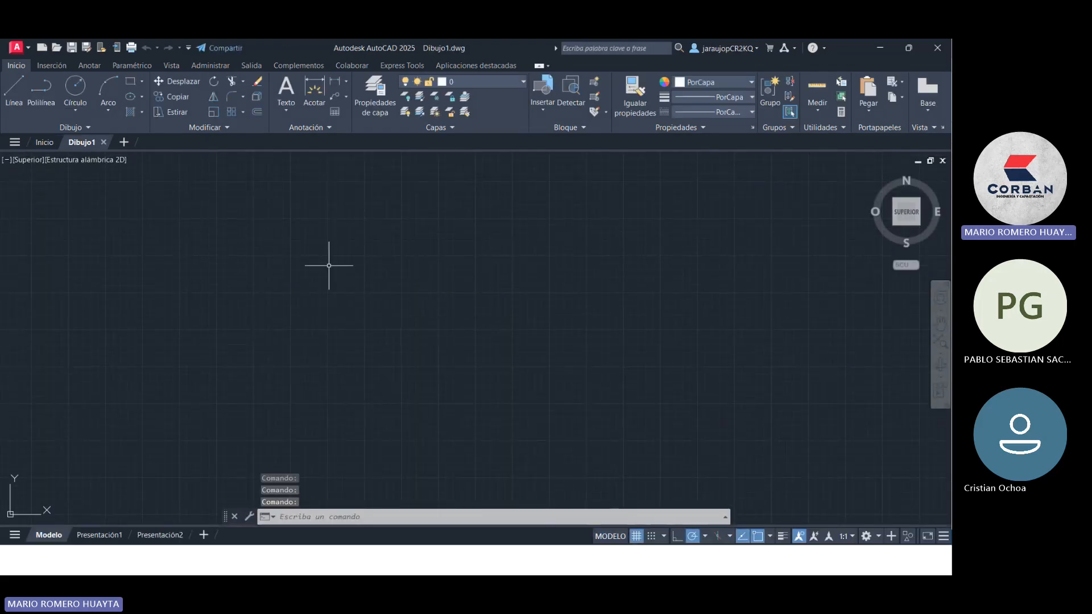
# Step: Run -DWGUNITS to set the drawing units to millimetres, decimal format and precision 4, scaling inserted objects and matching the insertion units
pyautogui.scroll(-3, 310, 259)
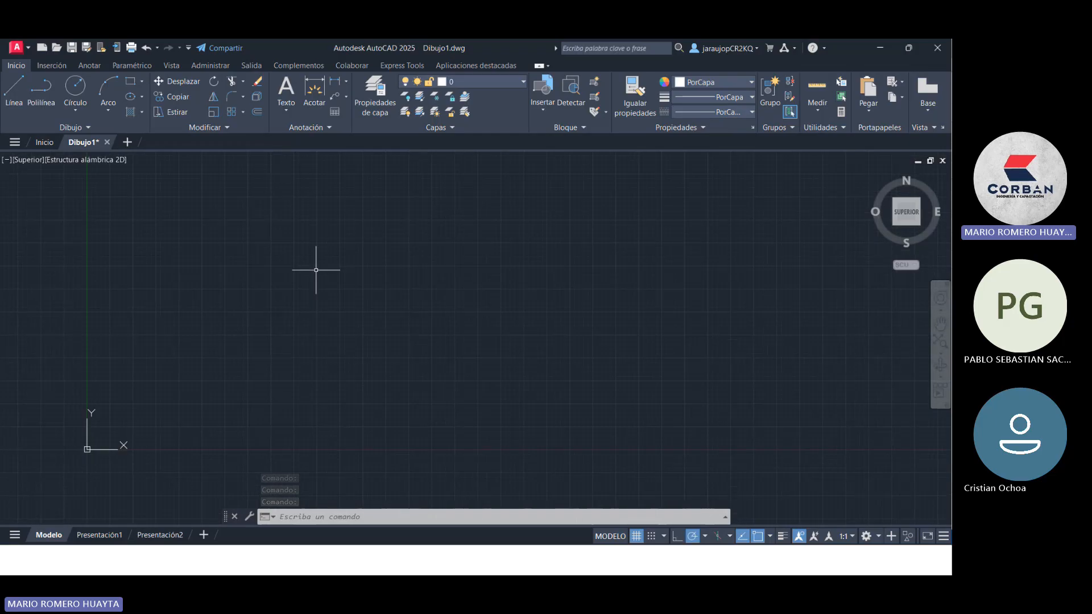
pyautogui.write('dwgunits')
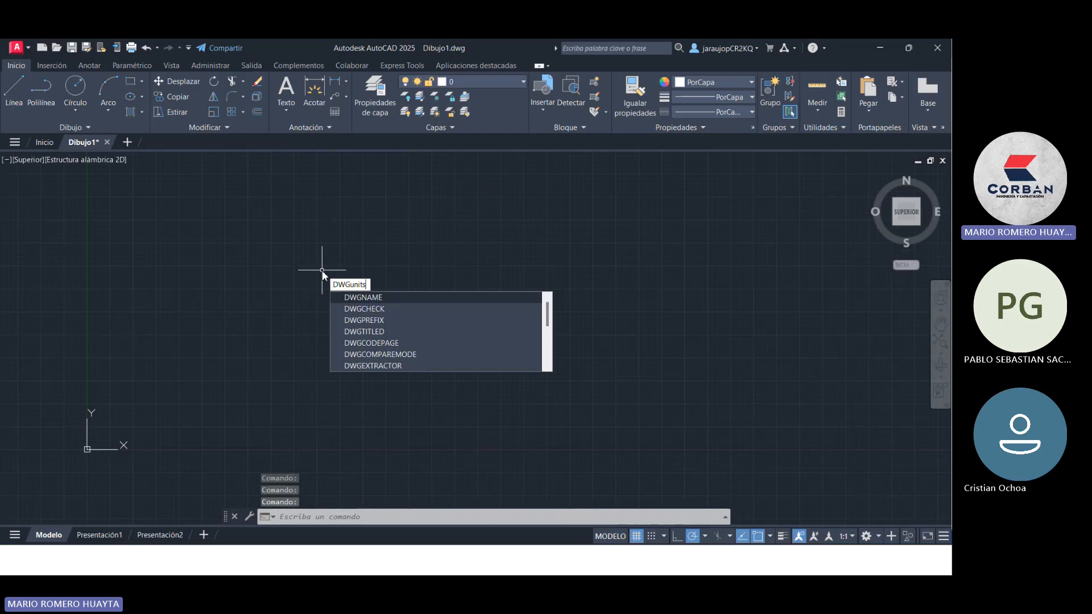
pyautogui.press('Return')
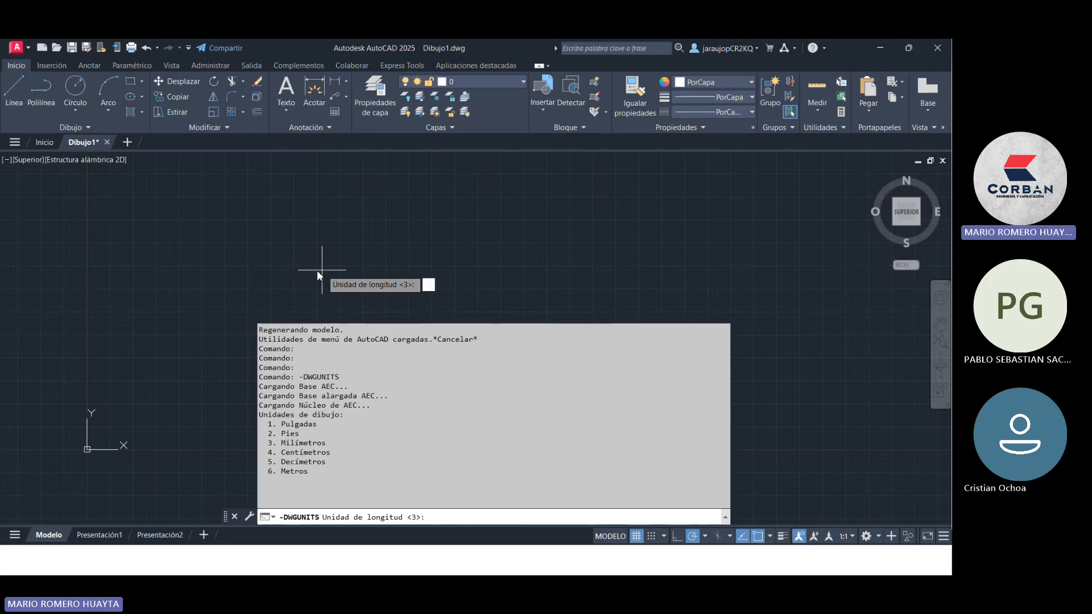
pyautogui.press('Return')
pyautogui.press('Return')
pyautogui.press('Return')
pyautogui.press('Return')
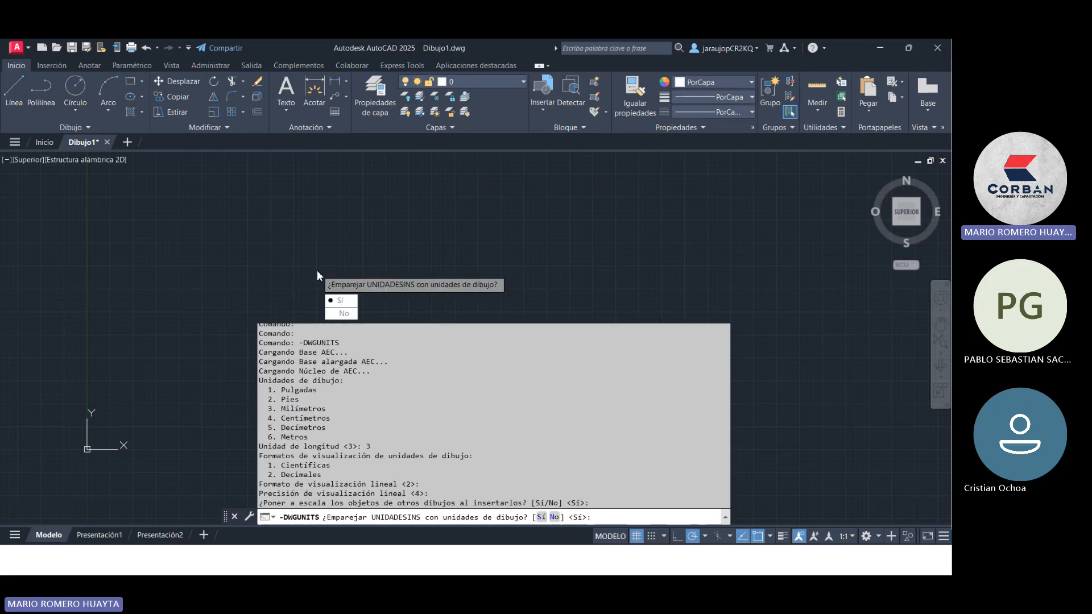
pyautogui.press('Return')
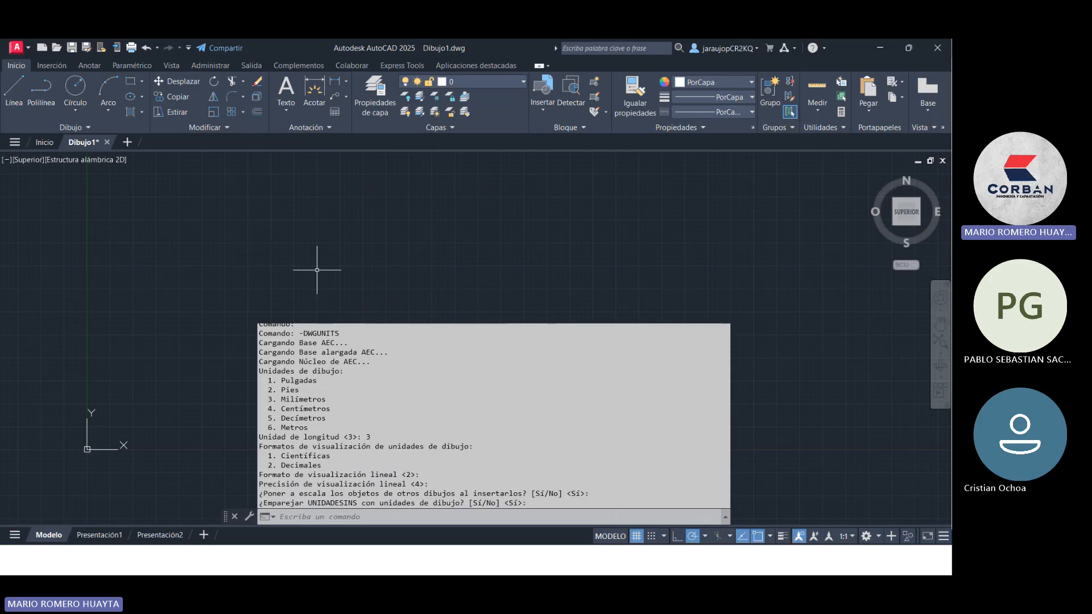
pyautogui.press('Escape')
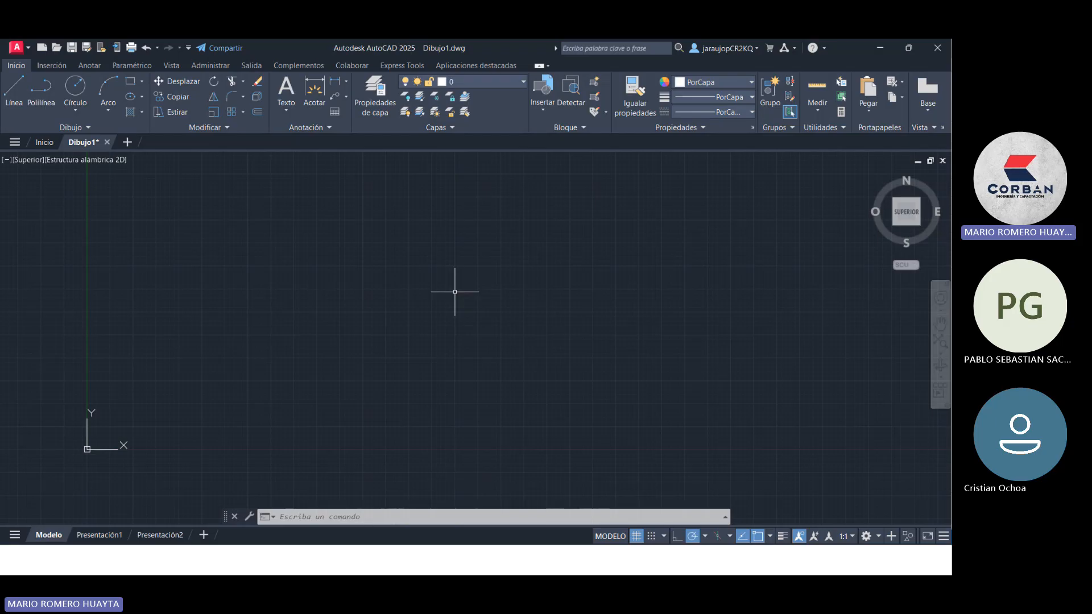
# Step: Draw a 60-unit horizontal line to the right from a free point in the empty drawing
pyautogui.click(14, 94)
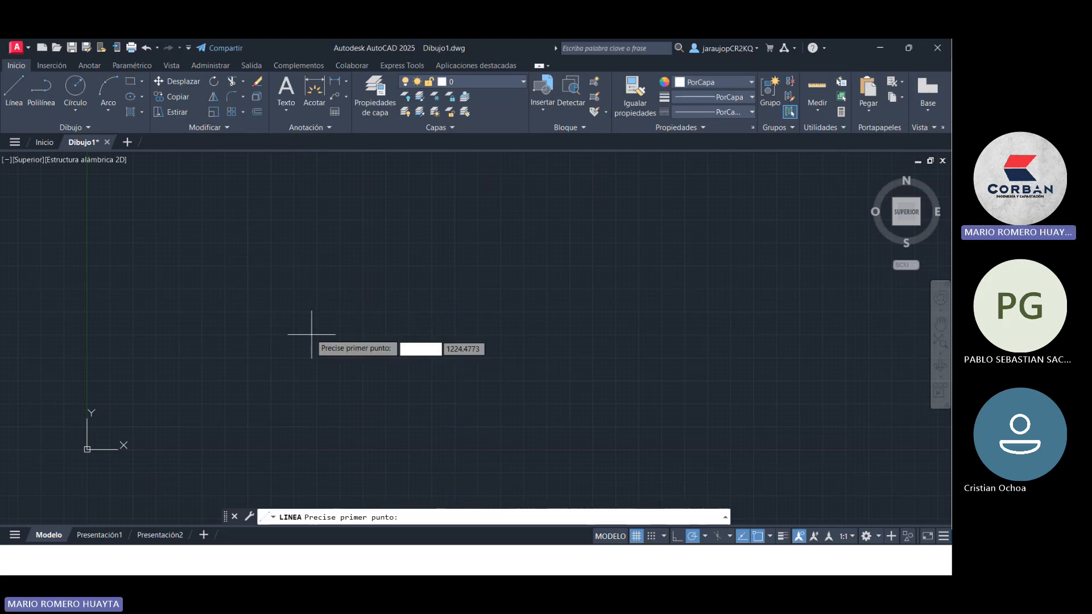
pyautogui.scroll(2, 307, 319)
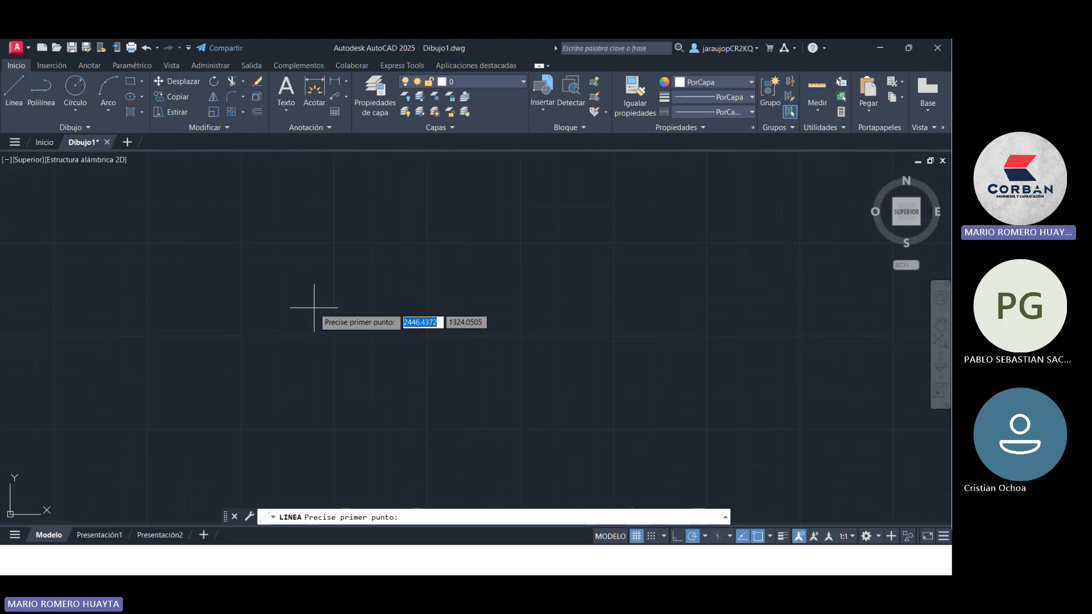
pyautogui.click(243, 295)
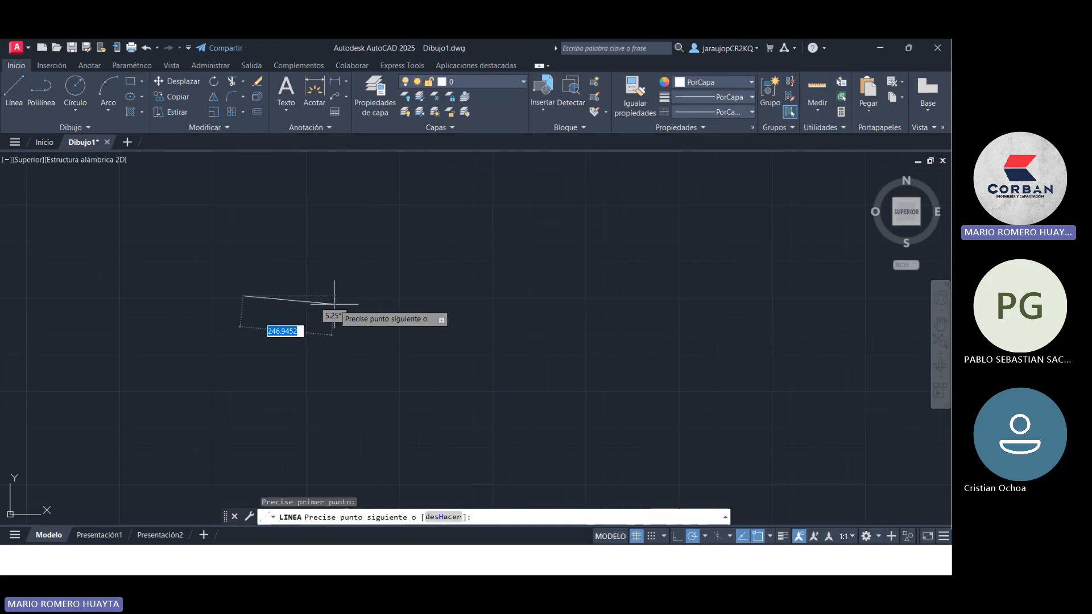
pyautogui.scroll(10, 300, 296)
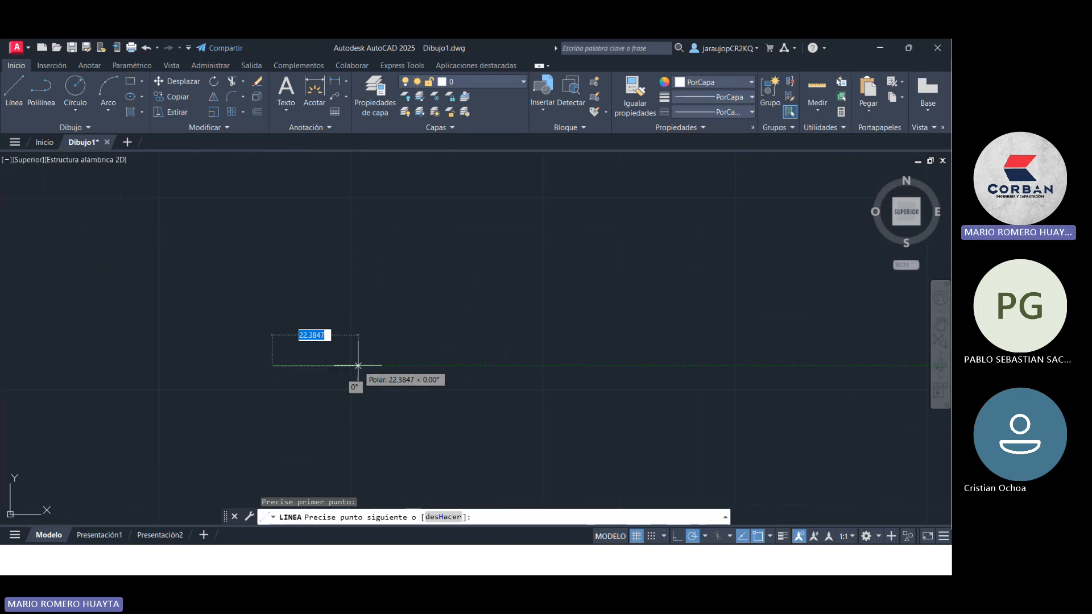
pyautogui.write('60')
pyautogui.press('Return')
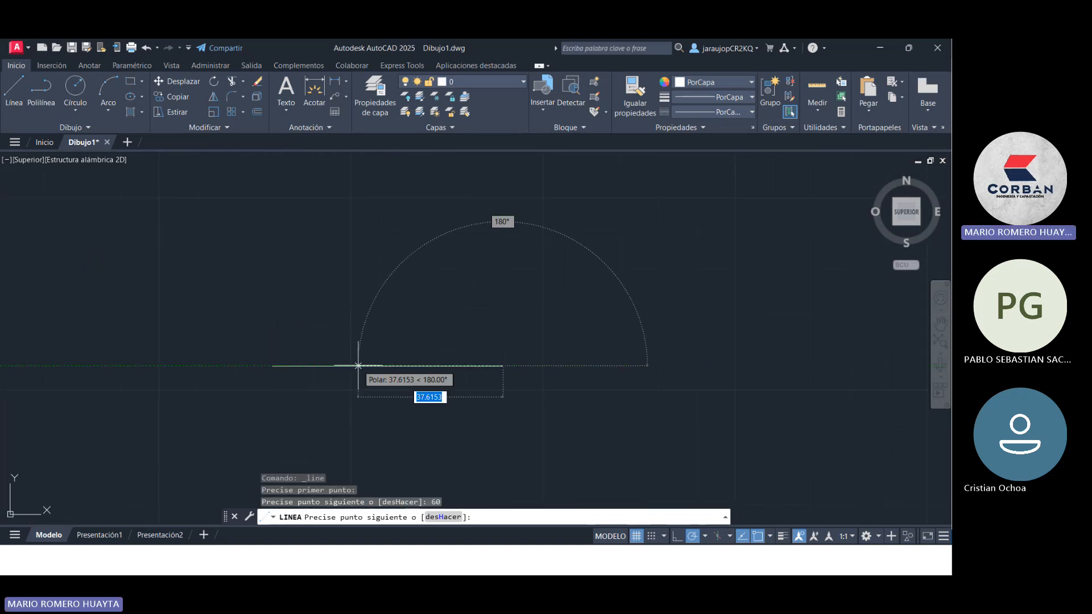
pyautogui.scroll(-2, 358, 317)
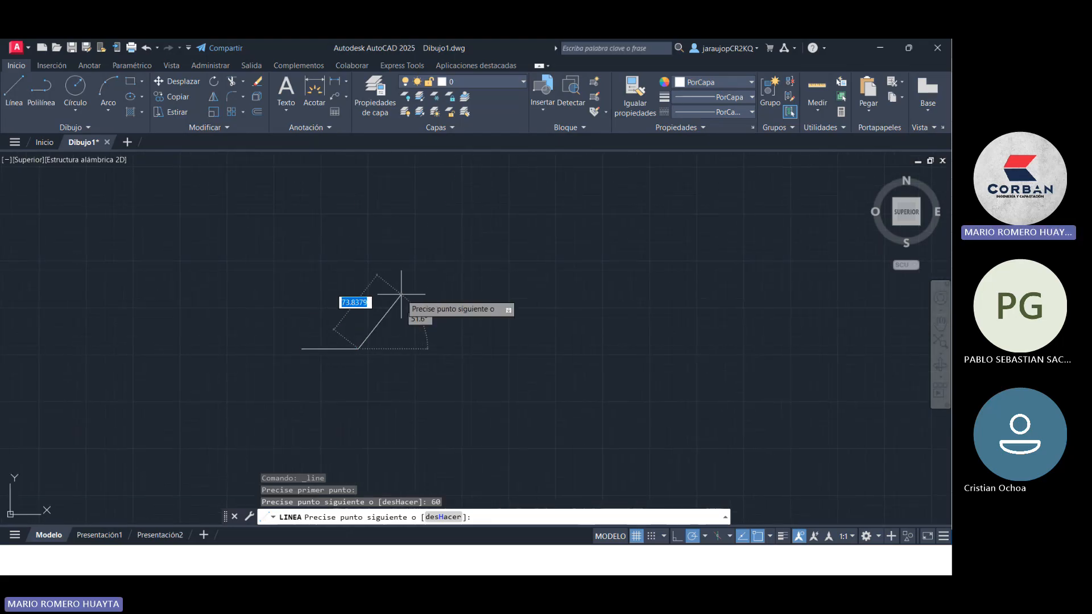
pyautogui.press('Escape')
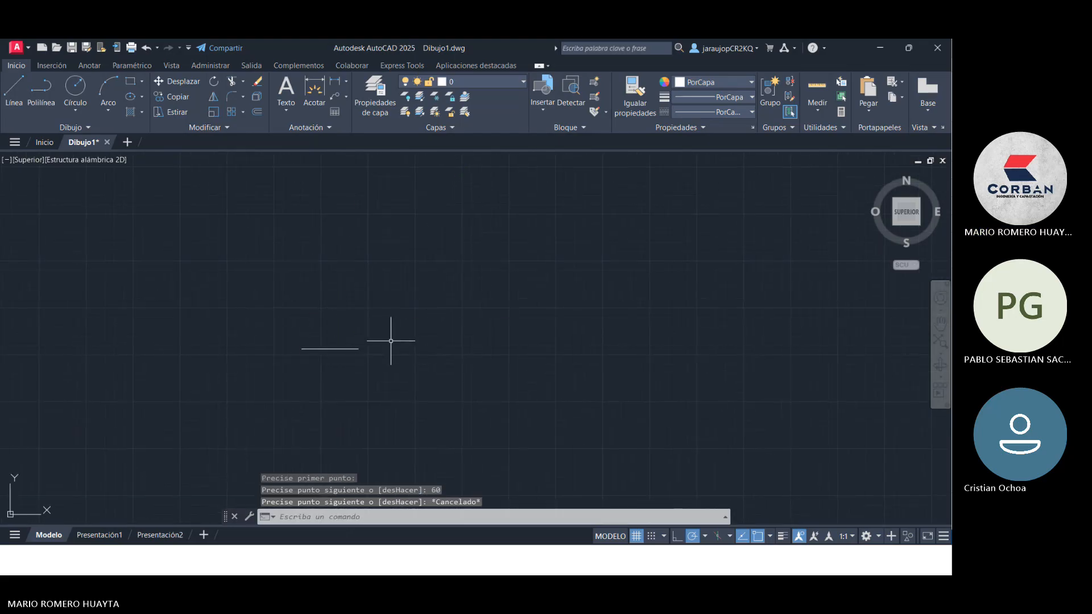
# Step: Draw a 60-unit vertical line upward from the horizontal line's right end, followed by a freehand horizontal line to the right from its top
pyautogui.press('Return')
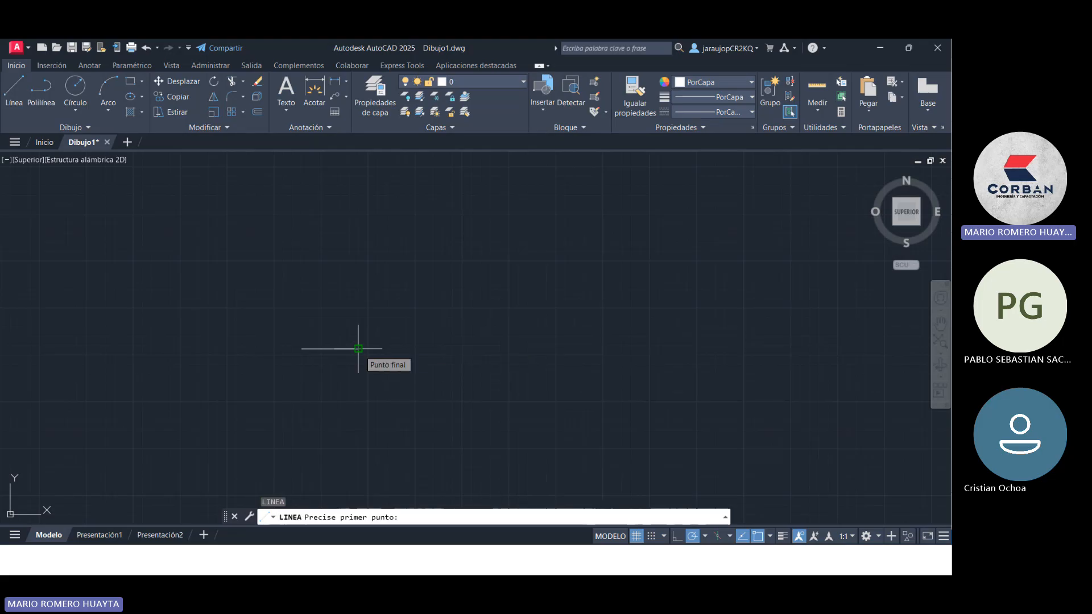
pyautogui.click(358, 348)
pyautogui.write('60')
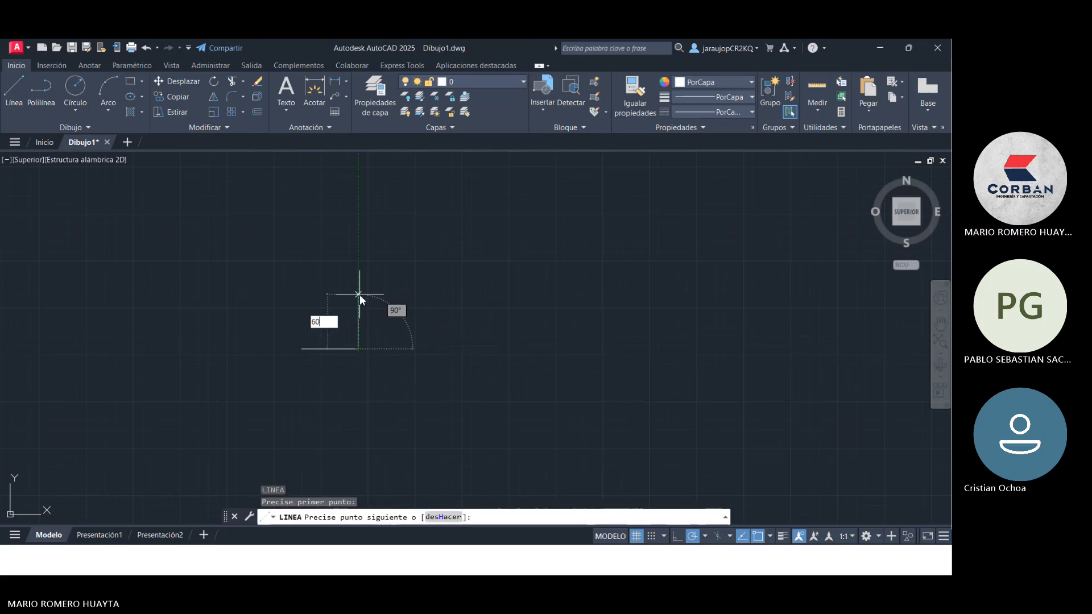
pyautogui.press('Return')
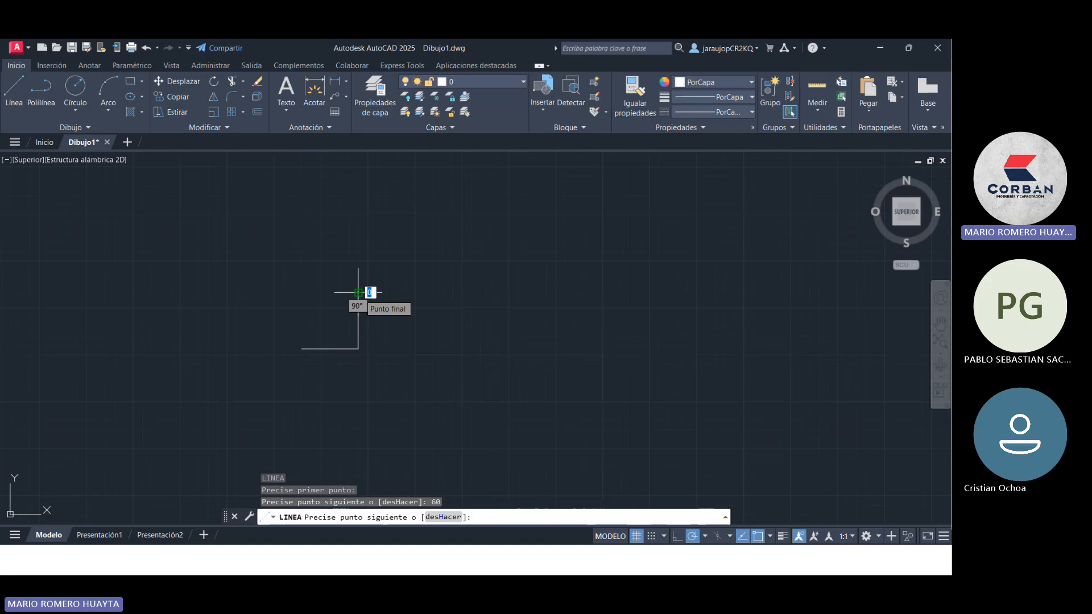
pyautogui.click(421, 292)
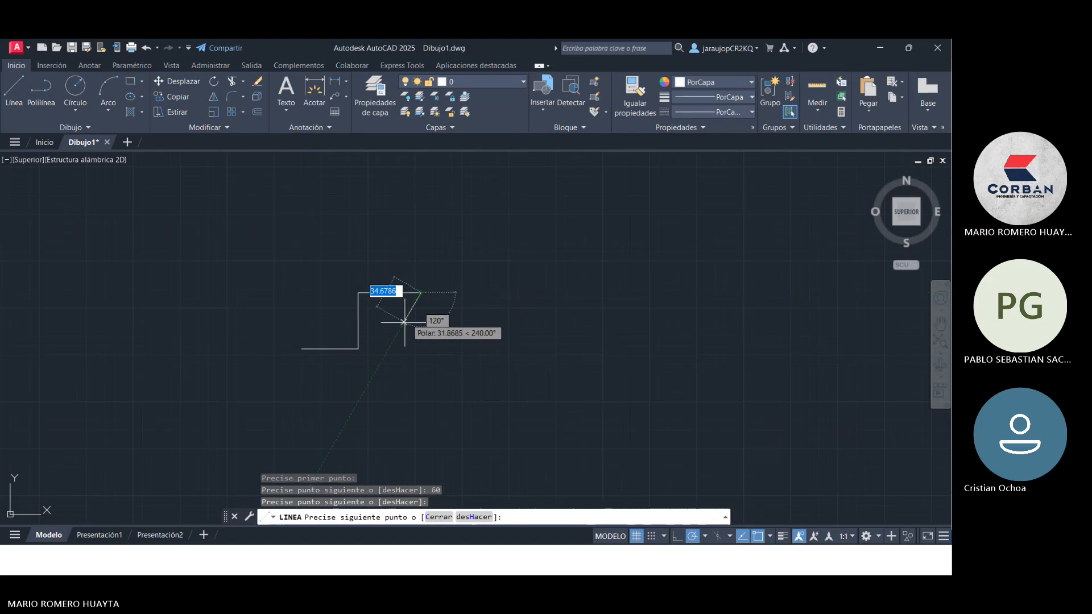
pyautogui.press('Return')
# Step: Draw a line inclined at 60° from the lower corner up to the upper horizontal line
pyautogui.press('Return')
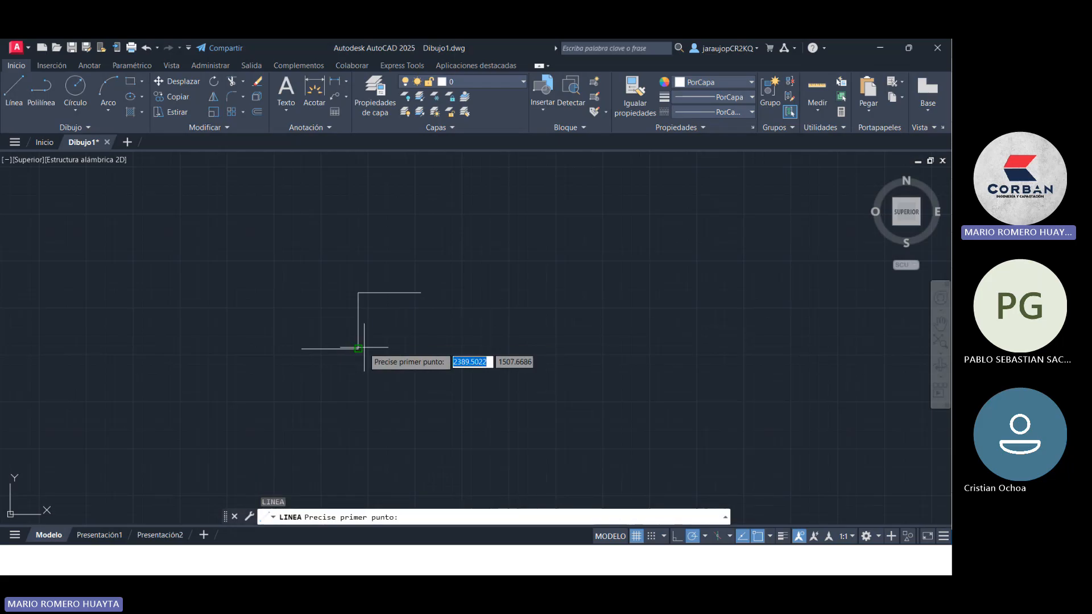
pyautogui.click(359, 348)
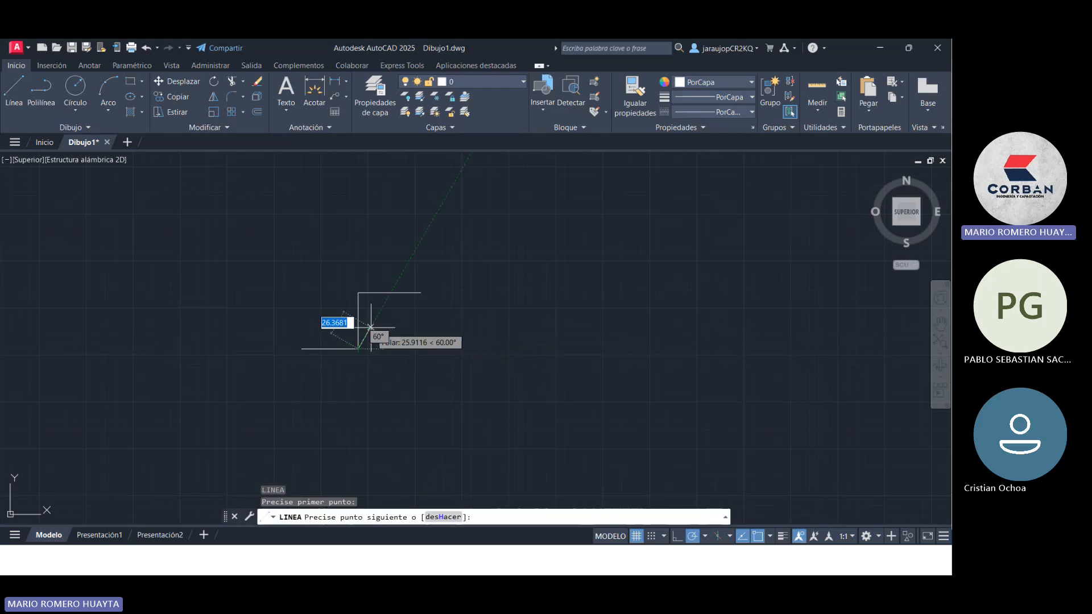
pyautogui.click(391, 292)
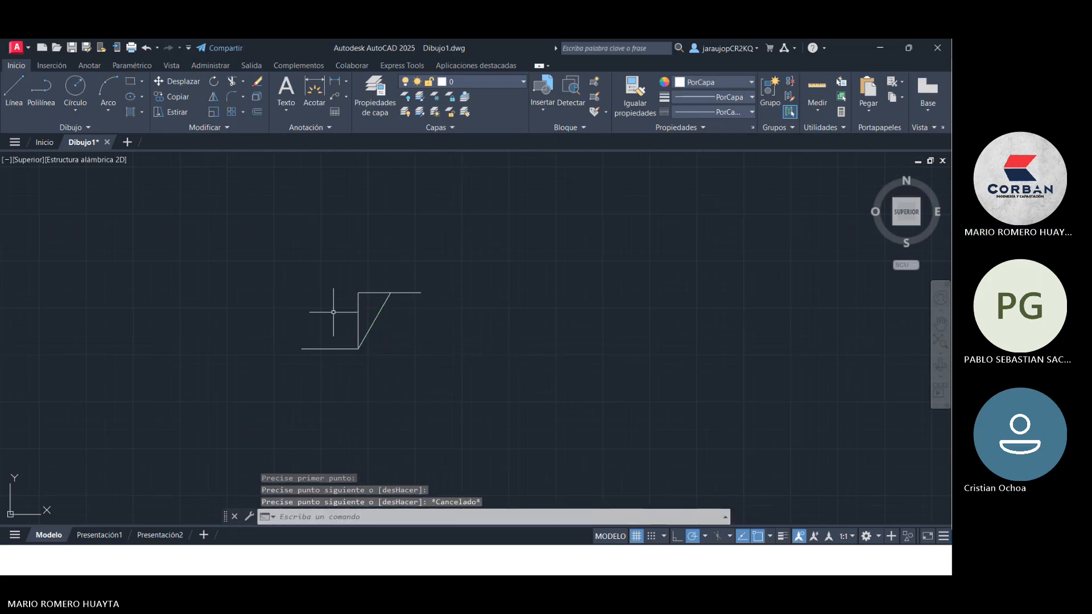
# Step: Trim away the vertical line and the upper line's portion left of the inclined line, and erase the remaining upper segment
pyautogui.click(232, 82)
pyautogui.moveTo(346, 324); pyautogui.dragTo(387, 267)
pyautogui.press('Escape')
pyautogui.click(415, 306)
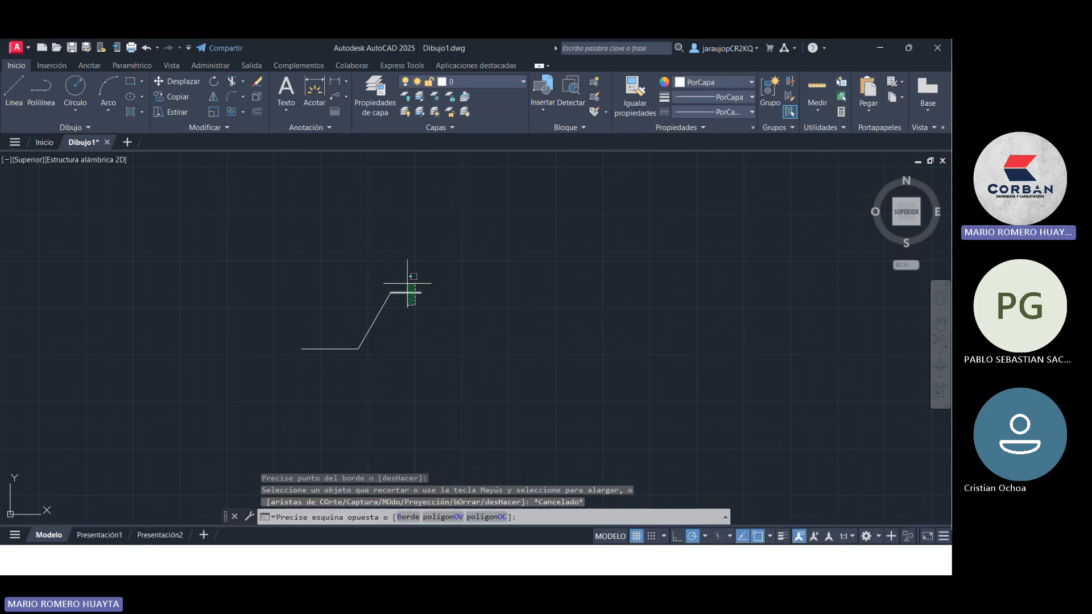
pyautogui.click(430, 270)
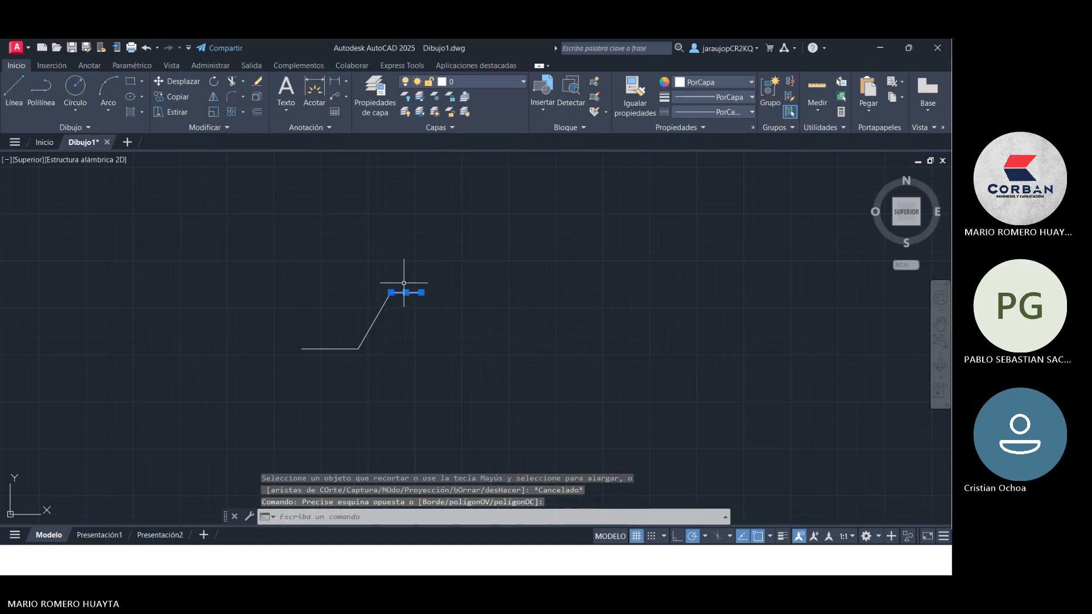
pyautogui.press('Delete')
# Step: Draw a 100-unit horizontal line to the right from the inclined line's upper end
pyautogui.write('l')
pyautogui.press('space')
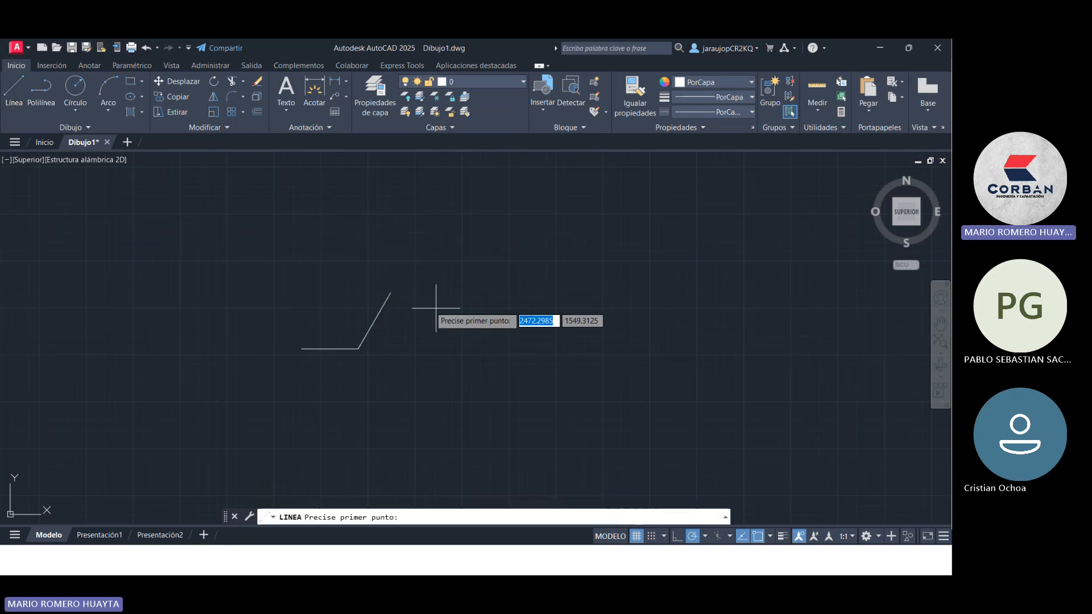
pyautogui.click(390, 292)
pyautogui.write('100')
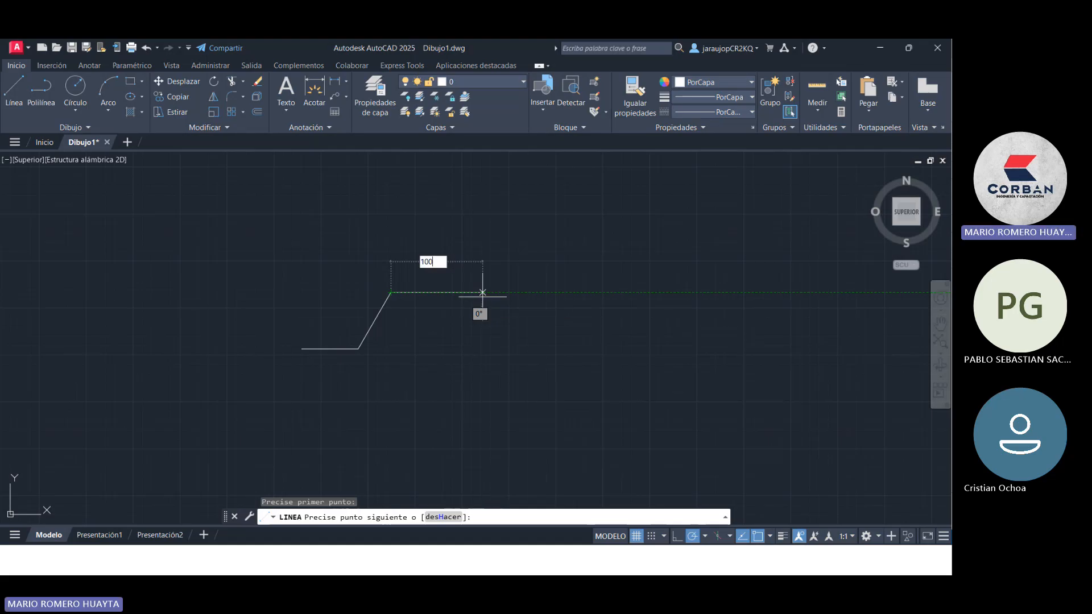
pyautogui.press('Return')
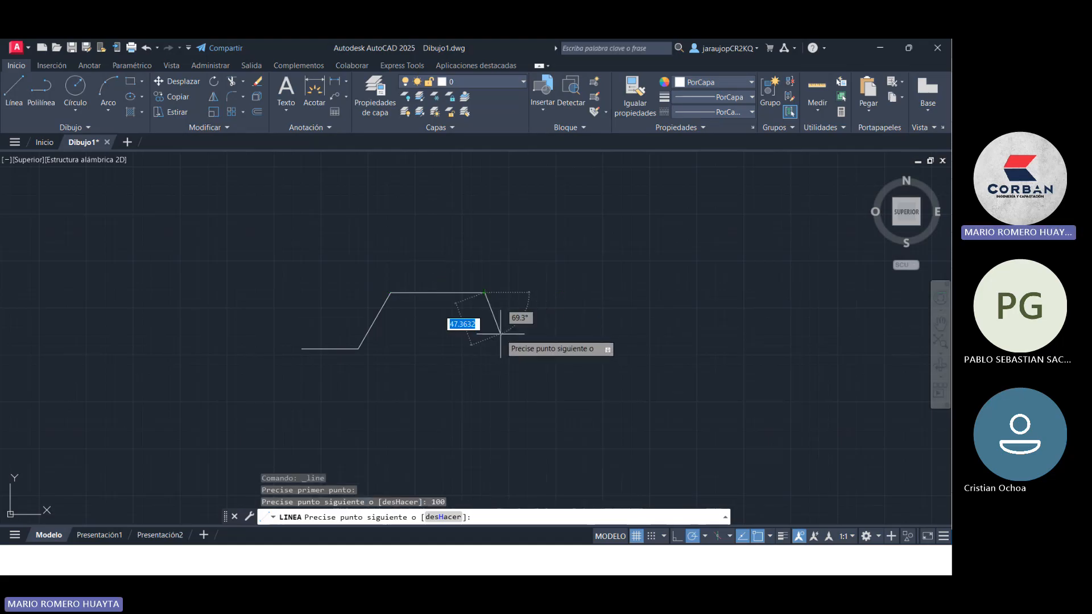
pyautogui.press('Escape')
# Step: Mirror the inclined line about a vertical axis through the 100-unit line's midpoint, keeping the original
pyautogui.click(392, 339)
pyautogui.click(351, 307)
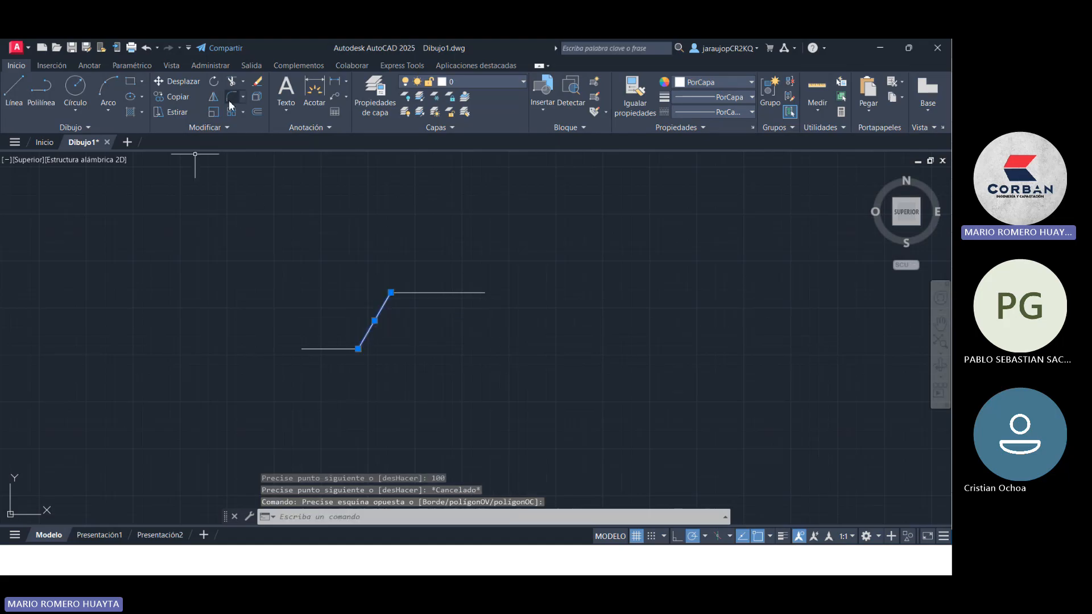
pyautogui.click(214, 97)
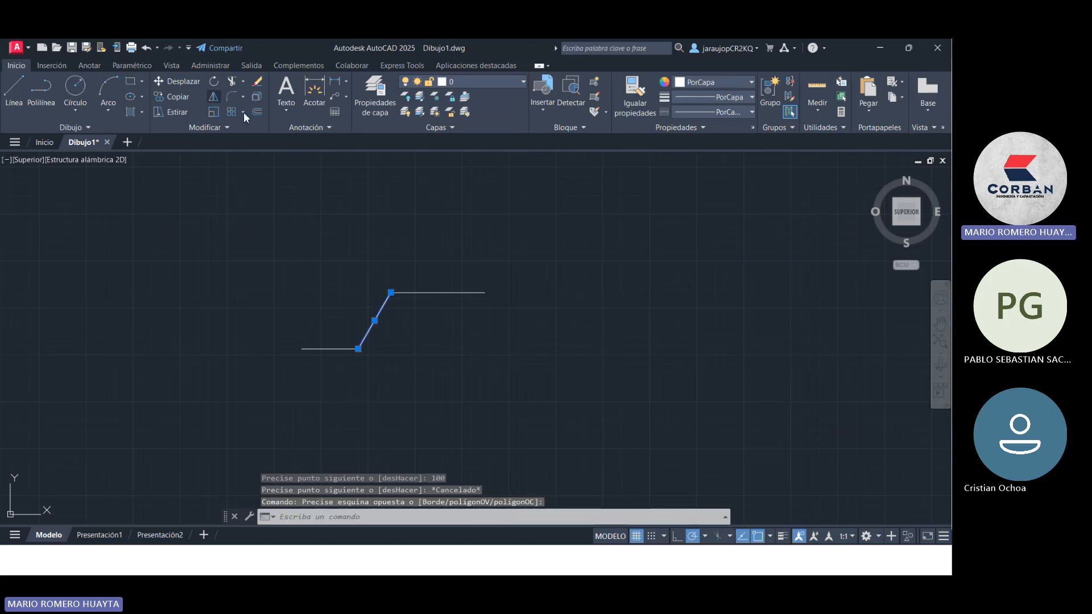
pyautogui.click(438, 293)
pyautogui.click(437, 256)
pyautogui.click(455, 299)
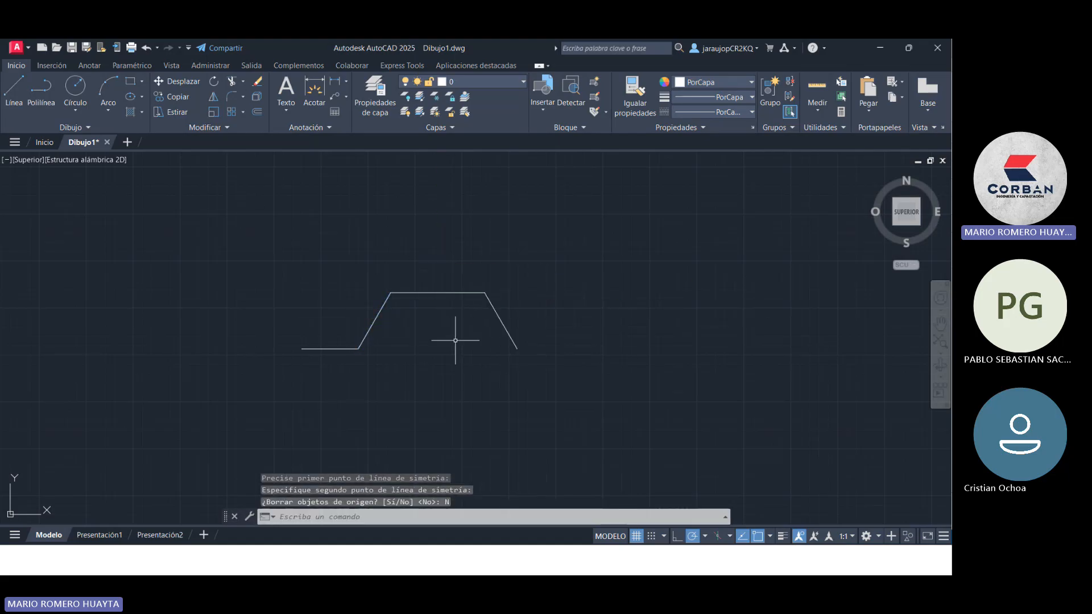
# Step: Copy the complete four-line profile from its left end, placing two copies end to end to the right
pyautogui.click(330, 348)
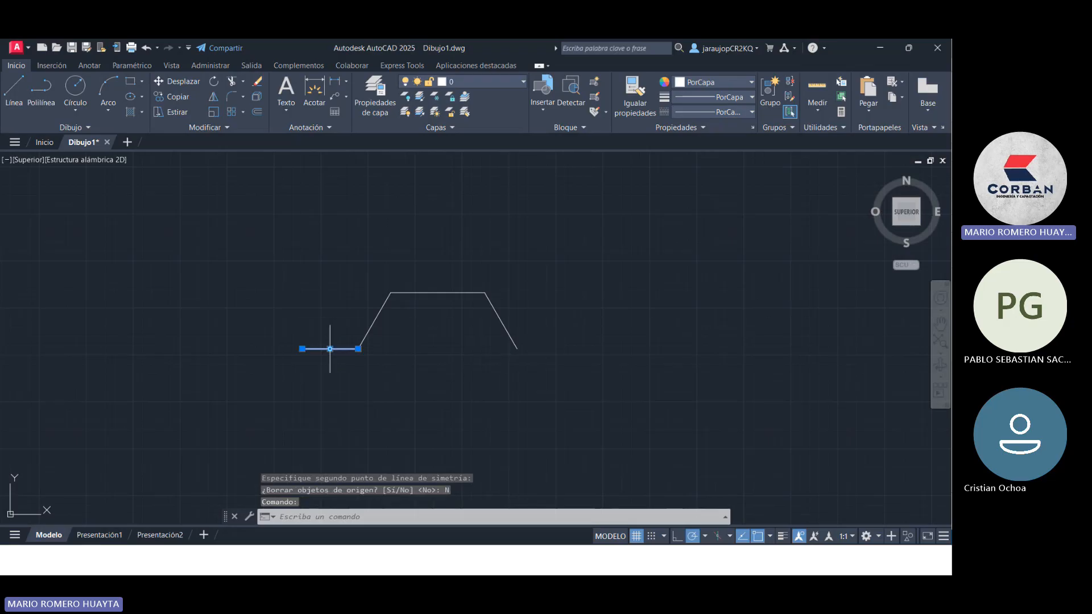
pyautogui.click(546, 371)
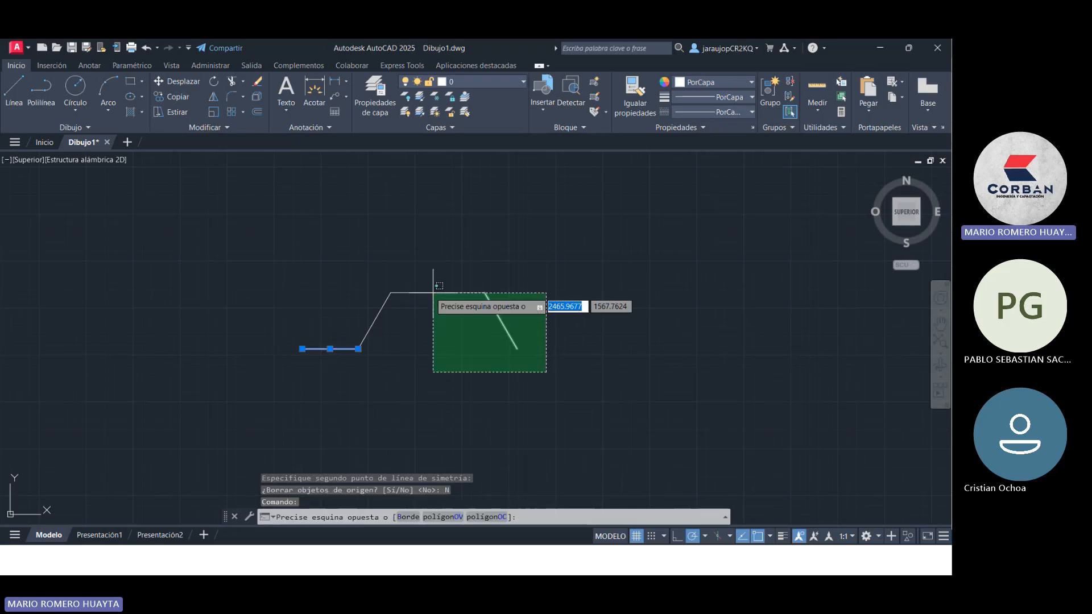
pyautogui.click(434, 286)
pyautogui.scroll(-6, 307, 298)
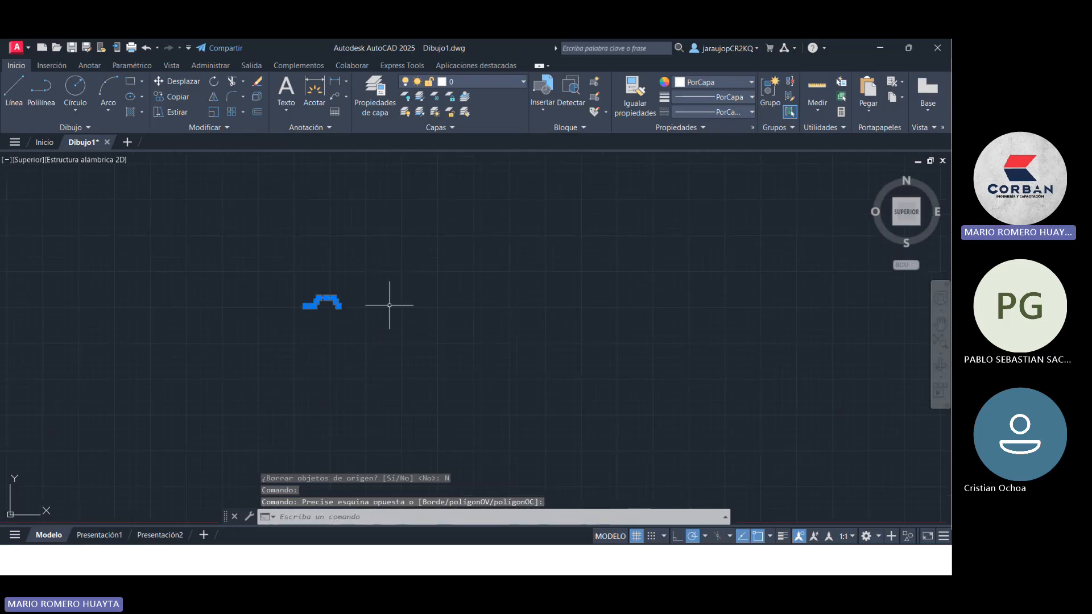
pyautogui.scroll(5, 279, 310)
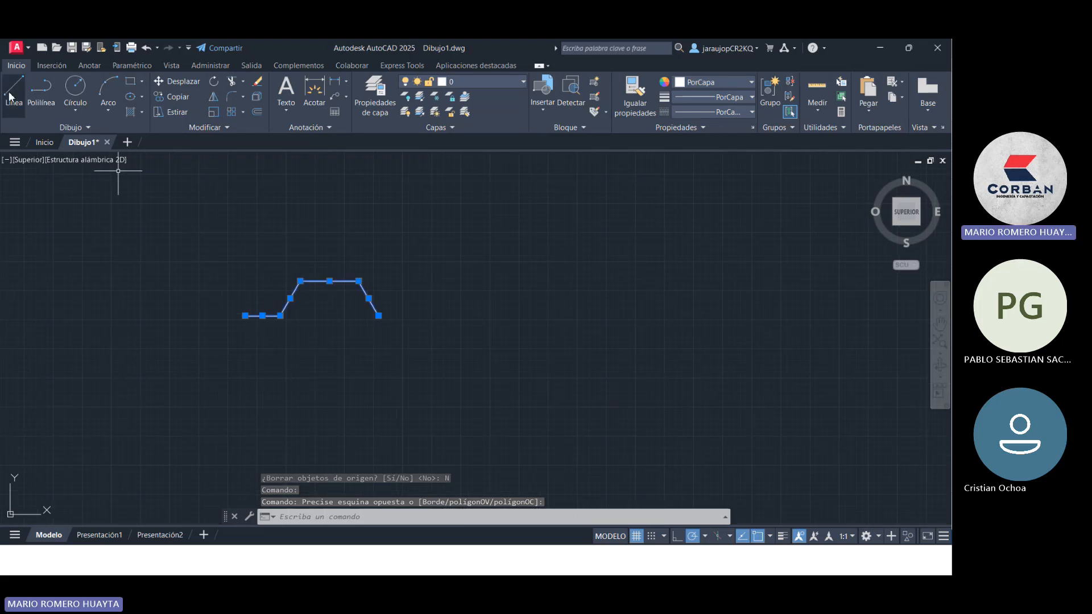
pyautogui.click(170, 96)
pyautogui.click(245, 316)
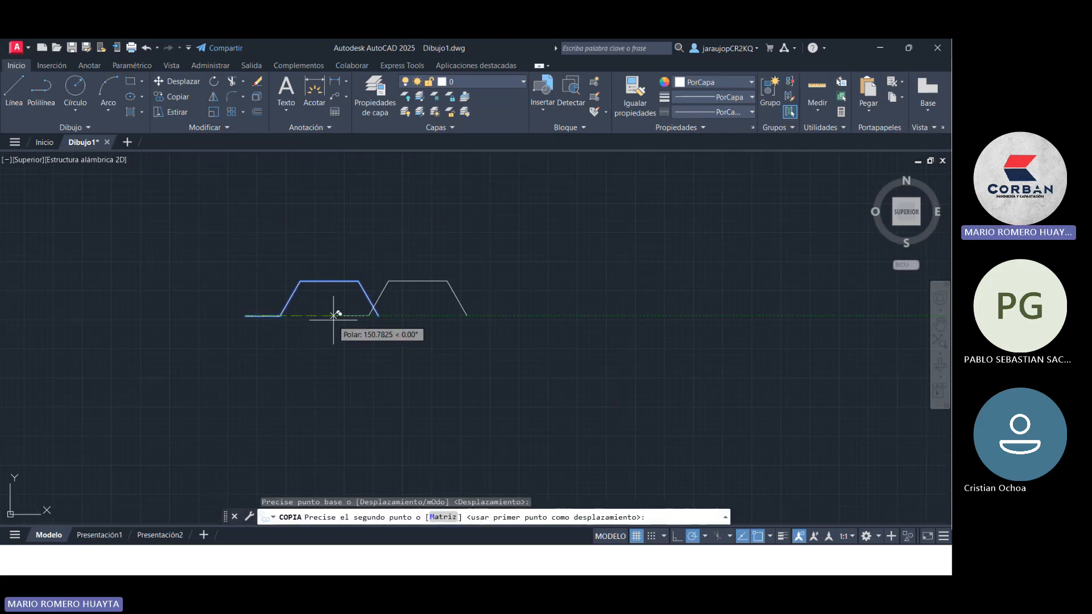
pyautogui.click(379, 316)
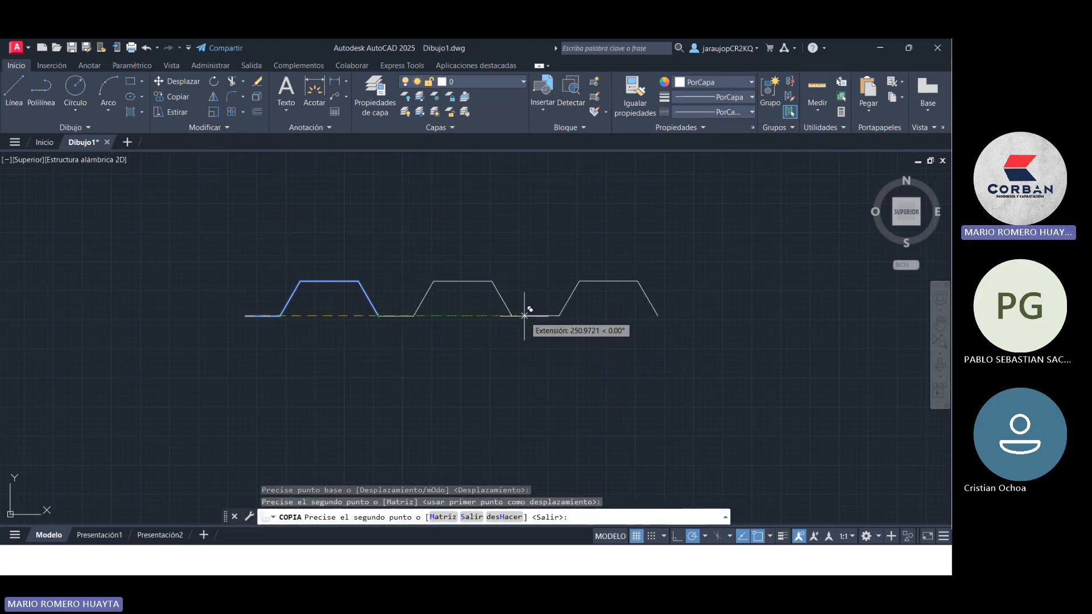
pyautogui.click(513, 316)
# Step: Place three more copies of the profile end to end, completing a chain of six corrugations
pyautogui.scroll(-5, 541, 310)
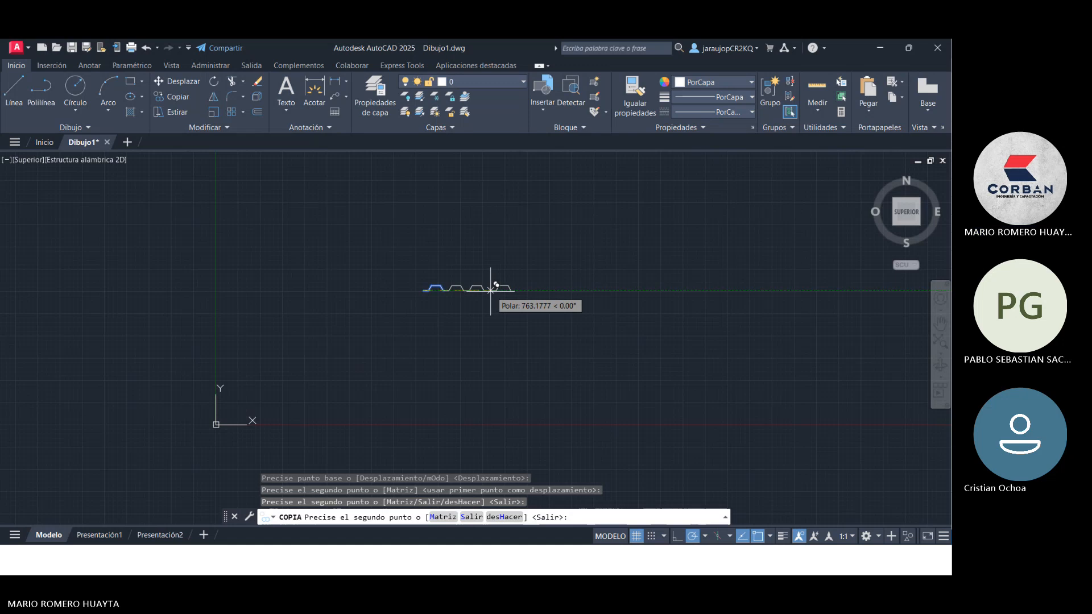
pyautogui.click(494, 288)
pyautogui.scroll(8, 494, 288)
pyautogui.click(520, 356)
pyautogui.scroll(-6, 492, 307)
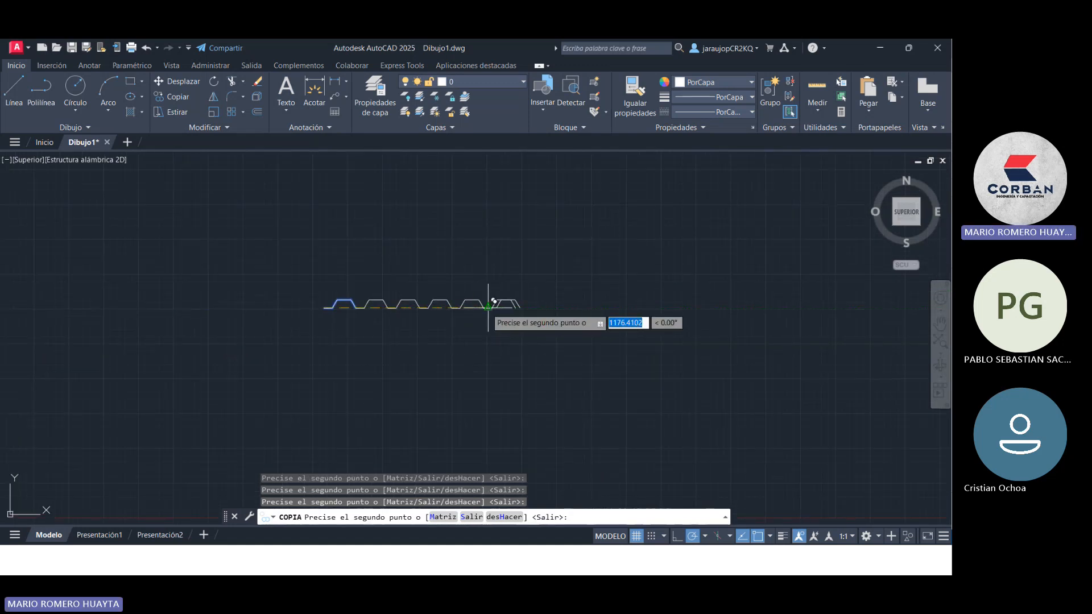
pyautogui.press('Escape')
pyautogui.press('Escape')
pyautogui.press('Escape')
pyautogui.click(549, 337)
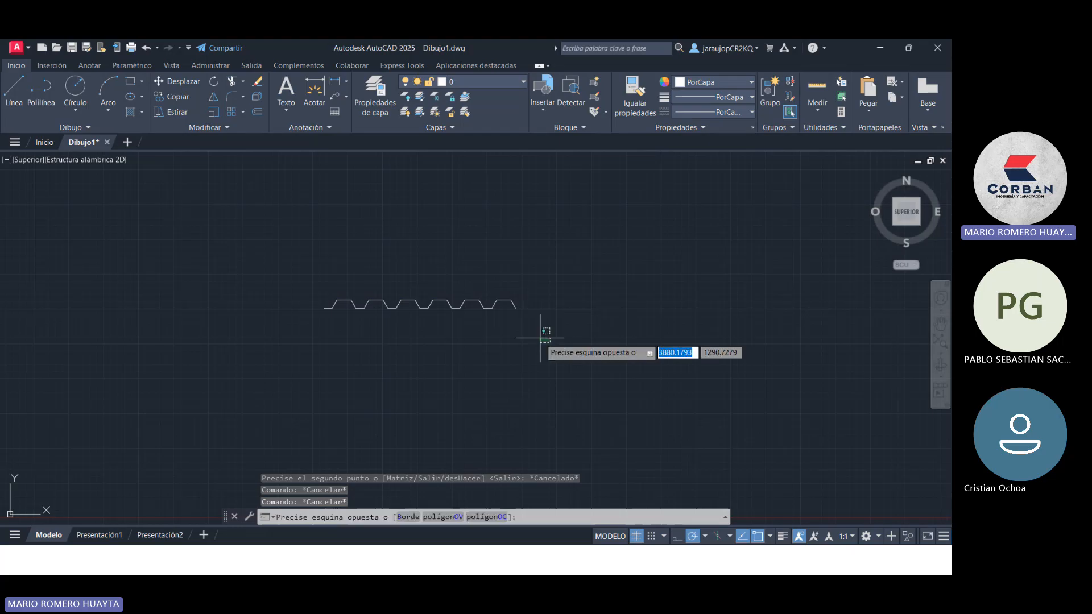
pyautogui.click(316, 287)
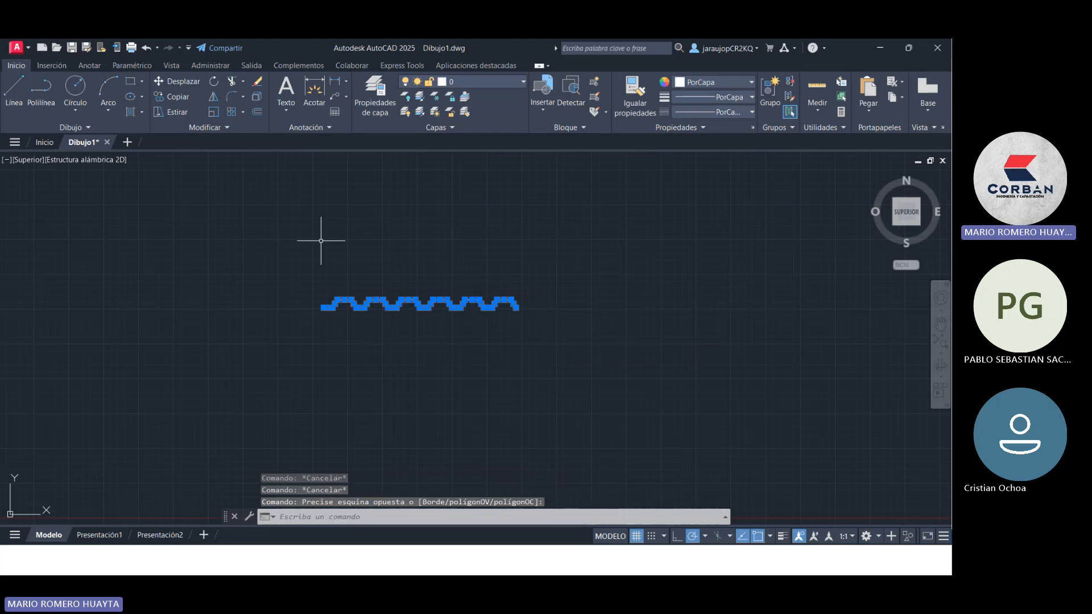
pyautogui.click(257, 112)
pyautogui.write('4.5')
pyautogui.press('Return')
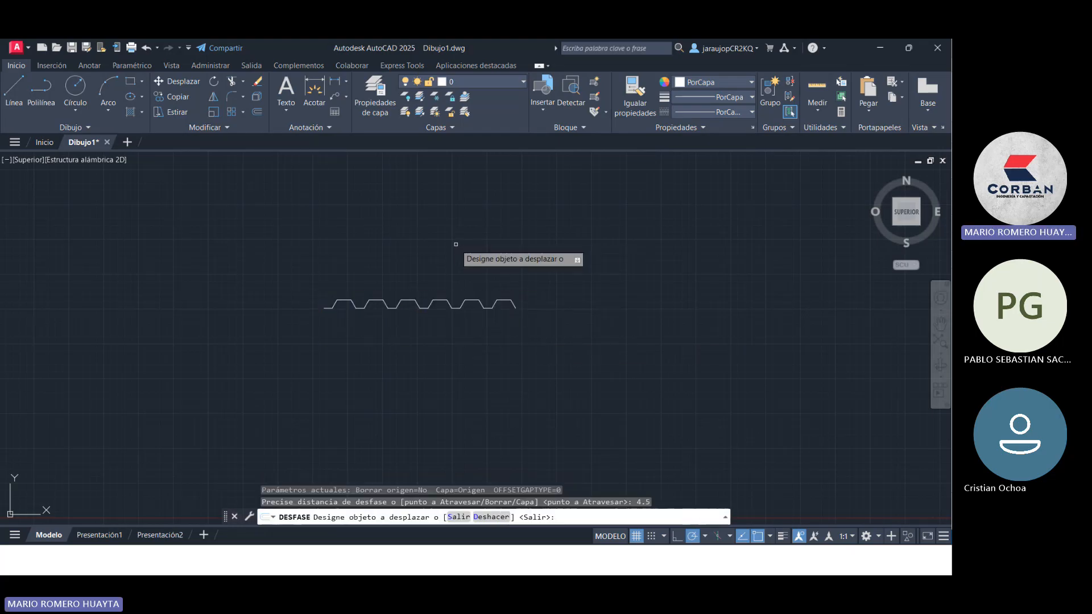
pyautogui.scroll(5, 364, 310)
pyautogui.scroll(-5, 488, 302)
pyautogui.press('Escape')
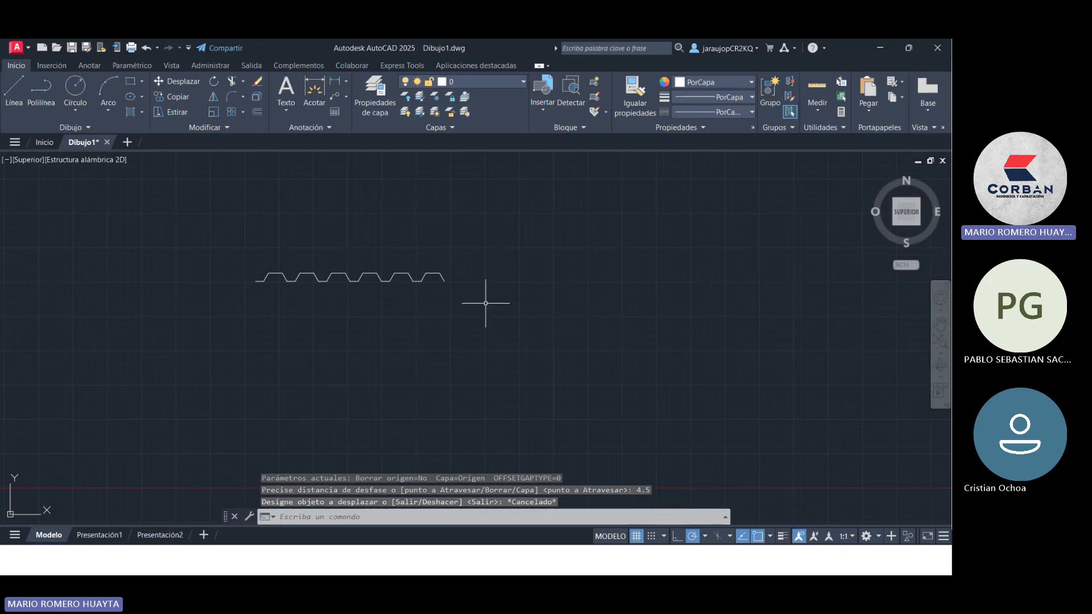
pyautogui.click(496, 302)
pyautogui.click(219, 248)
pyautogui.press('Escape')
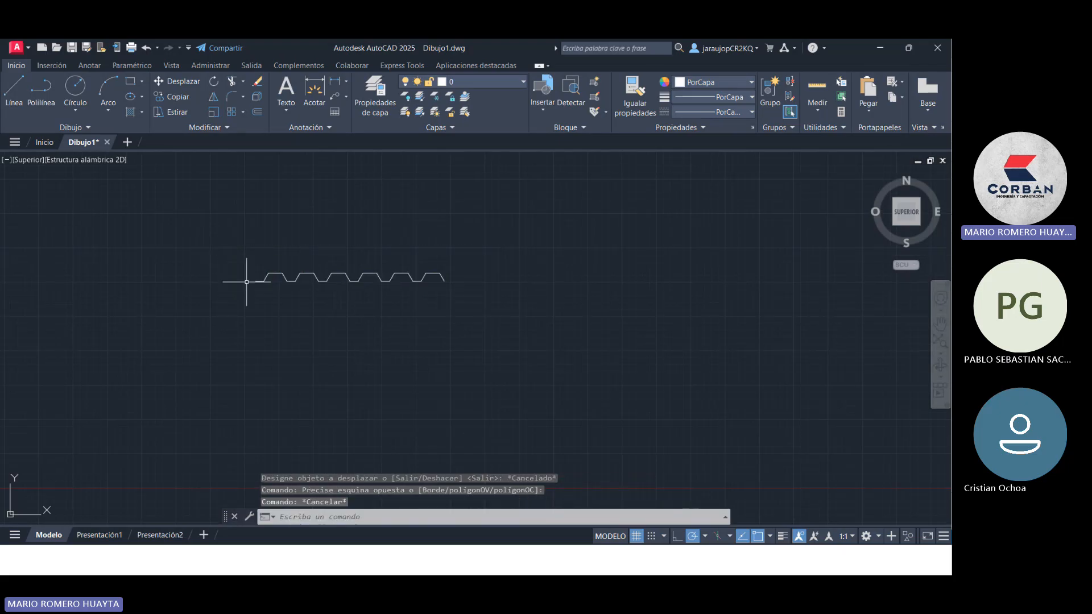
# Step: Copy the leftmost lower horizontal segment to the right end of the corrugation chain
pyautogui.click(167, 97)
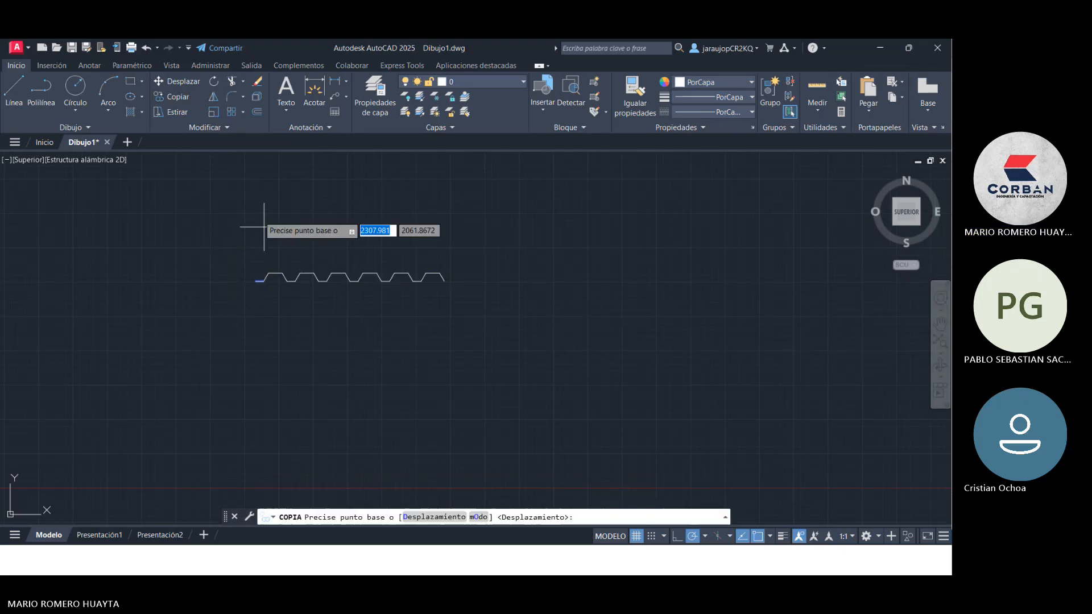
pyautogui.click(359, 280)
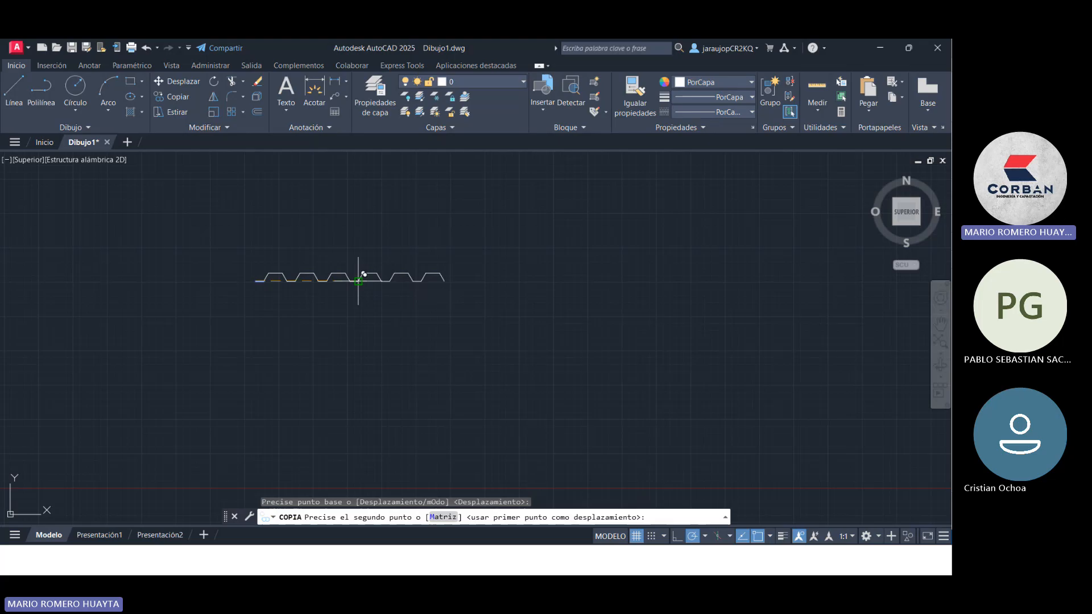
pyautogui.click(445, 281)
pyautogui.press('Escape')
pyautogui.press('Escape')
# Step: Join all segments of the corrugated profile into a single polyline
pyautogui.click(486, 291)
pyautogui.click(231, 244)
pyautogui.write('u')
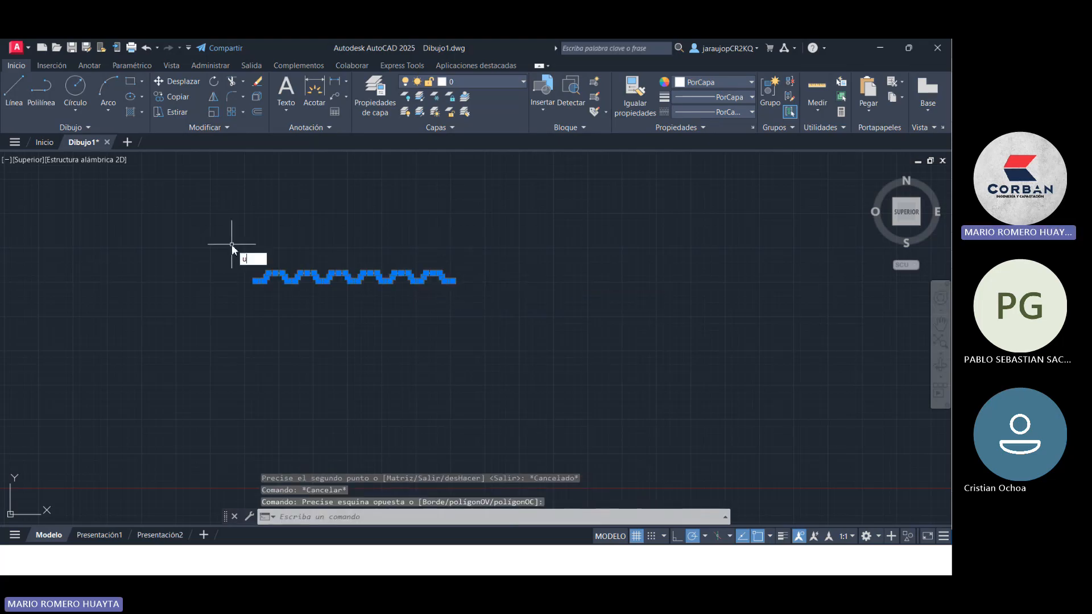
pyautogui.write('nir')
pyautogui.press('Return')
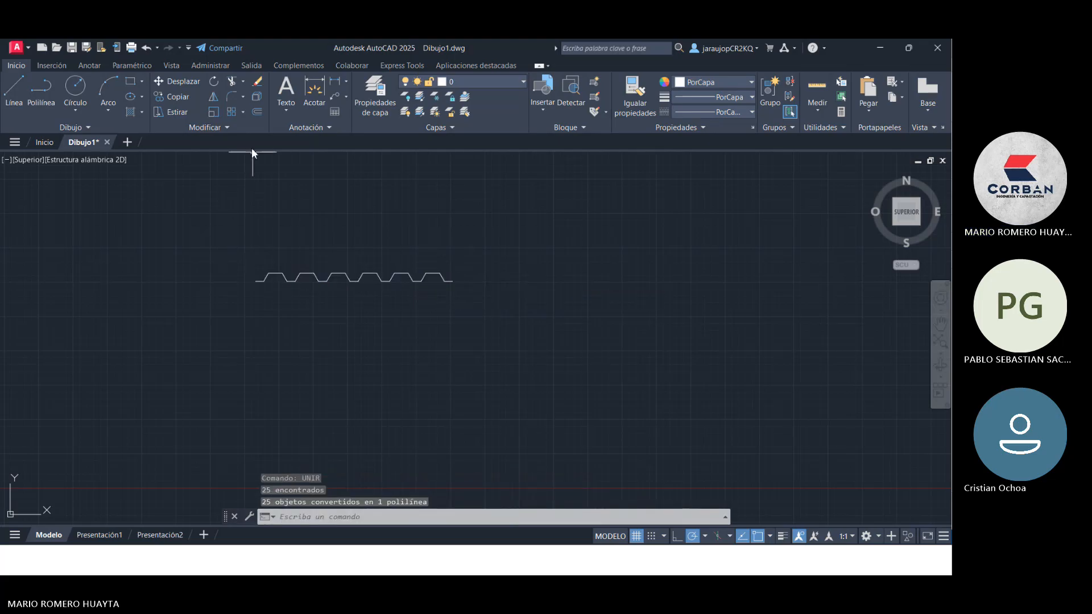
# Step: Offset the corrugated polyline 4.5 units downward
pyautogui.click(257, 112)
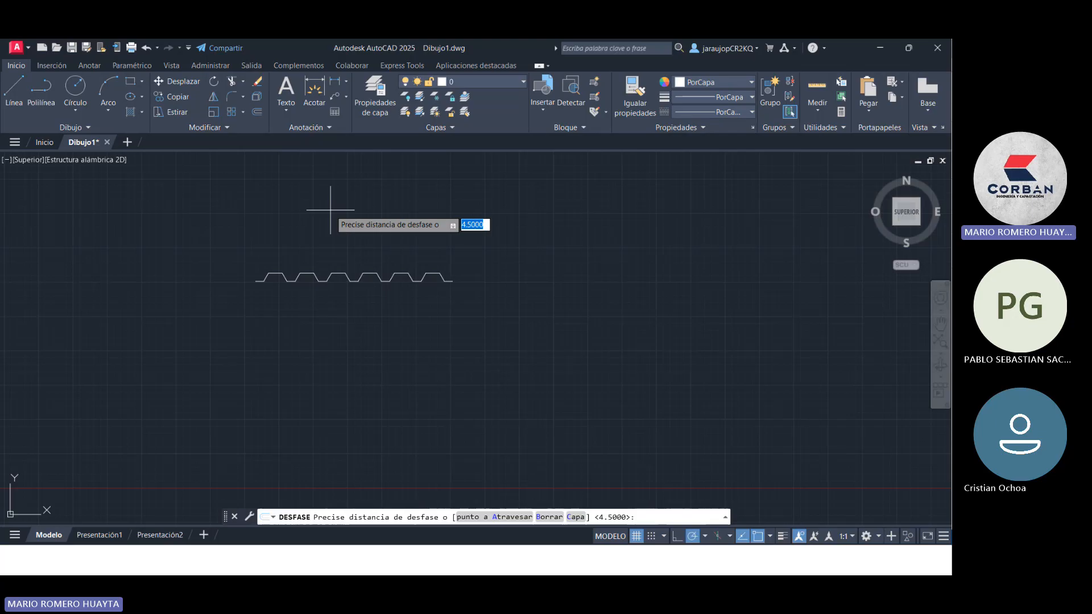
pyautogui.press('Return')
pyautogui.click(317, 278)
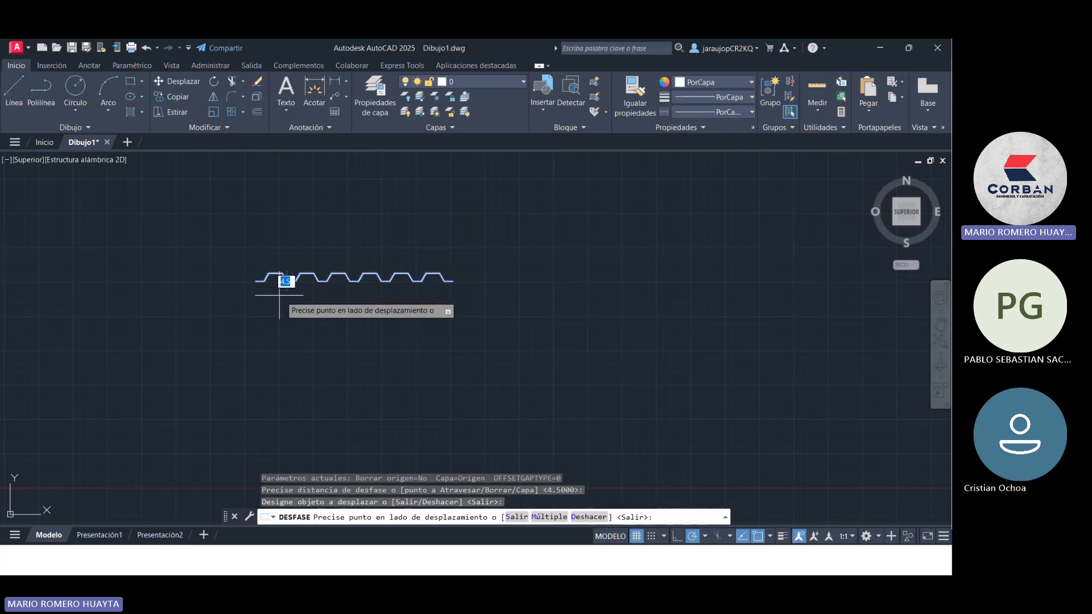
pyautogui.scroll(5, 279, 295)
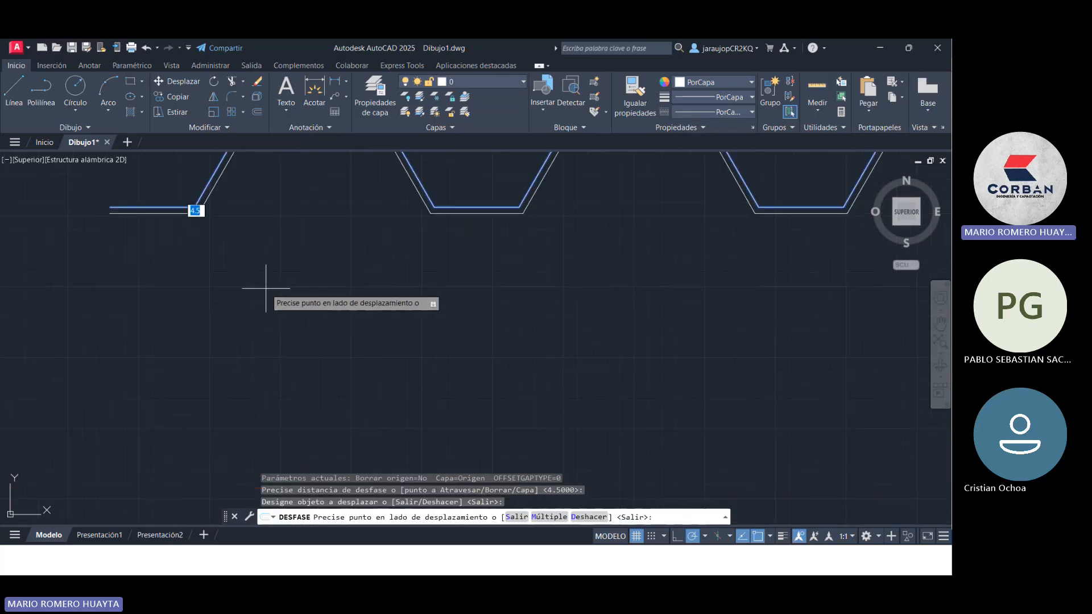
pyautogui.click(405, 367)
# Step: Close both ends of the profile with short vertical lines between the original and offset polylines
pyautogui.click(14, 91)
pyautogui.click(186, 278)
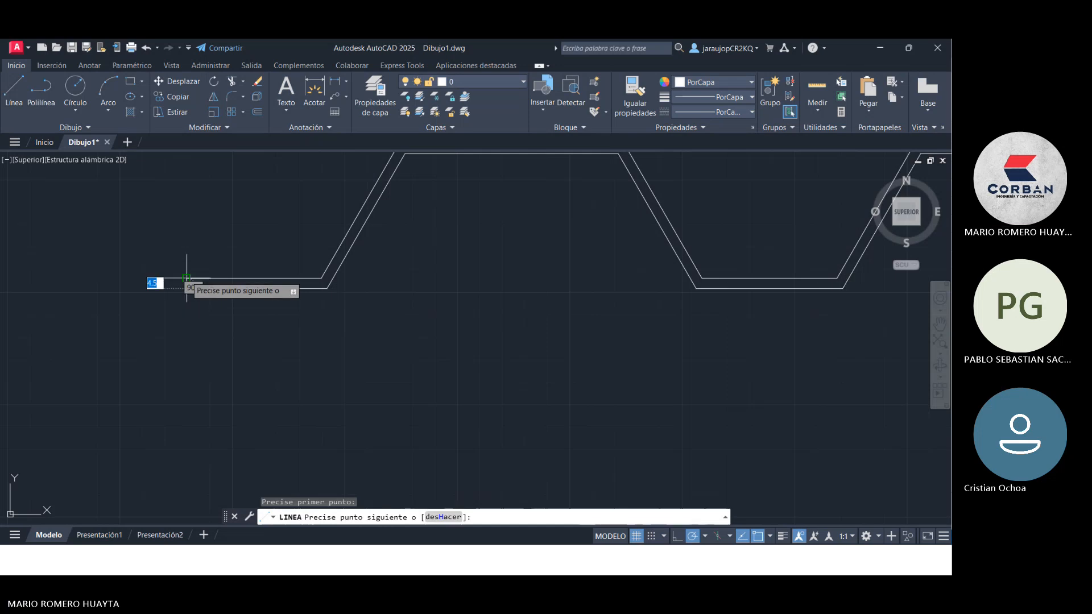
pyautogui.press('Escape')
pyautogui.scroll(-5, 183, 236)
pyautogui.scroll(1, 231, 275)
pyautogui.scroll(-5, 261, 265)
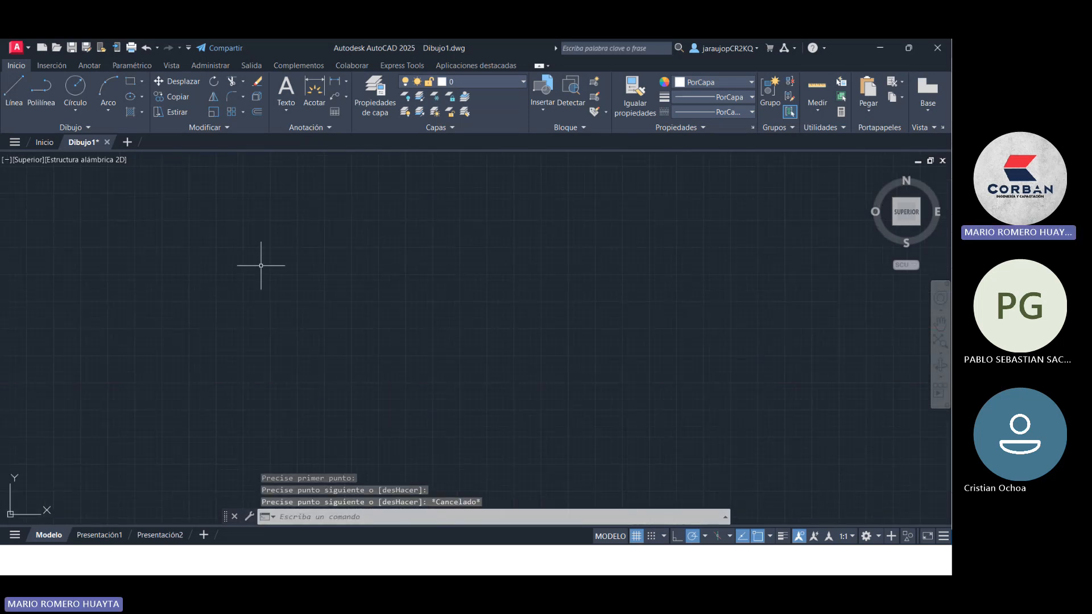
pyautogui.scroll(8, 442, 458)
pyautogui.press('space')
pyautogui.click(498, 280)
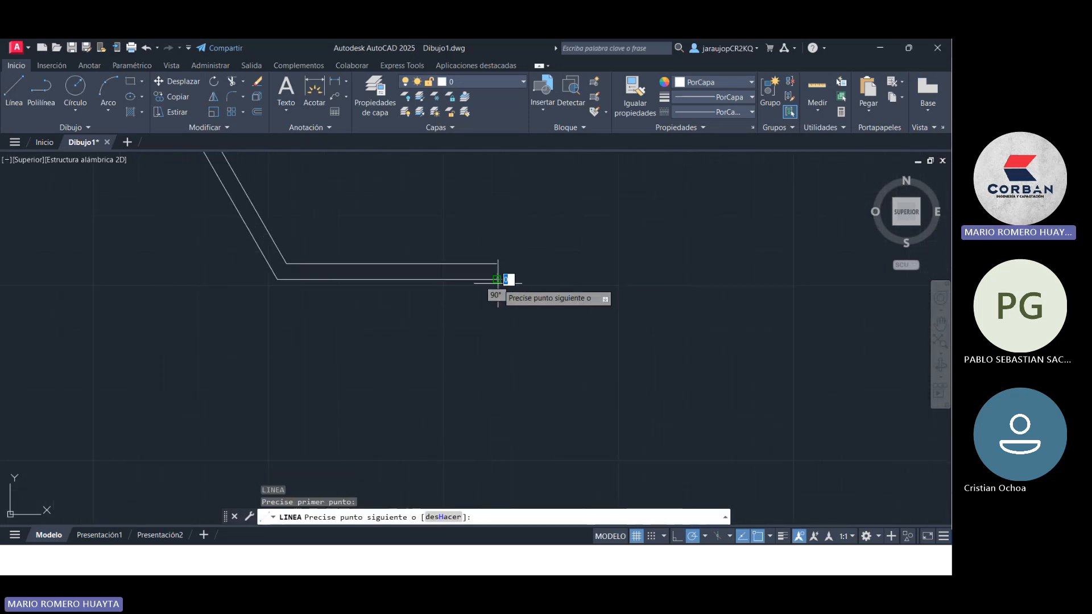
pyautogui.press('Escape')
# Step: Join the two corrugated polylines and both end lines into one closed polyline and check it by selecting it
pyautogui.scroll(-8, 541, 307)
pyautogui.click(575, 337)
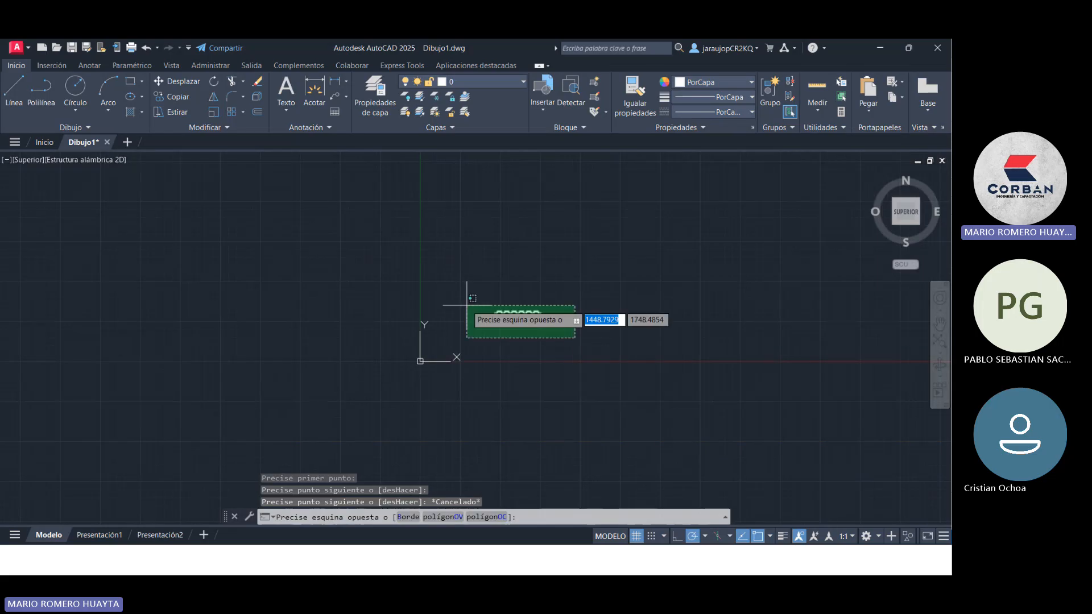
pyautogui.click(467, 306)
pyautogui.write('unir')
pyautogui.press('Return')
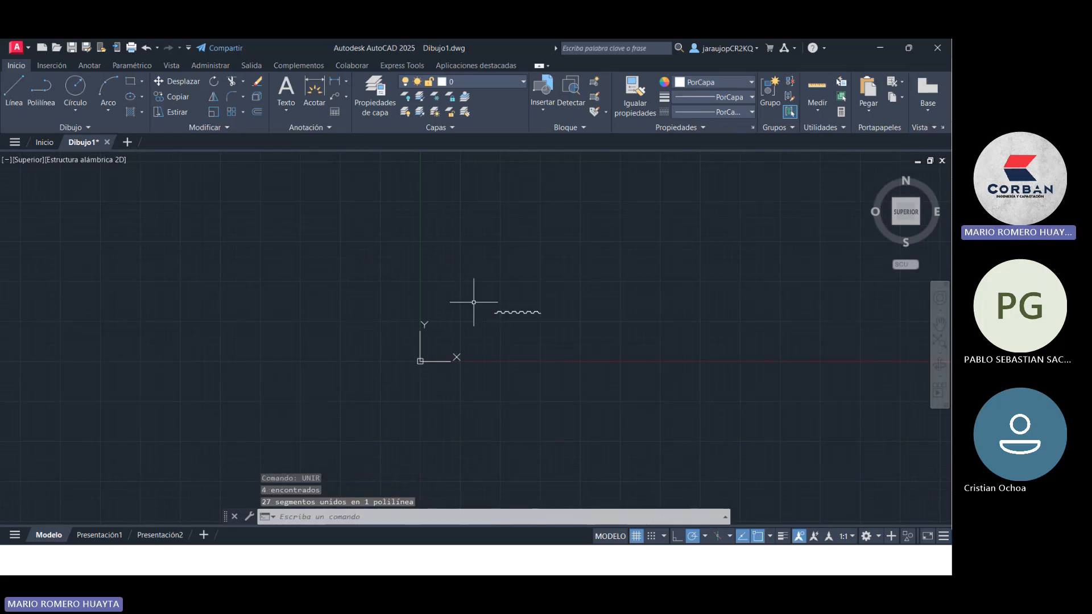
pyautogui.scroll(10, 474, 302)
pyautogui.moveTo(763, 361); pyautogui.dragTo(495, 341, button='middle')
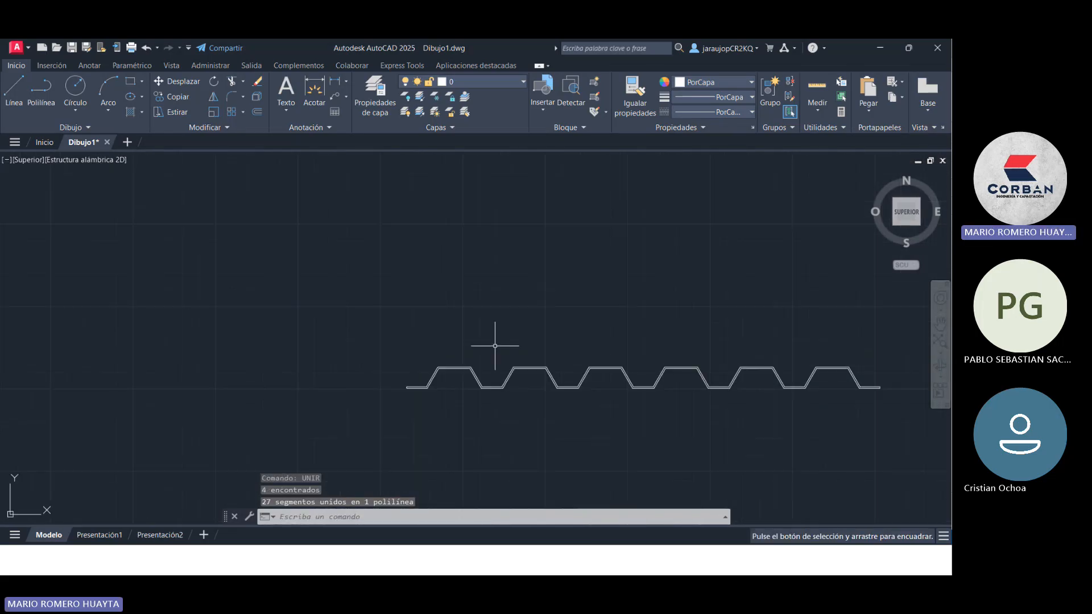
pyautogui.click(475, 373)
pyautogui.scroll(-4, 474, 374)
pyautogui.scroll(5, 428, 336)
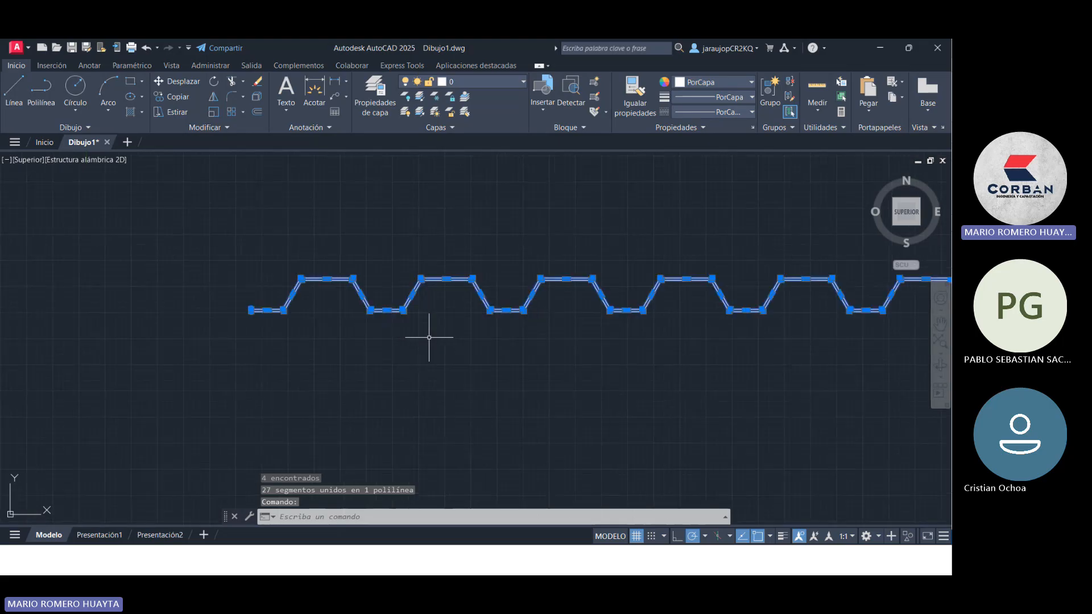
pyautogui.press('Escape')
# Step: Save the drawing as PERFIL PLACA COLABORANTE in the TEKLA folder inside CORBAN, in AutoCAD 2018 DWG format
pyautogui.hotkey('ctrl', 'shift', 's')
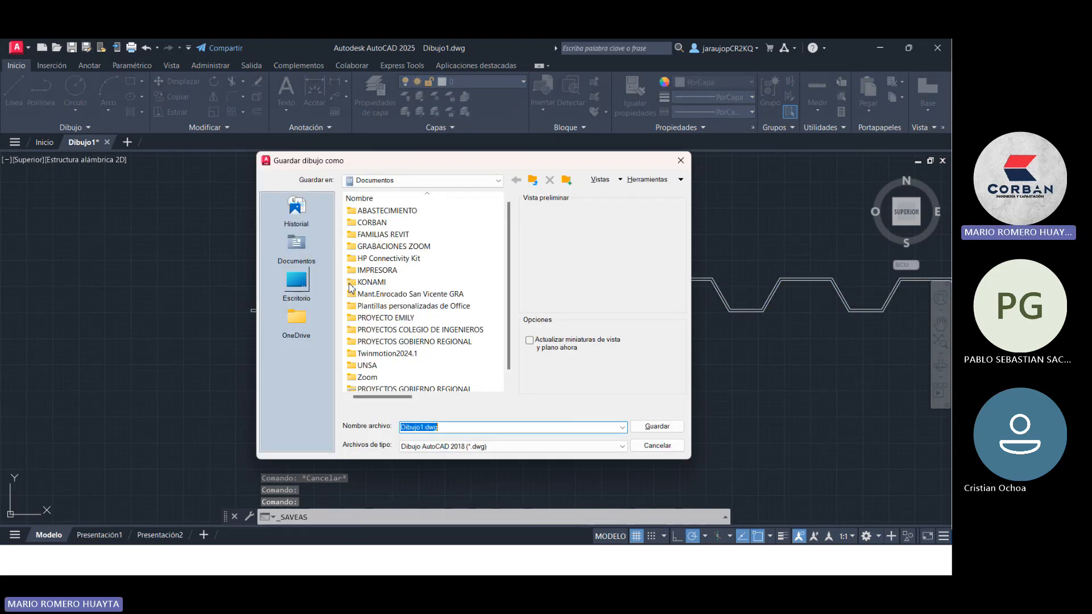
pyautogui.doubleClick(384, 228)
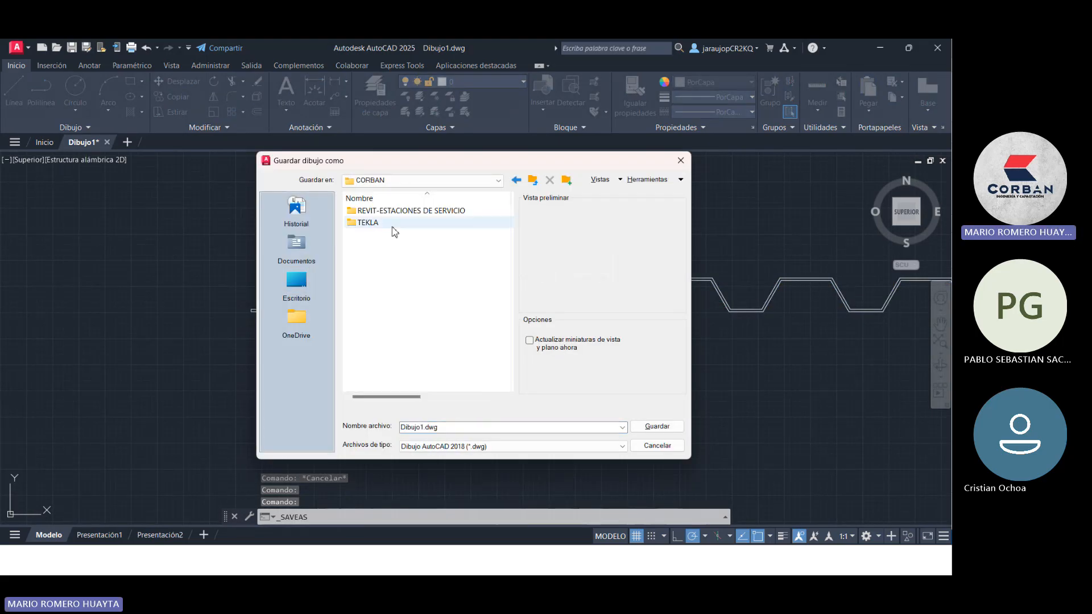
pyautogui.doubleClick(388, 227)
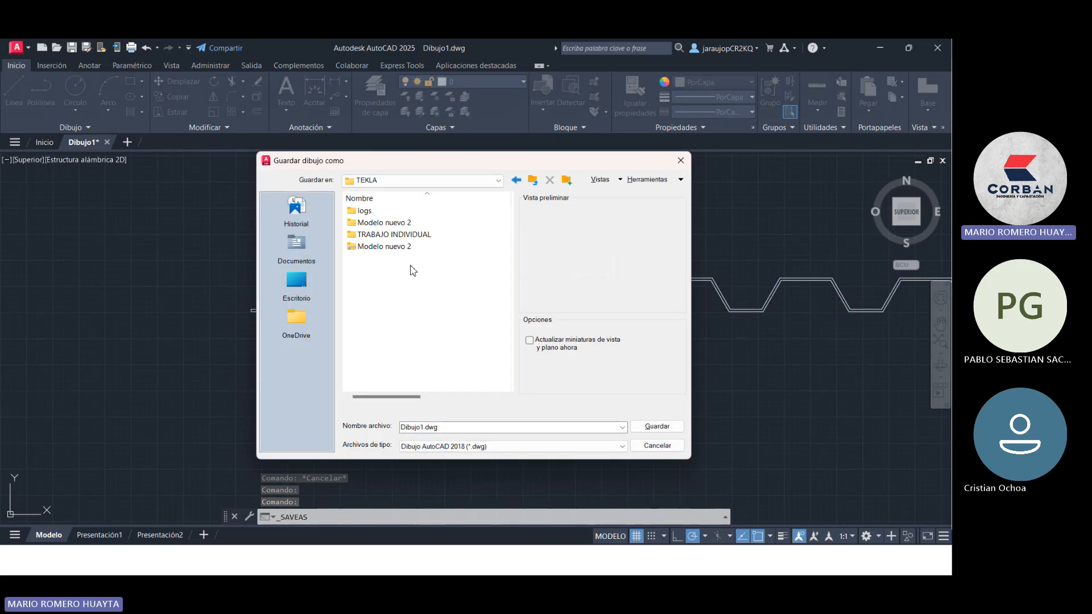
pyautogui.doubleClick(471, 427)
pyautogui.press('capslock')
pyautogui.write('P')
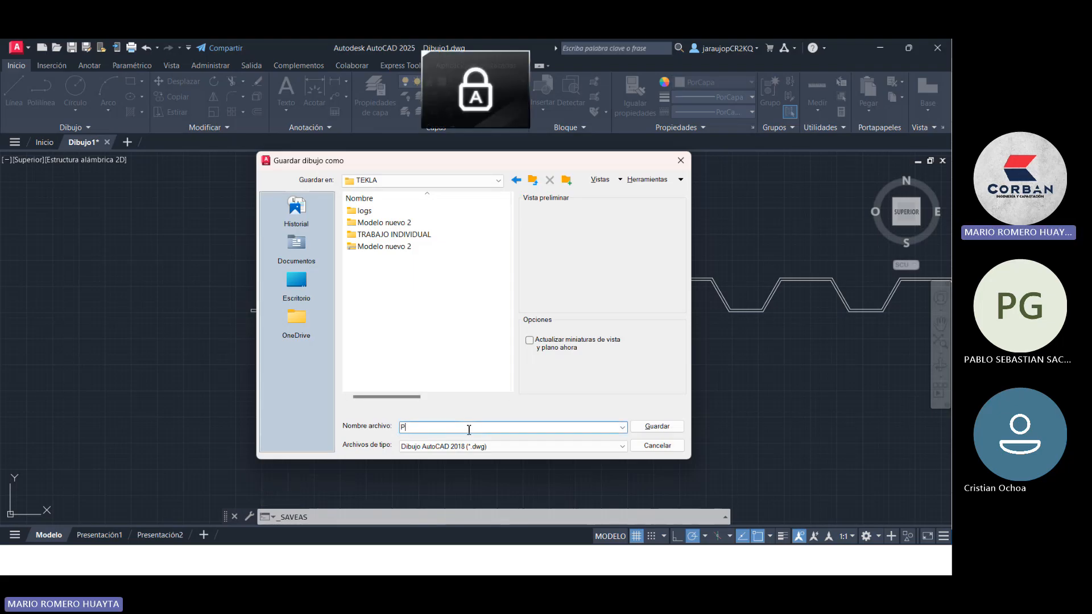
pyautogui.write('ERFIL PLACA CO')
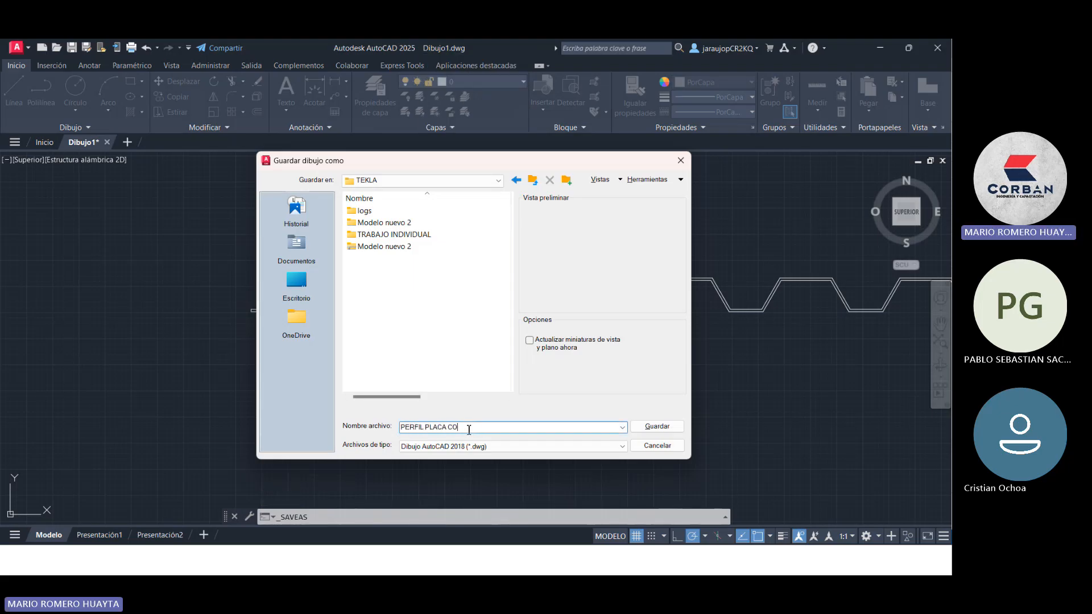
pyautogui.write('LABORANTE')
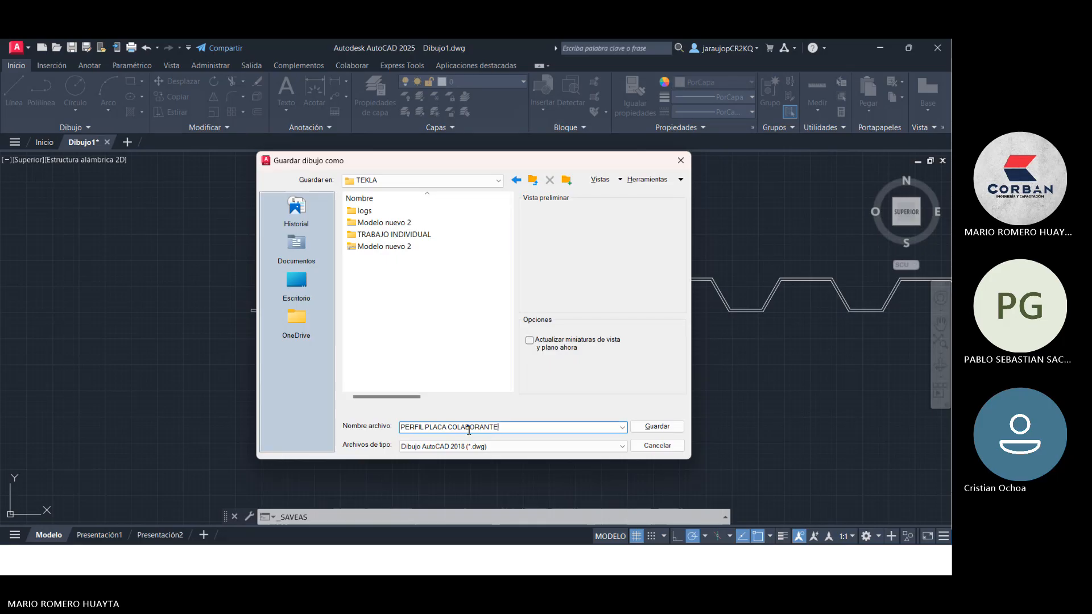
pyautogui.press('Return')
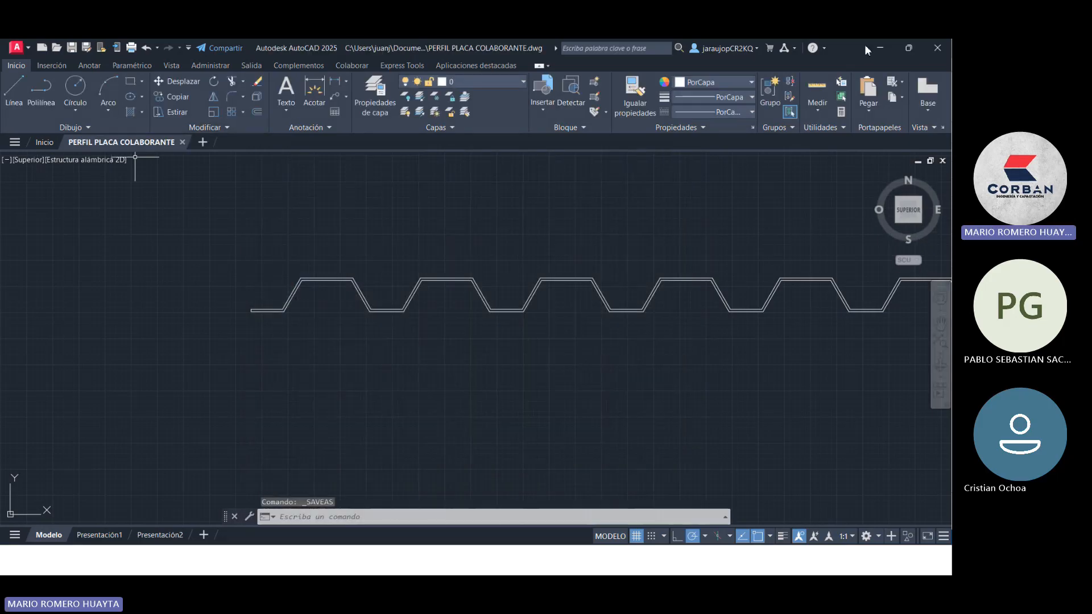
# Step: Close AutoCAD and, in Tekla Structures, start defining a profile cross section from a DWG file
pyautogui.click(938, 48)
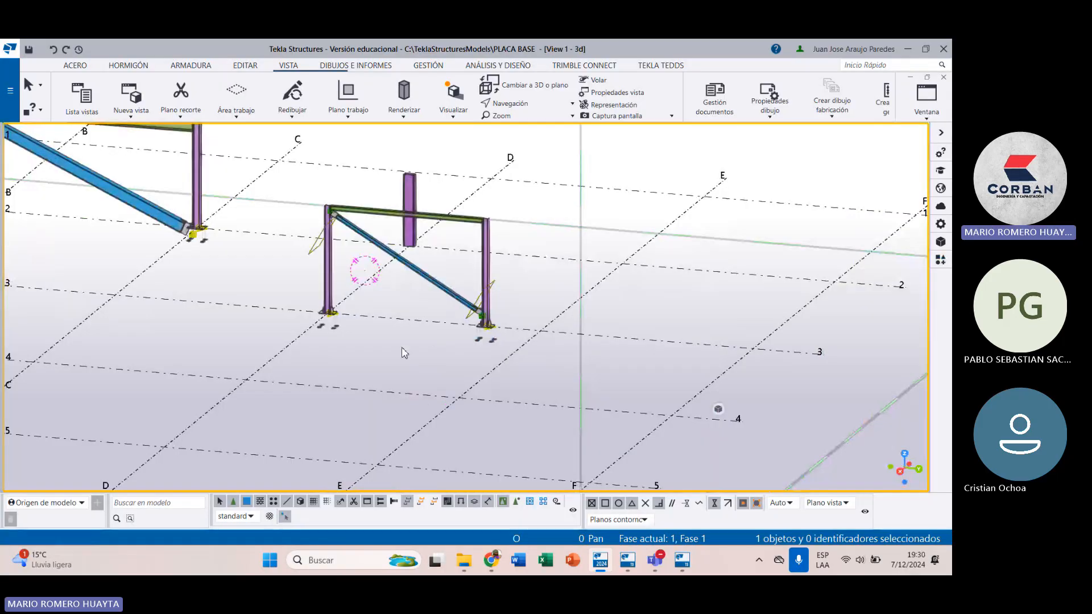
pyautogui.scroll(-4, 404, 353)
pyautogui.scroll(2, 395, 361)
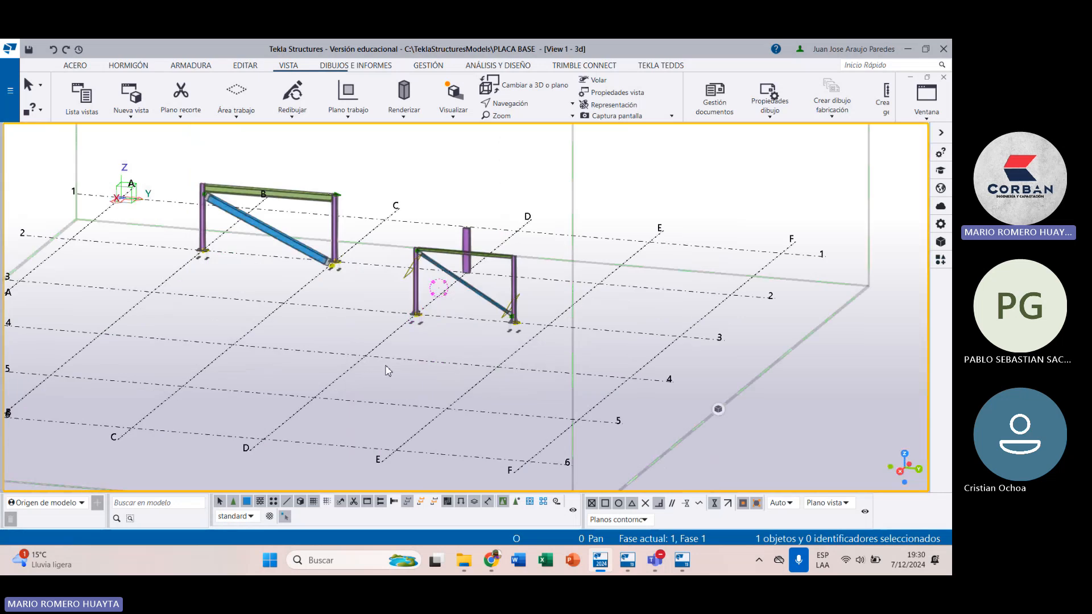
pyautogui.moveTo(681, 563)
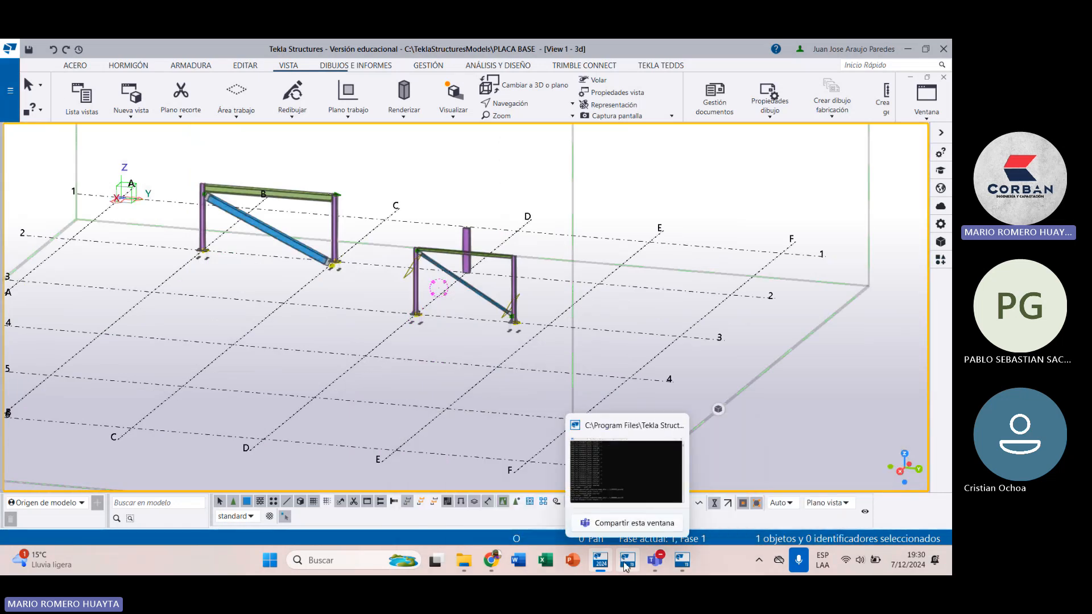
pyautogui.click(8, 80)
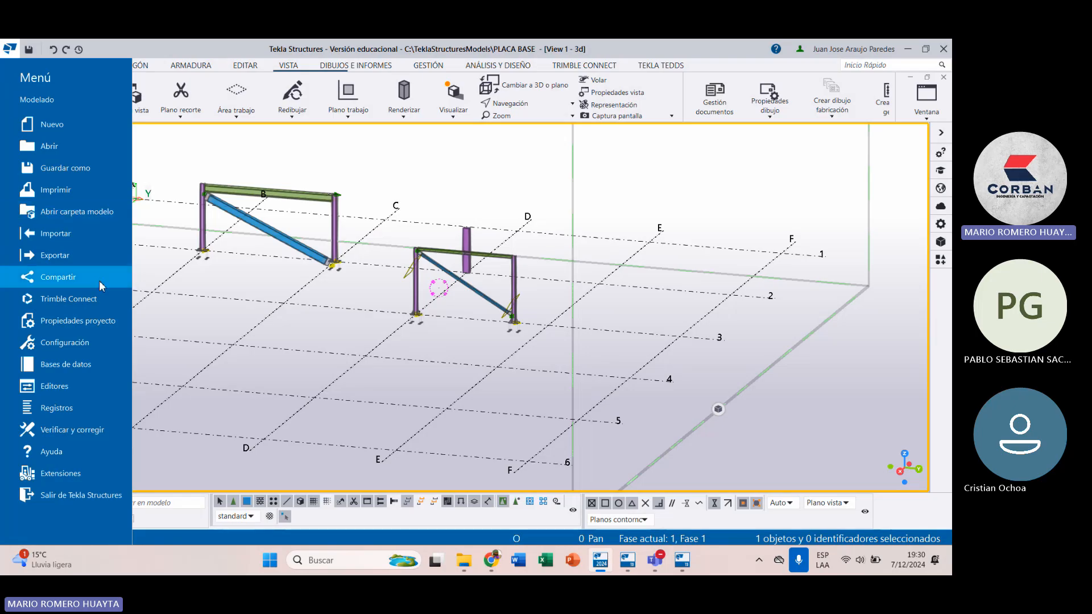
pyautogui.click(100, 360)
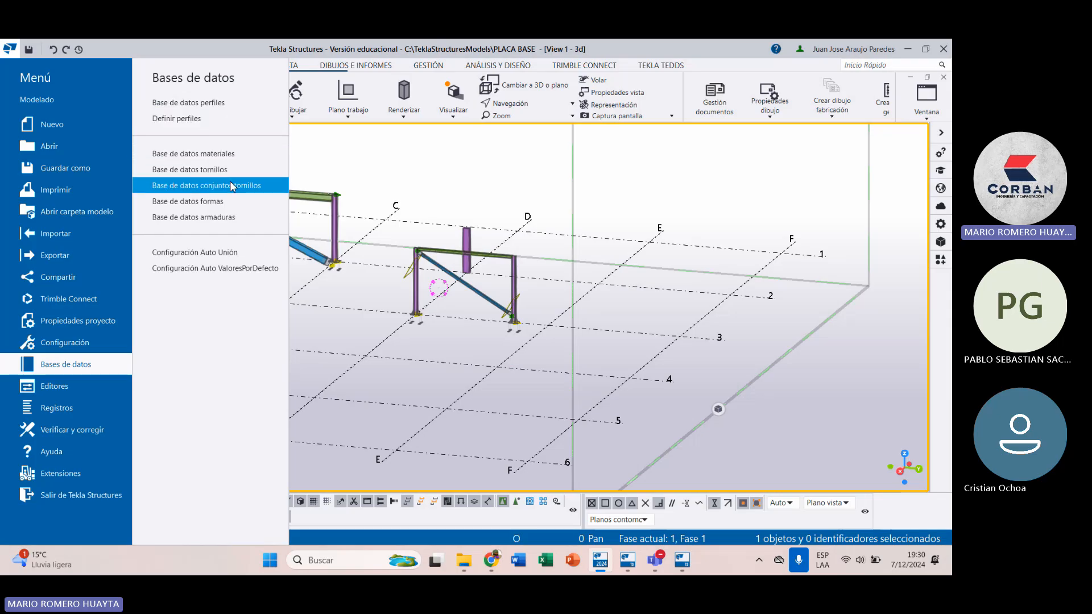
pyautogui.click(184, 124)
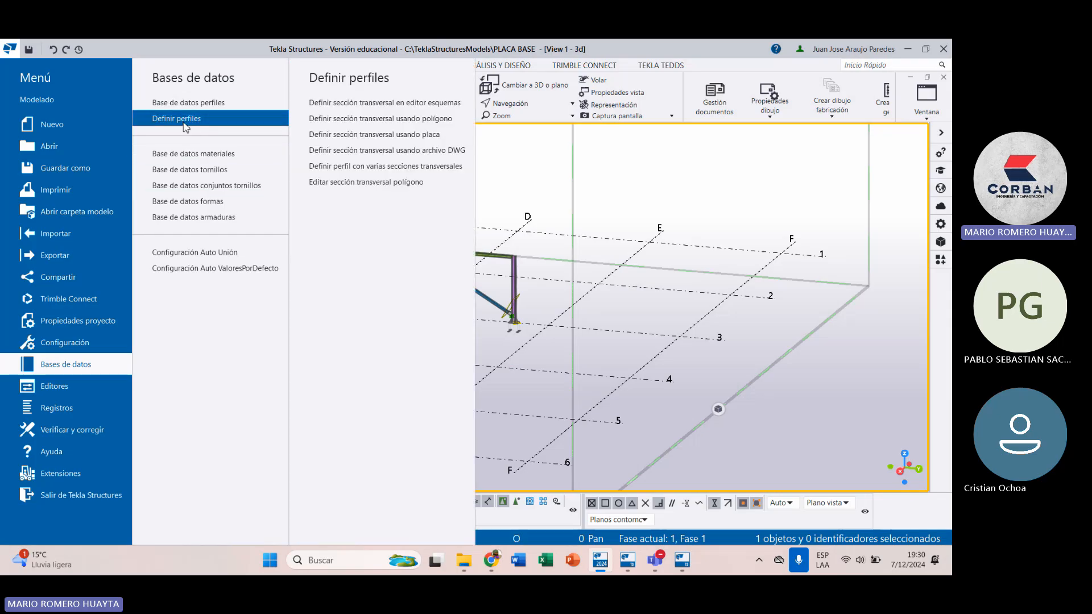
pyautogui.click(368, 152)
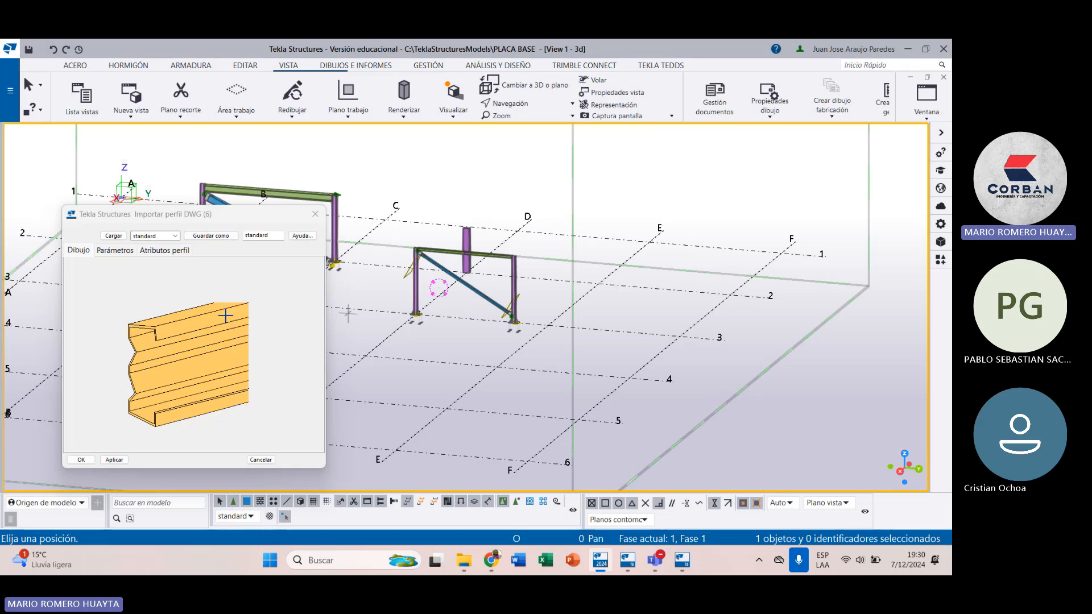
# Step: Set the drawing PERFIL PLACA COLABORANTE from the TEKLA folder inside CORBAN as the input file for the DWG profile import
pyautogui.click(85, 256)
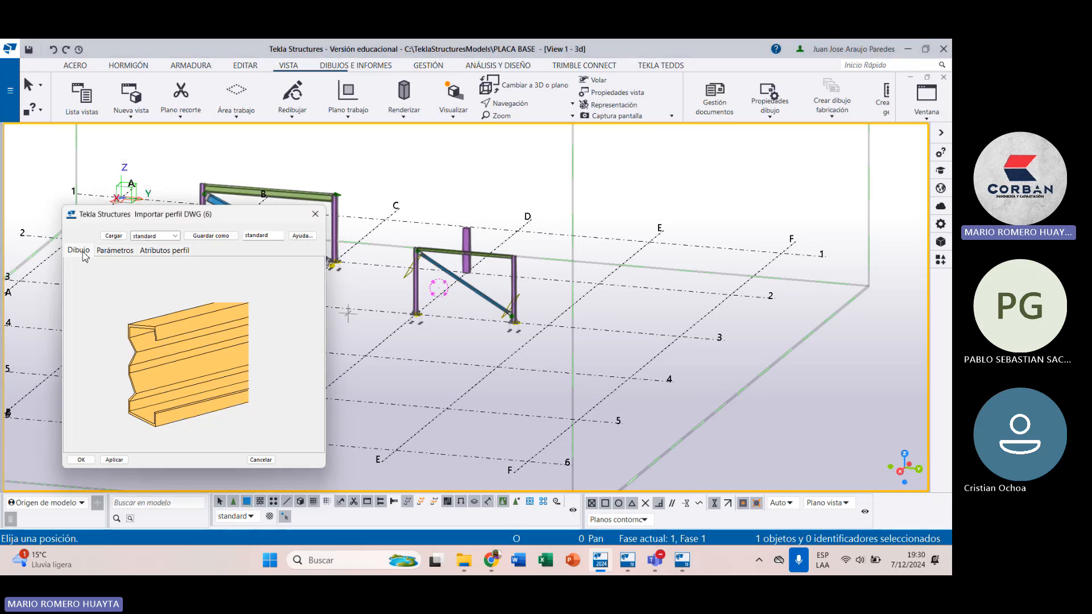
pyautogui.click(115, 251)
pyautogui.click(153, 255)
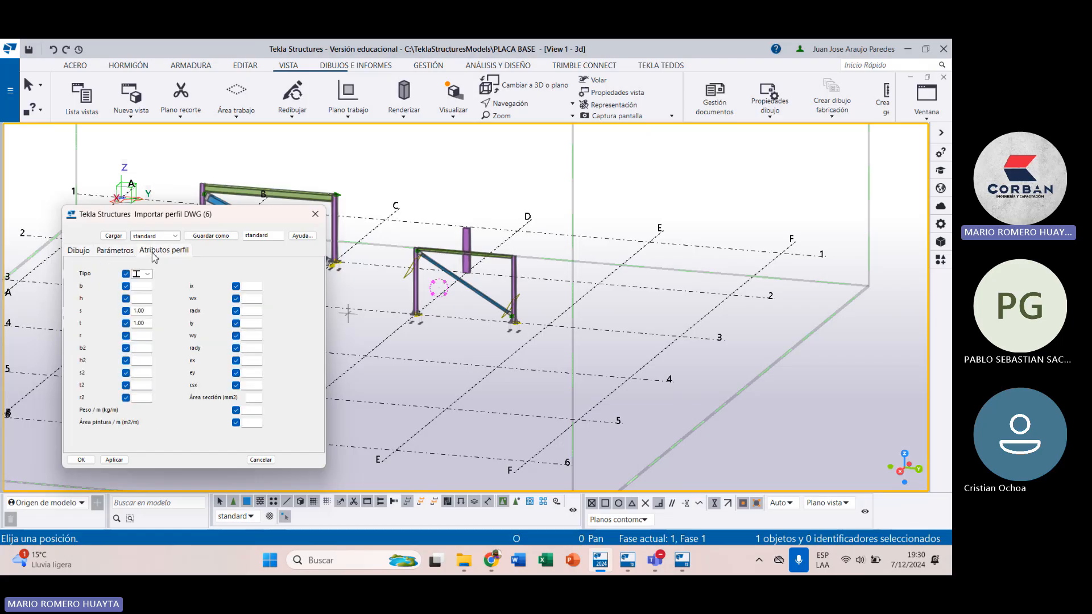
pyautogui.click(117, 253)
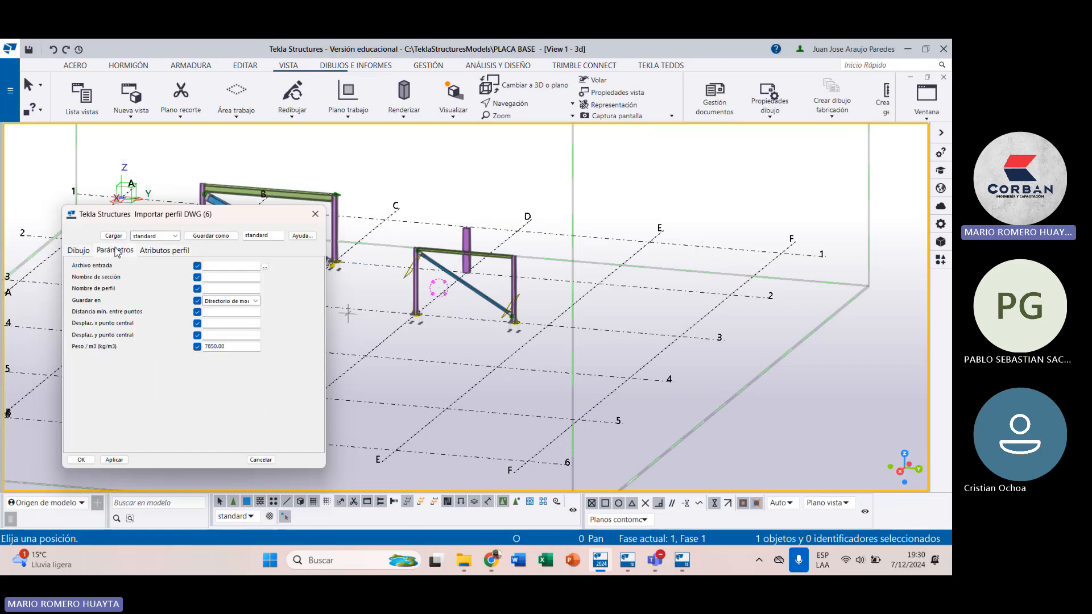
pyautogui.click(265, 266)
pyautogui.click(329, 262)
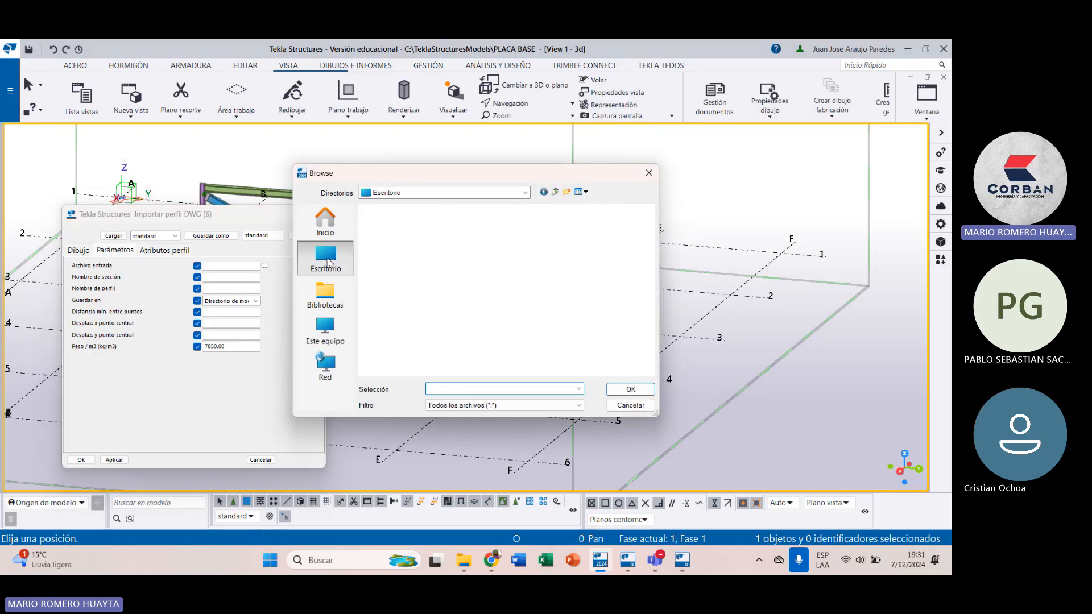
pyautogui.doubleClick(398, 257)
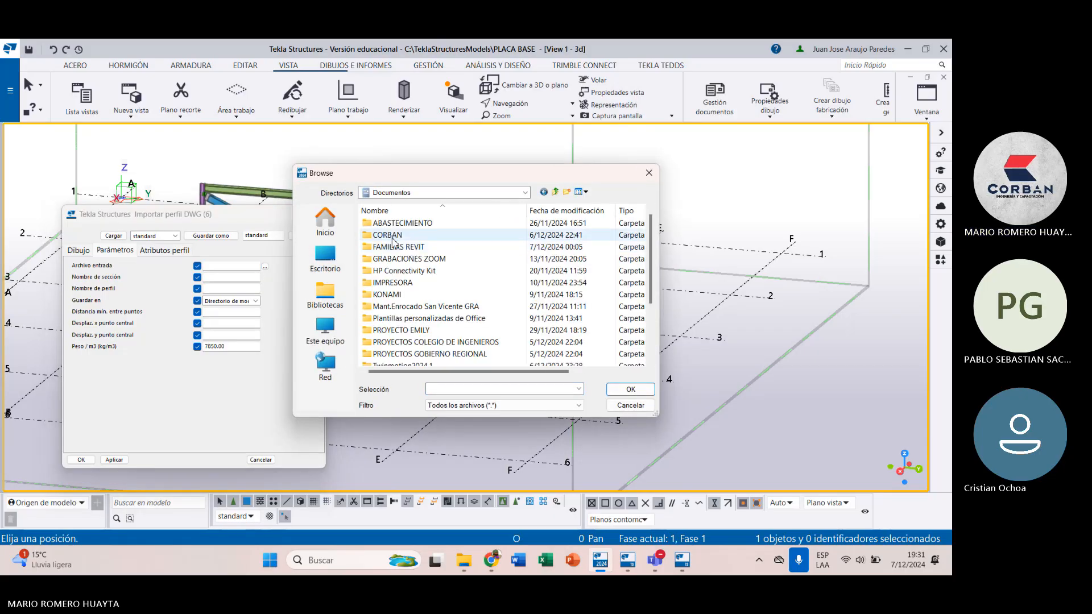
pyautogui.doubleClick(393, 236)
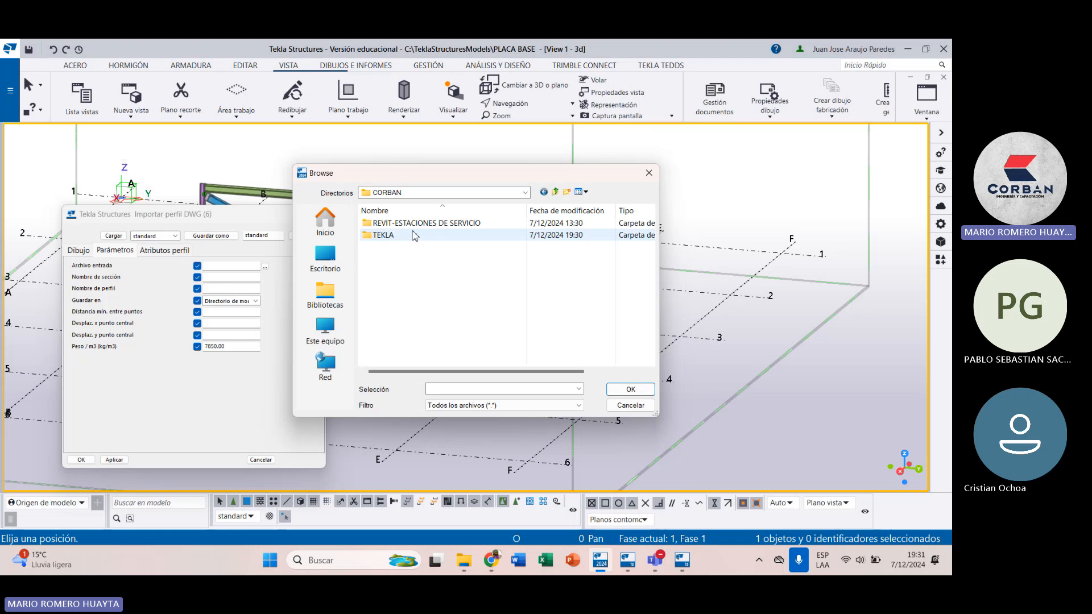
pyautogui.doubleClick(404, 236)
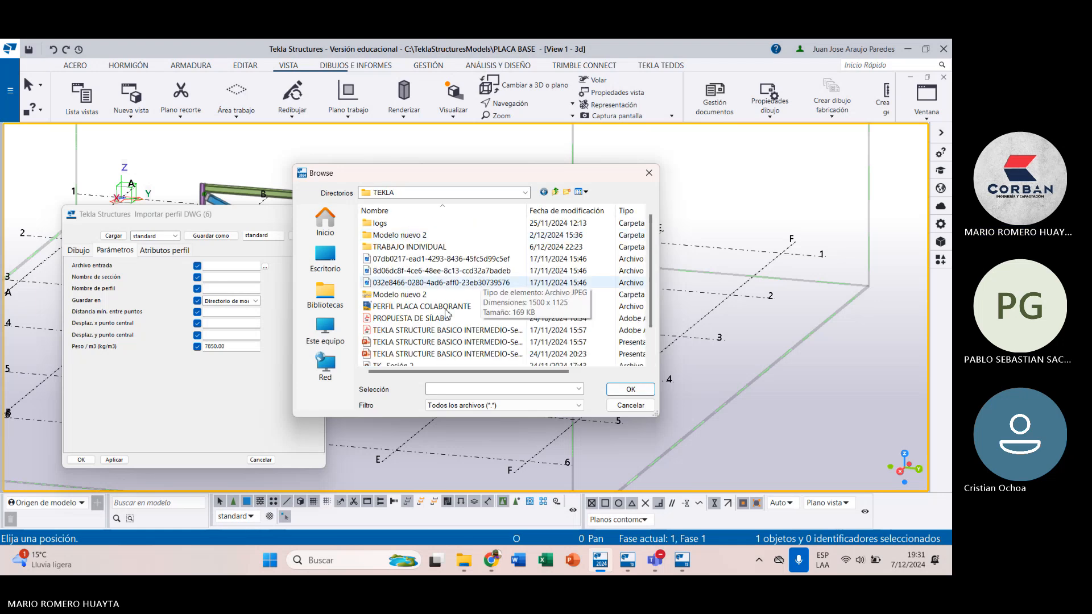
pyautogui.click(432, 306)
pyautogui.click(630, 389)
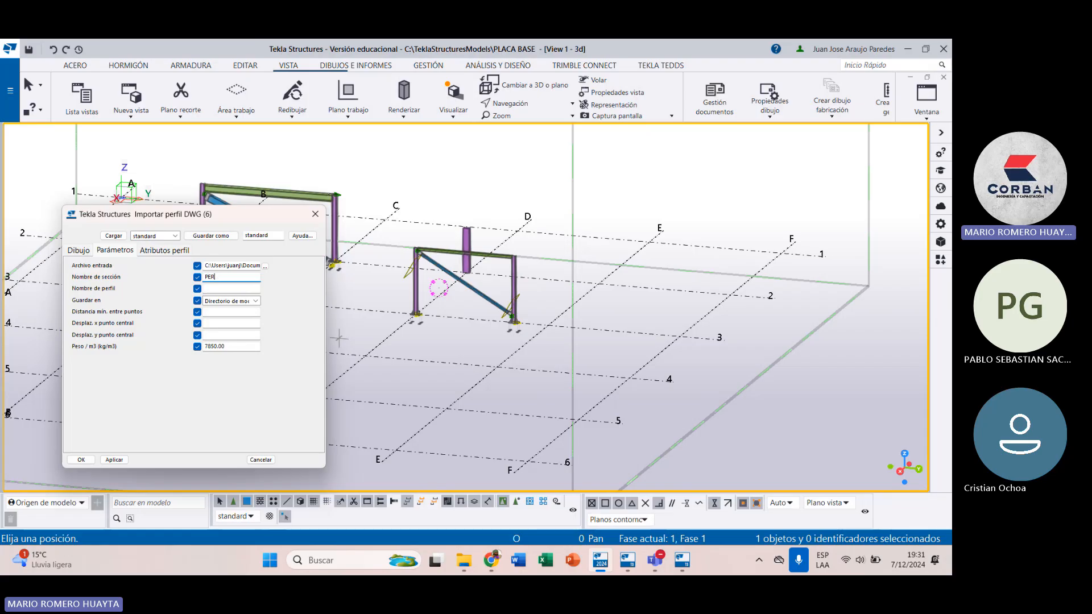
# Step: Enter PERFIL PLACA COLABORANTE as both the section name and the profile name, and confirm the import settings
pyautogui.write('IL')
pyautogui.write(' PLACA COLABORANTE')
pyautogui.click(218, 289)
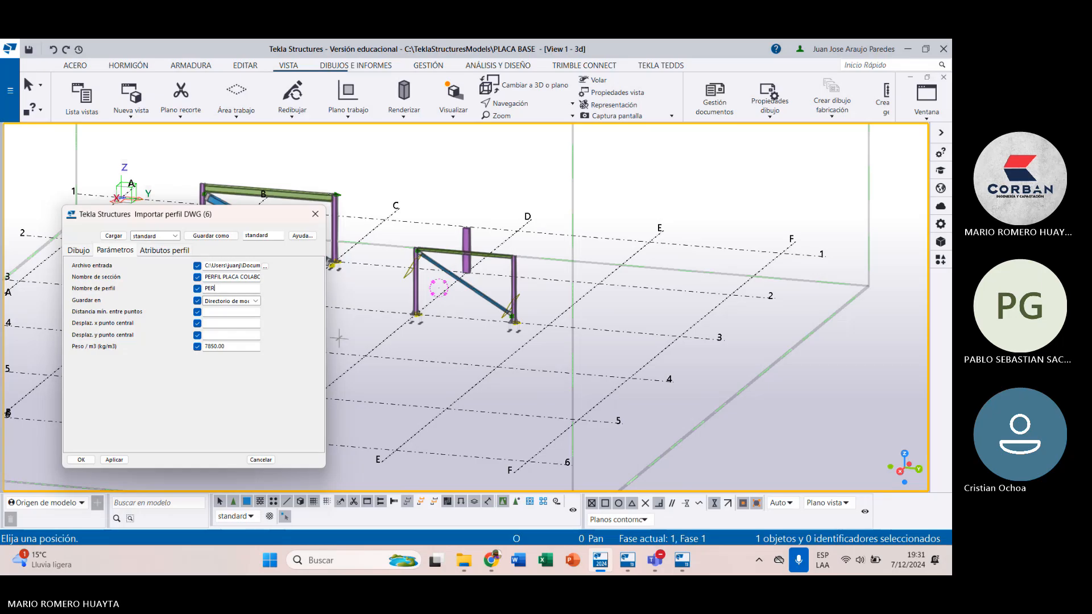
pyautogui.write('PERFIL PLACA COLABC')
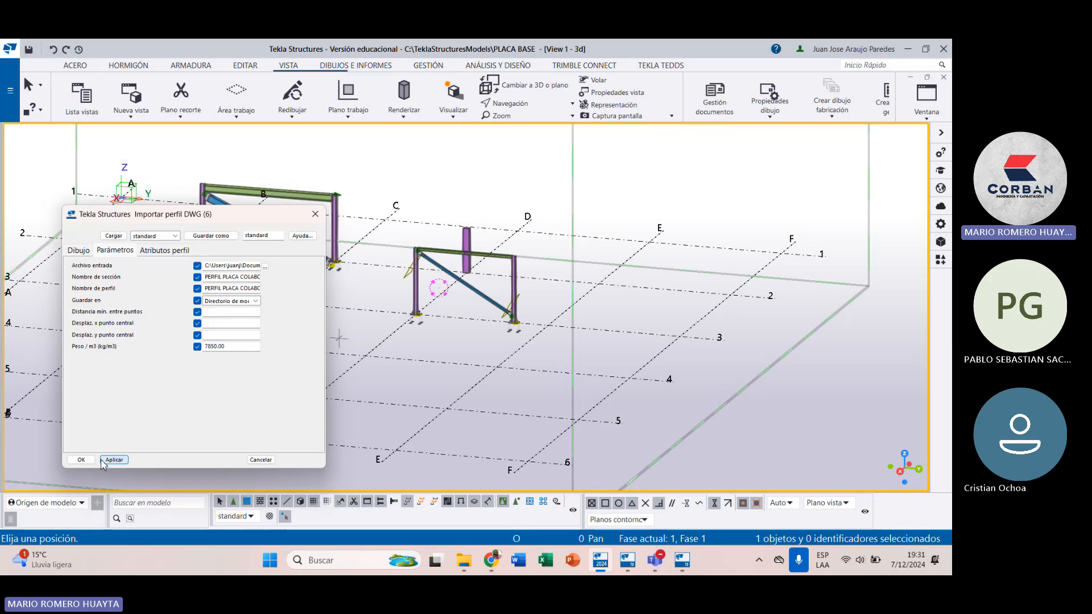
pyautogui.click(83, 460)
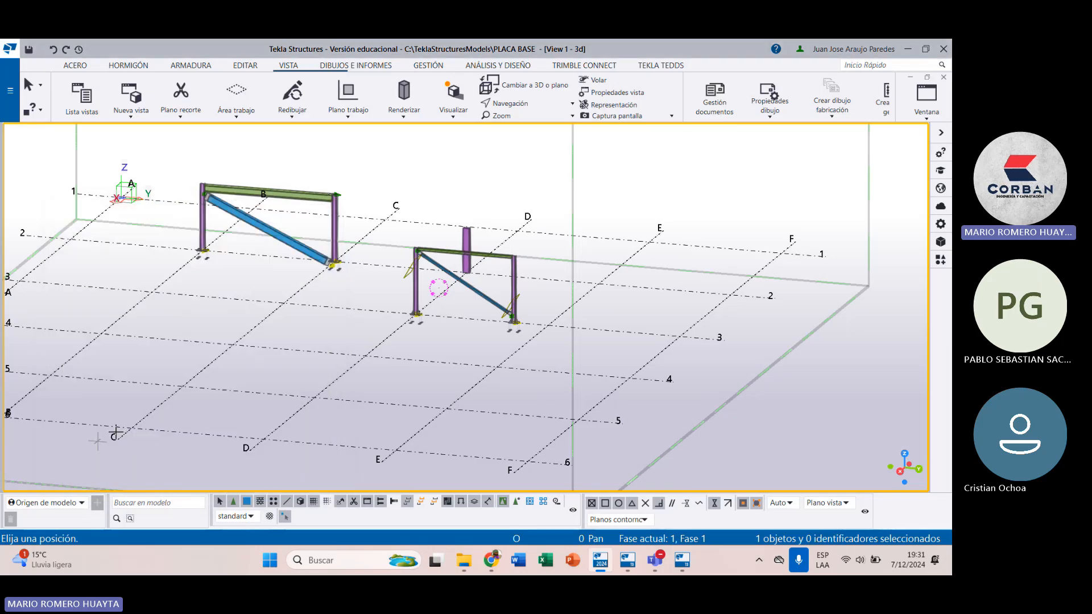
# Step: Place the imported deck profile along grid line 5 from grid line D to grid line E and end the command
pyautogui.click(315, 397)
pyautogui.click(447, 409)
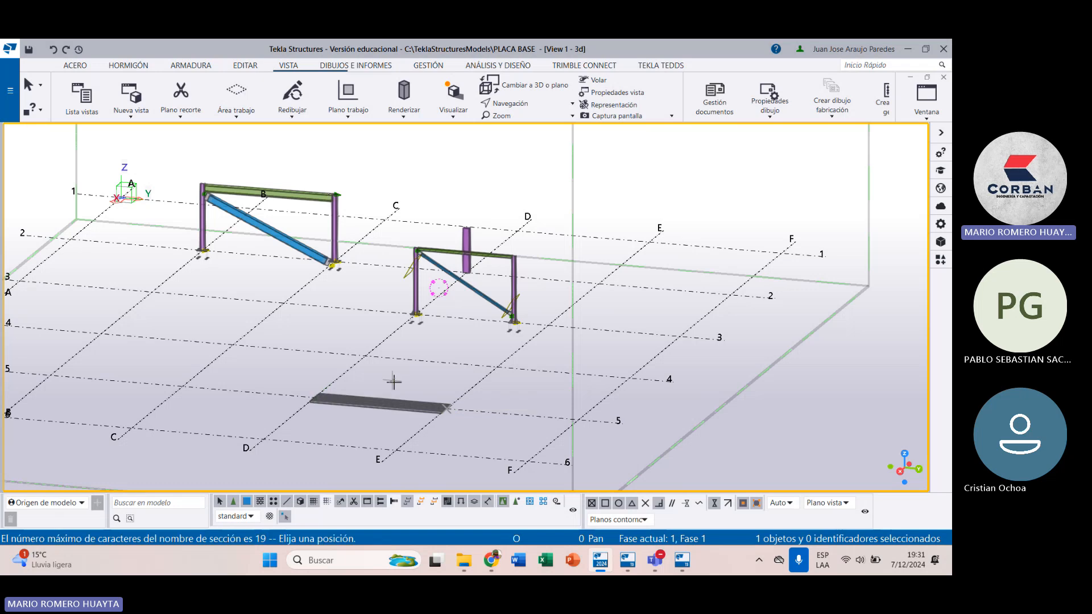
pyautogui.scroll(10, 393, 381)
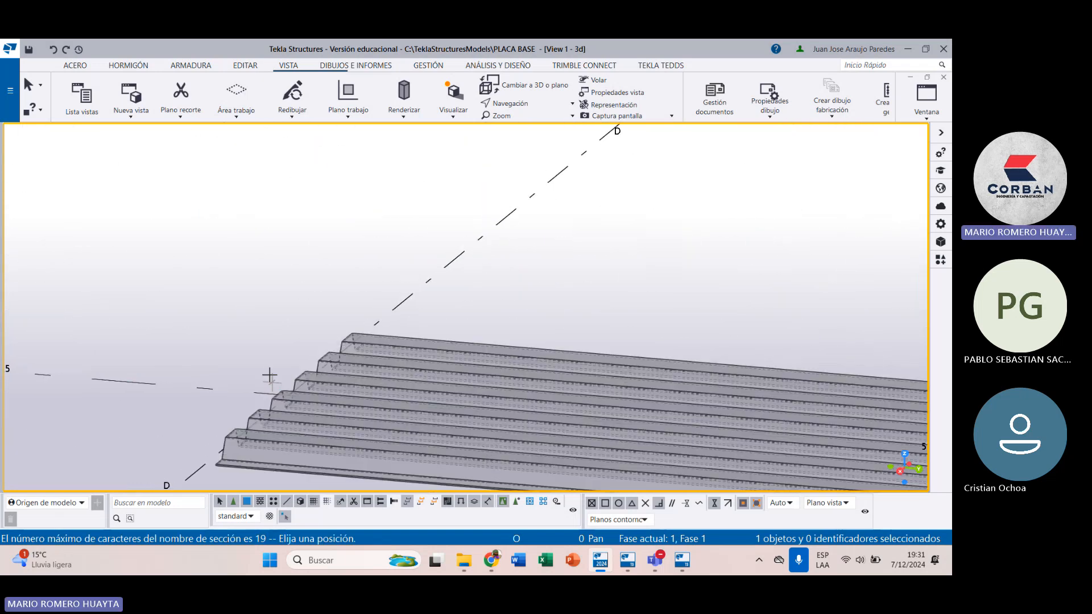
pyautogui.scroll(-6, 269, 376)
pyautogui.press('Escape')
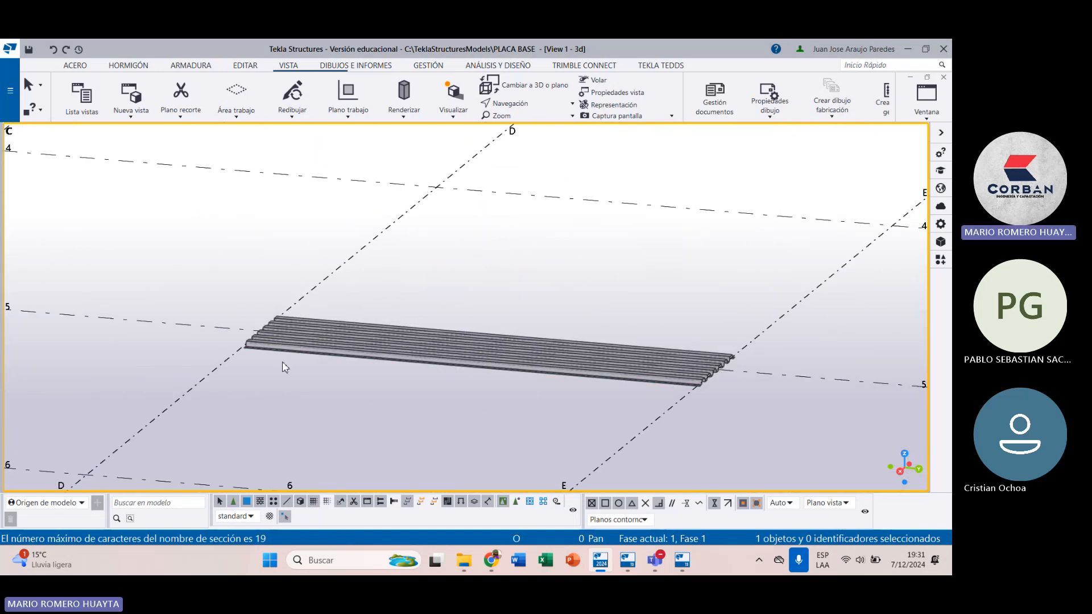
# Step: Select the placed deck and examine its corrugated cross section at the grid line E end
pyautogui.moveTo(337, 398); pyautogui.dragTo(395, 398, button='middle')
pyautogui.moveTo(494, 422); pyautogui.dragTo(430, 343, button='middle')
pyautogui.click(385, 292)
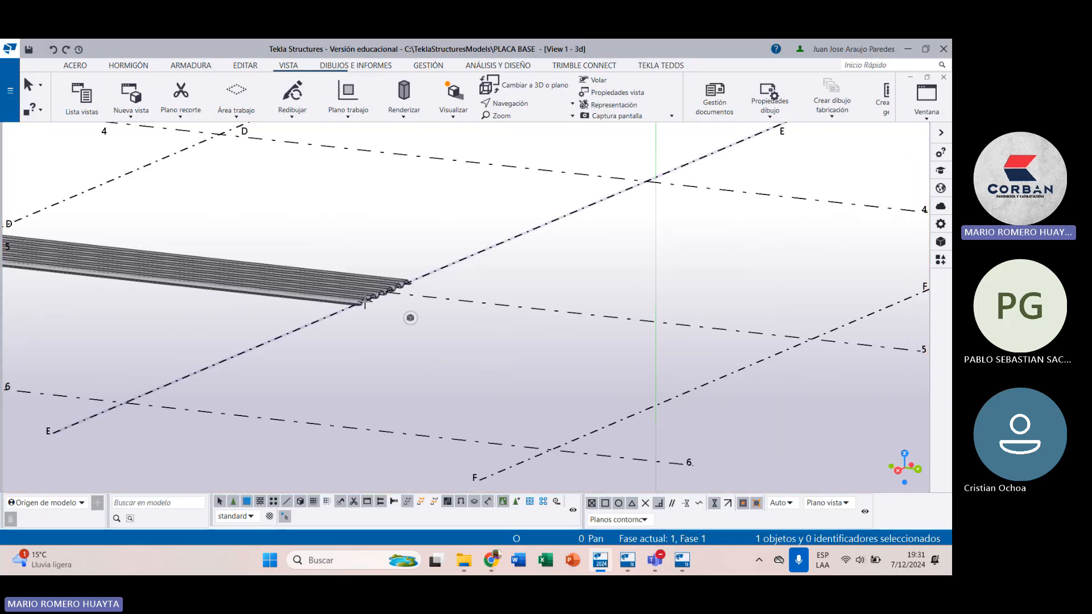
pyautogui.click(317, 302)
pyautogui.scroll(4, 207, 285)
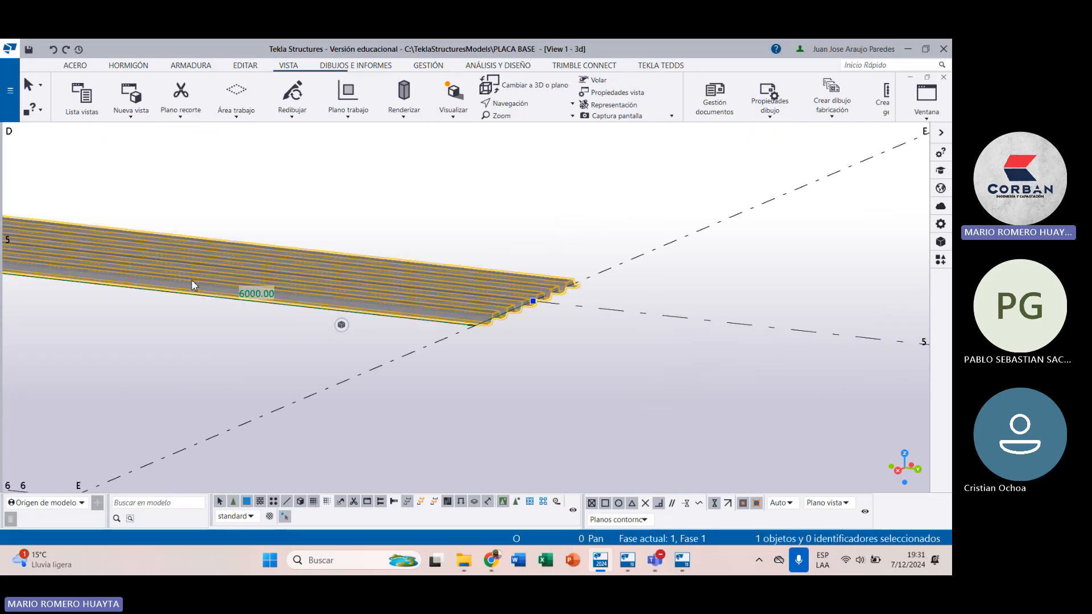
pyautogui.scroll(-5, 402, 287)
pyautogui.scroll(6, 317, 287)
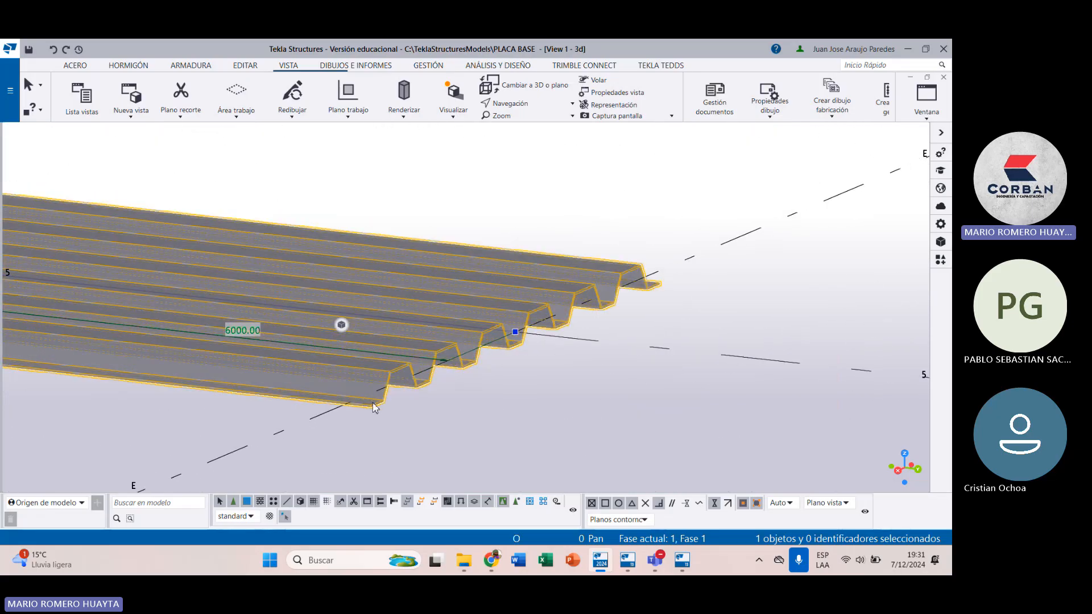
pyautogui.scroll(-8, 585, 412)
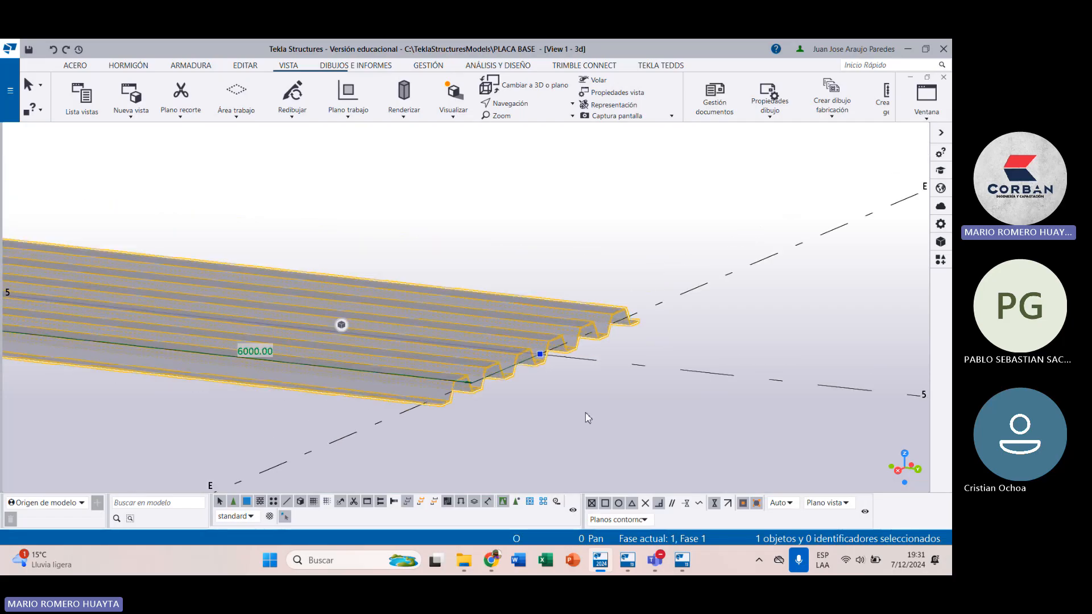
pyautogui.scroll(5, 551, 413)
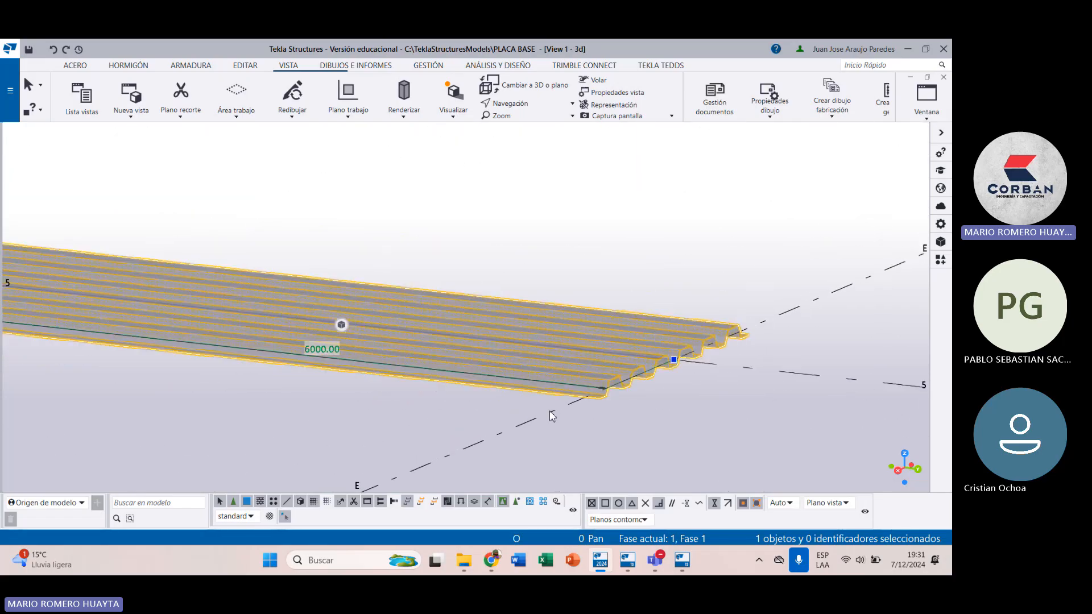
pyautogui.scroll(3, 569, 400)
pyautogui.scroll(-6, 597, 394)
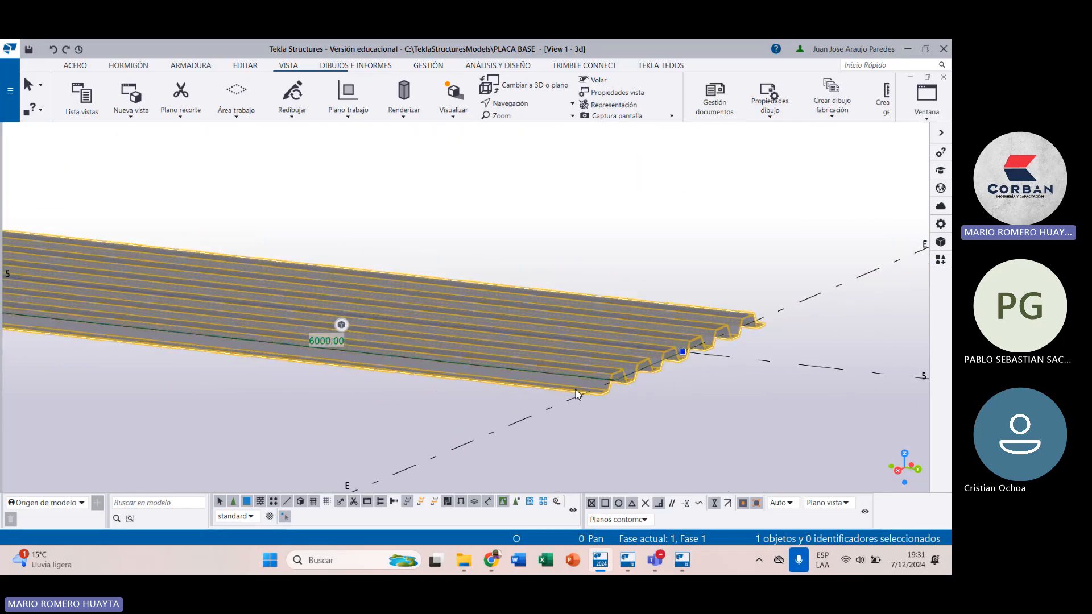
# Step: Open the placed deck's properties and review its general, position and deformation settings
pyautogui.doubleClick(580, 389)
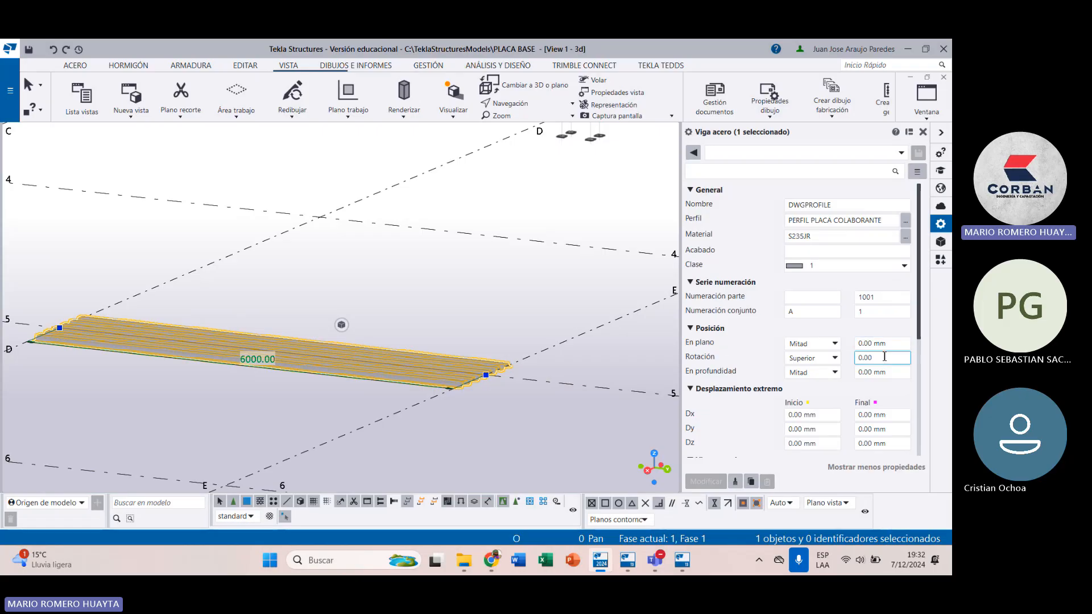
pyautogui.scroll(-4, 850, 384)
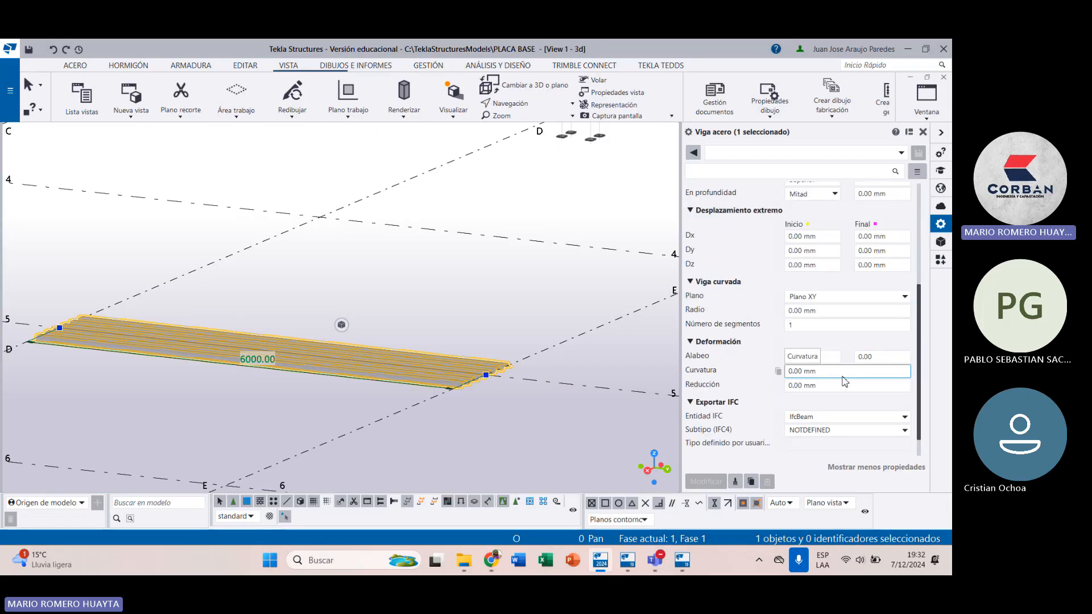
pyautogui.scroll(4, 844, 374)
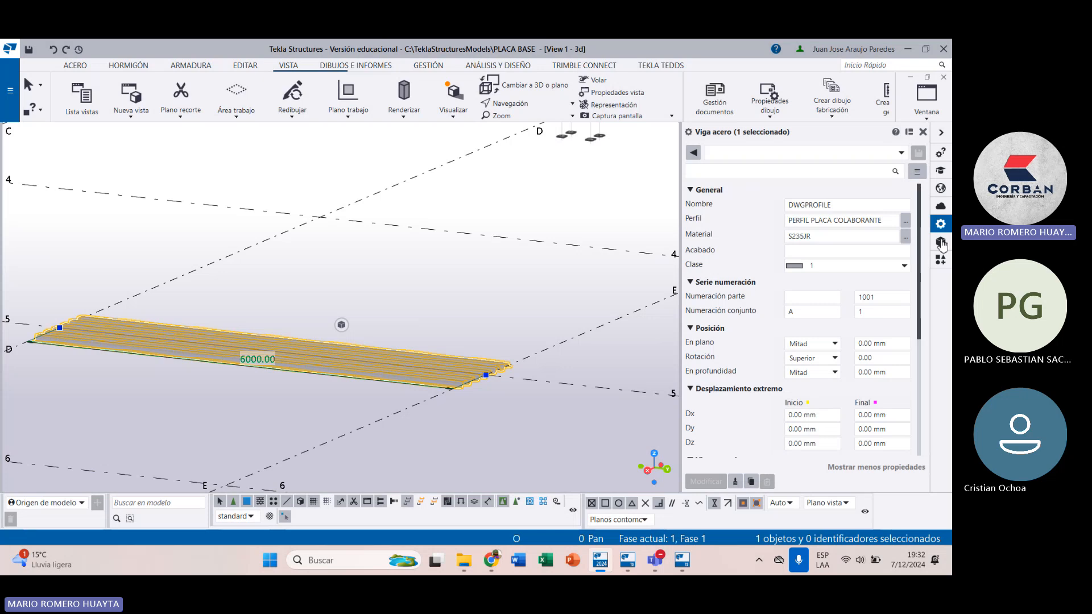
# Step: Open the profile catalogue from the deck's profile property and look through the Otros group for the imported profile
pyautogui.click(907, 222)
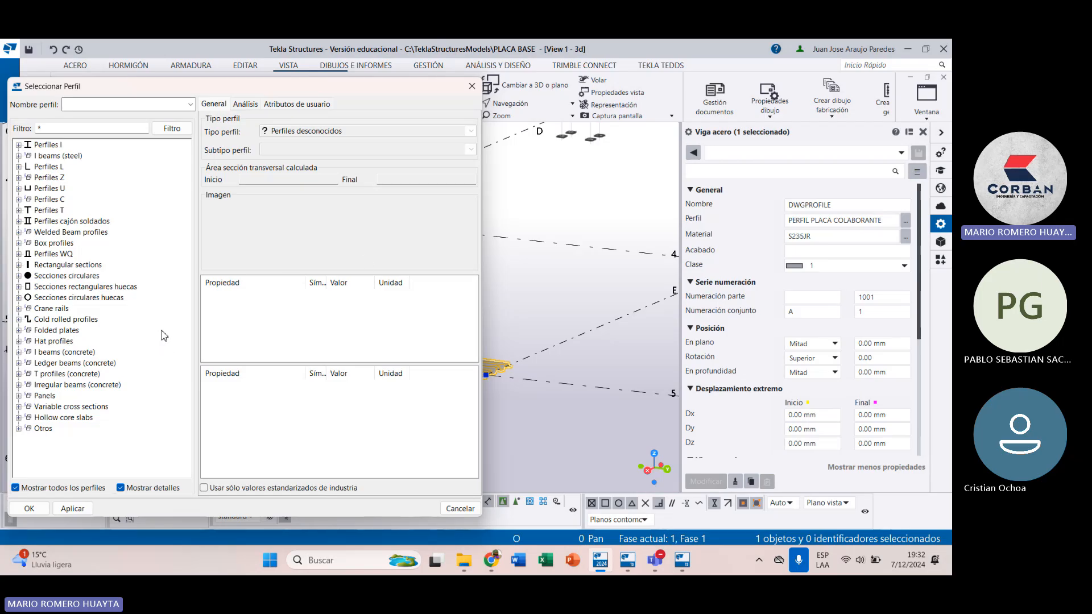
pyautogui.click(24, 428)
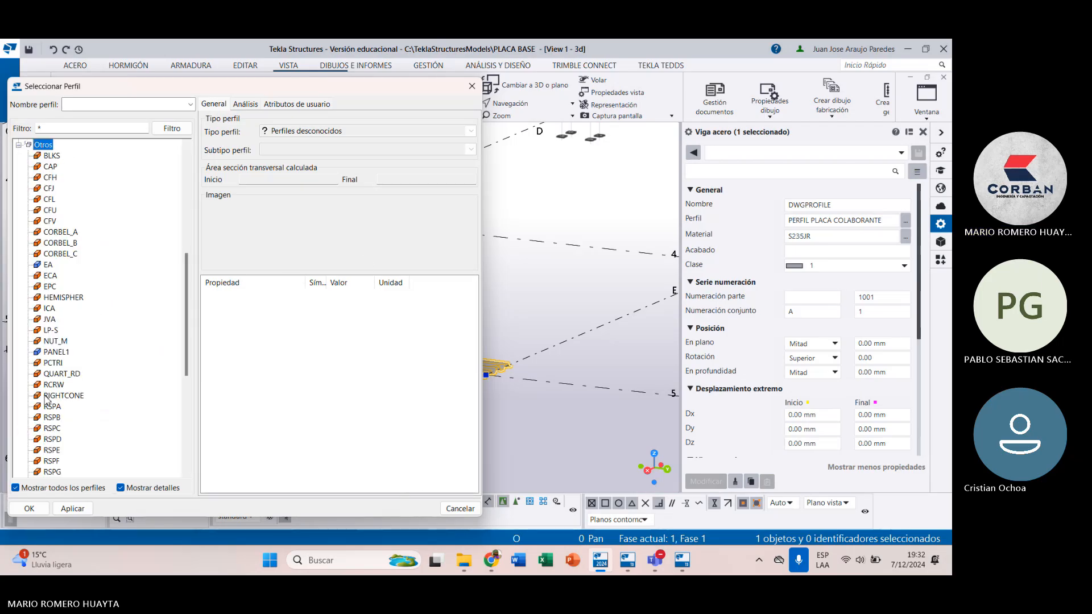
pyautogui.scroll(-5, 85, 371)
pyautogui.scroll(10, 85, 373)
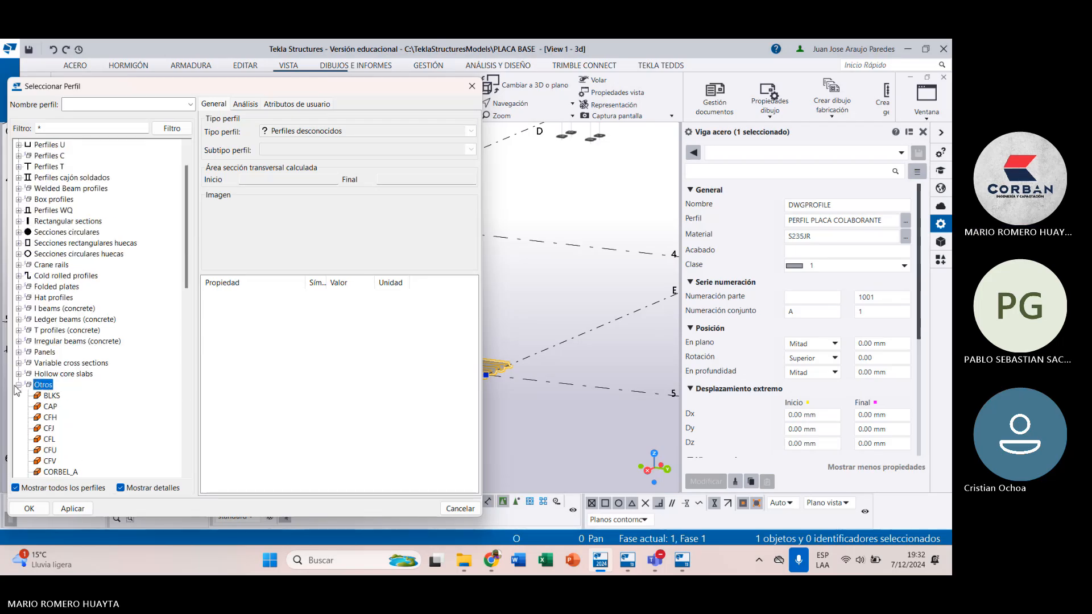
pyautogui.click(19, 385)
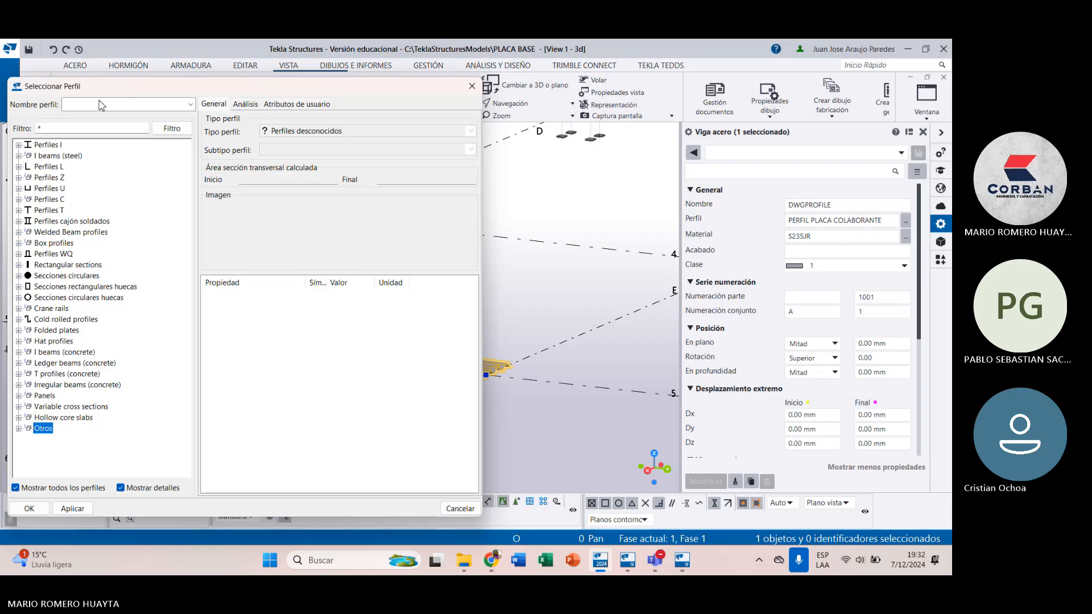
# Step: Search the profile catalogue by name for the imported deck profile
pyautogui.click(161, 108)
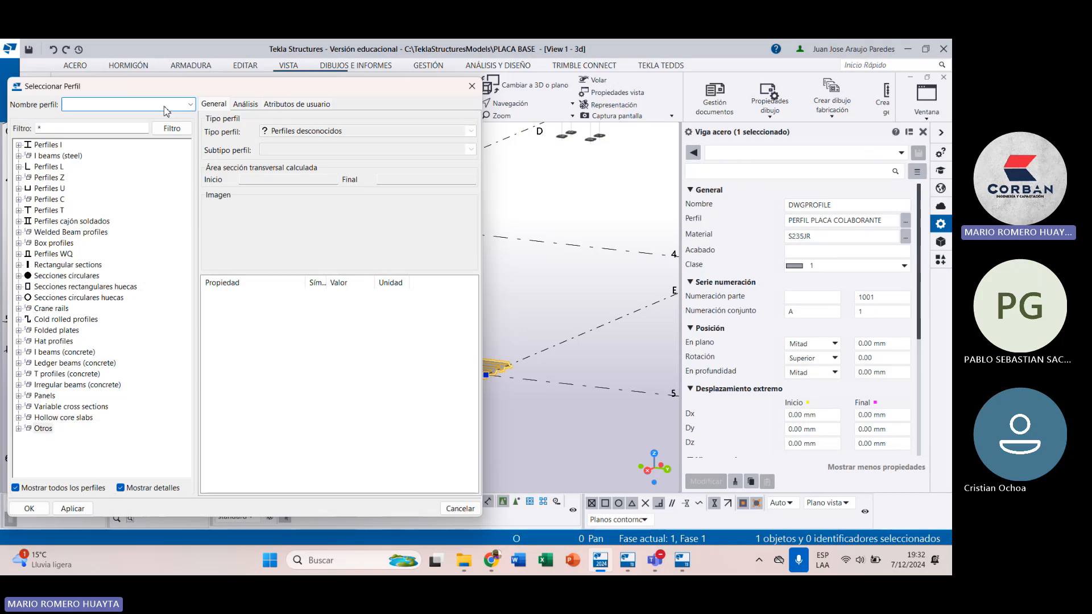
pyautogui.write('PERFIL PLACA')
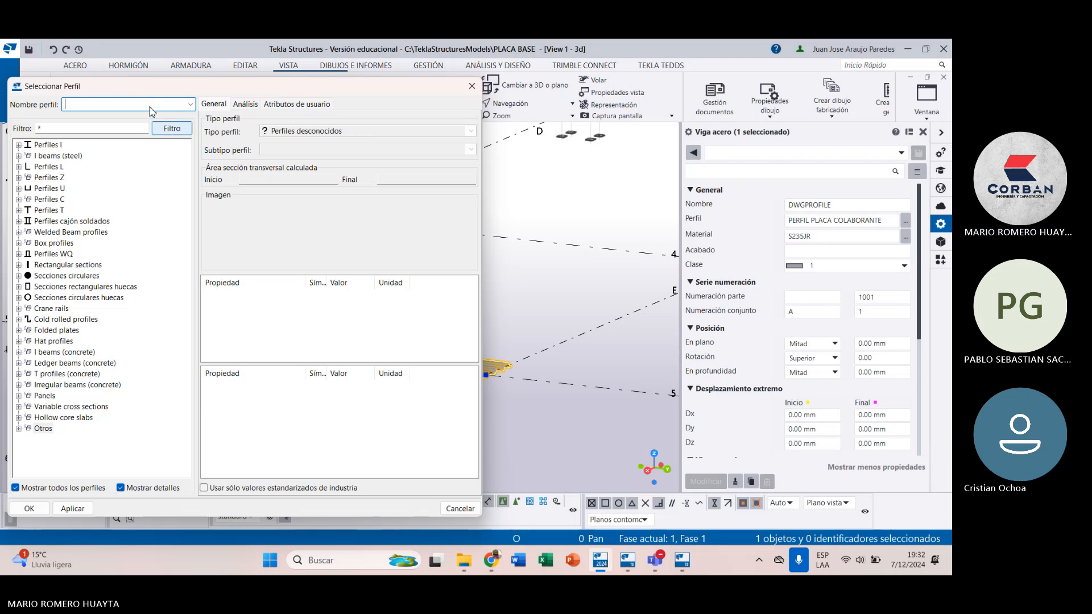
pyautogui.click(191, 106)
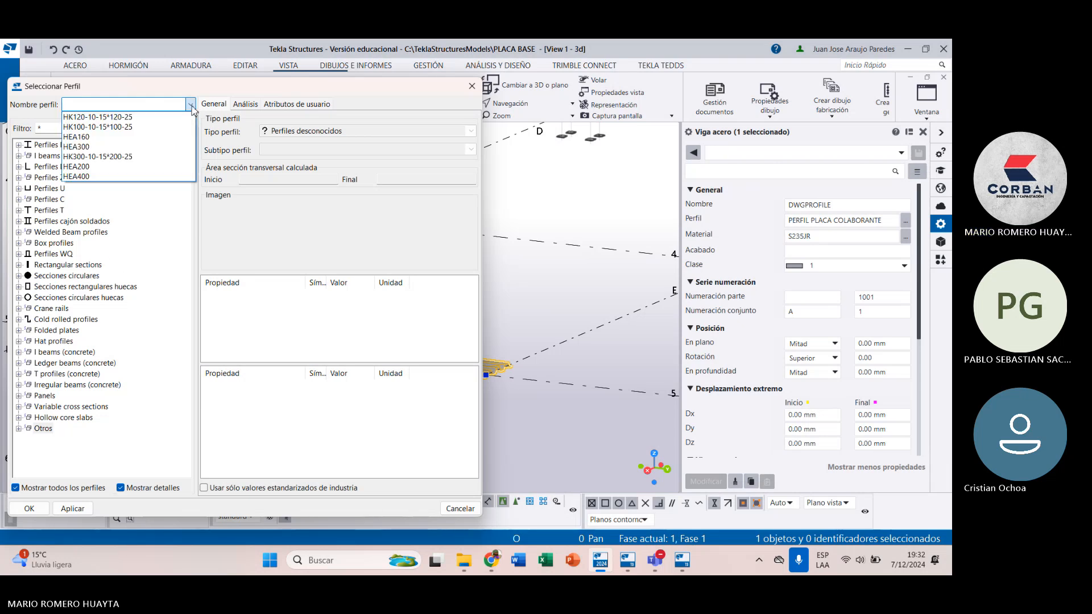
pyautogui.click(151, 106)
pyautogui.write('PERFIL')
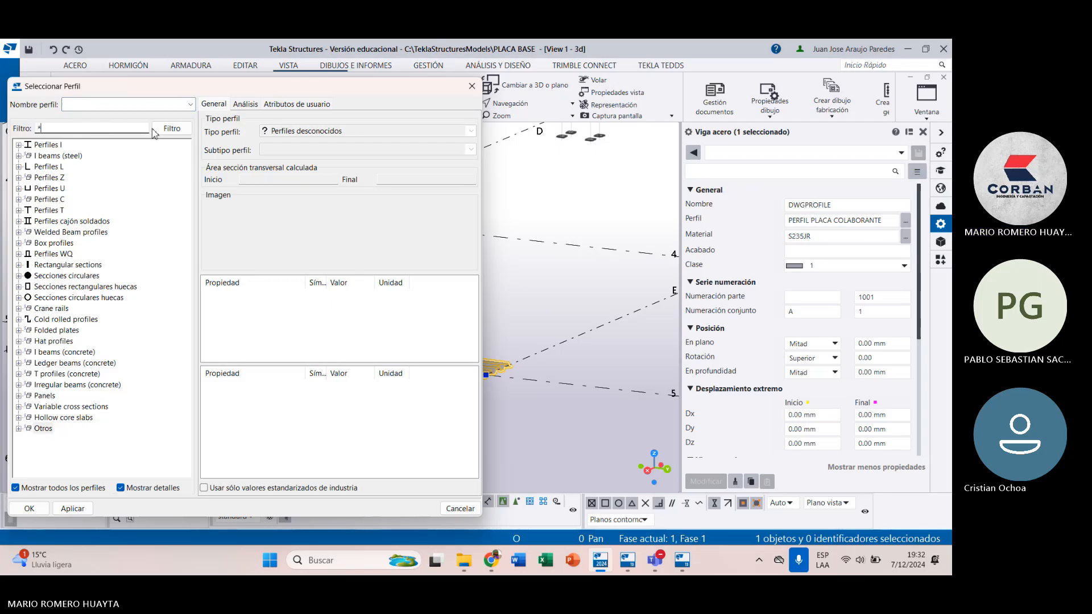
pyautogui.click(182, 129)
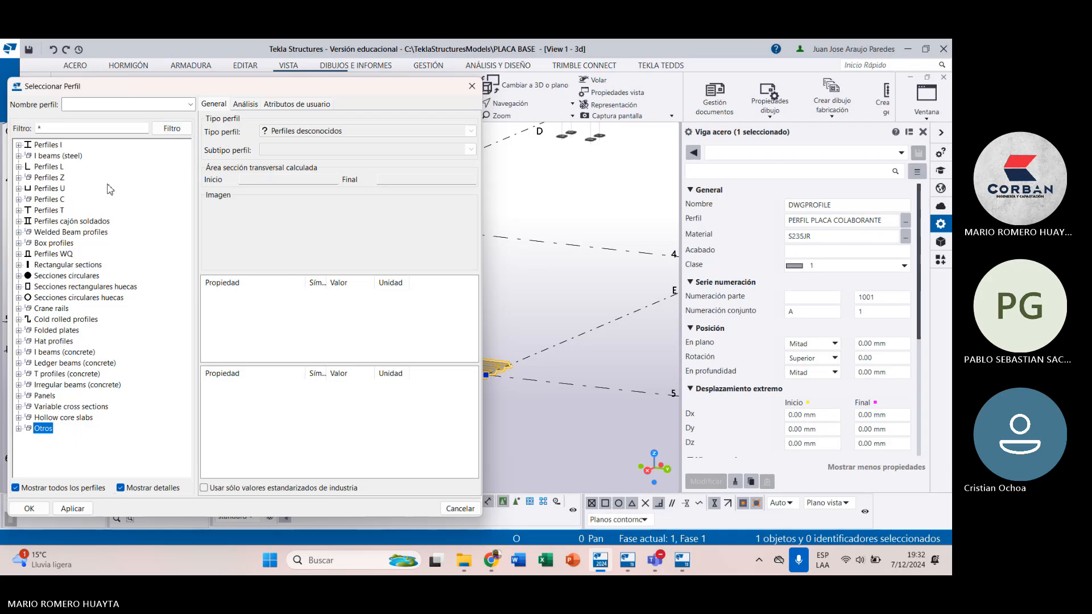
# Step: Look through the rectangular and welded box section groups of the profile catalogue for the deck profile
pyautogui.click(68, 223)
pyautogui.click(68, 266)
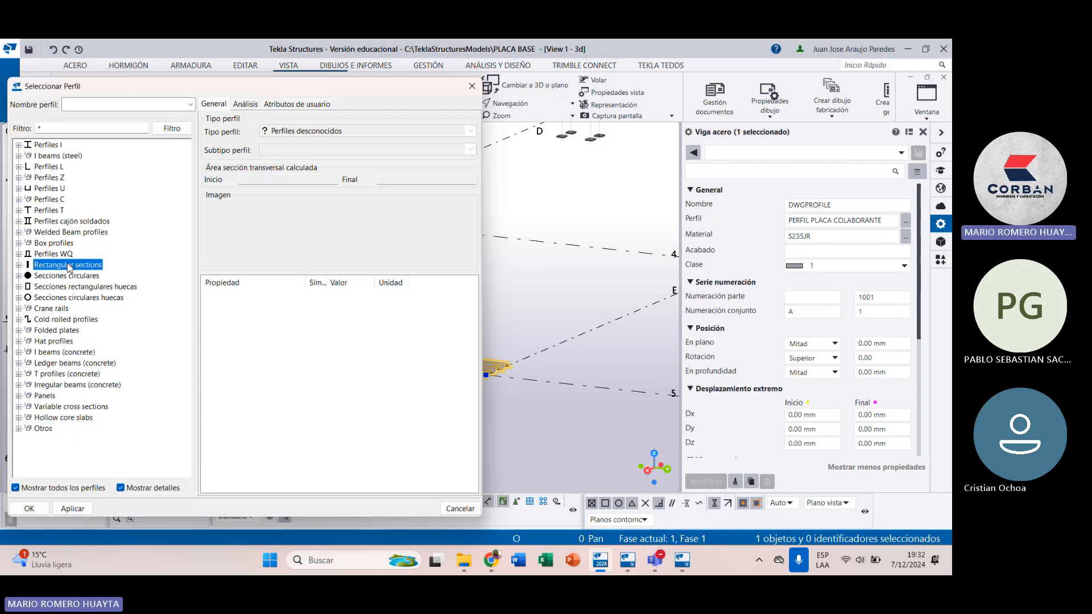
pyautogui.click(95, 107)
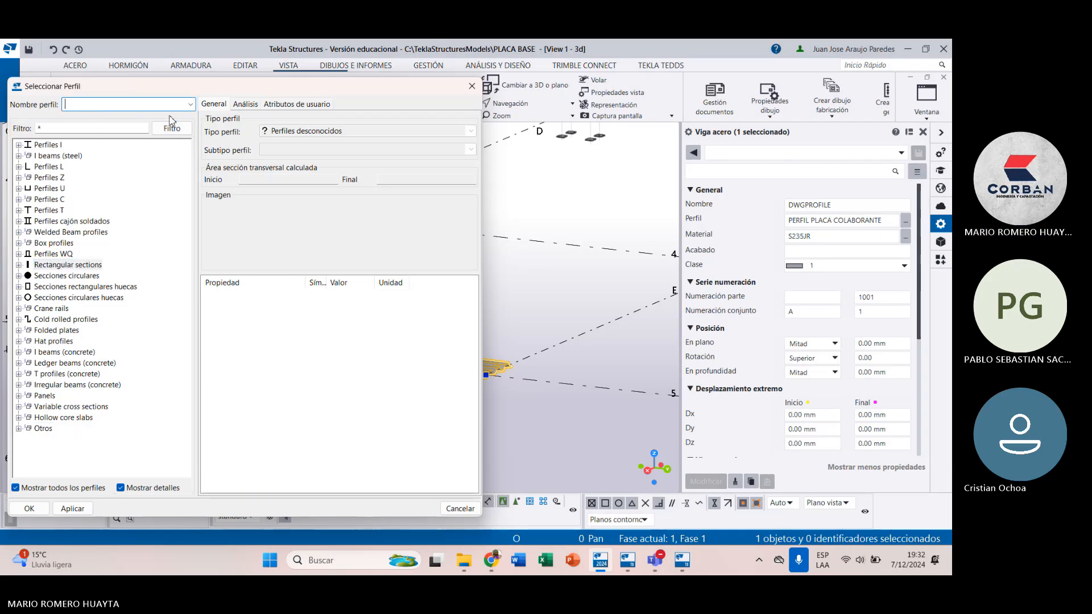
pyautogui.click(191, 105)
pyautogui.click(169, 120)
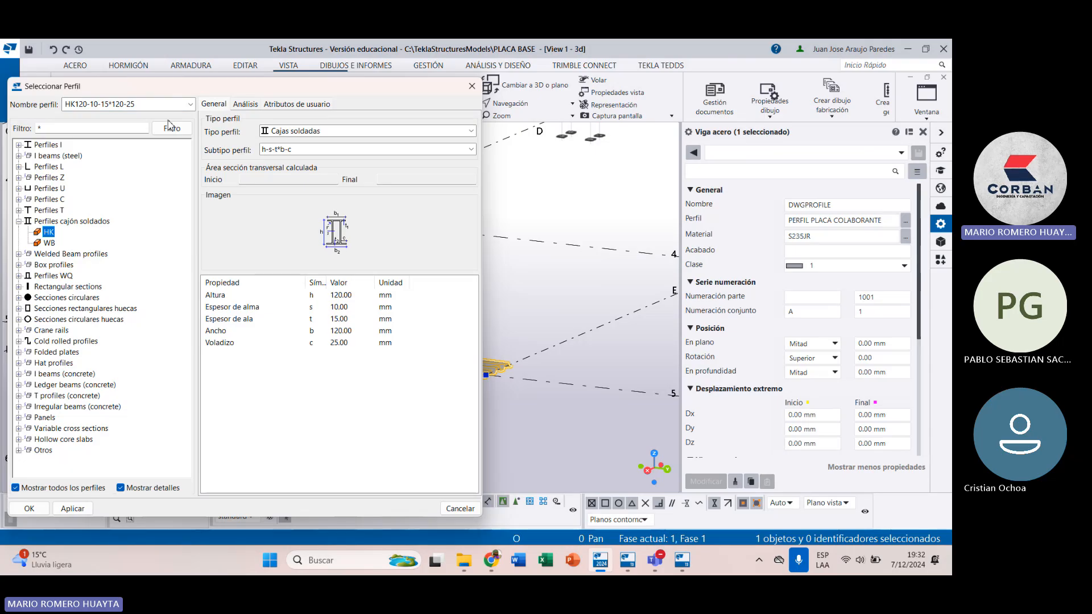
pyautogui.click(163, 107)
pyautogui.write('P')
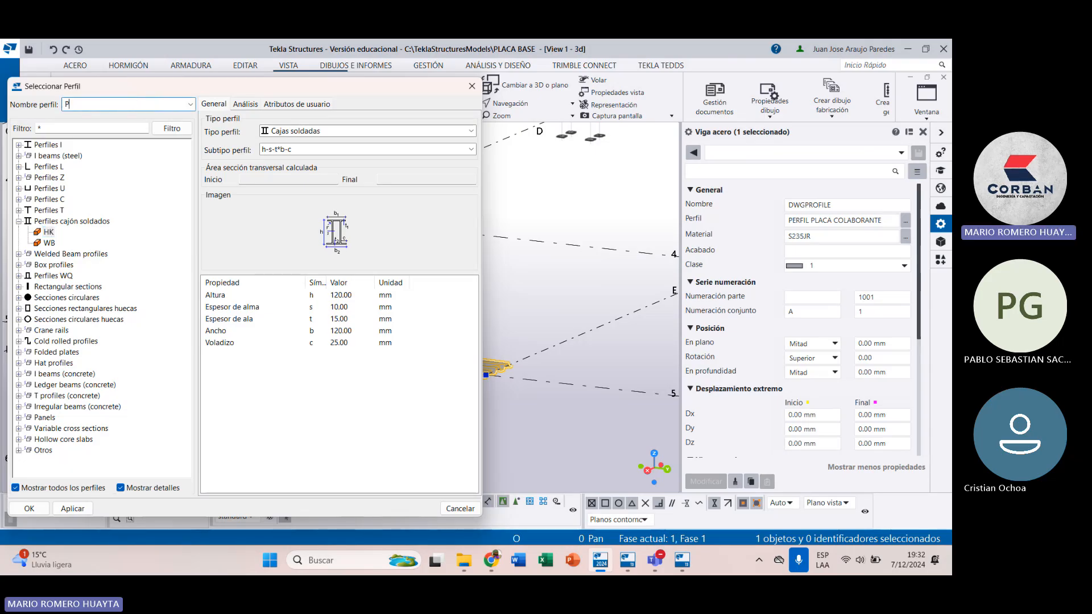
pyautogui.press('BackSpace')
pyautogui.write('COLAB')
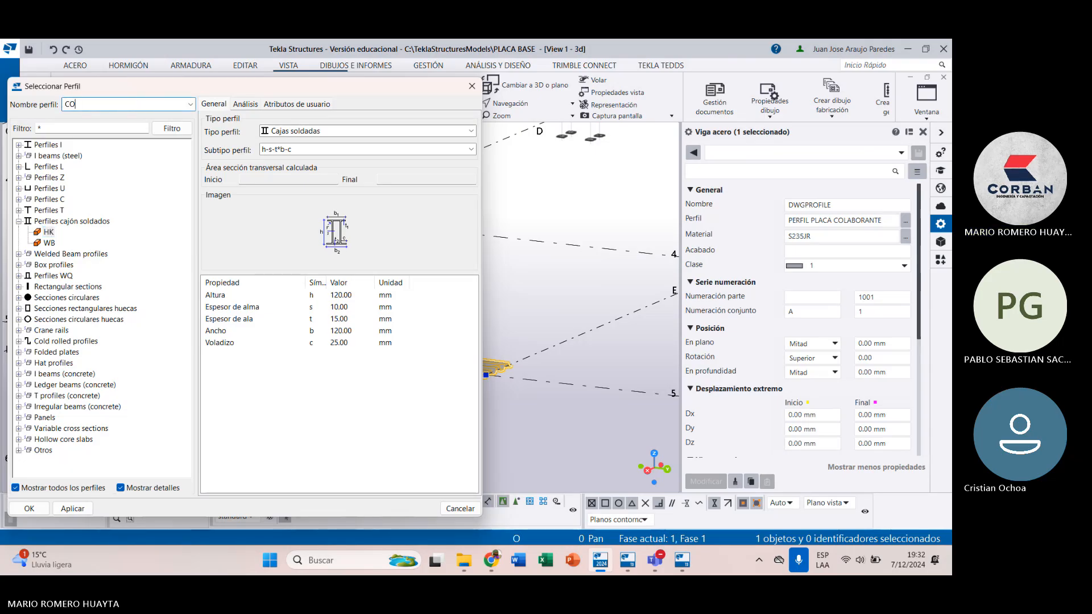
pyautogui.press('BackSpace')
pyautogui.press('BackSpace')
pyautogui.press('BackSpace')
pyautogui.press('BackSpace')
pyautogui.press('BackSpace')
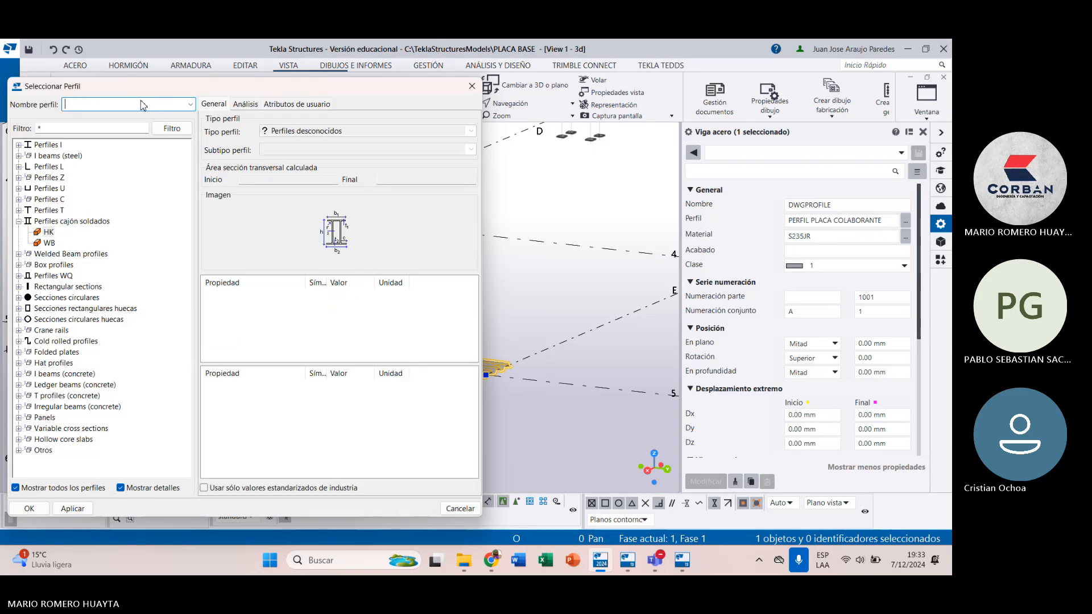
# Step: Look up PERFIL PLACA COLABORANTE by its full name and locate it within the catalogue's Otros group
pyautogui.write('PERFIL PLACA COL')
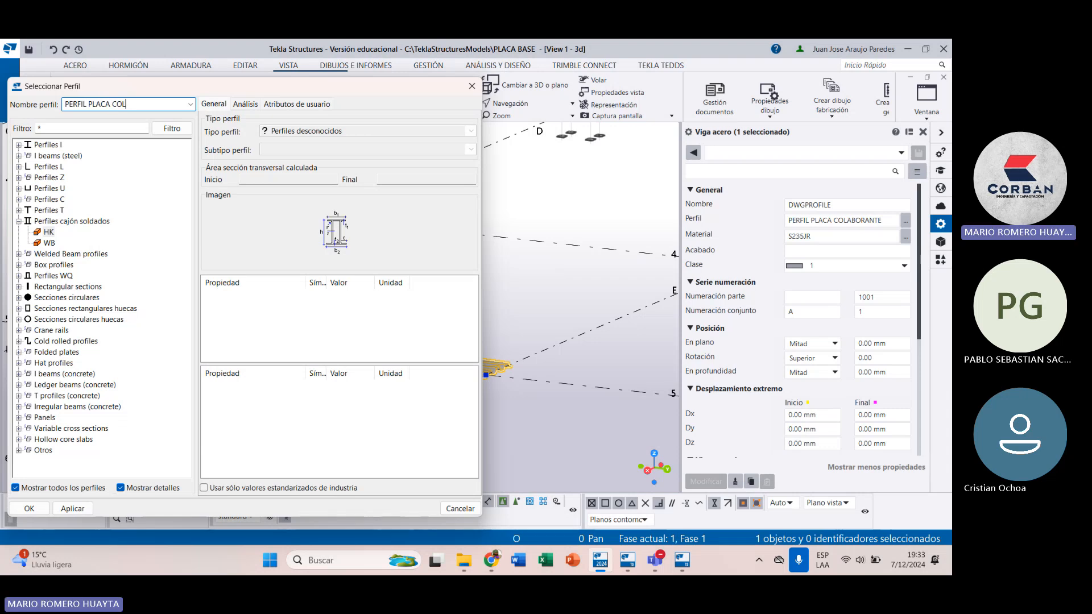
pyautogui.write('AOORANTE')
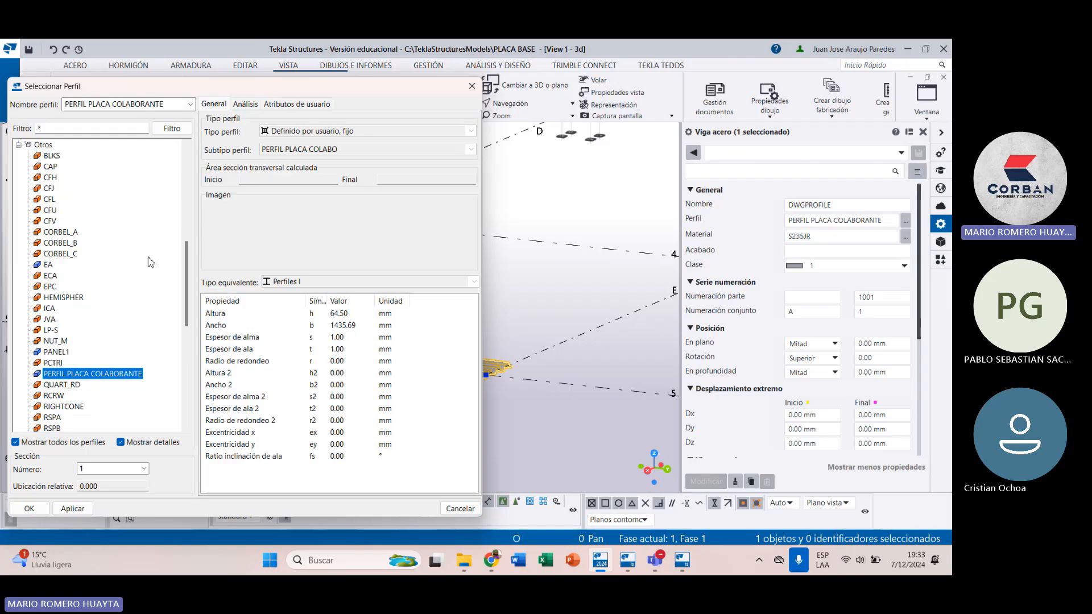
pyautogui.scroll(5, 89, 254)
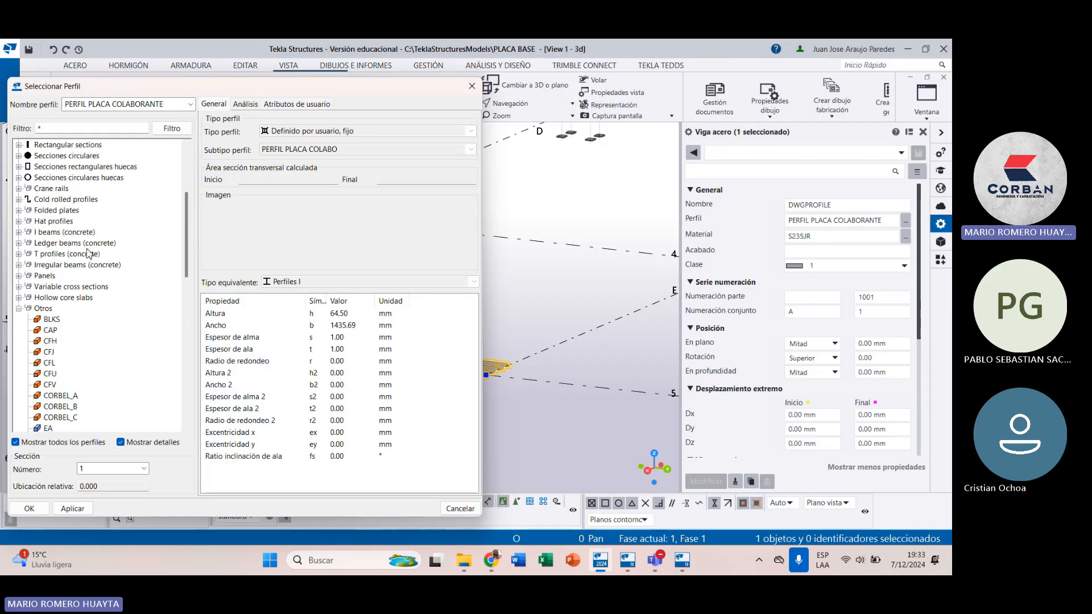
pyautogui.scroll(-4, 67, 295)
pyautogui.scroll(-3, 59, 267)
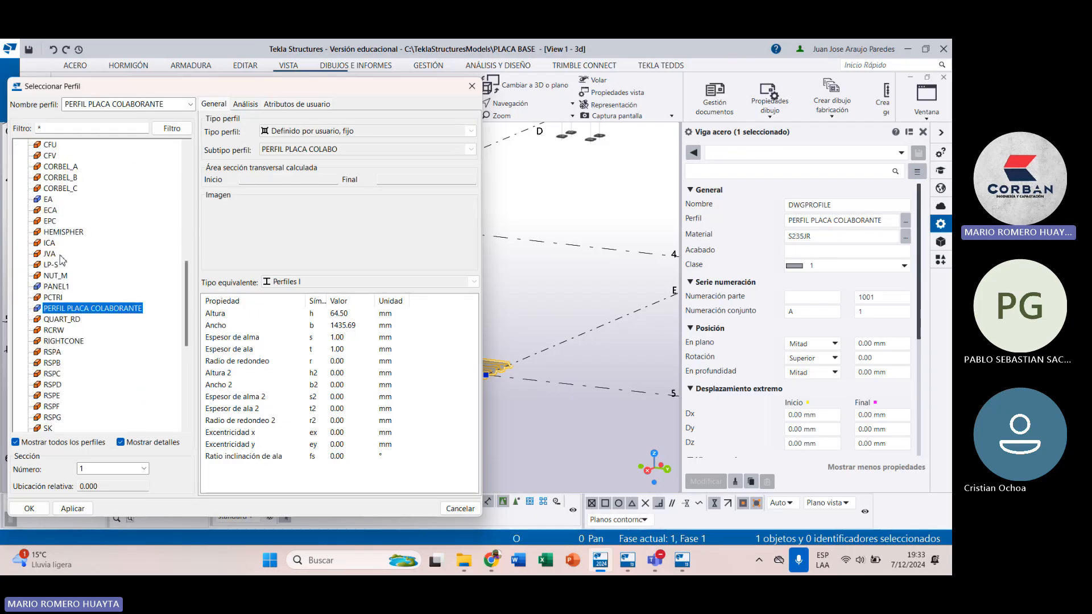
# Step: Review the height, width, web thickness and rounding radius of PERFIL PLACA COLABORANTE, and close the profile catalogue without changes
pyautogui.click(348, 314)
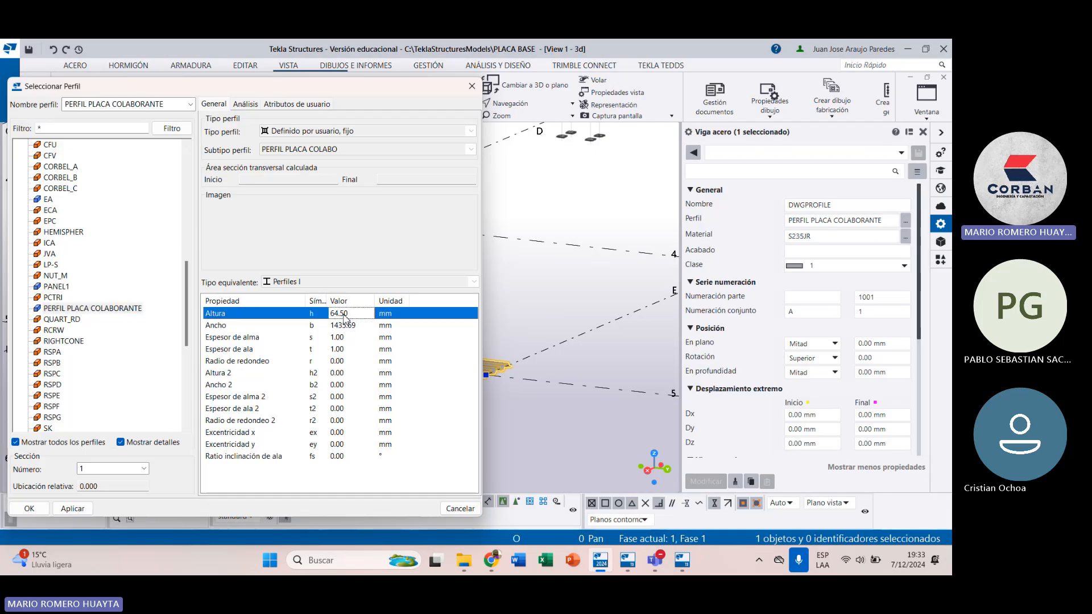
pyautogui.click(350, 325)
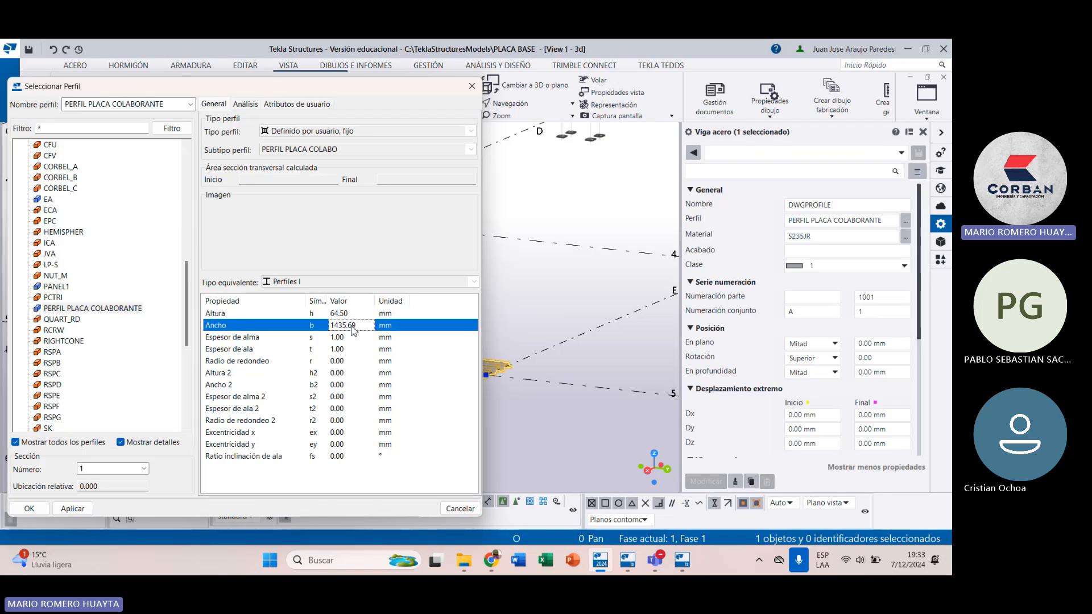
pyautogui.click(341, 338)
pyautogui.click(342, 363)
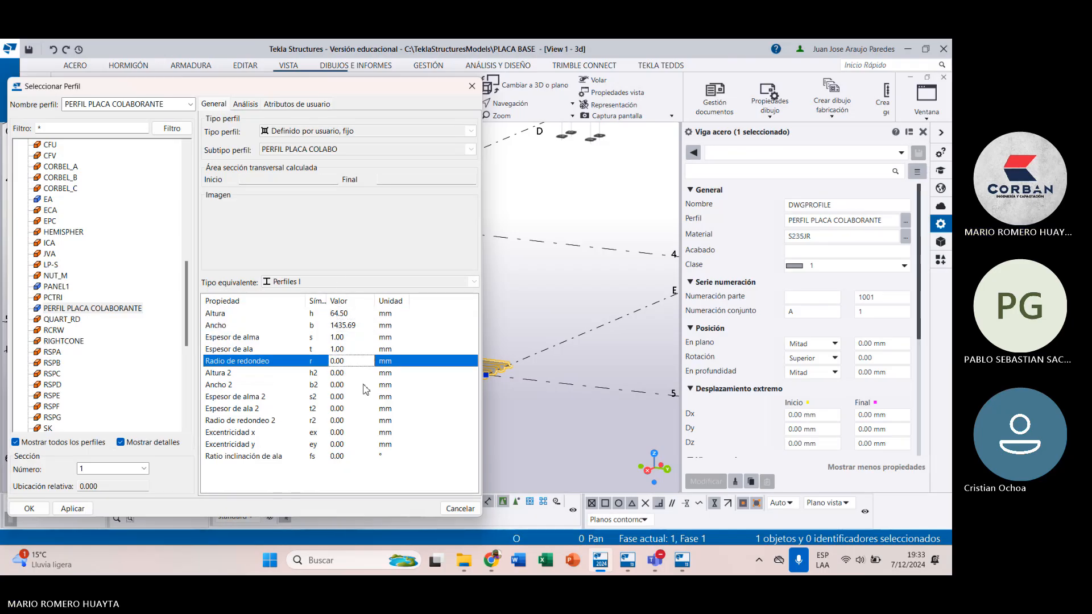
pyautogui.click(366, 390)
pyautogui.click(333, 338)
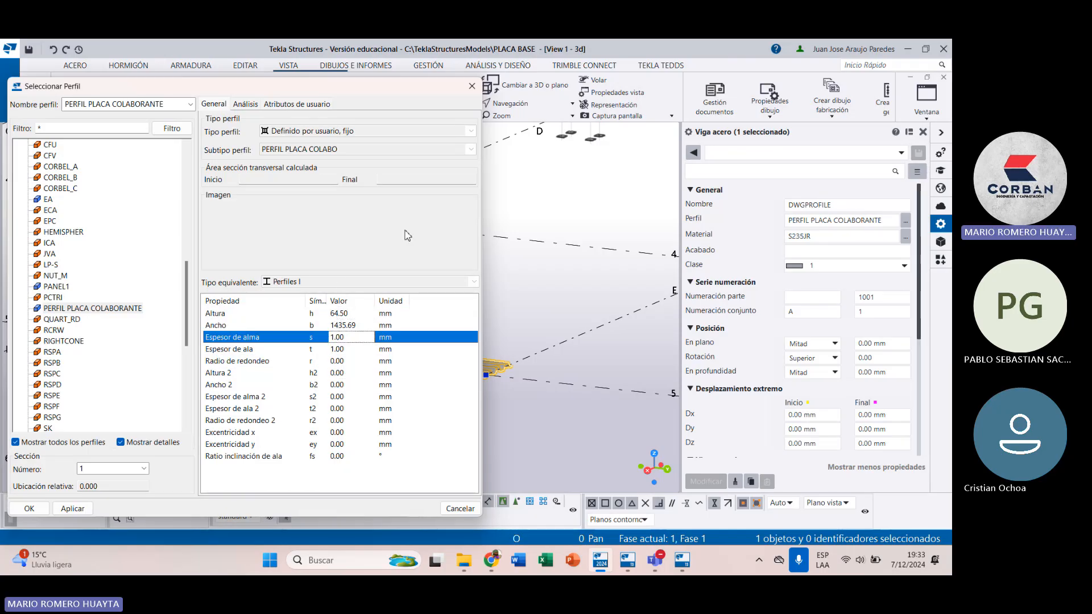
pyautogui.click(474, 90)
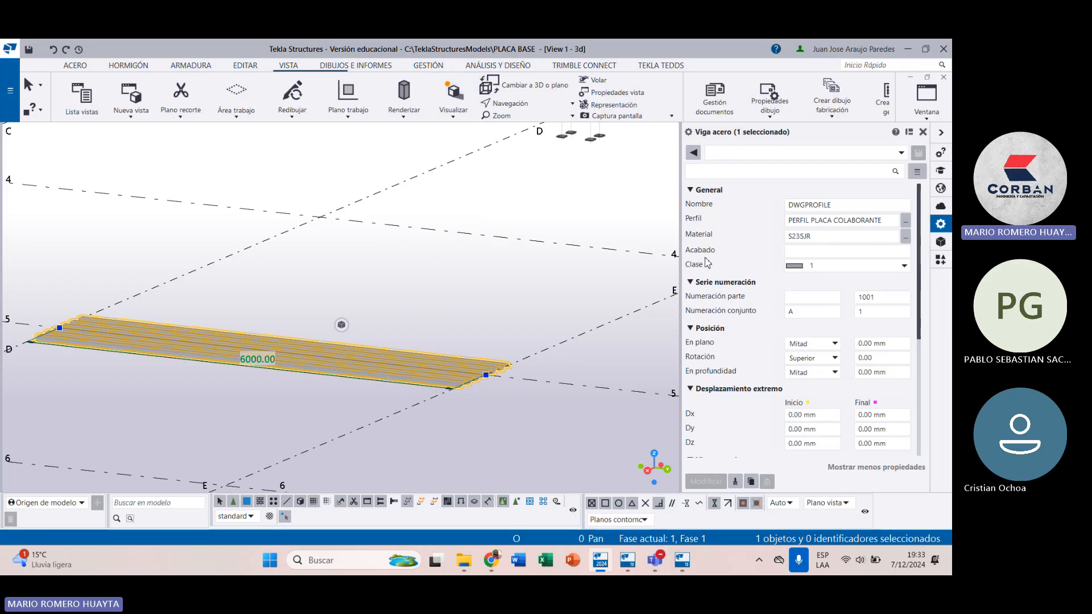
# Step: Examine the placed deck's corrugated end at grid line E and compare it with the rest of the model
pyautogui.click(420, 294)
pyautogui.scroll(10, 494, 371)
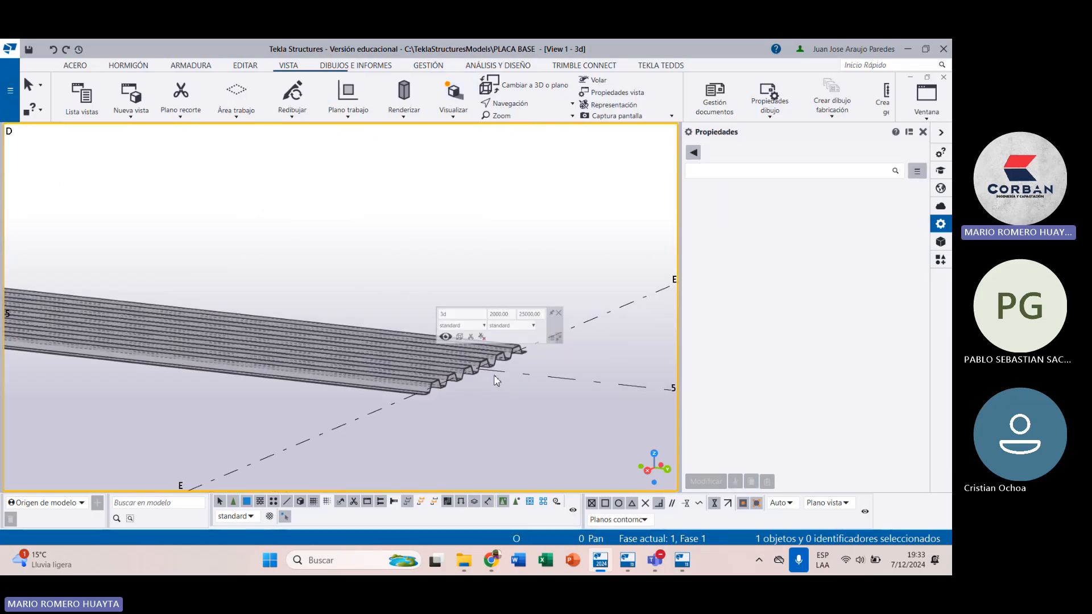
pyautogui.click(487, 345)
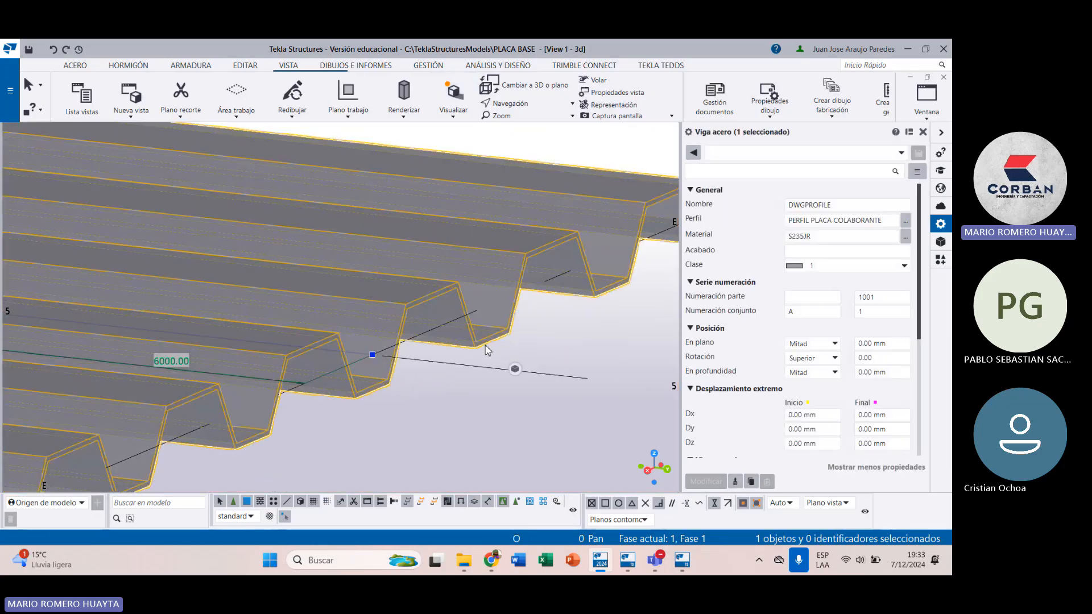
pyautogui.scroll(-10, 328, 417)
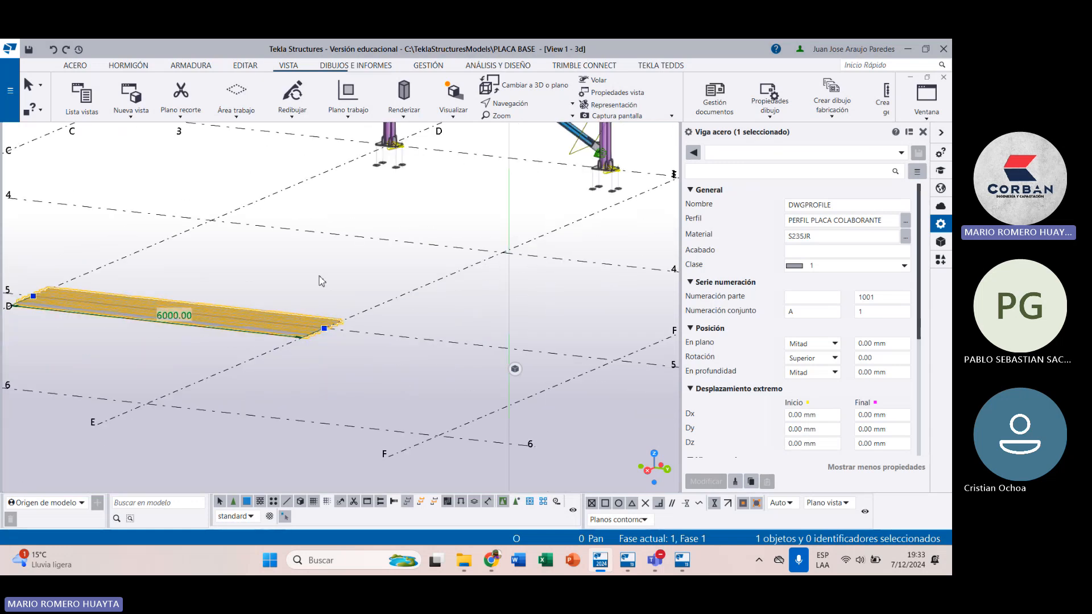
pyautogui.scroll(-3, 322, 281)
pyautogui.scroll(6, 344, 316)
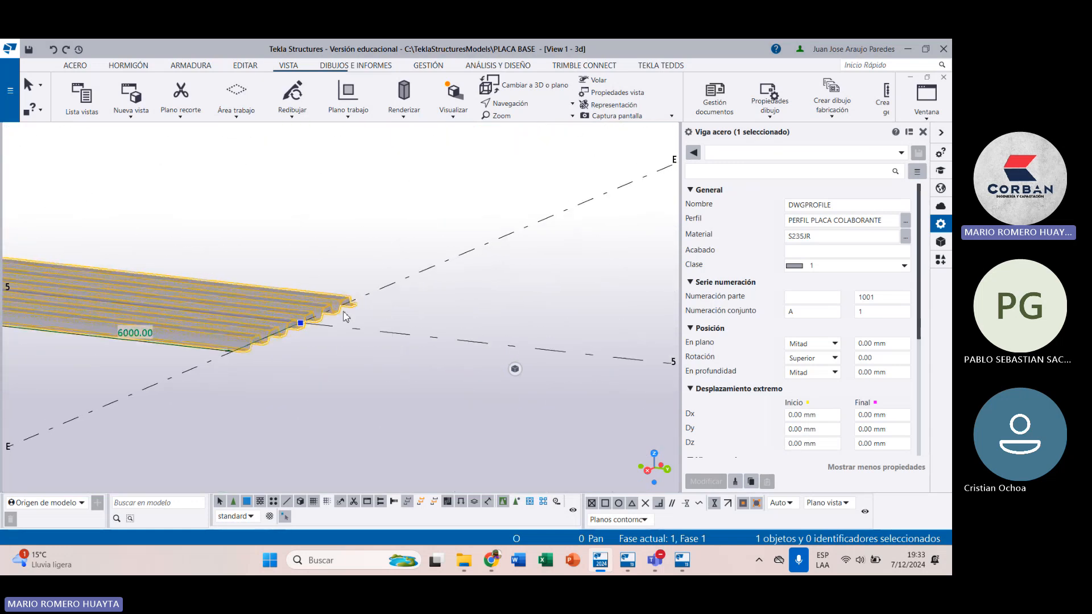
pyautogui.scroll(5, 345, 316)
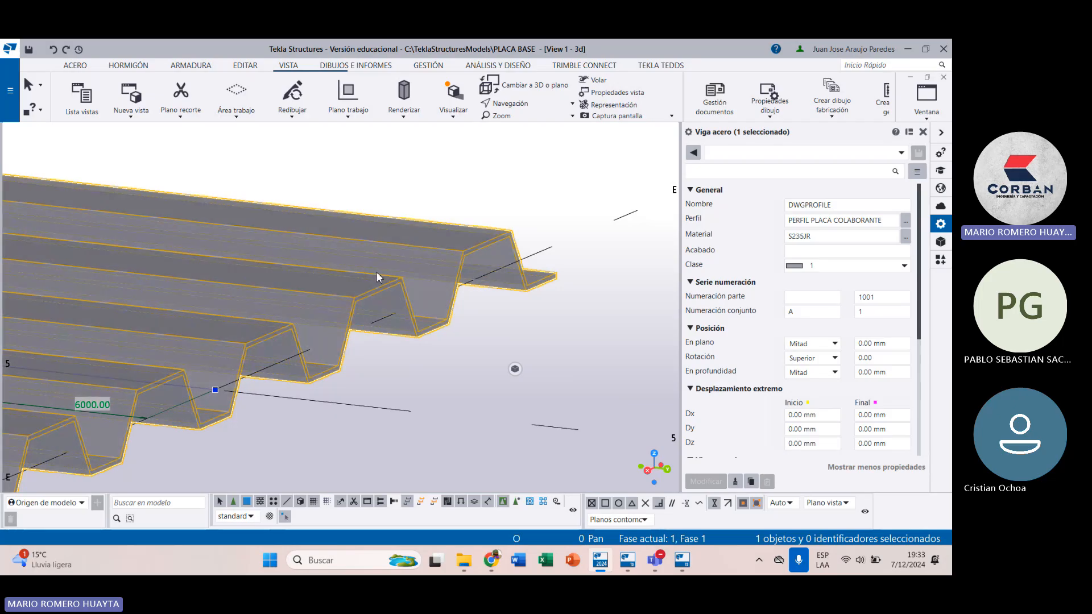
pyautogui.scroll(-3, 380, 271)
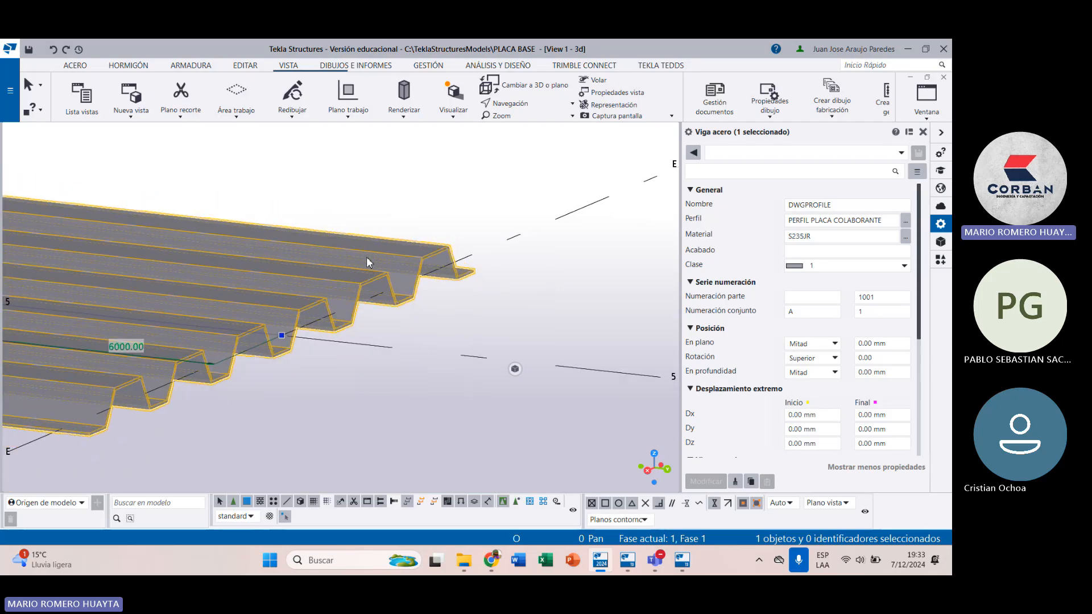
pyautogui.scroll(-10, 405, 332)
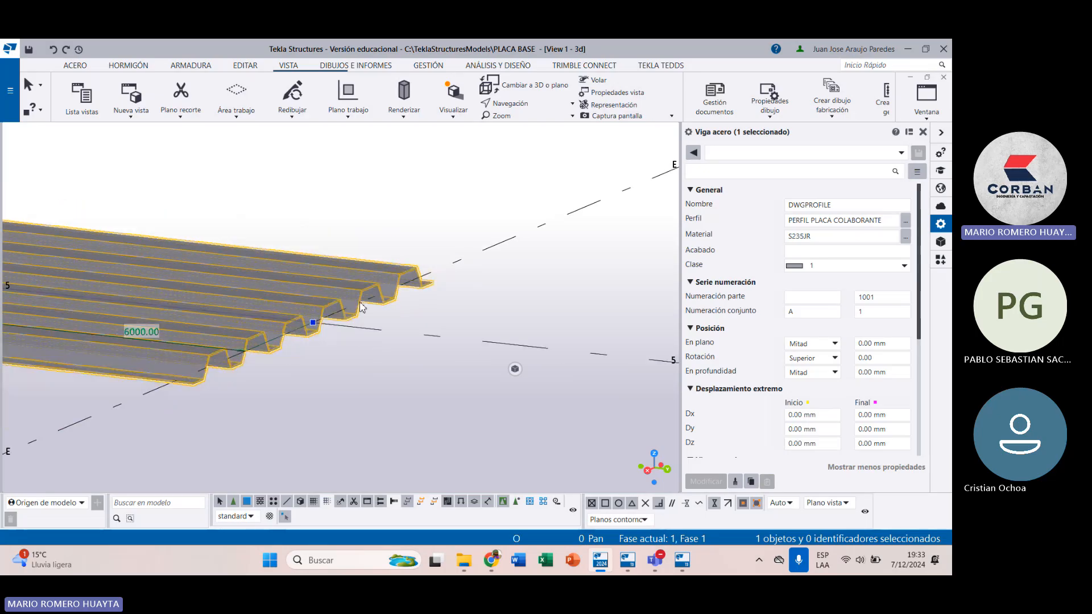
pyautogui.scroll(10, 418, 236)
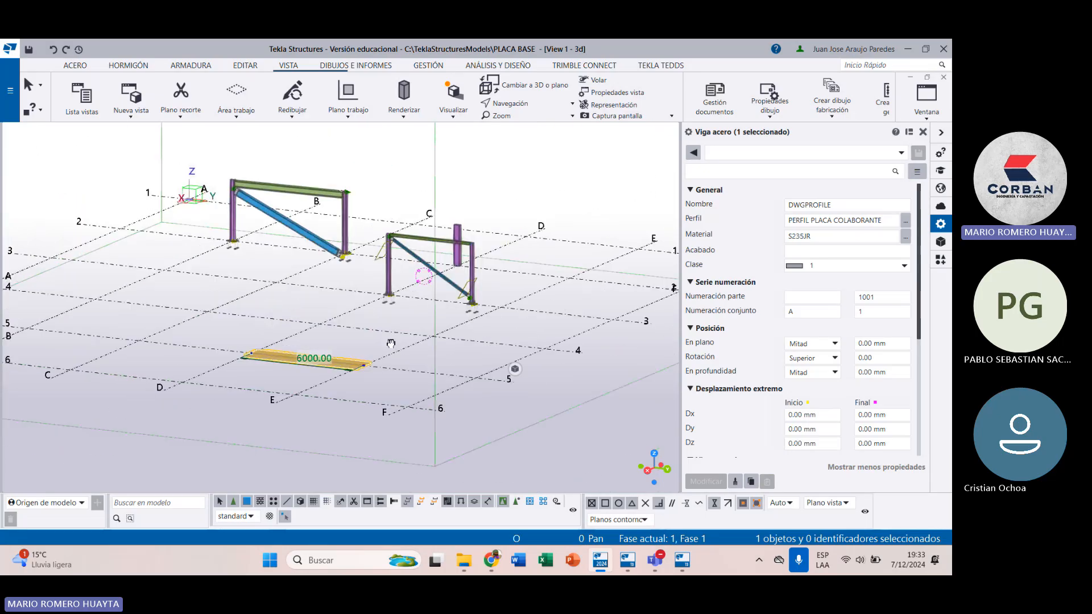
pyautogui.scroll(3, 418, 236)
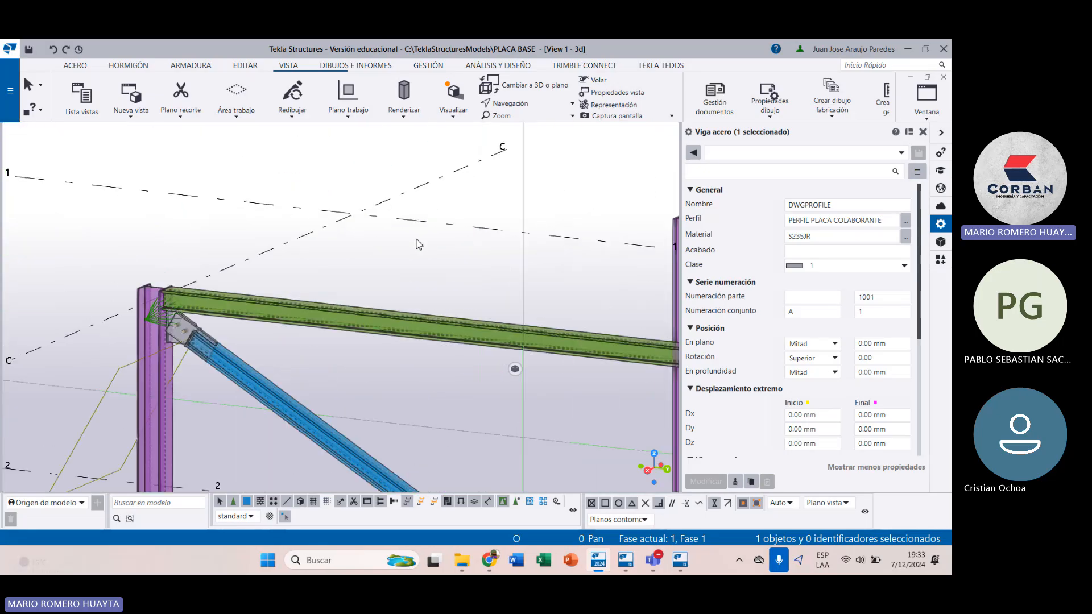
pyautogui.scroll(-8, 393, 245)
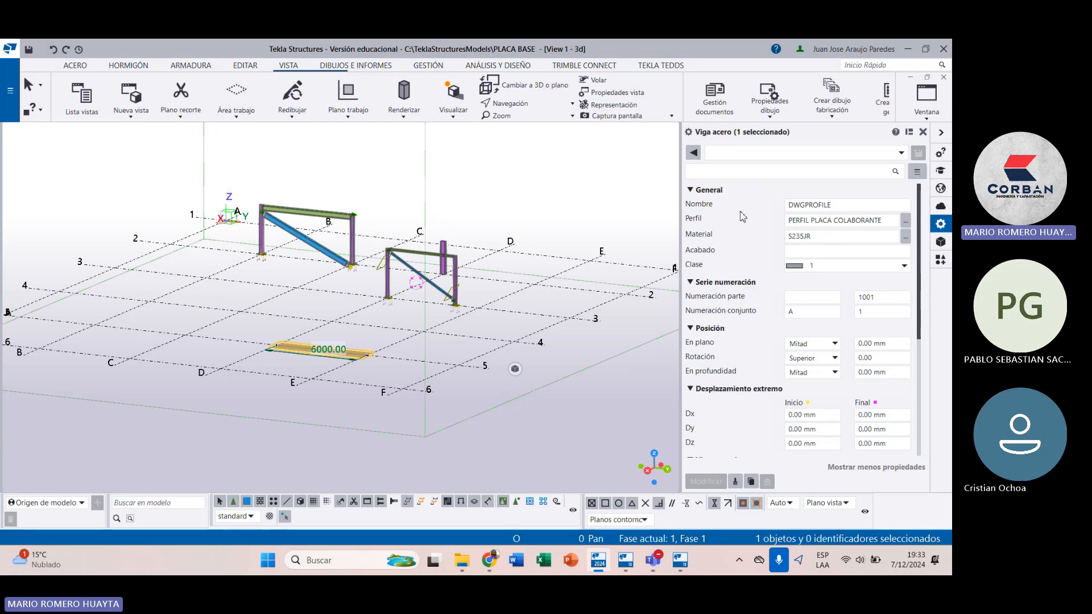
# Step: Close the deck's properties, clear its selection and search the applications and components catalogue for PLACA
pyautogui.click(923, 132)
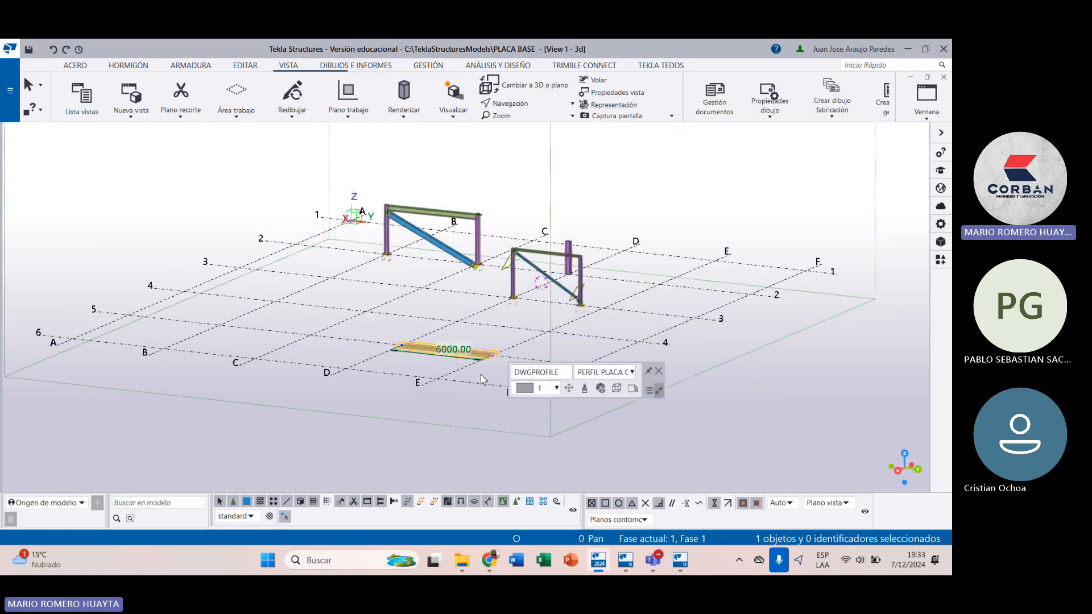
pyautogui.click(464, 385)
pyautogui.keyDown('ctrl'); pyautogui.moveTo(360, 363); pyautogui.dragTo(499, 358, button='middle'); pyautogui.keyUp('ctrl')
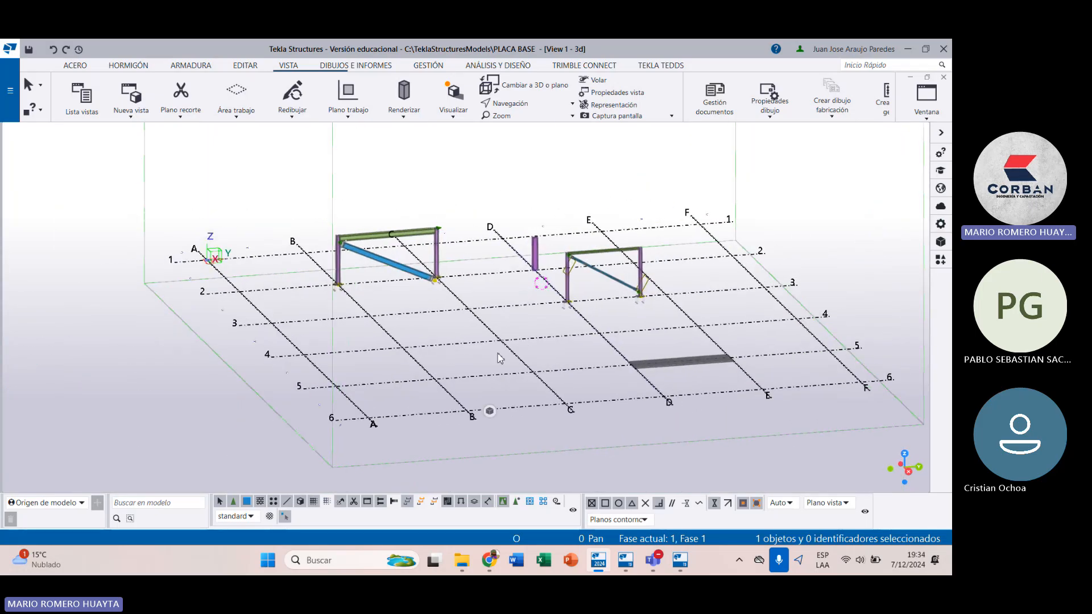
pyautogui.click(941, 260)
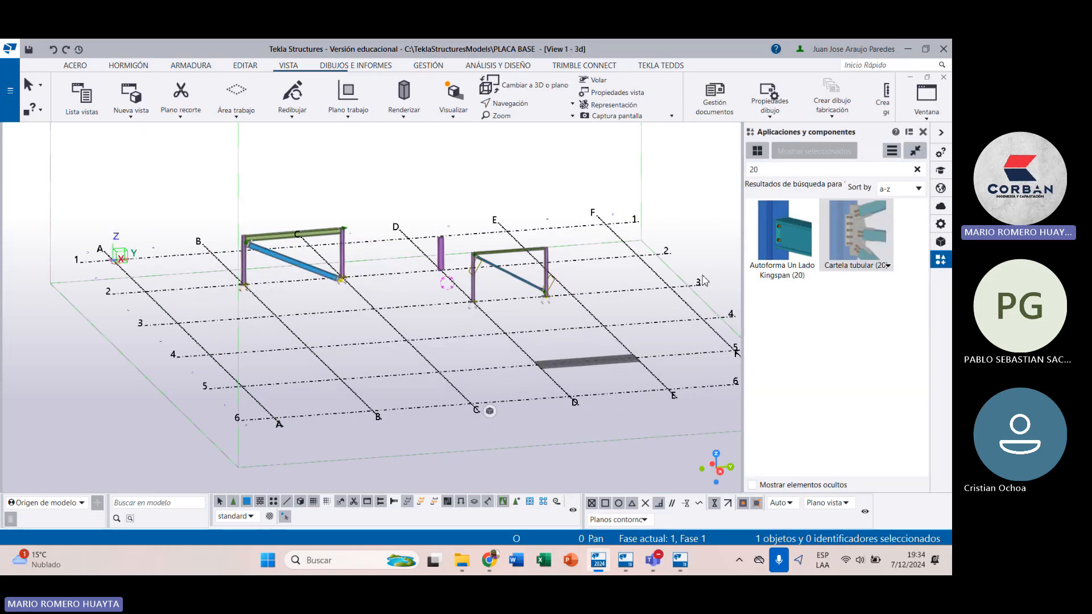
pyautogui.moveTo(788, 171); pyautogui.dragTo(732, 176)
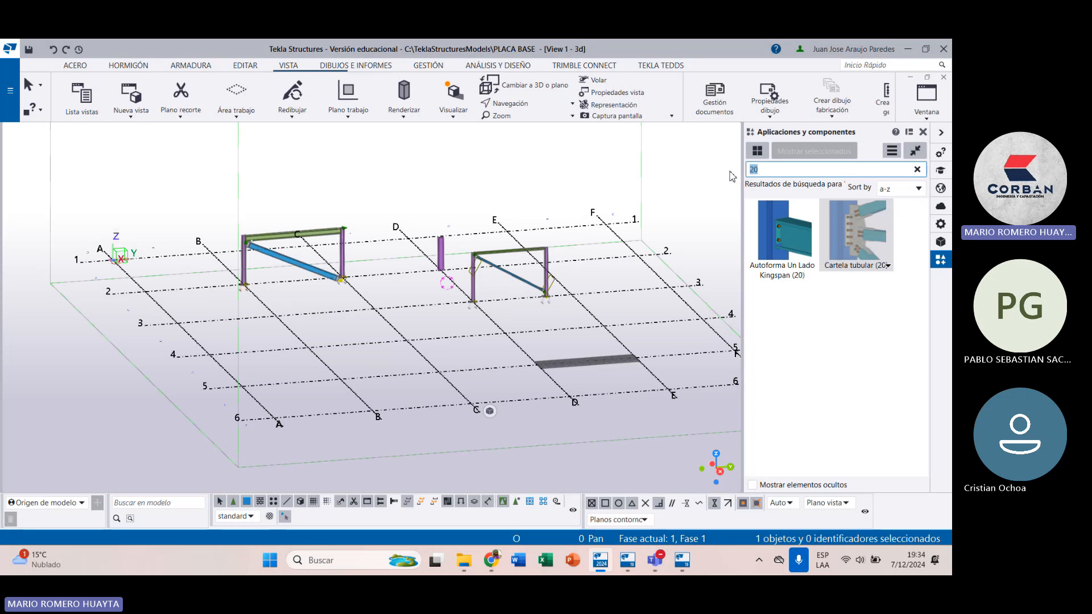
pyautogui.write('PLACA')
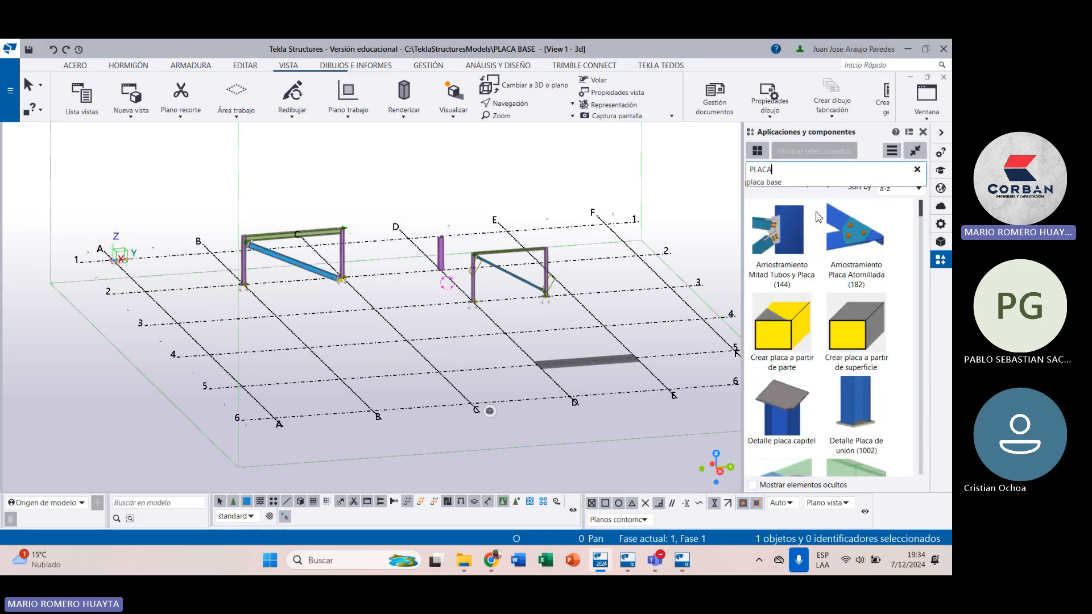
pyautogui.press('Return')
# Step: Apply the Detalle placa capitel component to the purple standalone column, picking the flange corner at its upper end as the position
pyautogui.click(781, 410)
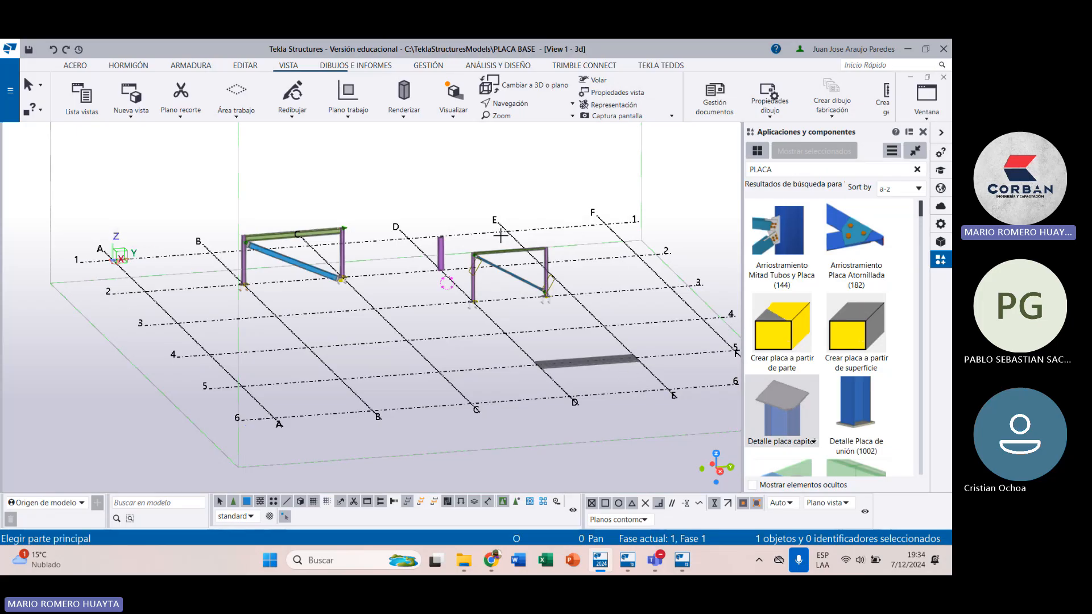
pyautogui.scroll(10, 447, 238)
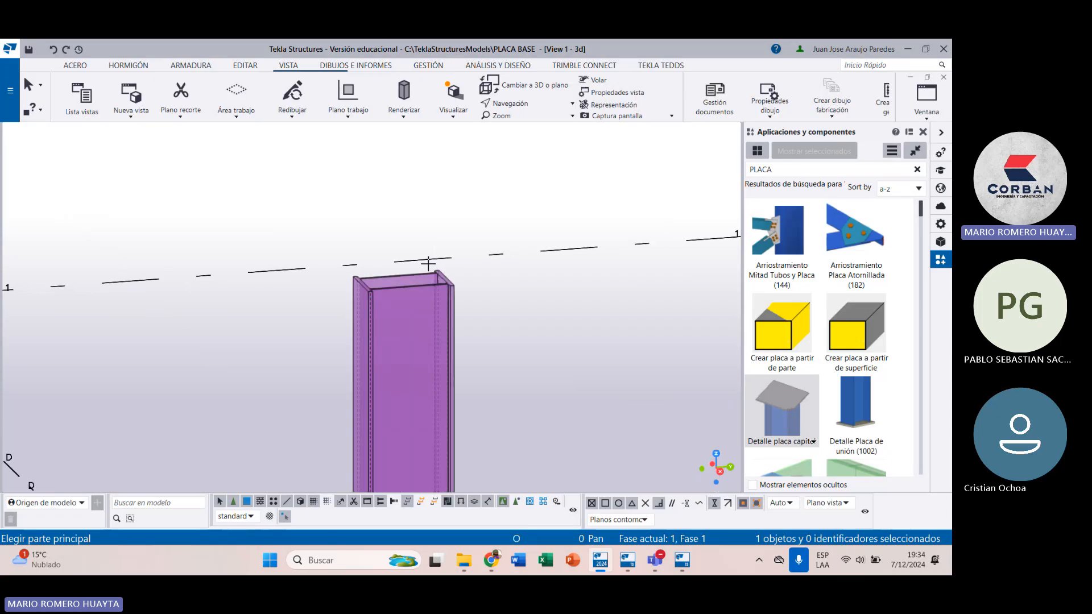
pyautogui.scroll(1, 429, 264)
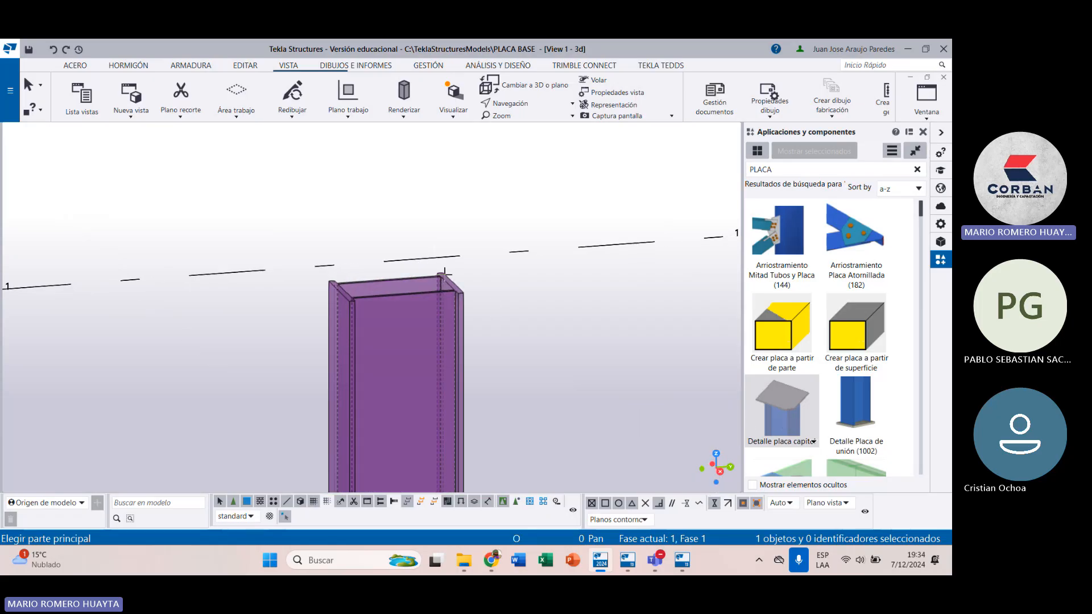
pyautogui.scroll(3, 493, 313)
pyautogui.click(495, 322)
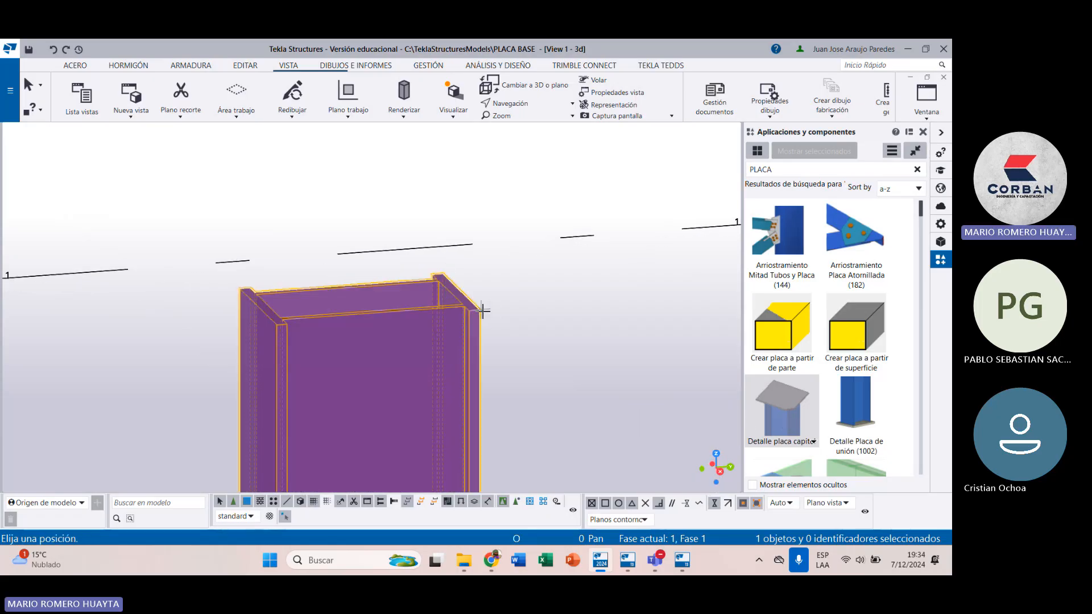
pyautogui.click(483, 311)
pyautogui.click(481, 309)
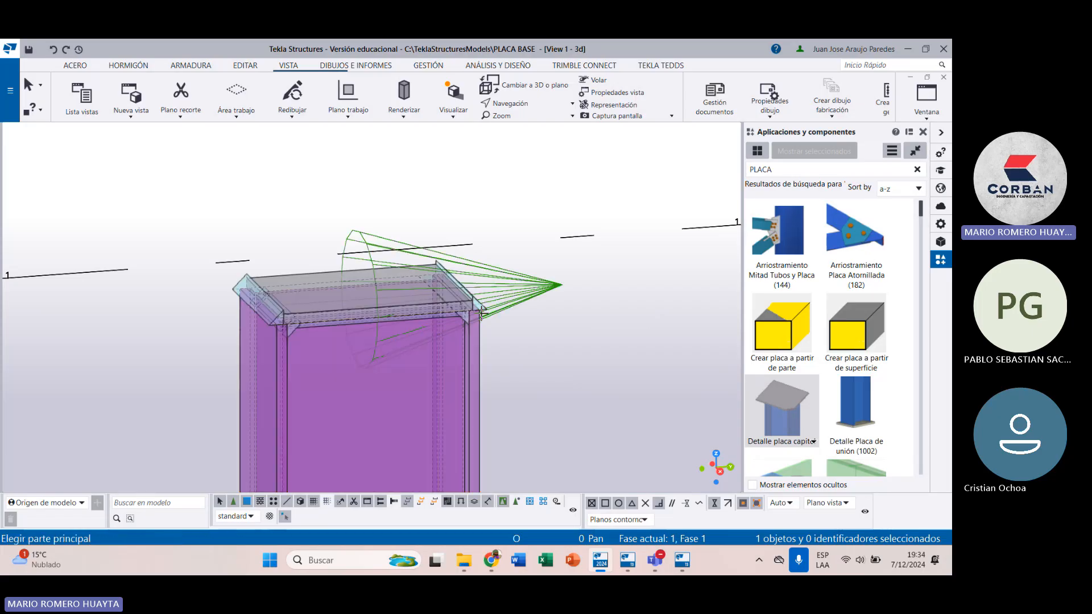
# Step: Examine how the cap plate and its end plates meet the flange corners at the purple column's upper end
pyautogui.scroll(5, 251, 319)
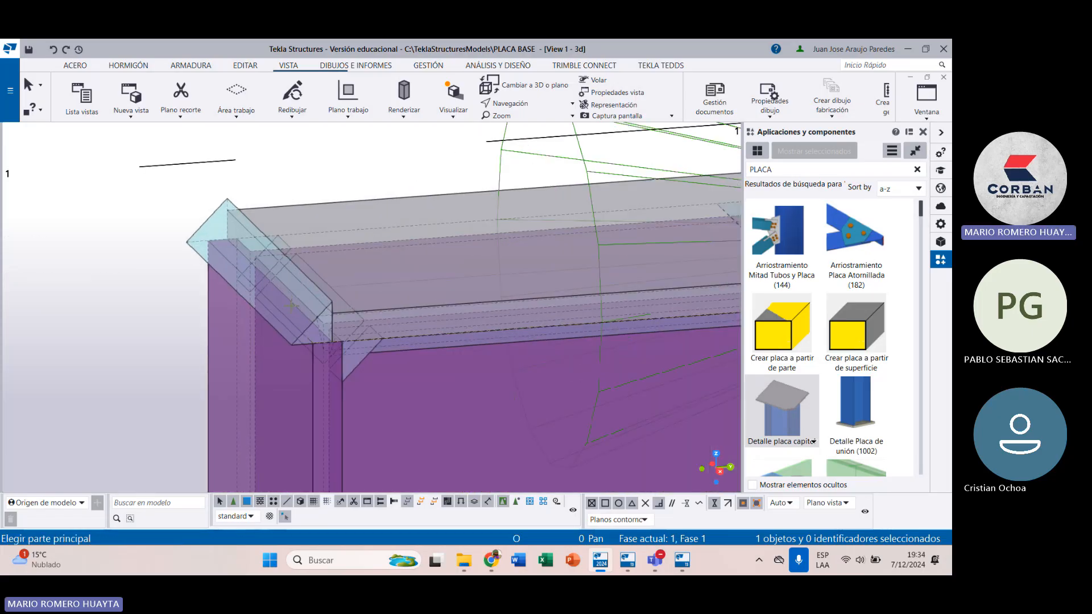
pyautogui.scroll(-3, 327, 319)
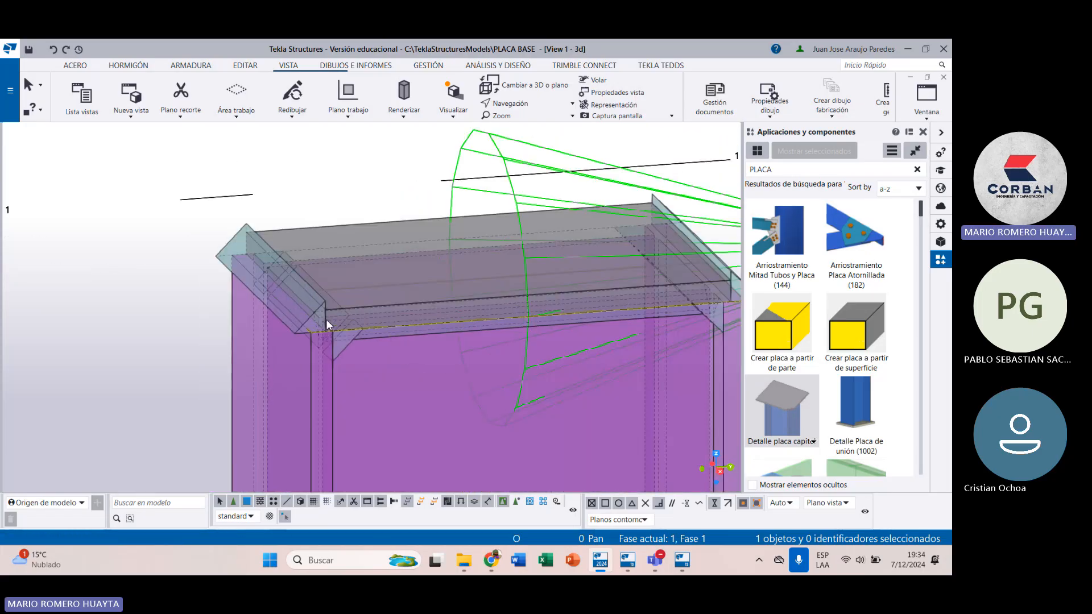
pyautogui.scroll(5, 325, 320)
pyautogui.scroll(2, 310, 335)
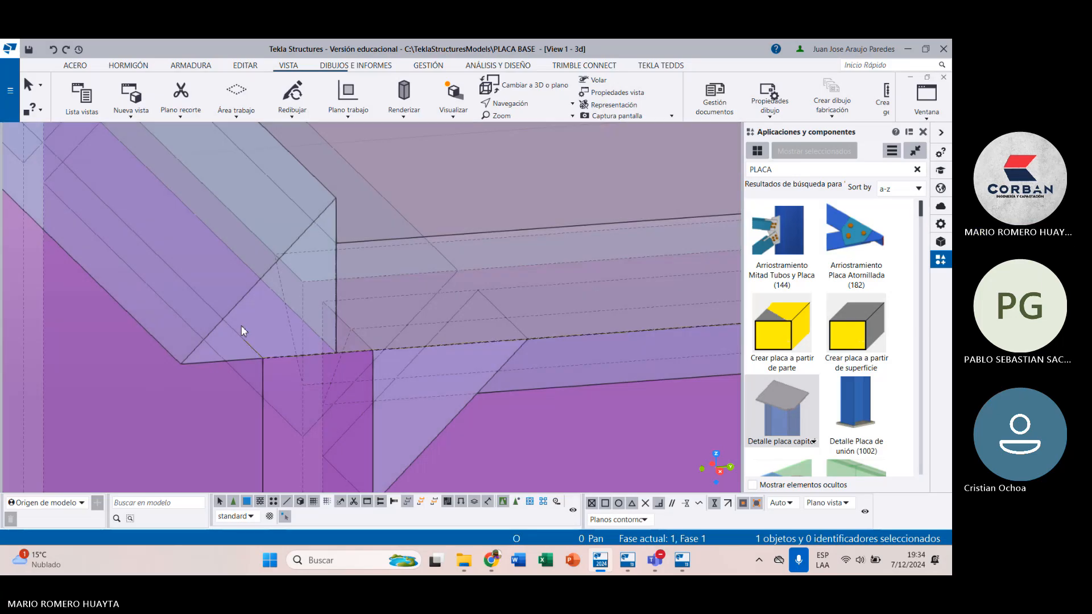
pyautogui.scroll(-6, 236, 295)
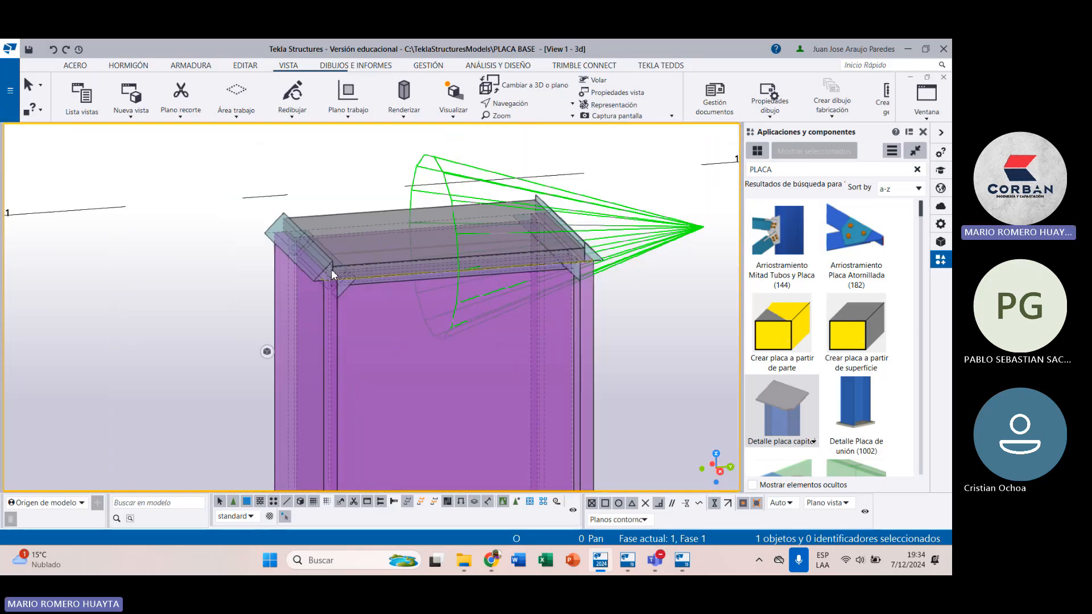
# Step: Leave the component command and remove the Detalle placa capitel component from the purple standalone column
pyautogui.press('Escape')
pyautogui.scroll(8, 569, 264)
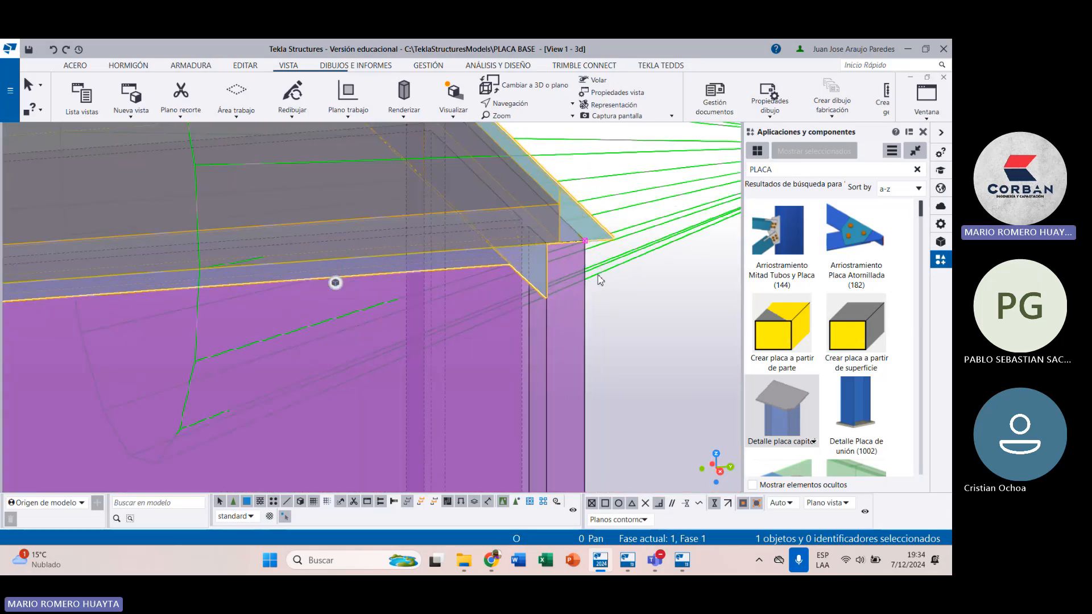
pyautogui.scroll(-10, 568, 263)
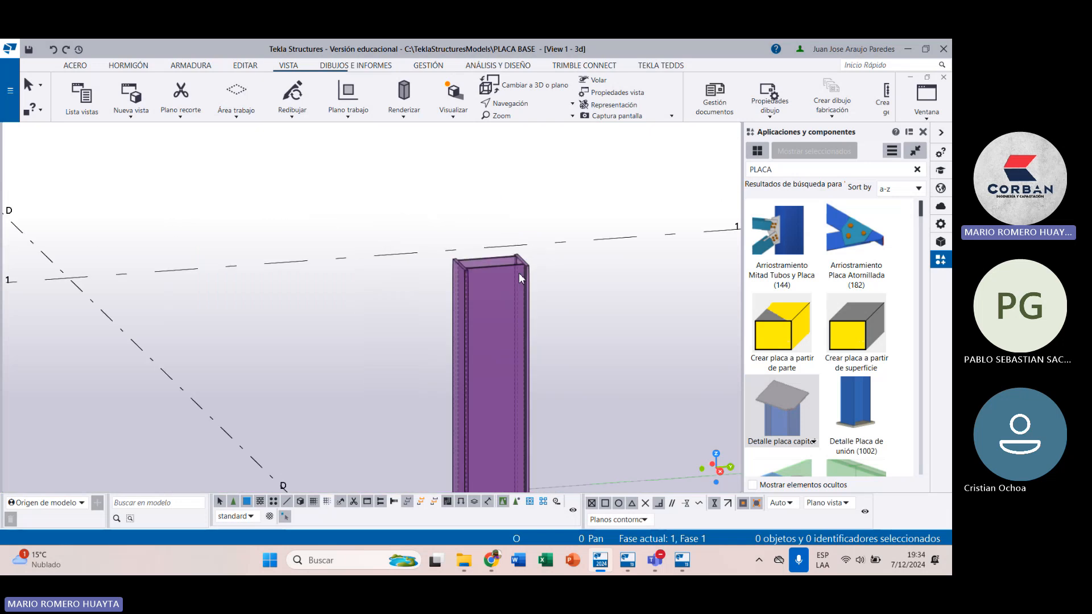
pyautogui.moveTo(452, 283); pyautogui.dragTo(340, 242, button='middle')
# Step: Look through the PLACA results in the component catalogue and search it for 1058
pyautogui.scroll(-8, 849, 361)
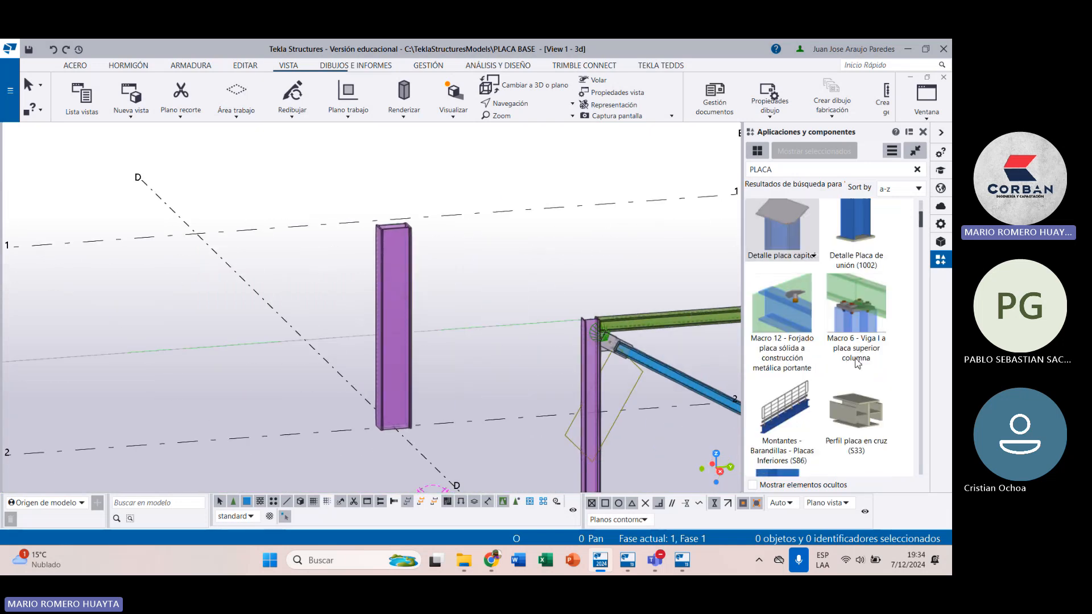
pyautogui.scroll(5, 849, 361)
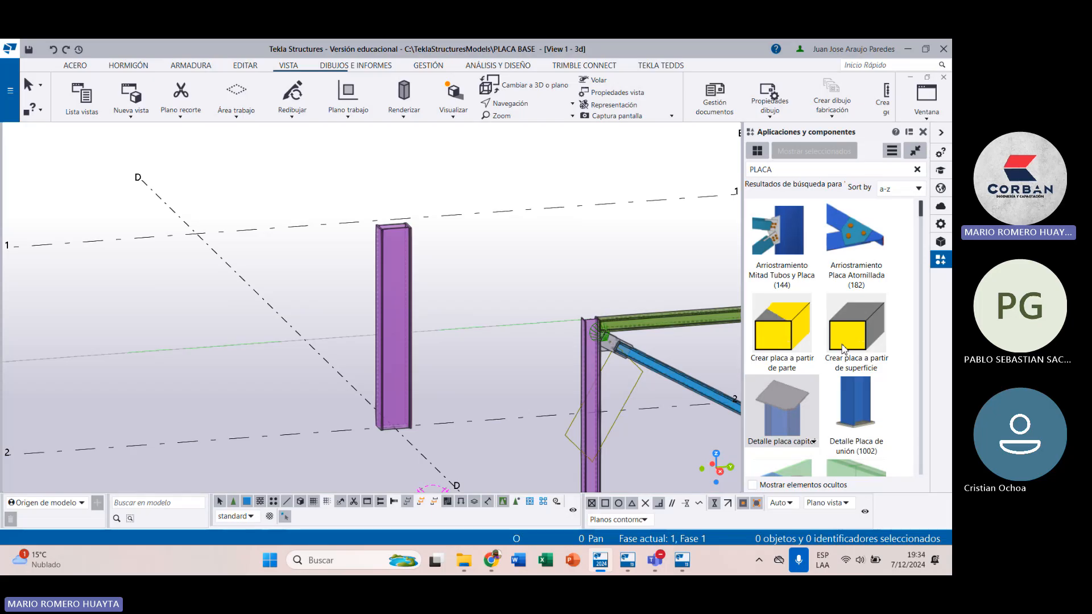
pyautogui.scroll(-10, 811, 213)
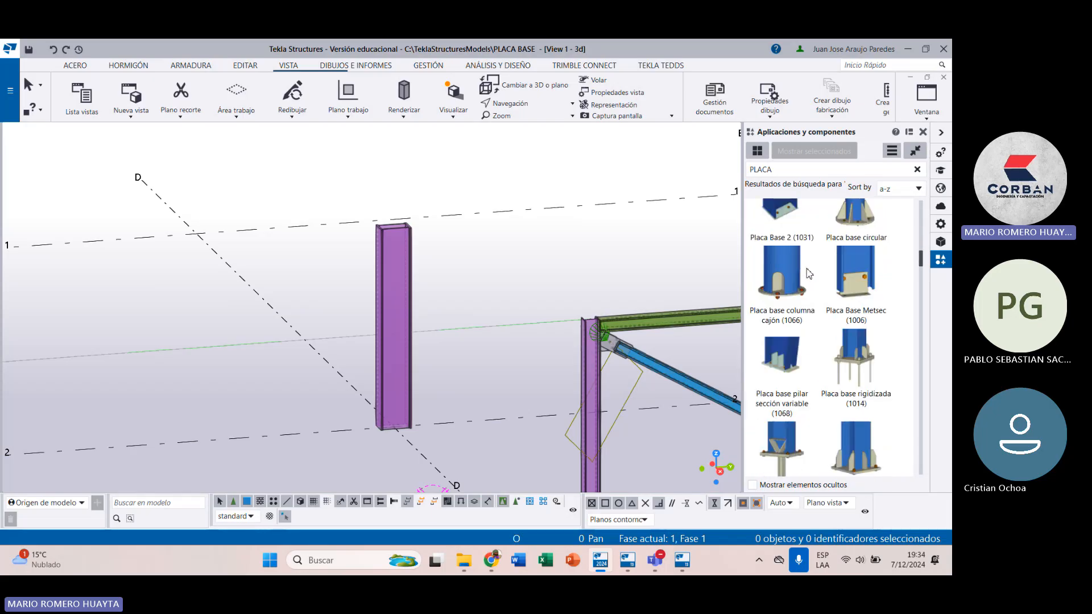
pyautogui.scroll(-10, 807, 274)
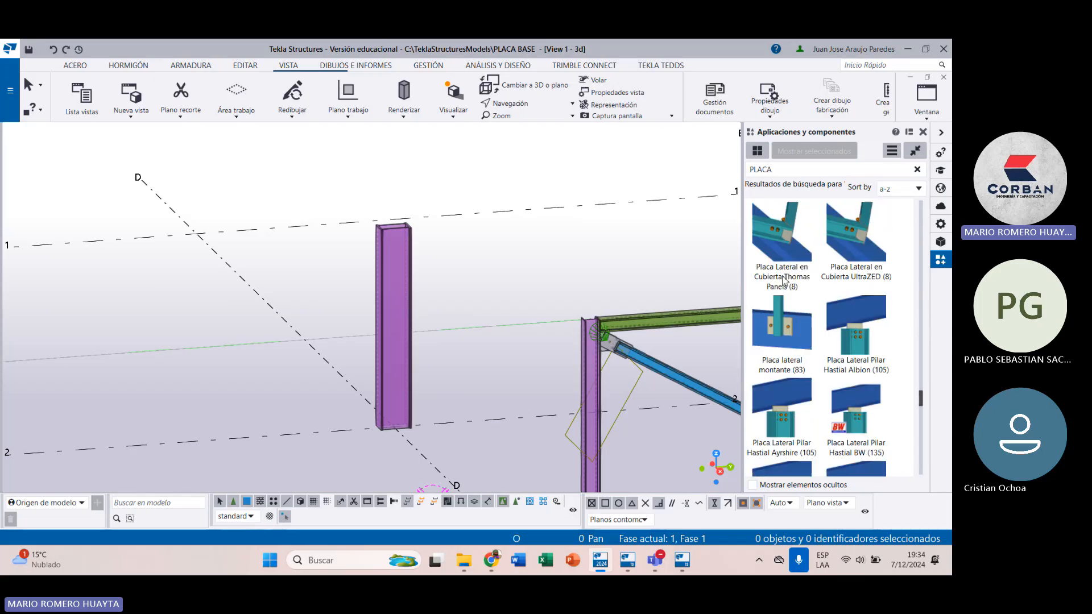
pyautogui.doubleClick(752, 170)
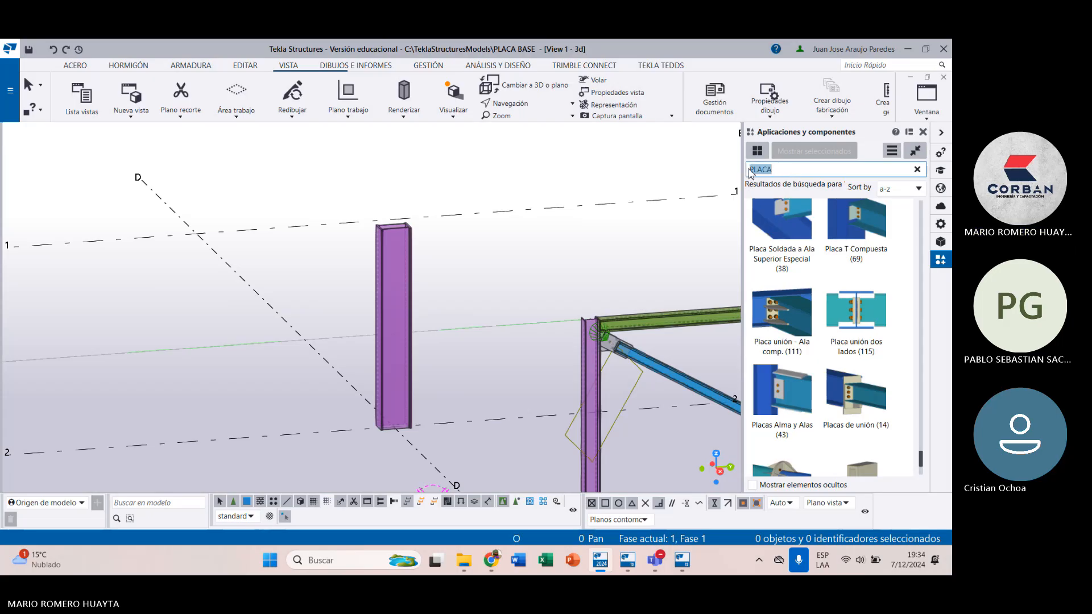
pyautogui.write('1058')
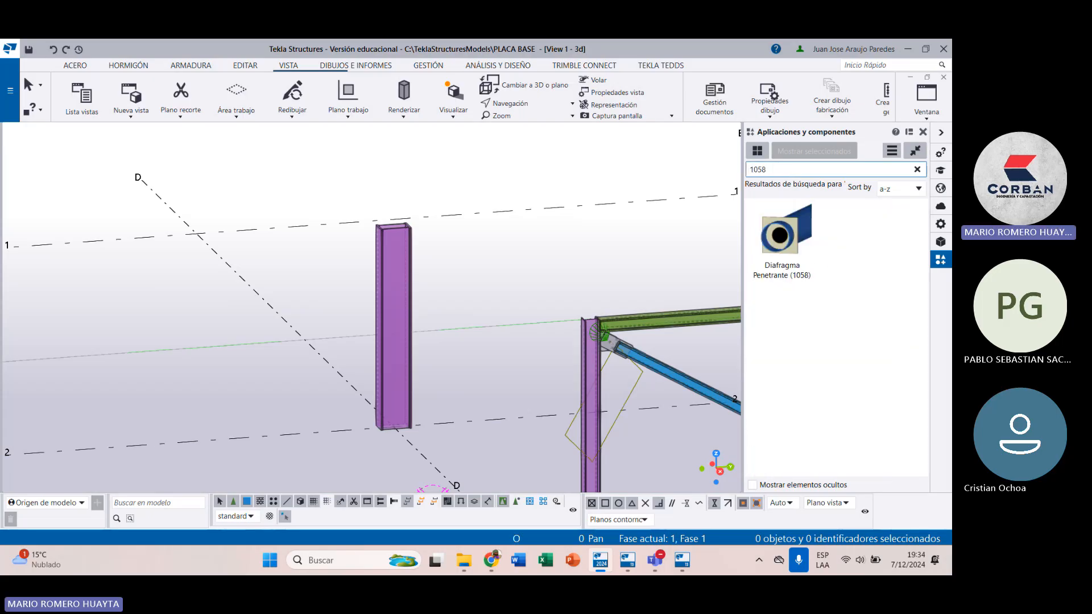
# Step: Try searching the component catalogue for 20 and for CAP
pyautogui.press('BackSpace')
pyautogui.press('BackSpace')
pyautogui.press('BackSpace')
pyautogui.press('BackSpace')
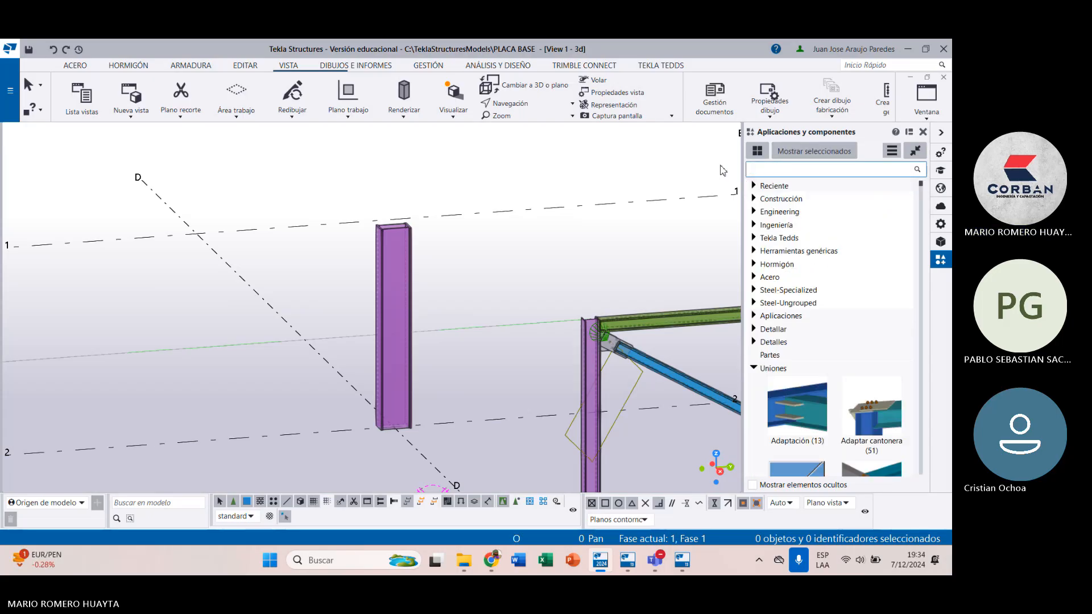
pyautogui.write('20')
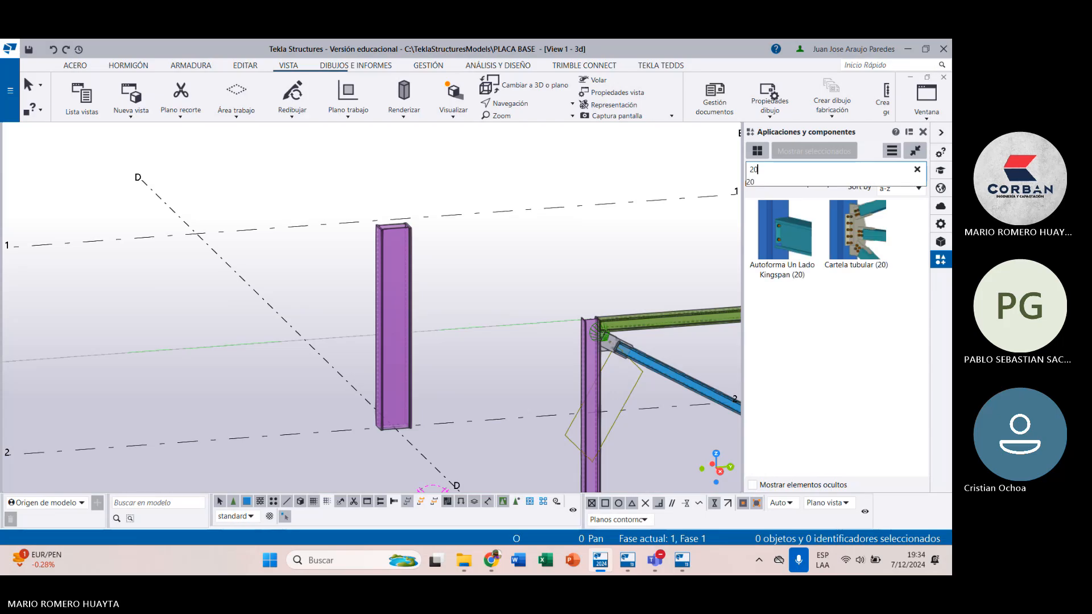
pyautogui.press('BackSpace')
pyautogui.press('BackSpace')
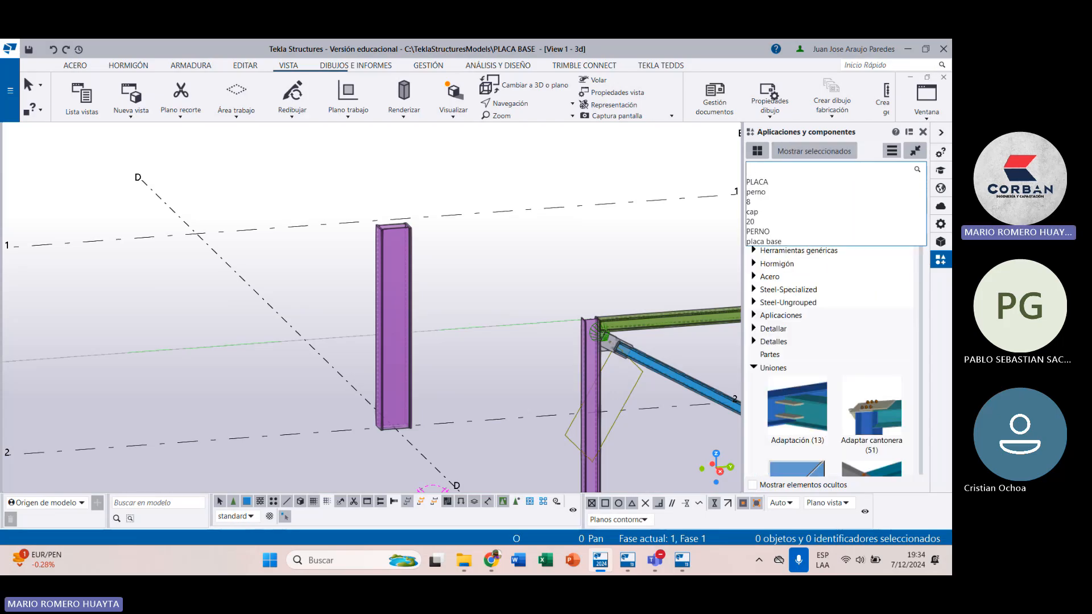
pyautogui.write('CAP')
pyautogui.press('BackSpace')
pyautogui.press('BackSpace')
pyautogui.press('BackSpace')
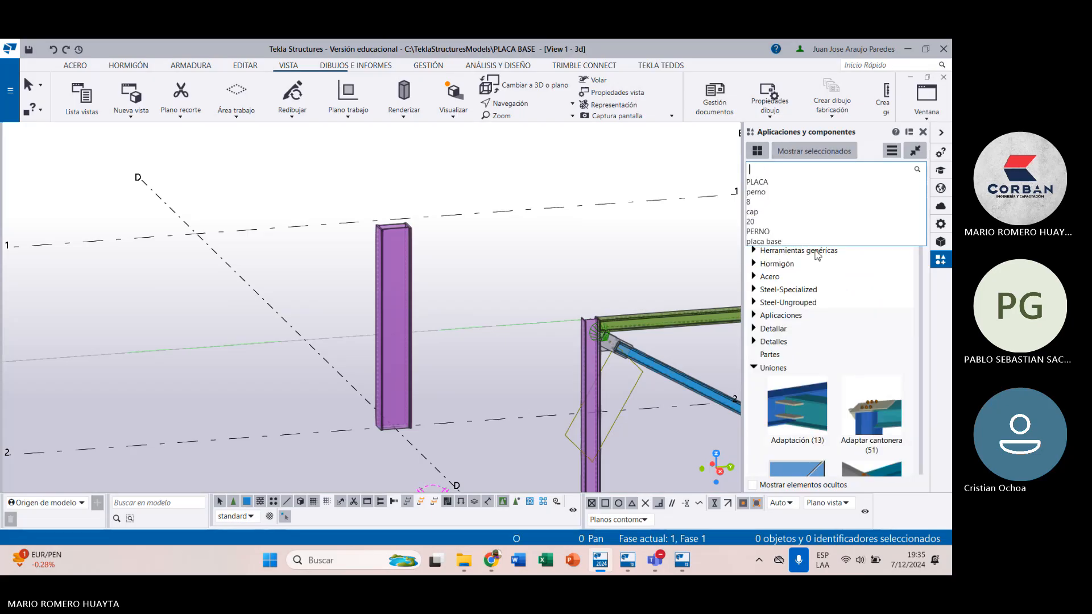
# Step: Search the catalogue for 8 and place Panel en base de datos (8) along grid line 4 from grid line D to E
pyautogui.click(783, 203)
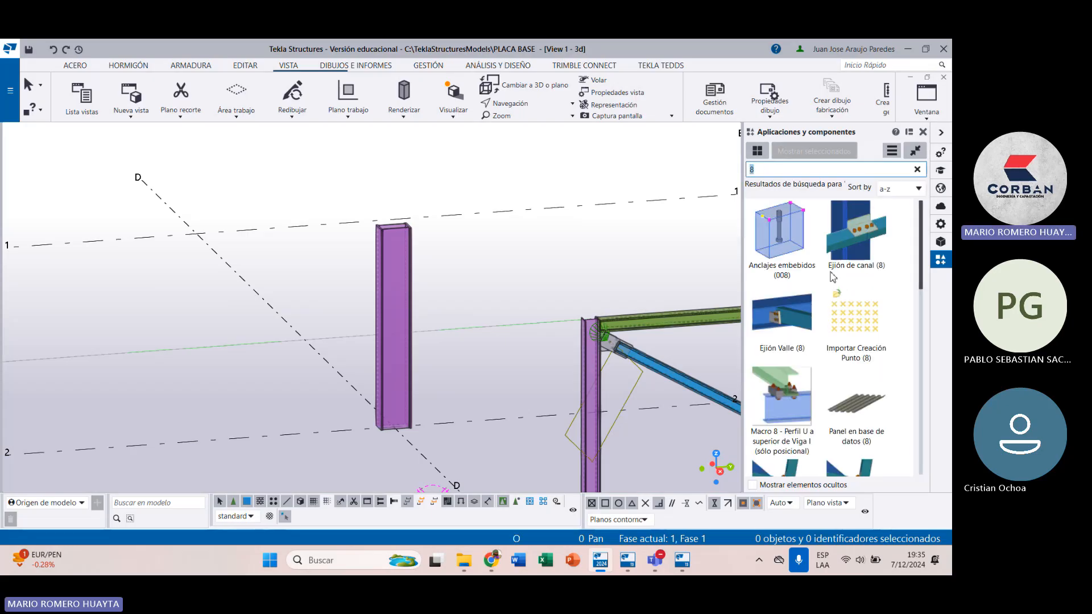
pyautogui.click(852, 421)
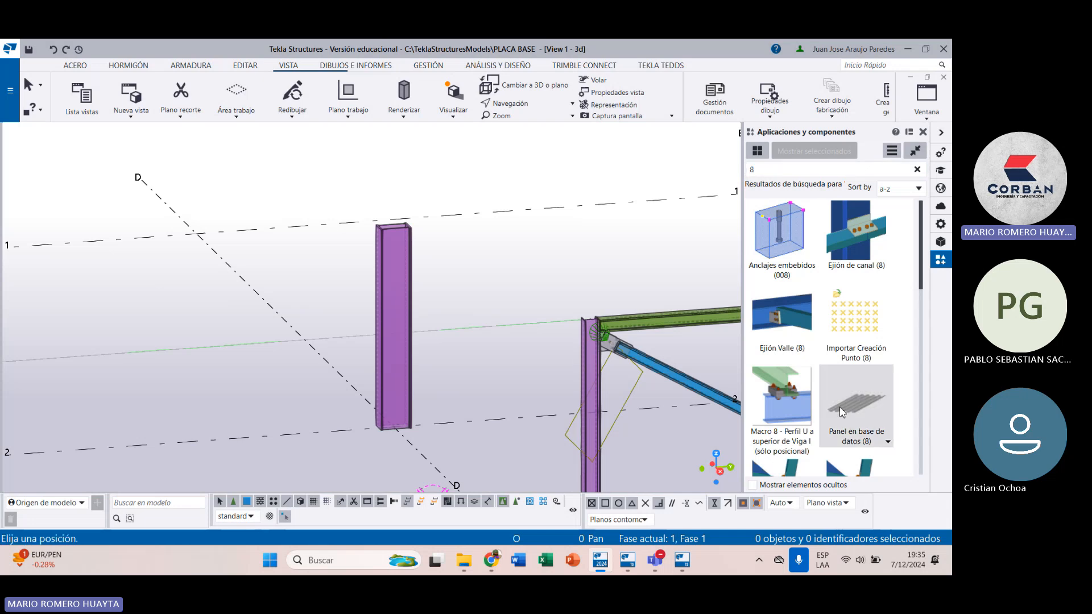
pyautogui.scroll(-3, 440, 296)
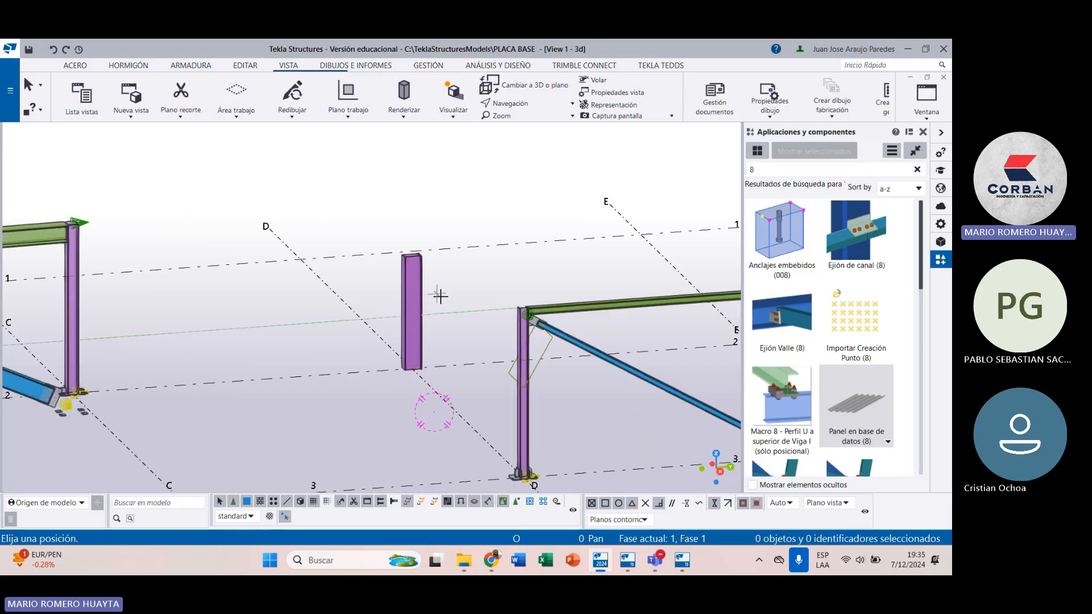
pyautogui.scroll(-5, 439, 296)
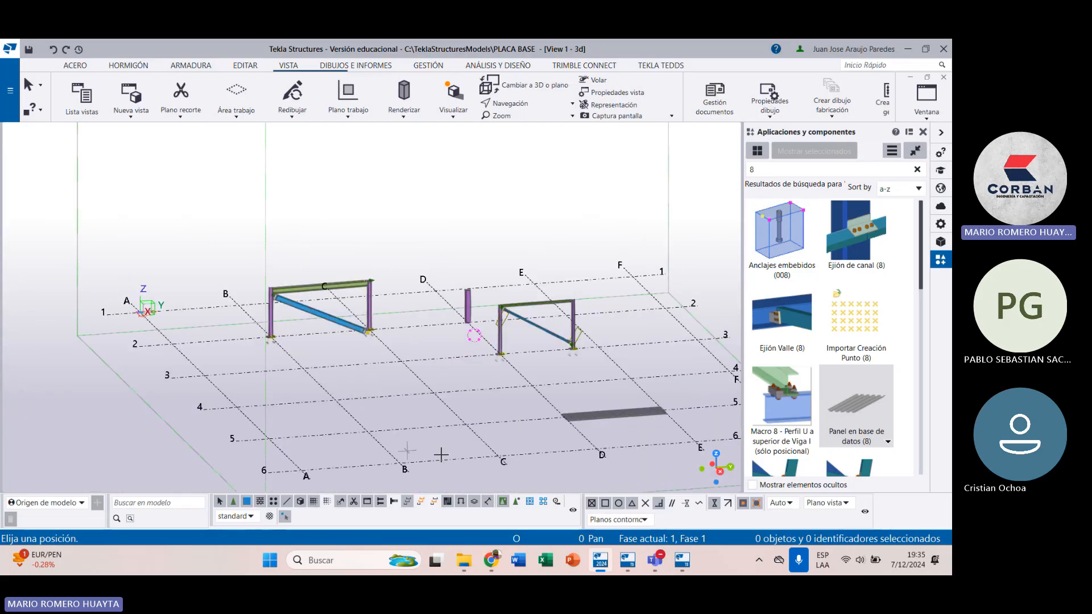
pyautogui.scroll(5, 440, 455)
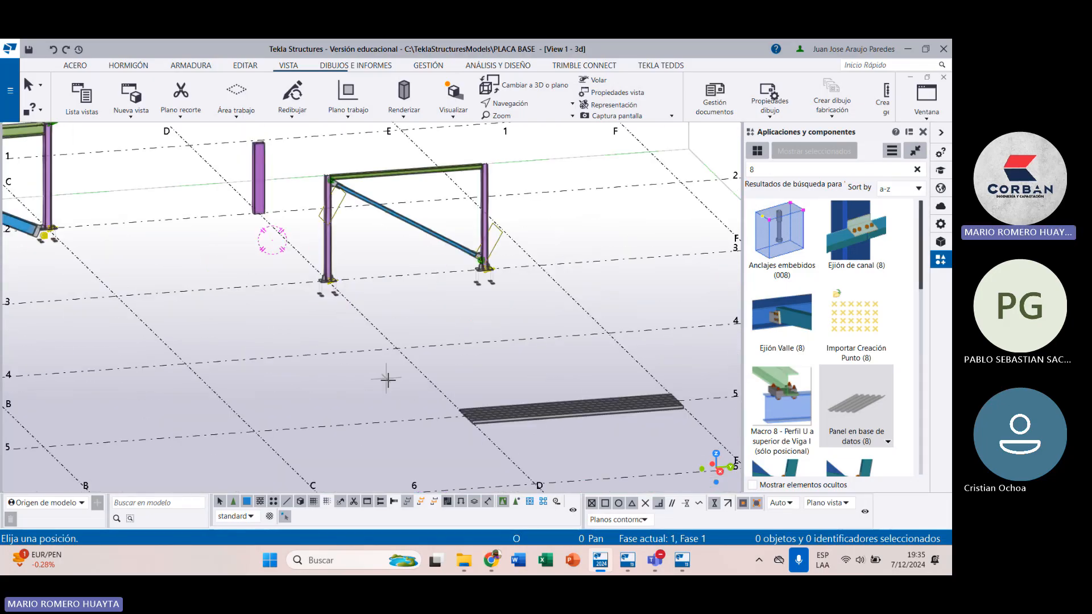
pyautogui.click(396, 349)
pyautogui.click(608, 333)
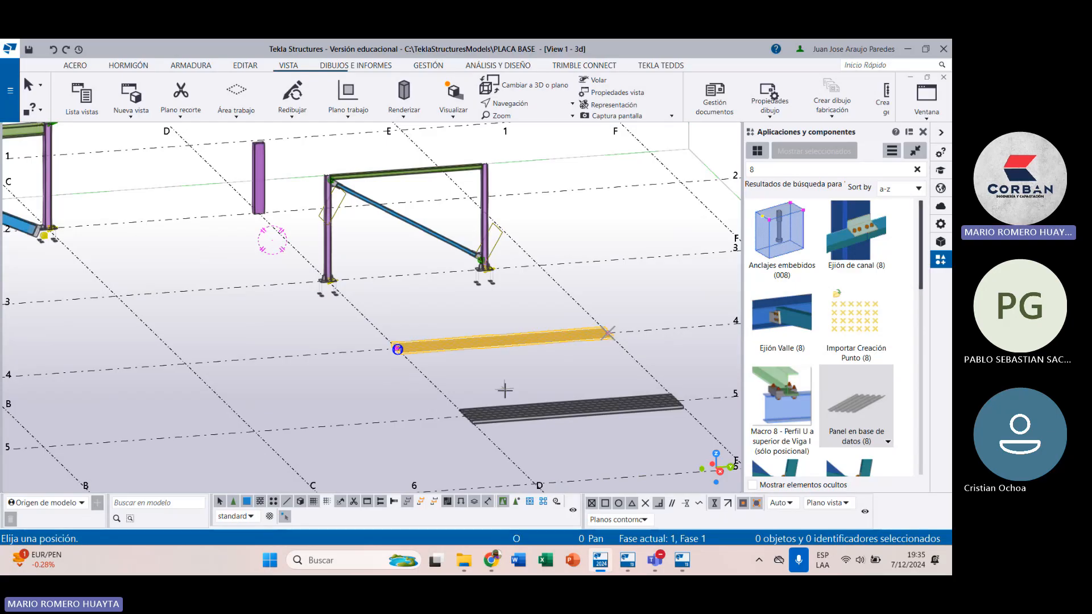
pyautogui.moveTo(465, 372); pyautogui.dragTo(418, 346, button='middle')
pyautogui.press('Escape')
# Step: Examine the corrugated end of the new panel on grid line 4 and compare it with the deck on grid line 5
pyautogui.scroll(8, 363, 330)
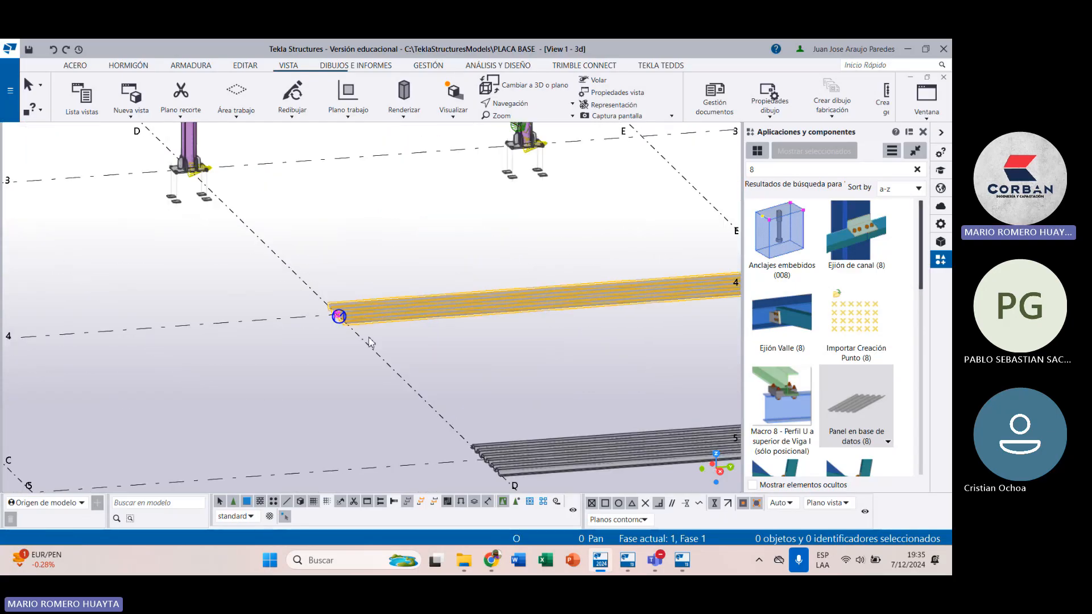
pyautogui.click(302, 309)
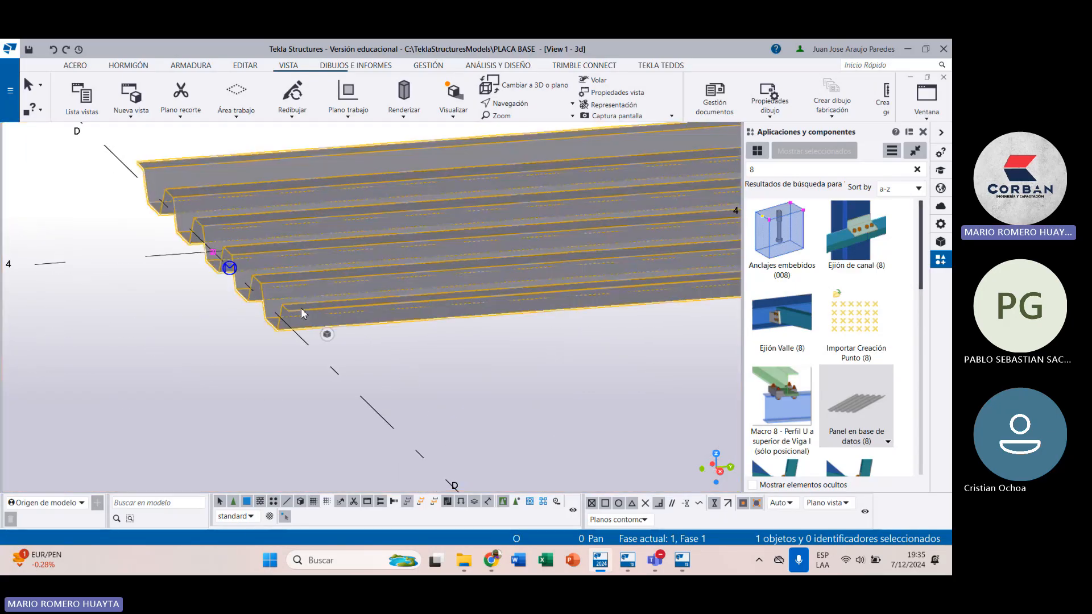
pyautogui.scroll(-10, 311, 309)
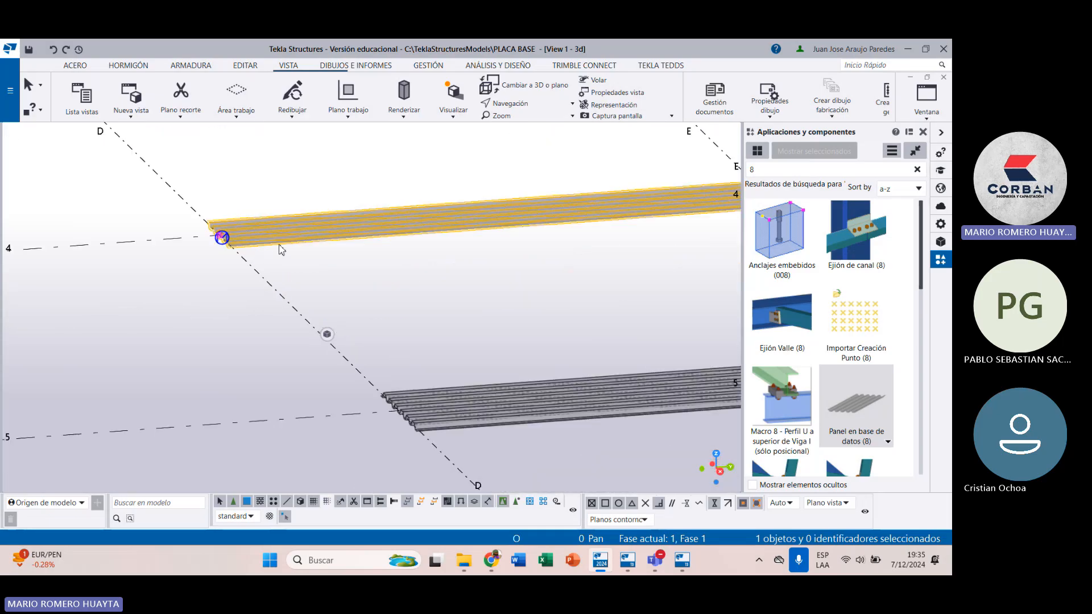
pyautogui.click(361, 371)
pyautogui.scroll(6, 373, 373)
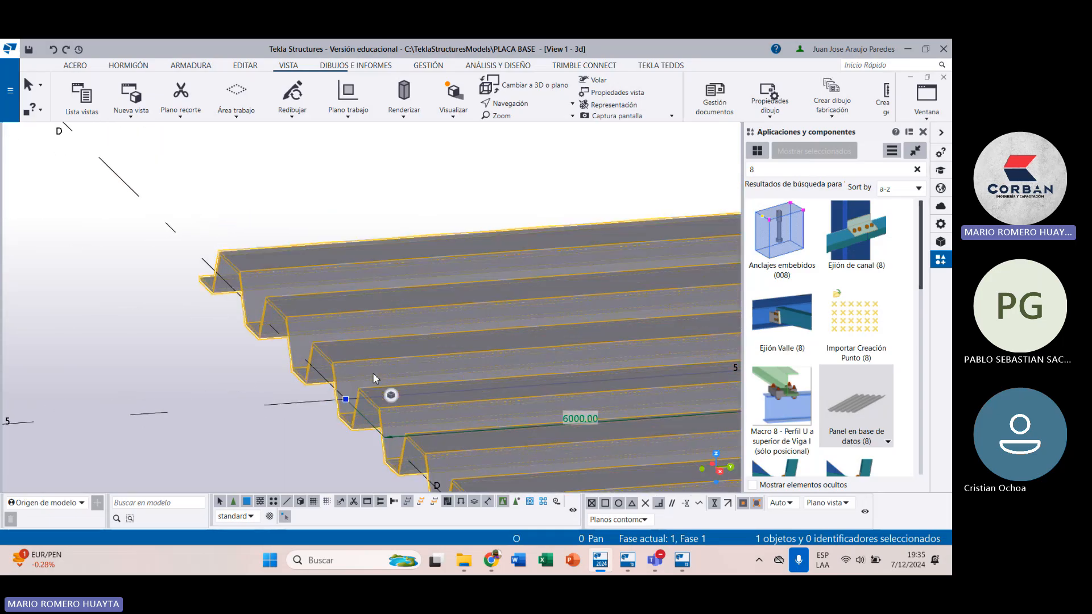
pyautogui.scroll(-6, 374, 377)
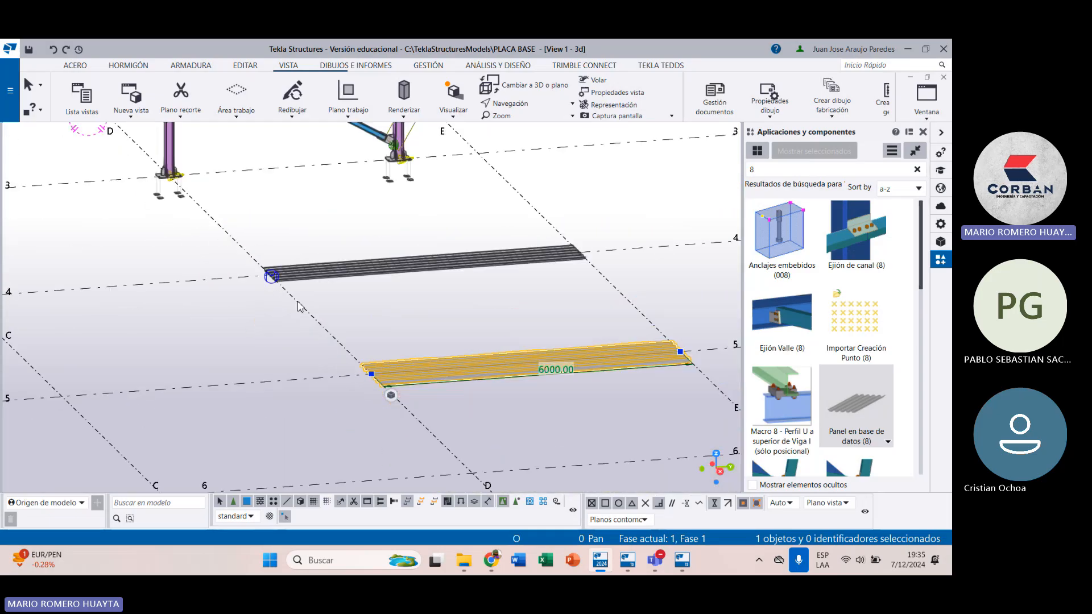
pyautogui.scroll(6, 279, 280)
pyautogui.click(279, 280)
pyautogui.scroll(-6, 287, 279)
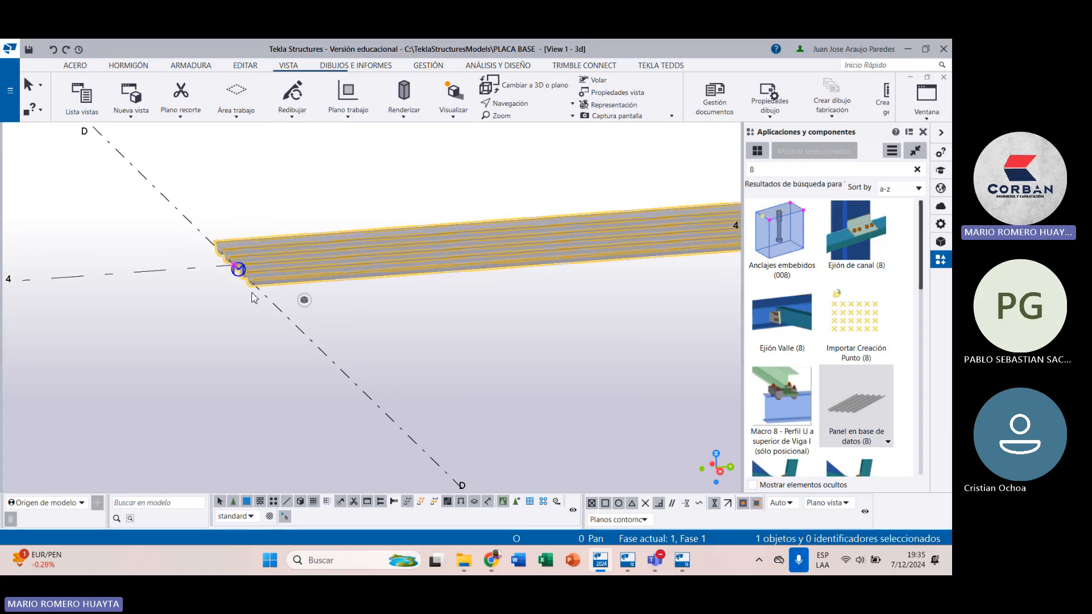
pyautogui.scroll(6, 294, 278)
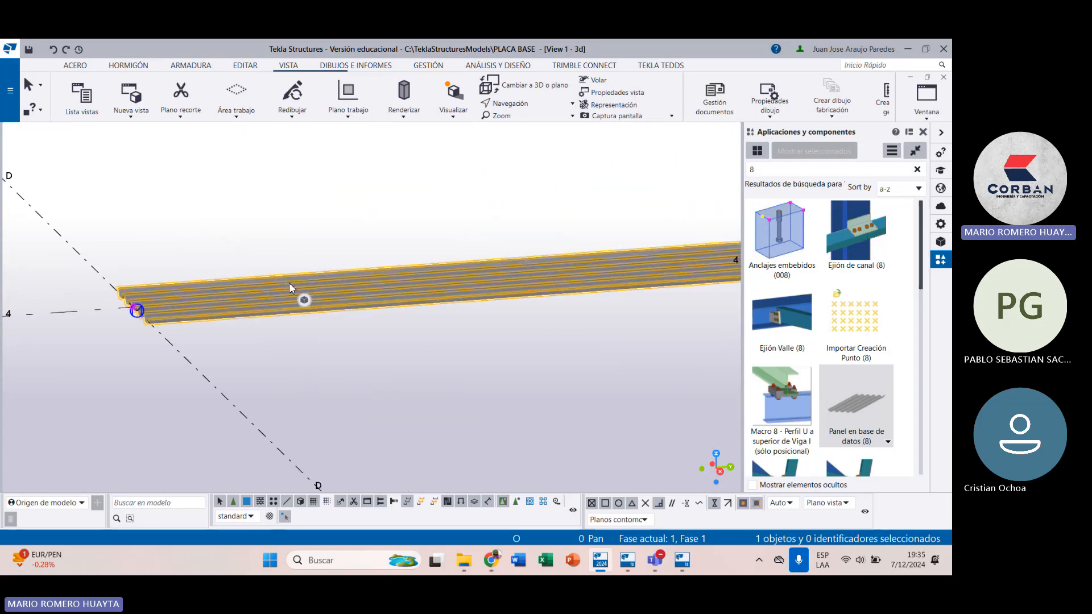
pyautogui.scroll(-6, 471, 229)
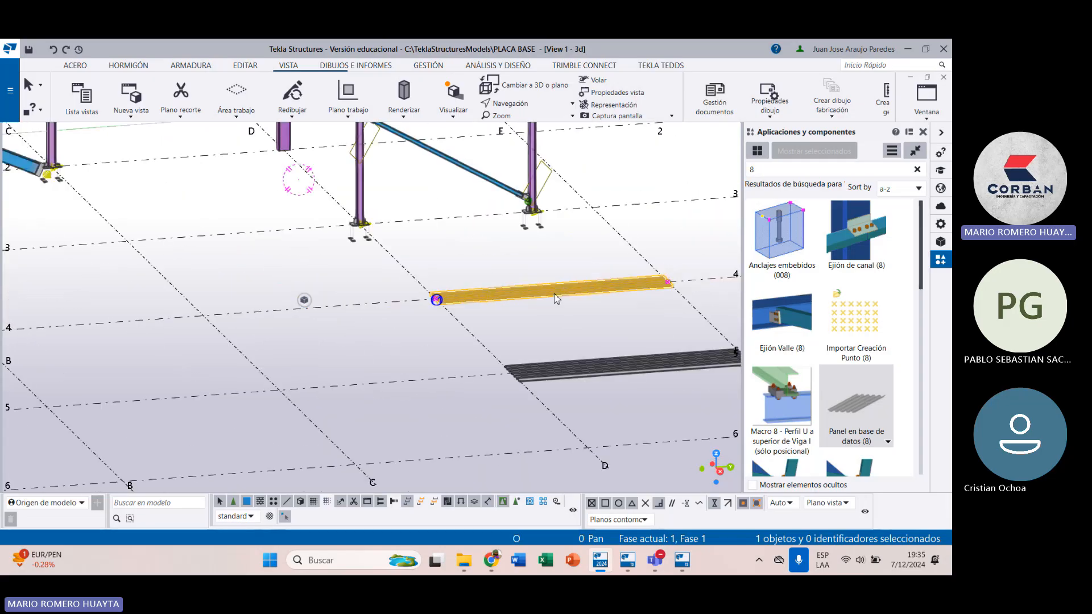
# Step: Set Panel en base de datos (8) to an upper width of 100, thickness of 4.5, lower width of 100 and wave height of 60
pyautogui.doubleClick(864, 392)
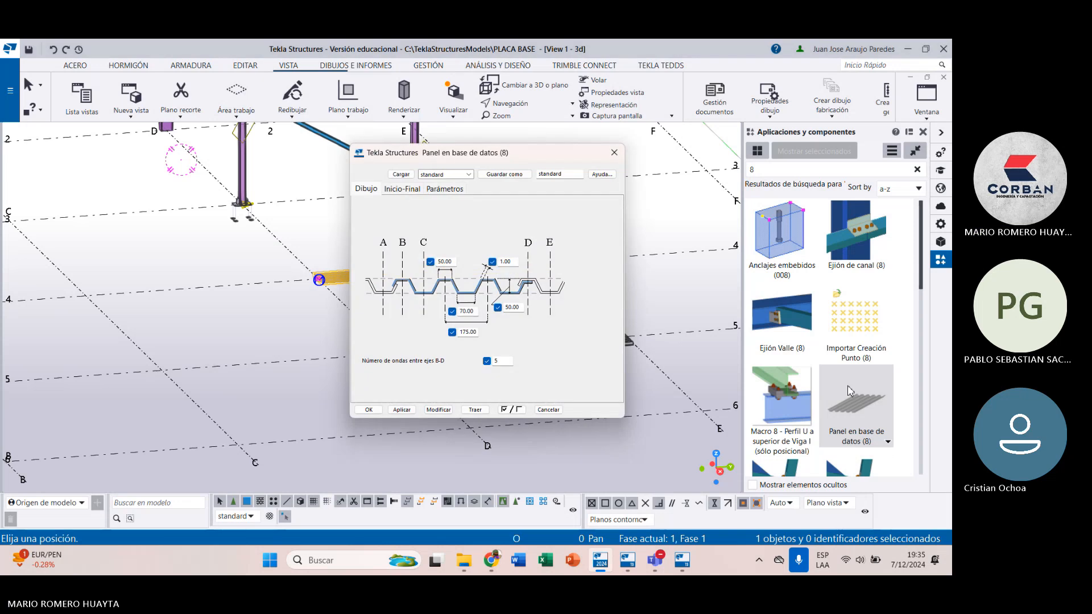
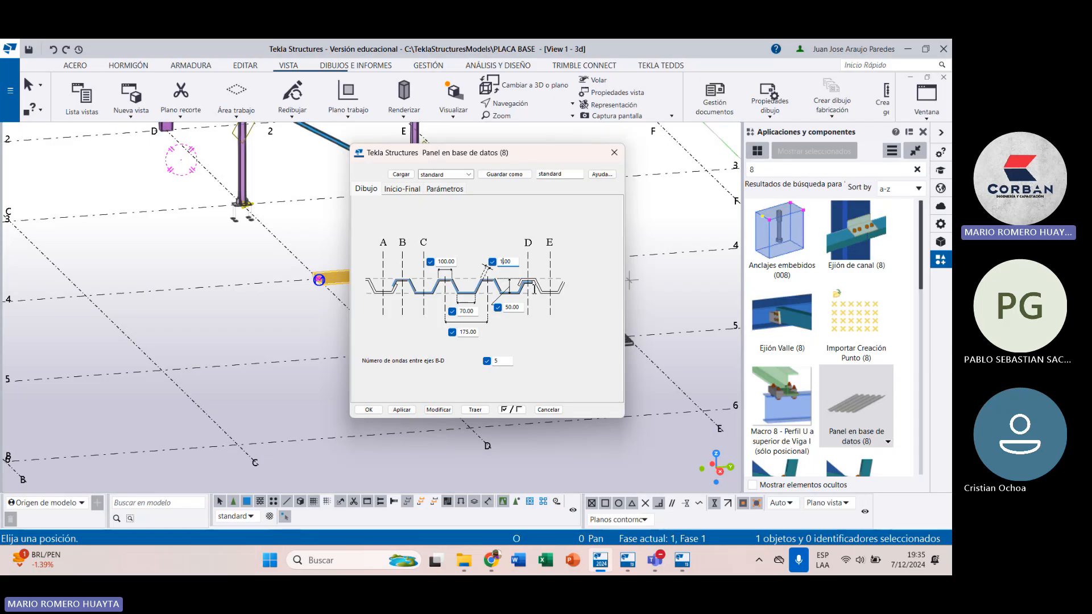
pyautogui.press('BackSpace')
pyautogui.press('Delete')
pyautogui.press('Delete')
pyautogui.write('4.5')
pyautogui.click(466, 312)
pyautogui.write('0')
pyautogui.click(511, 307)
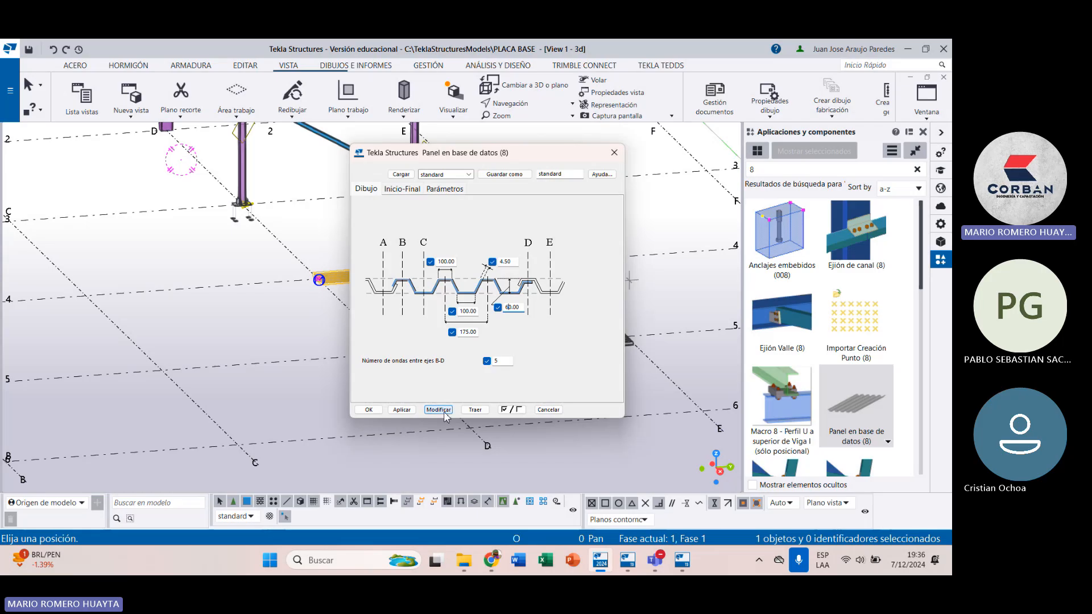
# Step: Review the Inicio-Final and Parámetros settings of Panel en base de datos (8) and close its settings
pyautogui.click(402, 188)
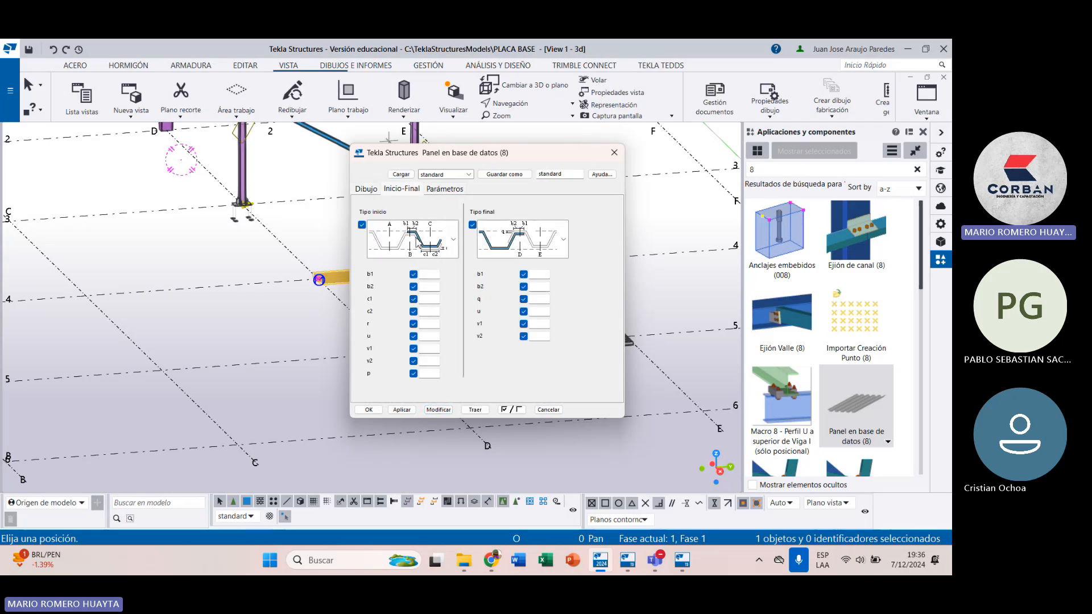
pyautogui.click(444, 189)
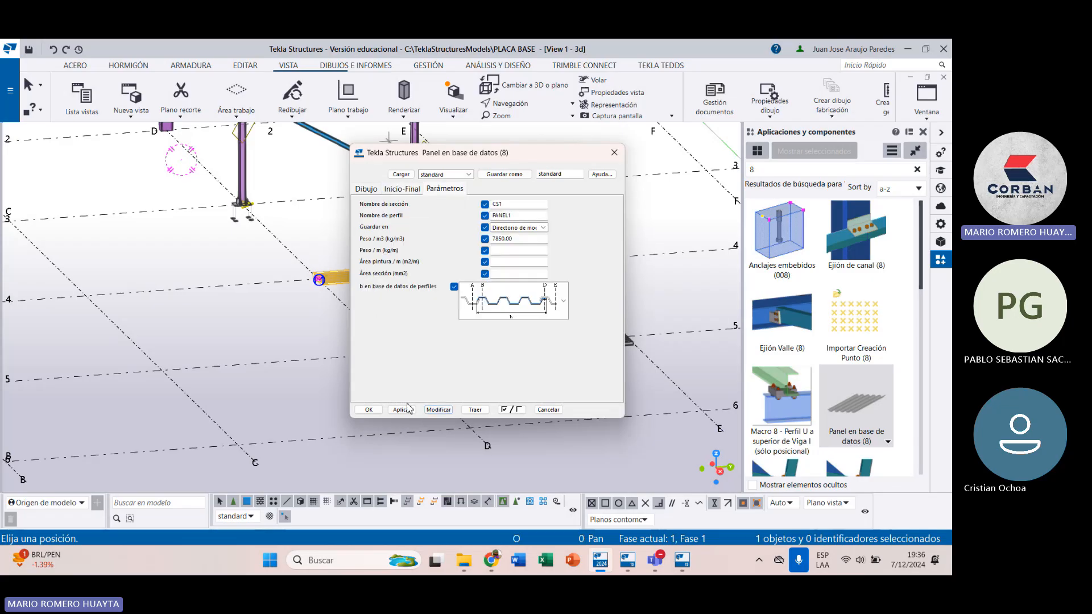
pyautogui.click(368, 410)
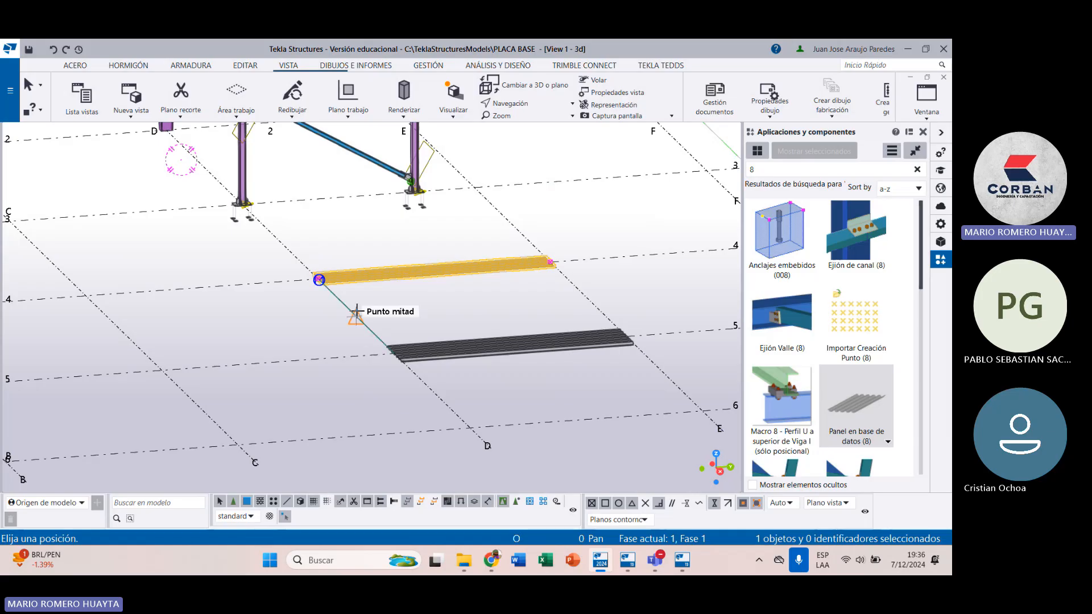
# Step: Apply the edited profile dimensions to the corrugated panel on grid line 4
pyautogui.scroll(5, 318, 280)
pyautogui.doubleClick(343, 280)
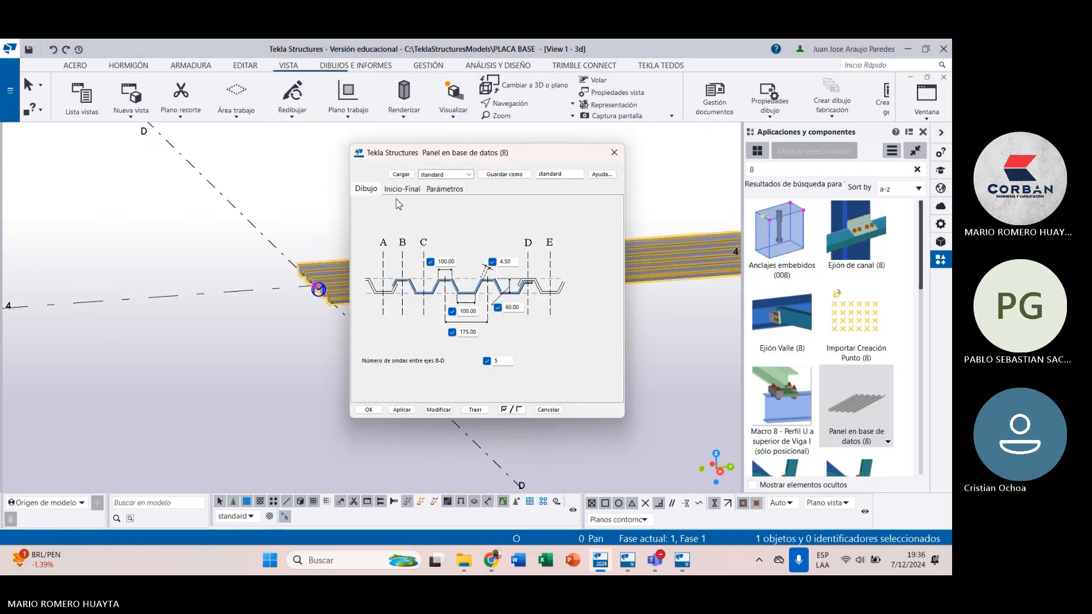
pyautogui.click(438, 409)
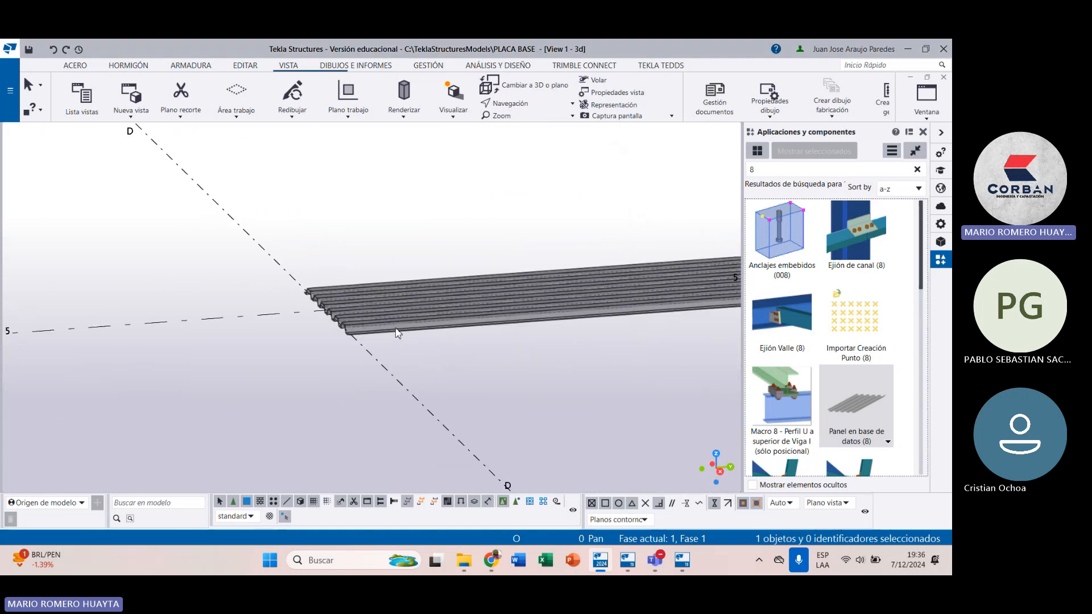
# Step: Compare the corrugated end of the deck on grid line 5 with that of the panel on grid line 4
pyautogui.click(397, 333)
pyautogui.scroll(-3, 397, 332)
pyautogui.scroll(5, 385, 319)
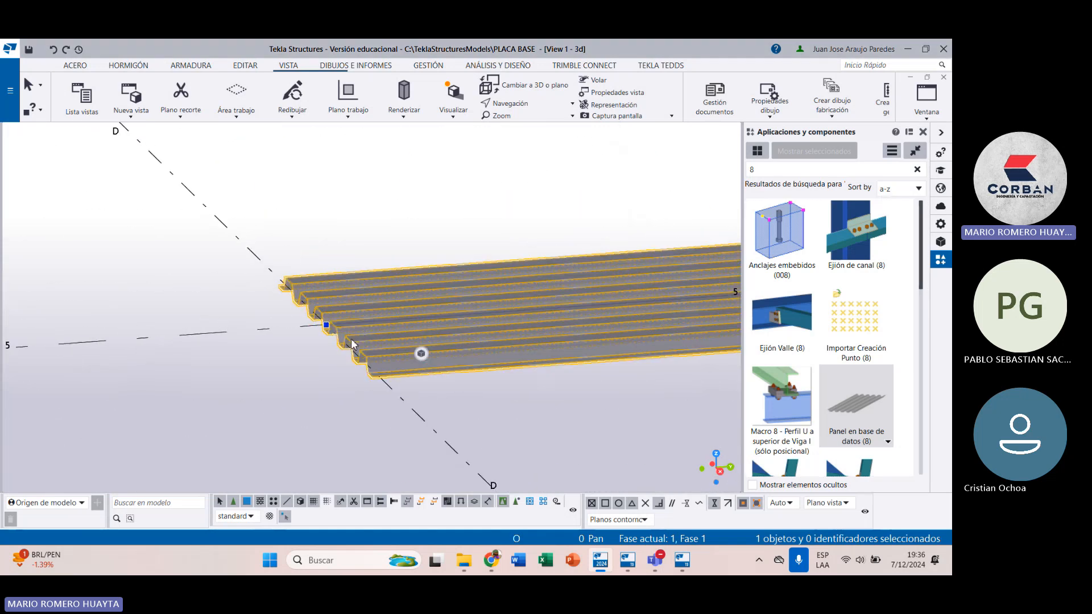
pyautogui.scroll(-5, 352, 336)
pyautogui.moveTo(233, 215); pyautogui.dragTo(305, 309, button='middle')
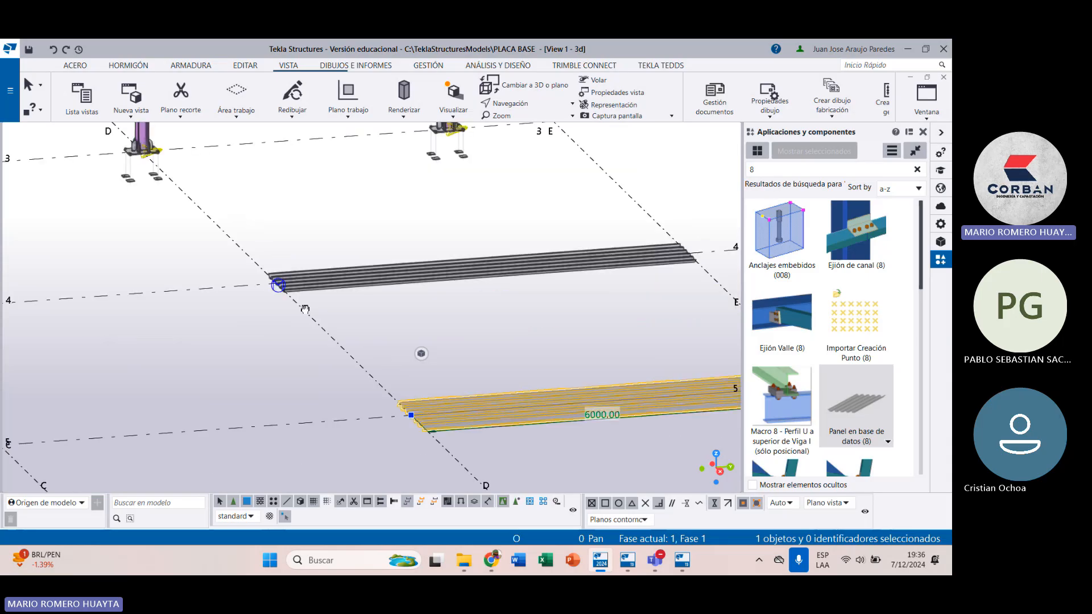
pyautogui.scroll(4, 290, 290)
pyautogui.scroll(2, 282, 278)
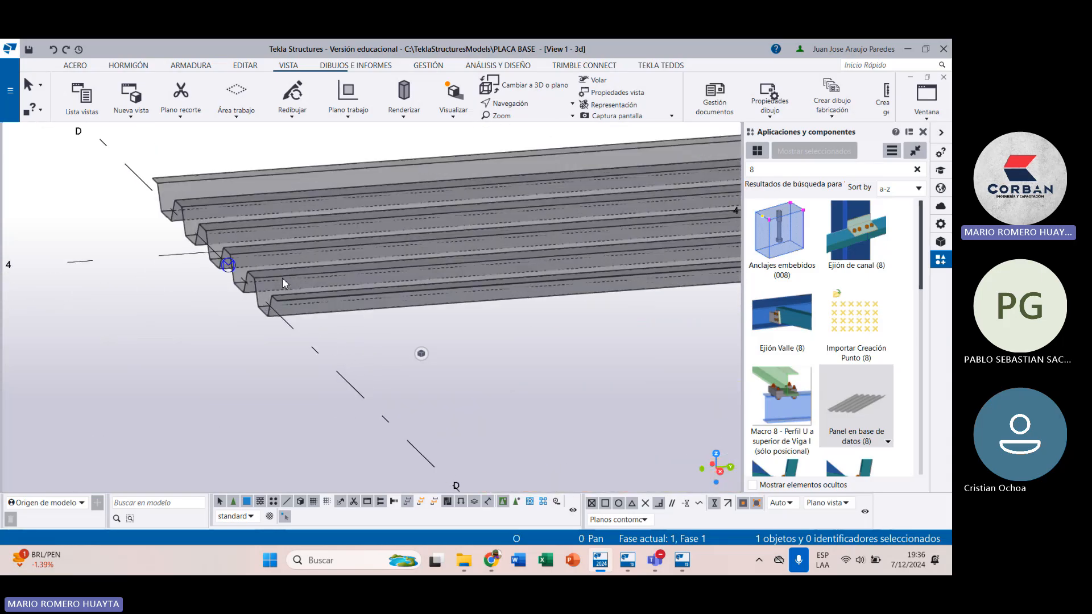
pyautogui.scroll(-6, 282, 277)
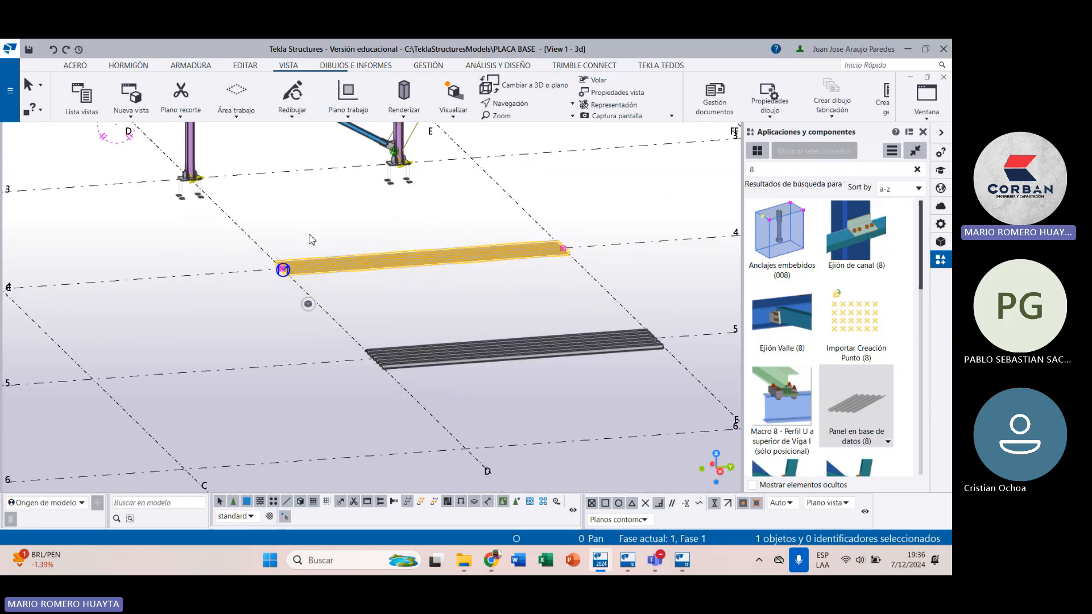
pyautogui.scroll(-3, 312, 238)
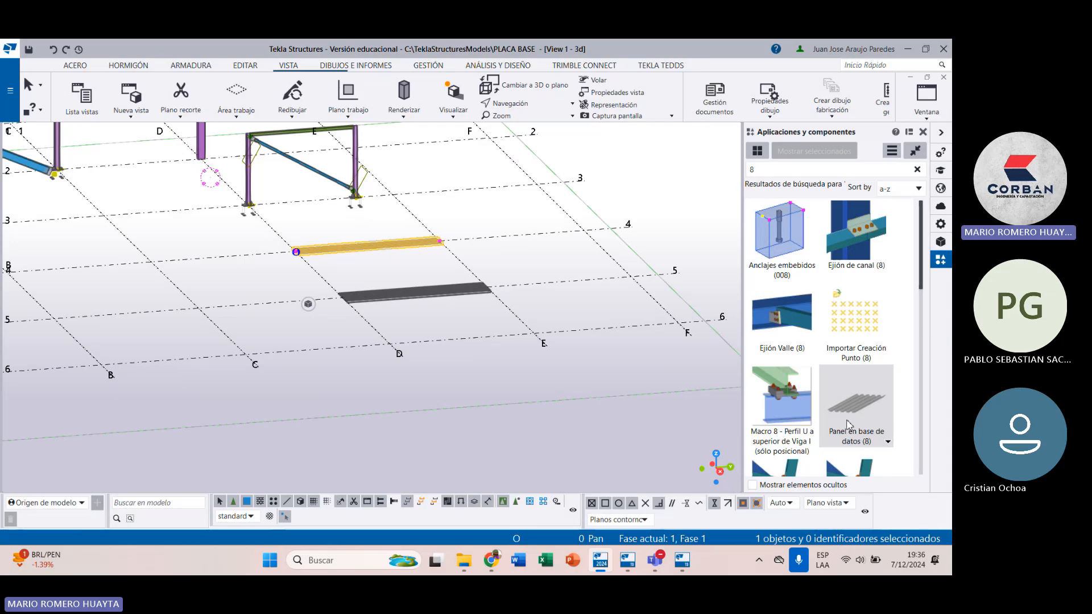
# Step: Set the number of waves between axes B-D to 6 for the panel on grid line 4
pyautogui.doubleClick(329, 251)
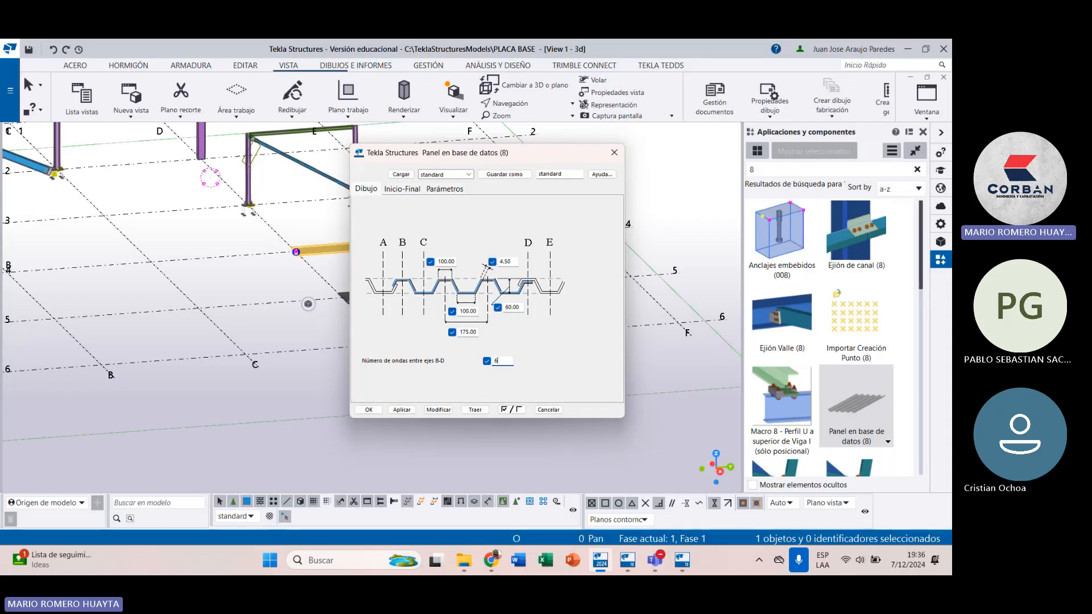
pyautogui.click(369, 410)
pyautogui.scroll(10, 353, 307)
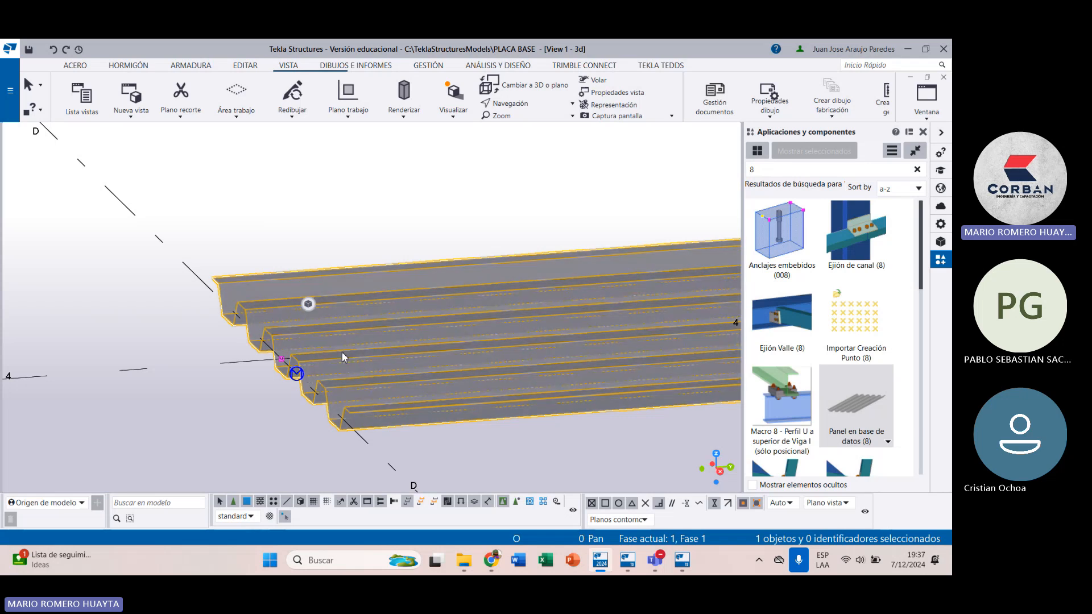
# Step: Raise the number of waves between axes B-D to 10 and apply it to the panel on grid line 4
pyautogui.doubleClick(417, 336)
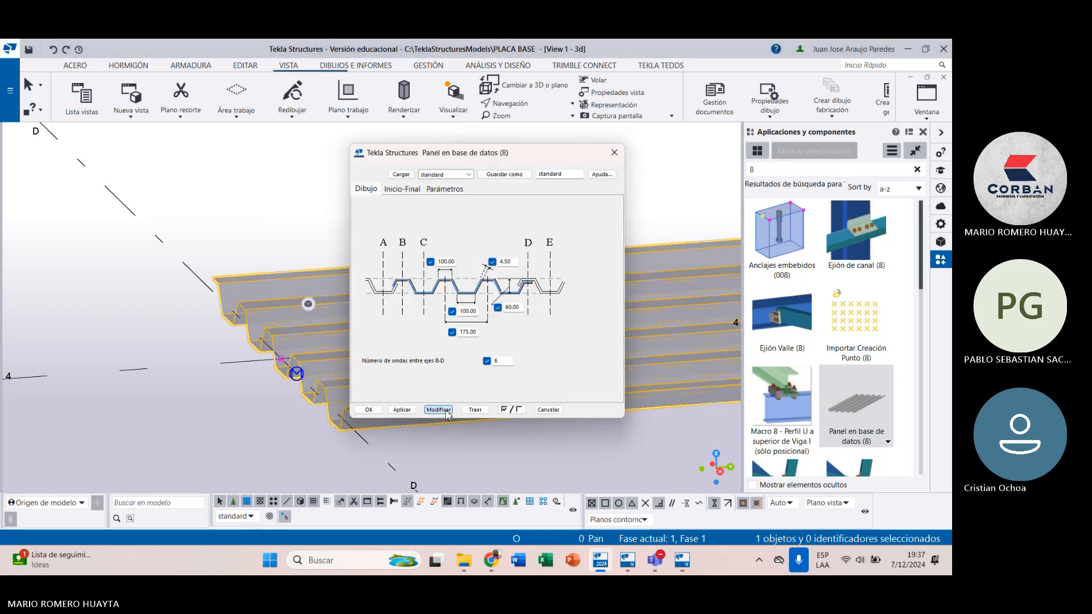
pyautogui.doubleClick(493, 360)
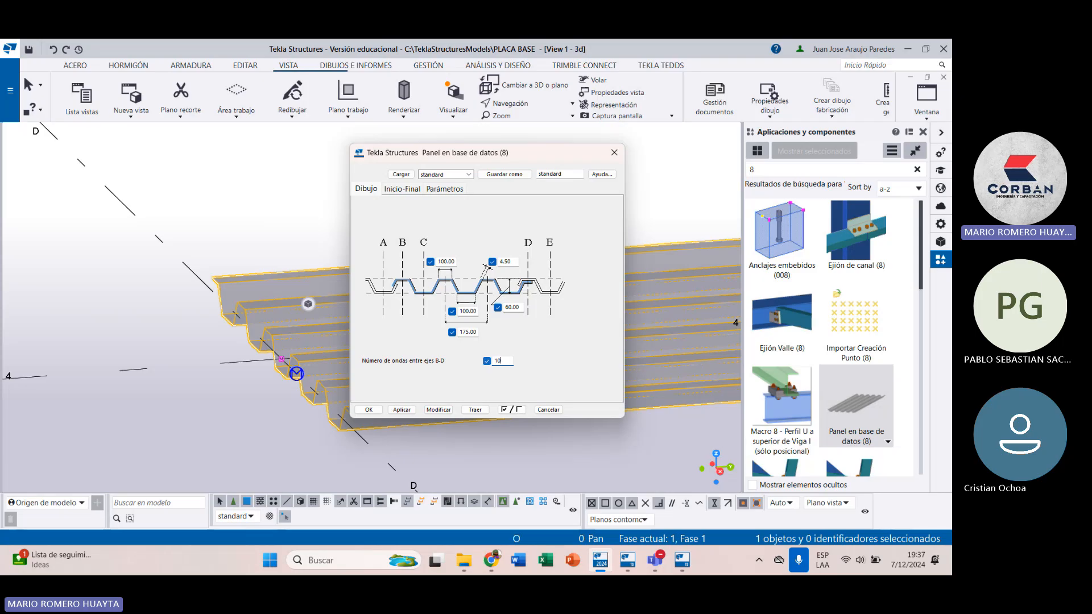
pyautogui.click(439, 410)
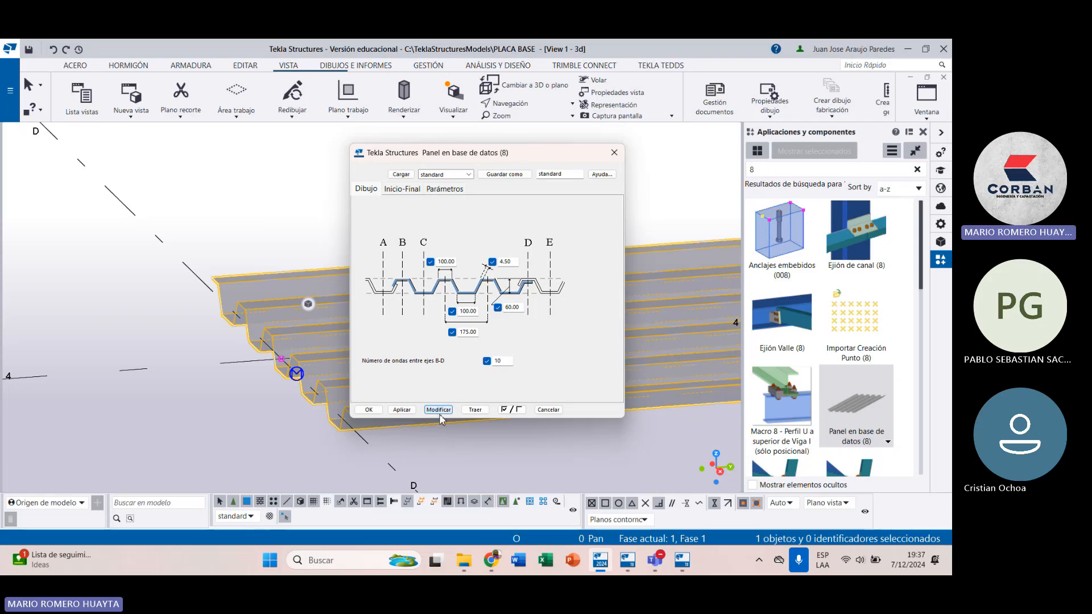
pyautogui.click(369, 410)
pyautogui.scroll(-3, 316, 364)
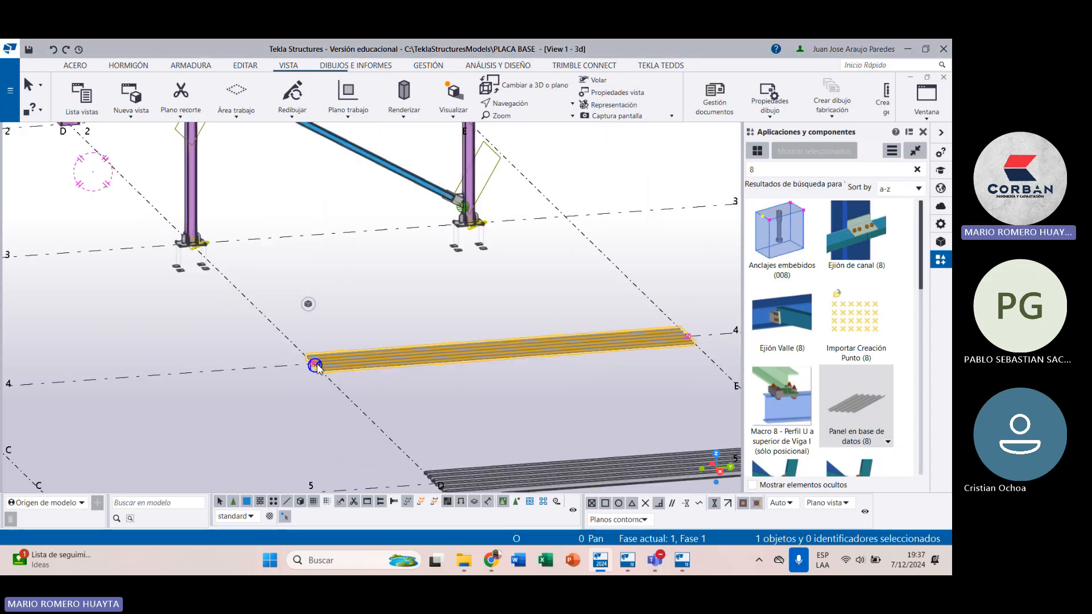
pyautogui.scroll(5, 317, 364)
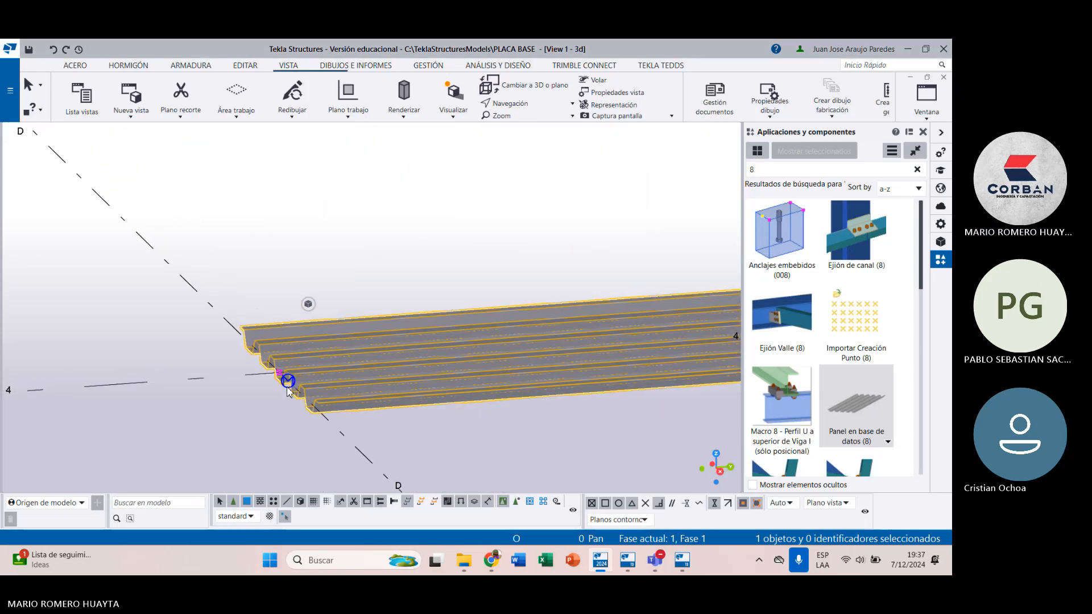
# Step: Examine the corrugations at the grid line 4 panel's end against the values in its component settings
pyautogui.doubleClick(288, 382)
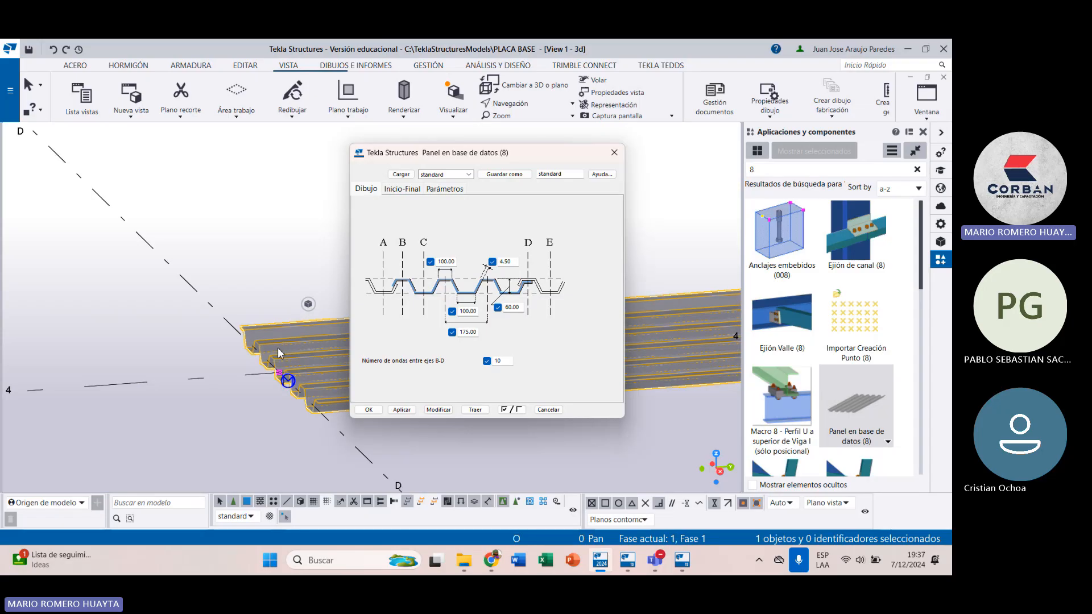
pyautogui.scroll(-5, 267, 355)
pyautogui.scroll(5, 273, 390)
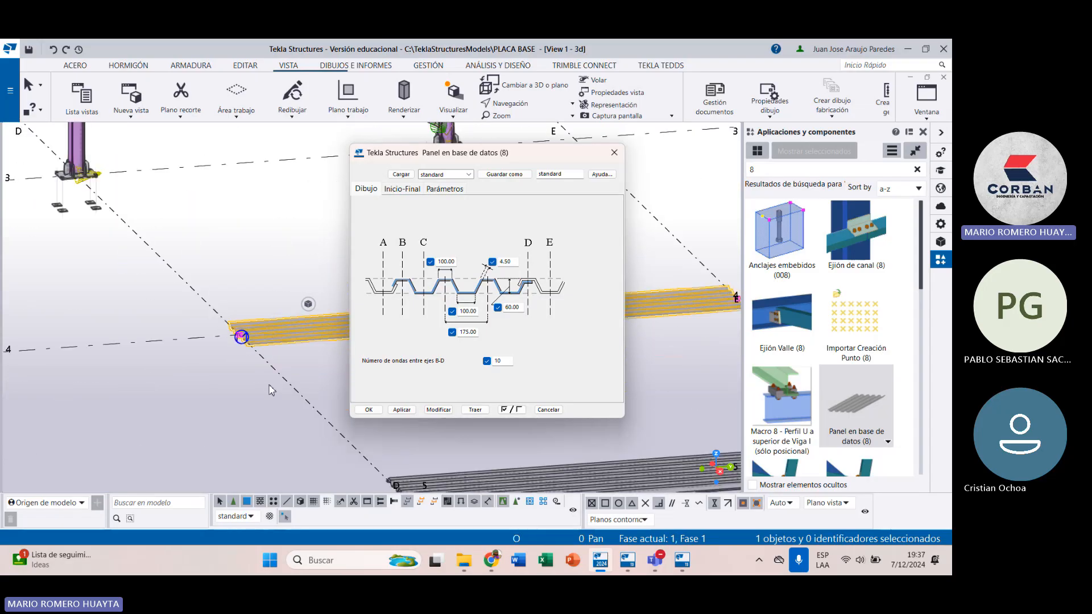
pyautogui.scroll(5, 231, 305)
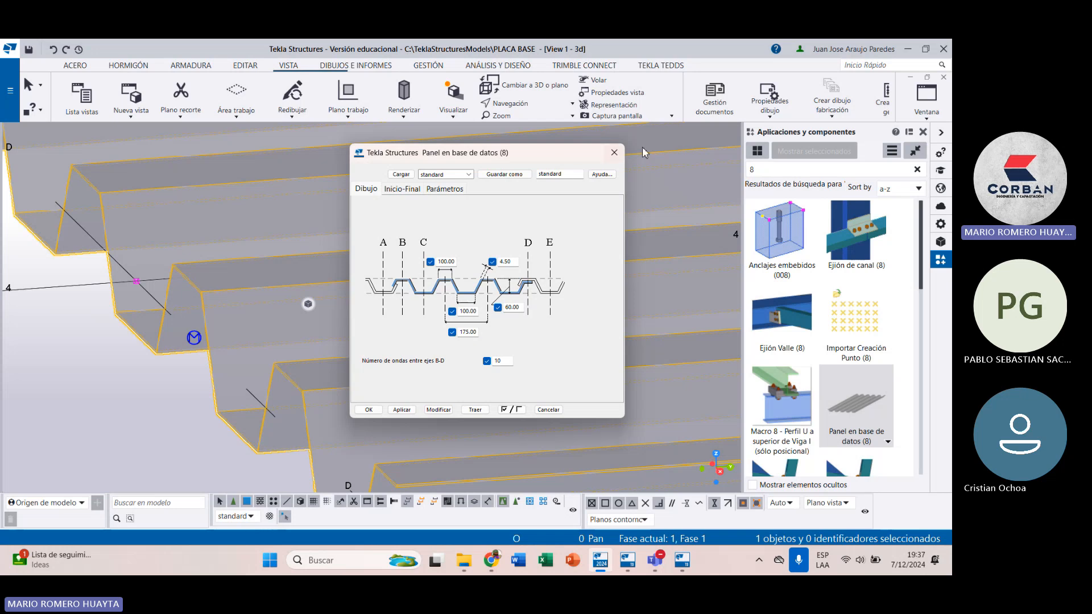
pyautogui.click(615, 152)
# Step: Delete the Panel en base de datos (8) component from grid line 4
pyautogui.scroll(-5, 235, 306)
pyautogui.scroll(-3, 233, 306)
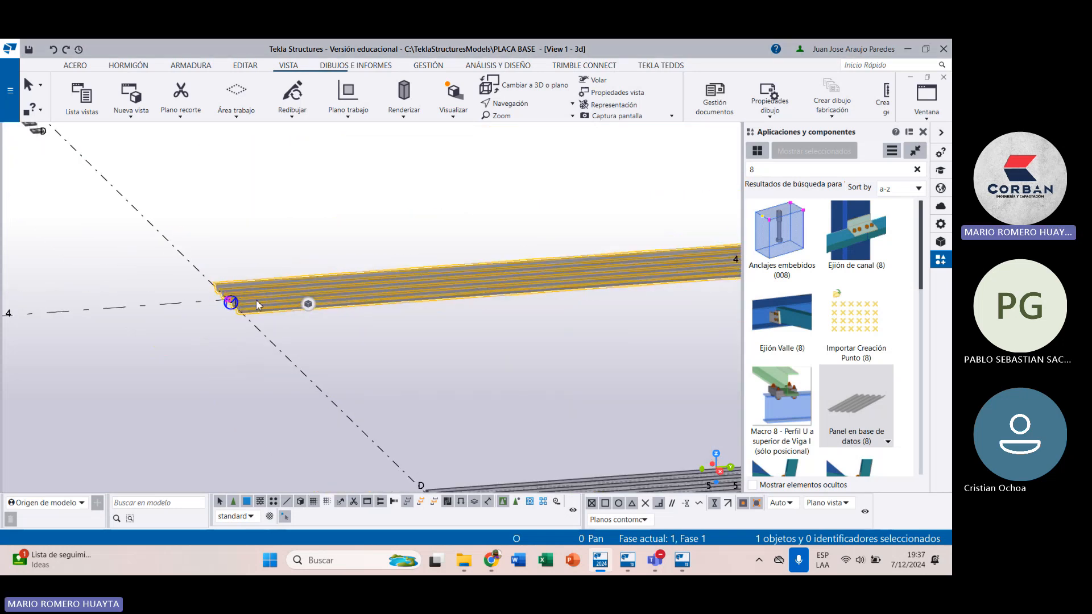
pyautogui.scroll(-5, 427, 339)
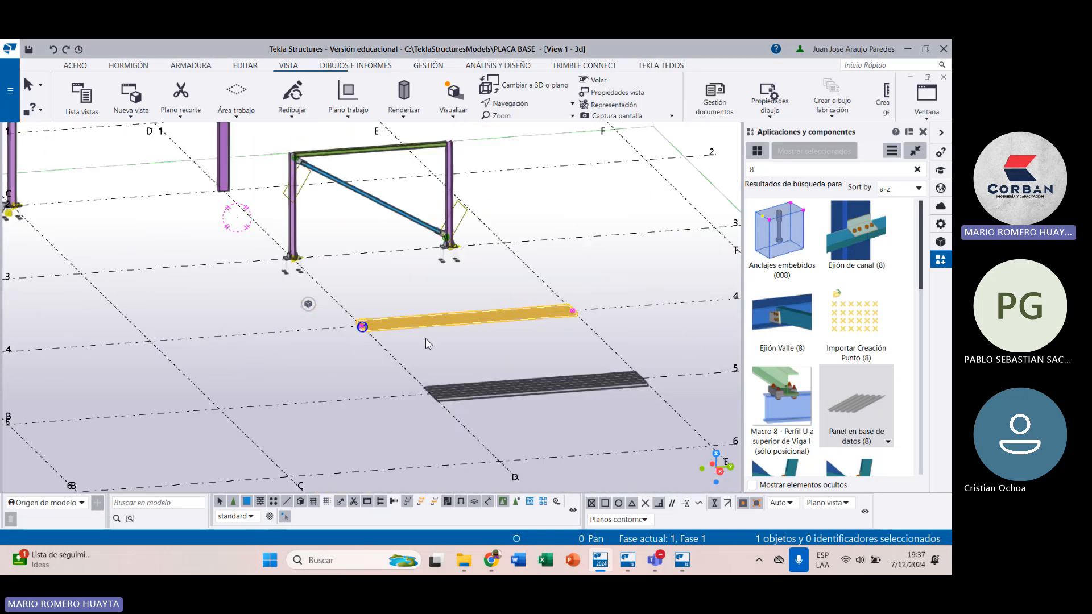
# Step: Select the deck on grid line 5, close the component catalogue and examine the deck's corrugated end at grid line D
pyautogui.click(438, 401)
pyautogui.scroll(3, 438, 407)
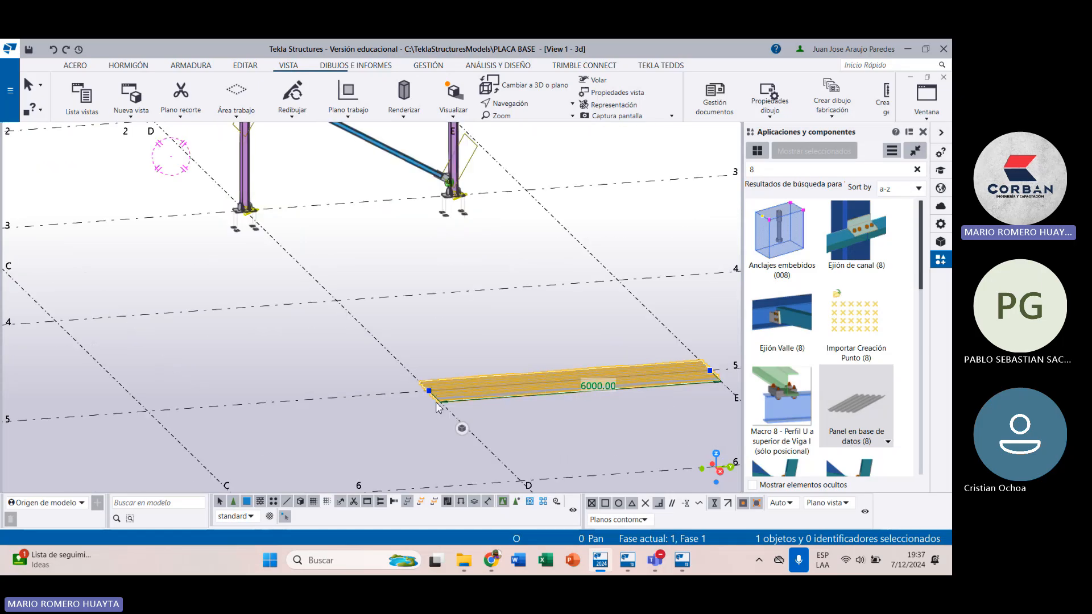
pyautogui.scroll(5, 438, 404)
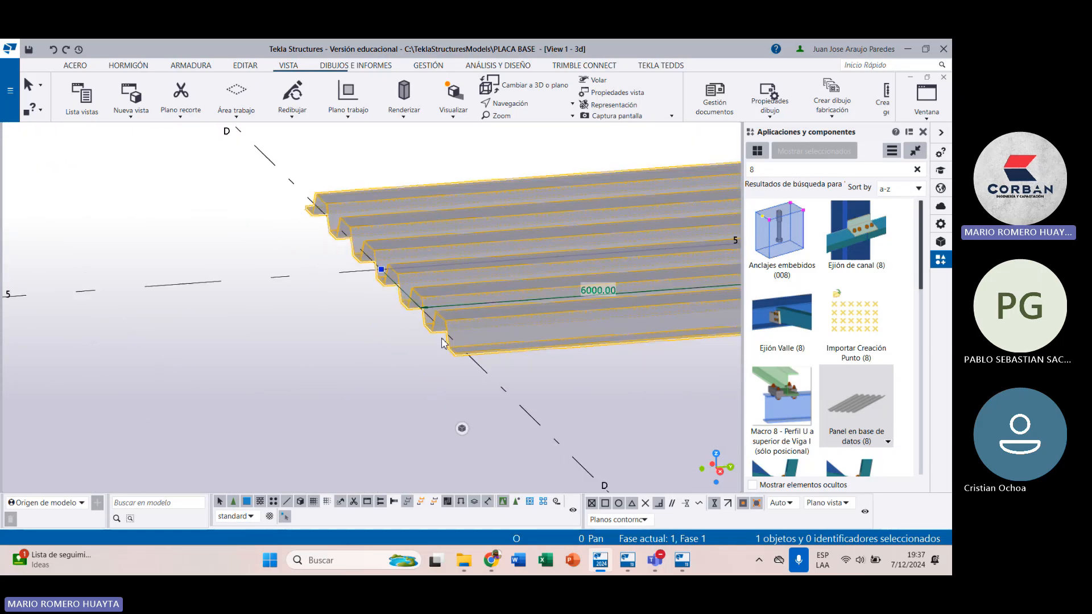
pyautogui.scroll(-4, 432, 347)
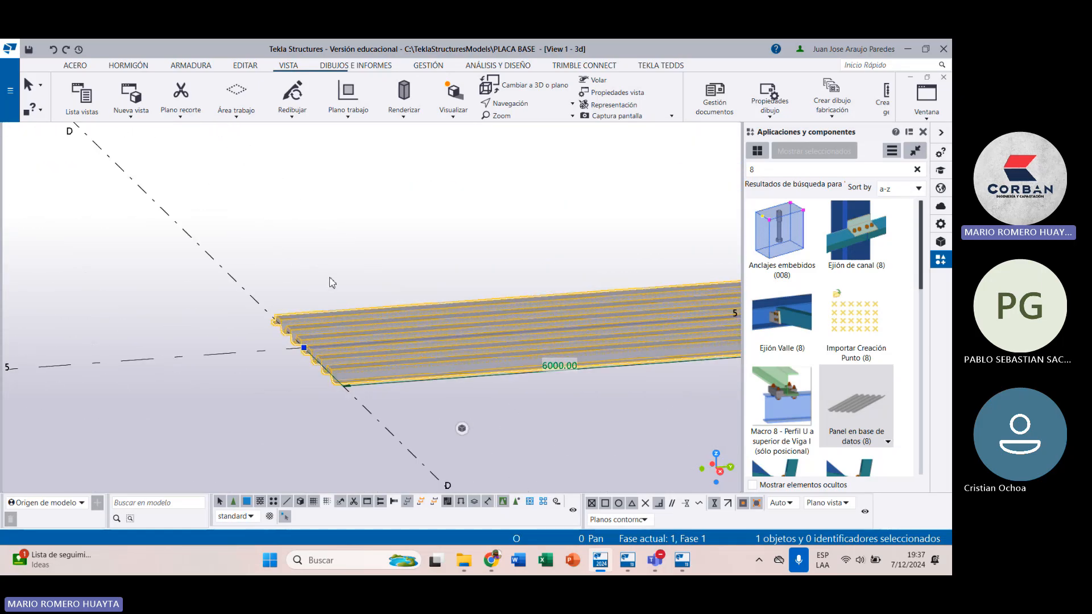
pyautogui.click(925, 149)
pyautogui.scroll(4, 381, 322)
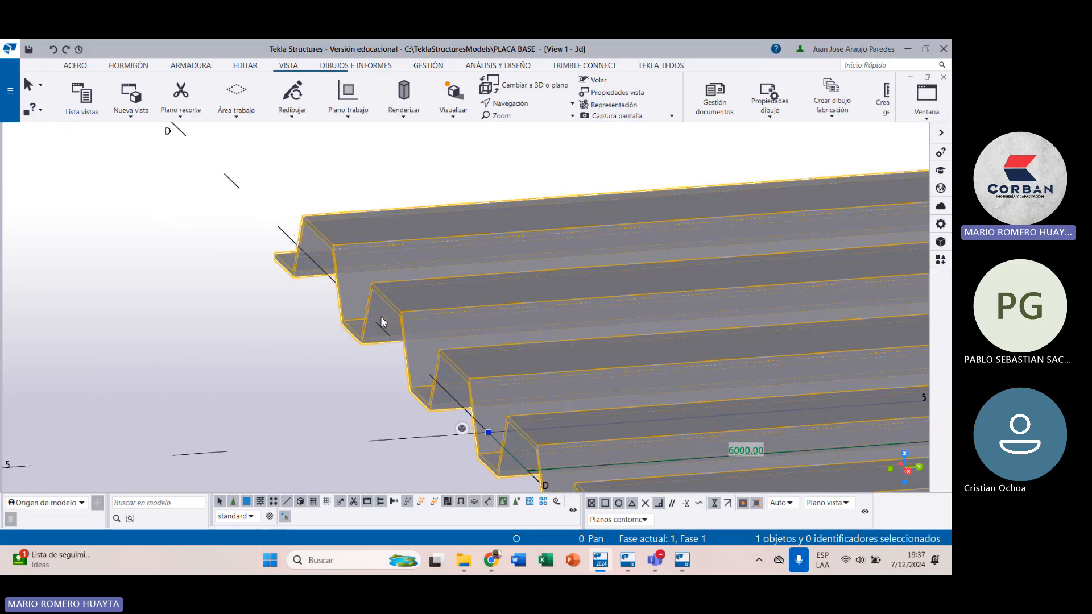
pyautogui.scroll(2, 381, 317)
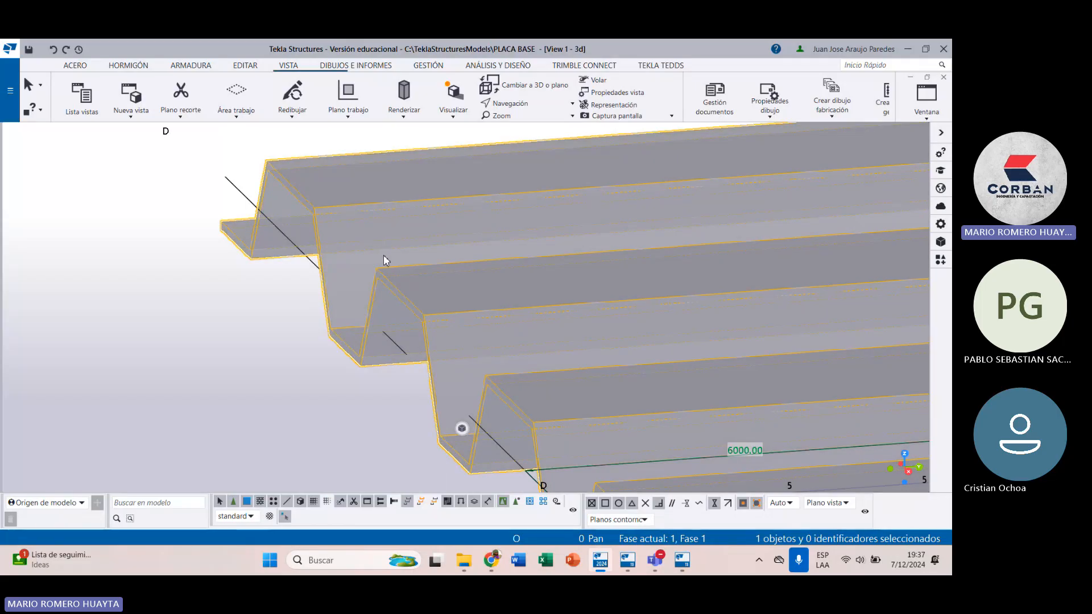
pyautogui.scroll(-5, 383, 261)
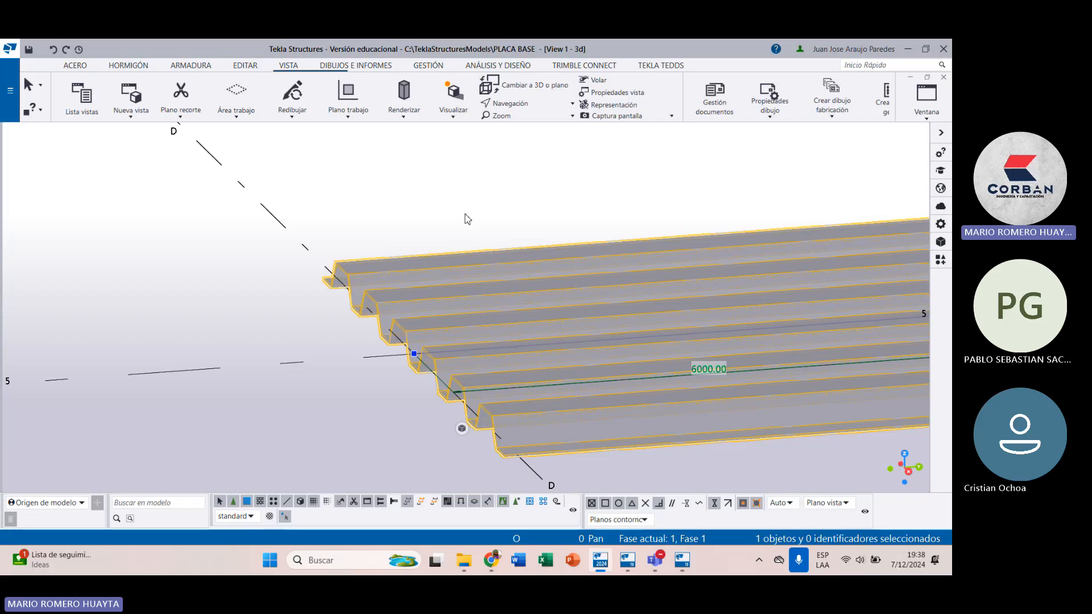
# Step: Check the profile assigned to the grid line 5 deck in its steel beam properties, and deselect the deck
pyautogui.click(941, 224)
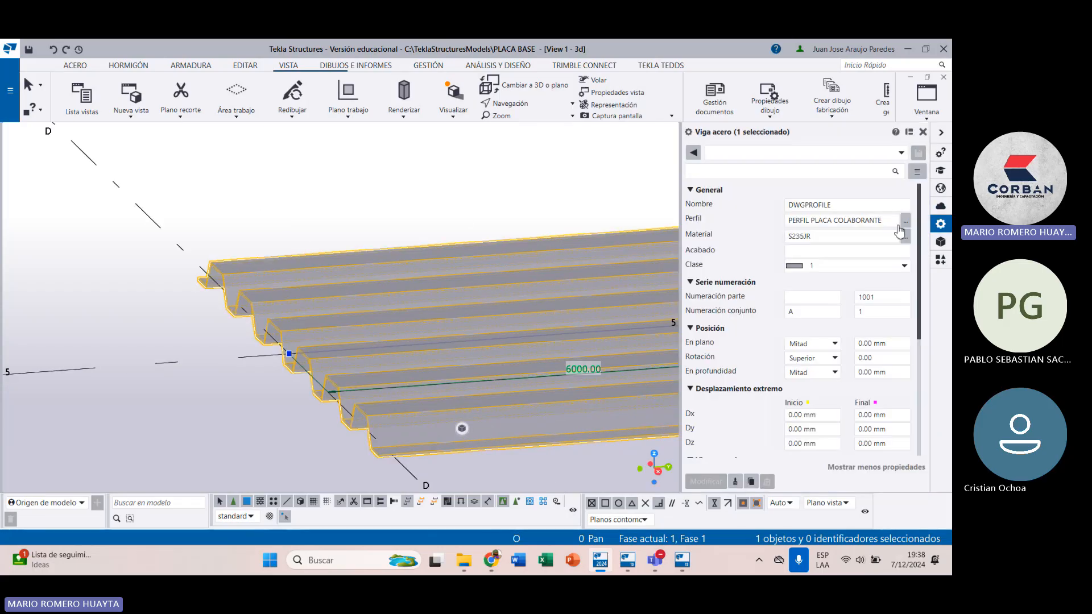
pyautogui.click(924, 132)
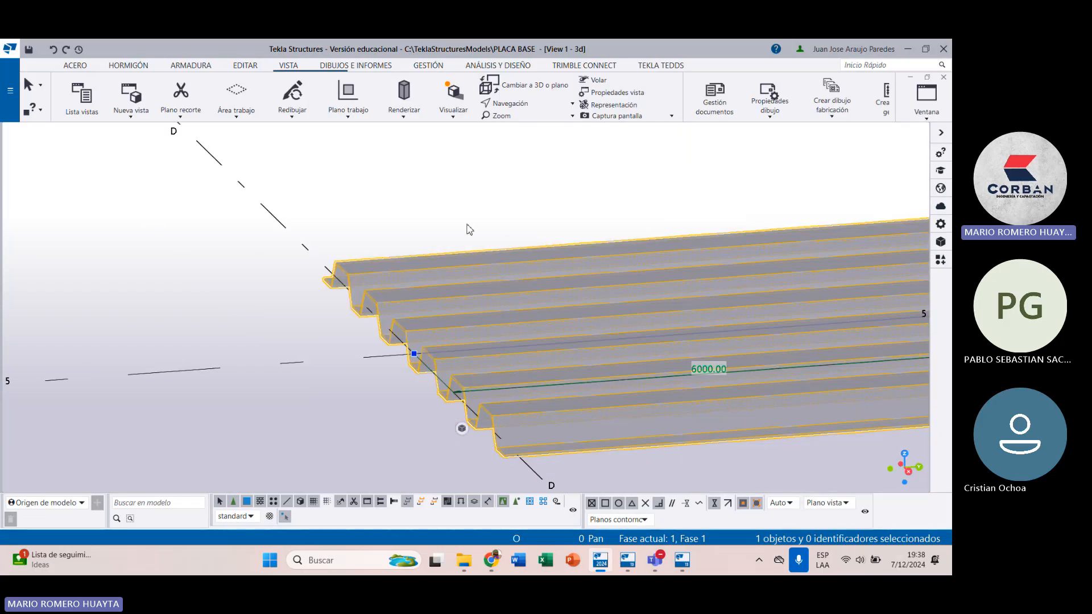
pyautogui.click(466, 225)
# Step: Show the whole grid and save the PLACA BASE model
pyautogui.scroll(-3, 321, 294)
pyautogui.scroll(-5, 322, 298)
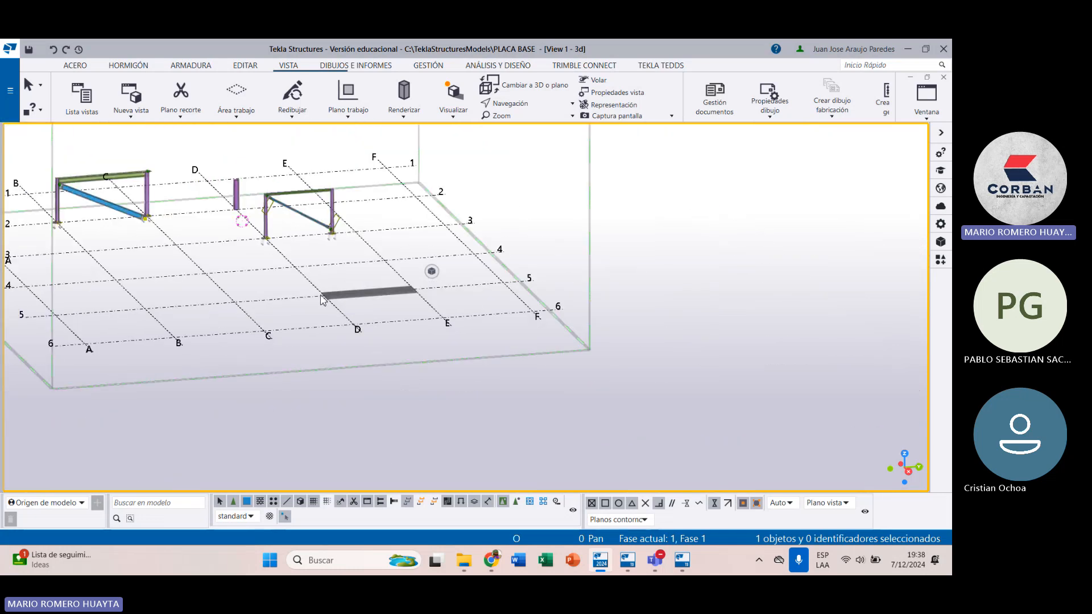
pyautogui.scroll(-4, 365, 291)
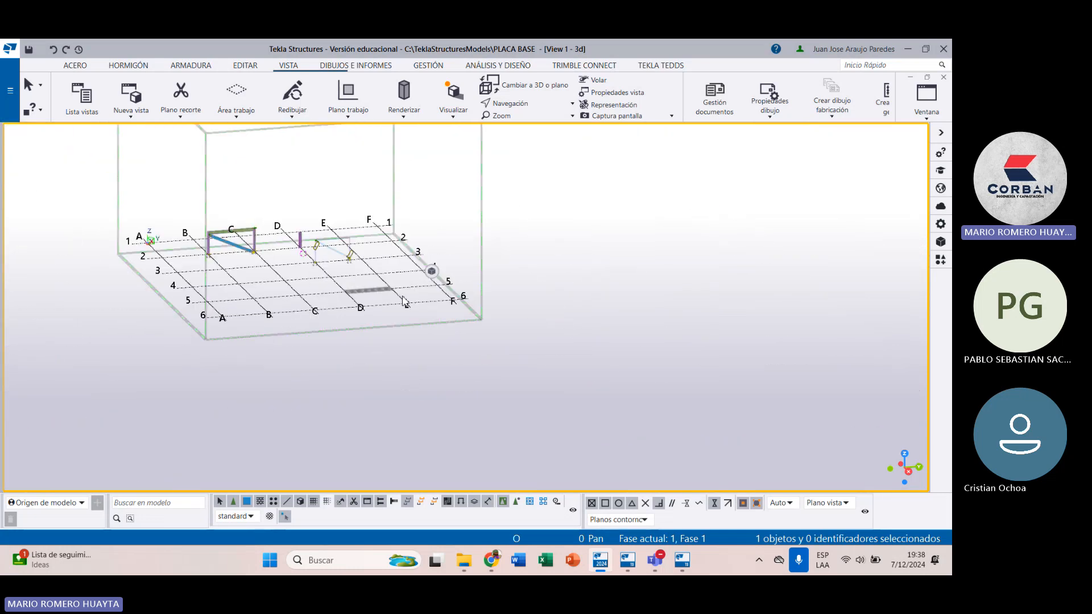
pyautogui.scroll(-2, 420, 301)
pyautogui.moveTo(376, 303); pyautogui.dragTo(381, 357, button='middle')
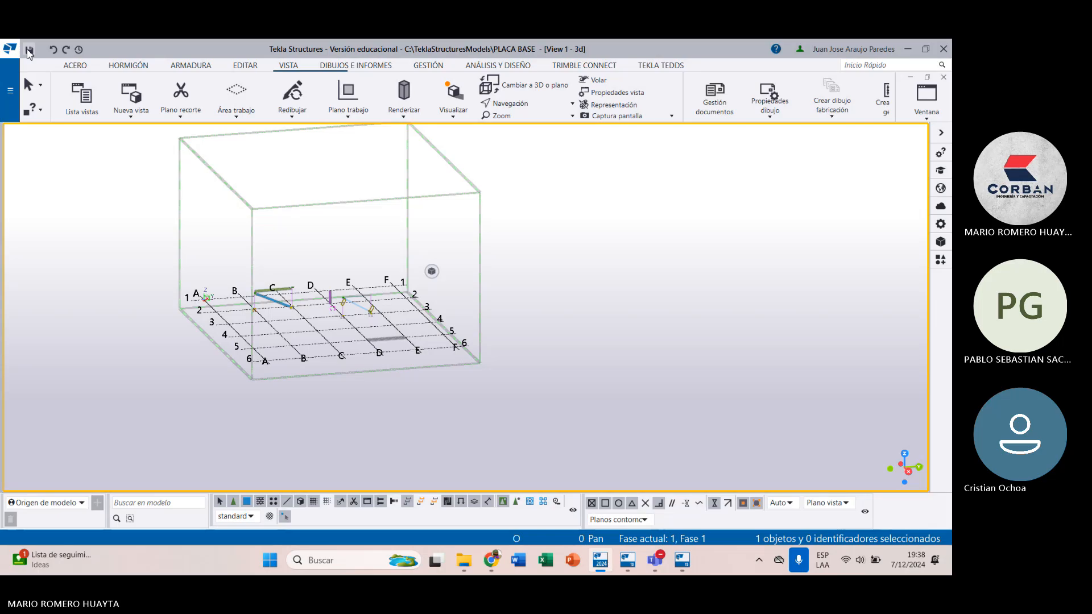
pyautogui.click(28, 51)
# Step: Open the recent model Cubierta and show its View 1 - 3d
pyautogui.click(9, 49)
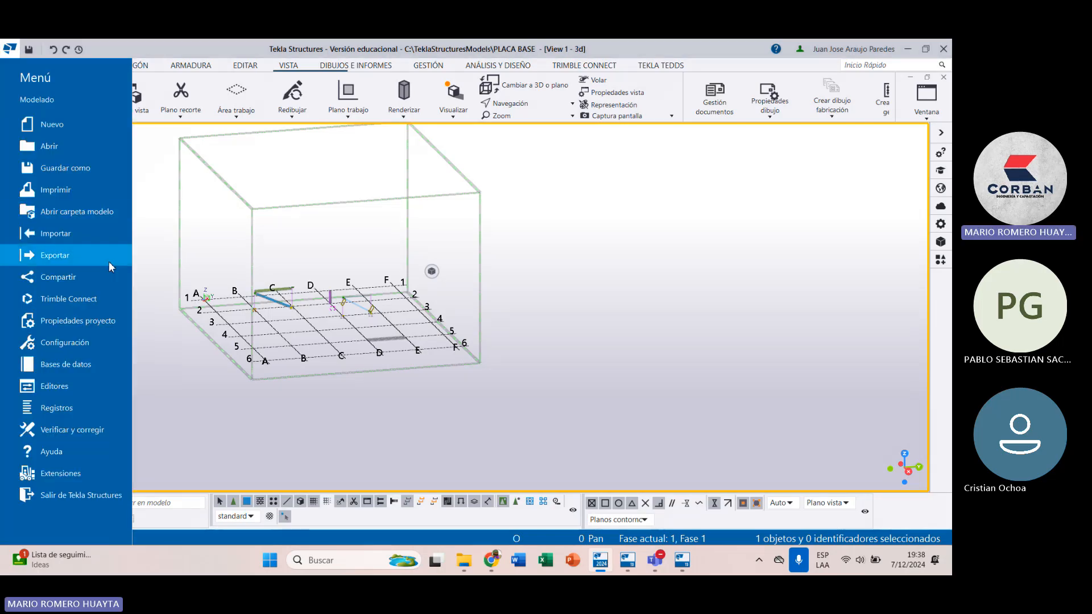
pyautogui.click(59, 145)
pyautogui.click(163, 109)
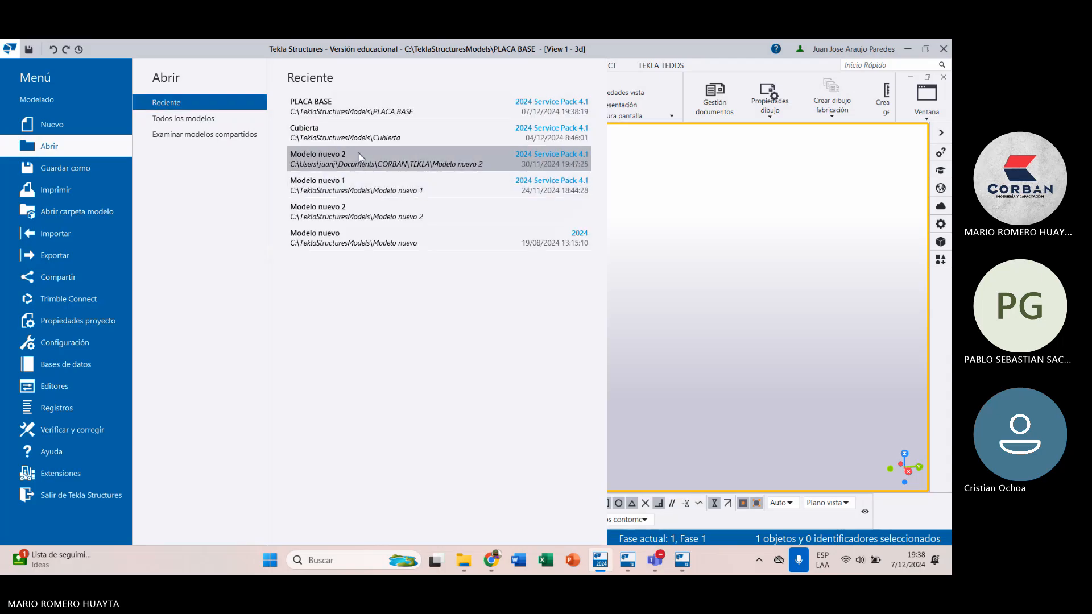
pyautogui.click(342, 139)
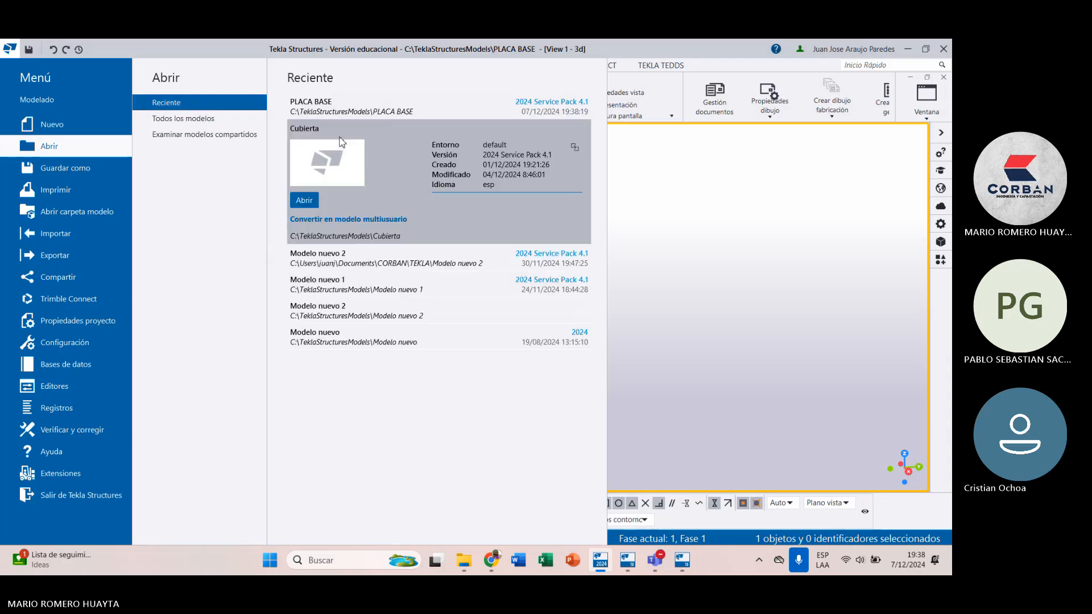
pyautogui.press('Escape')
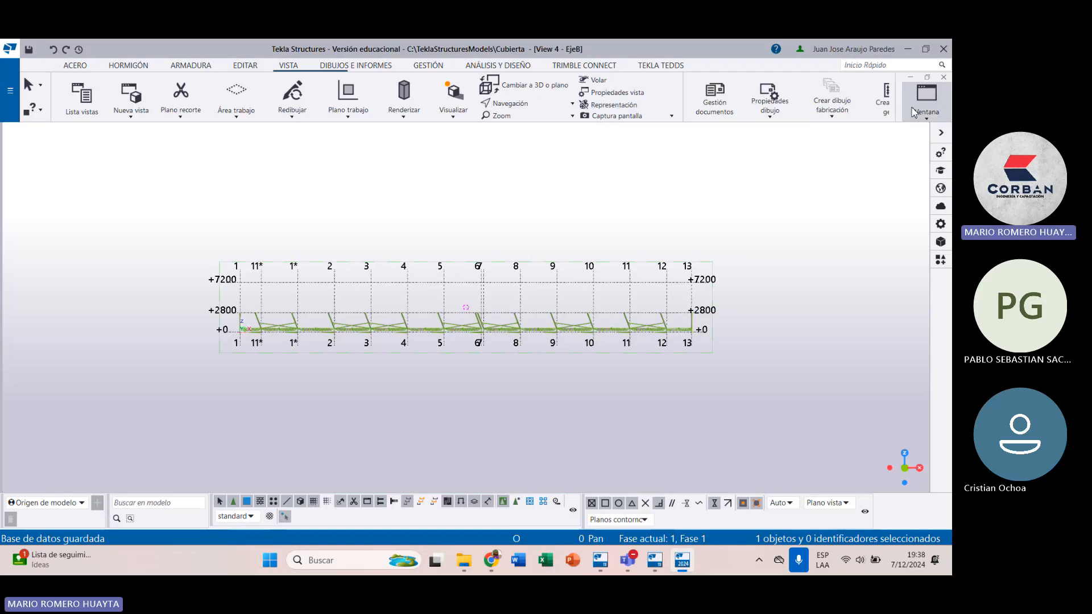
pyautogui.click(926, 96)
pyautogui.click(883, 206)
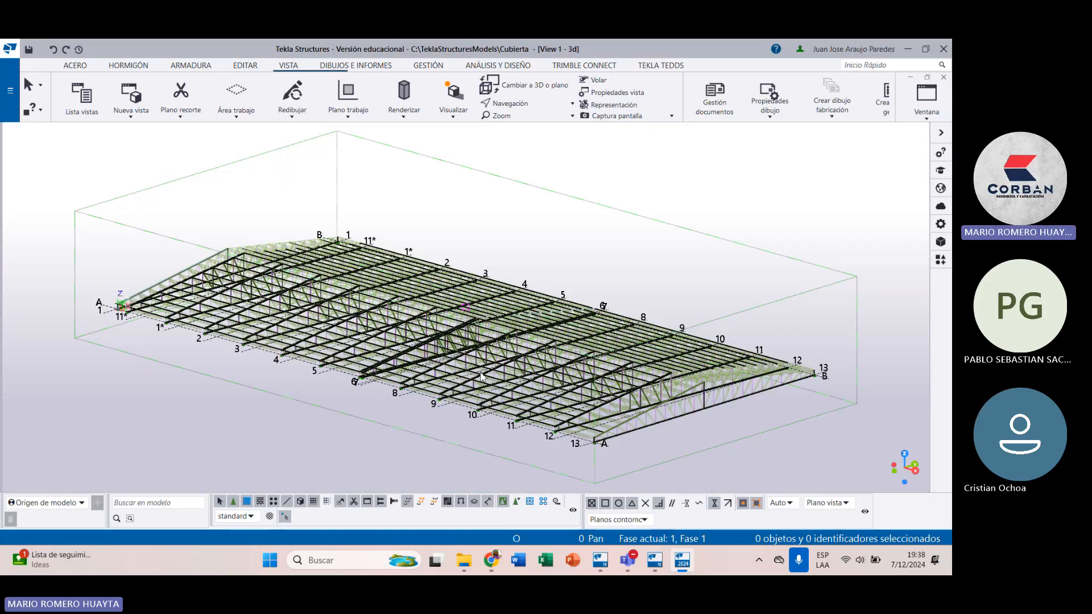
# Step: Start AutoCAD 2025 and open the recent drawing PLANOS TRABAJO INDIVIDUAL
pyautogui.click(379, 564)
pyautogui.write('AUT')
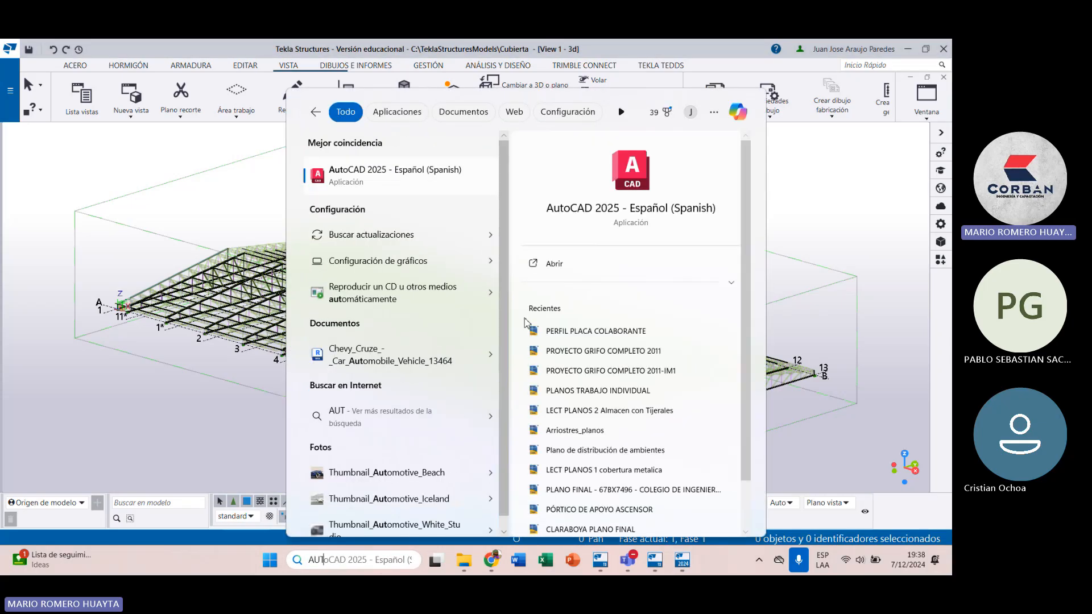
pyautogui.click(570, 271)
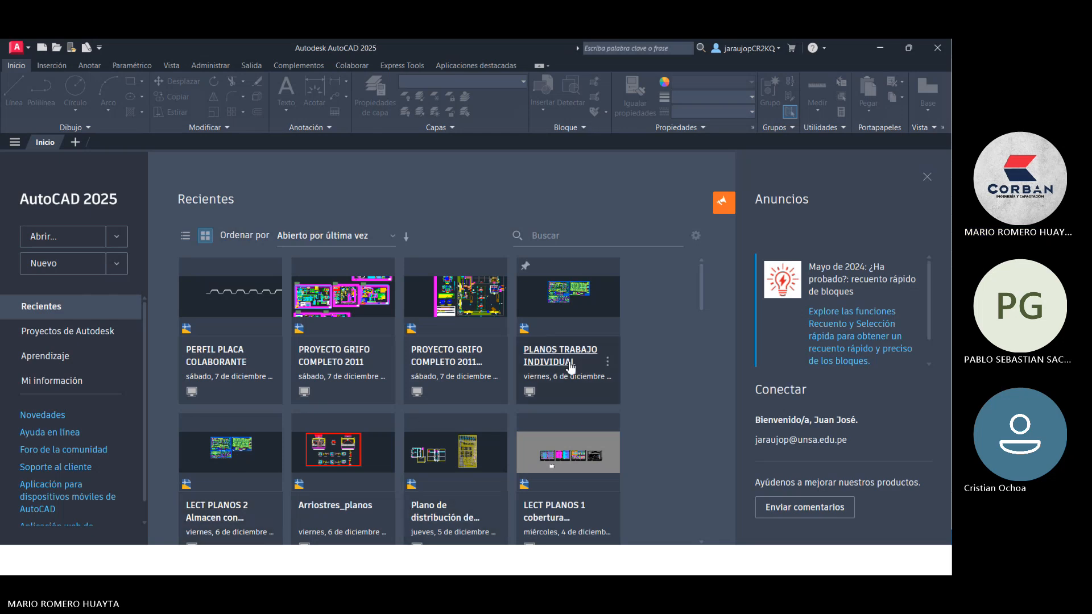
pyautogui.click(568, 368)
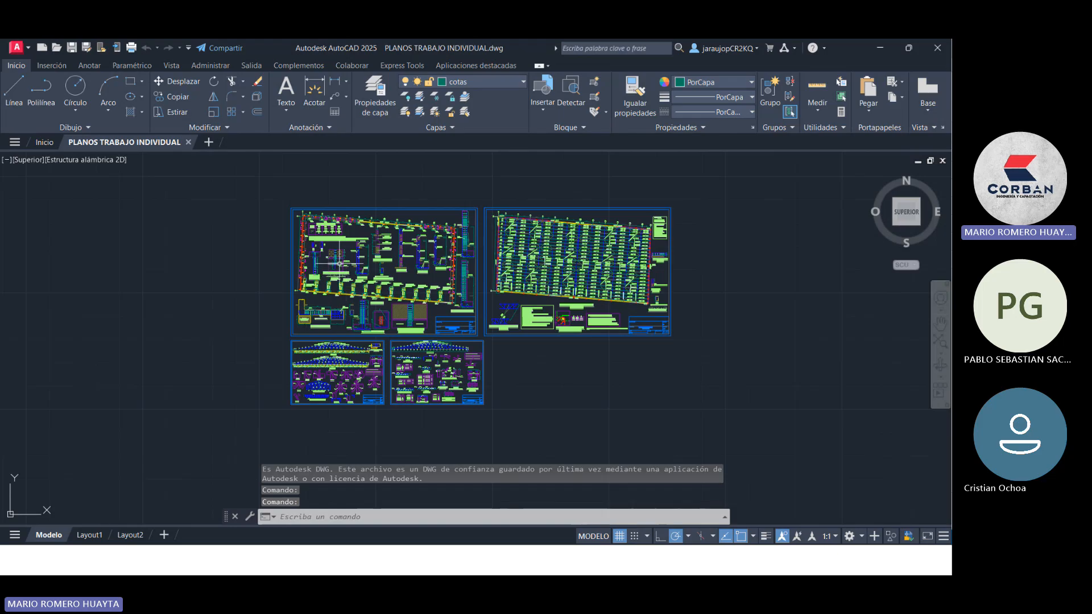
# Step: Examine the VIGA VC-2 and column anchorage details, and the TIMPANO T-1 and T-2 truss elevations
pyautogui.scroll(1, 340, 285)
pyautogui.scroll(6, 353, 319)
pyautogui.scroll(-3, 618, 253)
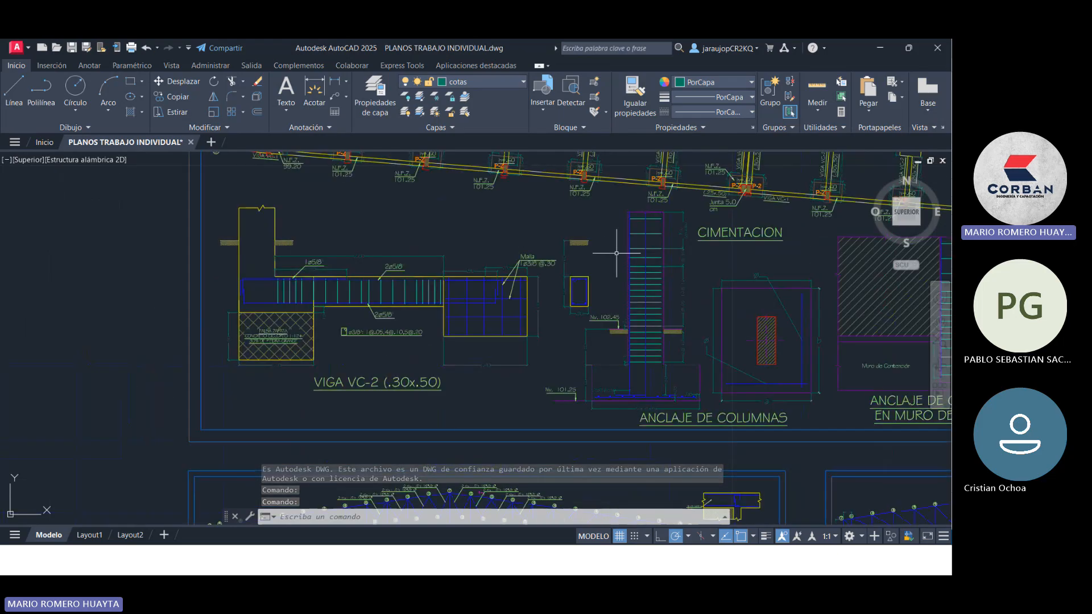
pyautogui.scroll(1, 706, 217)
pyautogui.scroll(-7, 641, 262)
pyautogui.scroll(5, 629, 228)
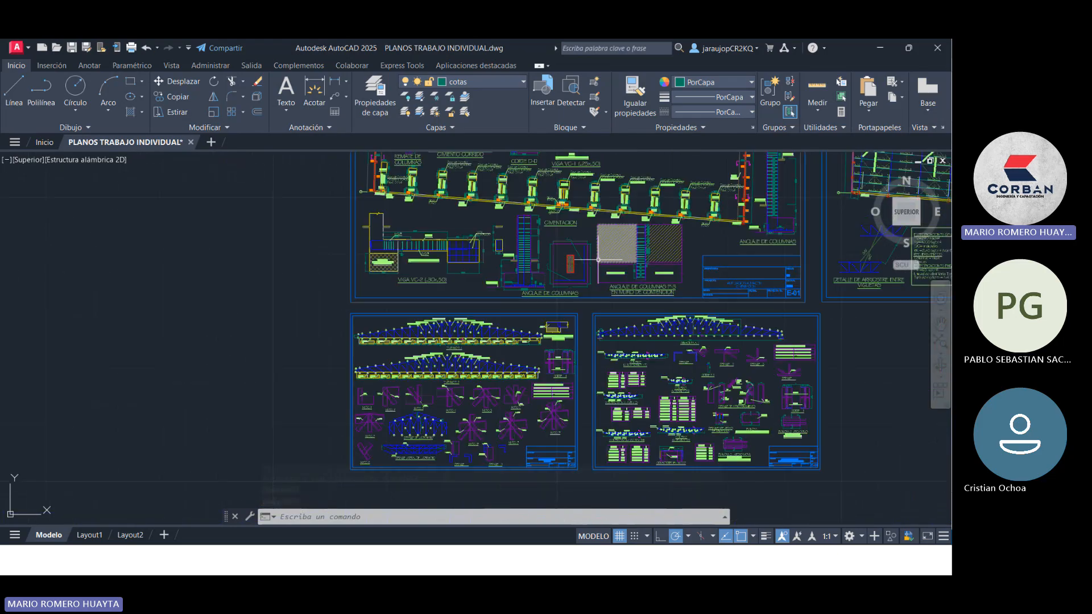
pyautogui.moveTo(520, 347)
pyautogui.mouseDown(button='middle')
pyautogui.moveTo(479, 383)
pyautogui.moveTo(481, 330)
pyautogui.mouseUp(button='middle')
pyautogui.scroll(6, 264, 313)
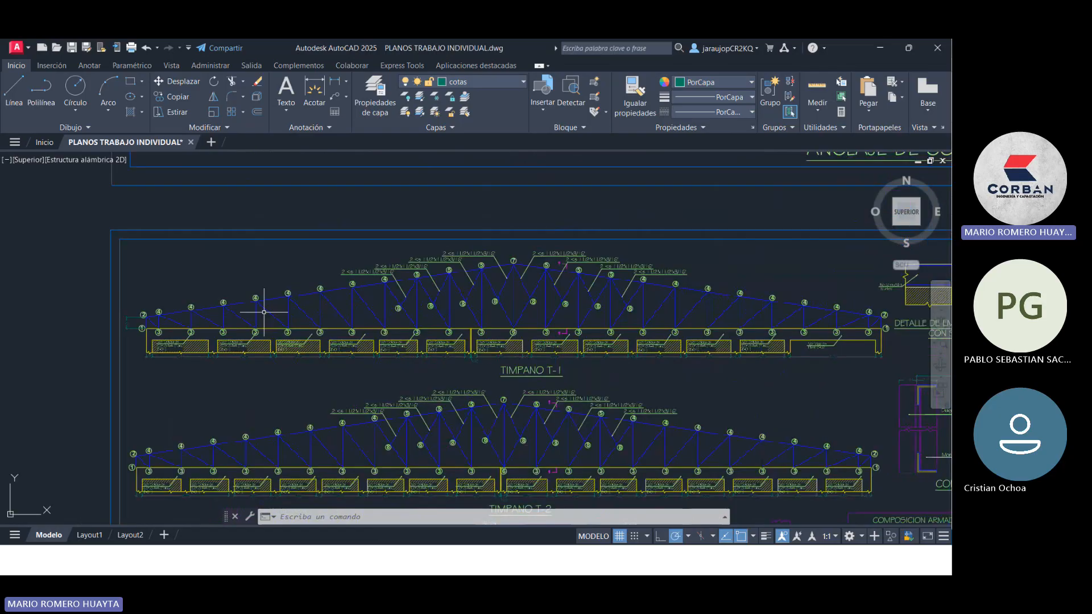
pyautogui.scroll(-8, 388, 327)
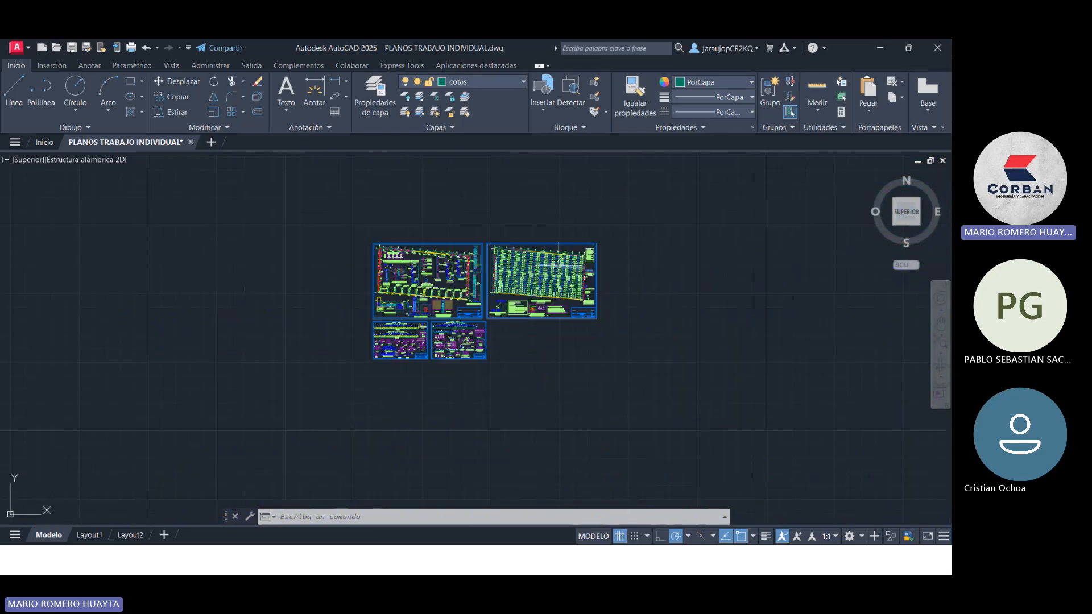
# Step: Examine the V-2 joists and the TIMPANO T-1 edge on the roof framing plan, and check the truss detail sheet
pyautogui.scroll(8, 529, 251)
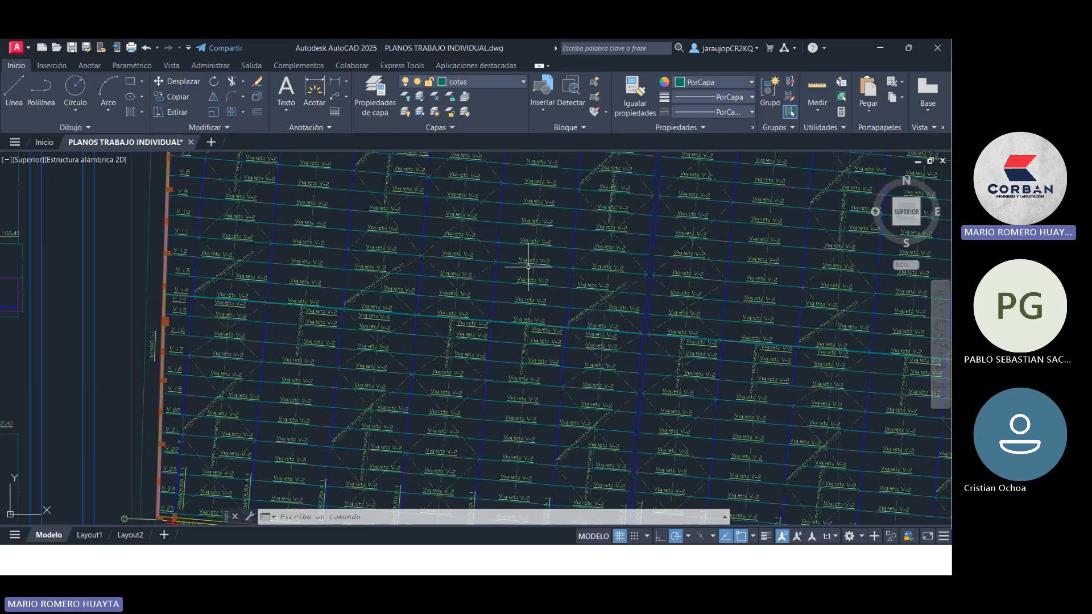
pyautogui.scroll(-3, 398, 319)
pyautogui.scroll(3, 380, 356)
pyautogui.scroll(-6, 380, 357)
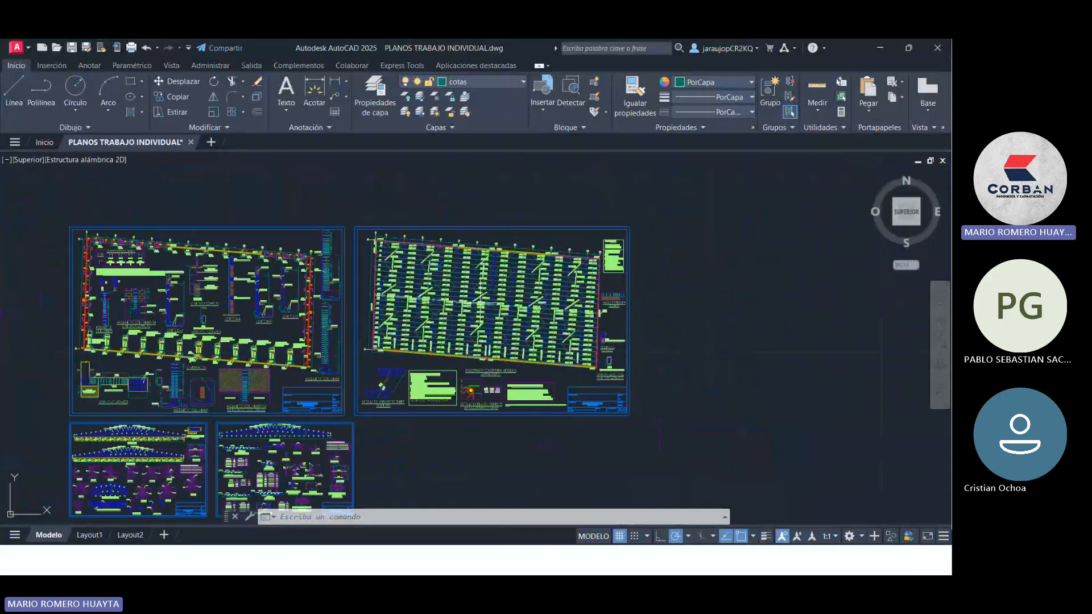
pyautogui.scroll(4, 494, 293)
pyautogui.scroll(4, 171, 315)
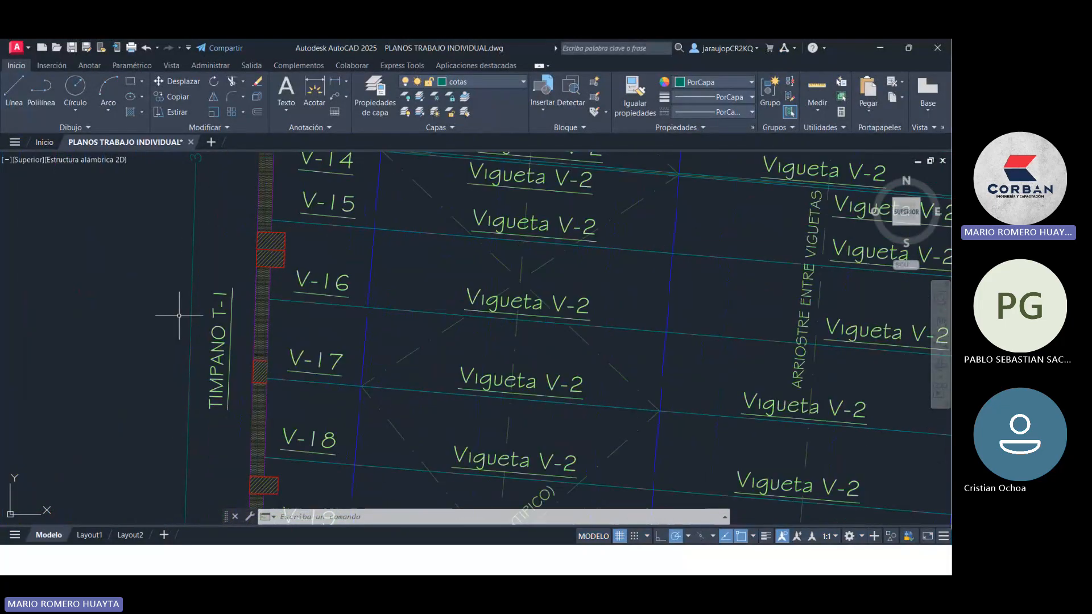
pyautogui.scroll(-10, 183, 295)
pyautogui.scroll(10, 182, 295)
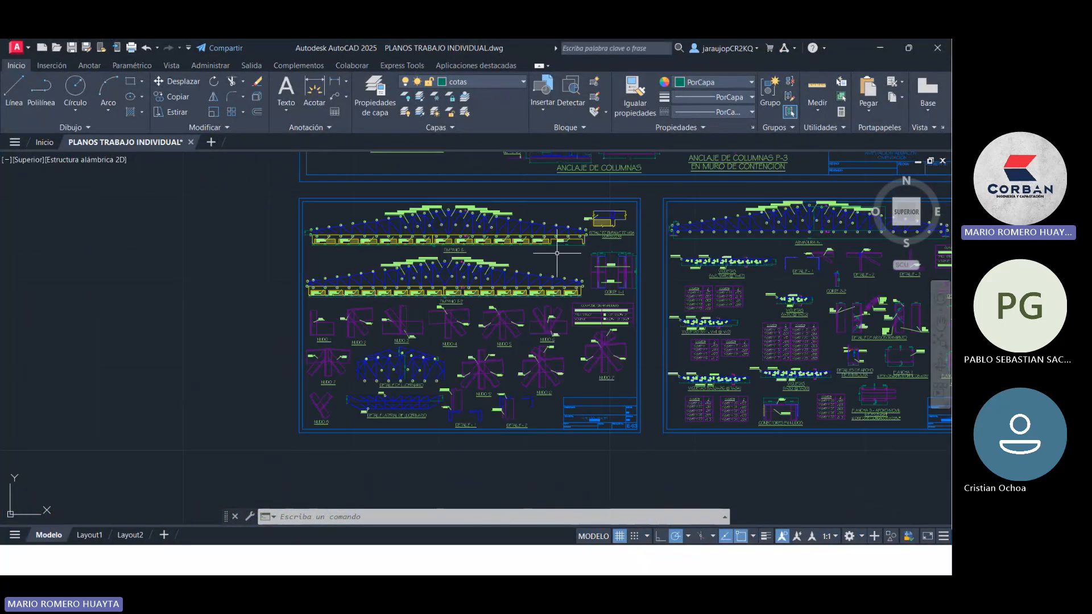
pyautogui.scroll(-8, 254, 273)
pyautogui.scroll(-2, 254, 273)
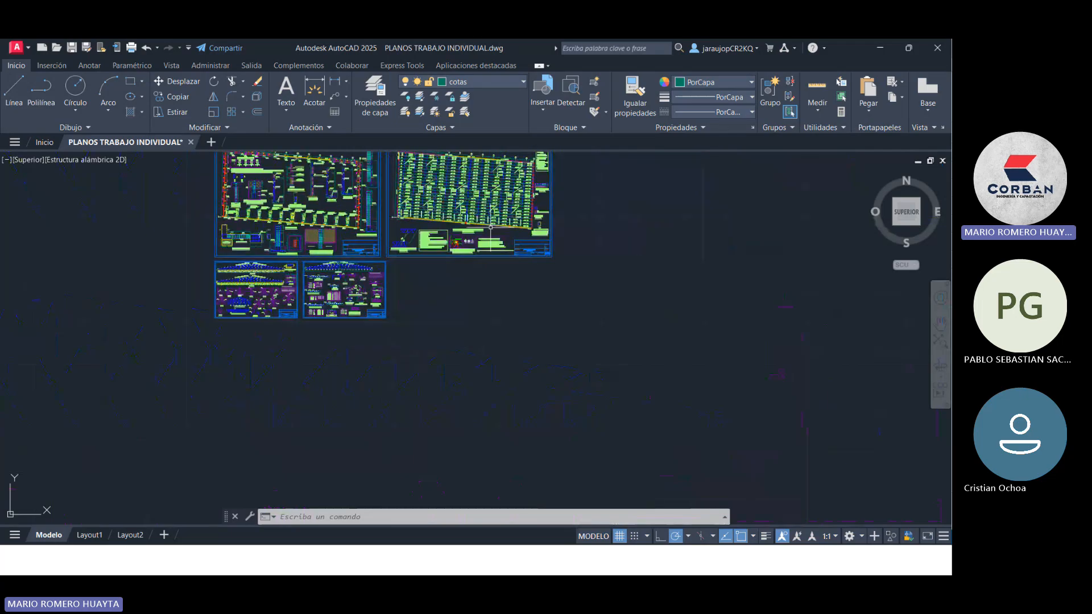
# Step: Locate TIMPANO T-2 on the roof framing plan and compare it with its elevation on the truss sheet
pyautogui.scroll(10, 496, 266)
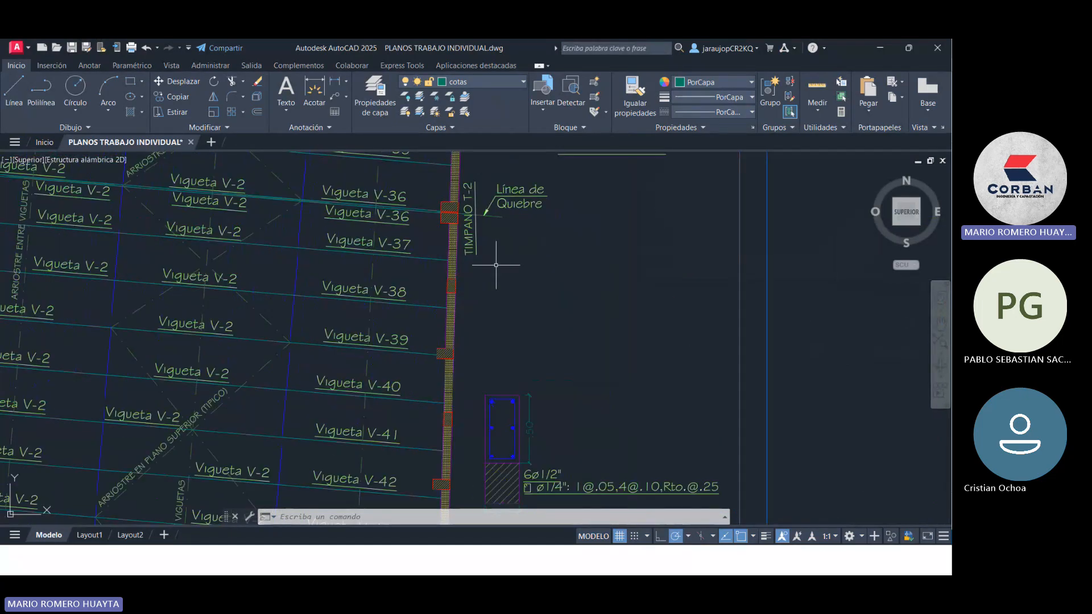
pyautogui.scroll(-9, 496, 266)
pyautogui.scroll(8, 228, 340)
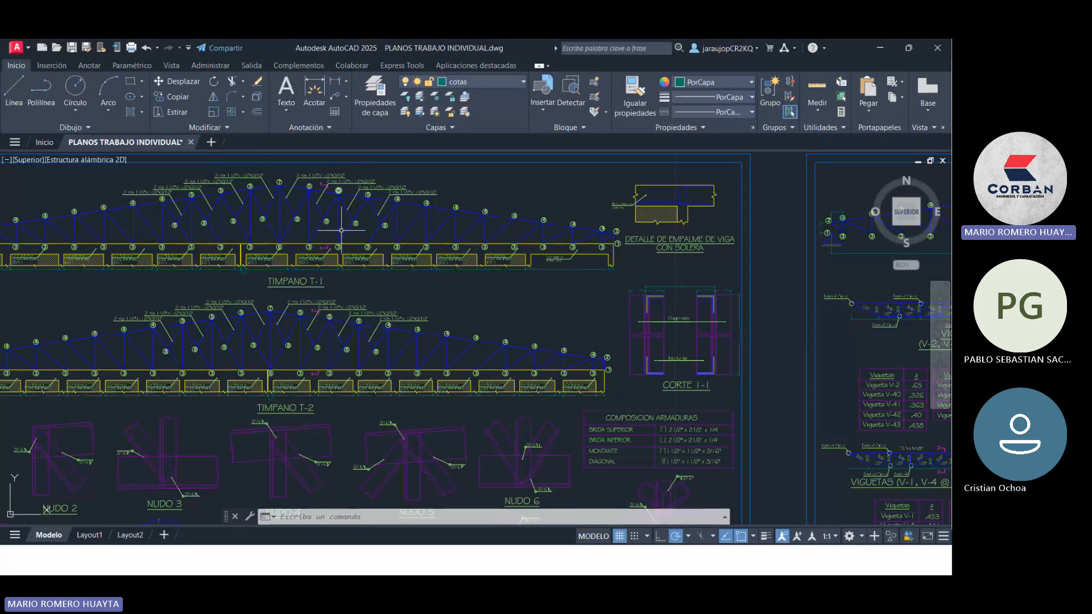
pyautogui.scroll(-7, 347, 265)
pyautogui.scroll(-2, 347, 265)
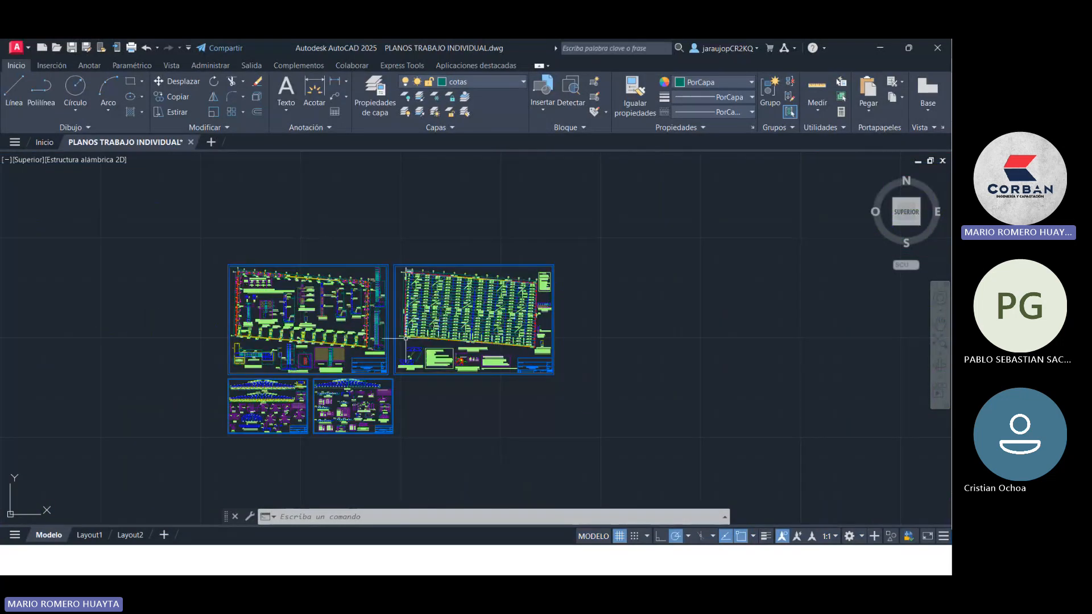
# Step: Examine the foundation plan sheet with its wall sections and column details, and return to the overview of the sheets
pyautogui.scroll(8, 343, 320)
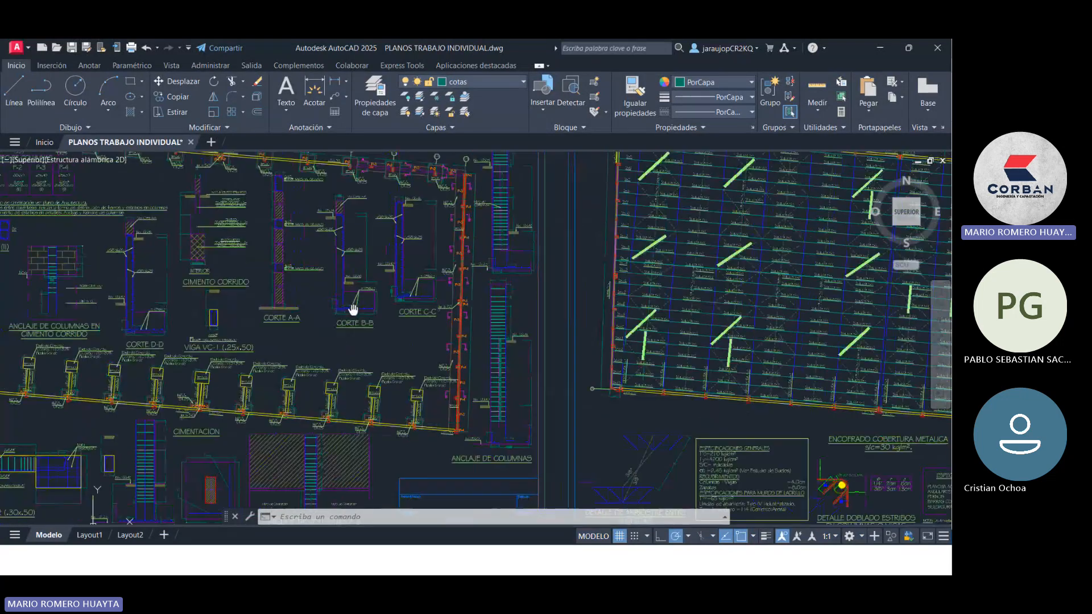
pyautogui.scroll(8, 254, 382)
pyautogui.scroll(-9, 239, 307)
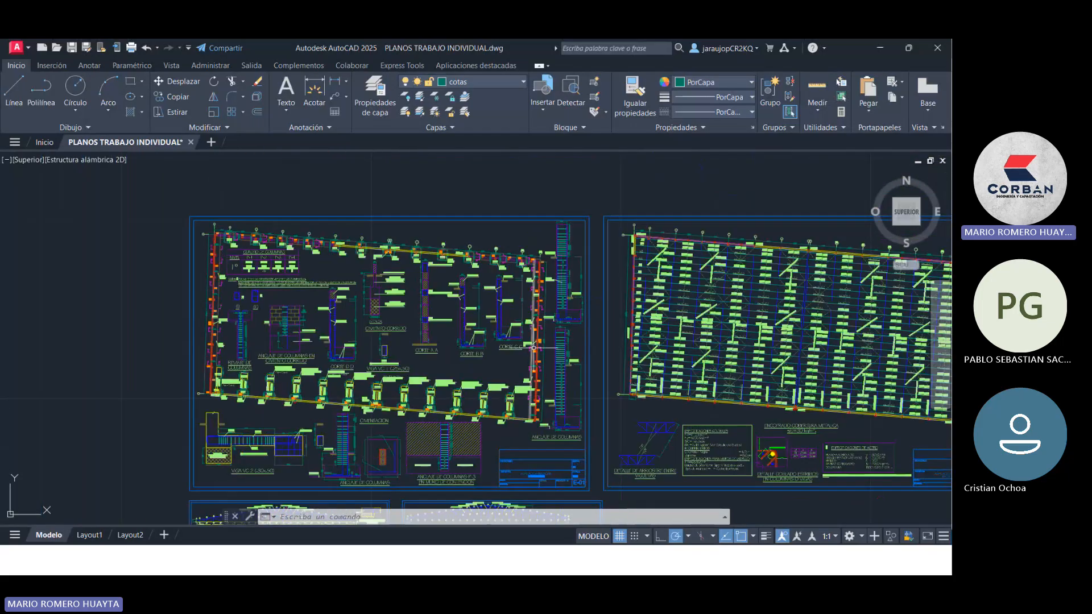
pyautogui.scroll(9, 521, 344)
pyautogui.scroll(-9, 521, 344)
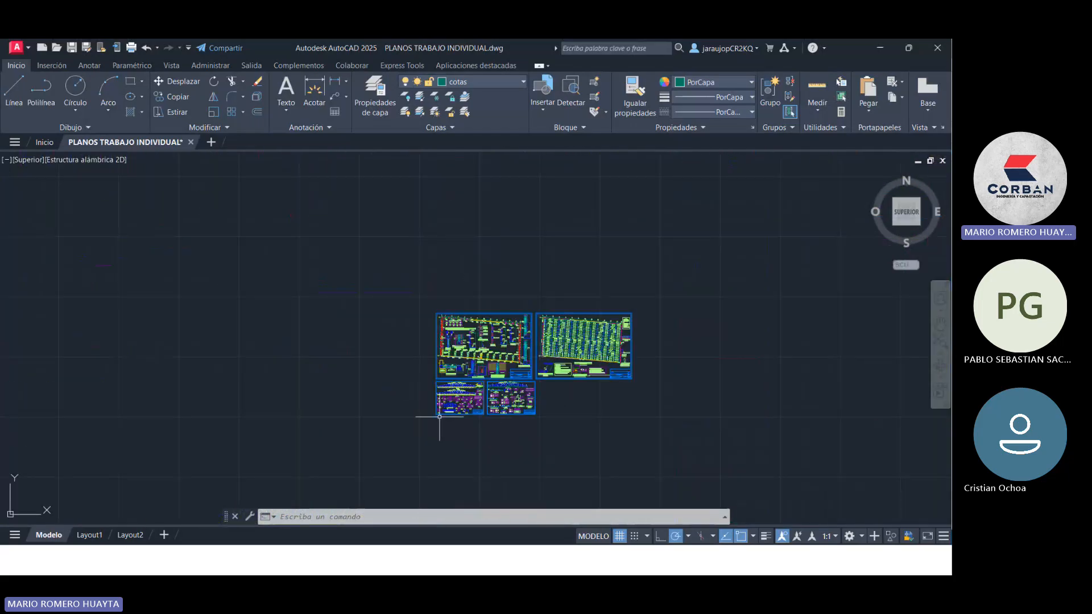
pyautogui.scroll(9, 438, 403)
pyautogui.scroll(-9, 420, 345)
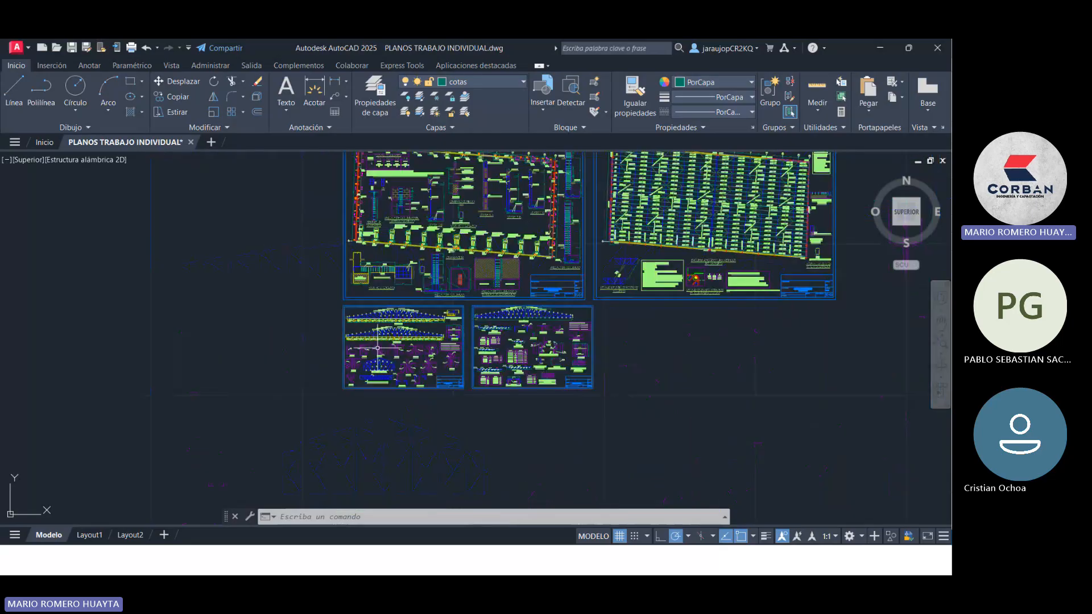
# Step: Inspect the 3/16" weld symbol on the NUDO 2 joint detail
pyautogui.scroll(9, 358, 352)
pyautogui.scroll(6, 350, 335)
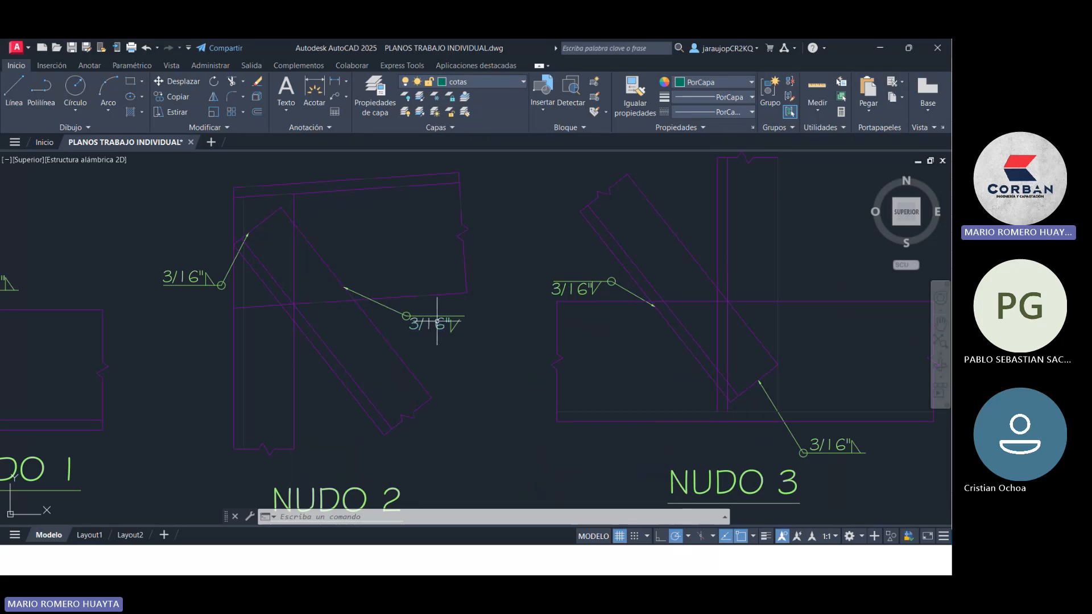
pyautogui.scroll(10, 451, 327)
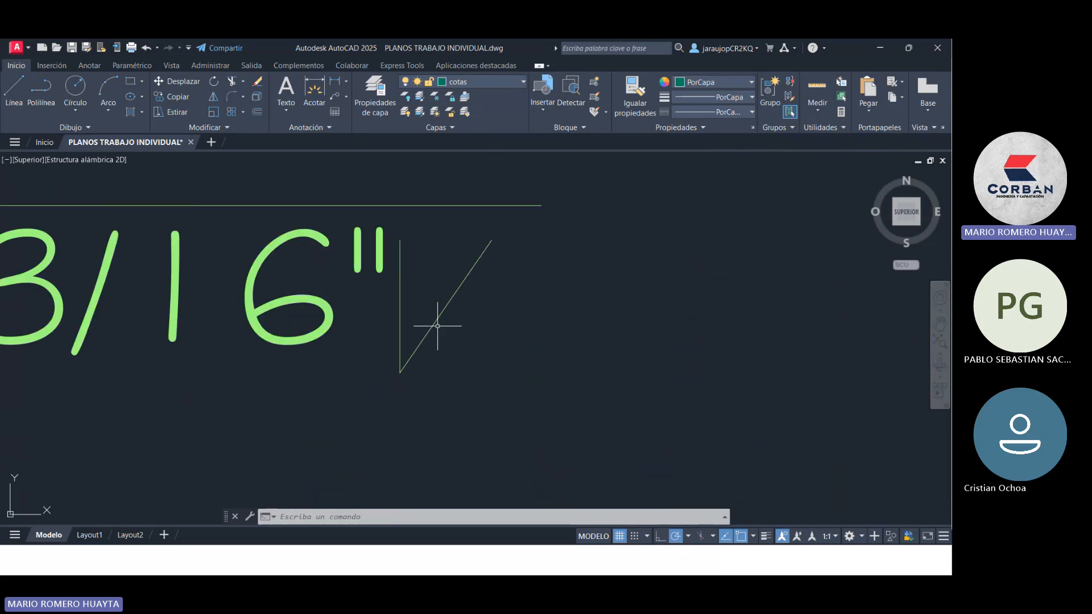
pyautogui.scroll(-10, 392, 305)
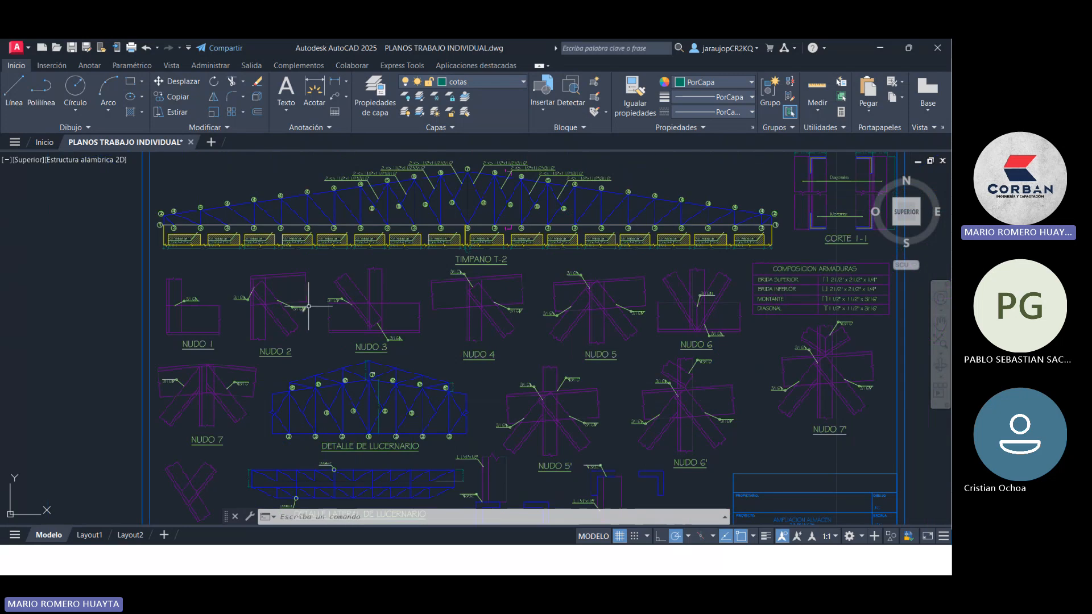
# Step: Review the remaining node details and read the member profiles in the COMPOSICION ARMADURAS table
pyautogui.moveTo(505, 302); pyautogui.dragTo(417, 280, button='middle')
pyautogui.moveTo(459, 428); pyautogui.dragTo(404, 407, button='middle')
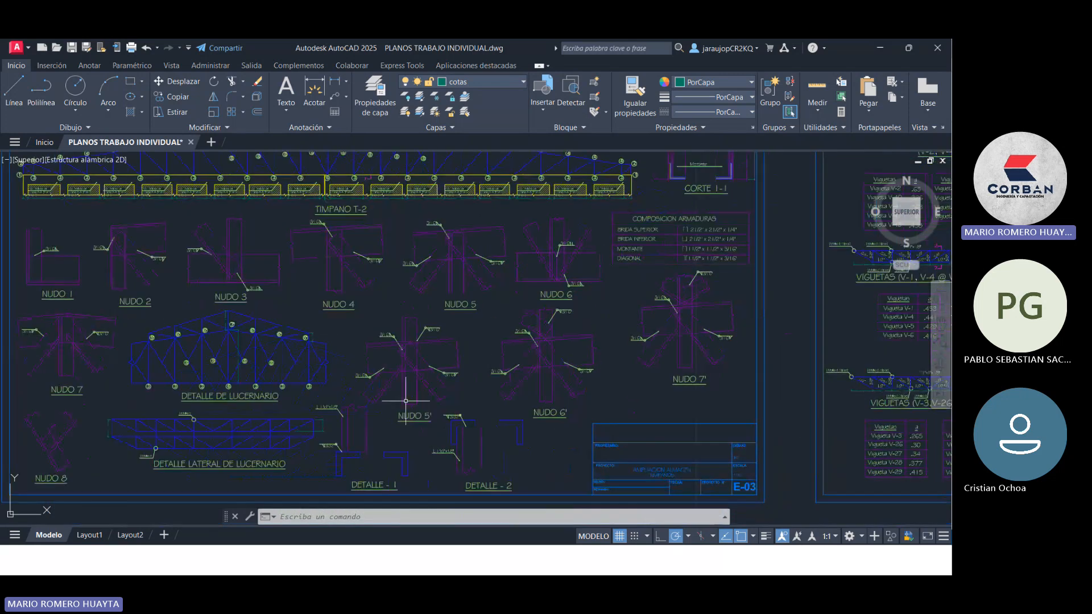
pyautogui.scroll(4, 405, 407)
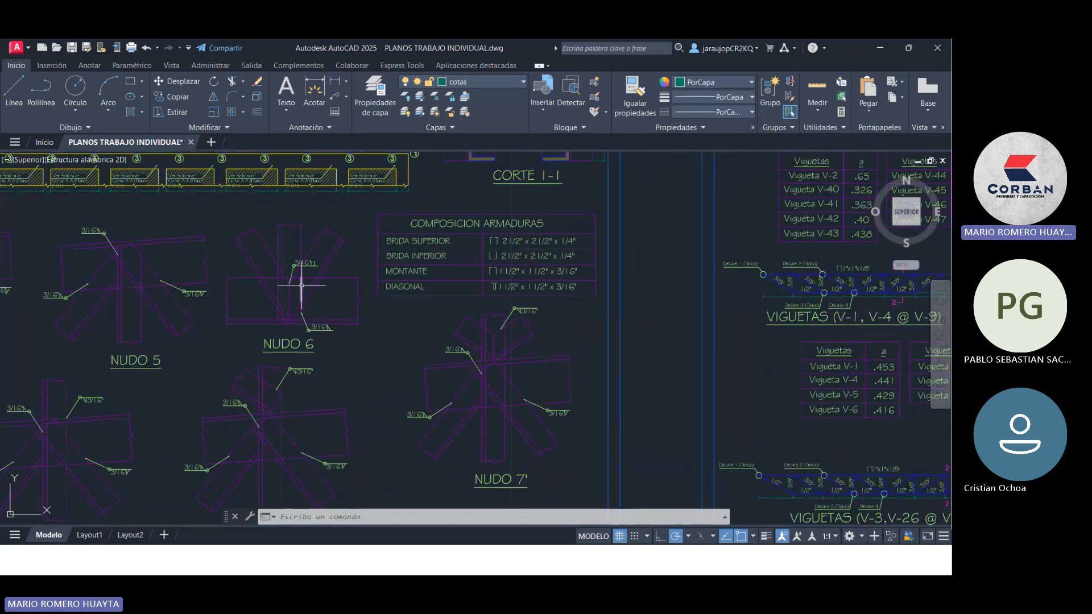
pyautogui.scroll(6, 403, 253)
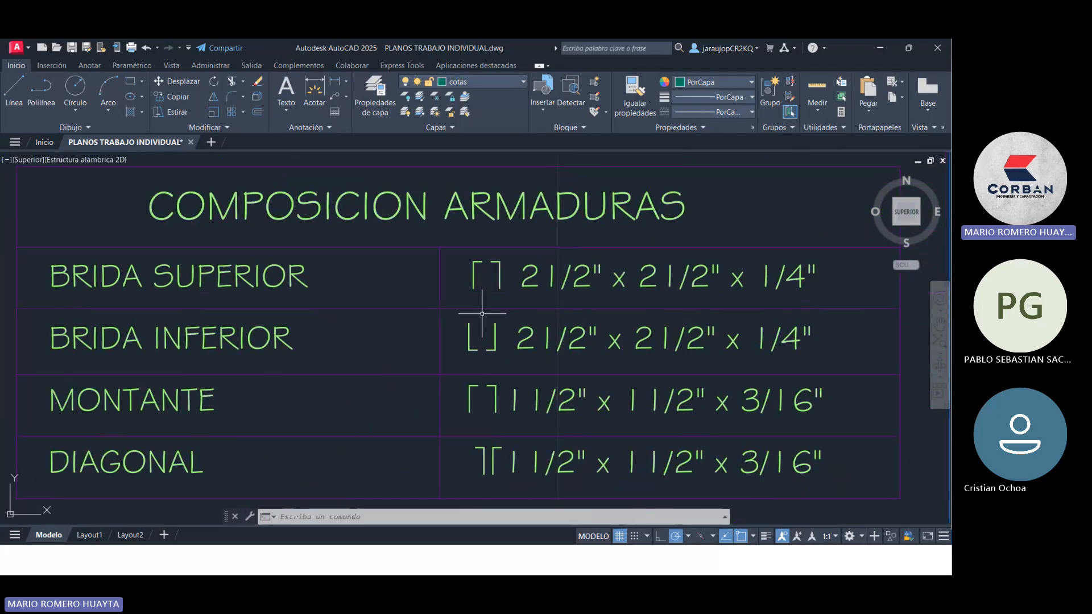
pyautogui.scroll(-10, 525, 285)
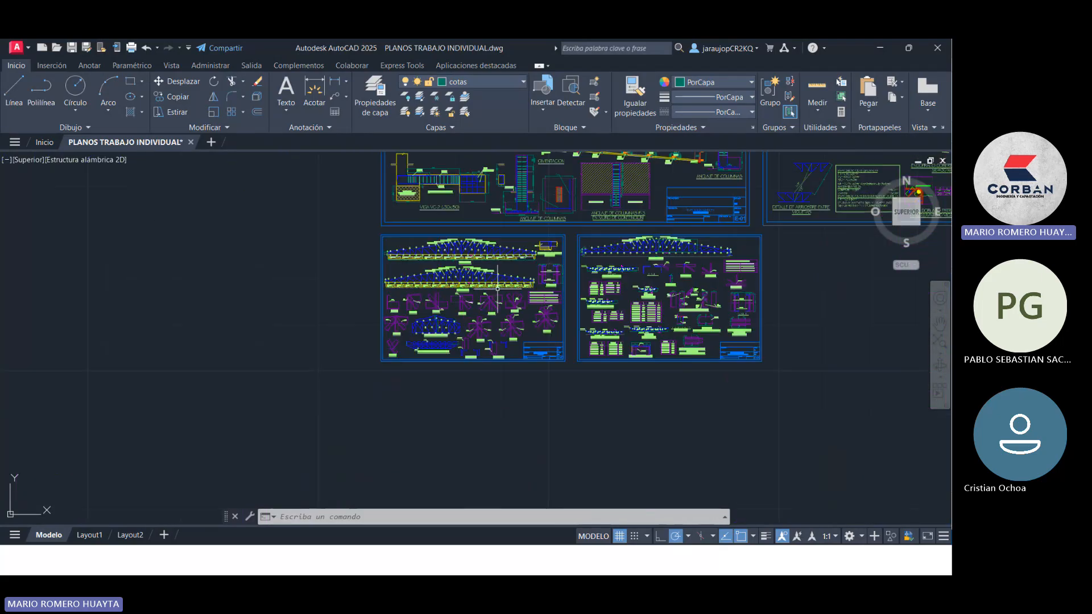
# Step: Examine the numbered nodes of TIMPANO T-2 beside CORTE 1-1, and look over the neighbouring truss and joist sheet
pyautogui.scroll(3, 291, 286)
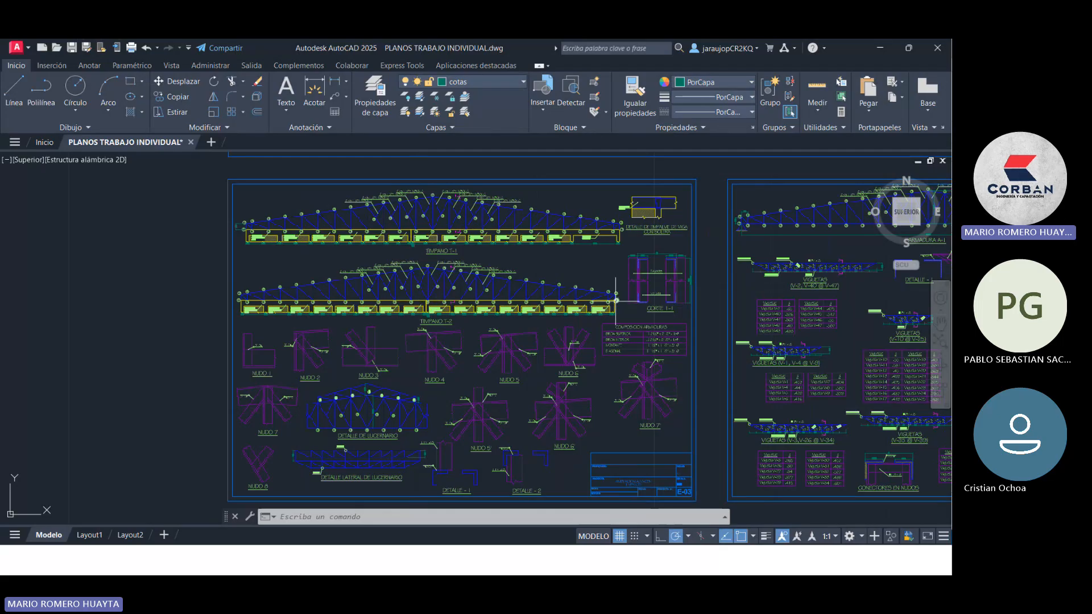
pyautogui.scroll(3, 625, 307)
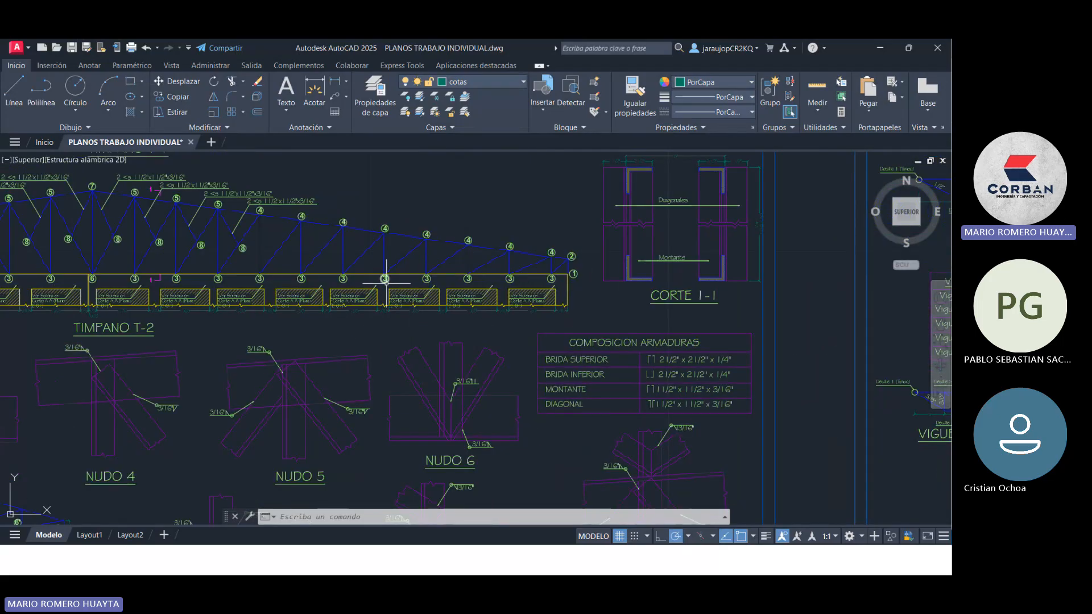
pyautogui.scroll(-5, 478, 271)
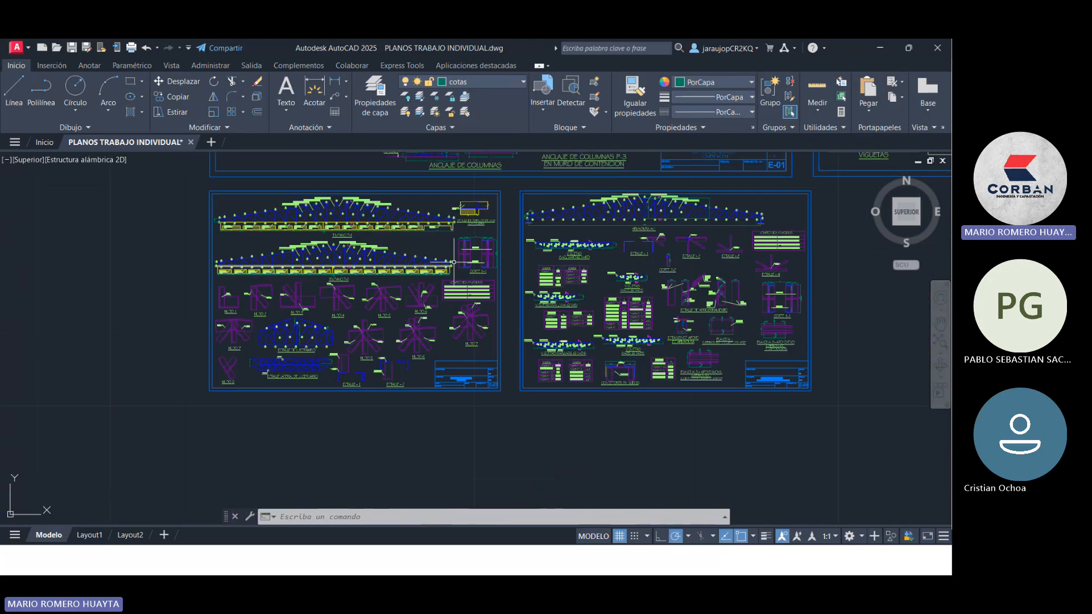
pyautogui.scroll(8, 351, 310)
pyautogui.scroll(-6, 351, 310)
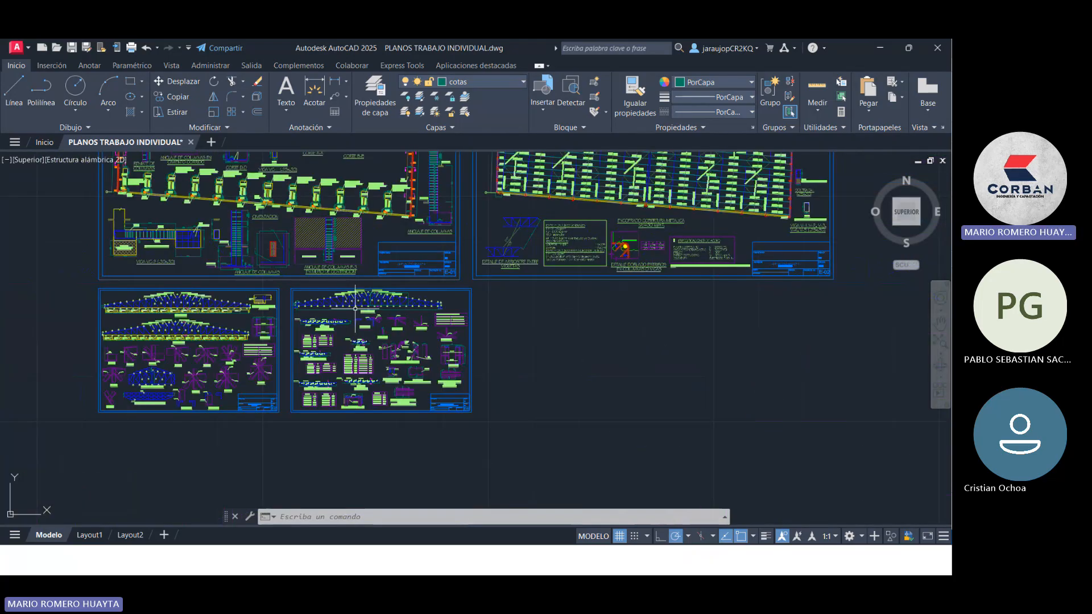
# Step: Examine the roof plan's Vigueta V-2 joists, ARMADURA A-1 lines and arriostres, including the grid A corner and the V-42 to V-47 bay
pyautogui.scroll(8, 512, 275)
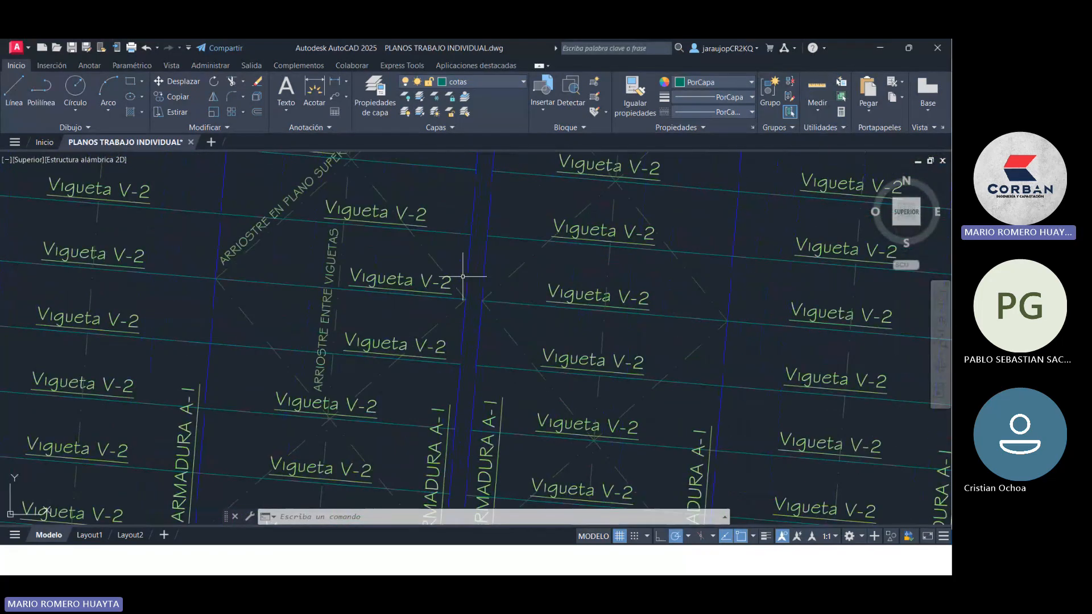
pyautogui.scroll(-6, 689, 307)
pyautogui.scroll(4, 516, 321)
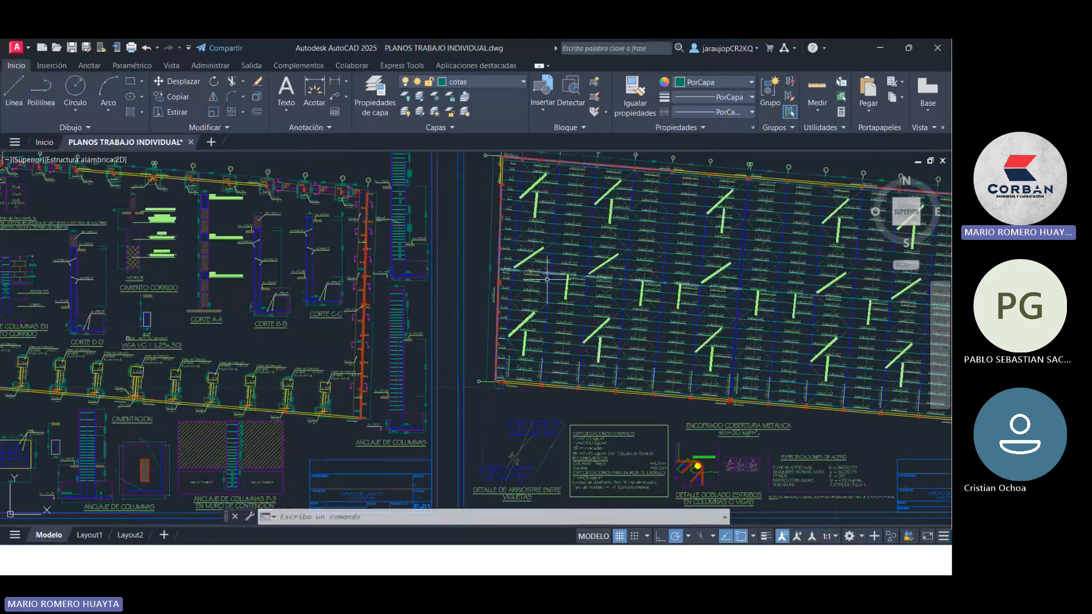
pyautogui.scroll(6, 546, 171)
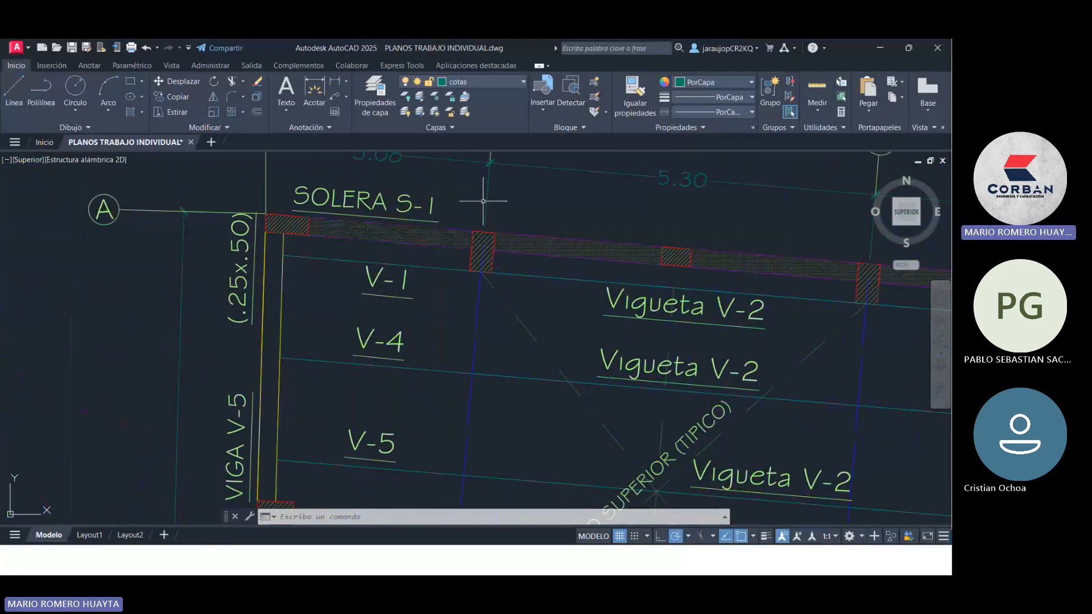
pyautogui.scroll(-6, 312, 215)
pyautogui.scroll(6, 544, 379)
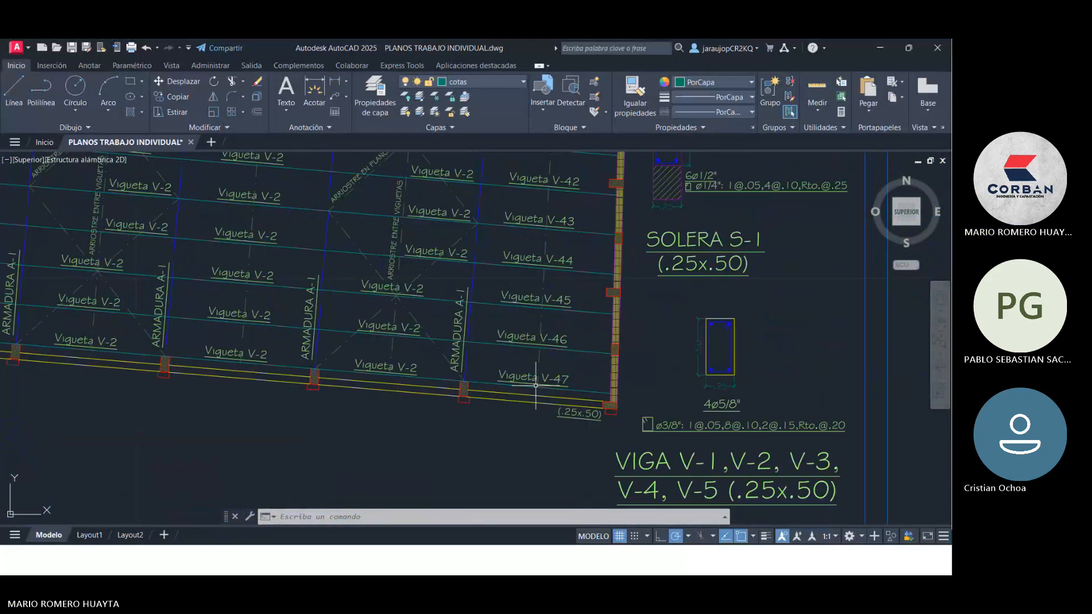
# Step: Switch to Tekla Structures and show the Cubierta roof model in plan view
pyautogui.moveTo(654, 565)
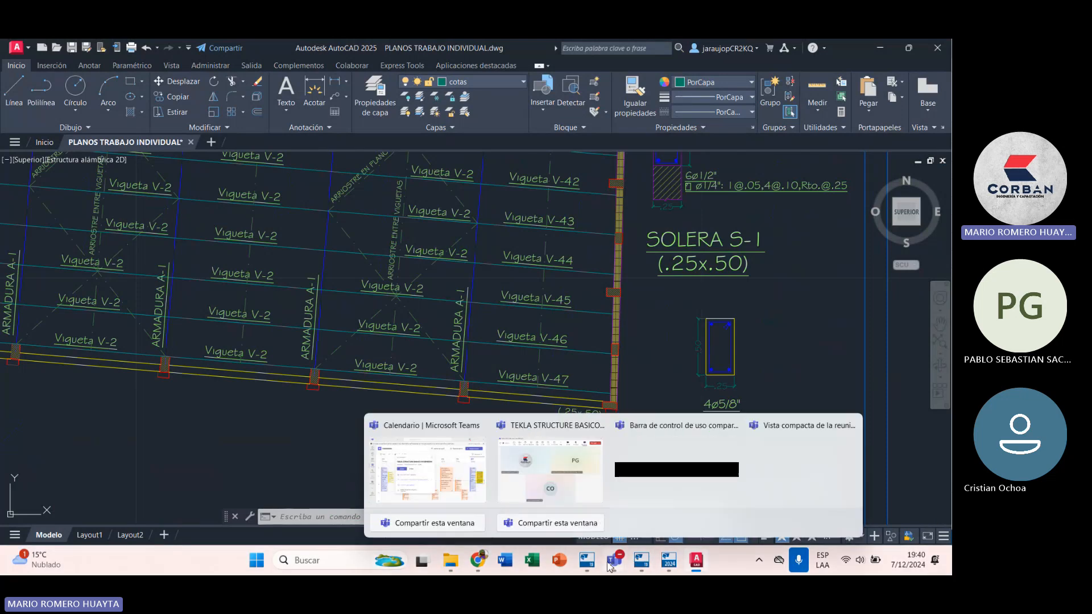
pyautogui.click(589, 563)
pyautogui.moveTo(613, 557)
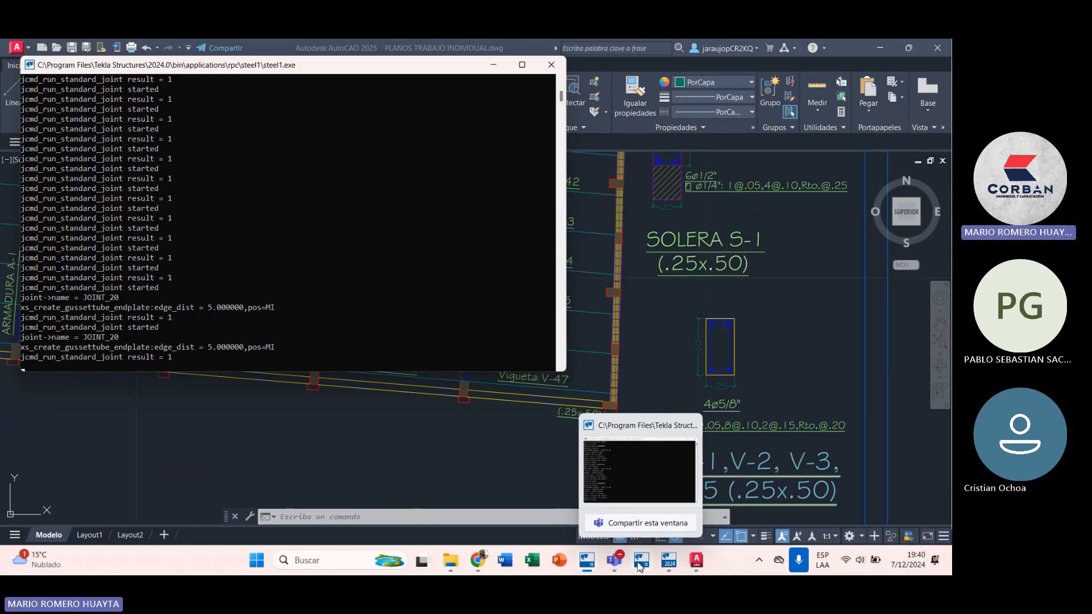
pyautogui.click(661, 565)
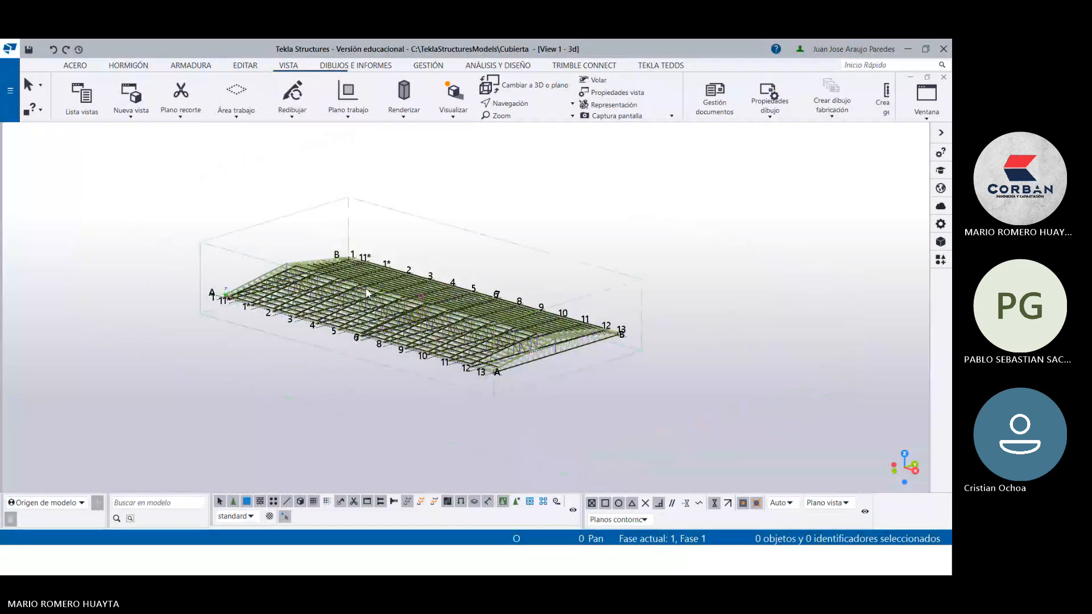
pyautogui.hotkey('ctrl', 'p')
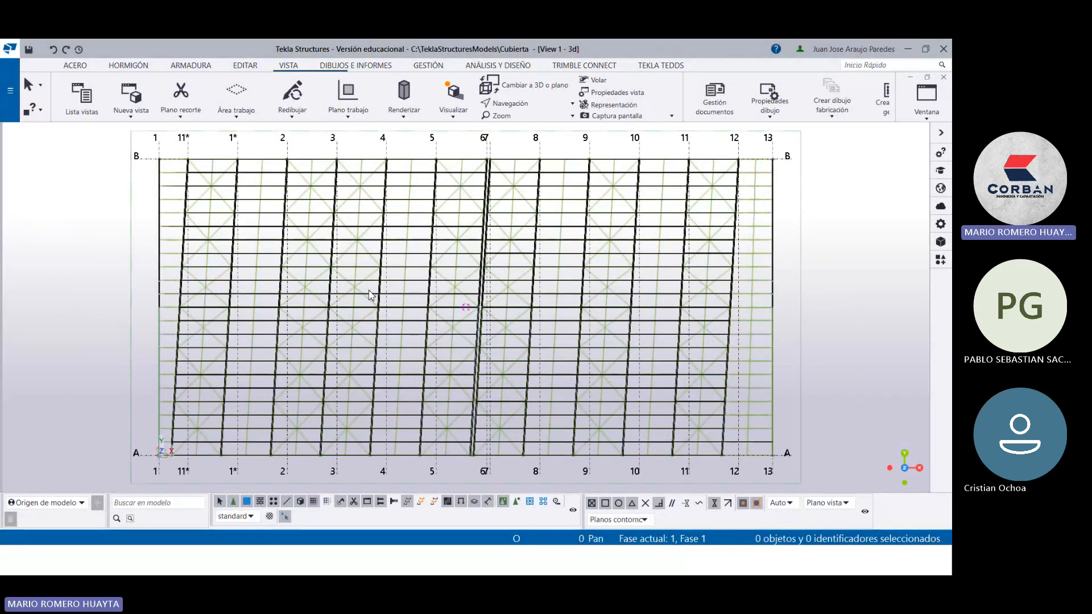
# Step: Create 21 division points along the line between grid lines A and B, following the slanted bracing between axes 8 and 9
pyautogui.click(243, 66)
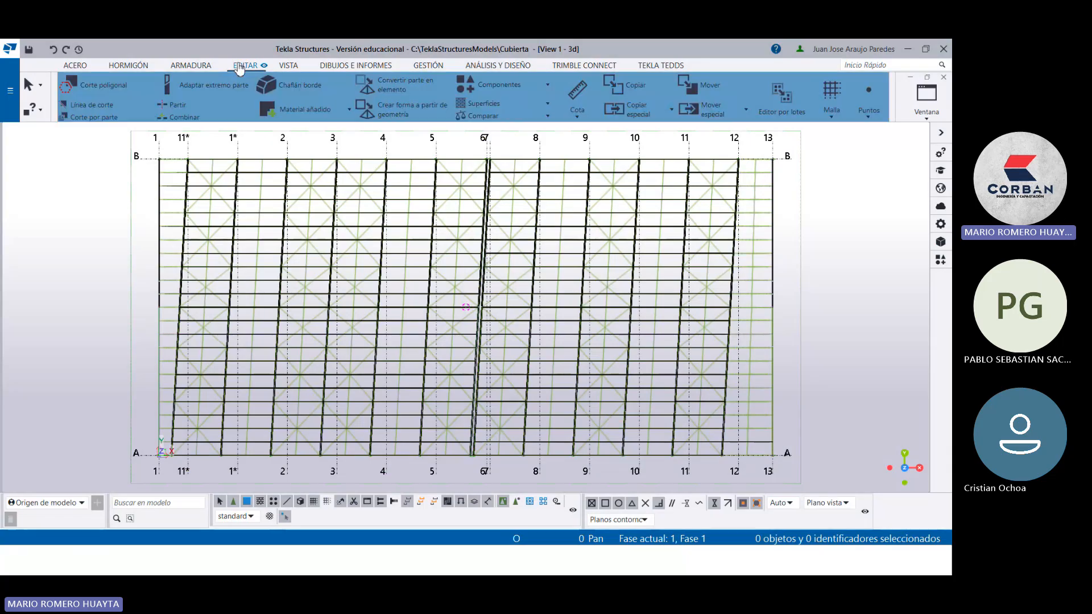
pyautogui.click(879, 111)
pyautogui.click(887, 165)
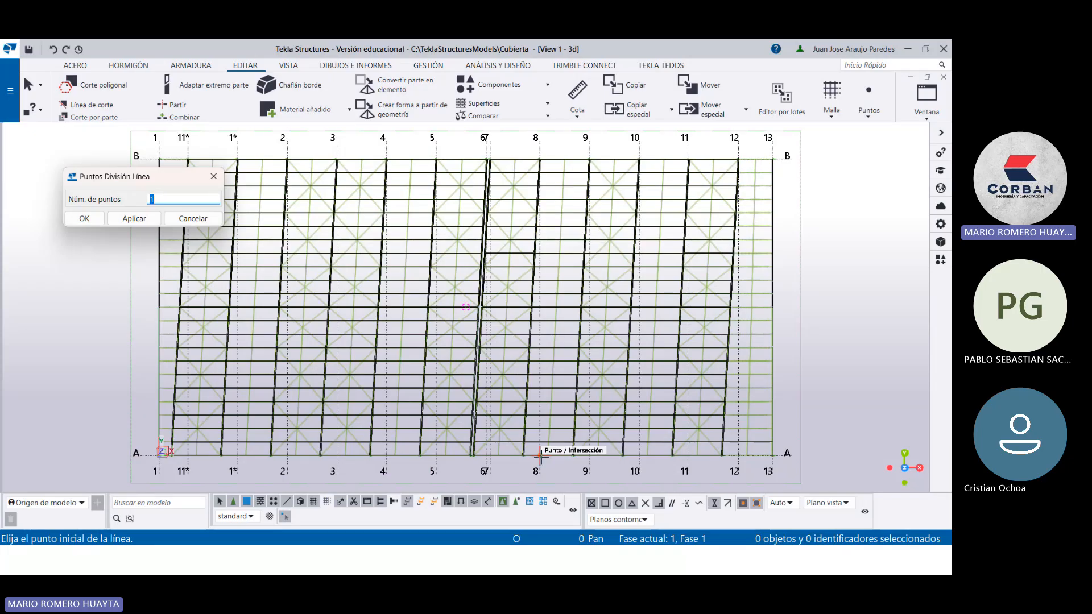
pyautogui.click(546, 455)
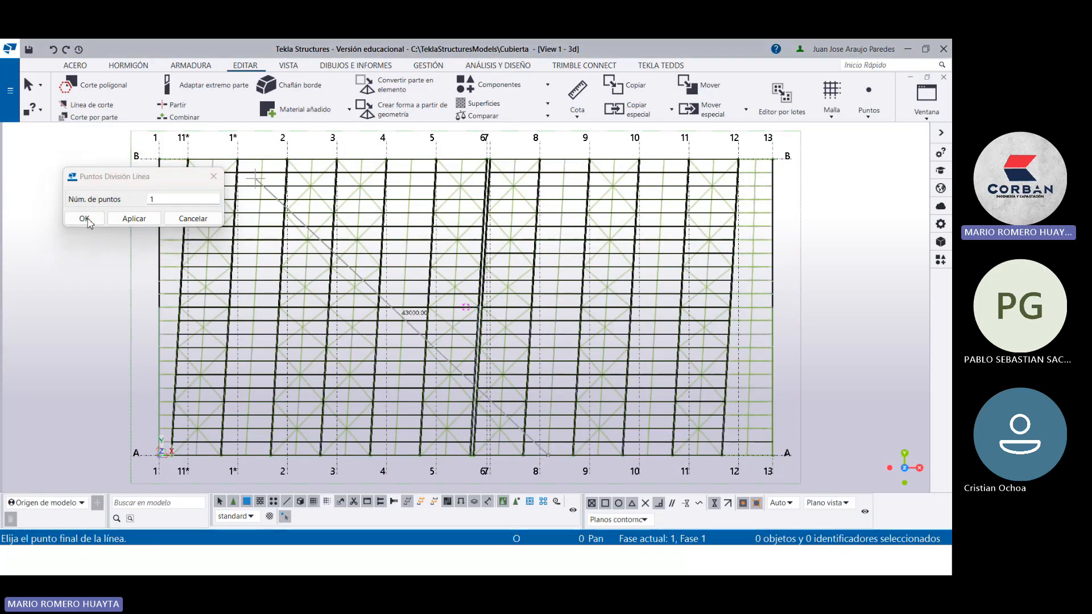
pyautogui.click(160, 198)
pyautogui.write('21')
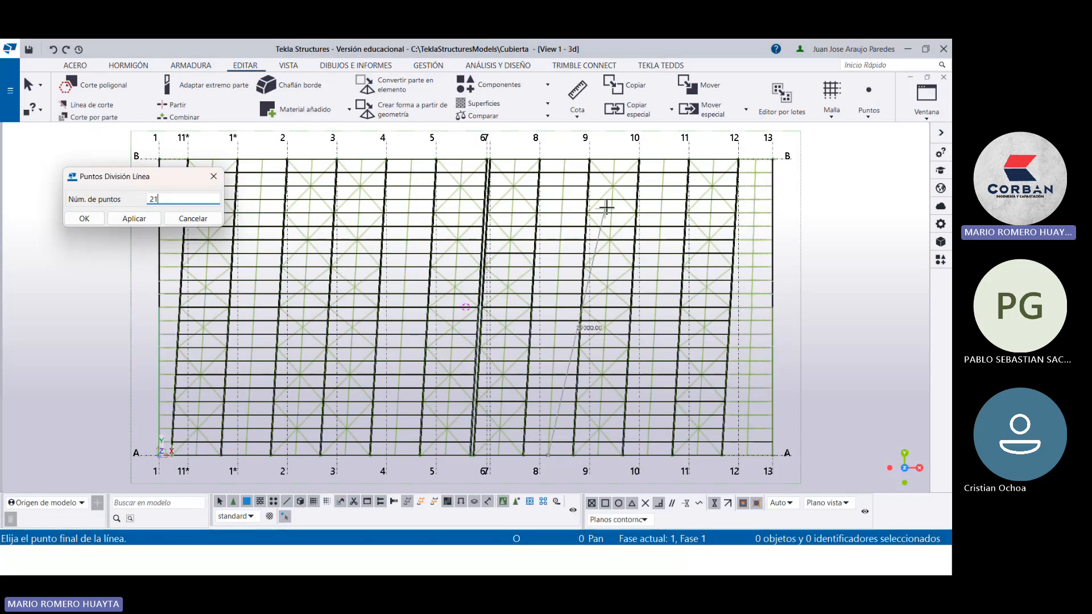
pyautogui.click(147, 220)
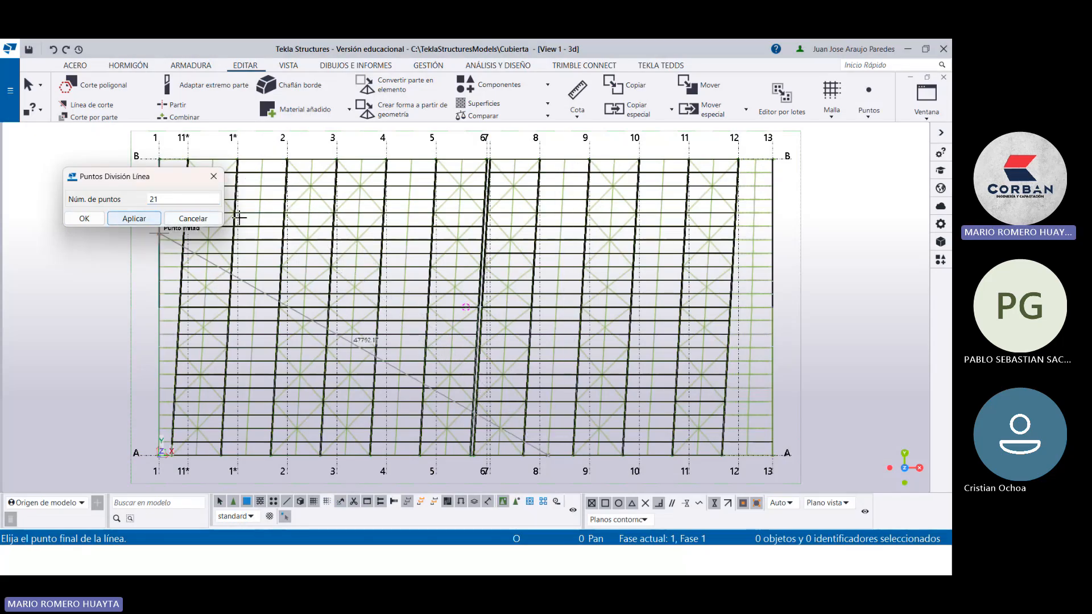
pyautogui.click(565, 158)
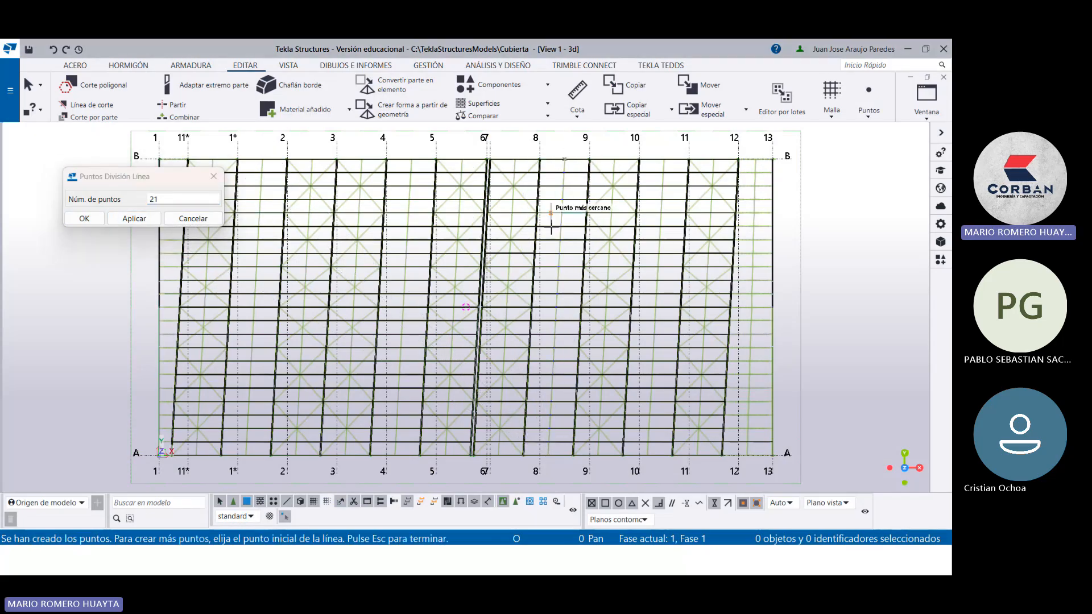
pyautogui.press('Escape')
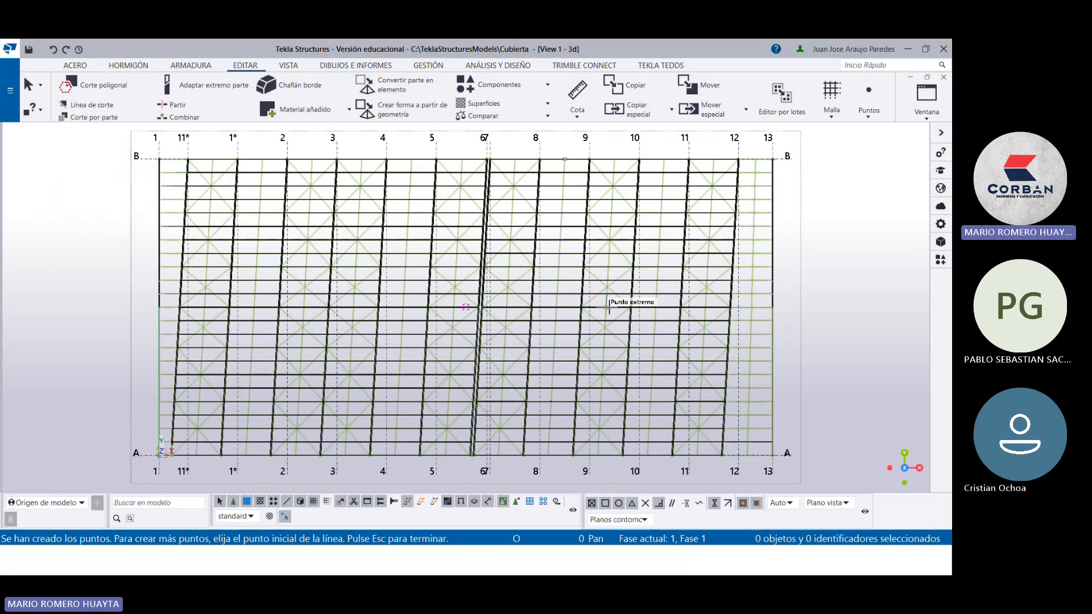
# Step: Inspect the division points where the bracing crosses the joists between axes 8 and 9, and remove them
pyautogui.scroll(8, 608, 308)
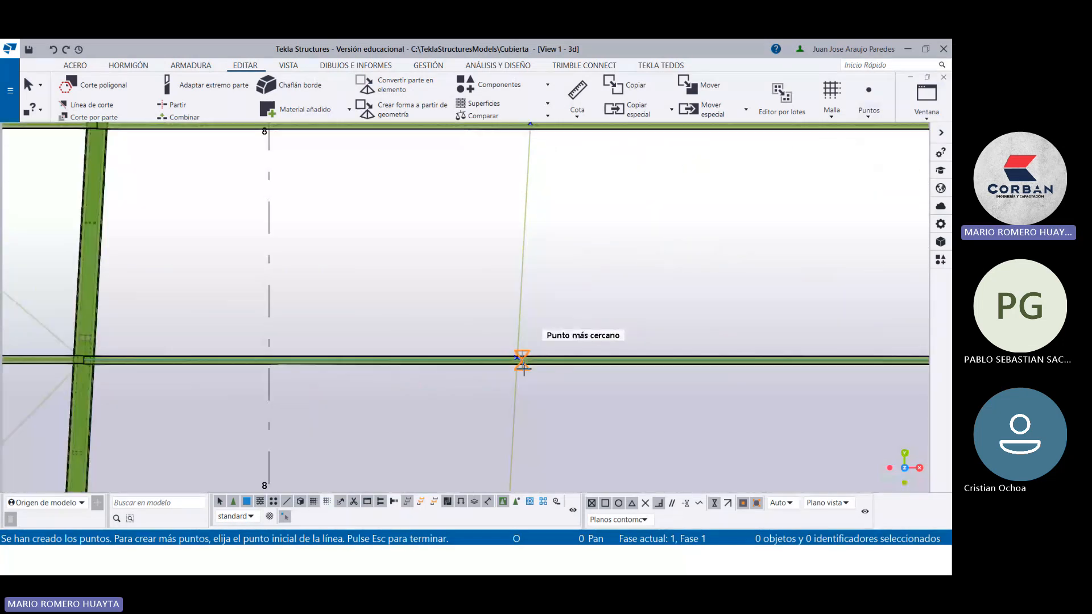
pyautogui.scroll(6, 522, 367)
pyautogui.press('Escape')
pyautogui.click(478, 277)
pyautogui.scroll(-6, 500, 310)
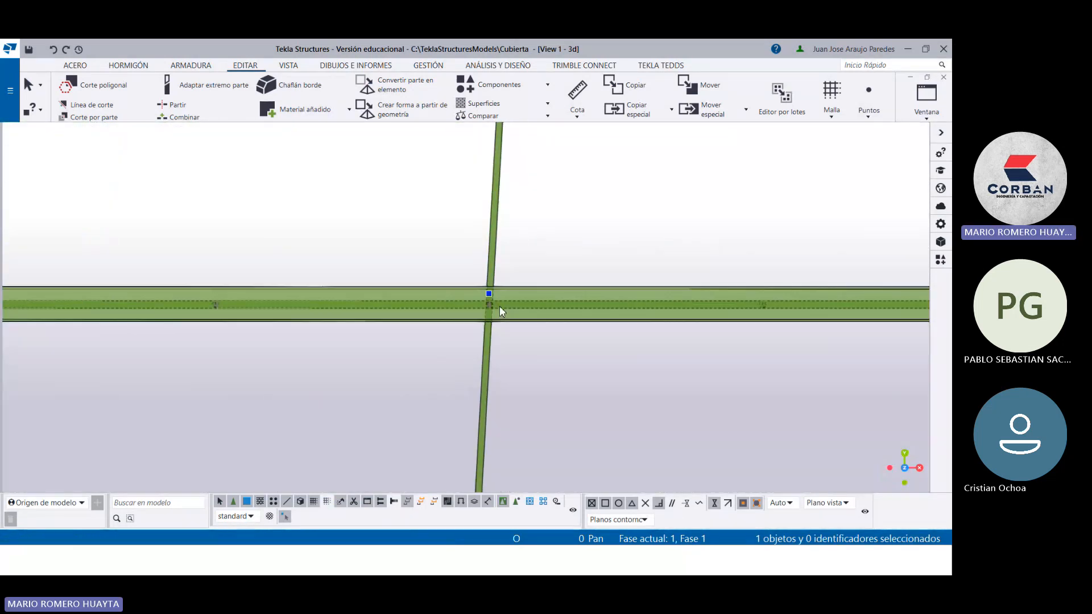
pyautogui.scroll(-10, 498, 312)
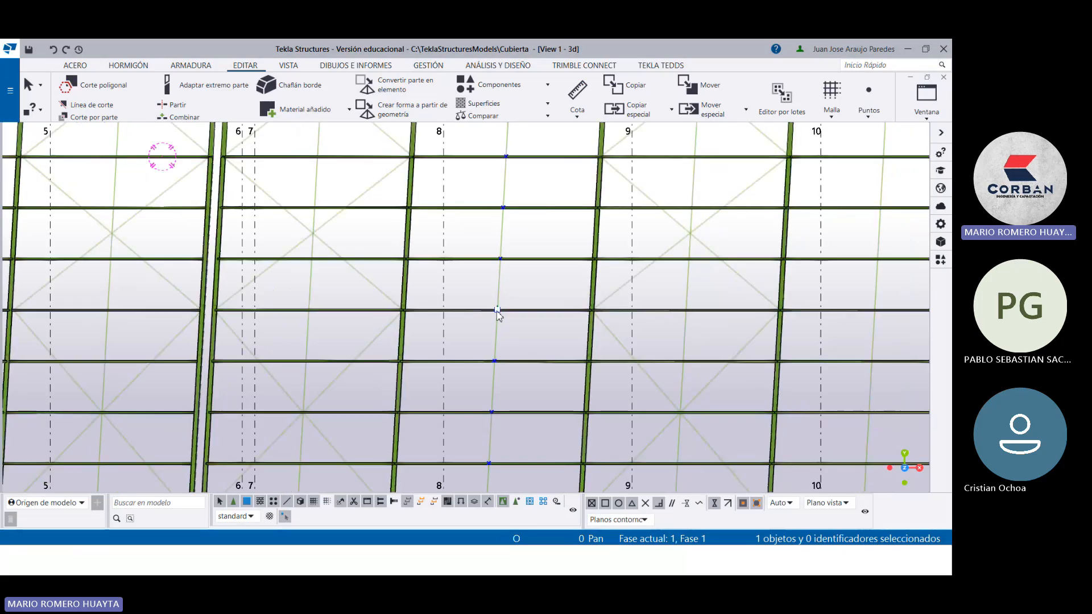
pyautogui.click(496, 388)
# Step: Select the bracing member between two joists beside axis 8 and view its location in the whole roof plan
pyautogui.scroll(10, 496, 388)
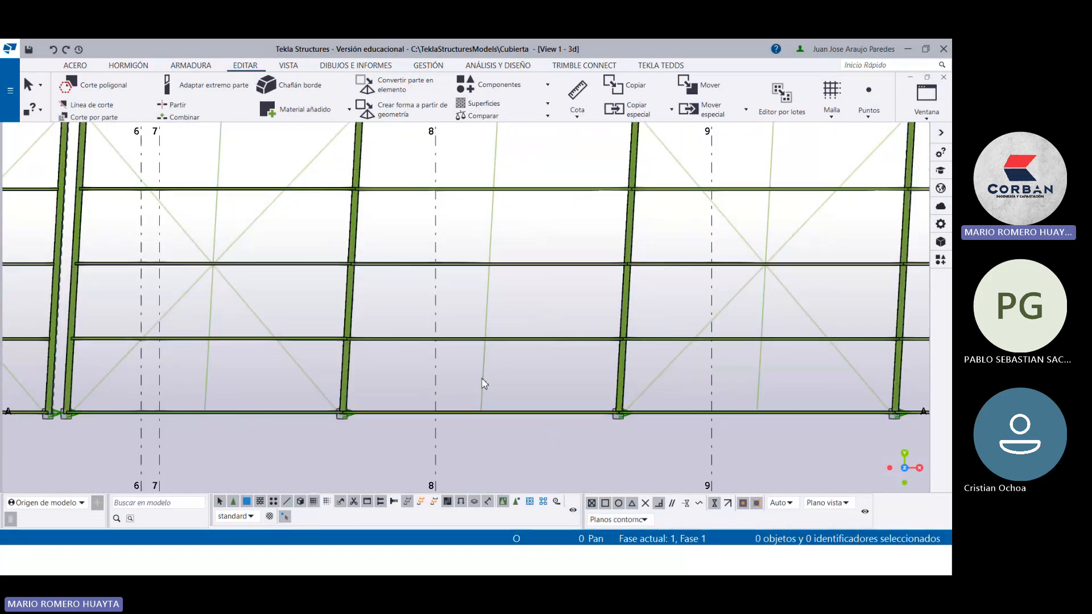
pyautogui.scroll(2, 493, 311)
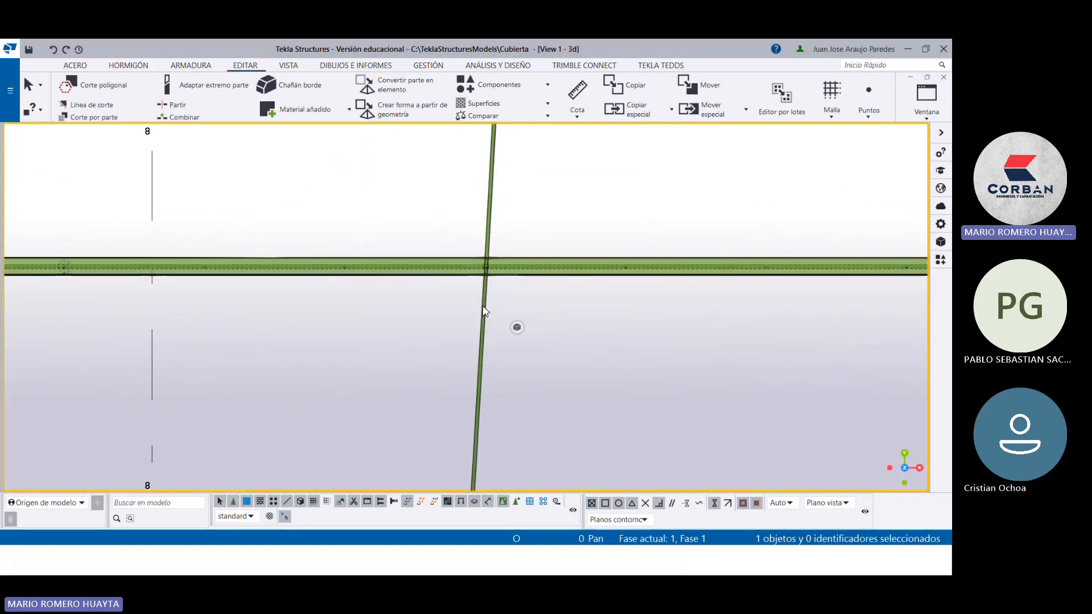
pyautogui.click(484, 312)
pyautogui.scroll(-10, 524, 324)
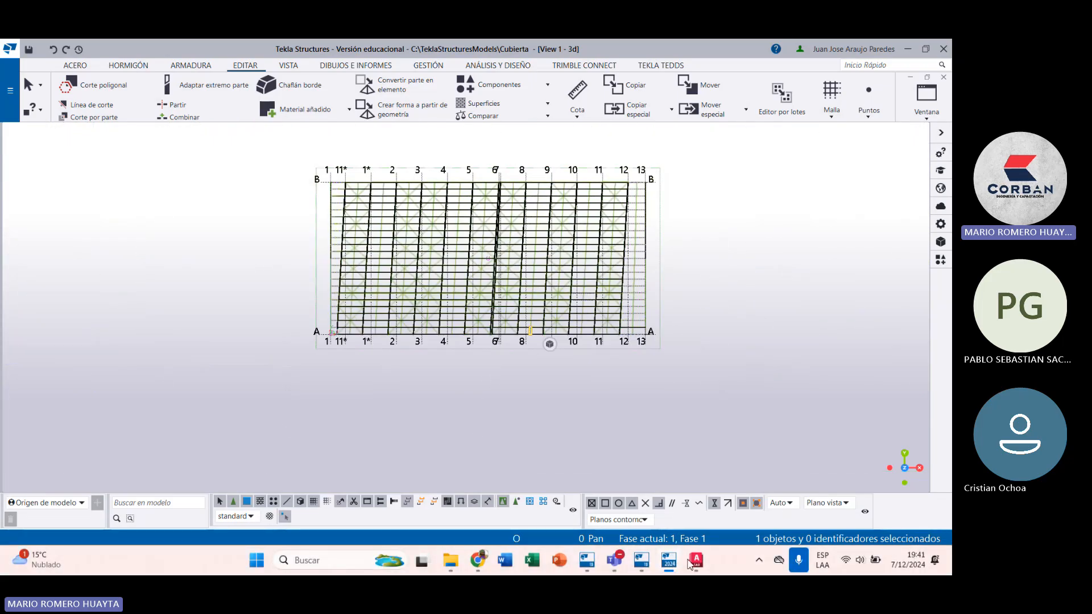
# Step: Switch to AutoCAD and examine the two 3/8" brace lines in DETALLE DE ARRIOSTRE ENTRE VIGUETAS, selecting them
pyautogui.click(692, 562)
pyautogui.scroll(-10, 528, 350)
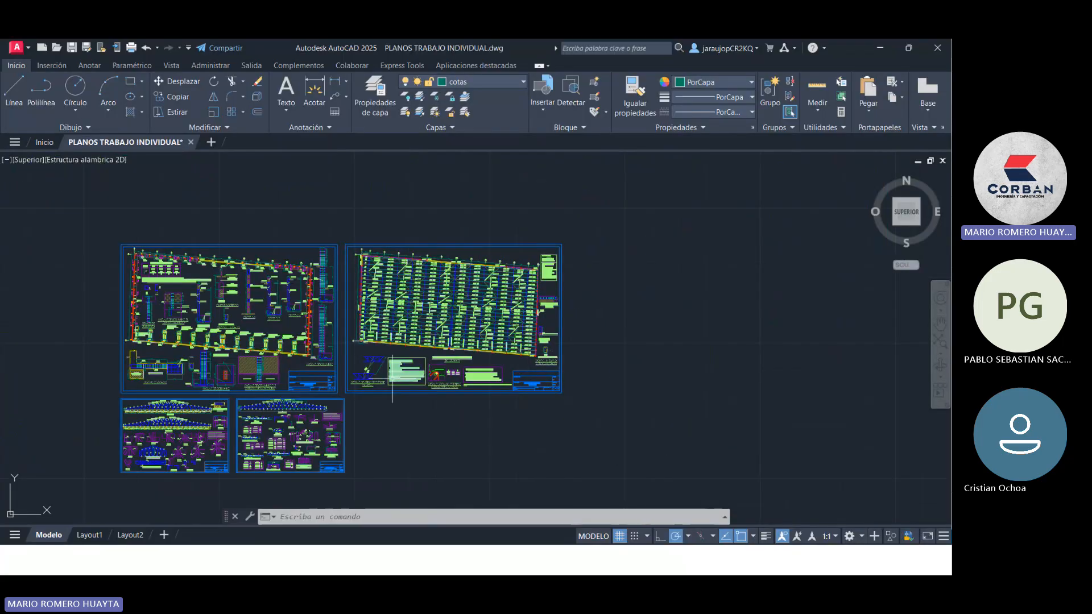
pyautogui.scroll(10, 307, 296)
pyautogui.moveTo(308, 297); pyautogui.dragTo(370, 324, button='middle')
pyautogui.scroll(-5, 370, 324)
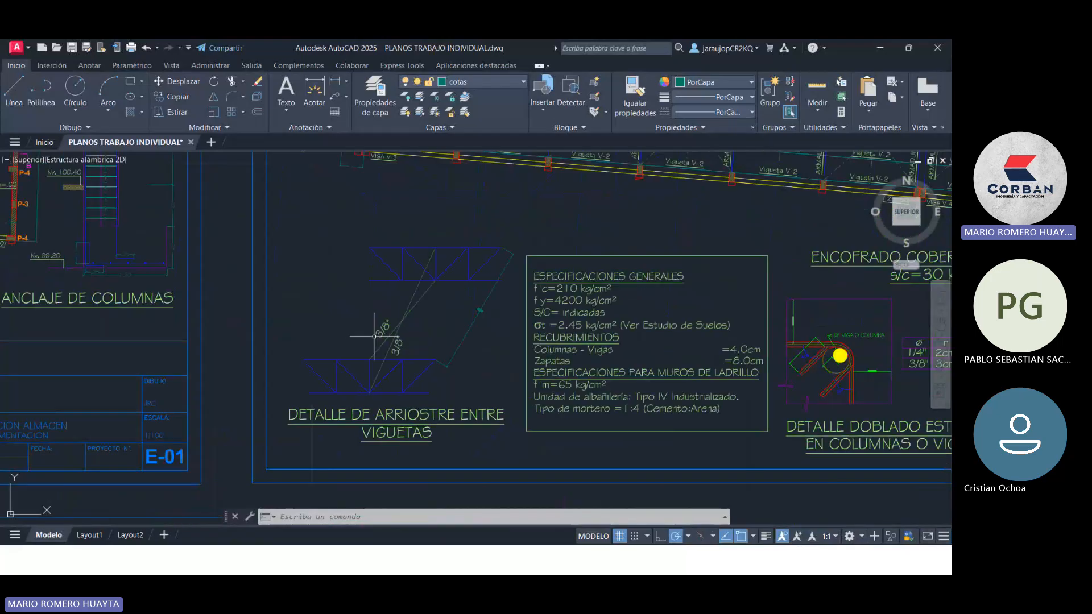
pyautogui.scroll(6, 398, 341)
pyautogui.scroll(-5, 403, 345)
pyautogui.scroll(8, 512, 300)
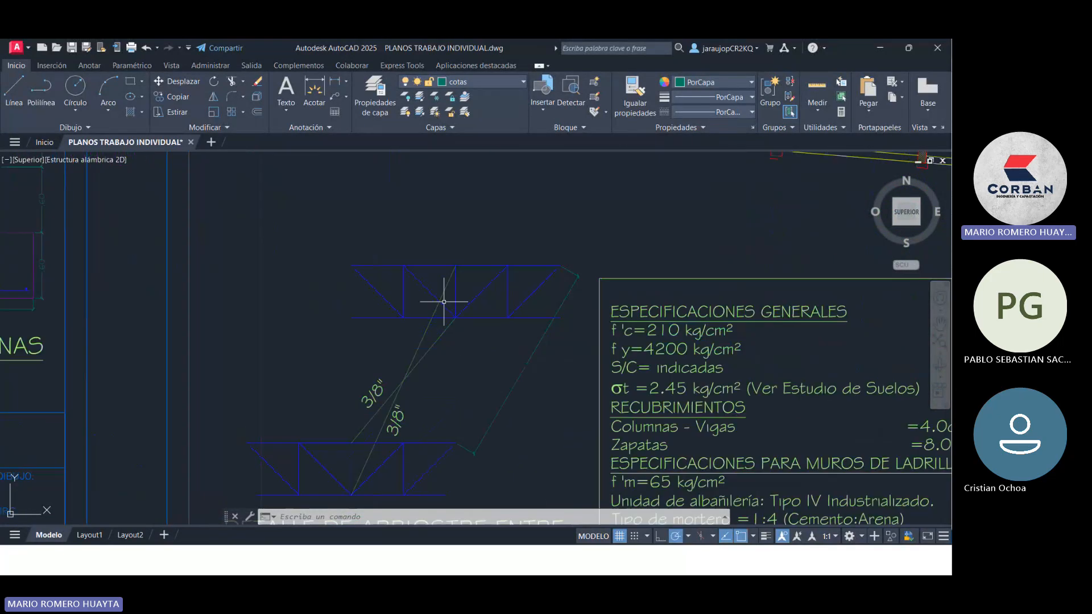
pyautogui.click(425, 305)
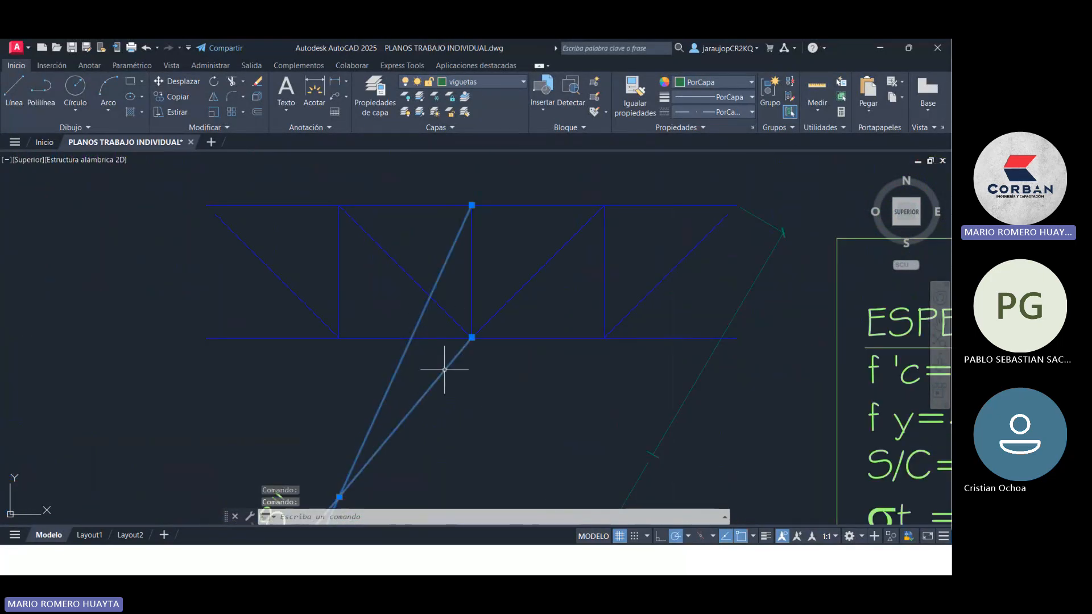
# Step: Locate the ARRIOSTRE ENTRE VIGUETAS bracing on the roof plan beside joists V-22 to V-24
pyautogui.scroll(-10, 444, 356)
pyautogui.moveTo(520, 290); pyautogui.dragTo(504, 310, button='middle')
pyautogui.scroll(8, 504, 310)
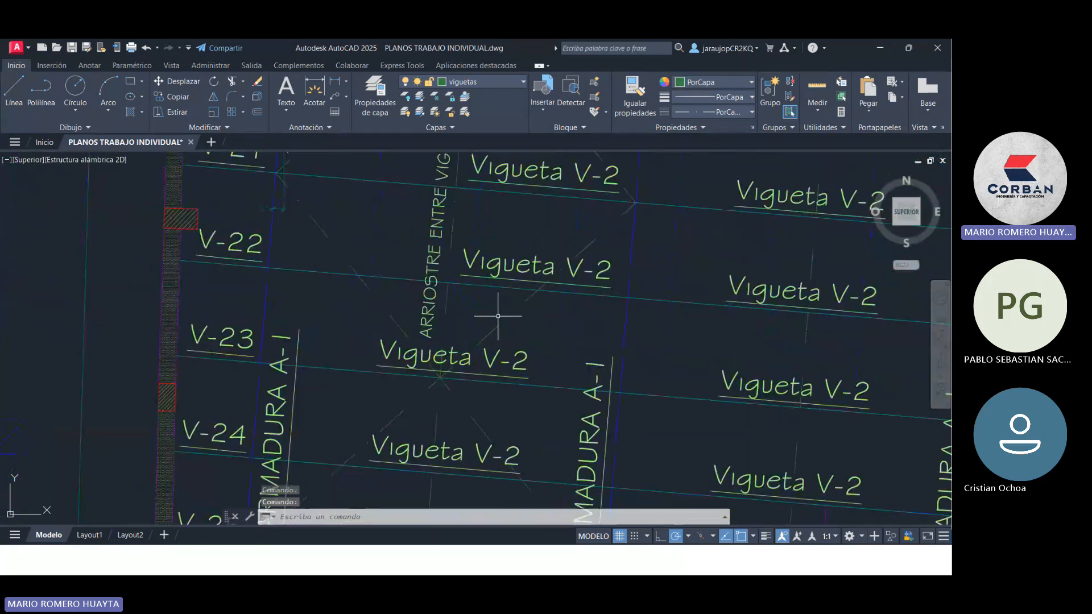
pyautogui.scroll(-8, 500, 312)
# Step: Review the VIGUETAS (V-2, V-40 @ V-47) elevation and the joist details below ARMADURA A-1
pyautogui.scroll(7, 372, 420)
pyautogui.scroll(-4, 372, 420)
pyautogui.scroll(7, 421, 281)
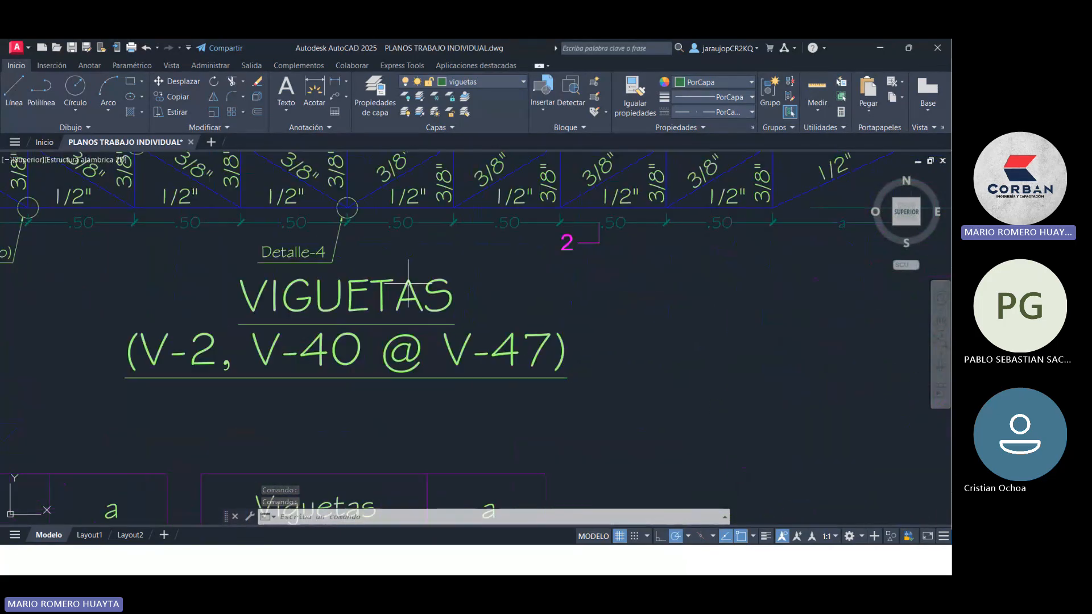
pyautogui.scroll(-4, 421, 281)
pyautogui.moveTo(541, 282); pyautogui.dragTo(439, 326, button='middle')
pyautogui.moveTo(723, 324); pyautogui.dragTo(648, 342, button='middle')
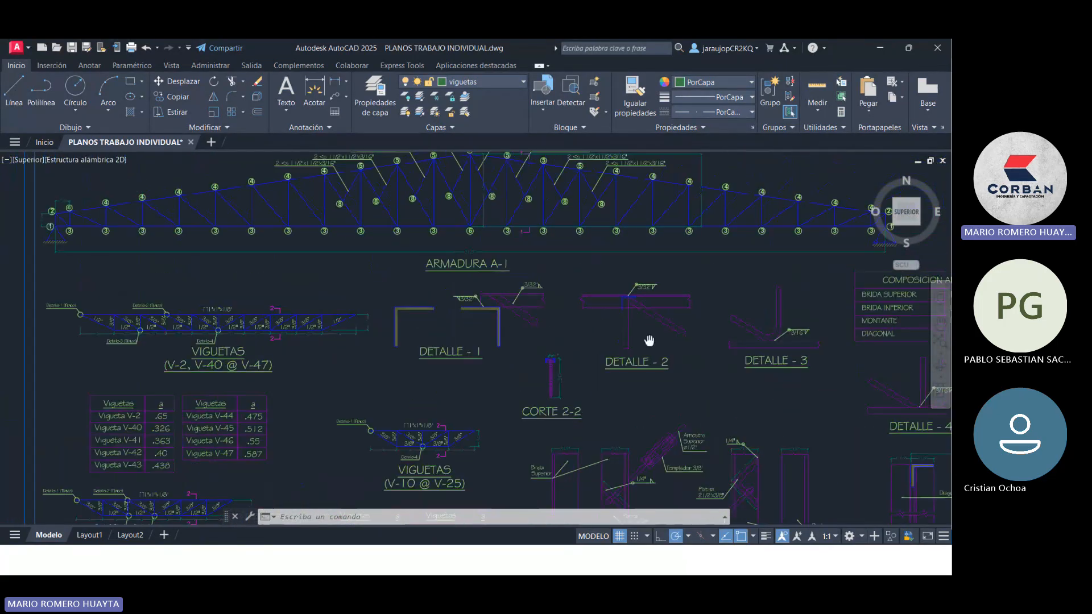
pyautogui.scroll(2, 350, 305)
pyautogui.moveTo(876, 314)
pyautogui.mouseDown(button='middle')
pyautogui.moveTo(520, 312)
pyautogui.moveTo(405, 292)
pyautogui.mouseUp(button='middle')
pyautogui.scroll(-3, 341, 290)
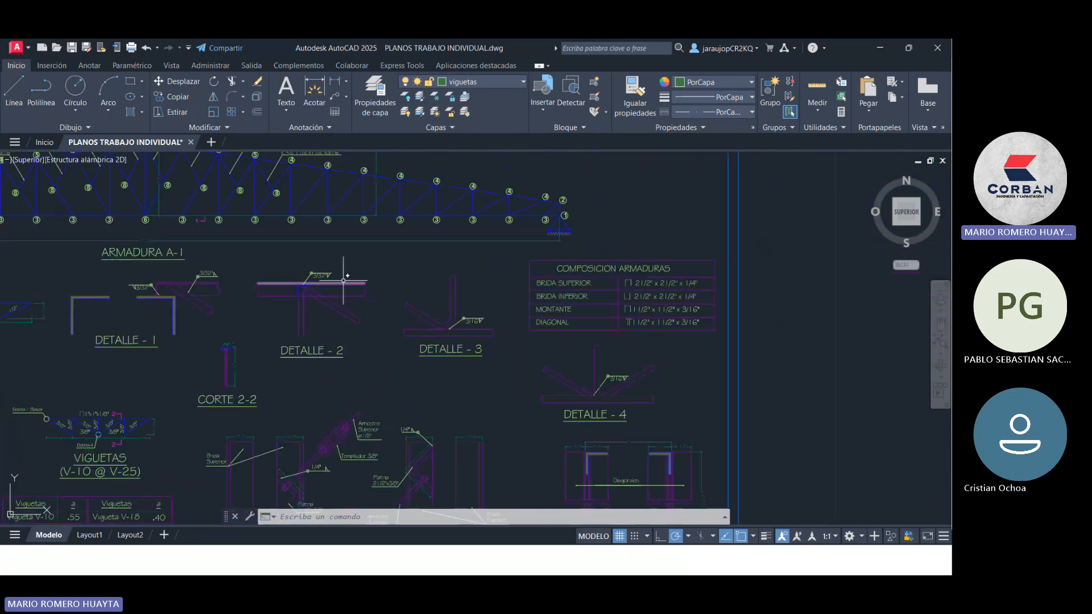
# Step: Read the angle symbols and profile sizes in the COMPOSICION ARMADURAS table, focusing on the BRIDA SUPERIOR row
pyautogui.scroll(10, 654, 290)
pyautogui.scroll(-8, 470, 235)
pyautogui.scroll(4, 469, 234)
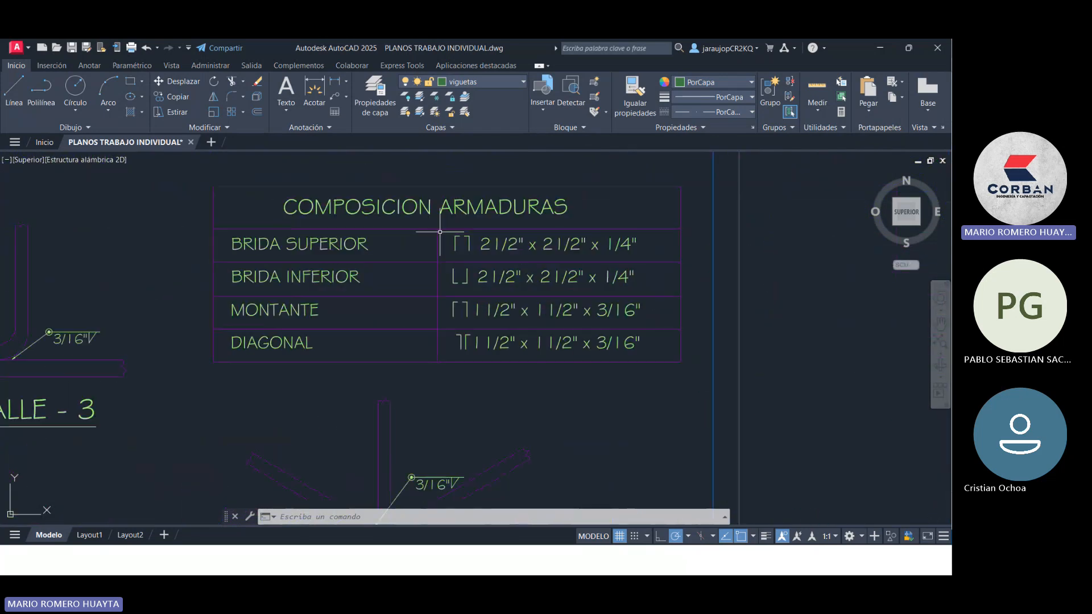
pyautogui.scroll(6, 475, 235)
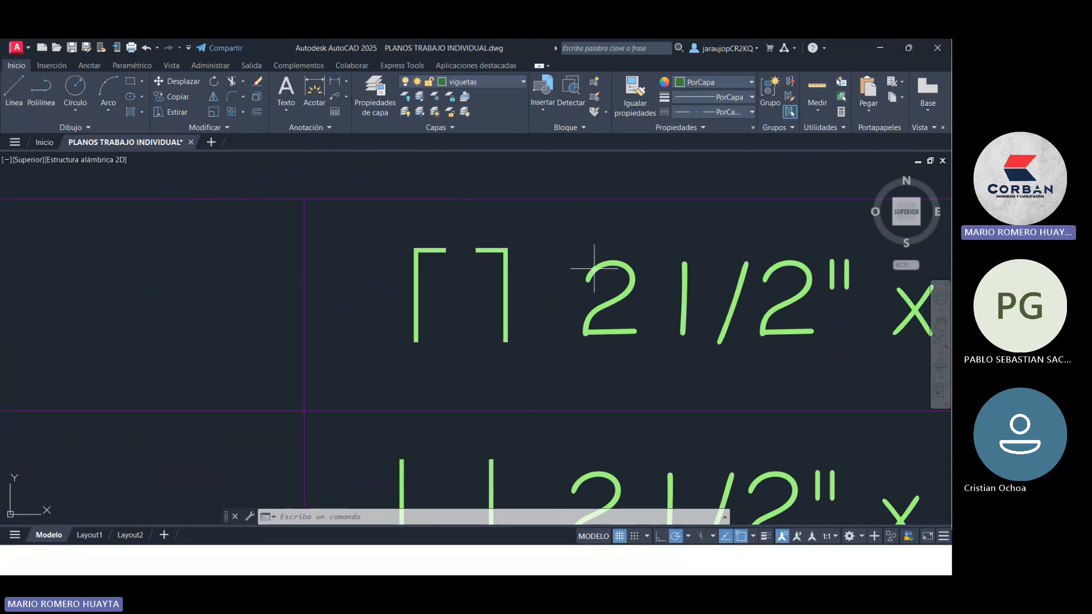
pyautogui.scroll(-4, 447, 246)
pyautogui.moveTo(520, 258); pyautogui.dragTo(301, 275, button='middle')
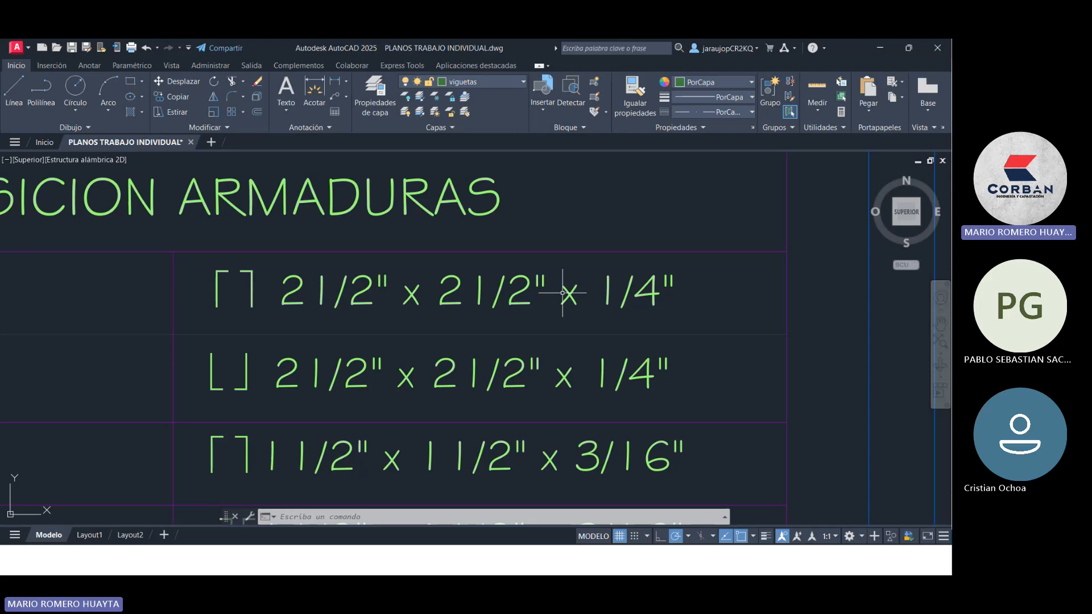
# Step: Examine the weld symbols and bar arrangement in DETALLE - 2 and its neighbouring details, and return to the joist elevations
pyautogui.scroll(-8, 838, 243)
pyautogui.moveTo(371, 321); pyautogui.dragTo(427, 305, button='middle')
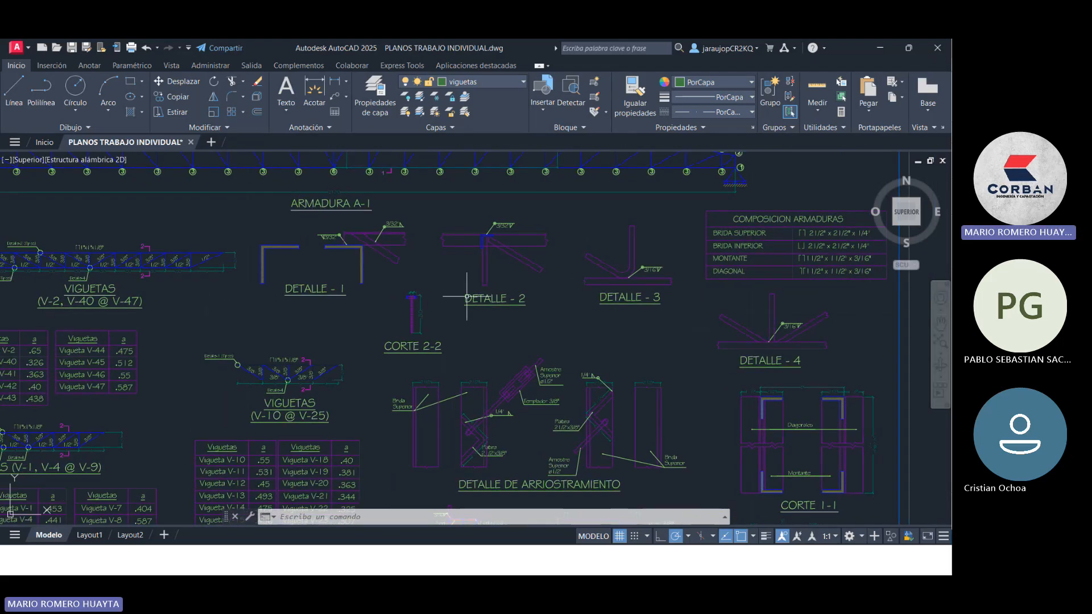
pyautogui.scroll(8, 496, 243)
pyautogui.moveTo(484, 241); pyautogui.dragTo(449, 295, button='middle')
pyautogui.scroll(-4, 450, 211)
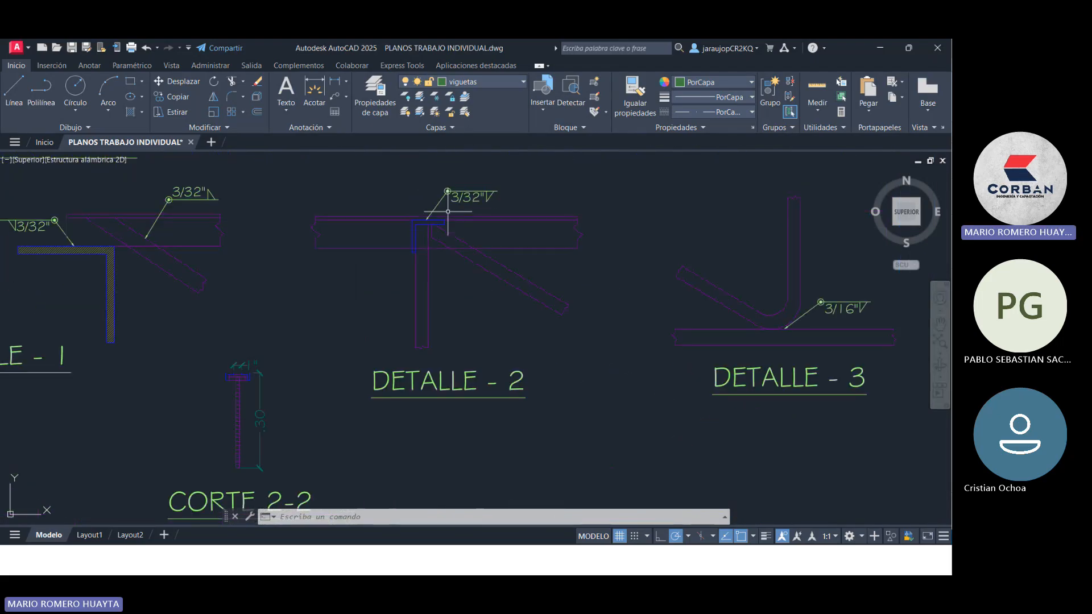
pyautogui.scroll(-8, 446, 300)
pyautogui.scroll(5, 297, 292)
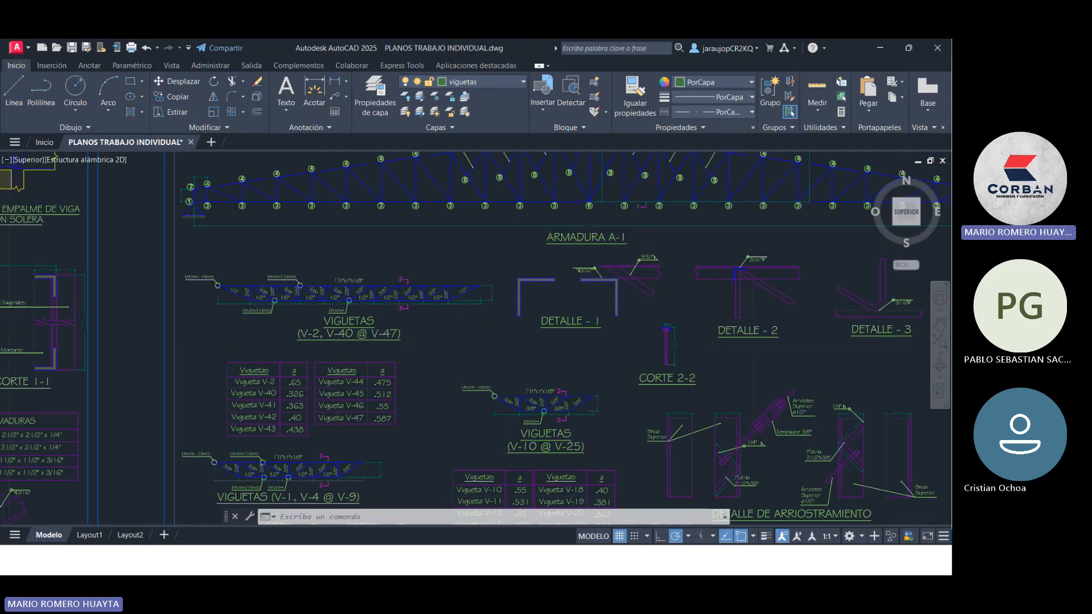
# Step: Review the ARMADURA A-1 elevation with its profile callouts and the surrounding joist detail sheets
pyautogui.scroll(-5, 394, 244)
pyautogui.scroll(6, 404, 256)
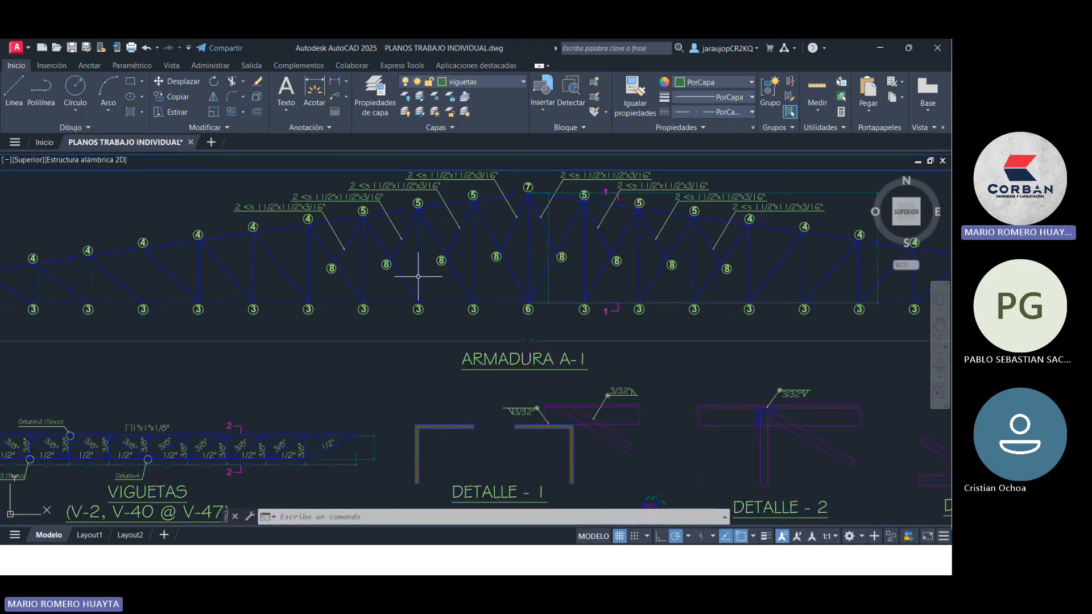
pyautogui.scroll(-2, 424, 275)
pyautogui.scroll(-5, 423, 275)
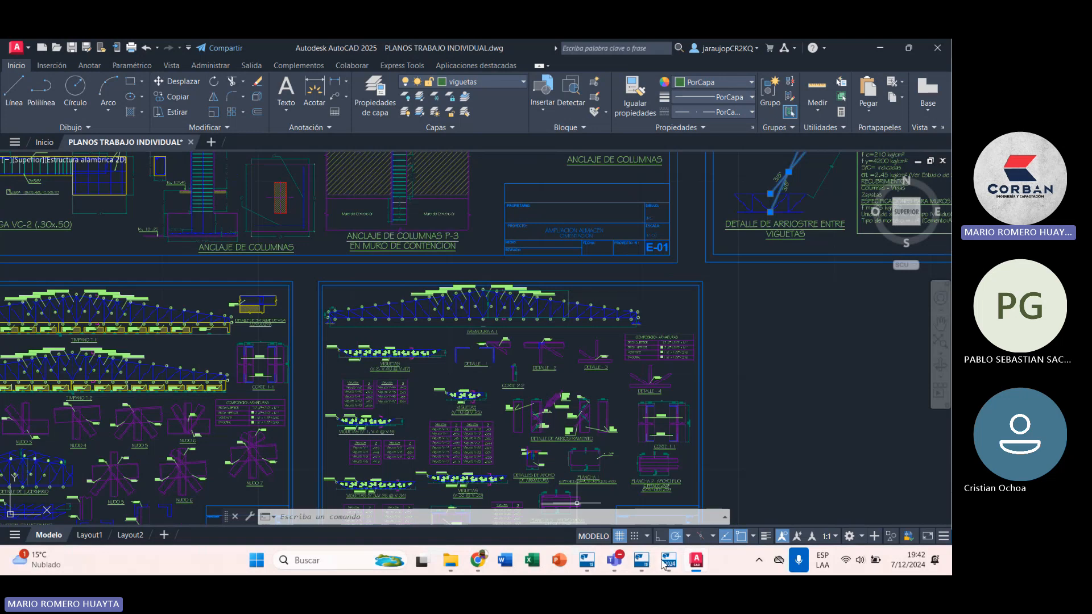
# Step: Switch to Tekla Structures and show the Cubierta roof in 3D from the corner at grids A and 1
pyautogui.click(665, 562)
pyautogui.scroll(-1, 526, 314)
pyautogui.scroll(6, 526, 315)
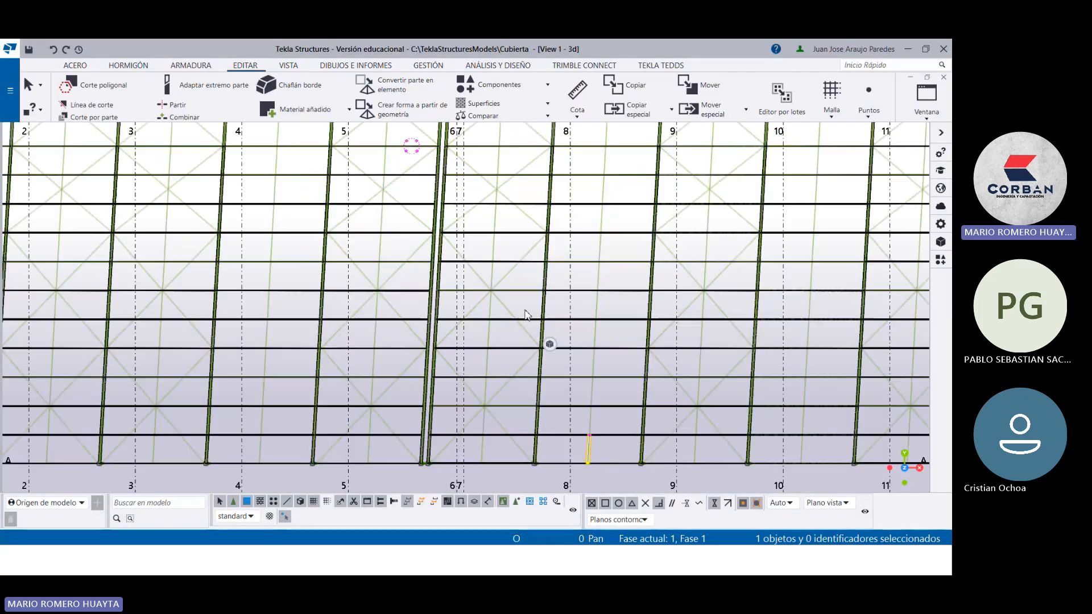
pyautogui.scroll(-1, 547, 307)
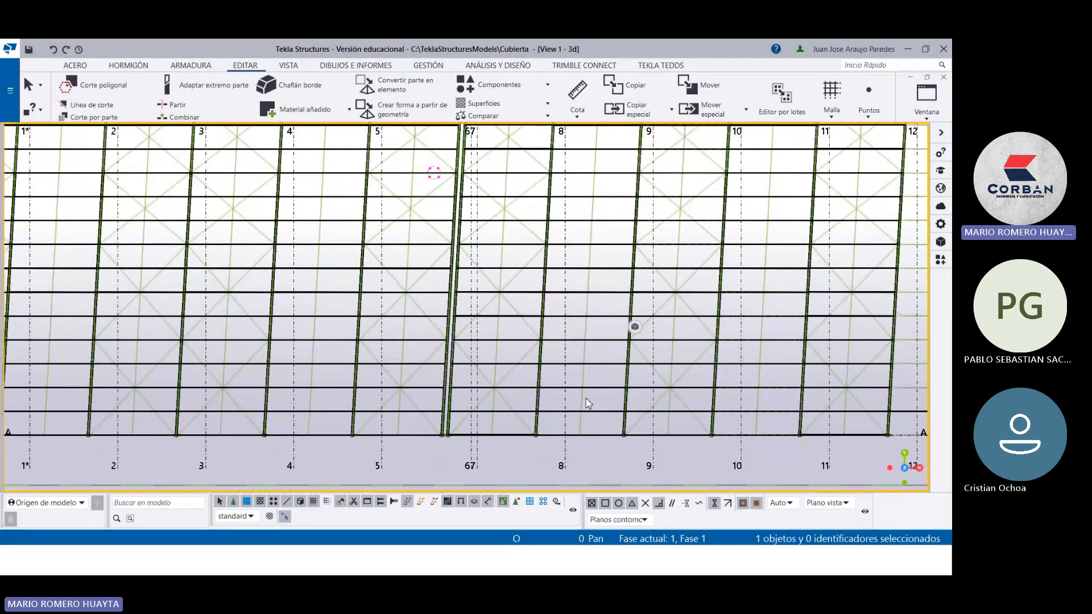
pyautogui.scroll(-3, 549, 426)
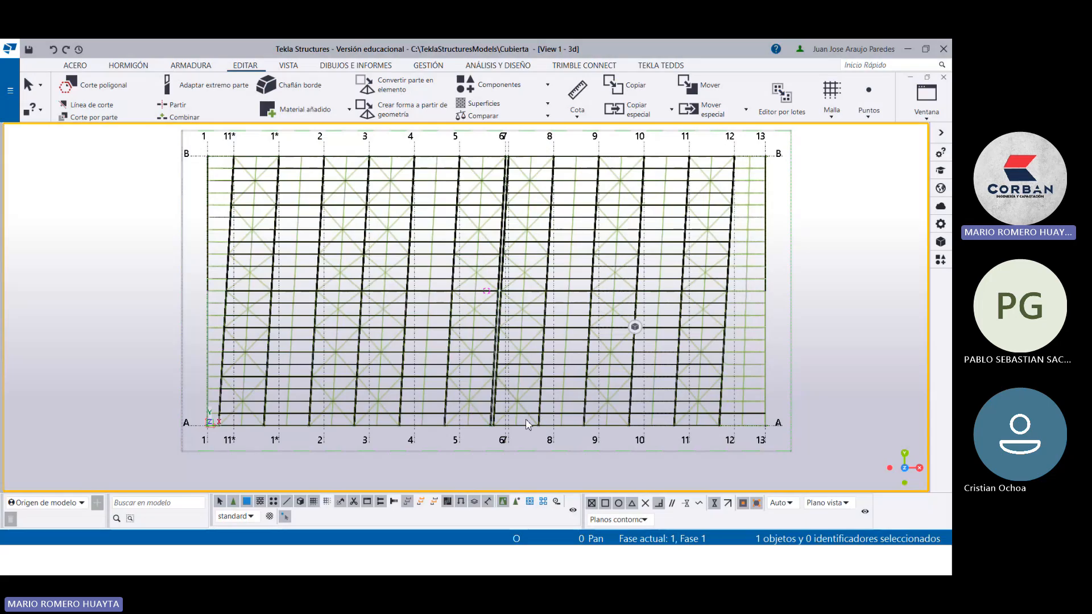
pyautogui.keyDown('ctrl'); pyautogui.moveTo(451, 444); pyautogui.dragTo(328, 317, button='middle'); pyautogui.keyUp('ctrl')
pyautogui.scroll(5, 203, 294)
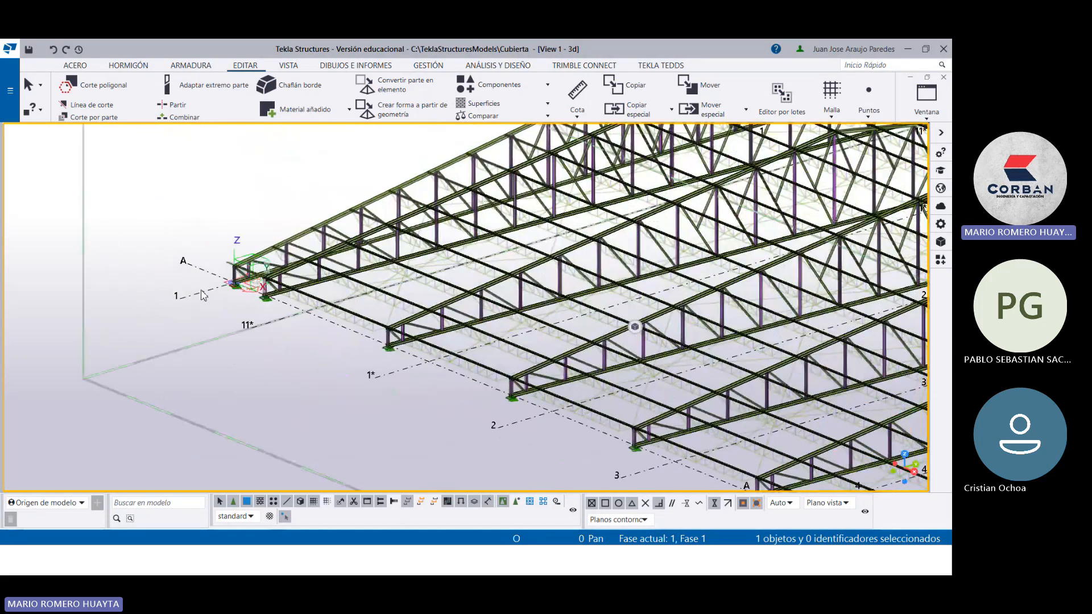
# Step: Inspect the base plate under the truss end at grids A and 1, and select its end post
pyautogui.scroll(10, 203, 295)
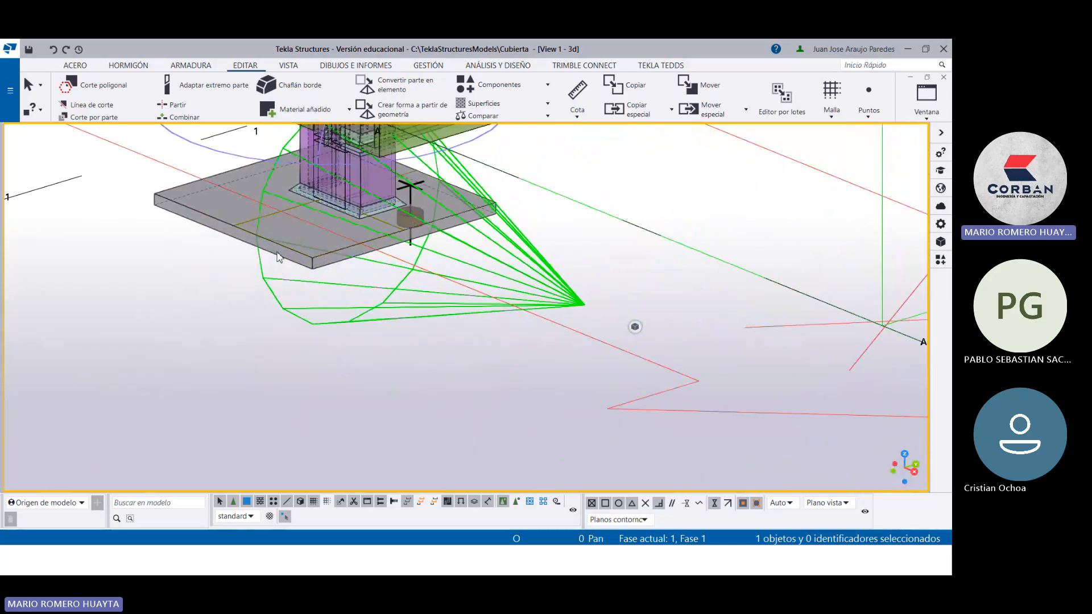
pyautogui.scroll(-3, 313, 246)
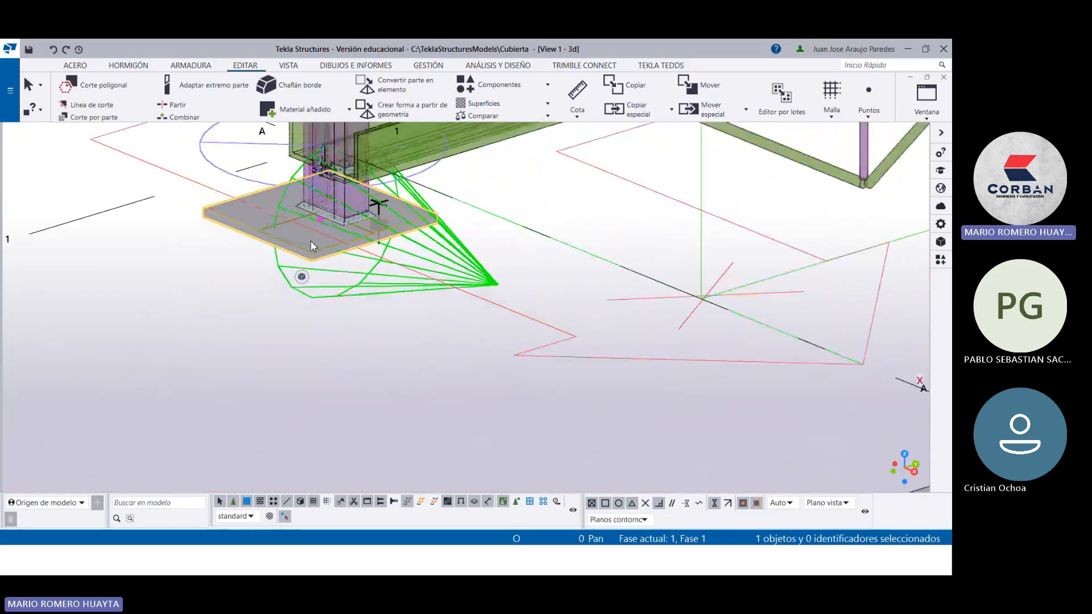
pyautogui.scroll(-4, 312, 246)
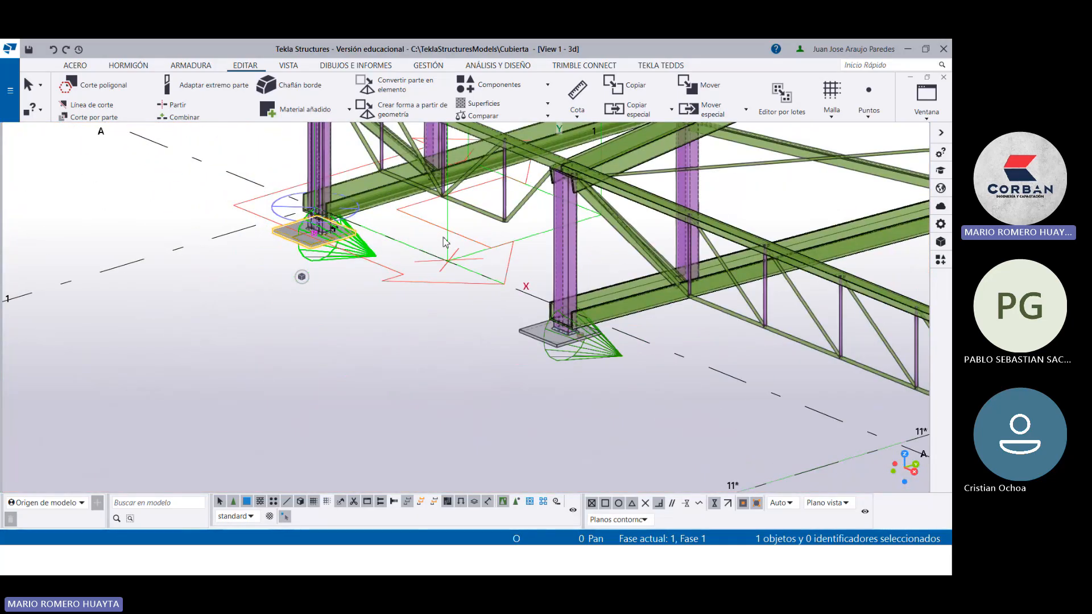
pyautogui.moveTo(444, 242); pyautogui.dragTo(427, 279, button='middle')
pyautogui.scroll(6, 306, 265)
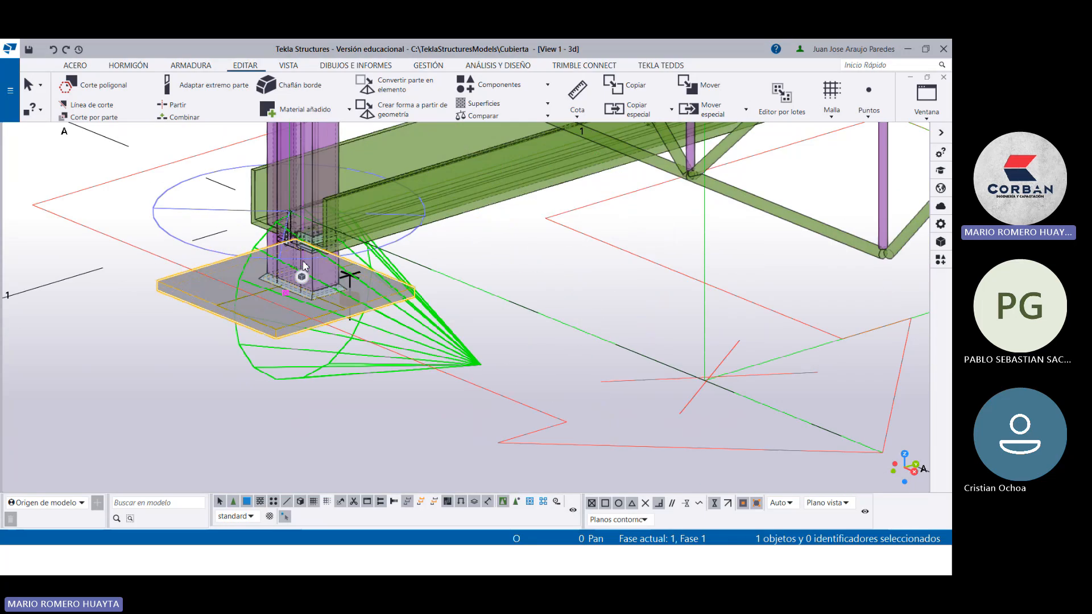
pyautogui.click(326, 257)
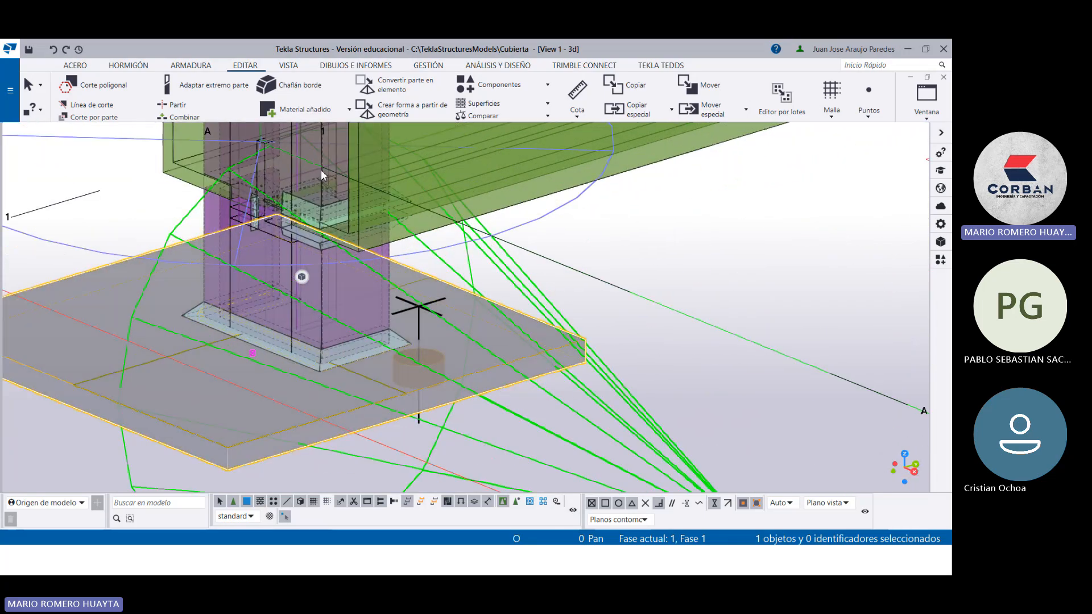
pyautogui.scroll(-10, 313, 320)
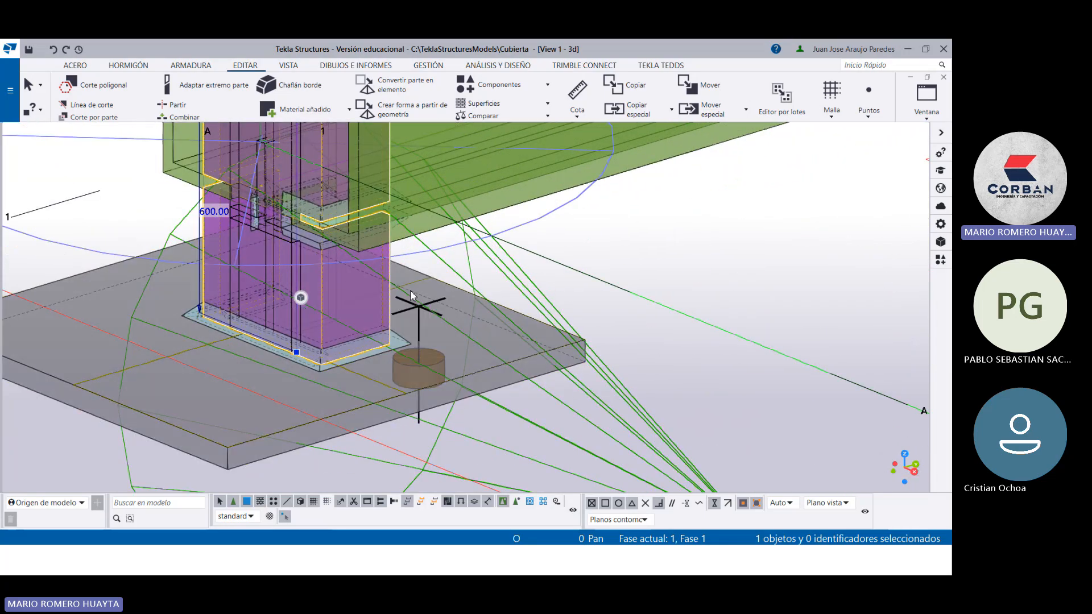
pyautogui.scroll(-3, 407, 285)
pyautogui.moveTo(407, 286); pyautogui.dragTo(345, 325, button='middle')
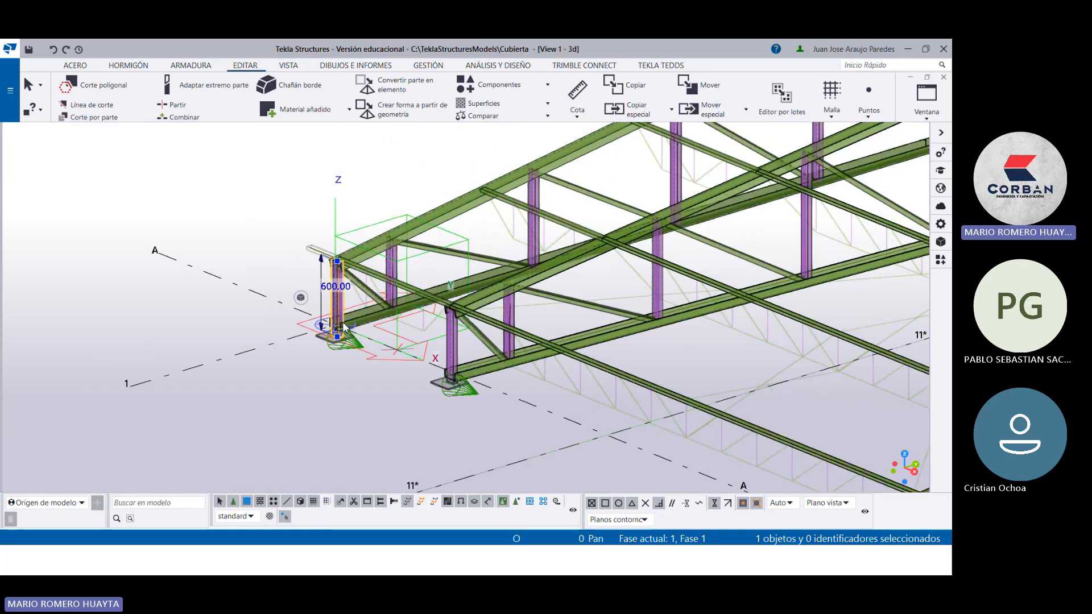
# Step: Delete the outlined member projecting past the upper end of the truss at grids A and 1
pyautogui.scroll(8, 347, 282)
pyautogui.scroll(3, 348, 273)
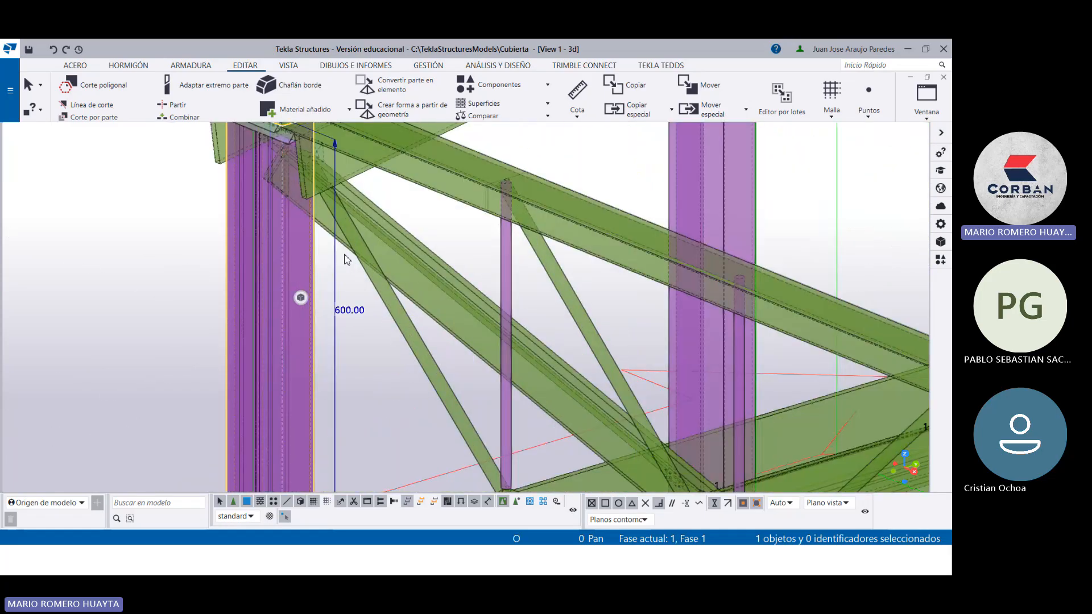
pyautogui.scroll(-5, 353, 253)
pyautogui.scroll(3, 322, 256)
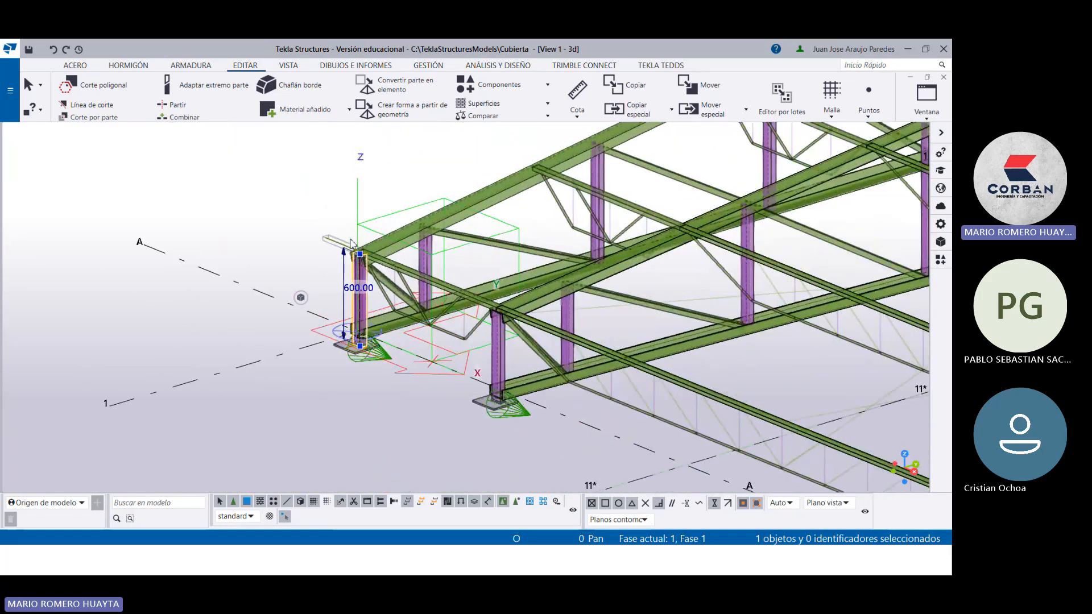
pyautogui.click(322, 256)
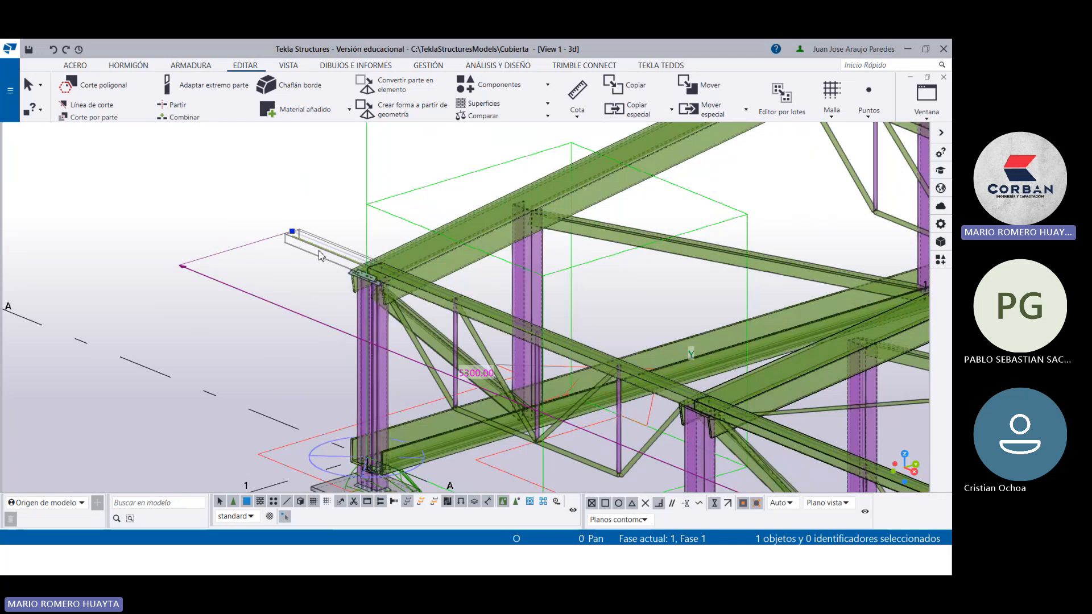
pyautogui.press('Delete')
pyautogui.scroll(3, 375, 267)
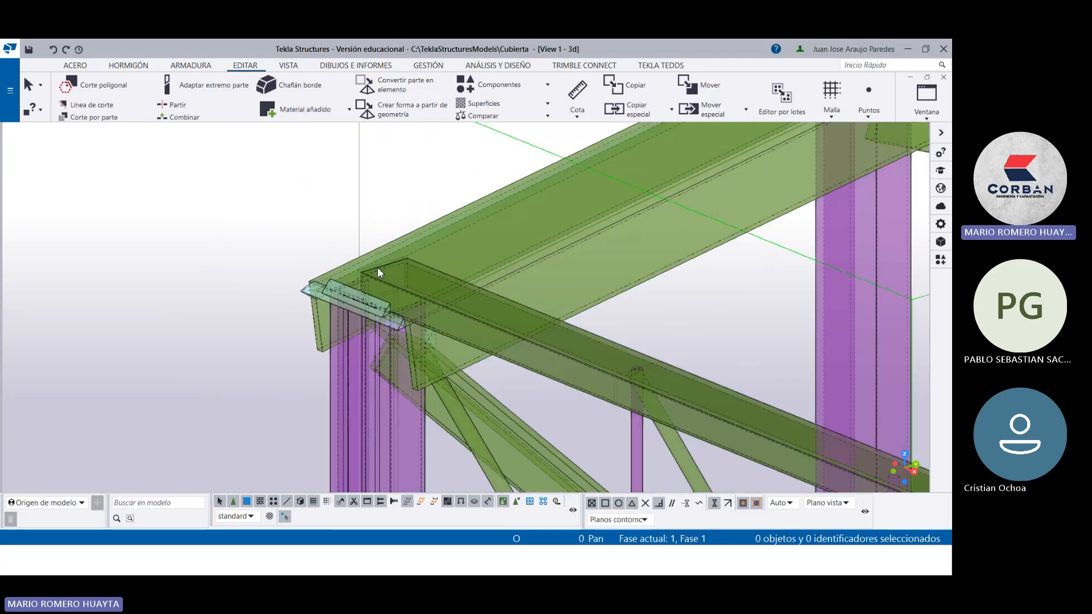
pyautogui.scroll(1, 438, 299)
pyautogui.scroll(-5, 437, 300)
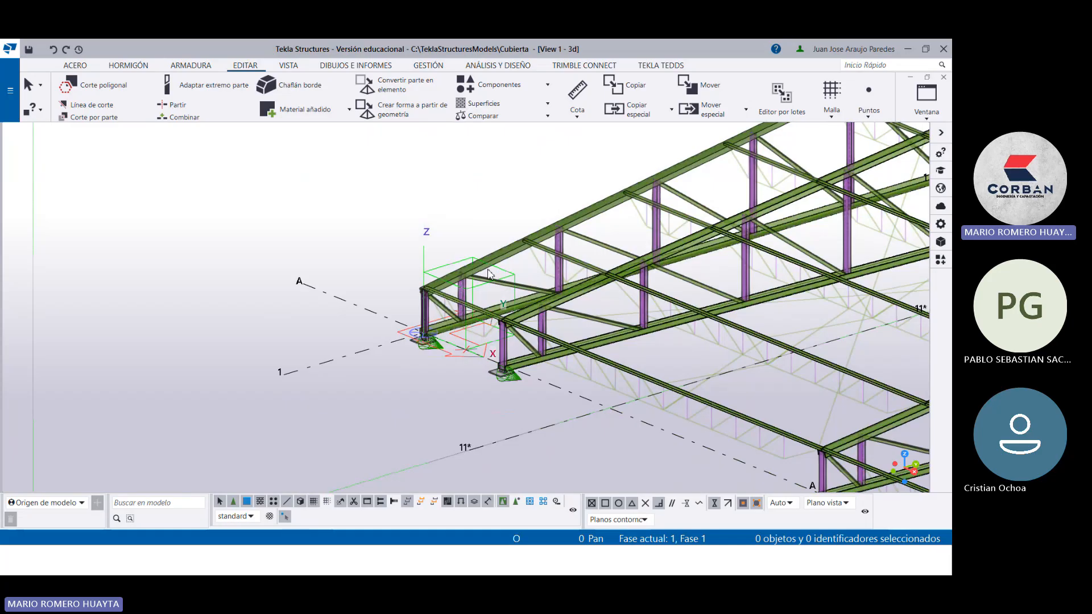
# Step: Examine how the joists meet the trusses at grids 1 and 11*, and the bracing between neighbouring joists
pyautogui.scroll(-2, 488, 274)
pyautogui.scroll(8, 497, 290)
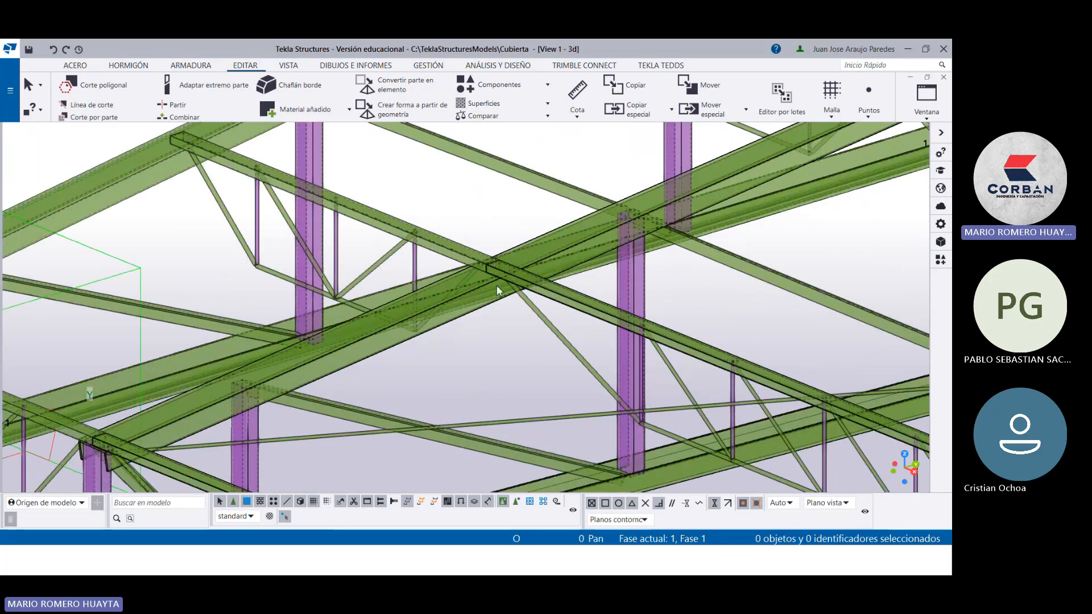
pyautogui.scroll(-8, 498, 290)
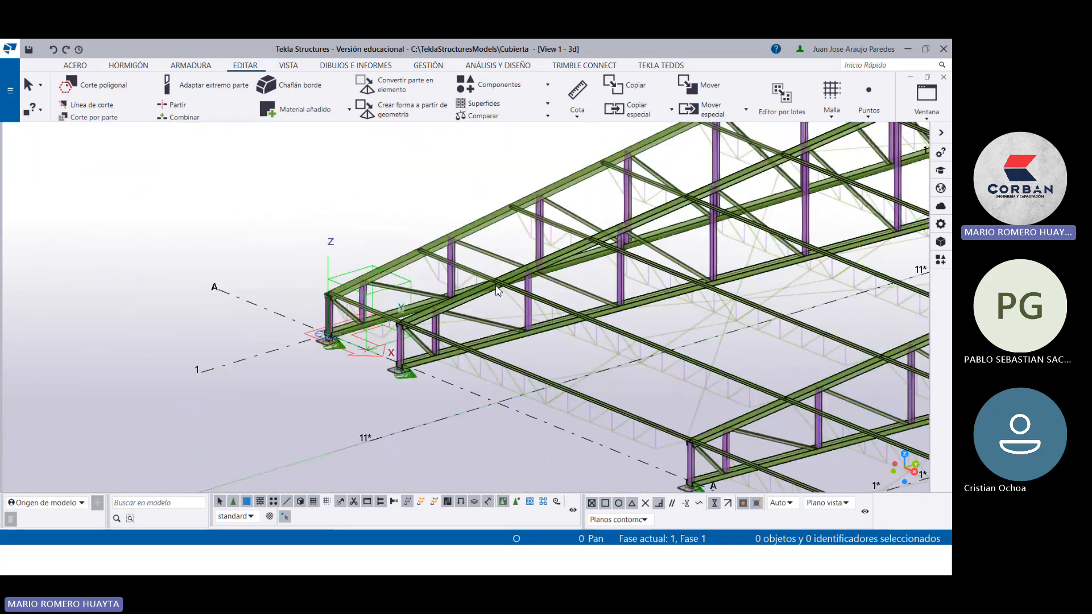
pyautogui.scroll(8, 439, 325)
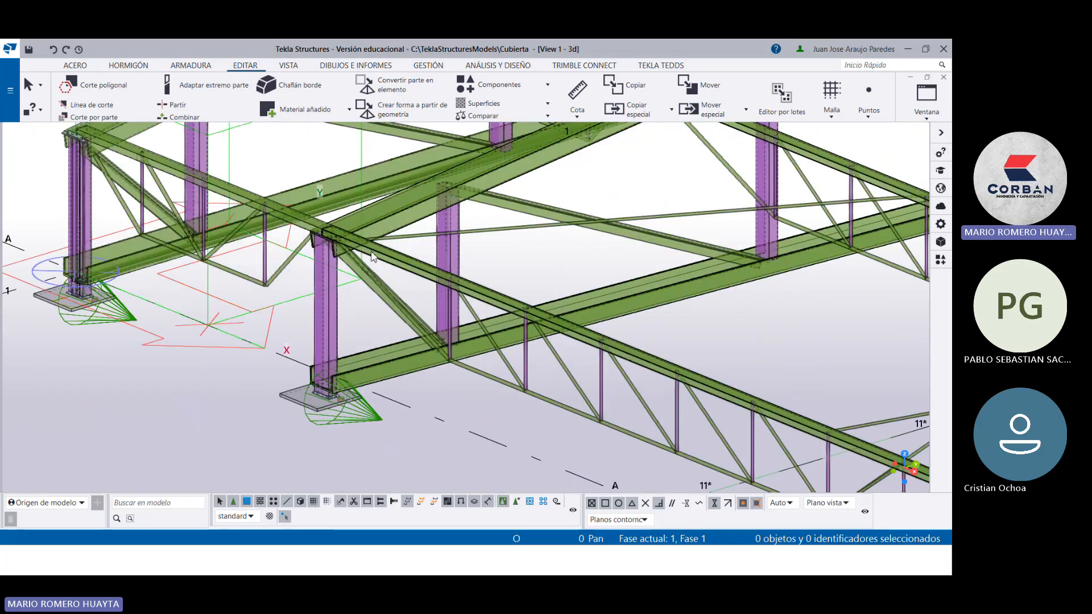
pyautogui.scroll(3, 440, 359)
pyautogui.scroll(2, 441, 364)
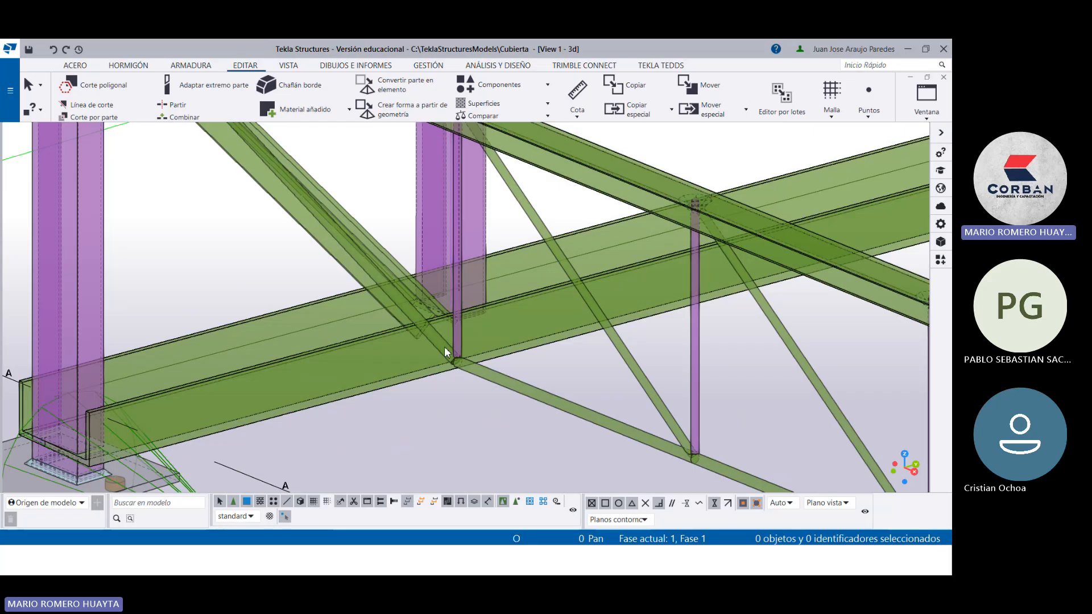
pyautogui.scroll(-5, 445, 352)
pyautogui.scroll(-8, 445, 352)
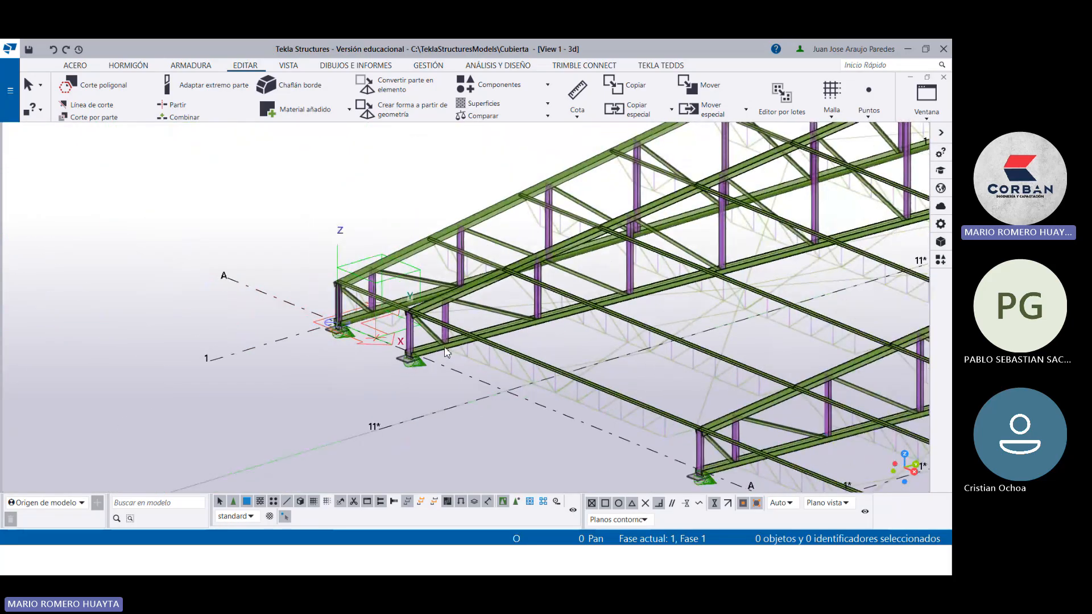
pyautogui.scroll(10, 442, 351)
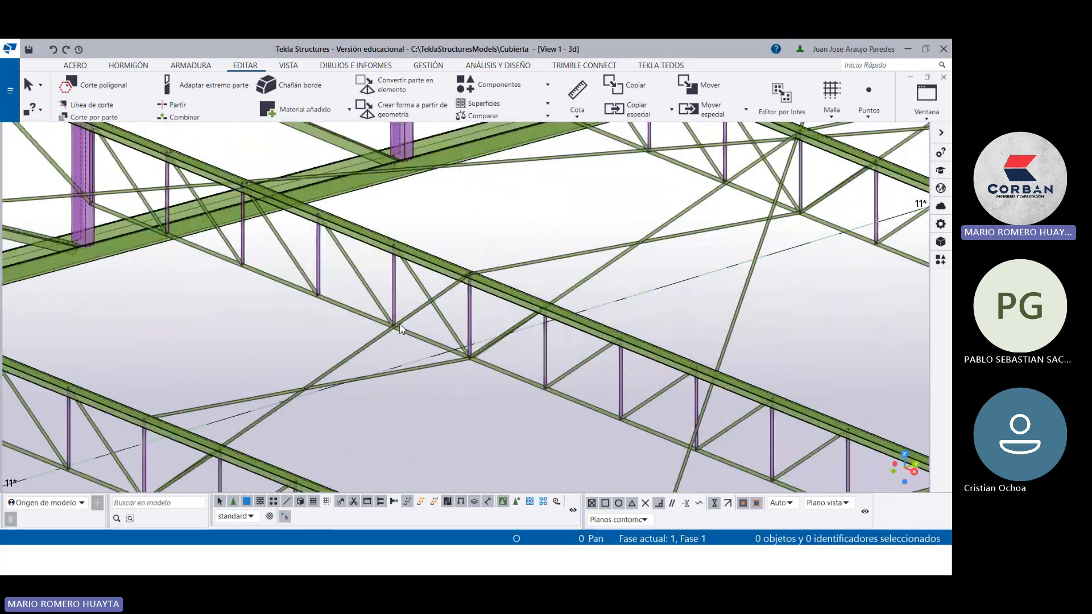
pyautogui.scroll(-2, 442, 318)
pyautogui.scroll(-5, 441, 318)
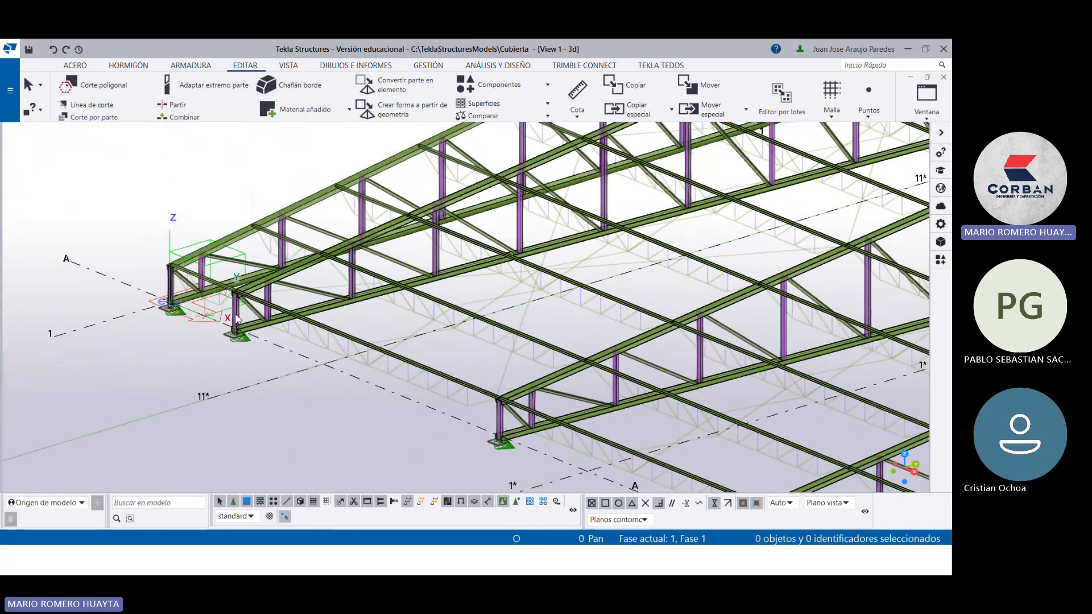
# Step: Examine the base plates at the grid A supports and survey the whole roof through to grid 13
pyautogui.scroll(5, 167, 317)
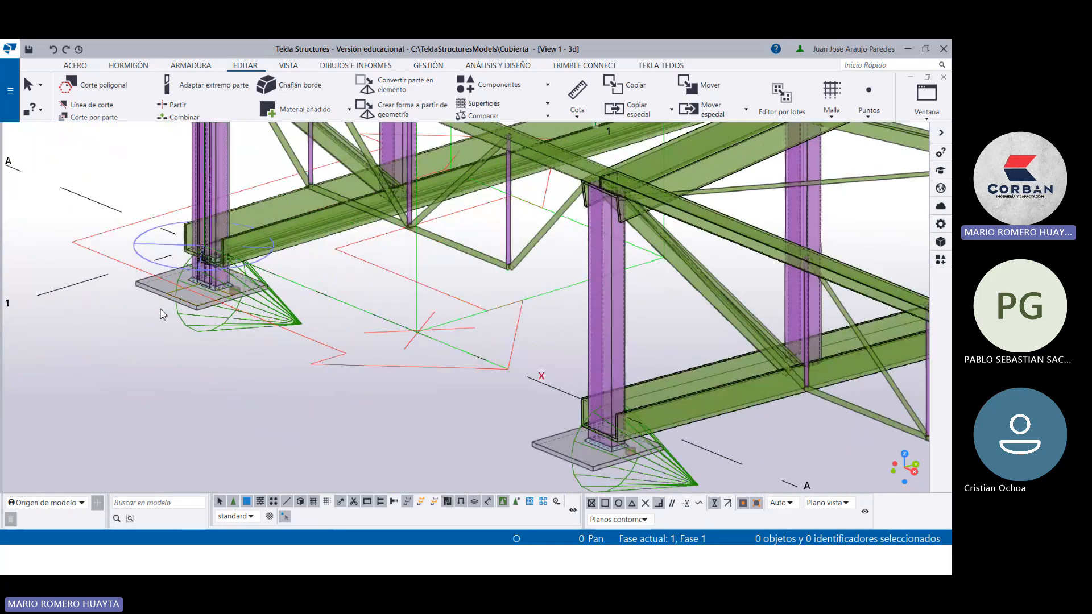
pyautogui.scroll(4, 163, 314)
pyautogui.scroll(-5, 164, 277)
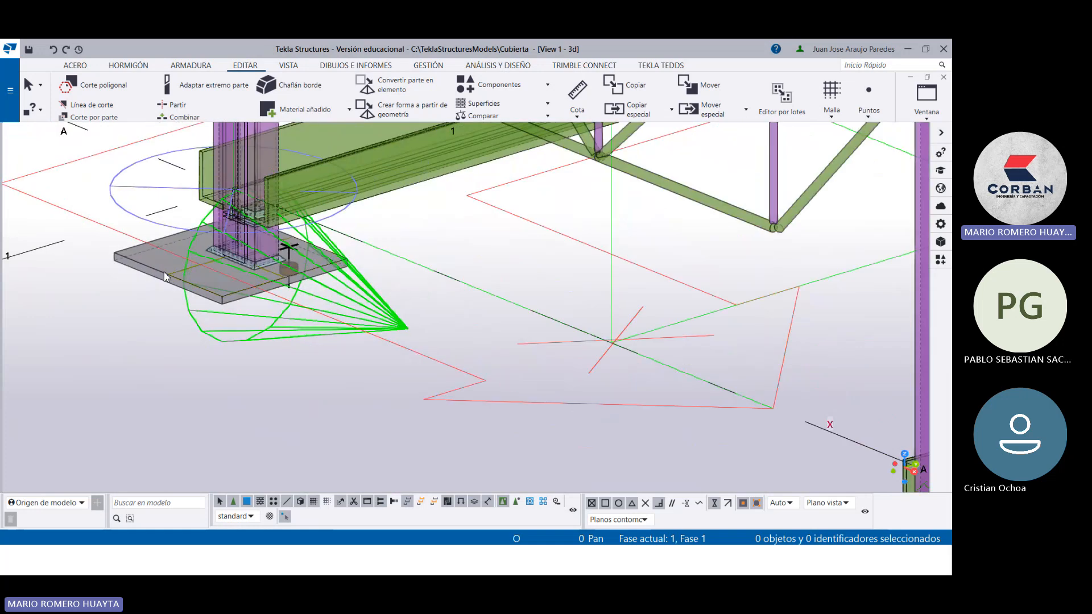
pyautogui.scroll(-8, 177, 277)
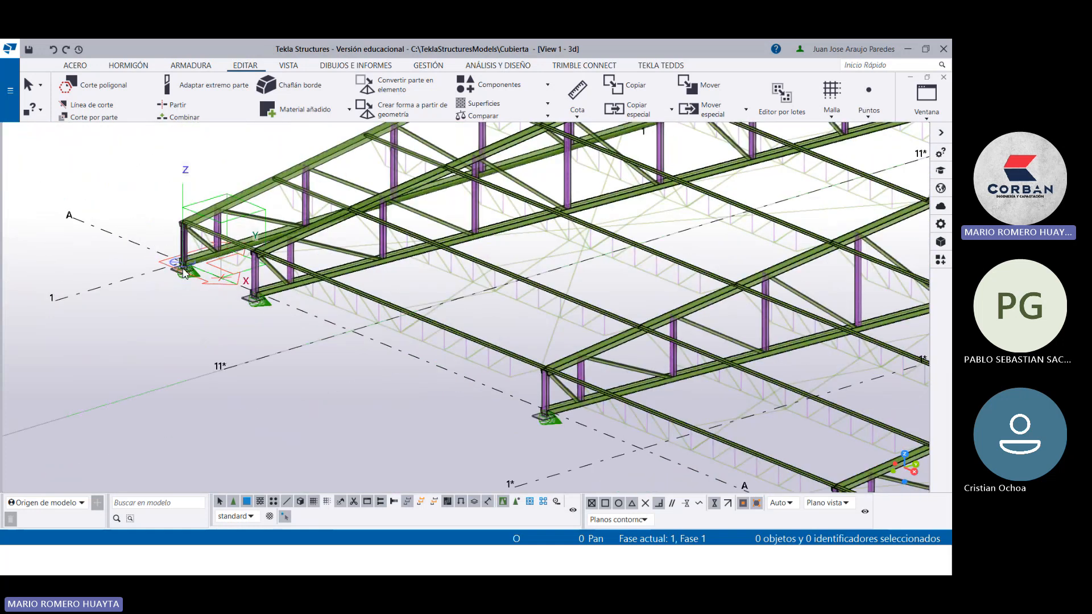
pyautogui.scroll(10, 455, 166)
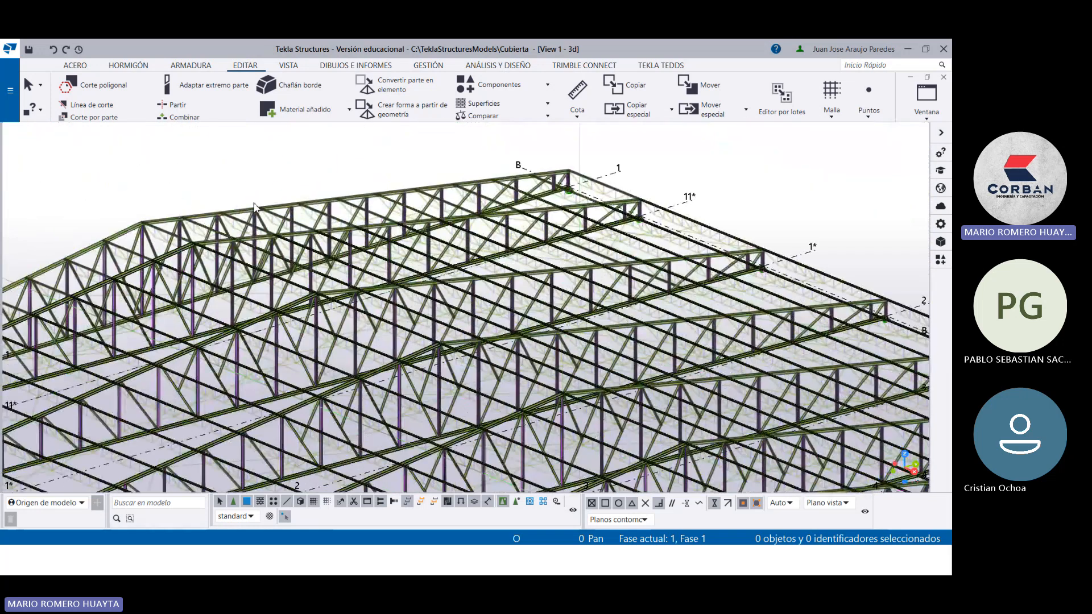
pyautogui.scroll(-10, 223, 221)
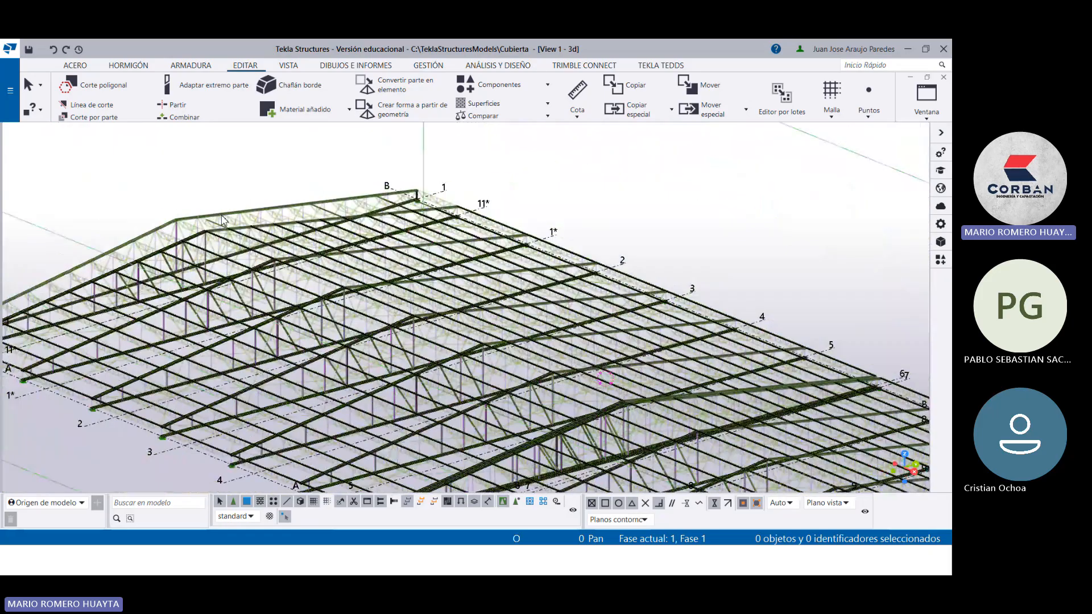
pyautogui.scroll(6, 637, 387)
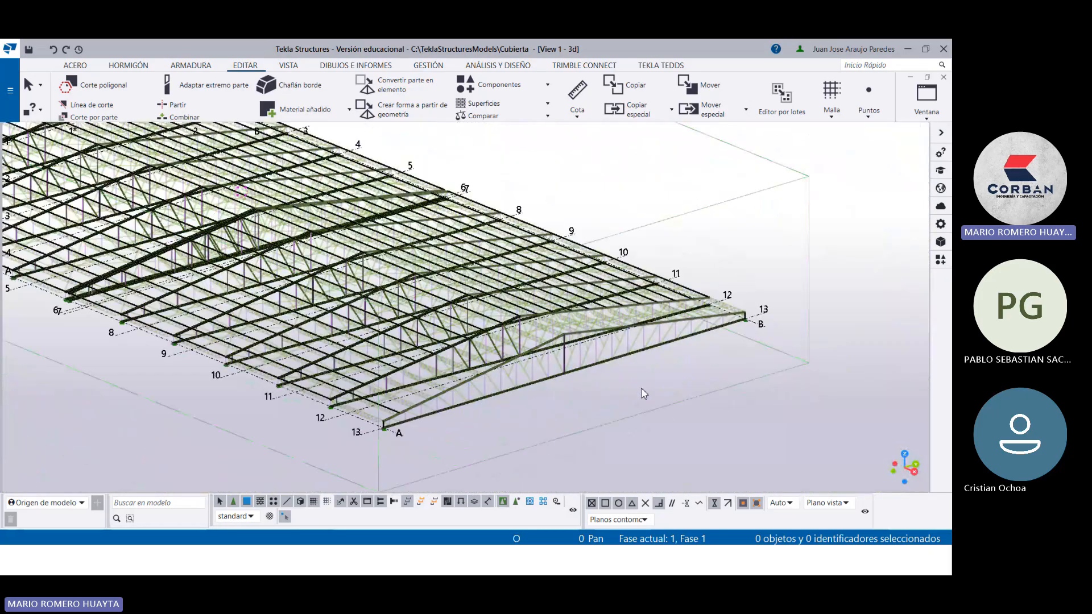
# Step: Open the roof model in Trimble Connect Visualizer and view the whole structure obliquely from above
pyautogui.click(288, 66)
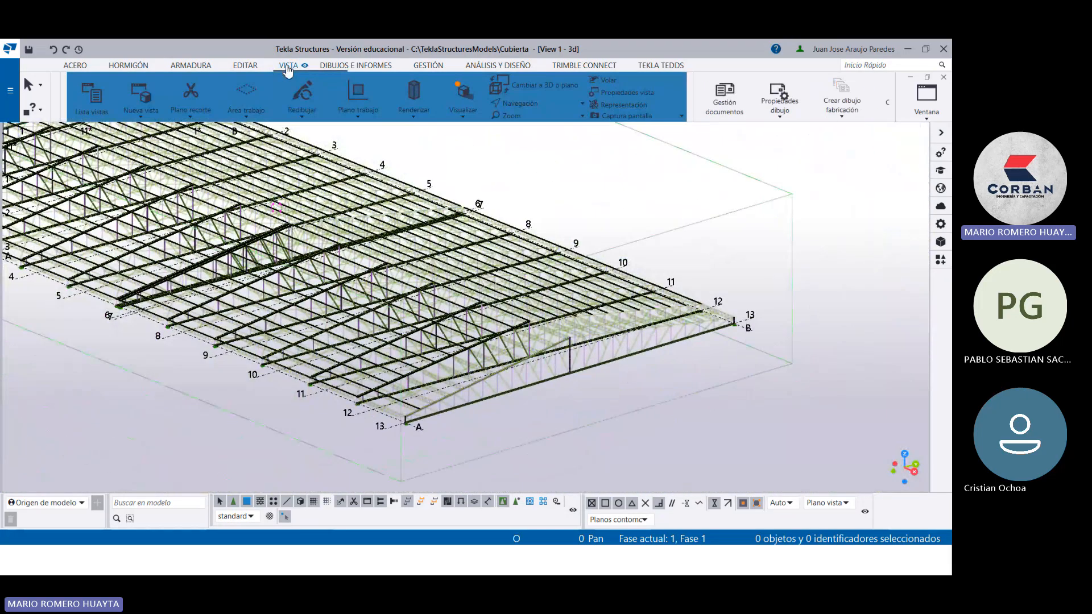
pyautogui.click(461, 89)
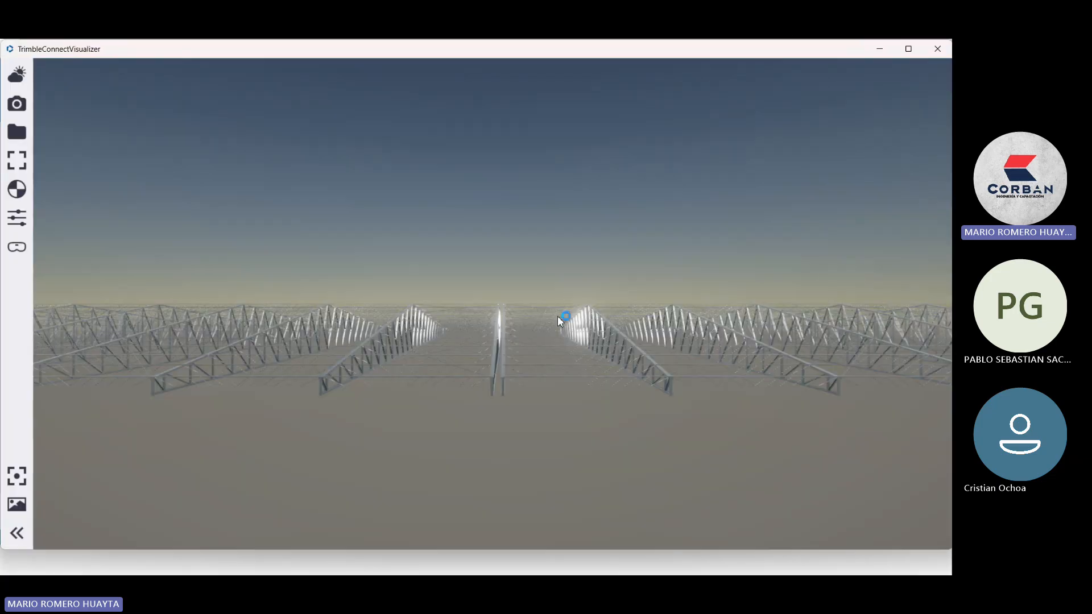
pyautogui.moveTo(592, 358); pyautogui.dragTo(291, 296, button='middle')
pyautogui.moveTo(682, 329); pyautogui.dragTo(665, 331, button='middle')
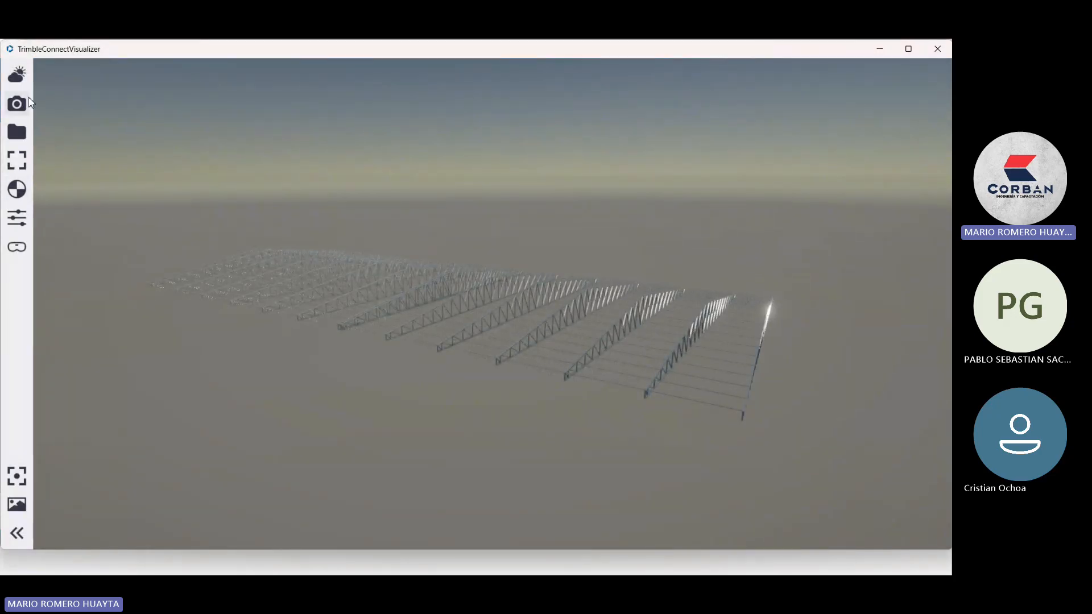
# Step: Adjust the visualizer's environment lighting by shifting the sun, changing its height and rotating the environment
pyautogui.click(16, 74)
pyautogui.moveTo(312, 148); pyautogui.dragTo(453, 153)
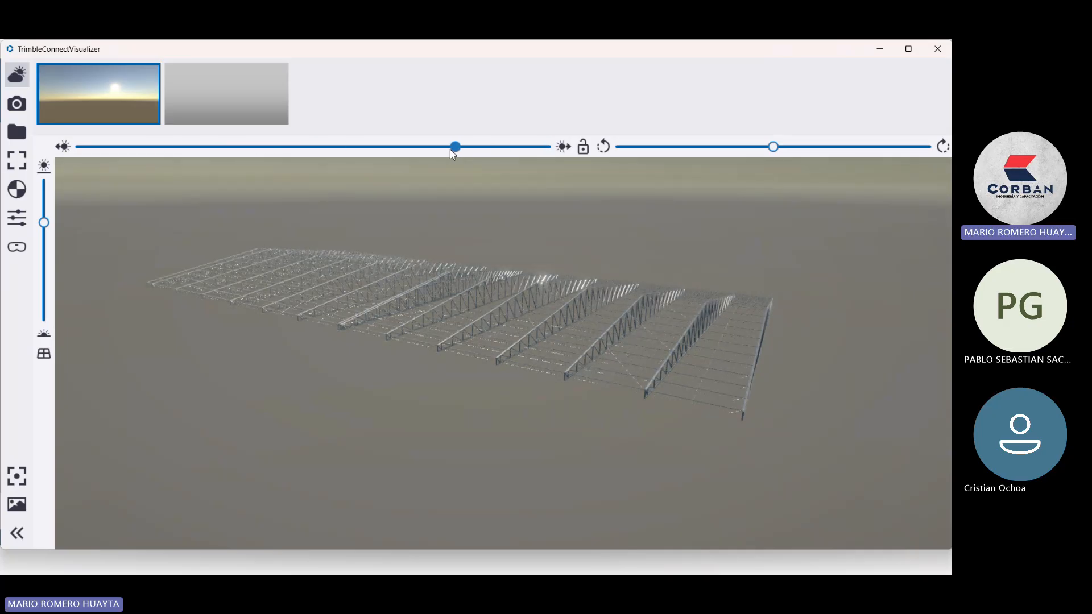
pyautogui.moveTo(44, 223); pyautogui.dragTo(48, 282)
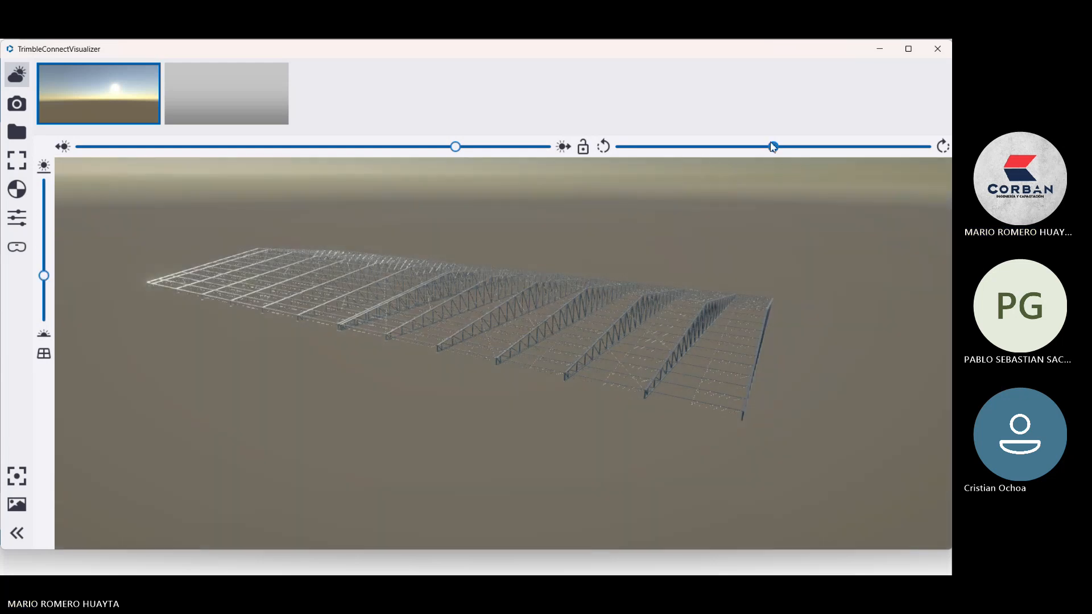
pyautogui.moveTo(773, 148); pyautogui.dragTo(841, 149)
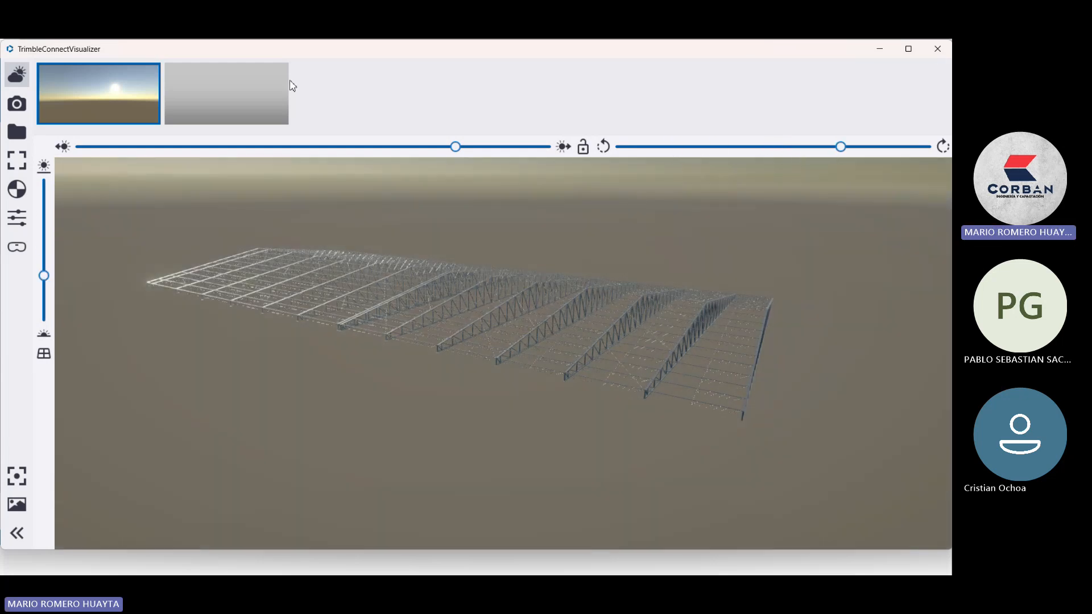
# Step: Compare the roof under the plain grey environment and the sky environment with a different sun height, and close the visualizer
pyautogui.click(243, 96)
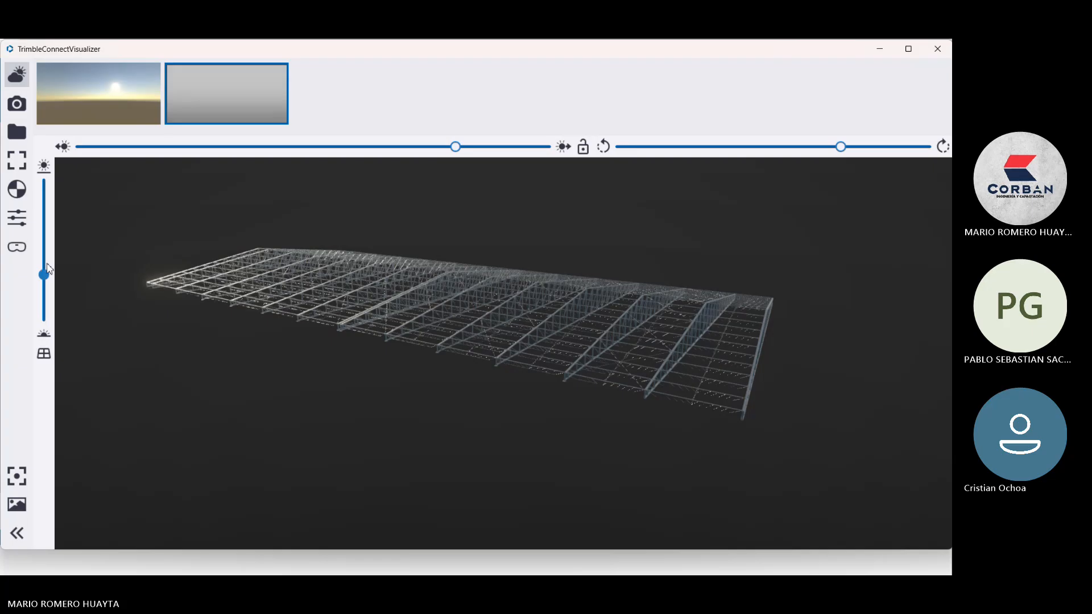
pyautogui.moveTo(48, 265); pyautogui.dragTo(40, 237)
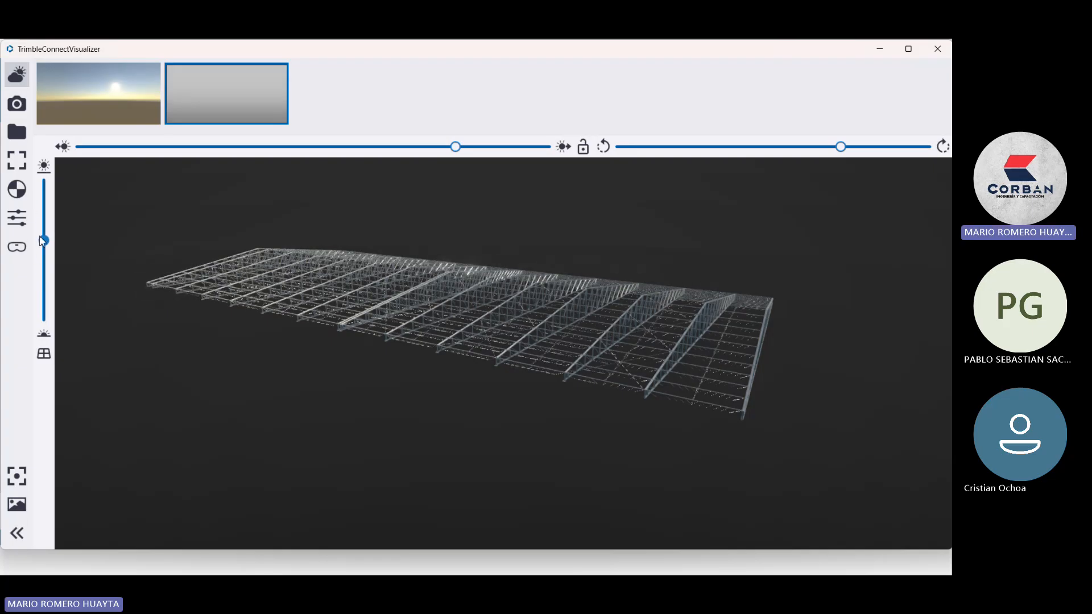
pyautogui.click(89, 75)
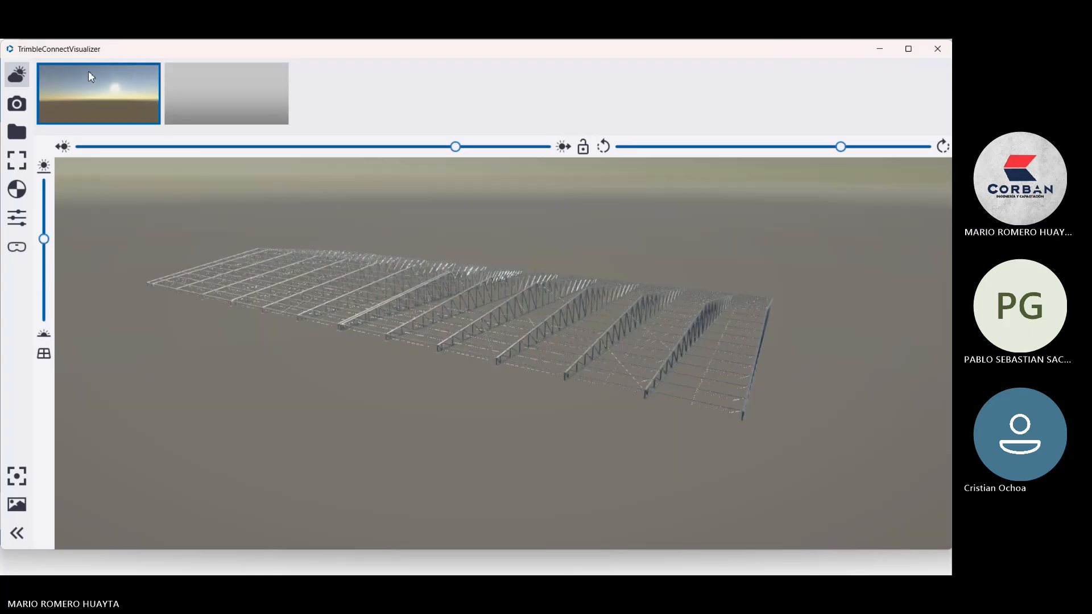
pyautogui.click(937, 49)
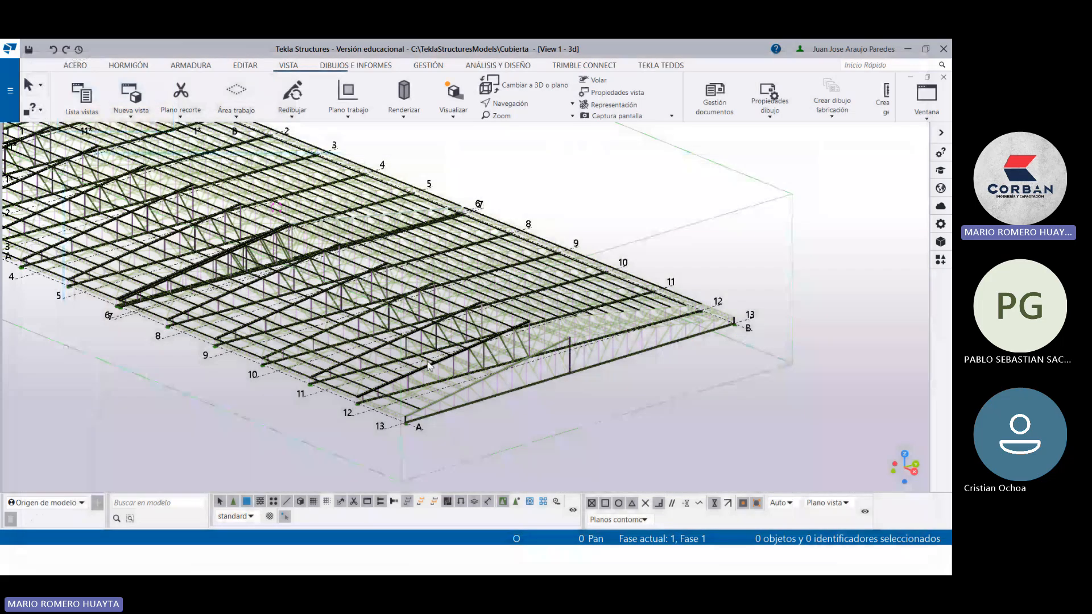
# Step: Examine the paired trusses at grids 6 and 7, their grid A supports and the joists between them, within the whole roof
pyautogui.scroll(-3, 620, 321)
pyautogui.scroll(3, 476, 286)
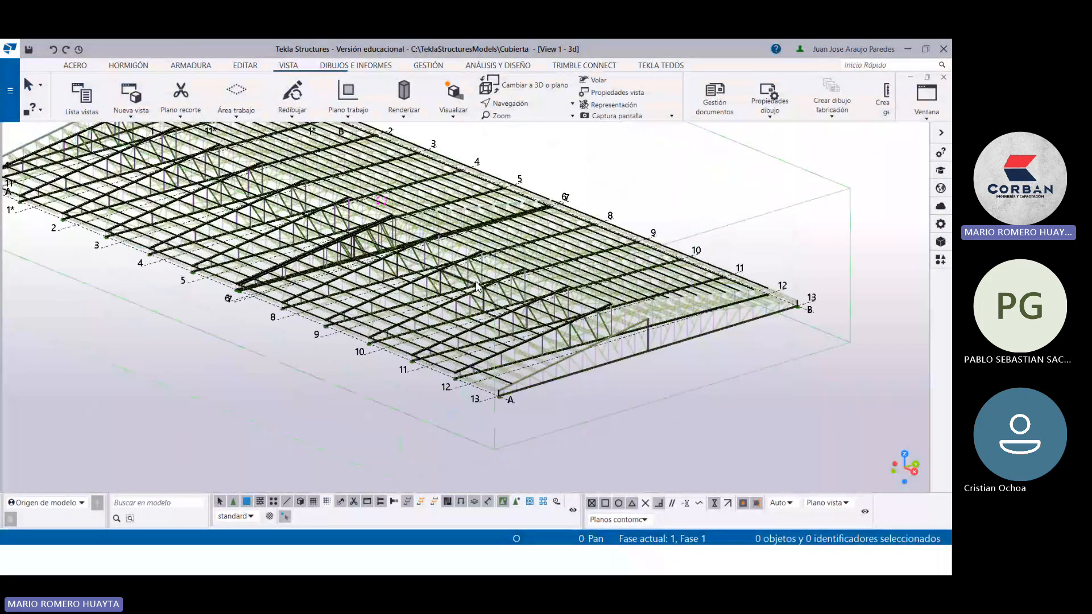
pyautogui.scroll(3, 477, 286)
pyautogui.scroll(-3, 177, 307)
pyautogui.scroll(3, 177, 308)
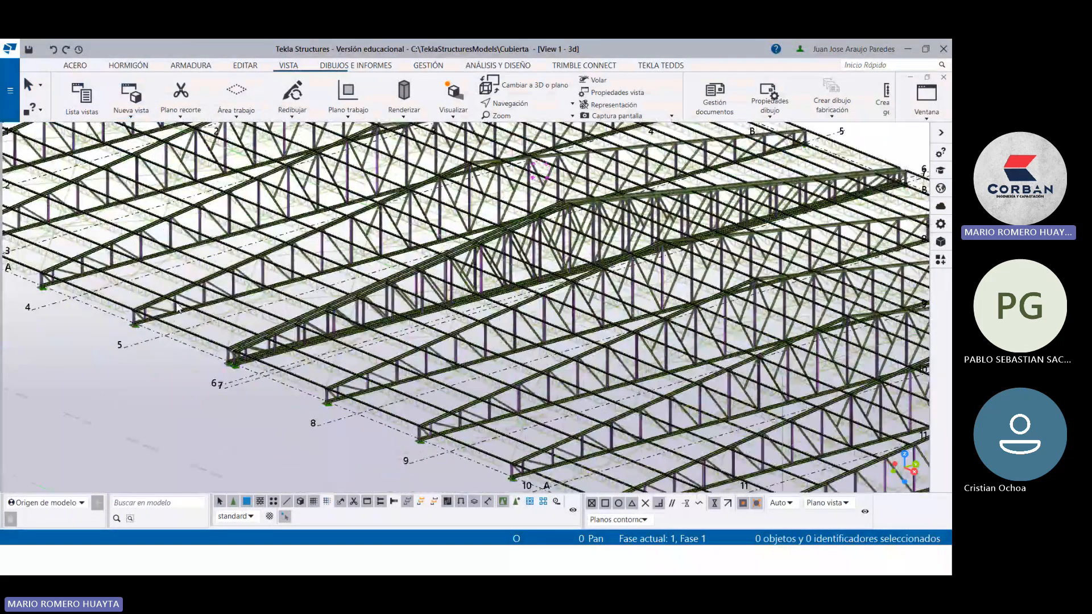
pyautogui.scroll(5, 177, 308)
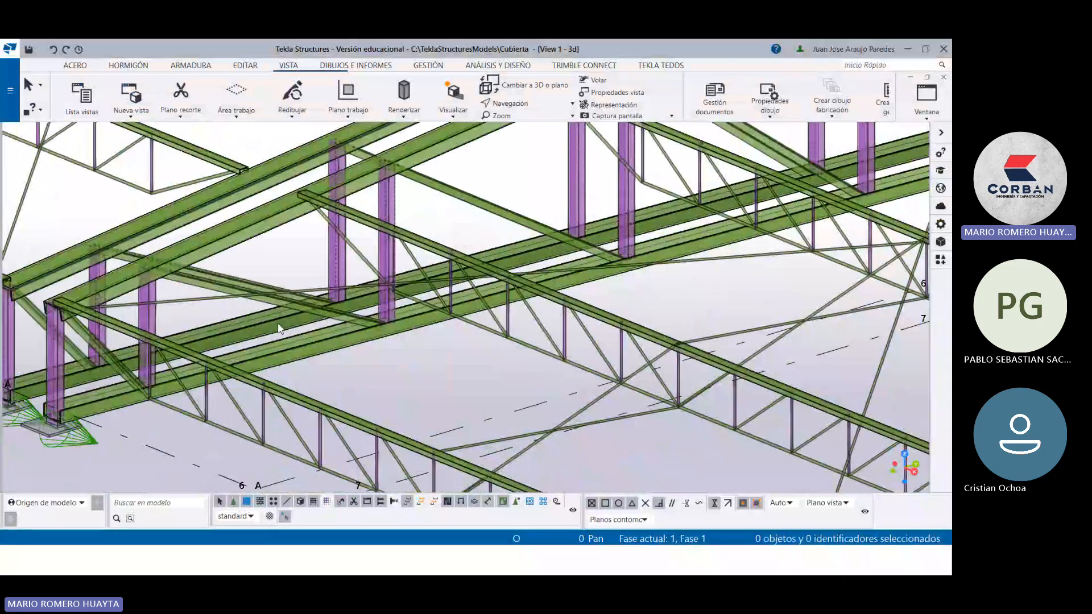
pyautogui.scroll(-3, 279, 328)
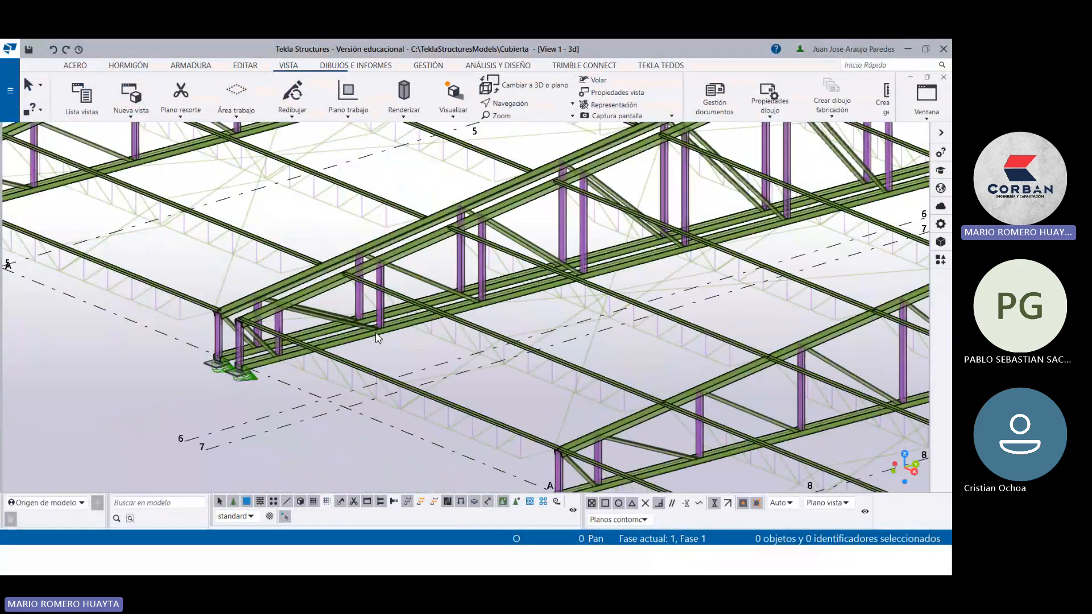
pyautogui.scroll(-5, 377, 338)
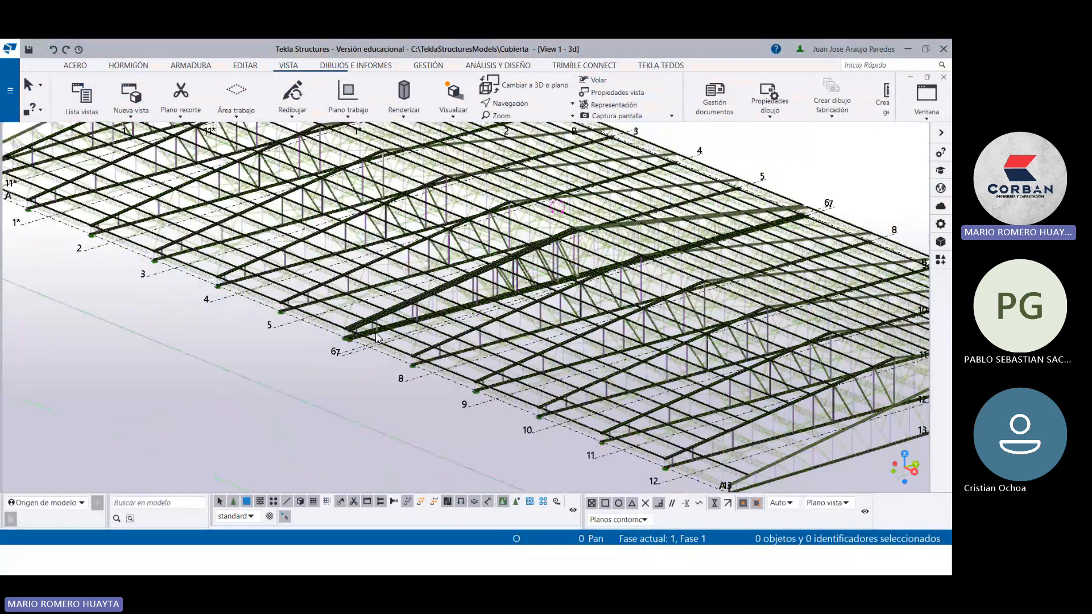
pyautogui.scroll(-3, 377, 338)
pyautogui.scroll(1, 518, 219)
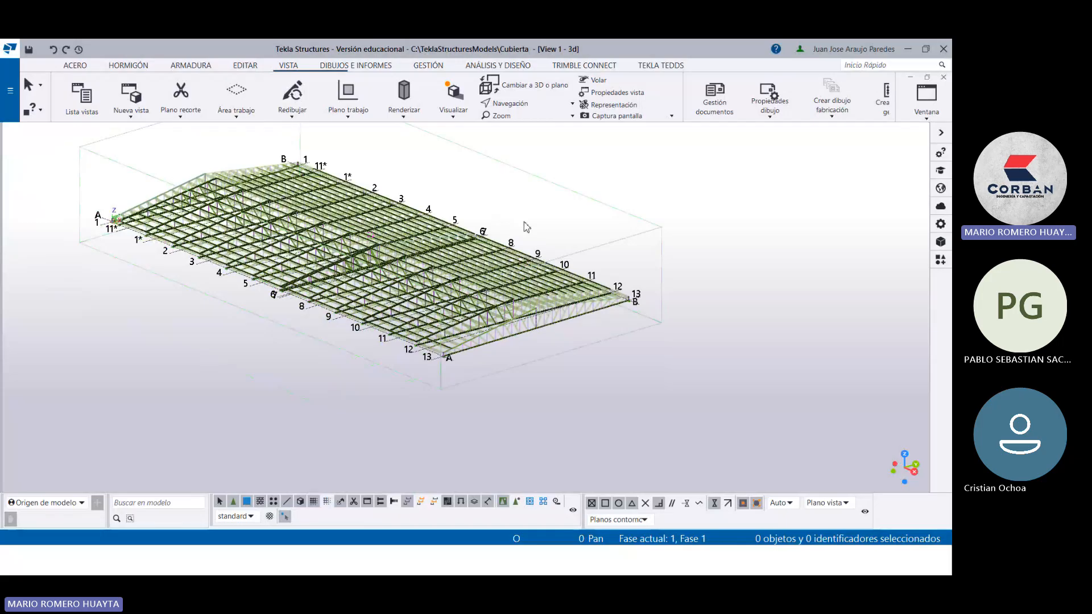
pyautogui.moveTo(527, 226); pyautogui.dragTo(533, 216, button='middle')
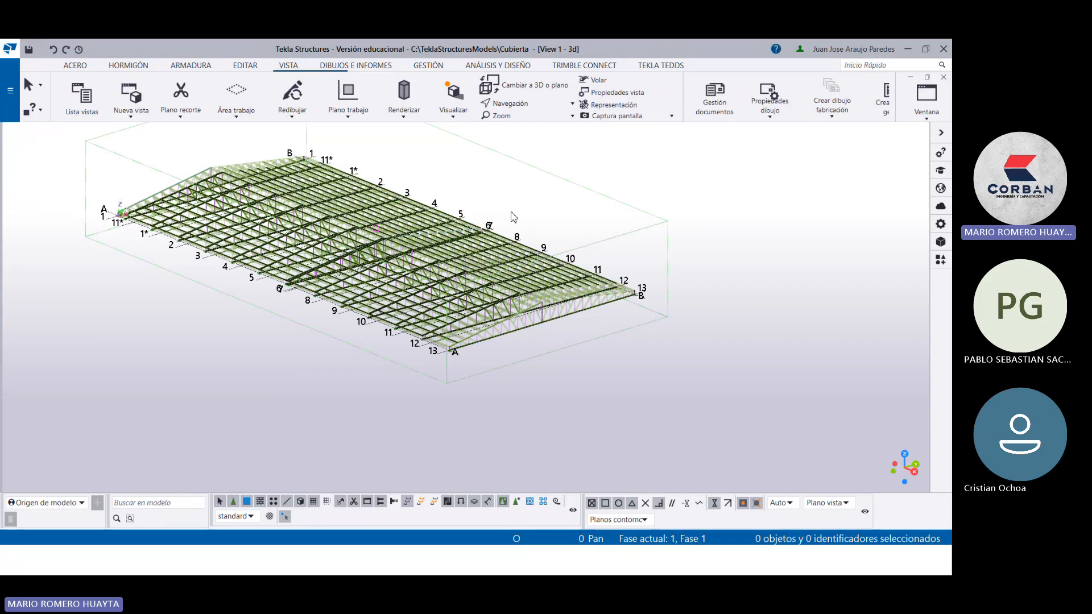
# Step: Examine the web members and chords of the end truss at grid 13 and its relation to the neighbouring trusses
pyautogui.scroll(2, 531, 323)
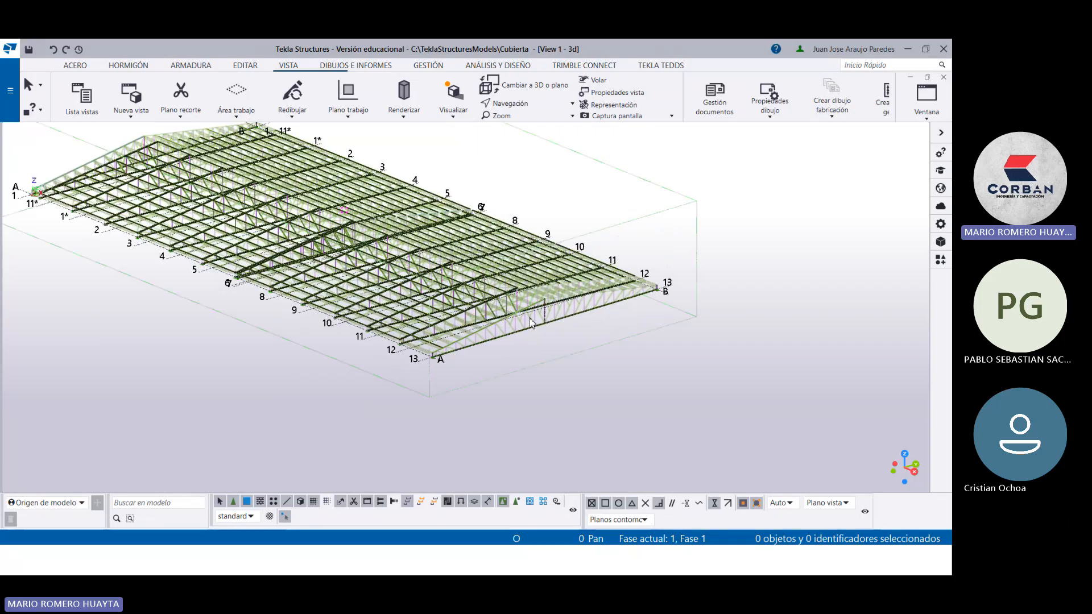
pyautogui.scroll(5, 531, 322)
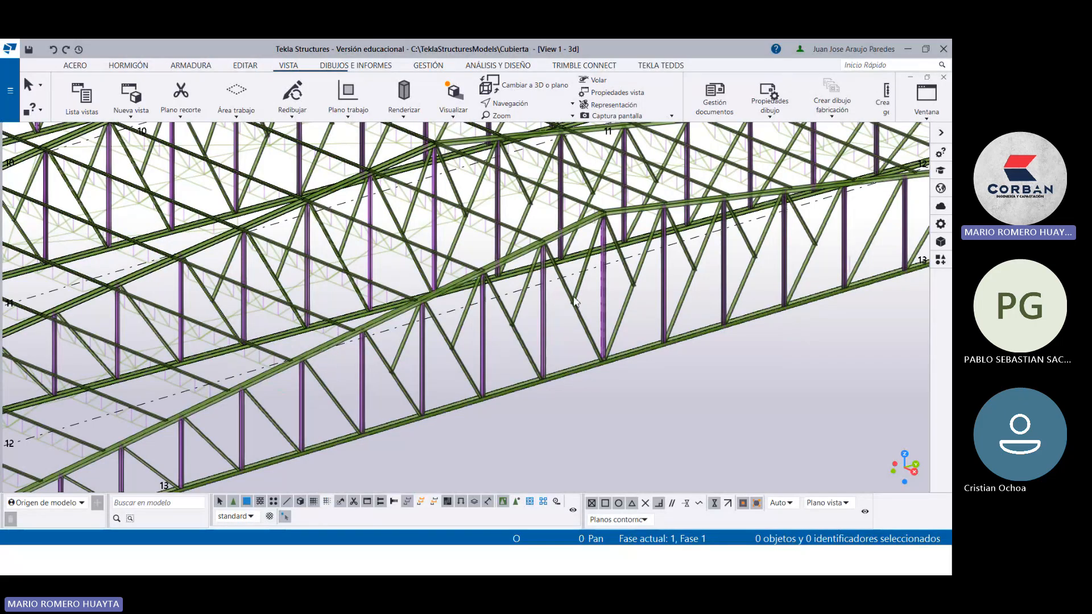
pyautogui.scroll(-10, 574, 301)
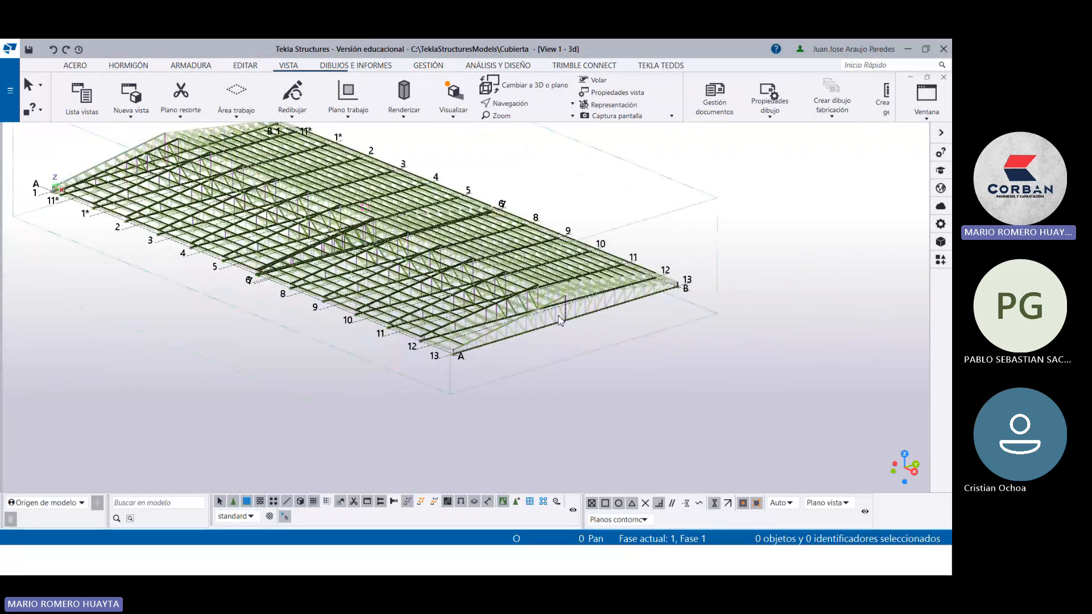
pyautogui.scroll(10, 560, 320)
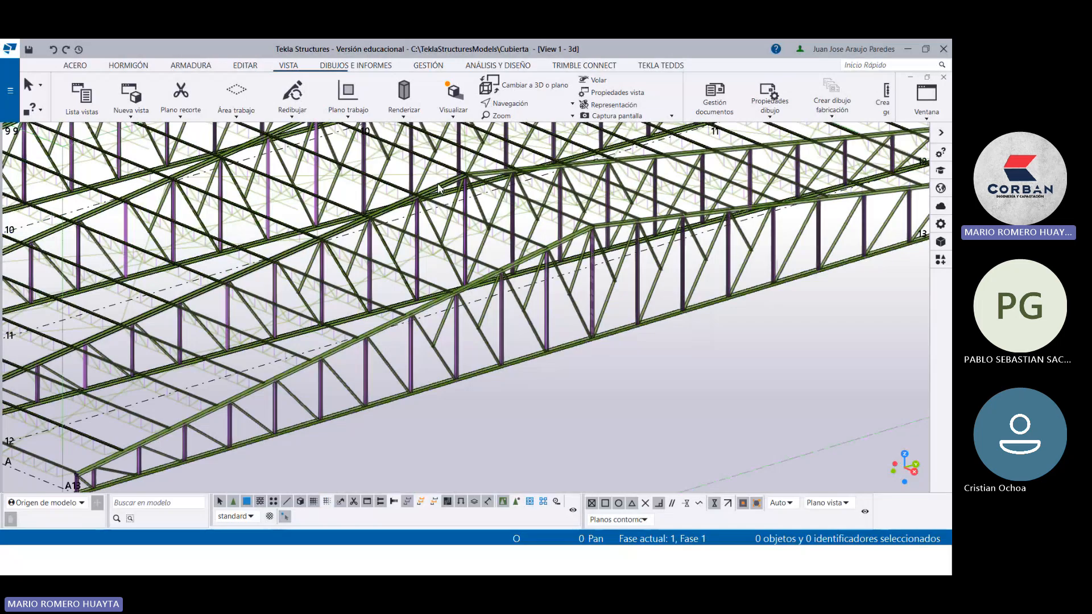
pyautogui.scroll(-10, 376, 364)
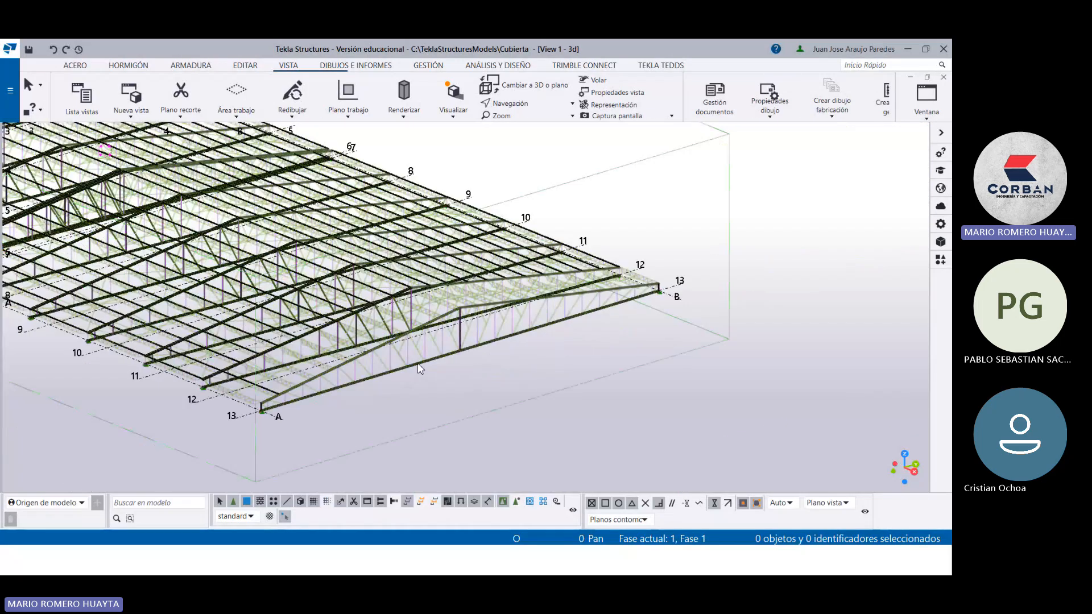
pyautogui.scroll(-2, 478, 367)
pyautogui.scroll(6, 372, 296)
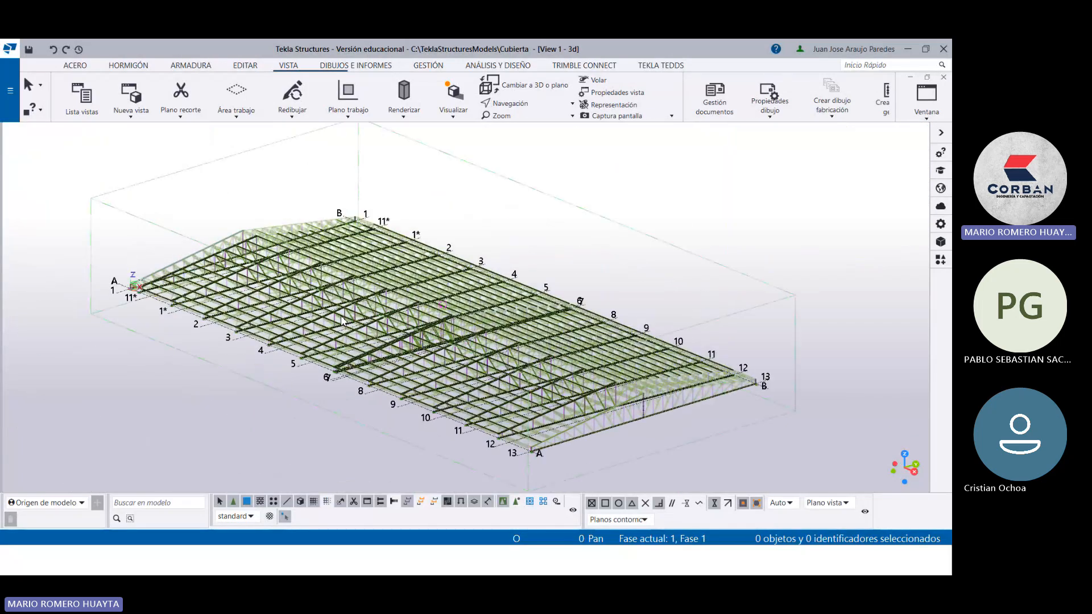
# Step: Save the Cubierta roof model
pyautogui.scroll(3, 373, 296)
pyautogui.scroll(-8, 370, 295)
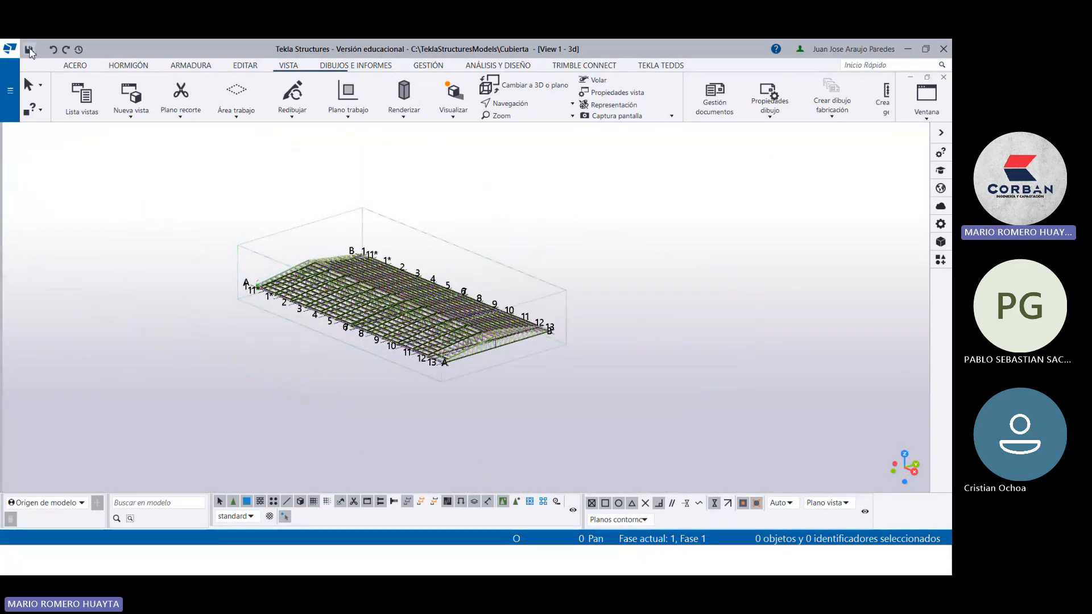
pyautogui.click(29, 50)
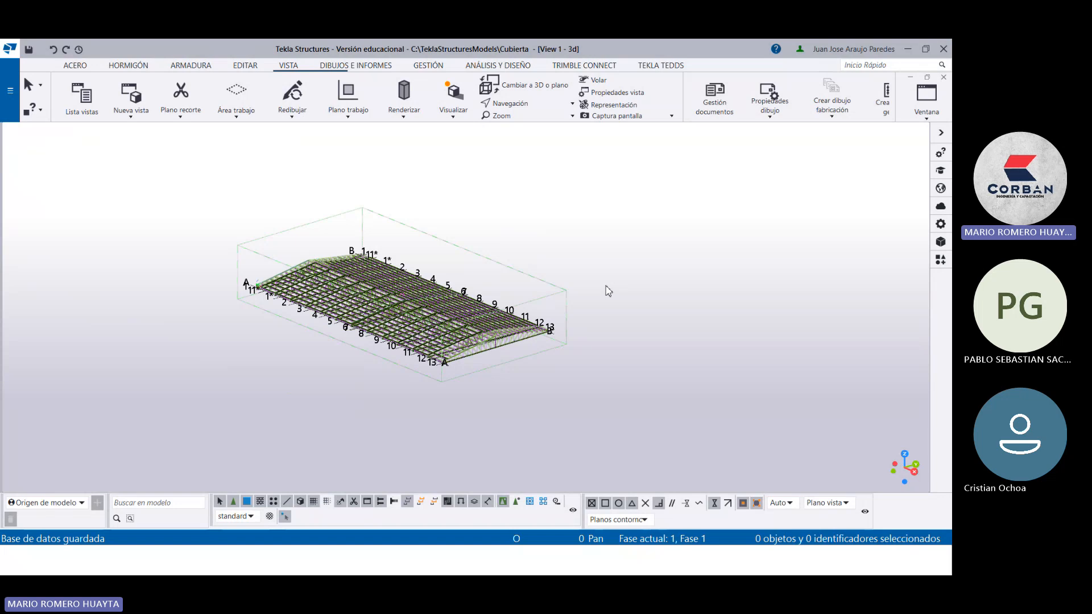
# Step: Inspect the truss support where grids B and 13 meet and check the profile of a vertical in the end truss
pyautogui.scroll(10, 578, 291)
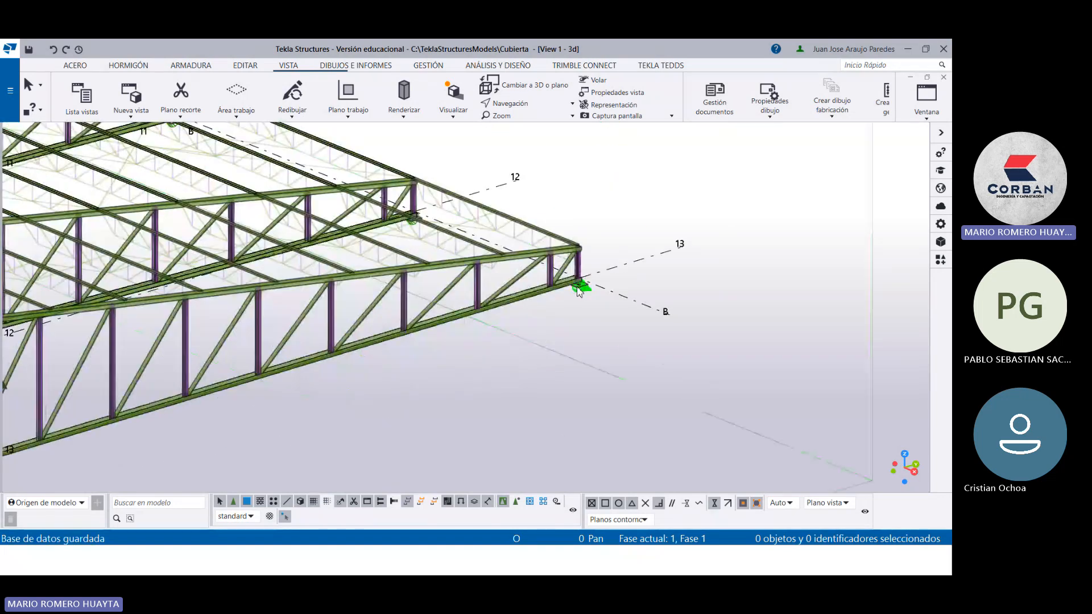
pyautogui.scroll(-10, 579, 292)
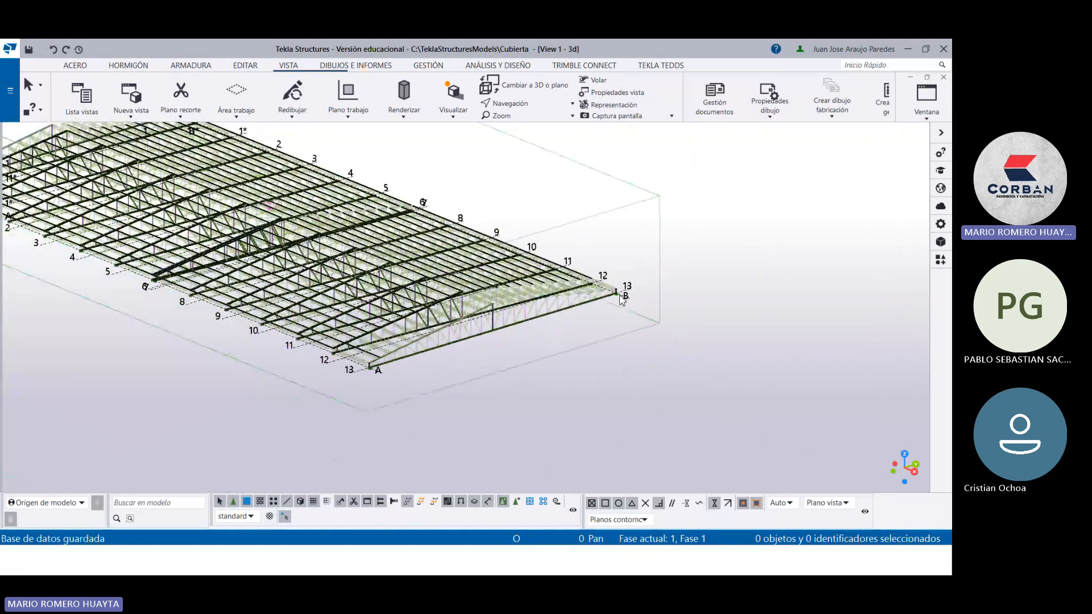
pyautogui.scroll(-3, 622, 298)
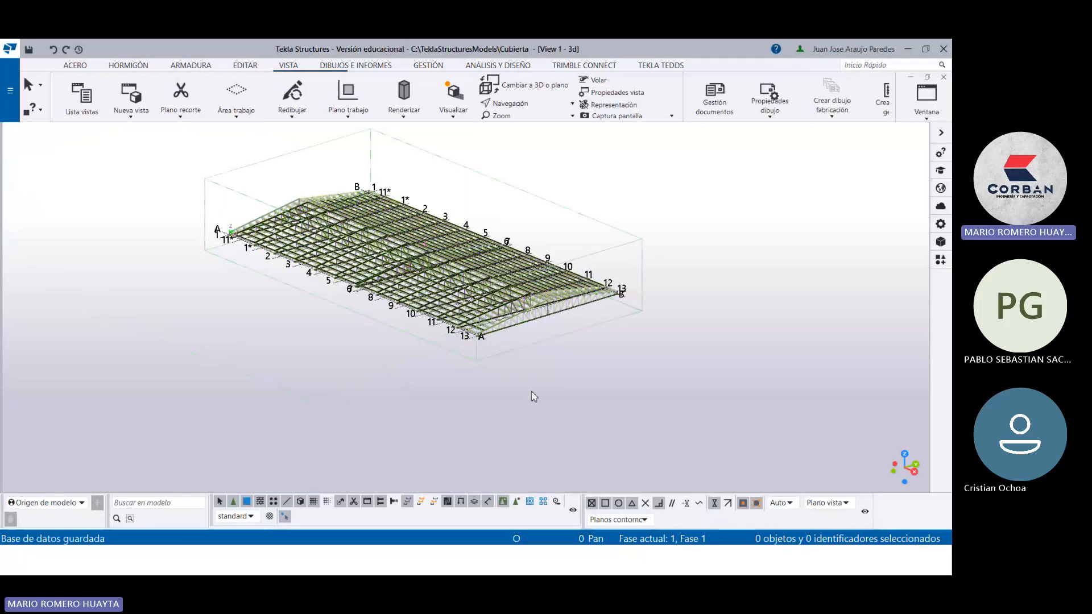
pyautogui.click(561, 310)
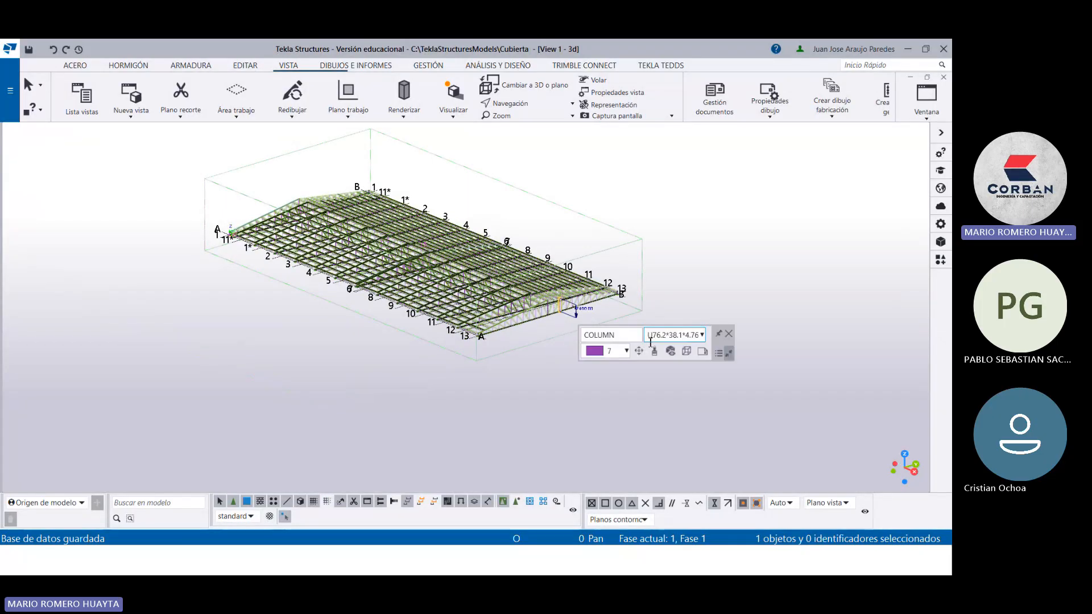
# Step: Switch to the Microsoft Teams meeting window and open the meeting chat to read the participants' replies
pyautogui.moveTo(610, 572)
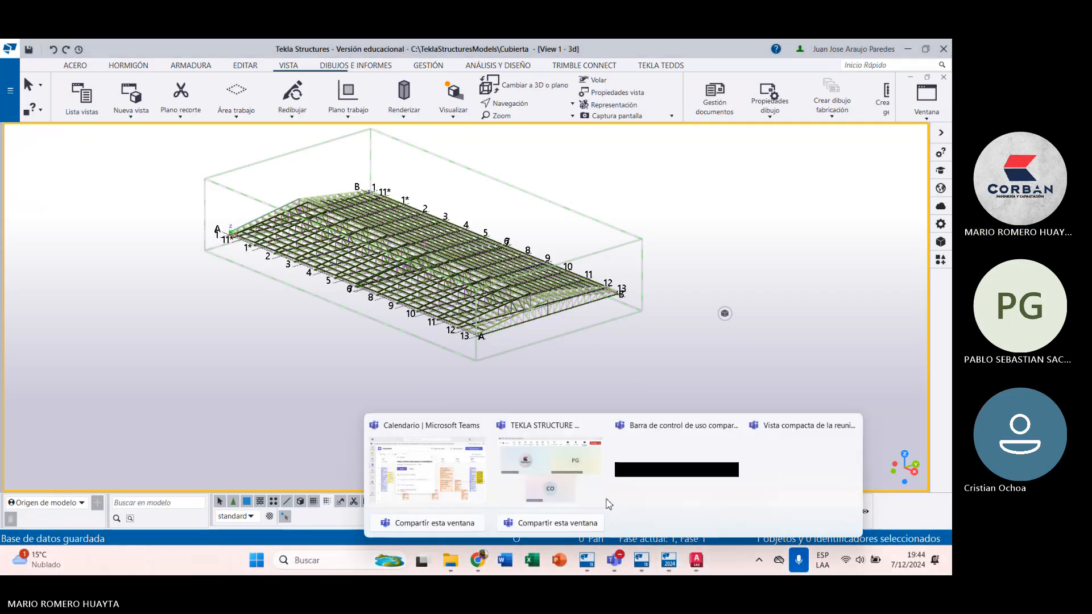
pyautogui.click(561, 472)
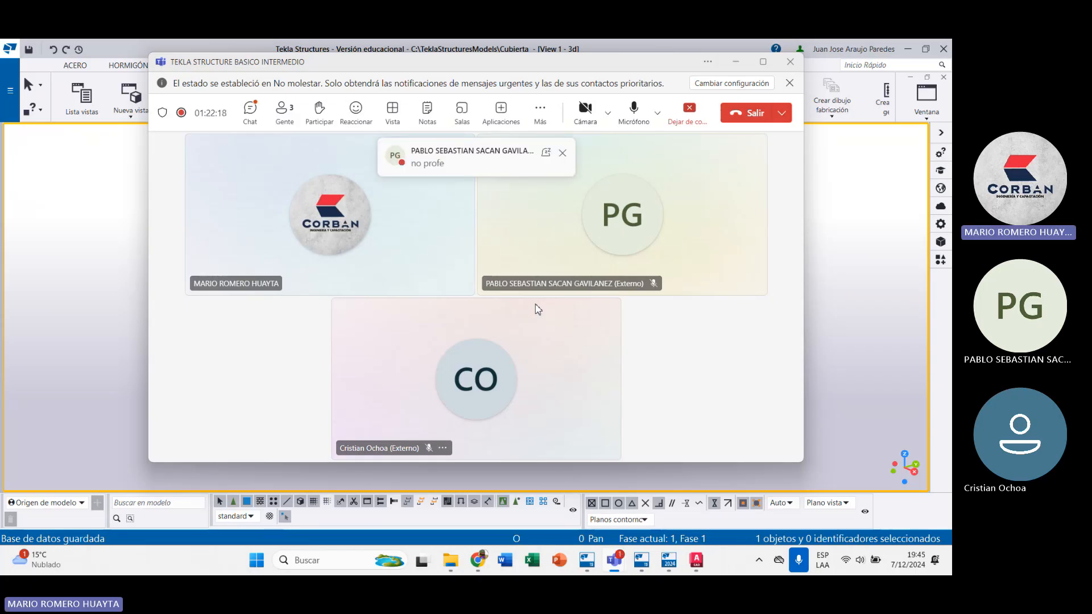
pyautogui.click(255, 115)
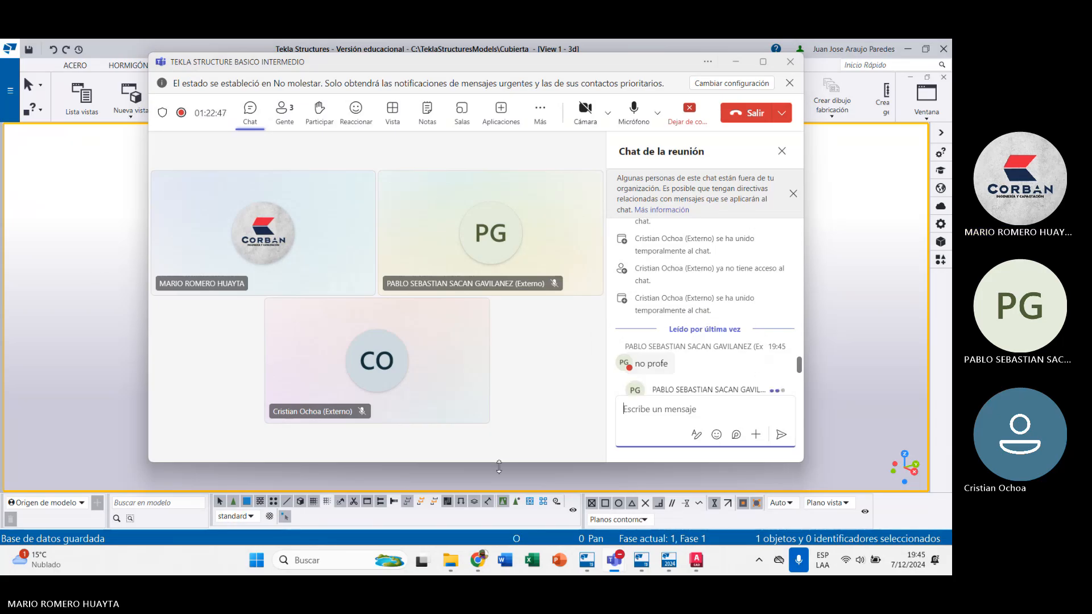
# Step: Switch to Chrome to review the CLASE Nº4 and CLASE Nº5 sections of the course page, and return to Tekla Structures
pyautogui.click(480, 564)
pyautogui.scroll(-4, 408, 385)
pyautogui.scroll(3, 299, 280)
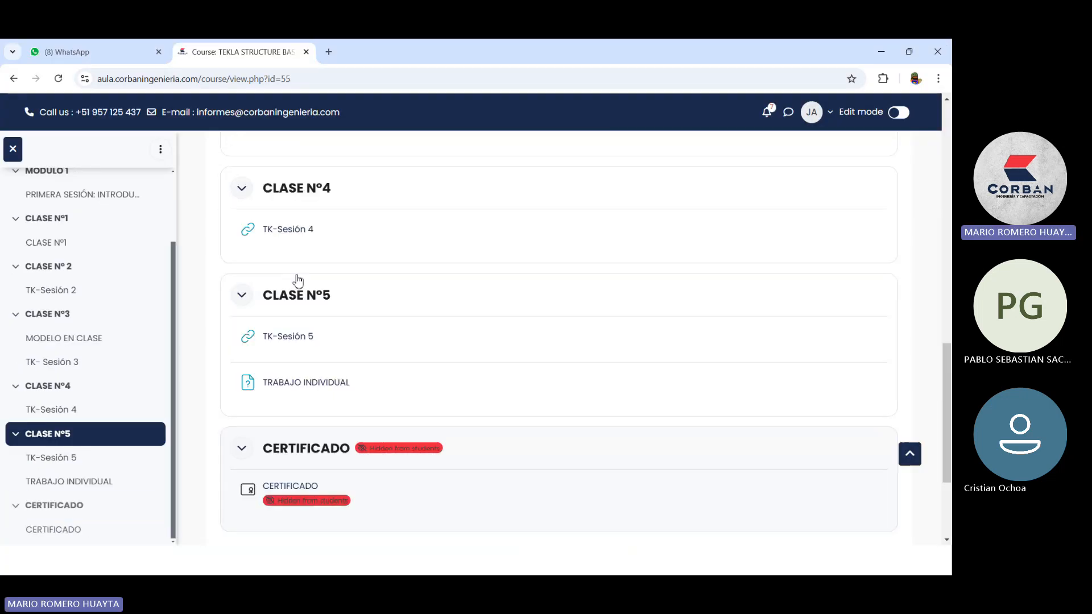
pyautogui.click(424, 566)
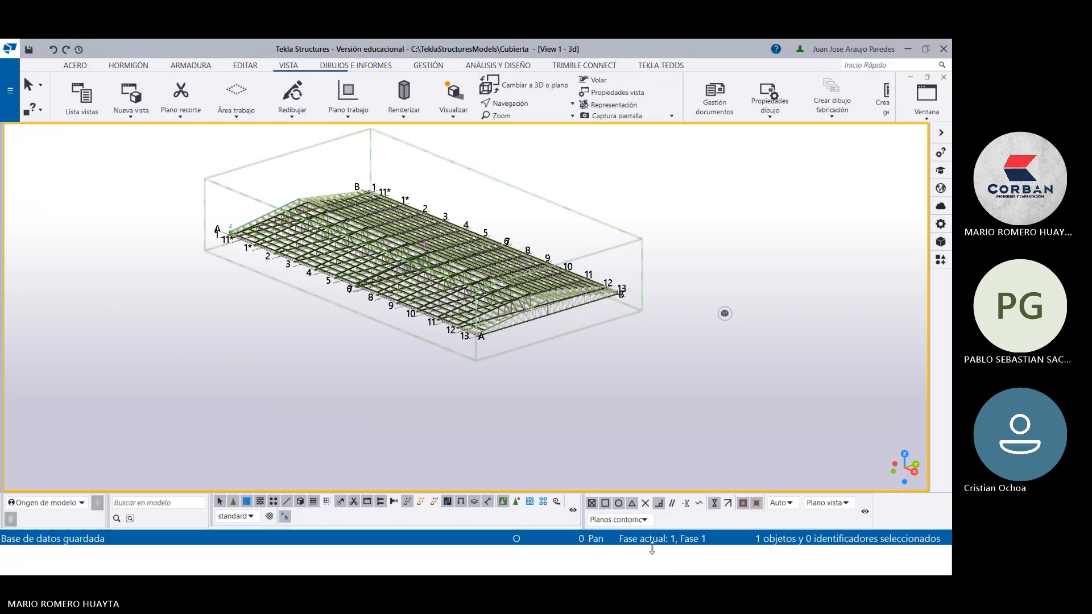
pyautogui.moveTo(654, 572)
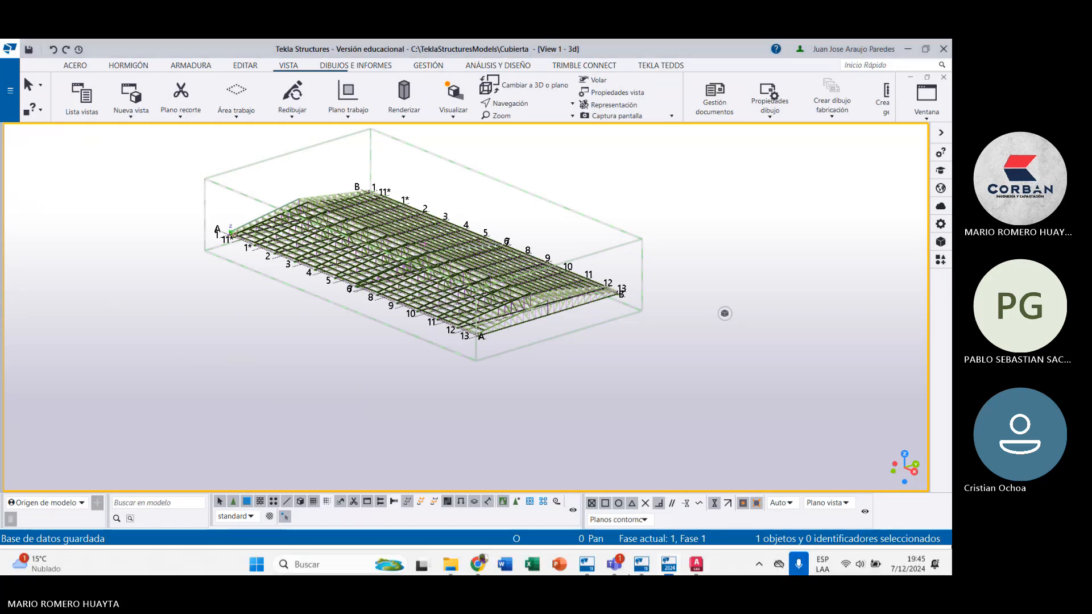